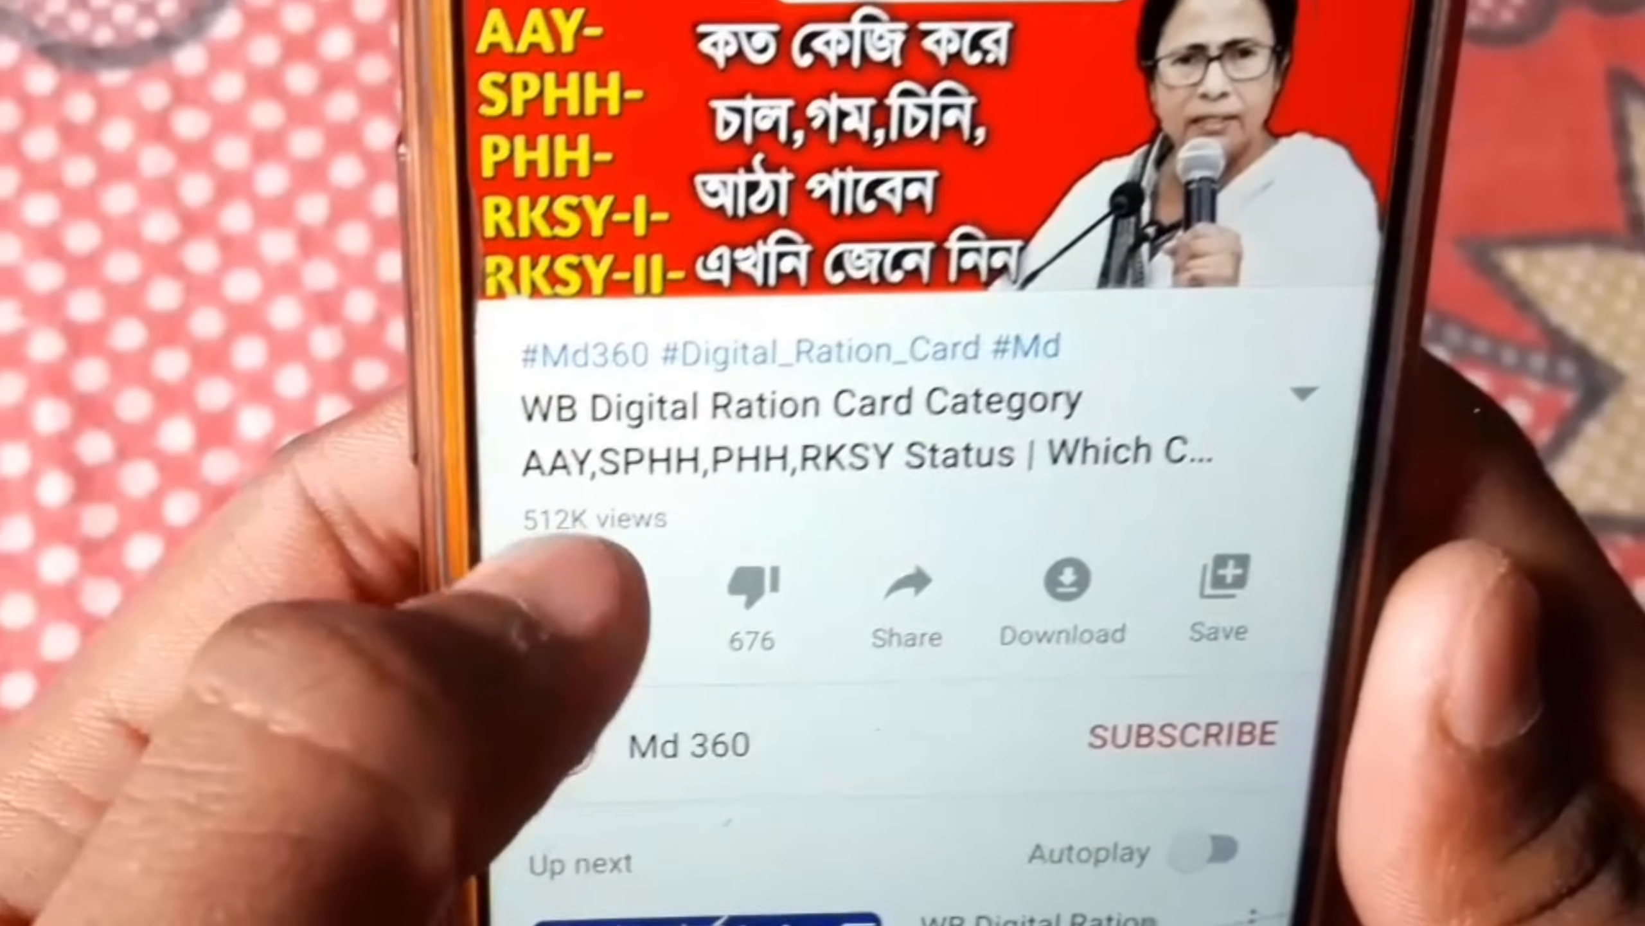
- Like the ration card video and subscribe to Md 360 with All notifications on
click(624, 568)
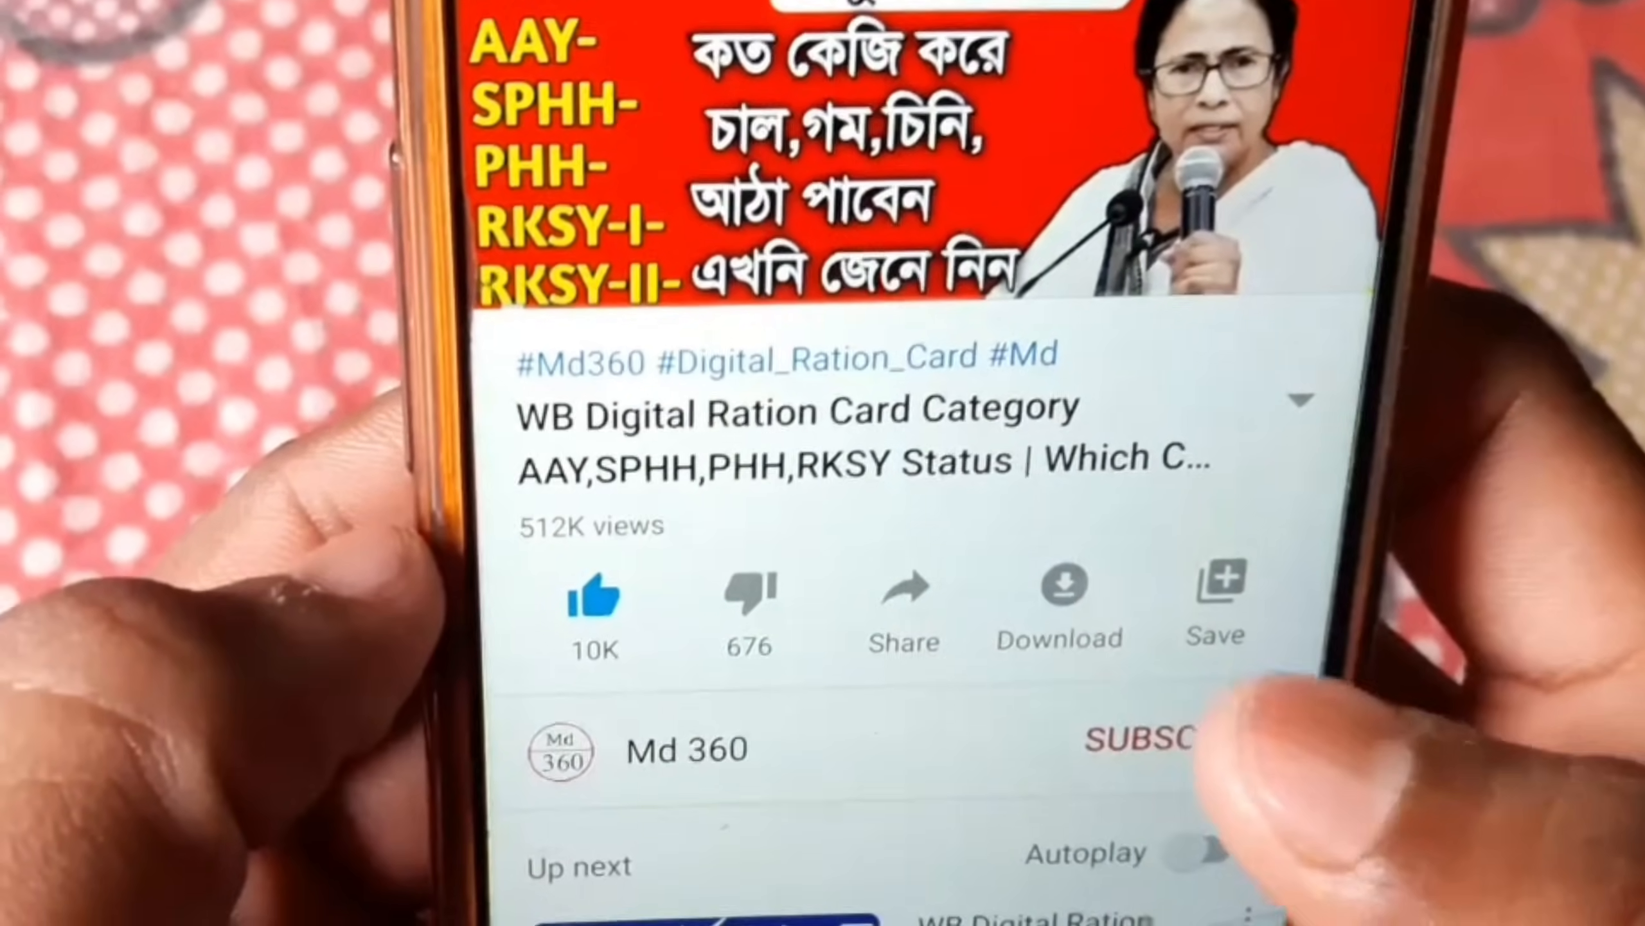
click(1214, 697)
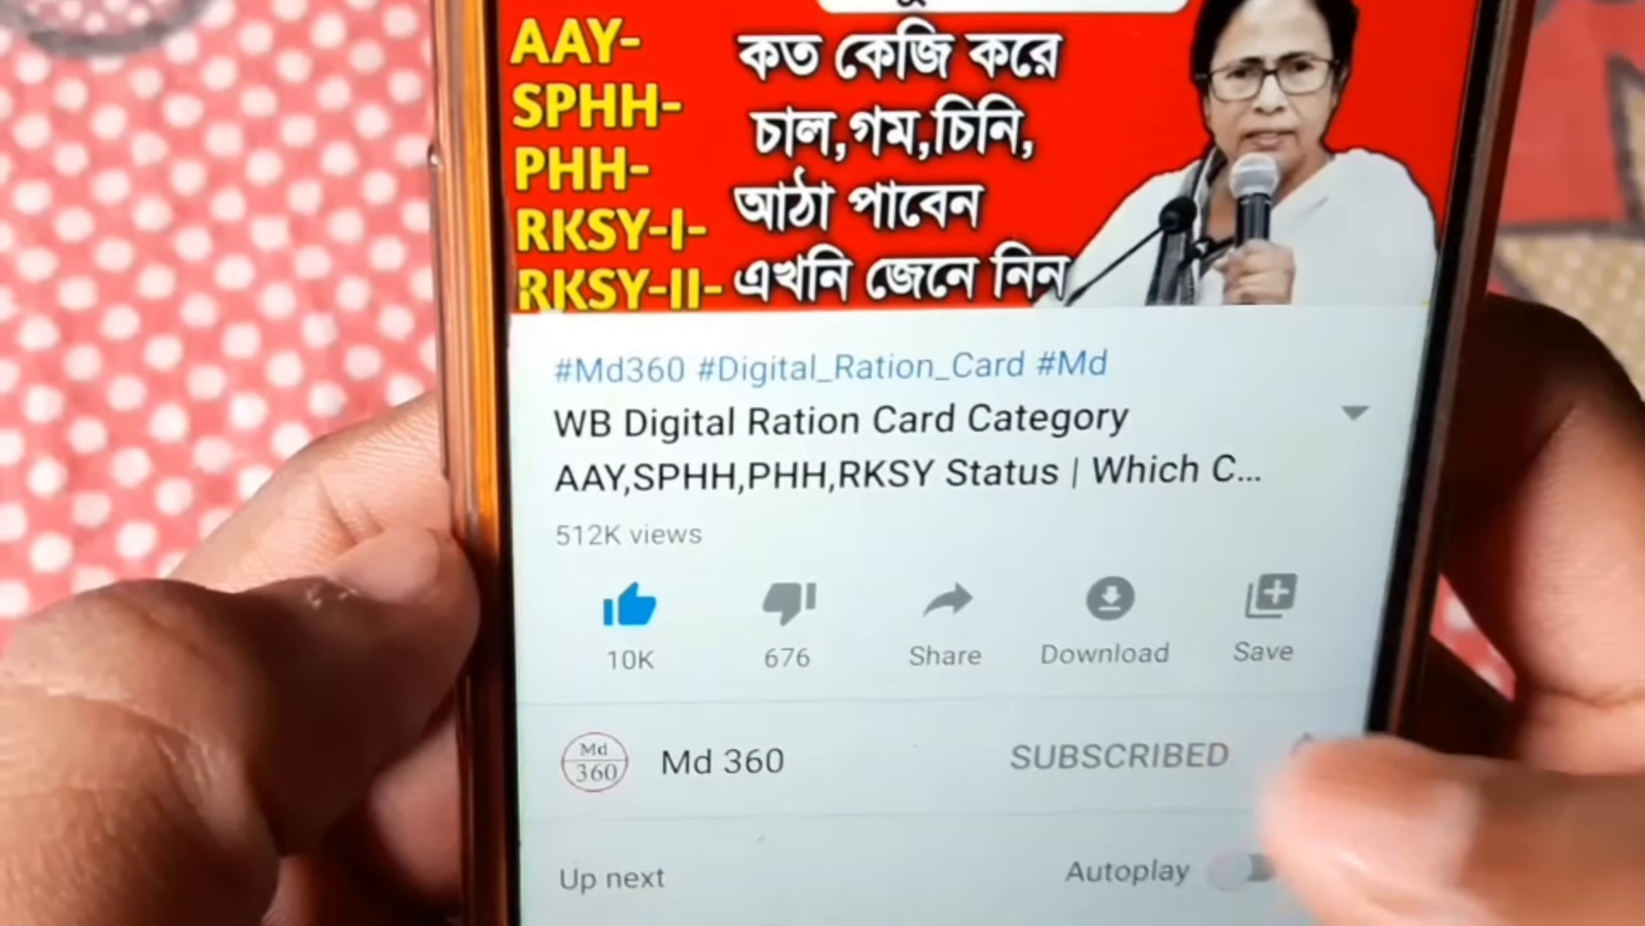
click(1315, 736)
click(1269, 690)
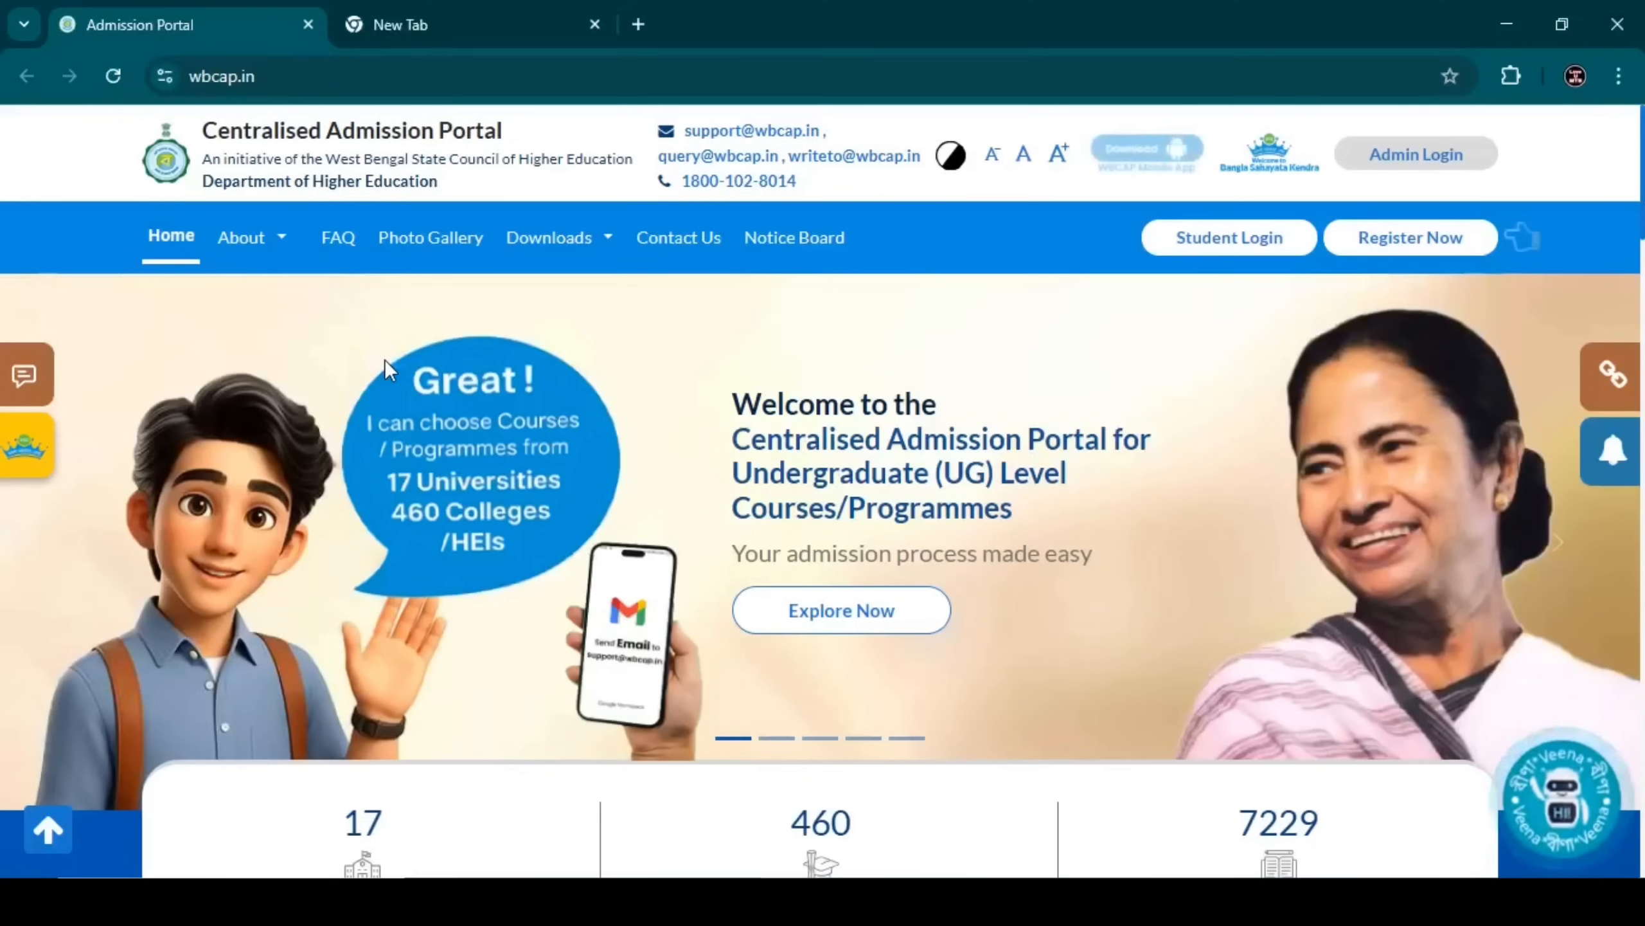
- In the new tab, search 'md 360 news' and open the MD360NEWS result
click(432, 19)
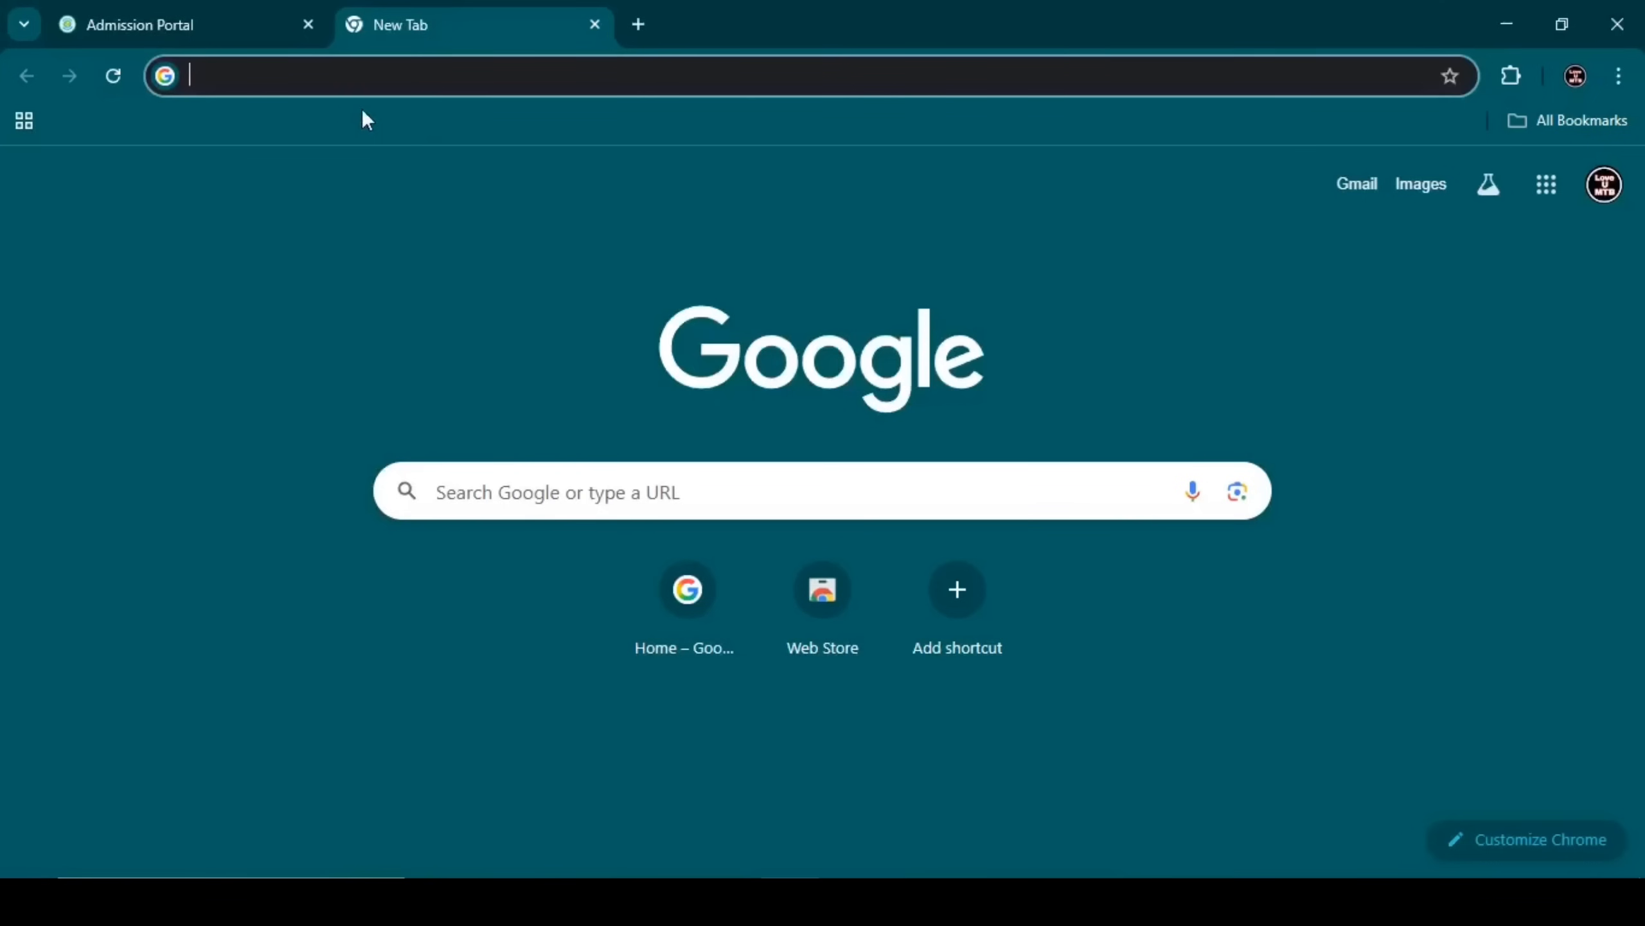
click(349, 73)
click(269, 126)
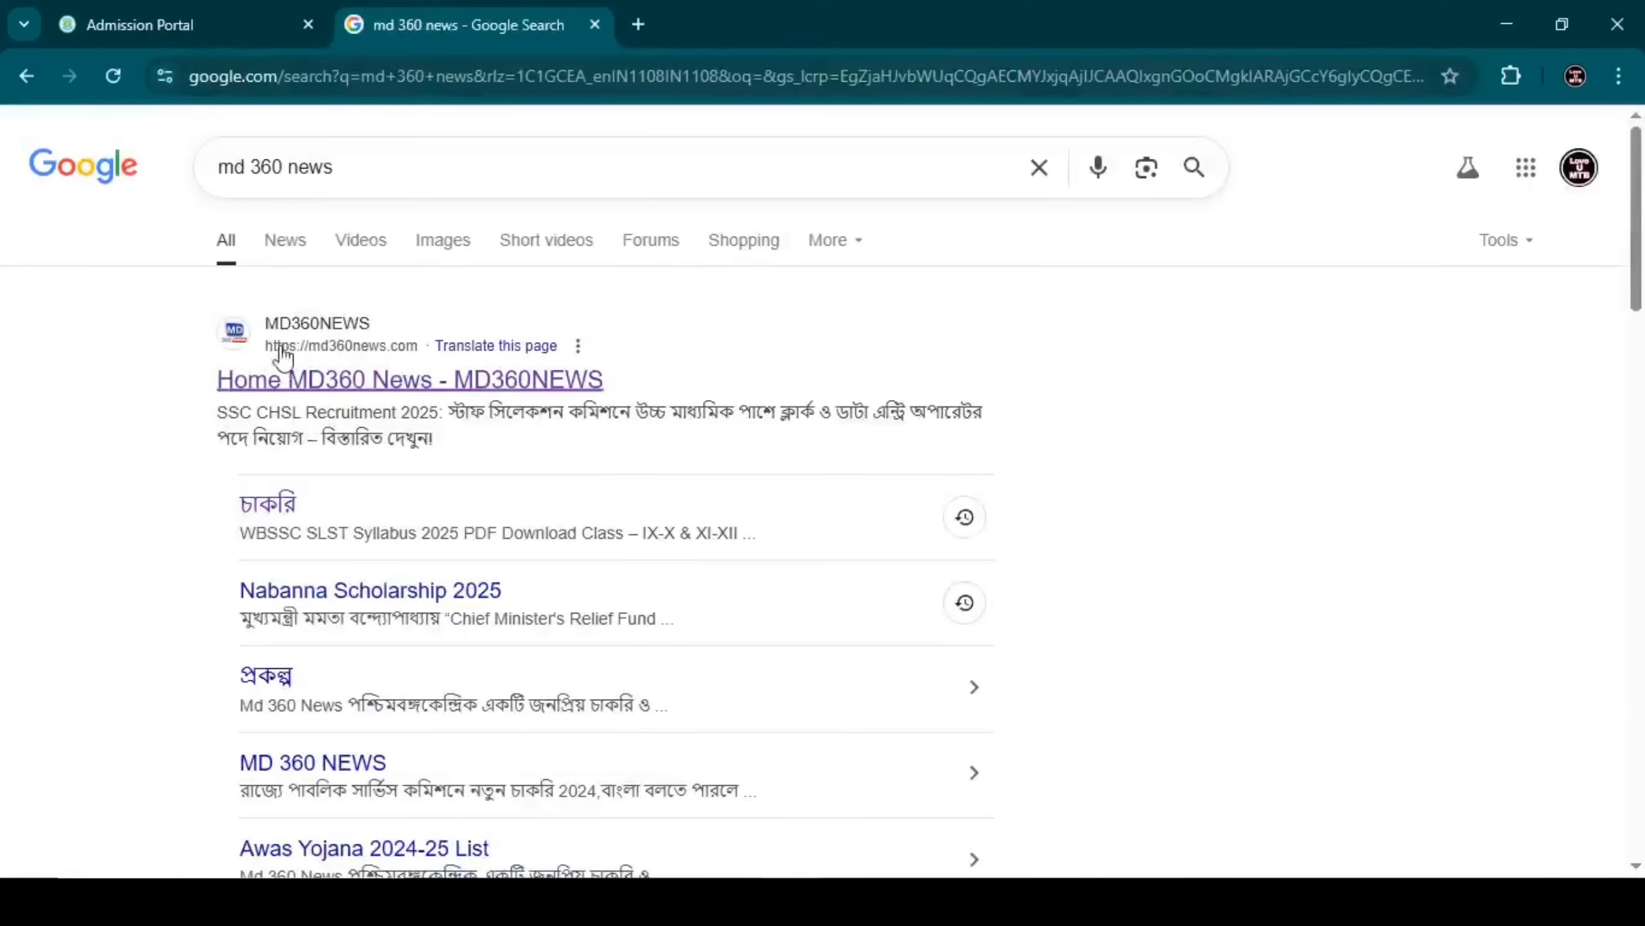
click(349, 384)
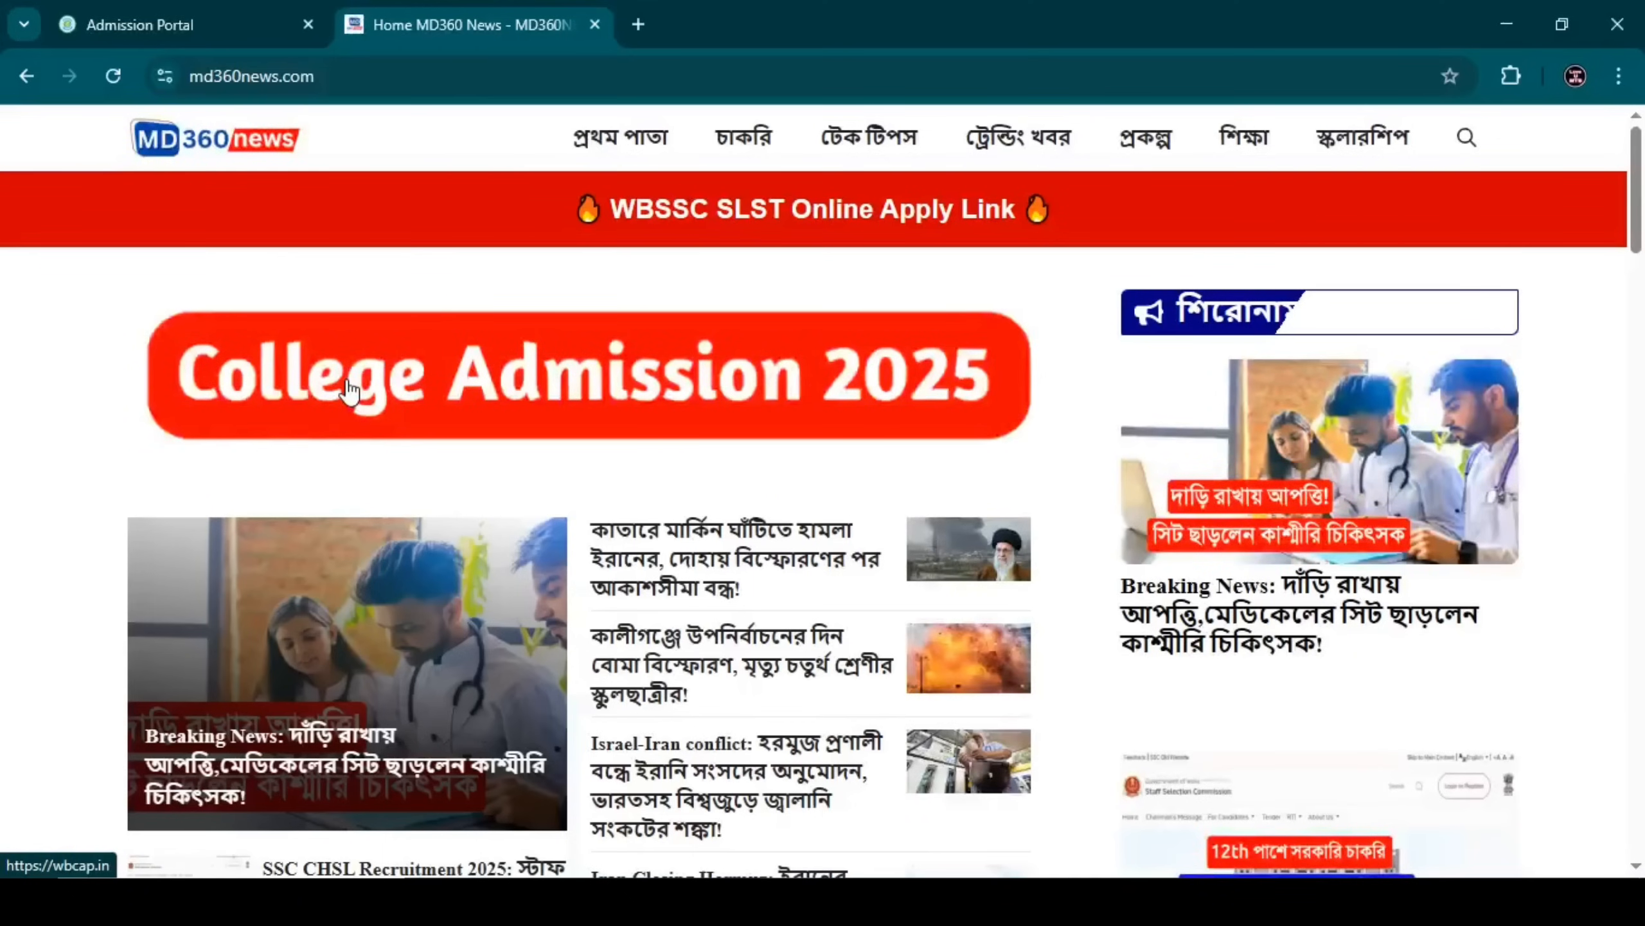
- Follow the College Admission 2025 banner to wbcap.in, close the chatbot, and choose Register Now
click(292, 397)
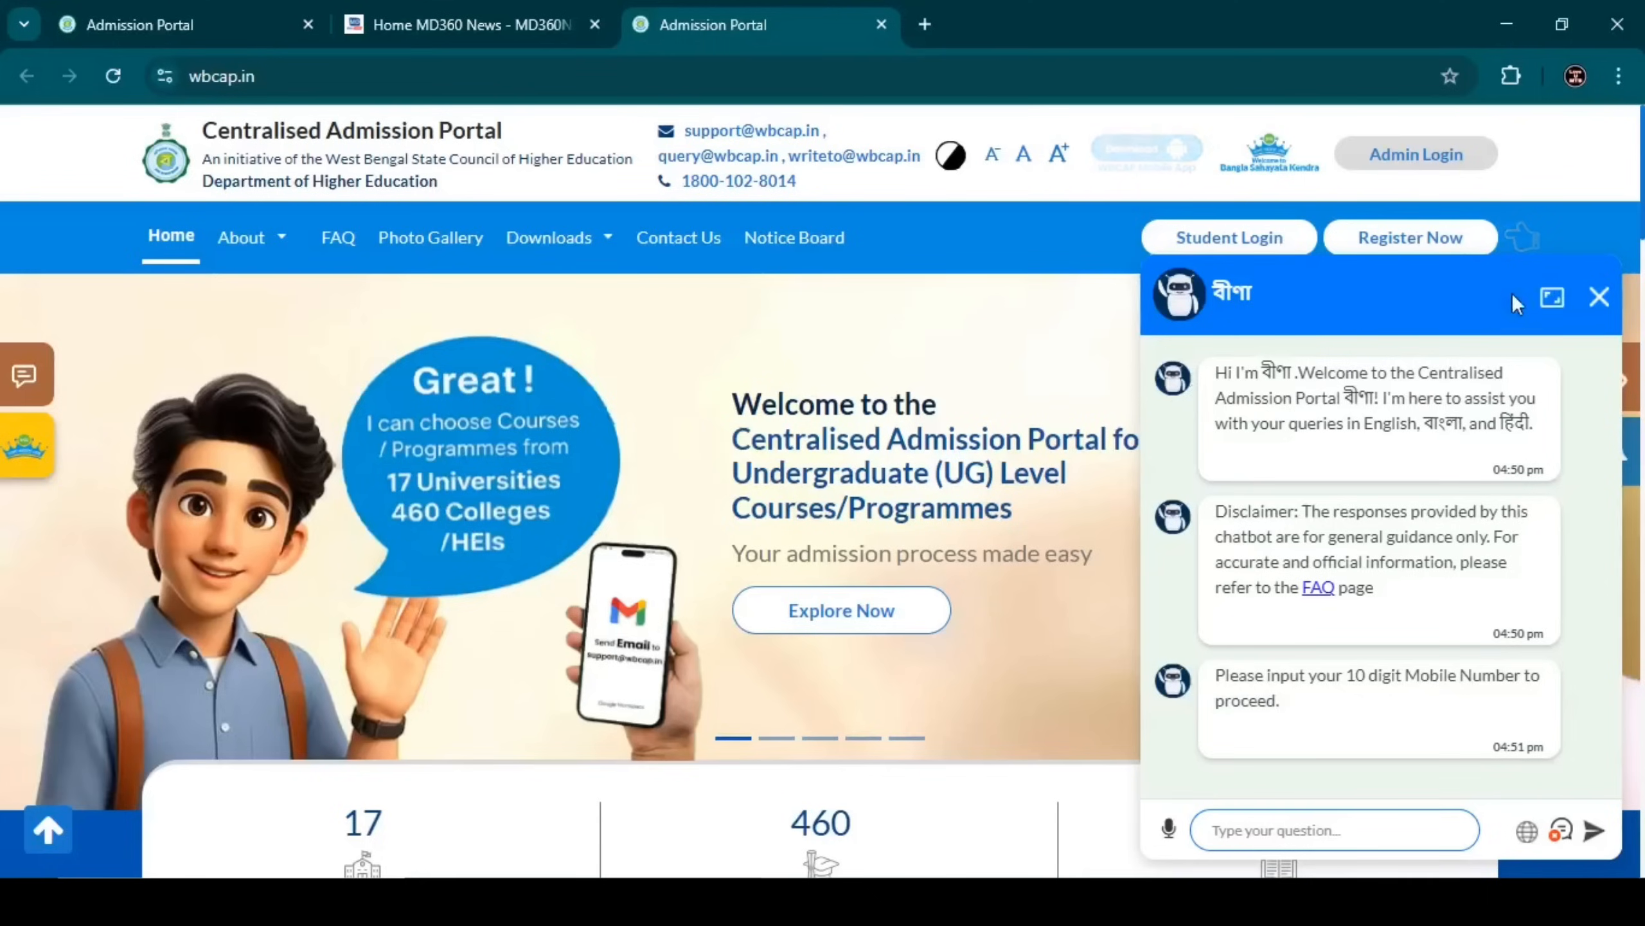
click(1599, 297)
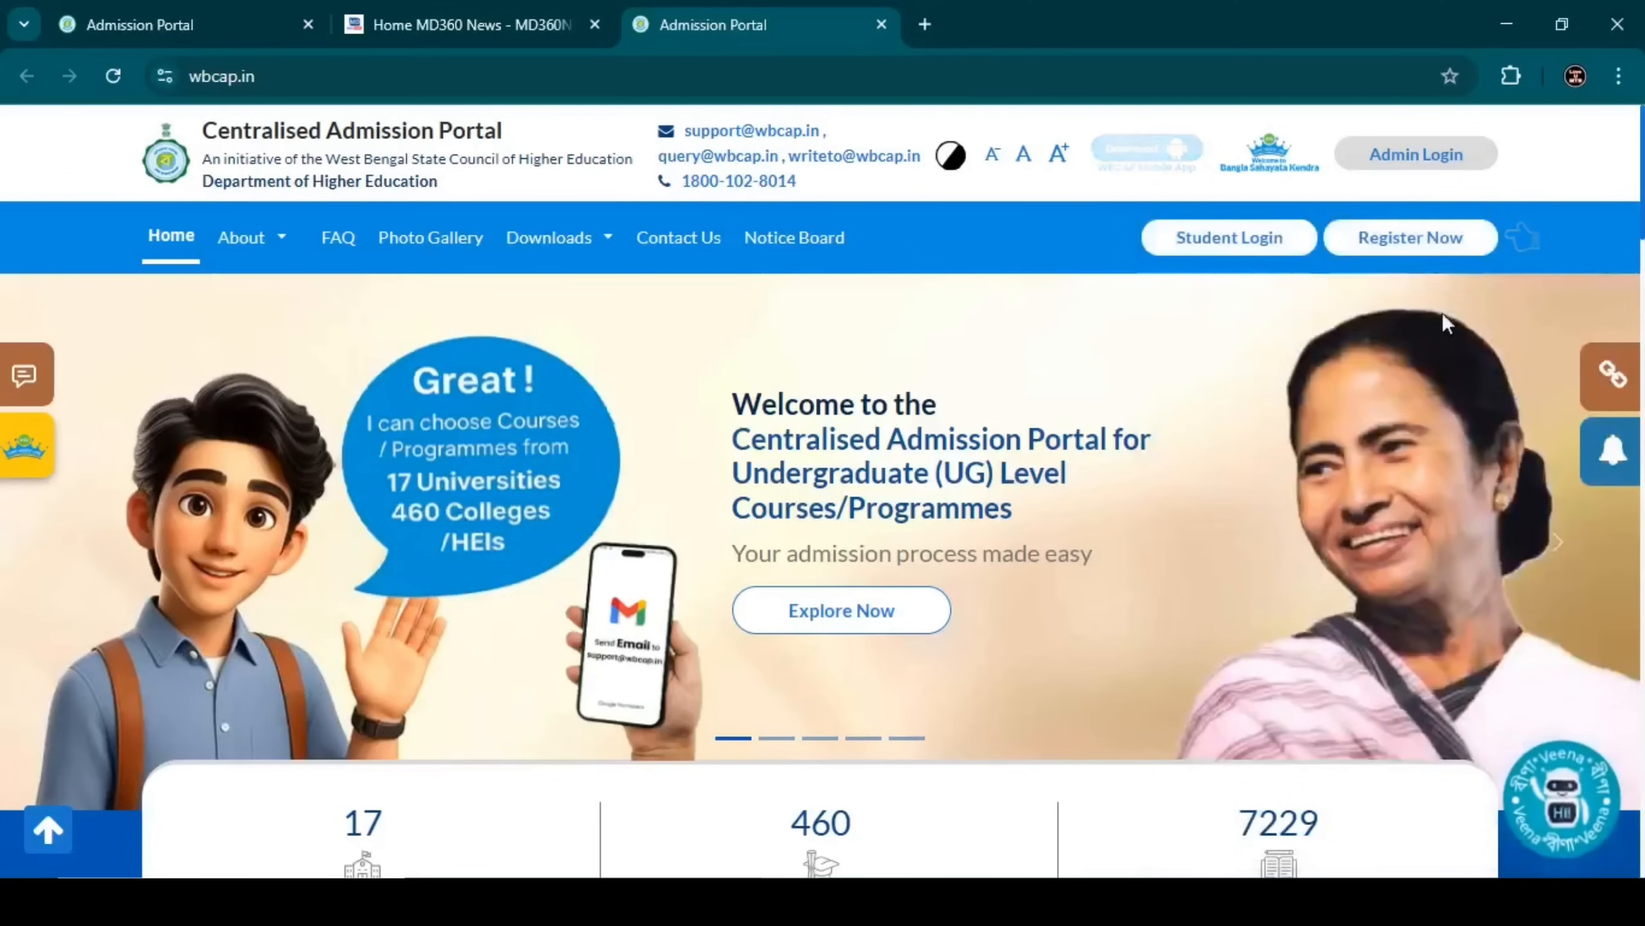
click(1403, 245)
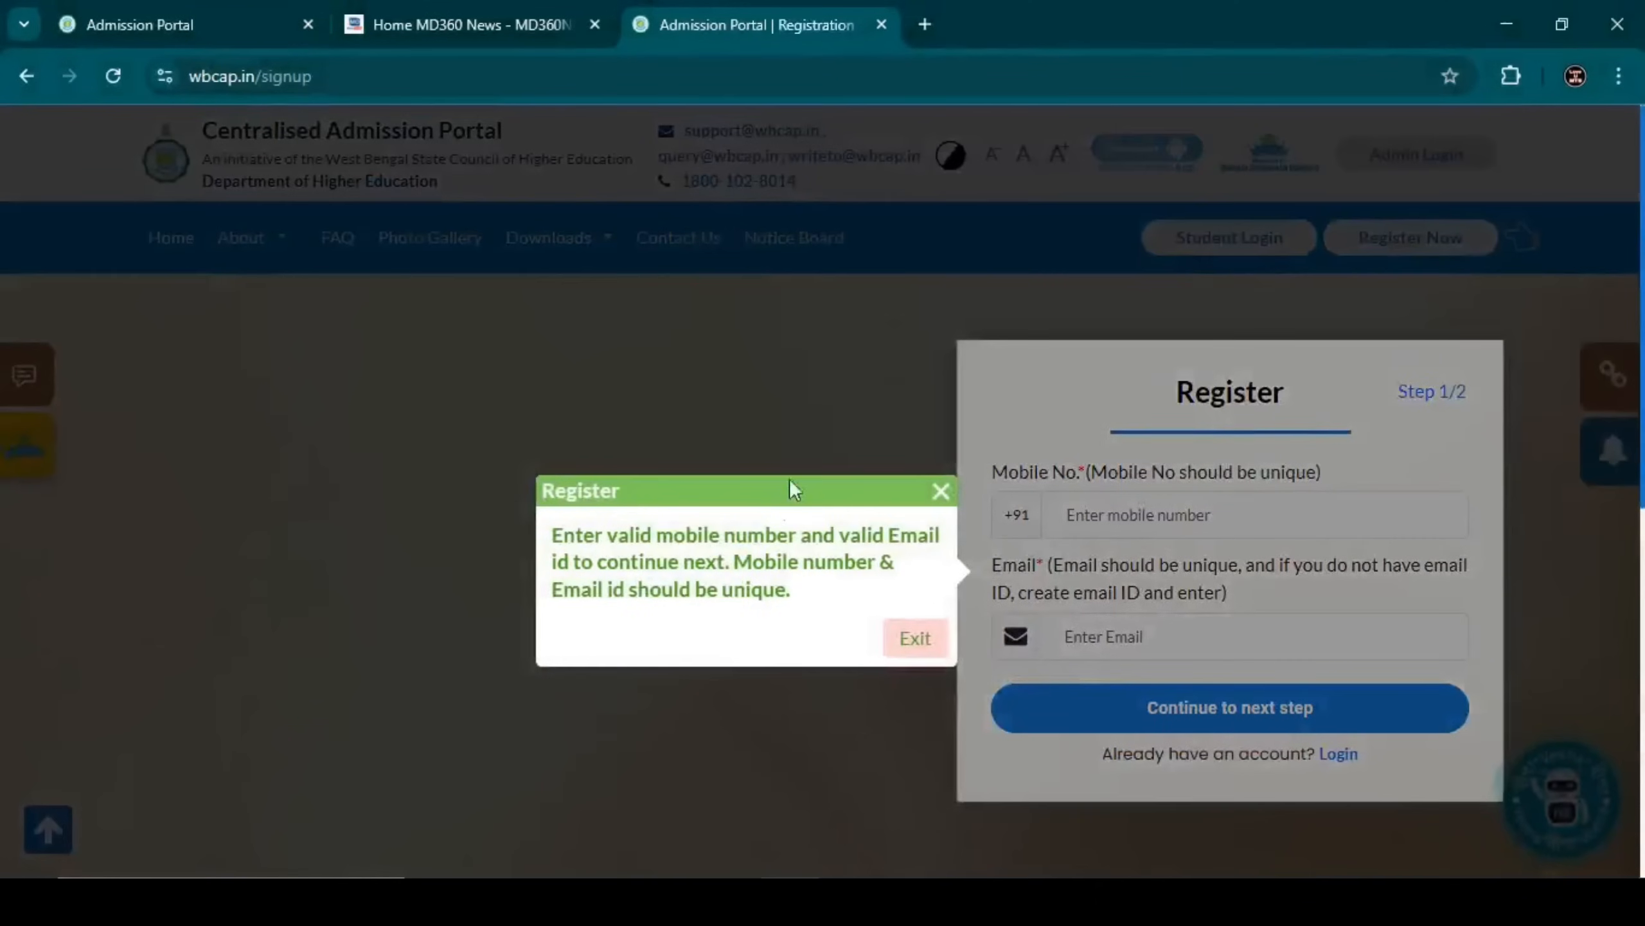
- Dismiss the notice, enter the mobile number and email address, and continue to step two
click(940, 491)
click(1129, 666)
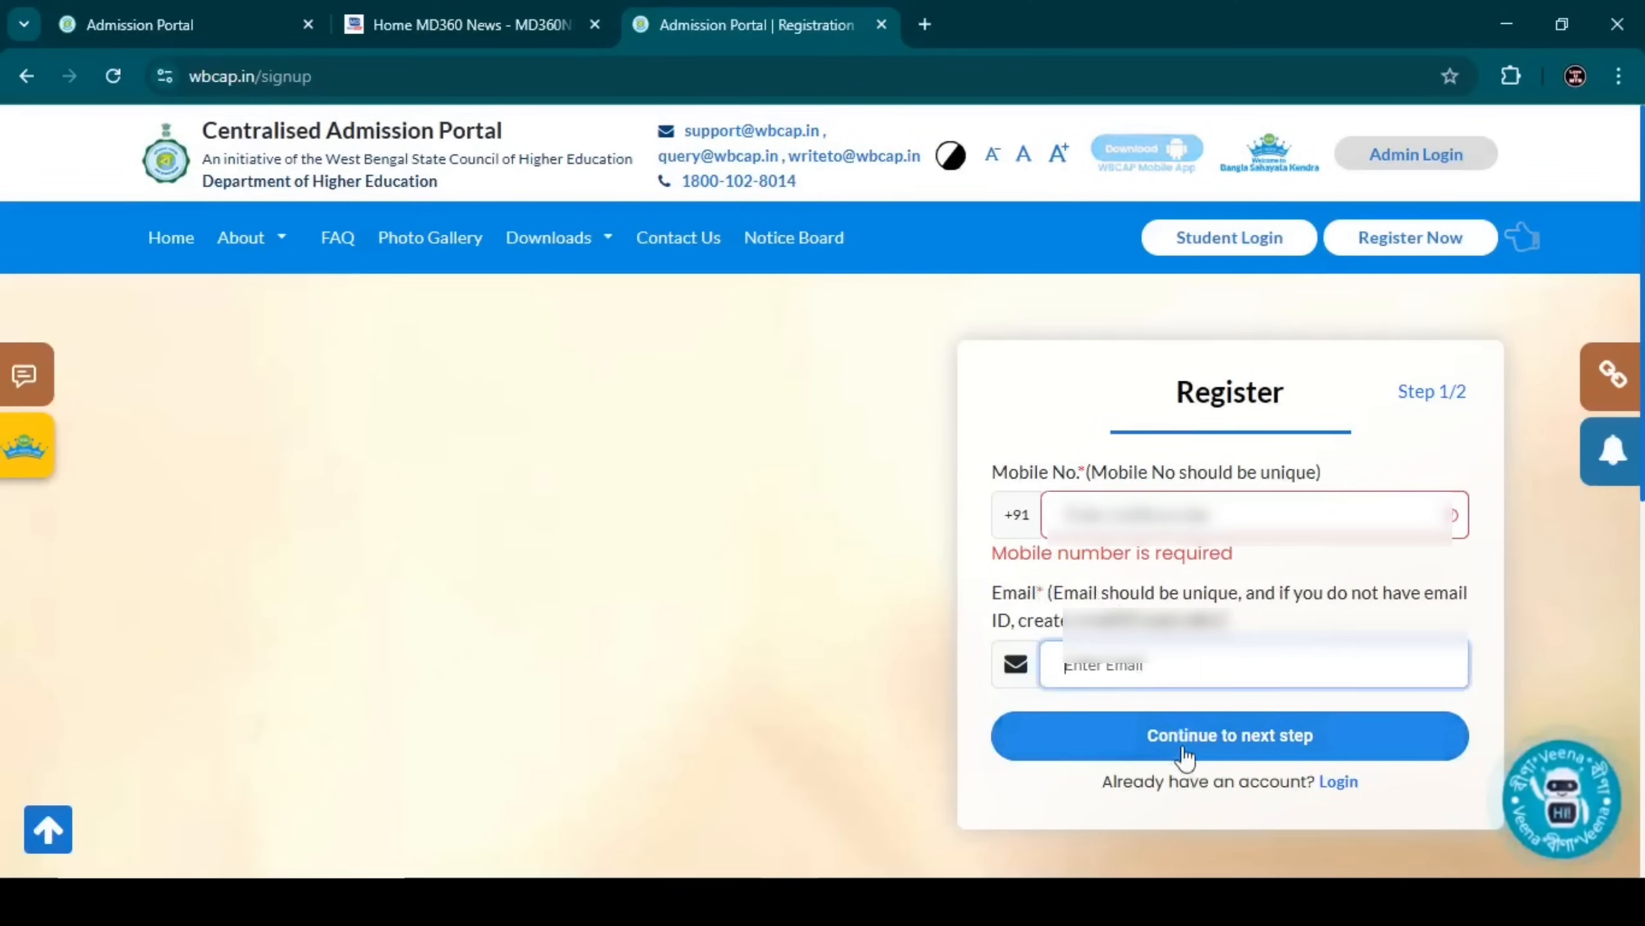
click(1228, 713)
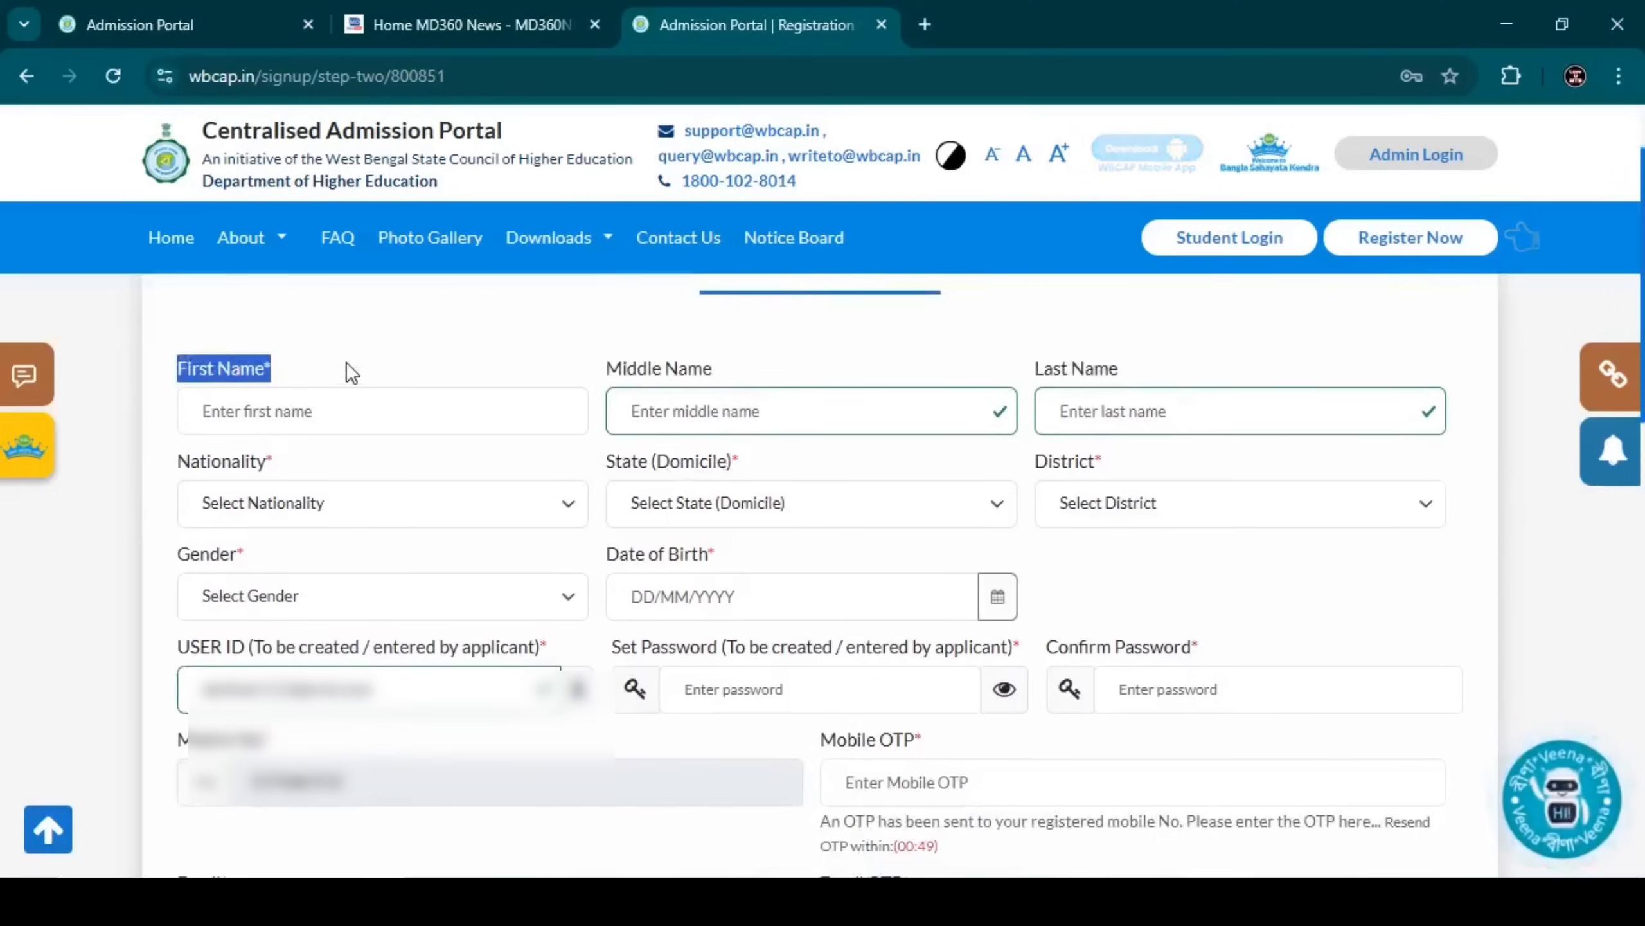
- Set nationality to Indian on the step-two registration form
click(346, 362)
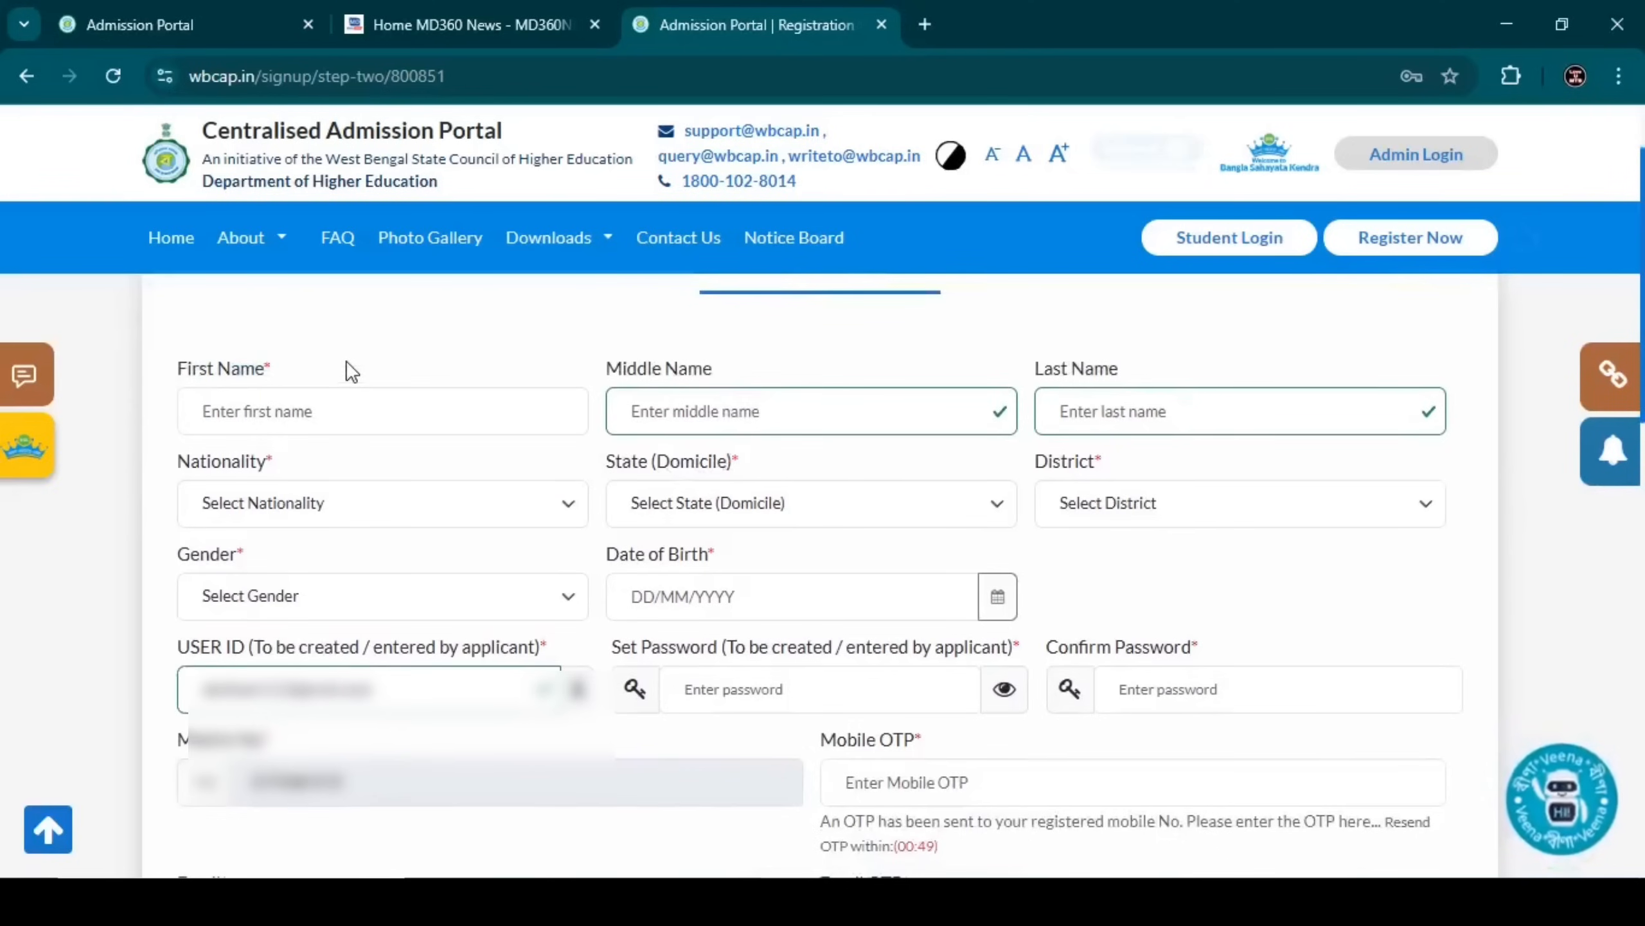
drag(607, 367, 732, 379)
click(769, 368)
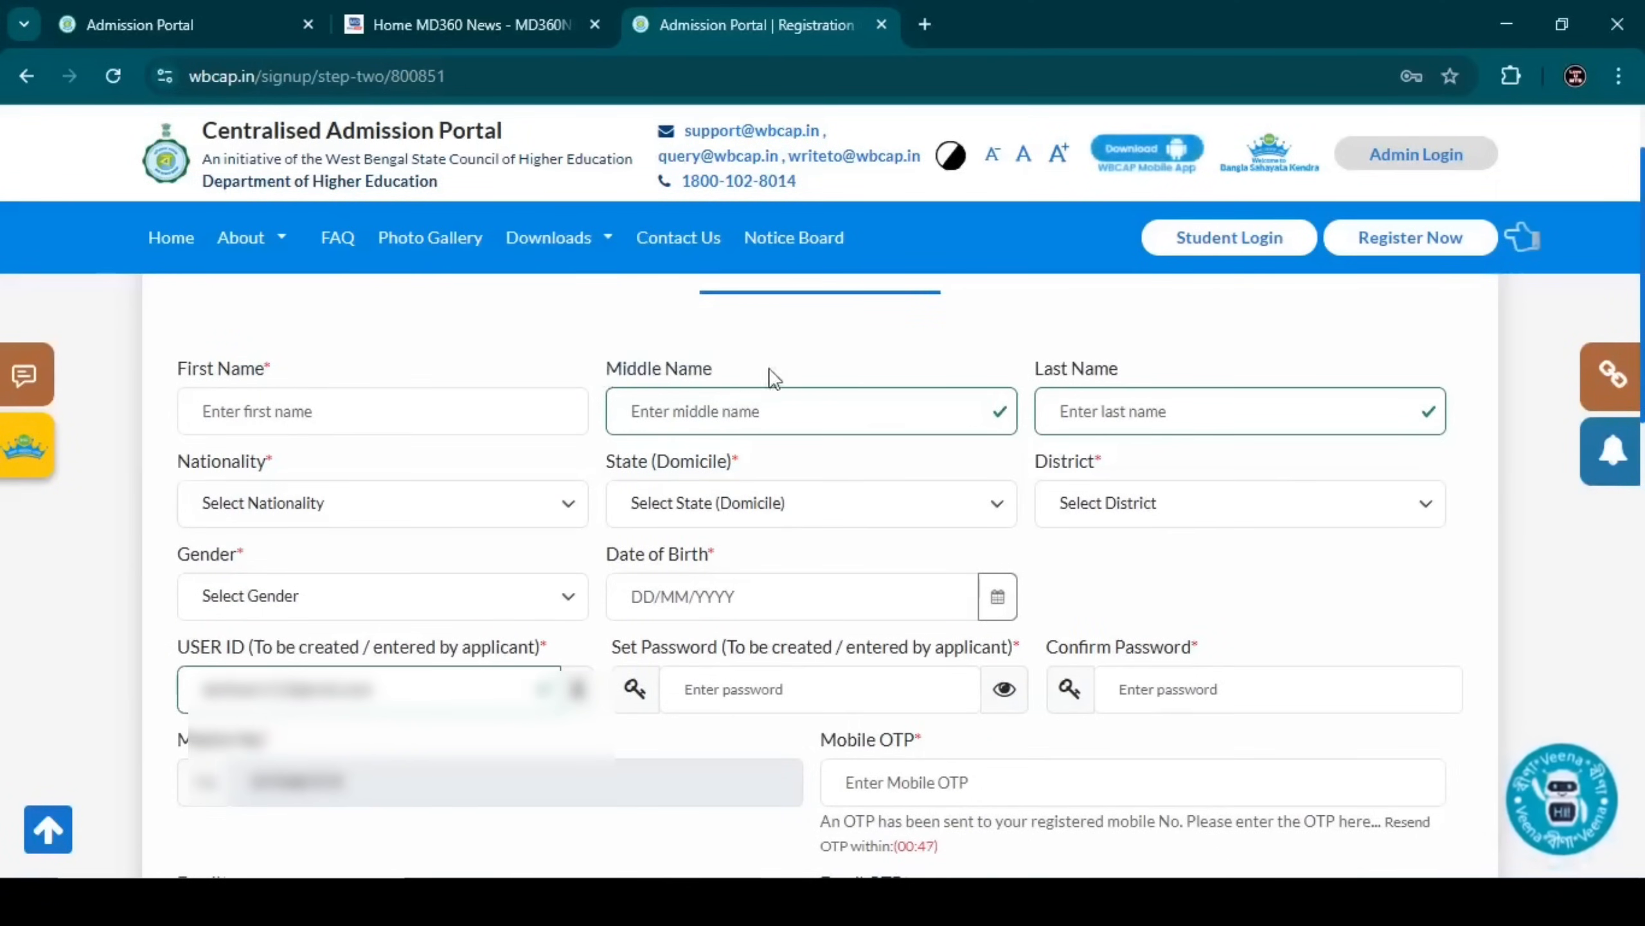
drag(991, 361, 1131, 360)
click(1134, 358)
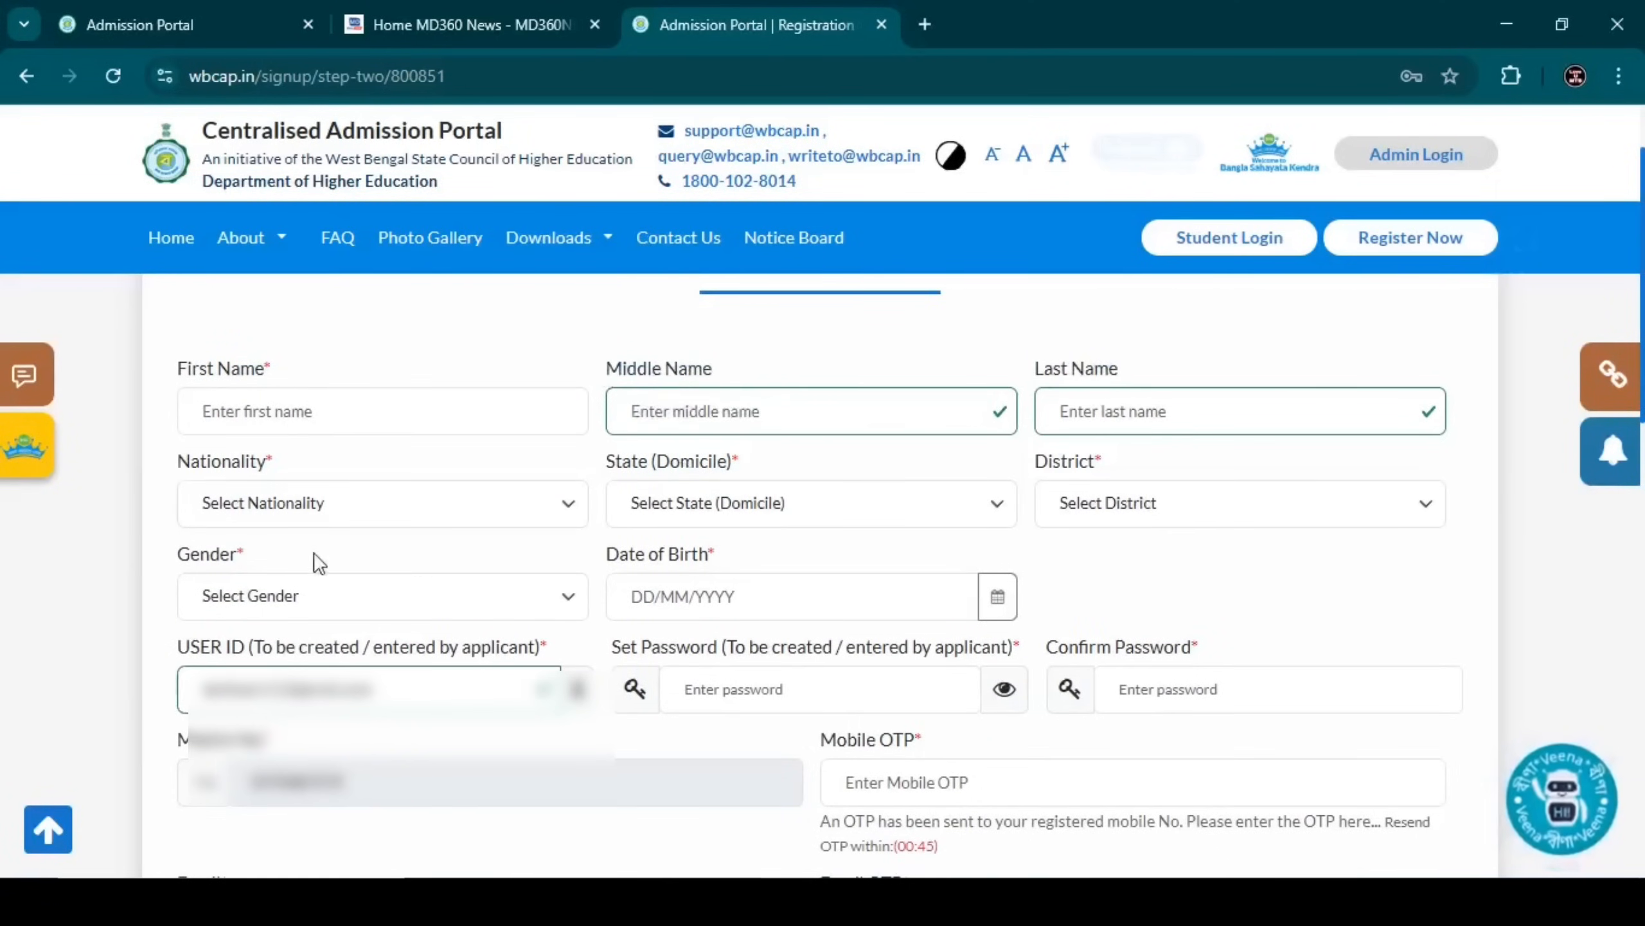
click(243, 499)
click(245, 572)
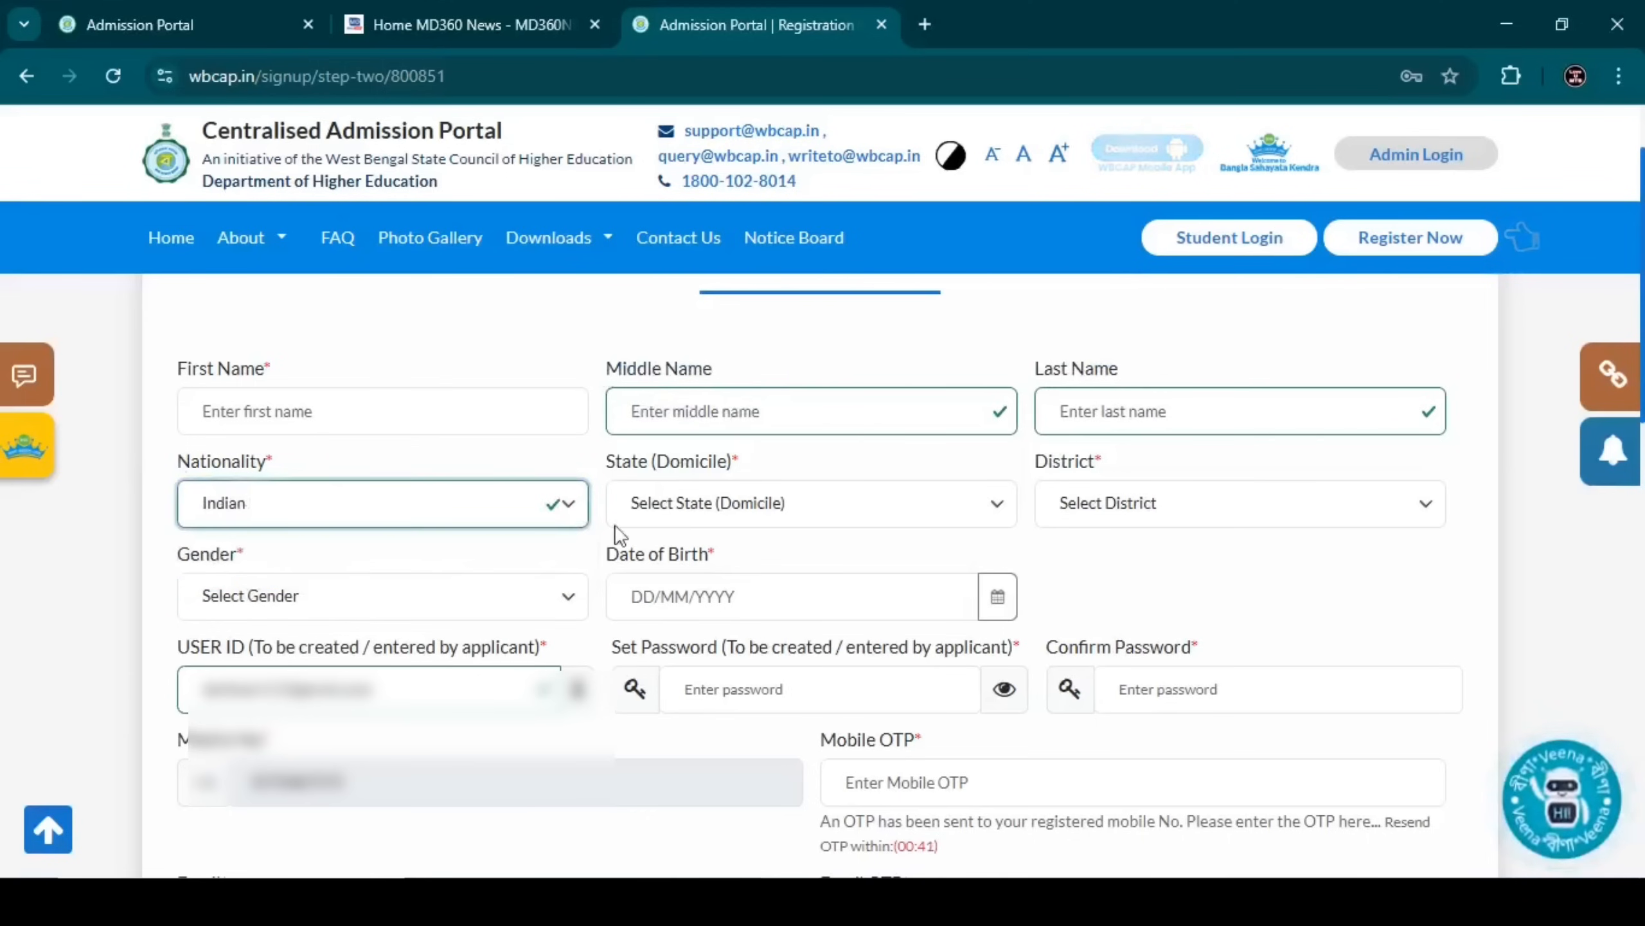
- Set state of domicile to West Bengal and district to Cooch Behar
click(740, 510)
scroll(788, 371, down, 8)
scroll(777, 401, down, 2)
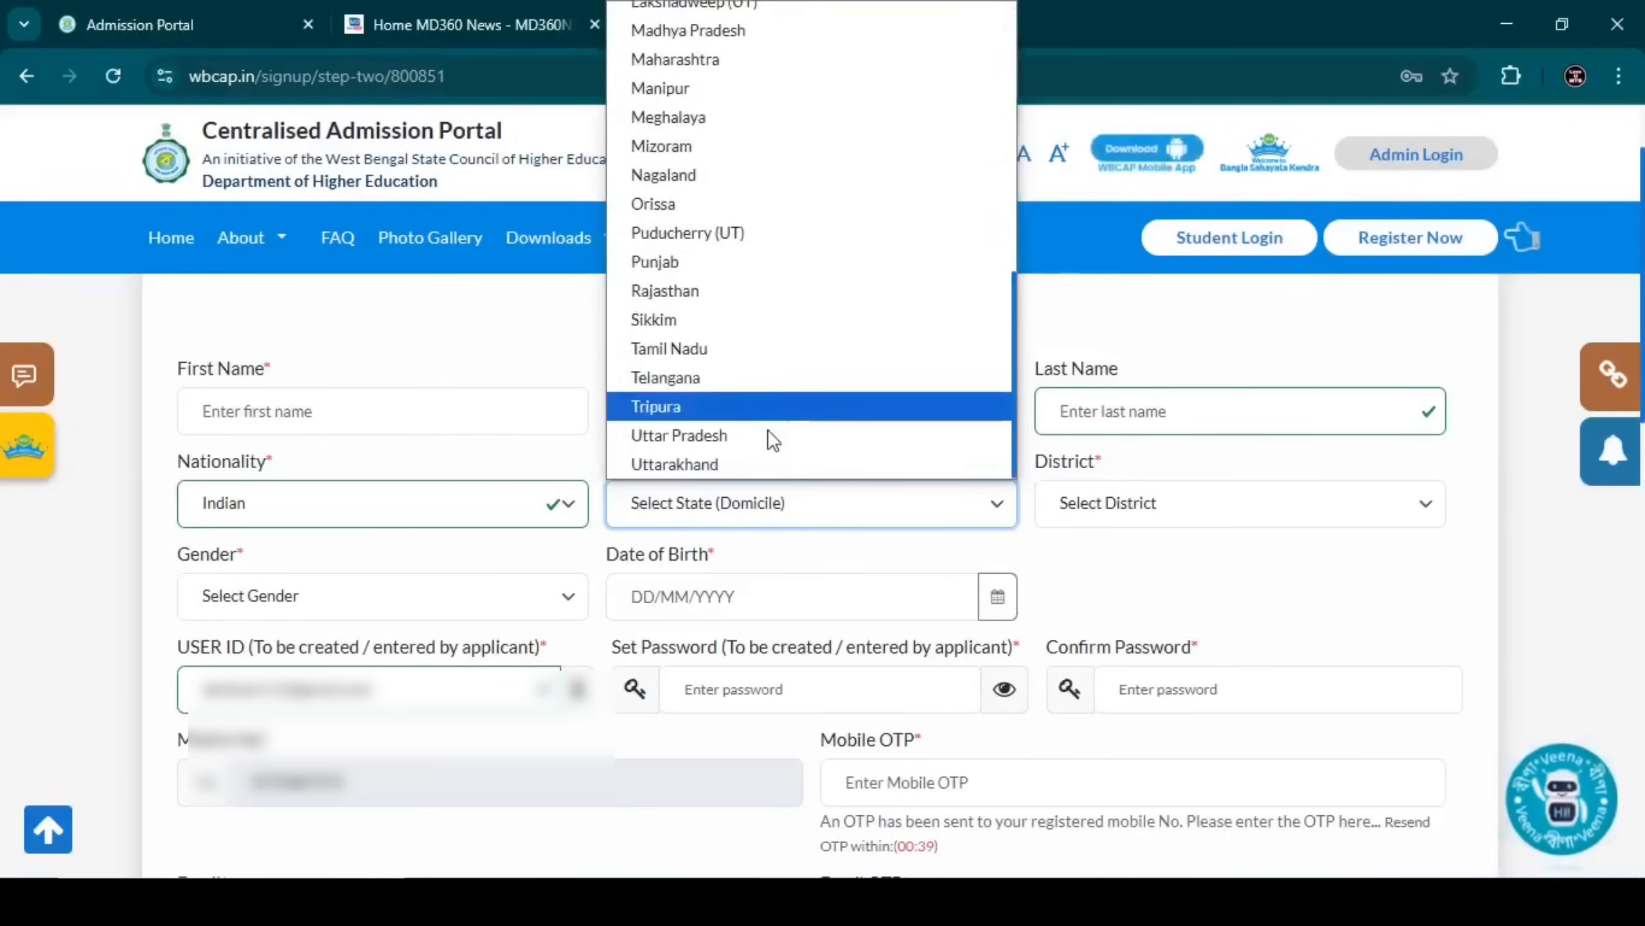
scroll(742, 301, up, 10)
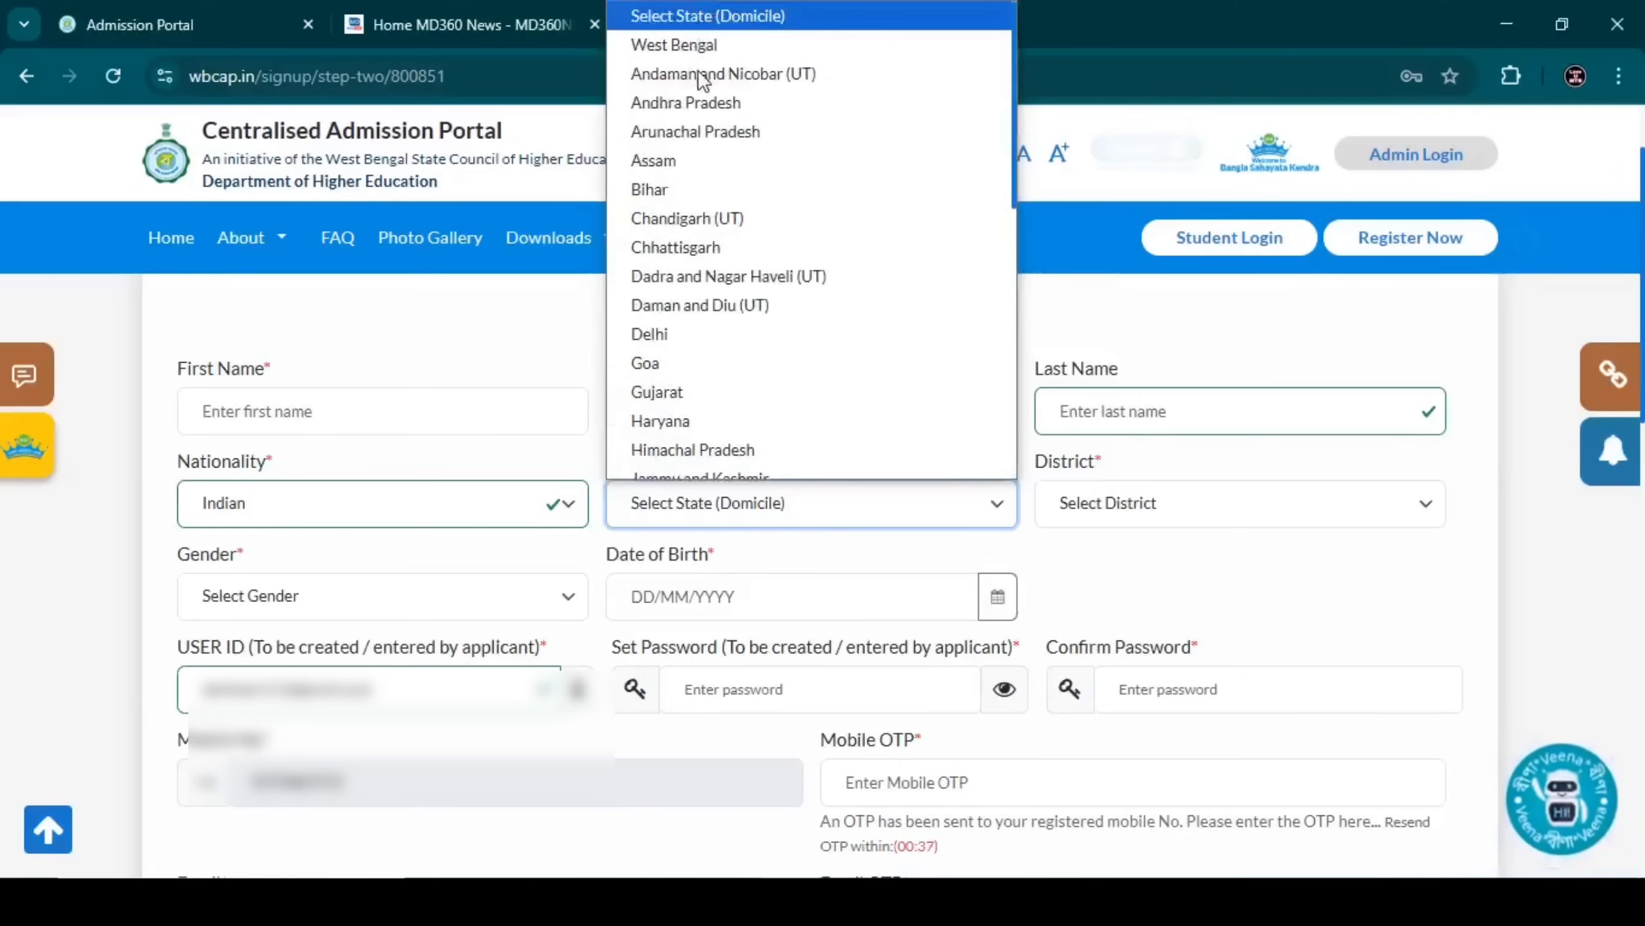
click(686, 45)
click(1081, 505)
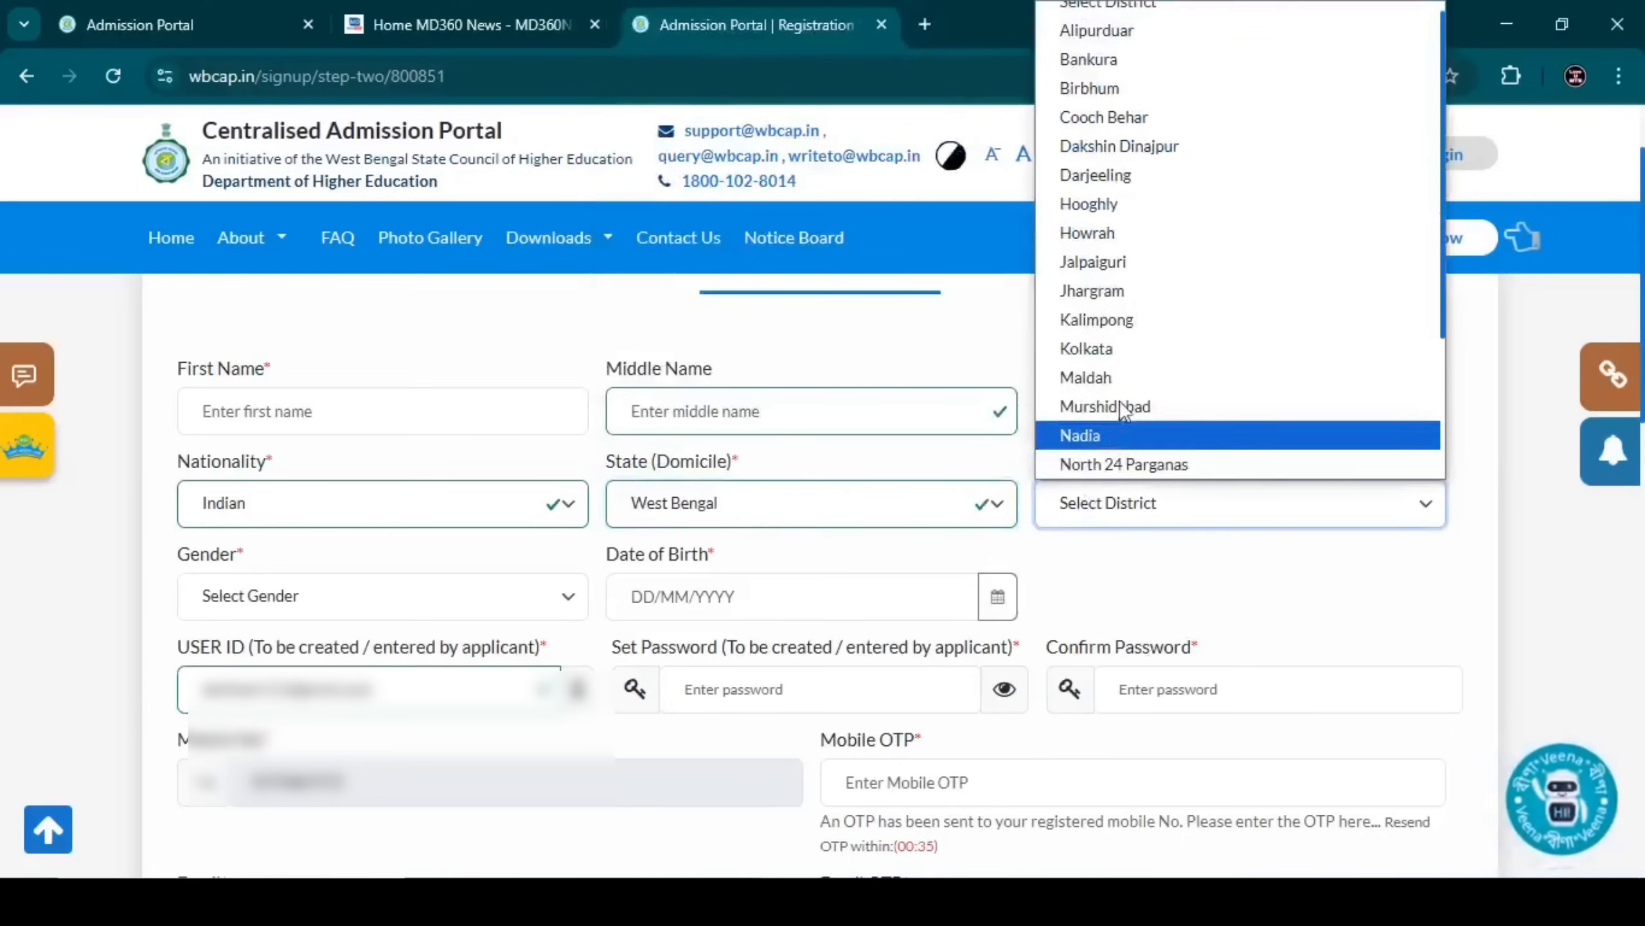
click(1104, 132)
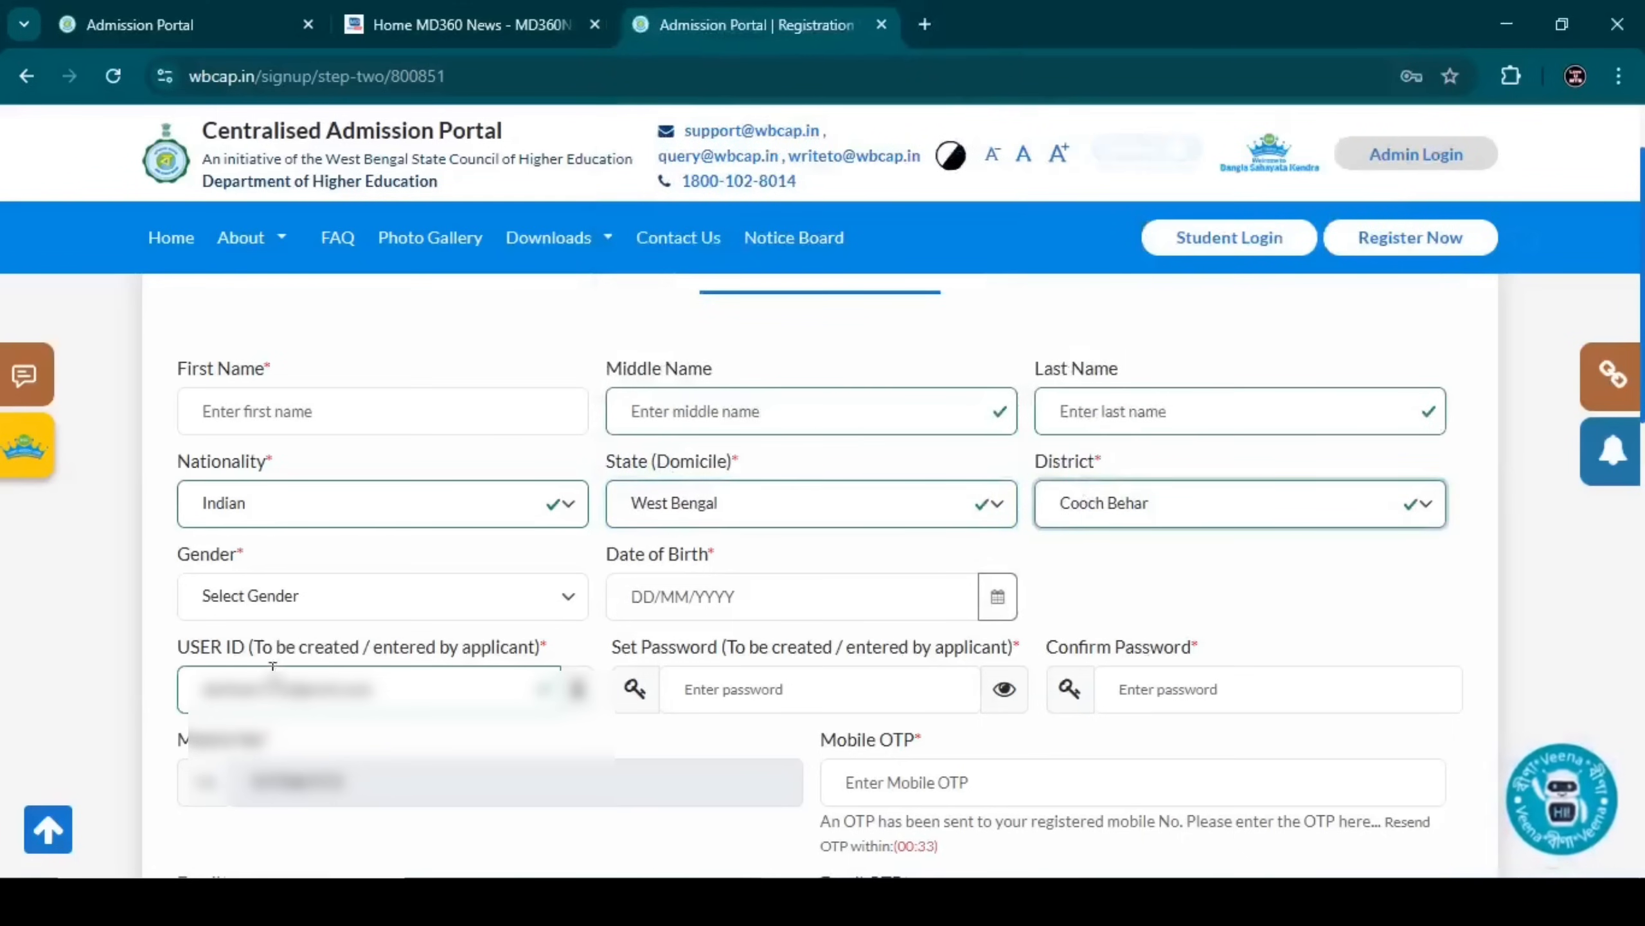
click(286, 595)
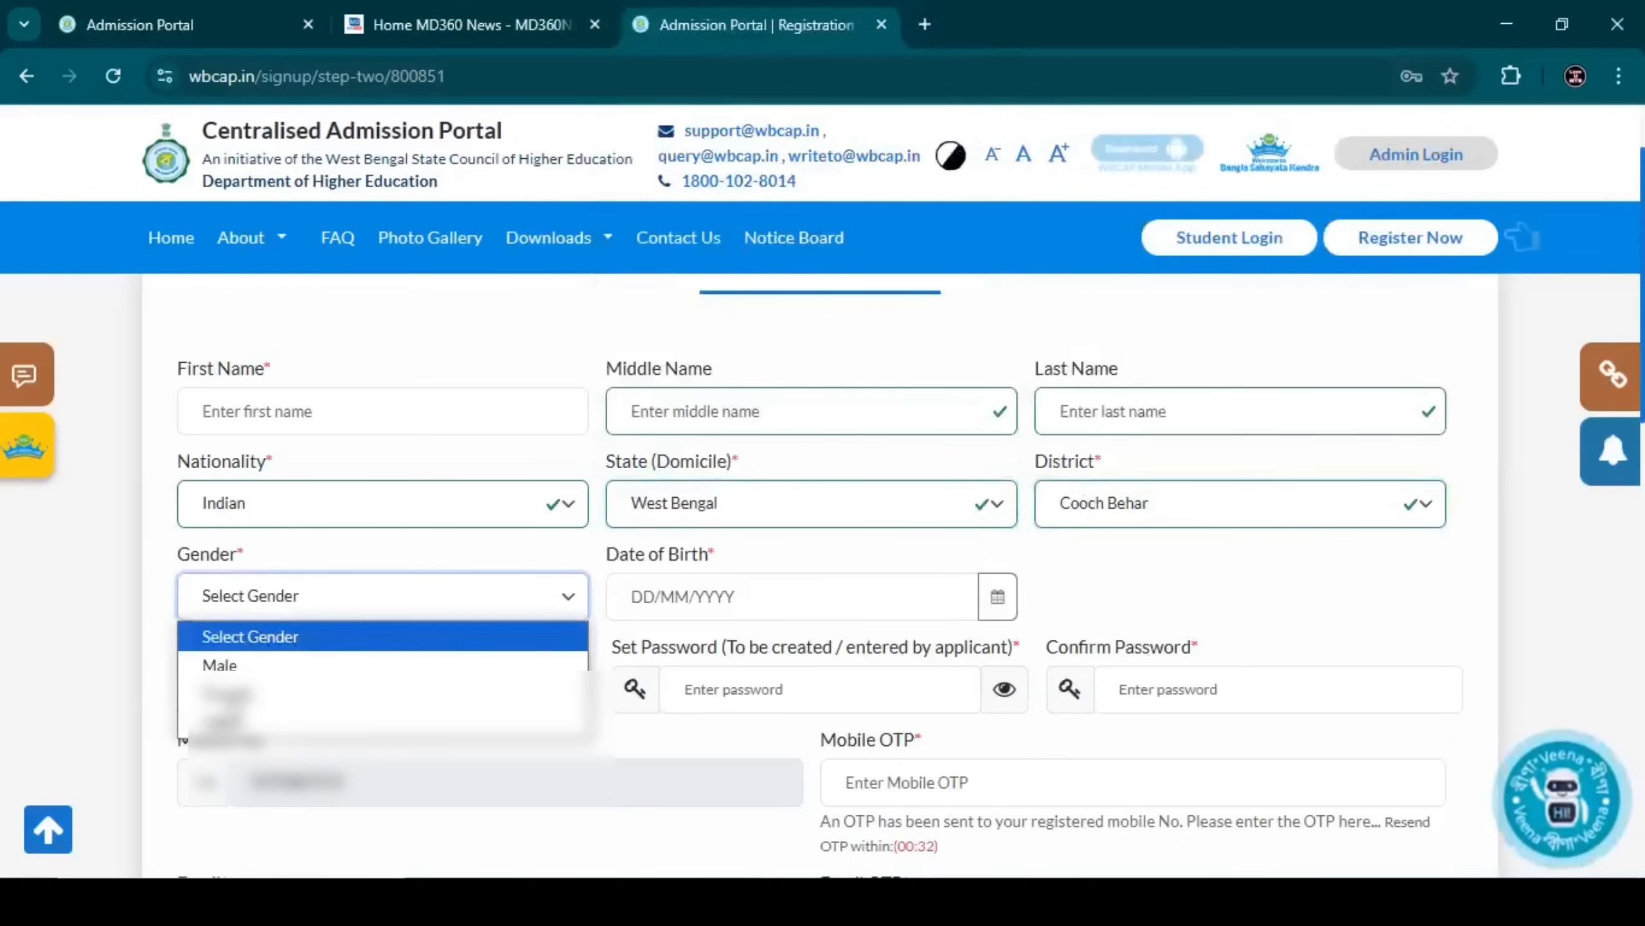
click(242, 665)
click(1007, 596)
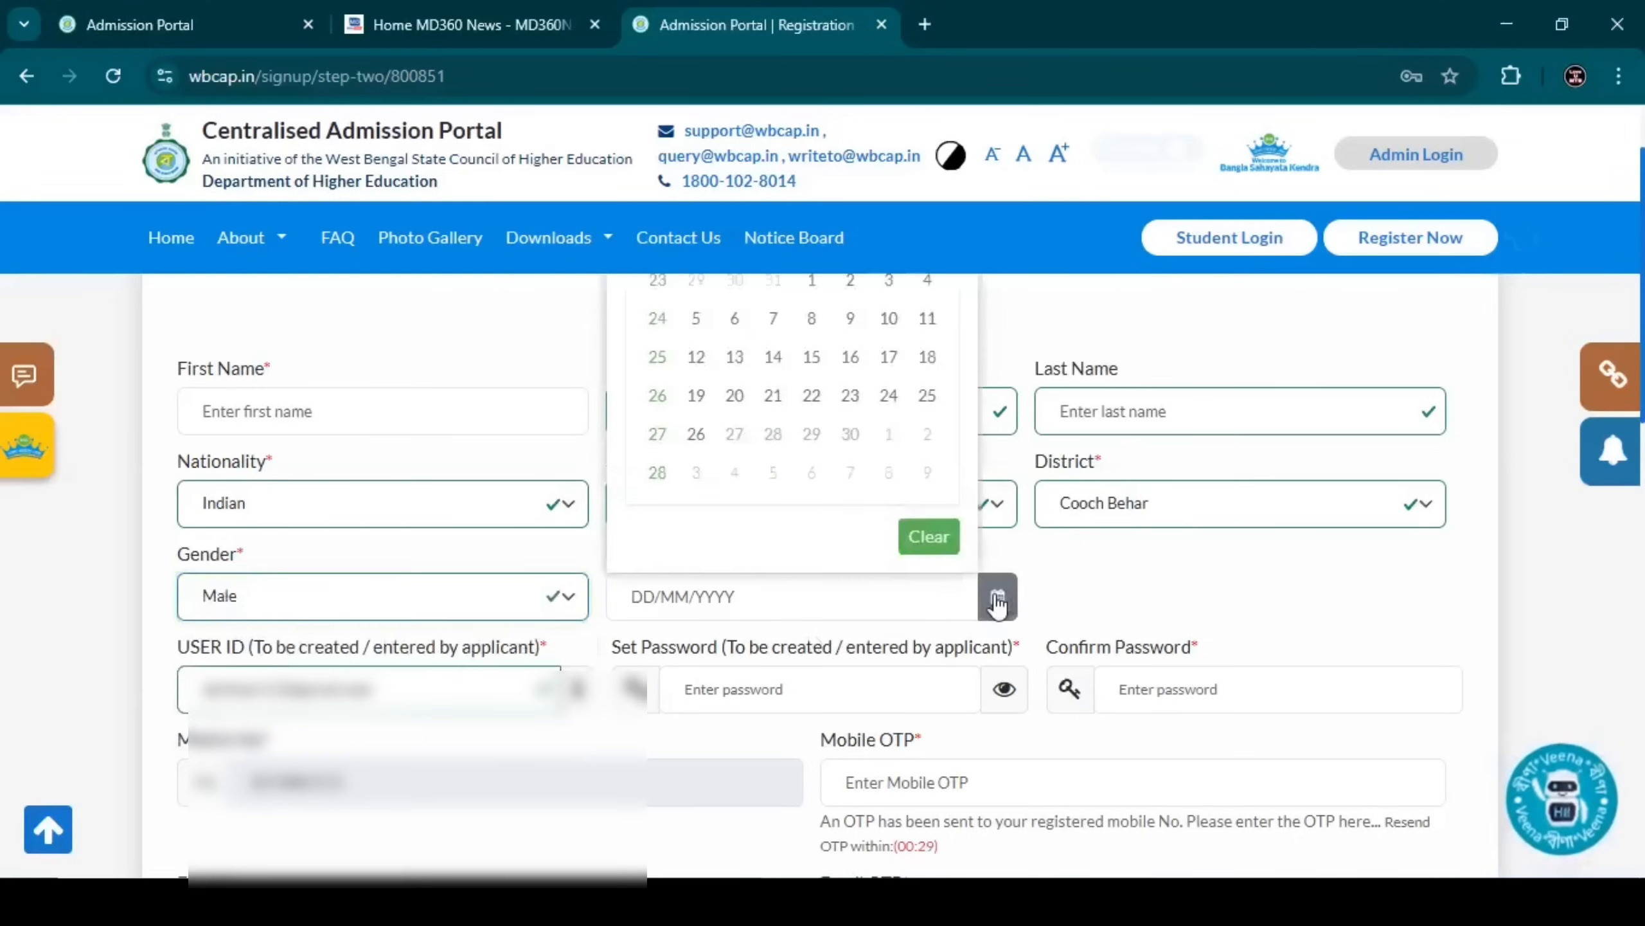
scroll(798, 409, up, 2)
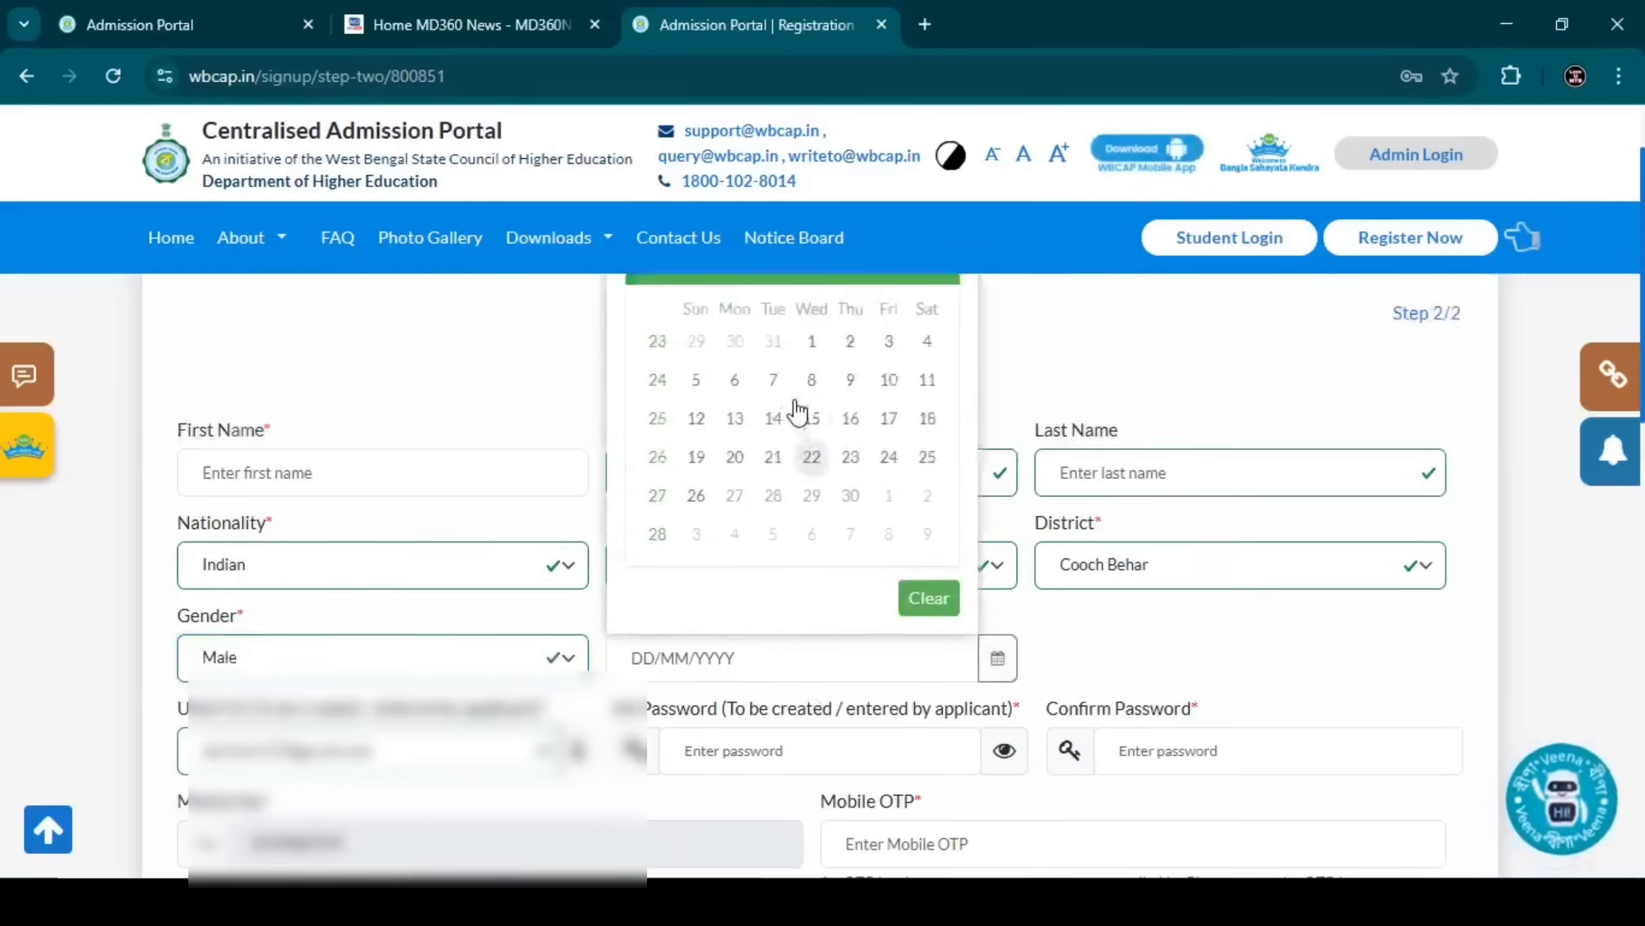
click(820, 320)
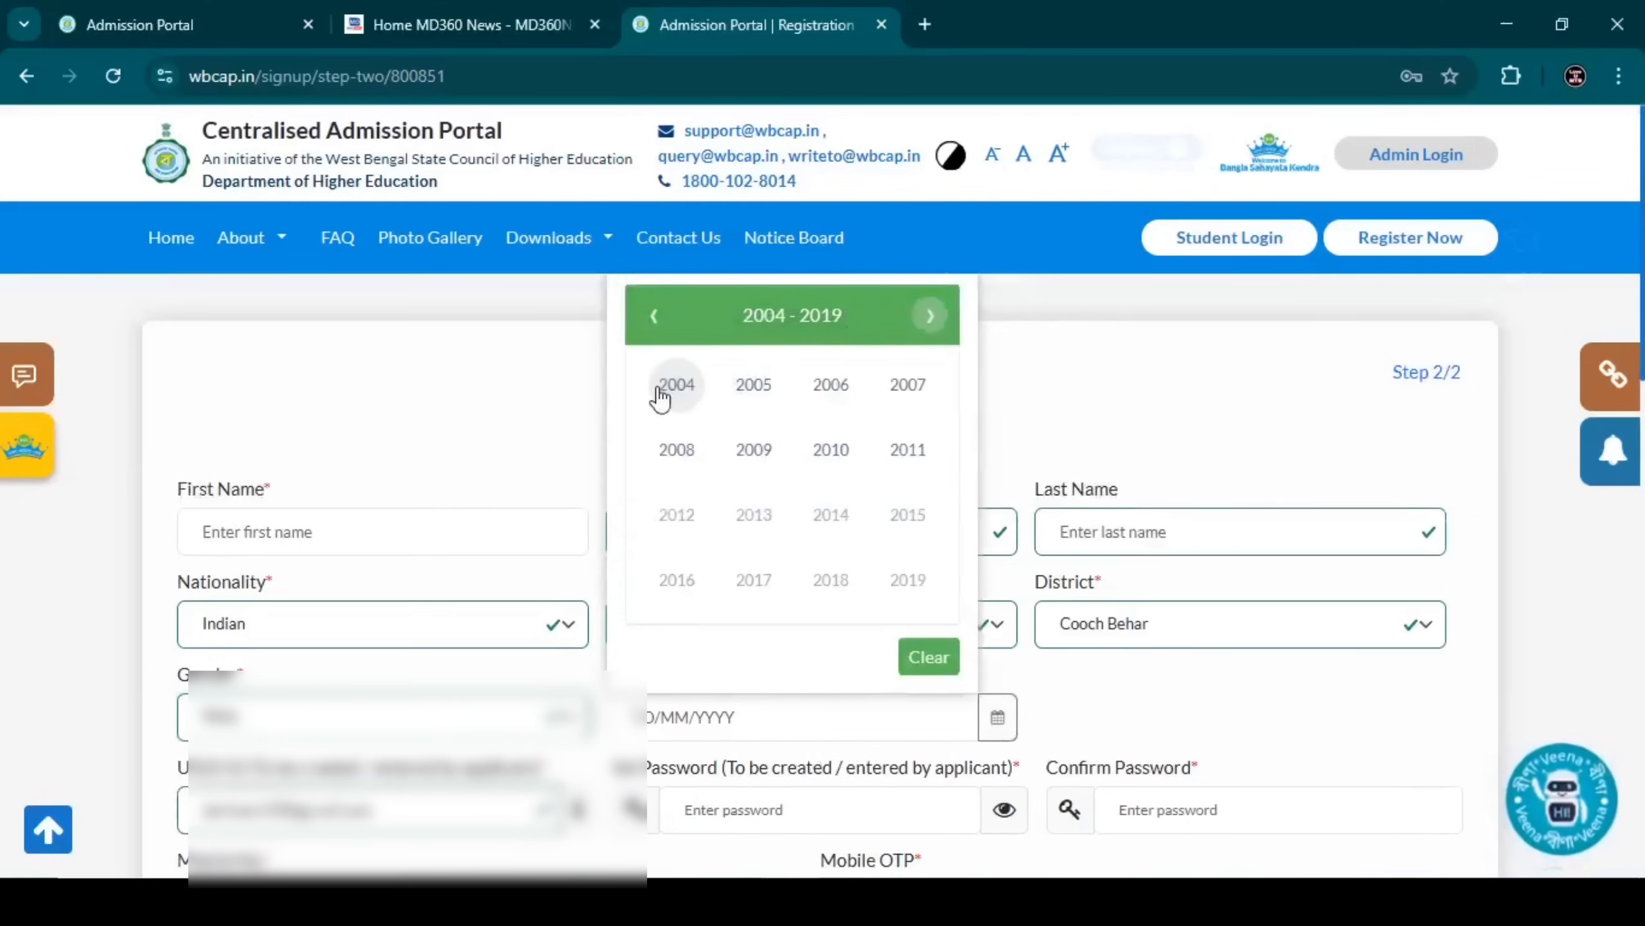
click(655, 318)
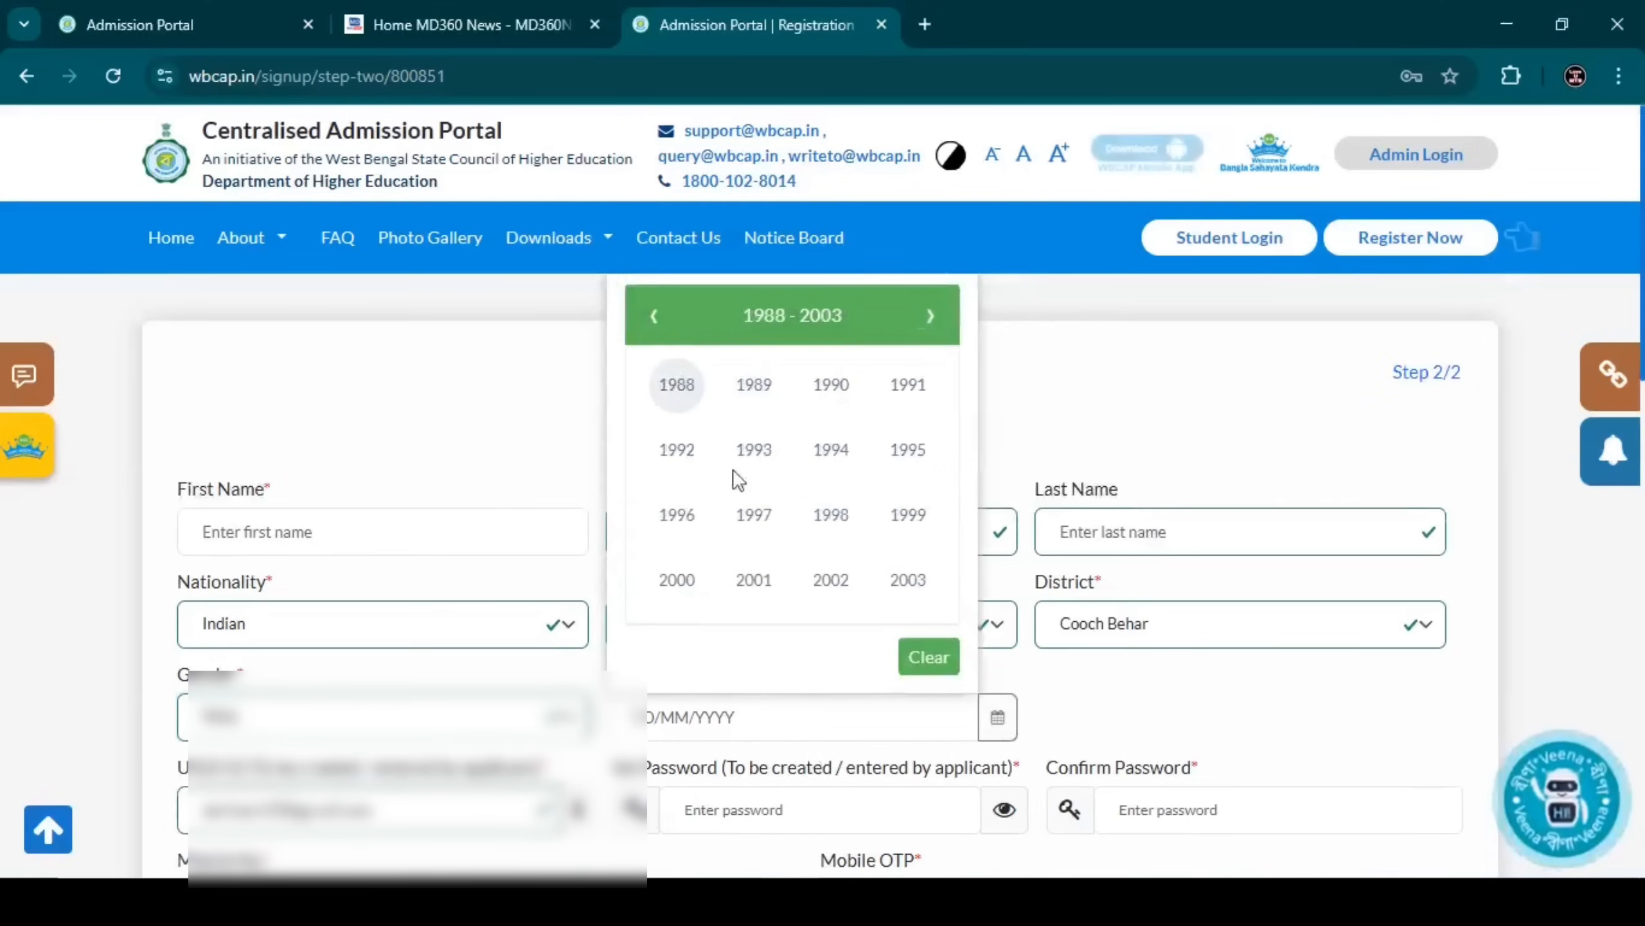
click(906, 579)
click(779, 467)
scroll(191, 438, down, 6)
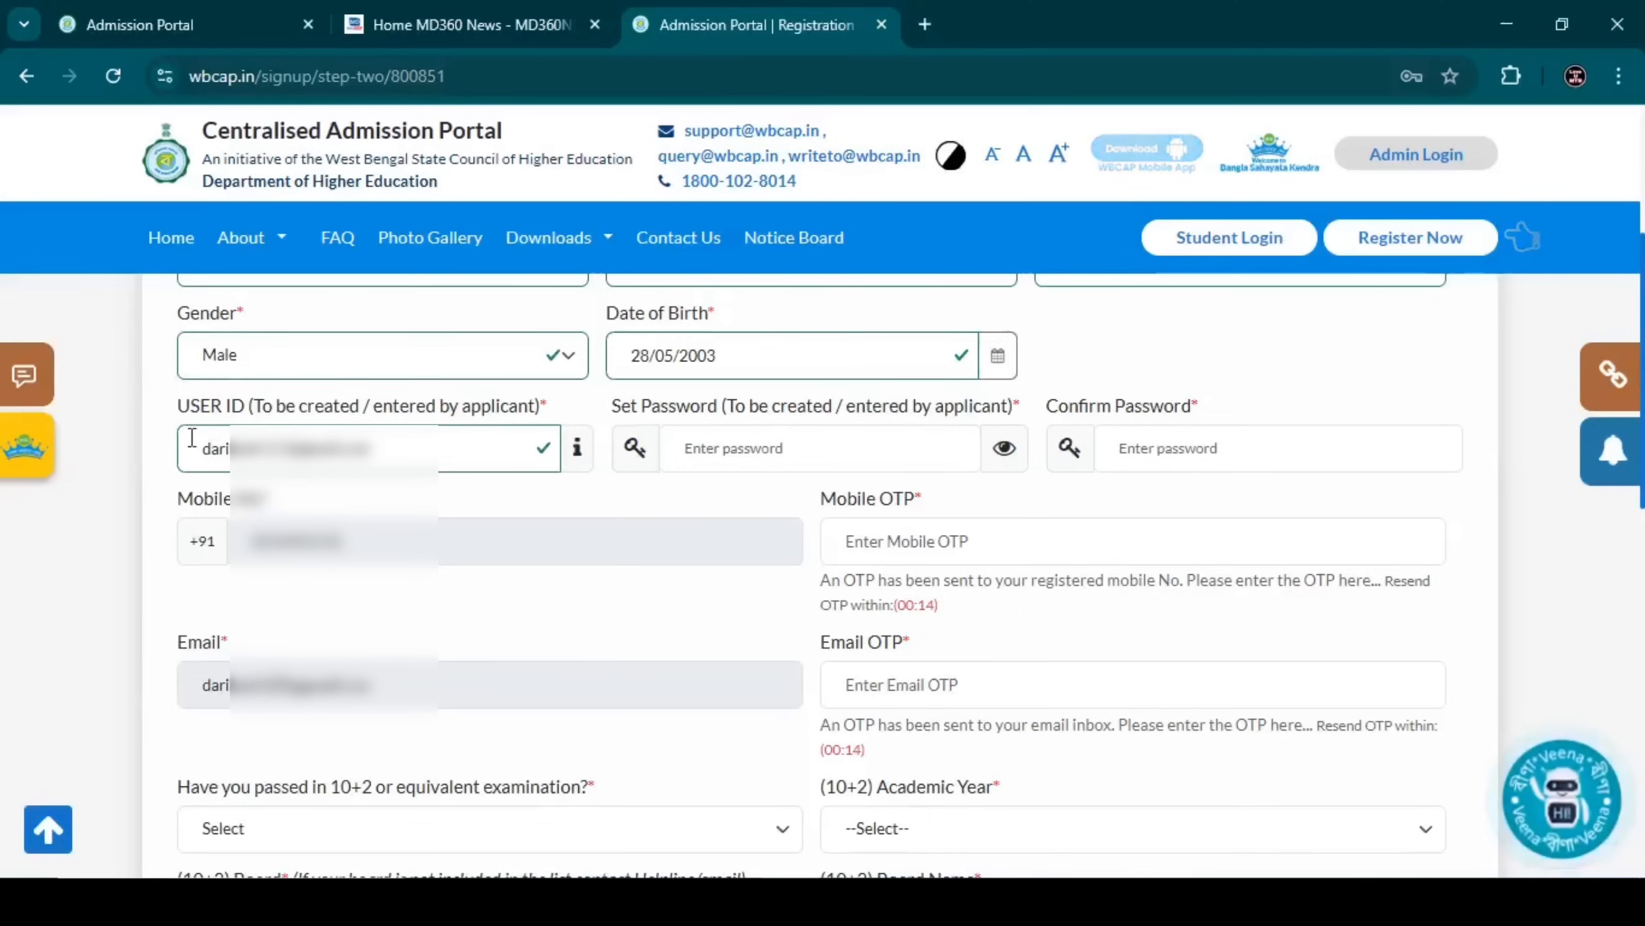
- Scroll down the registration form to the 10+2 examination section
scroll(191, 439, down, 6)
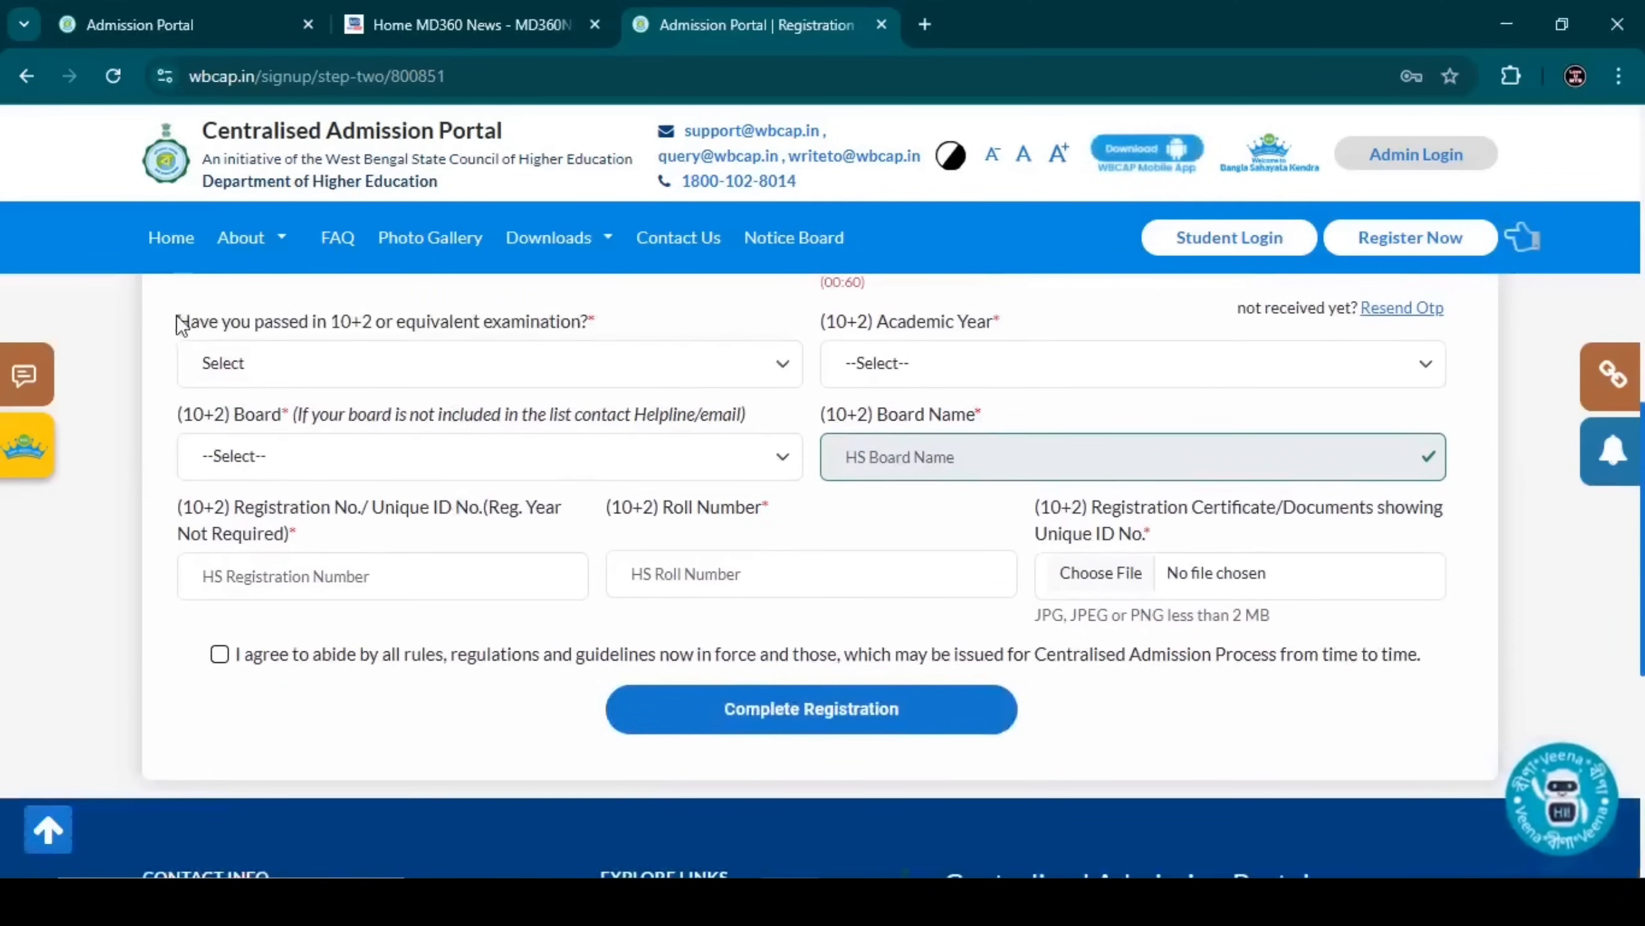
- Answer YES to having passed 10+2 and choose 2025 as the academic year
drag(176, 319, 596, 321)
click(608, 328)
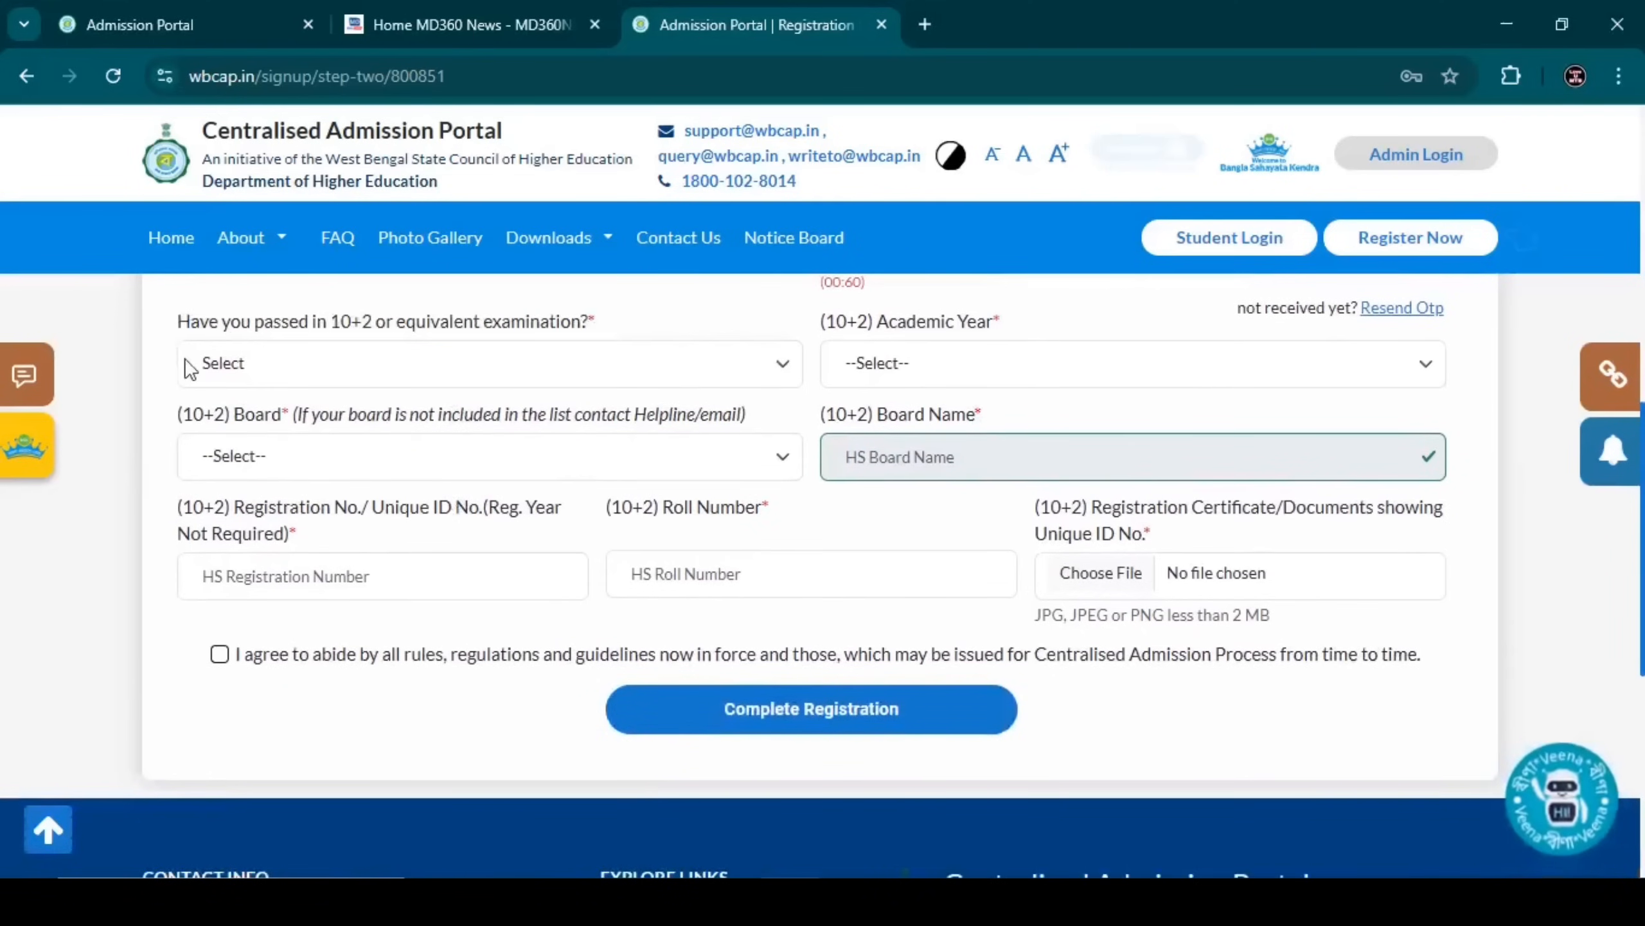
click(289, 383)
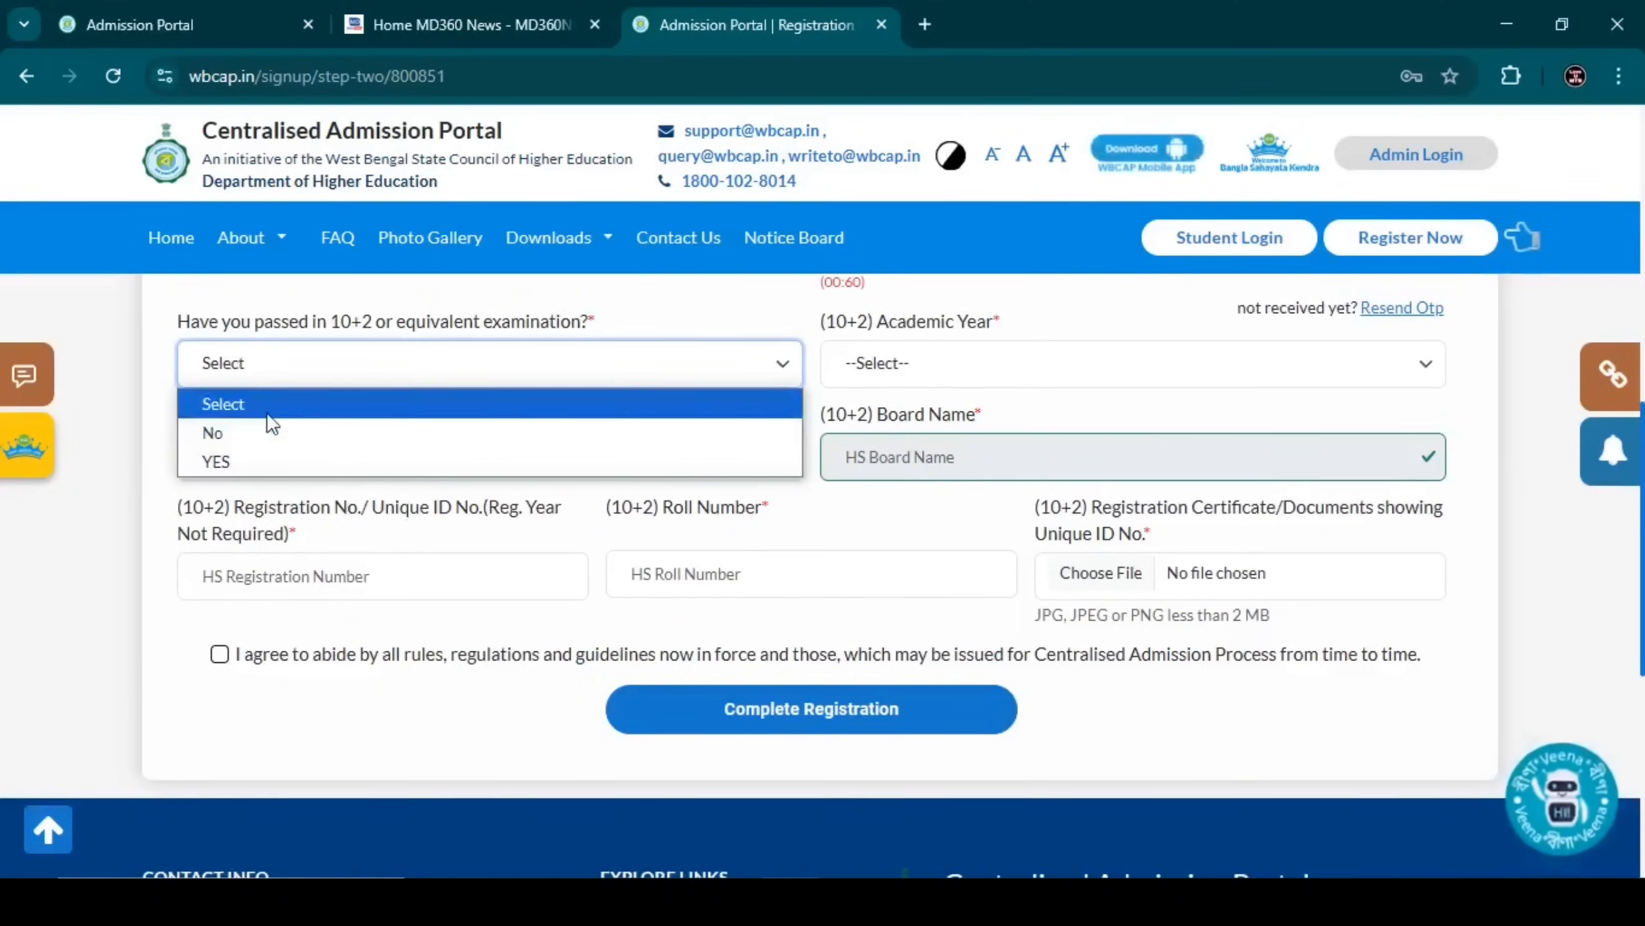
click(269, 462)
click(316, 370)
click(320, 375)
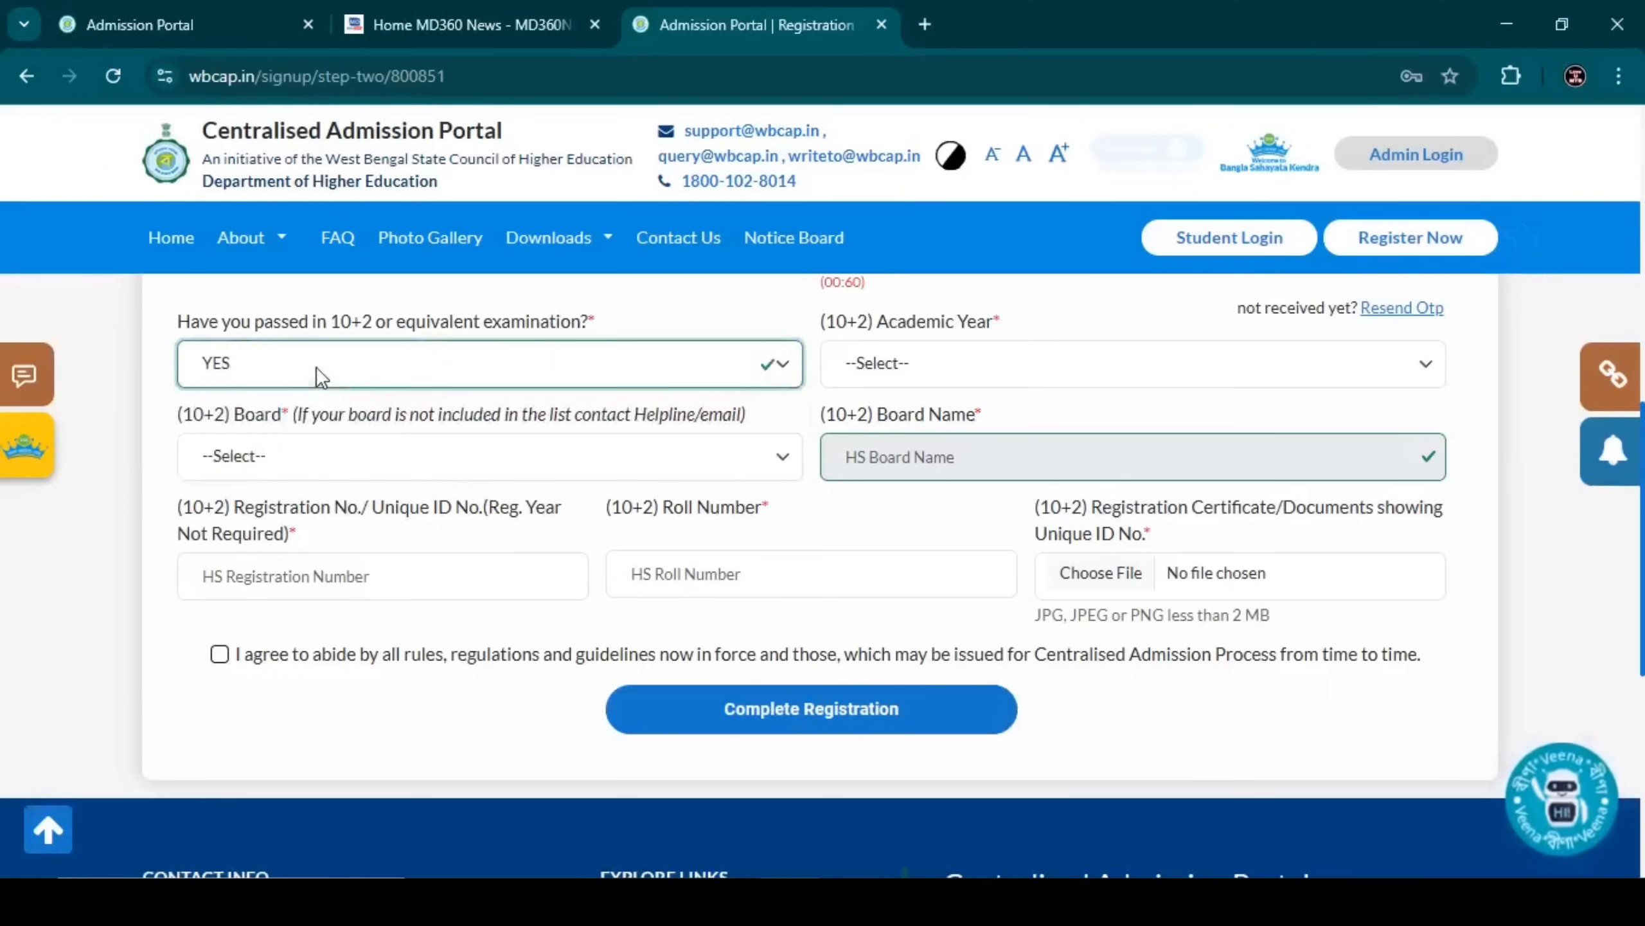
click(885, 364)
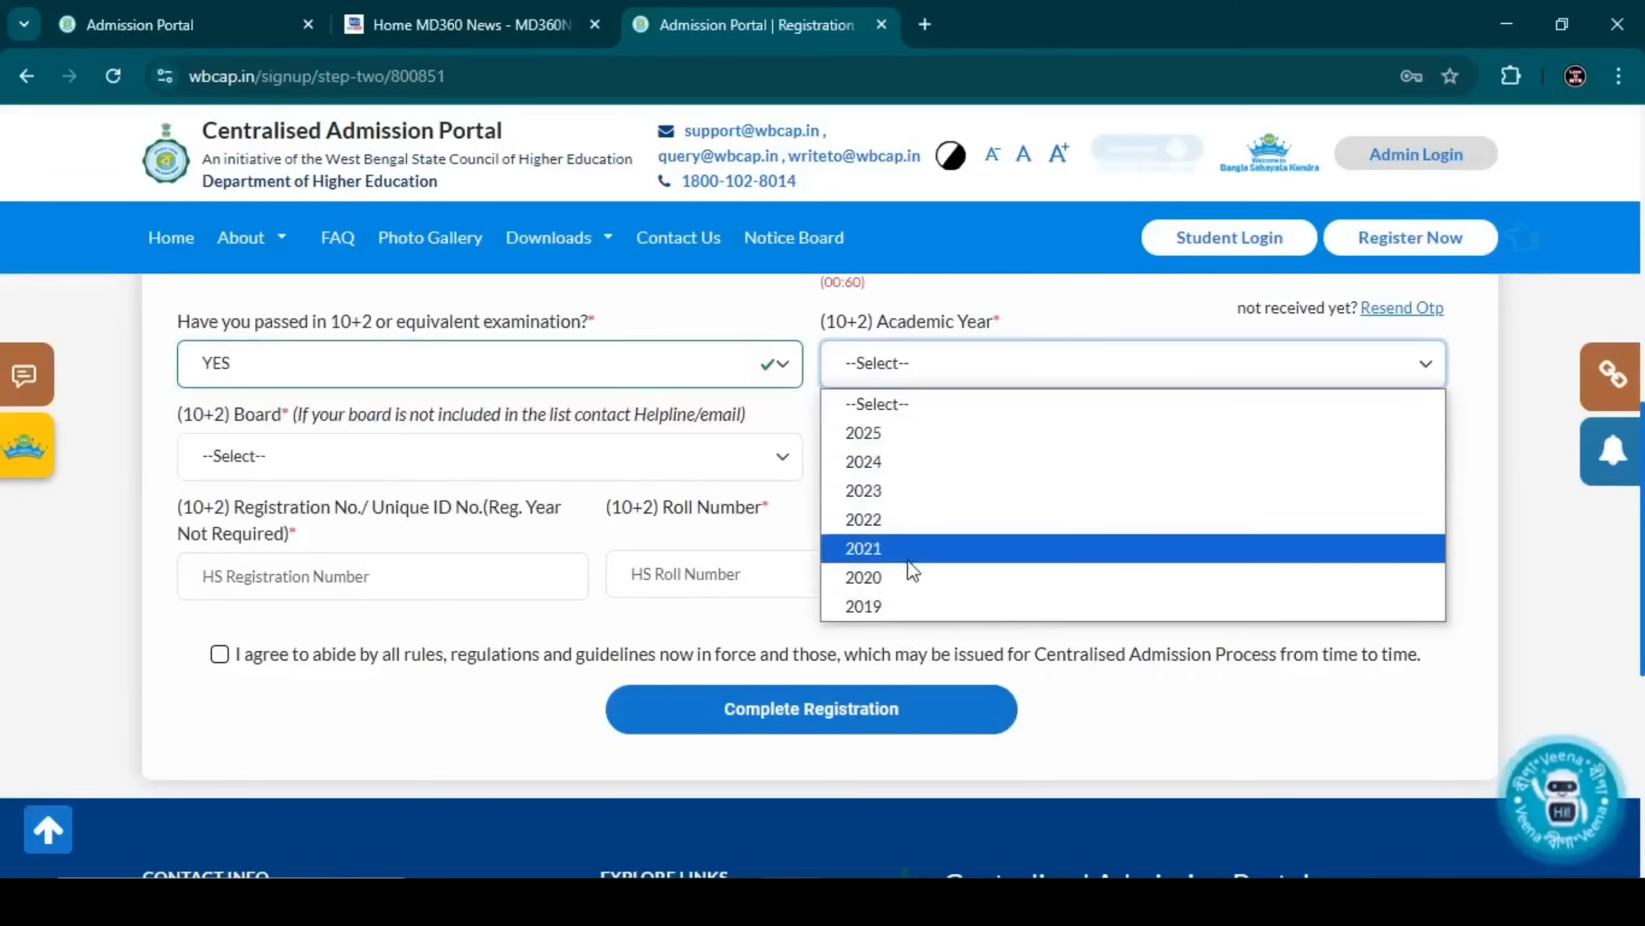
click(892, 433)
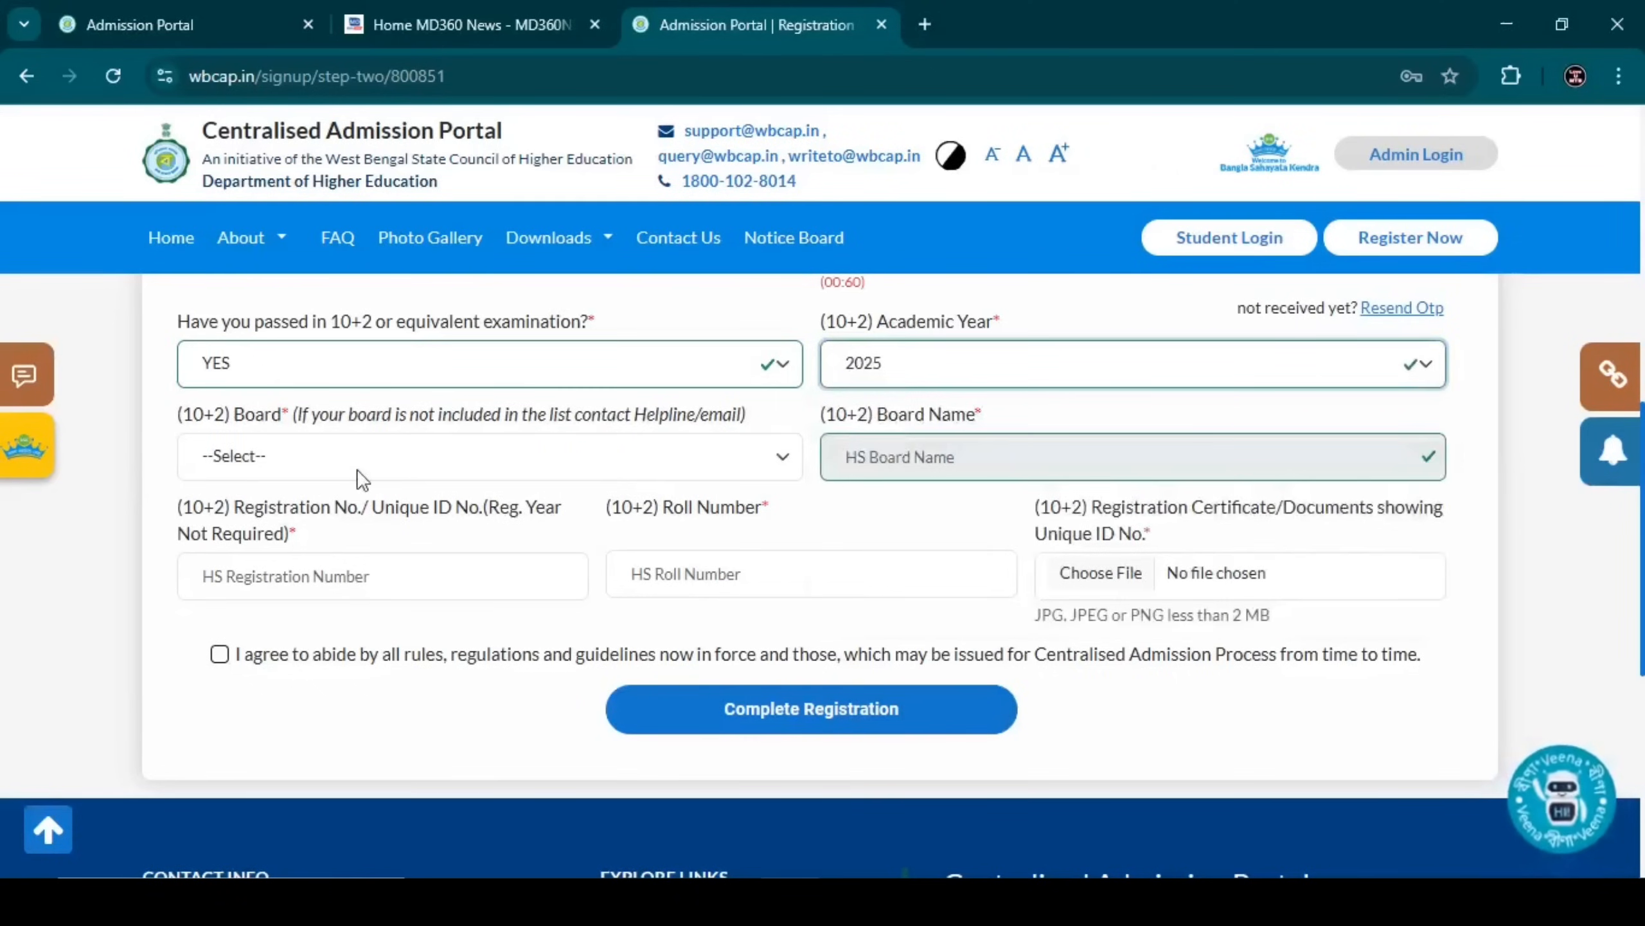
- Choose West Bengal Council of Higher Secondary Education and enter the HS registration and roll numbers
click(344, 447)
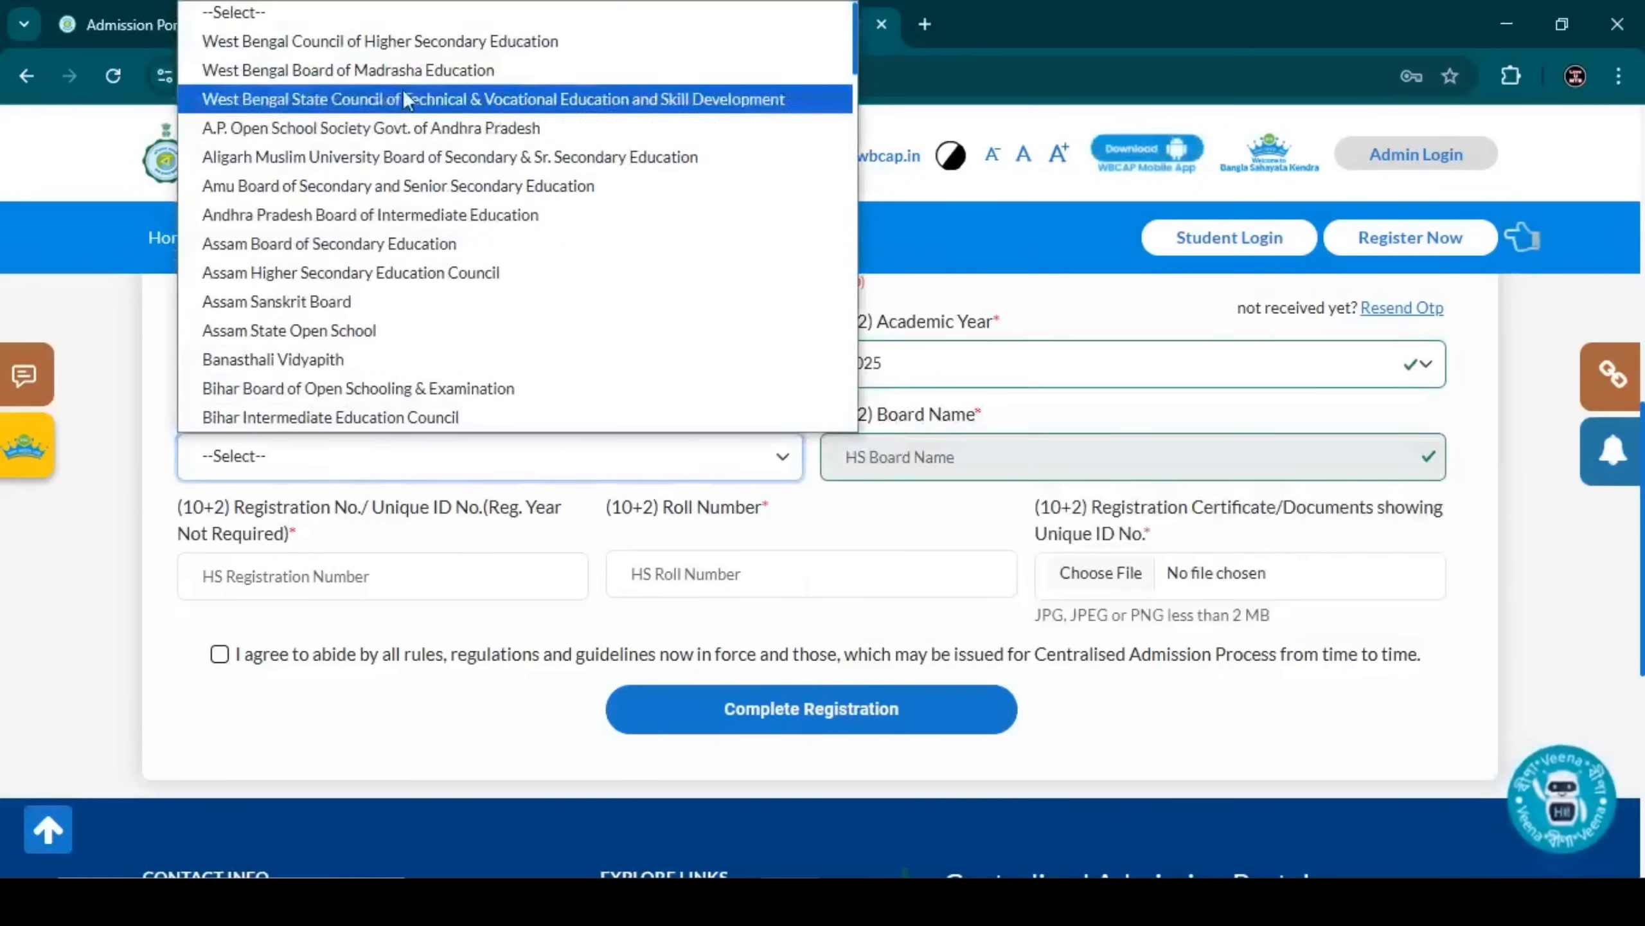
click(387, 47)
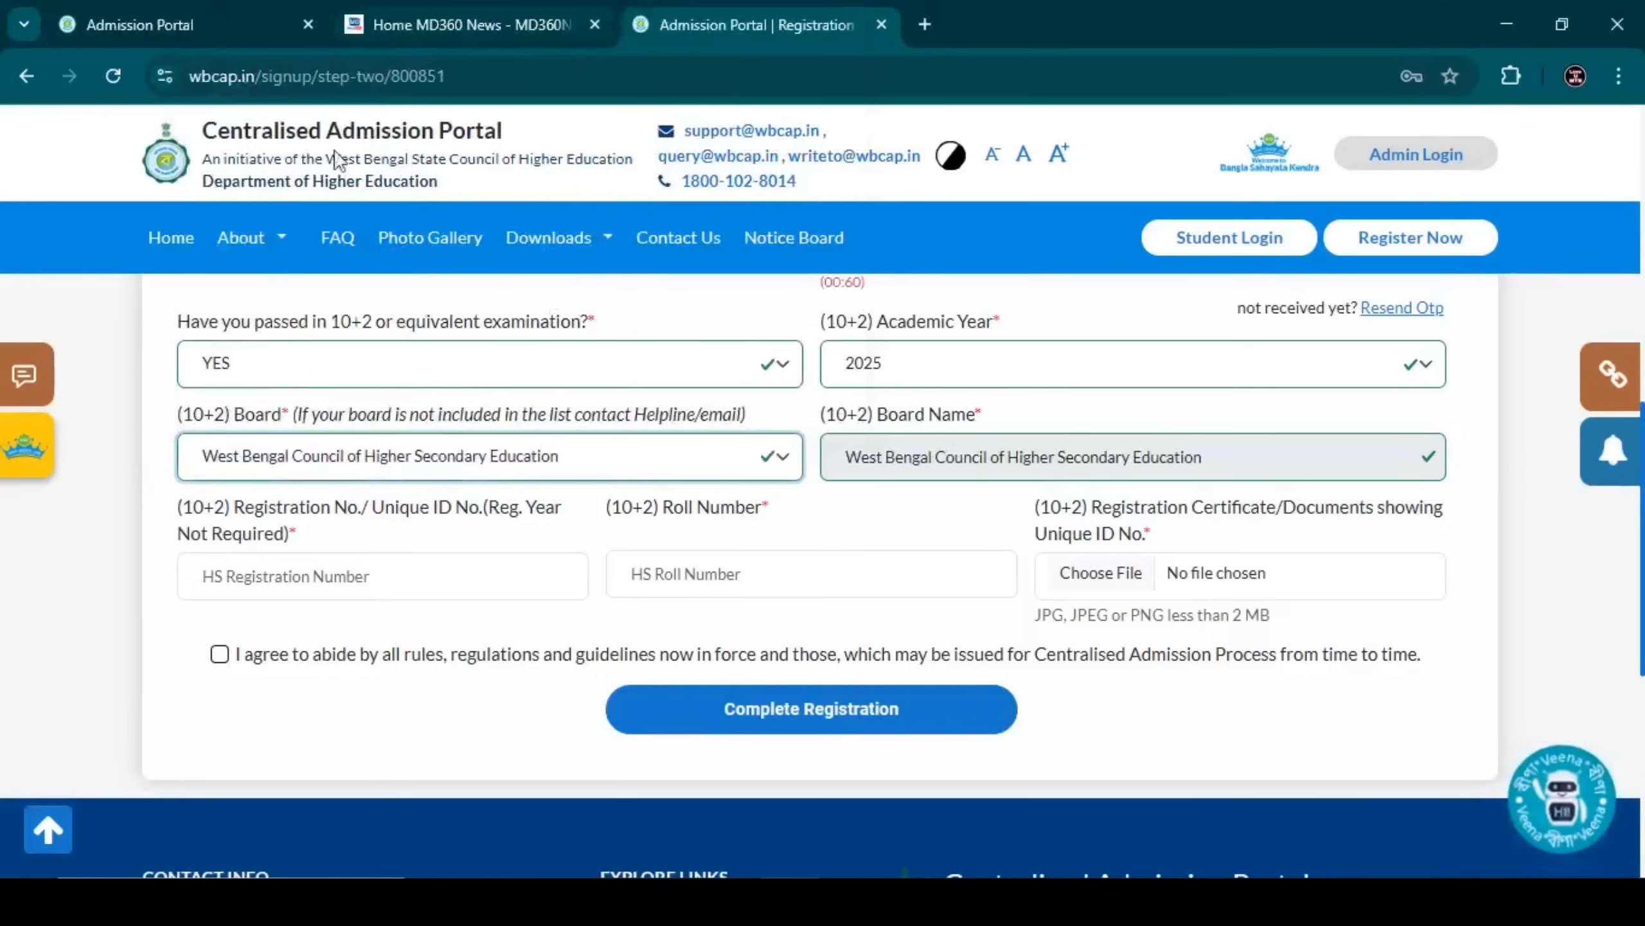
click(545, 457)
click(452, 474)
click(282, 575)
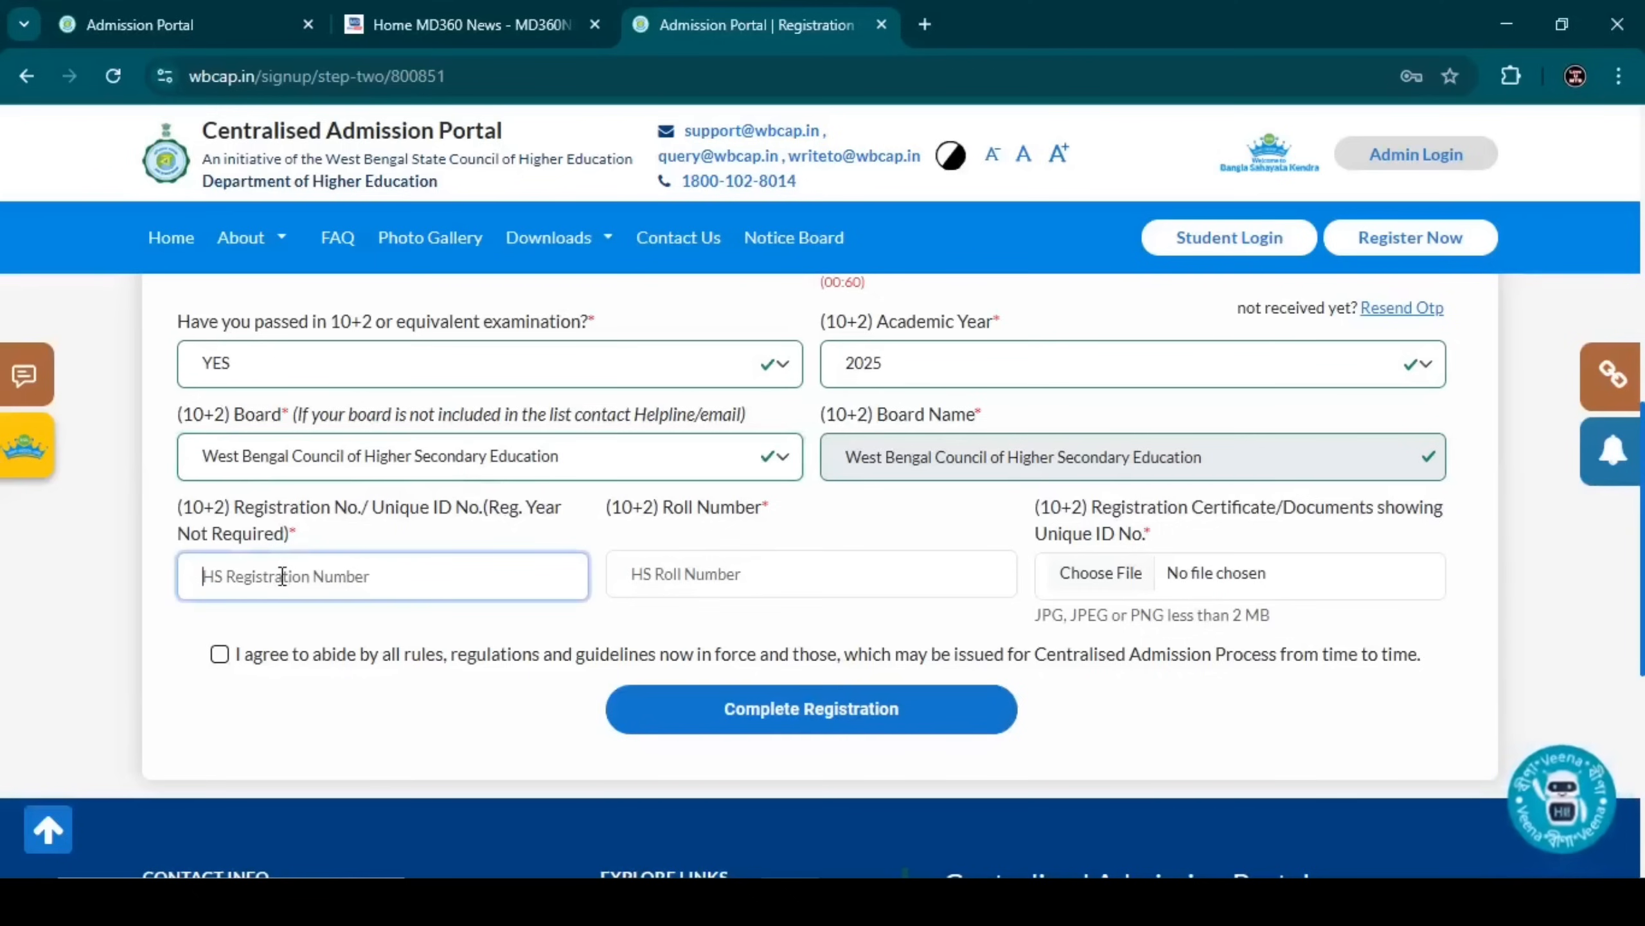
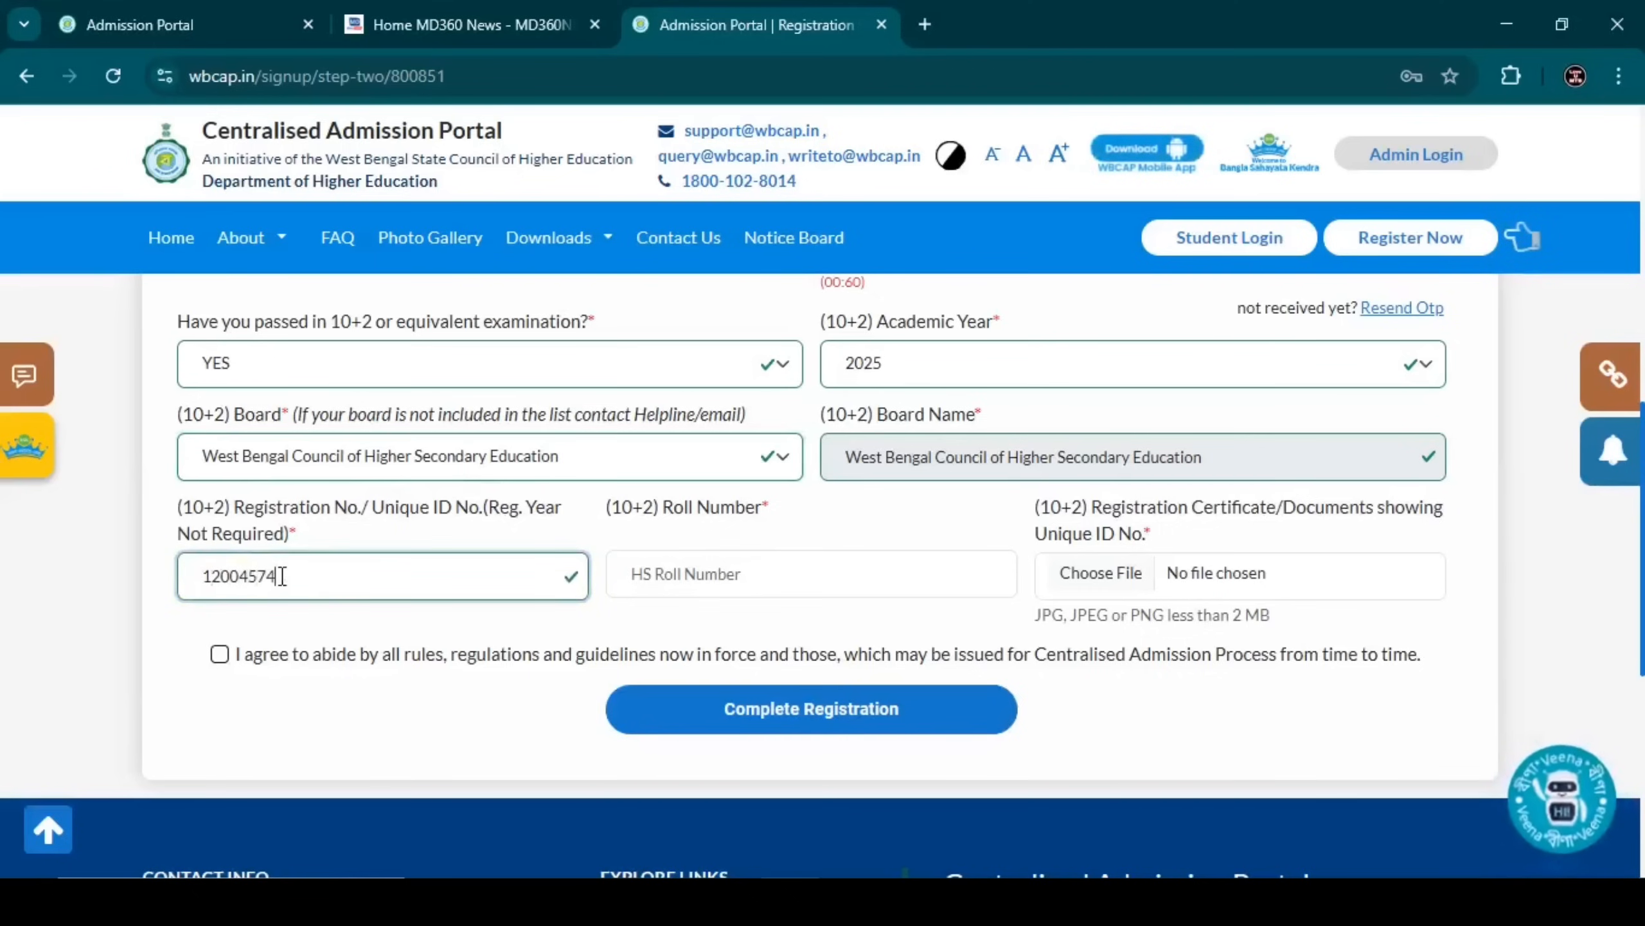
click(735, 590)
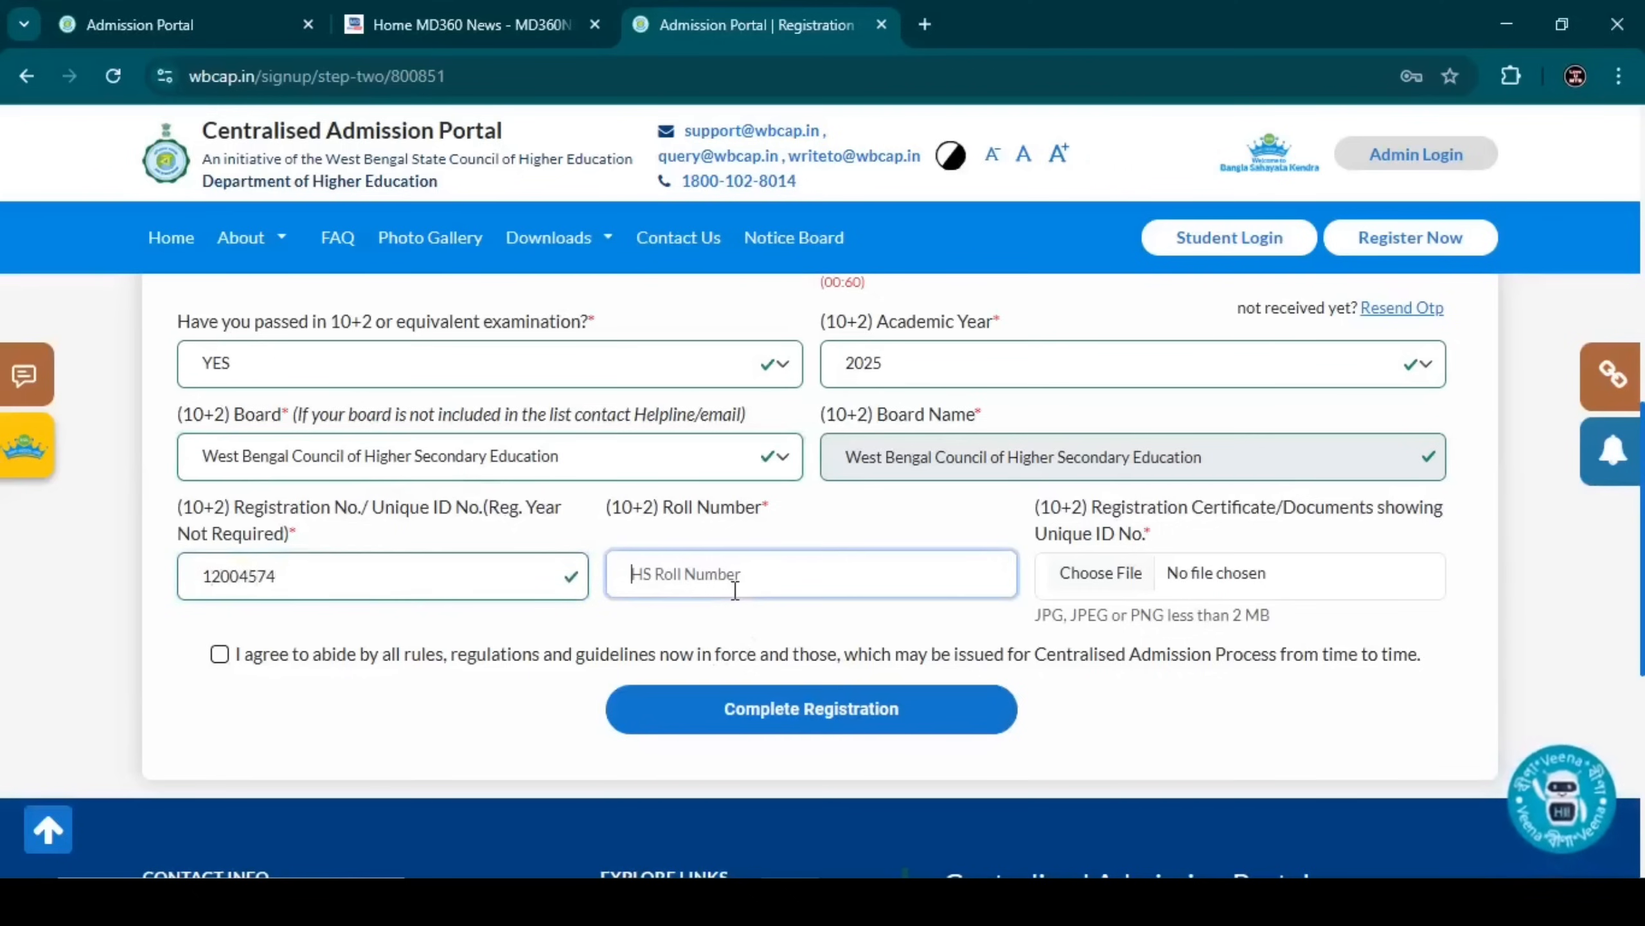
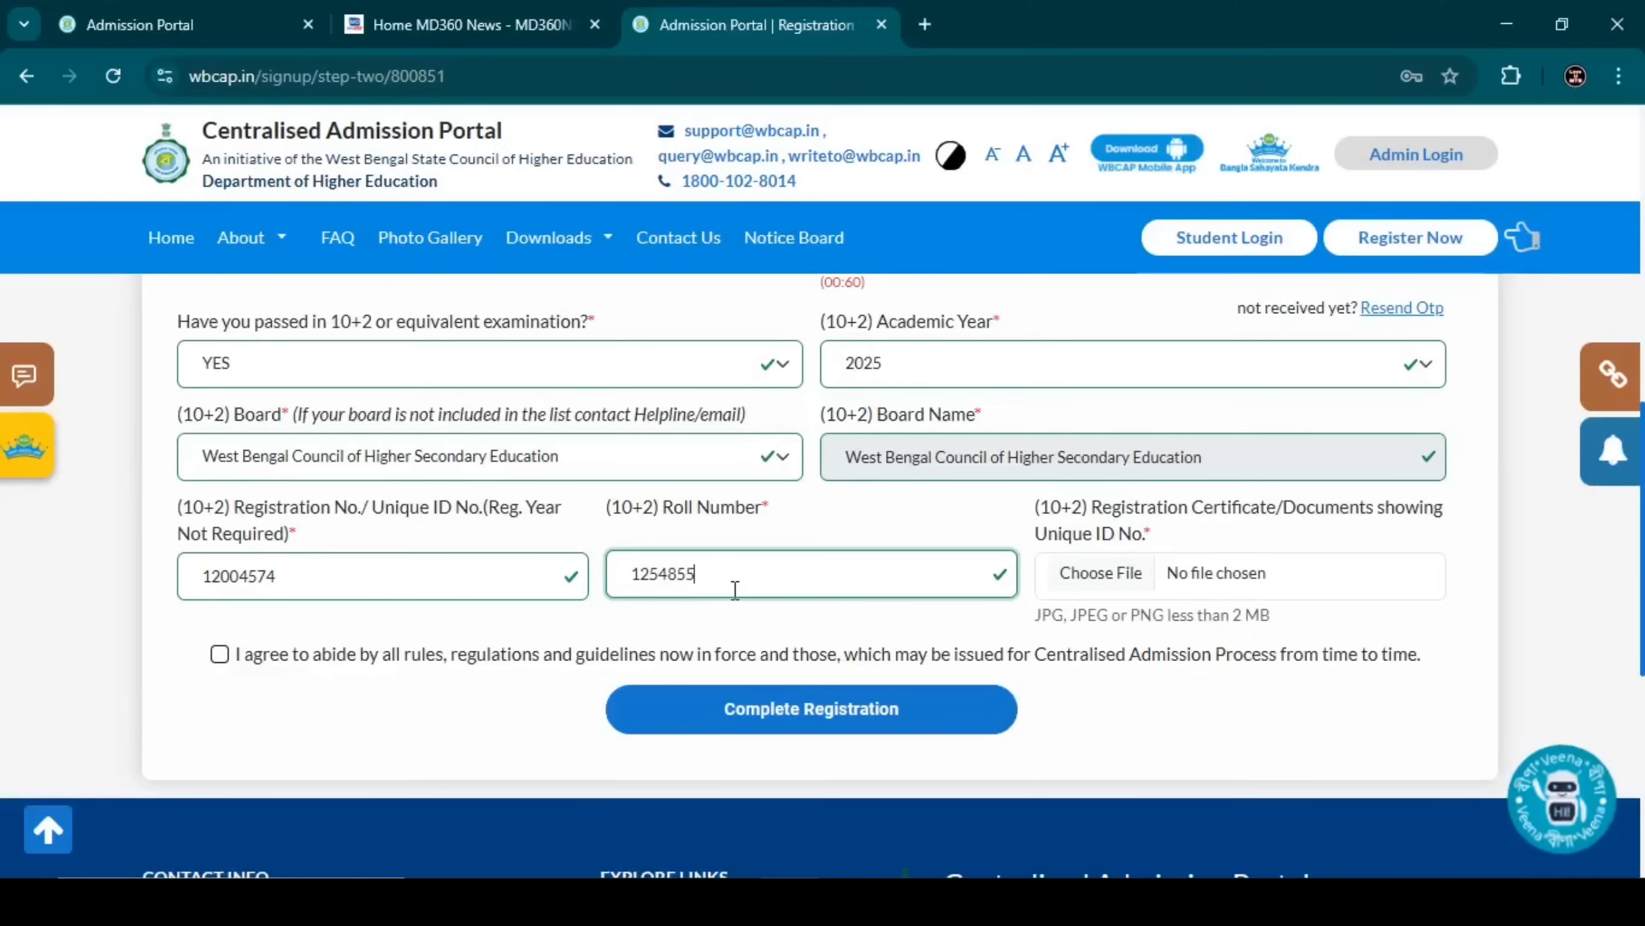
- Highlight the registration certificate upload label and its allowed file types and size limit
drag(1035, 512, 1221, 510)
click(1221, 510)
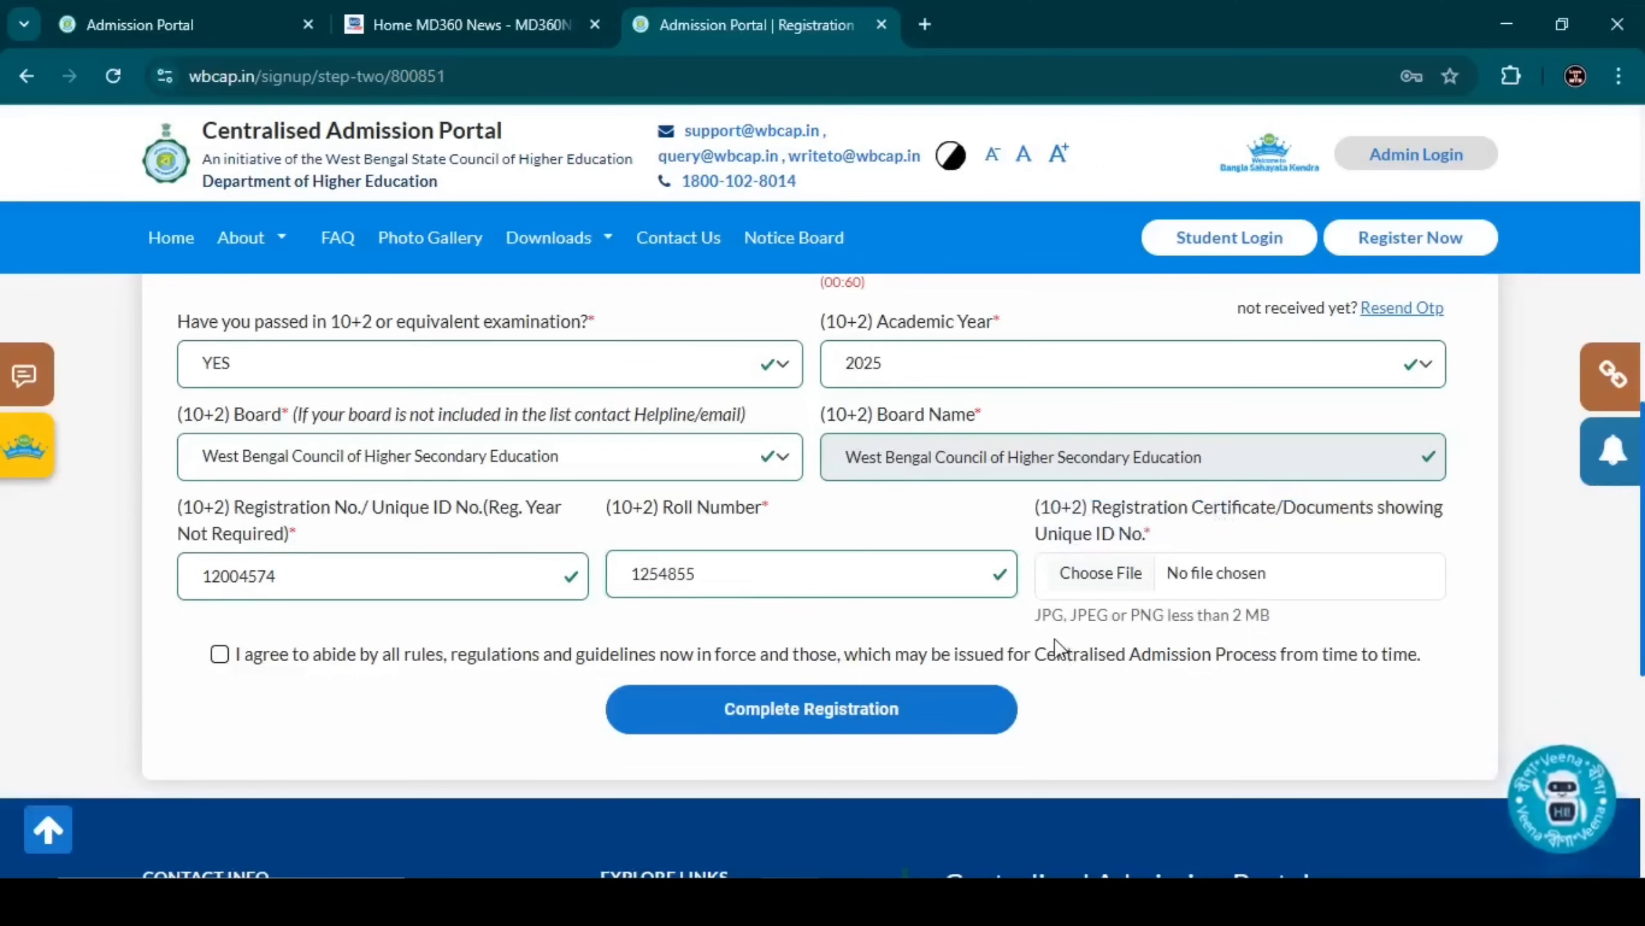
drag(1036, 616, 1273, 630)
click(1275, 622)
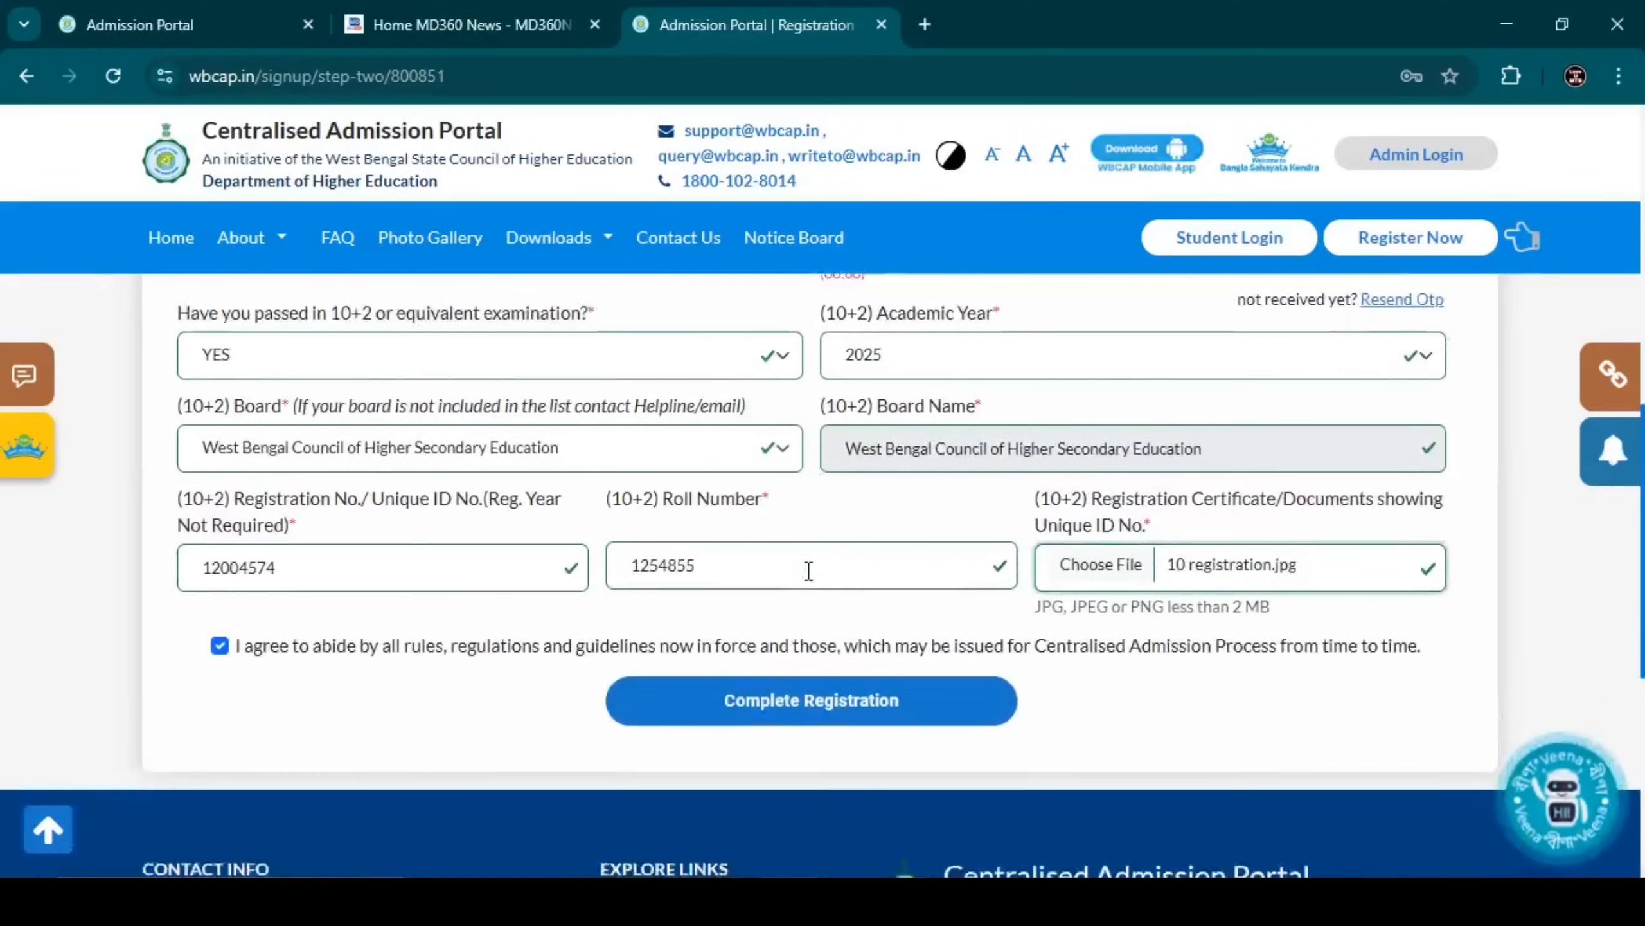
scroll(764, 606, down, 2)
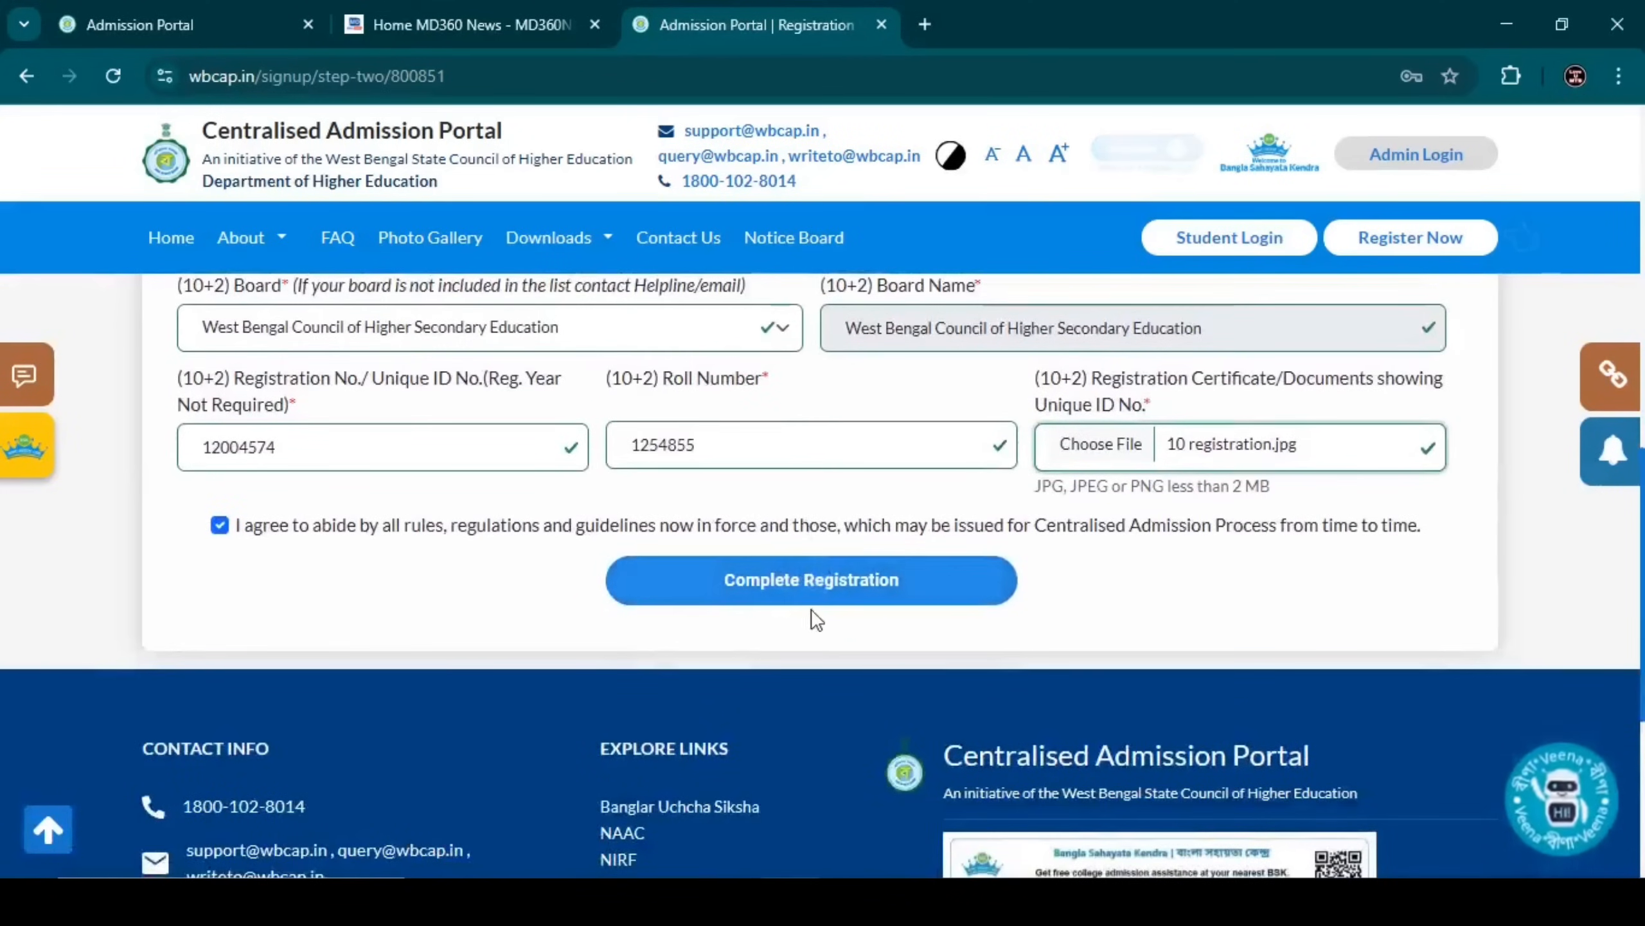
- Submit the registration and confirm past the registration number mismatch warning
click(802, 588)
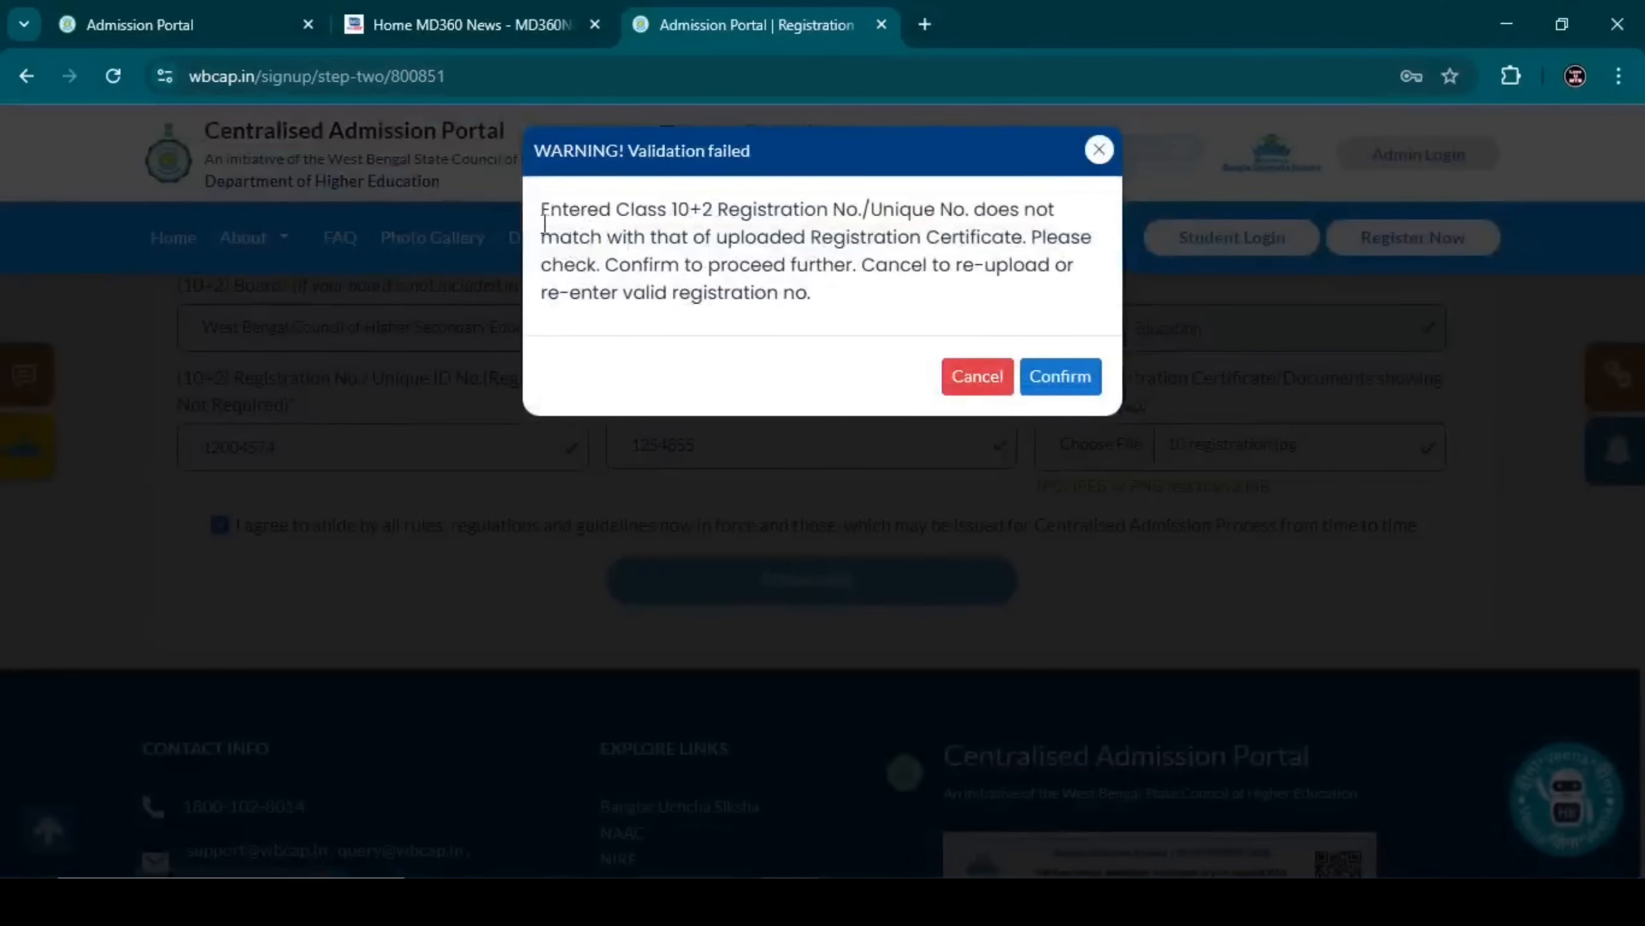
drag(561, 213, 905, 303)
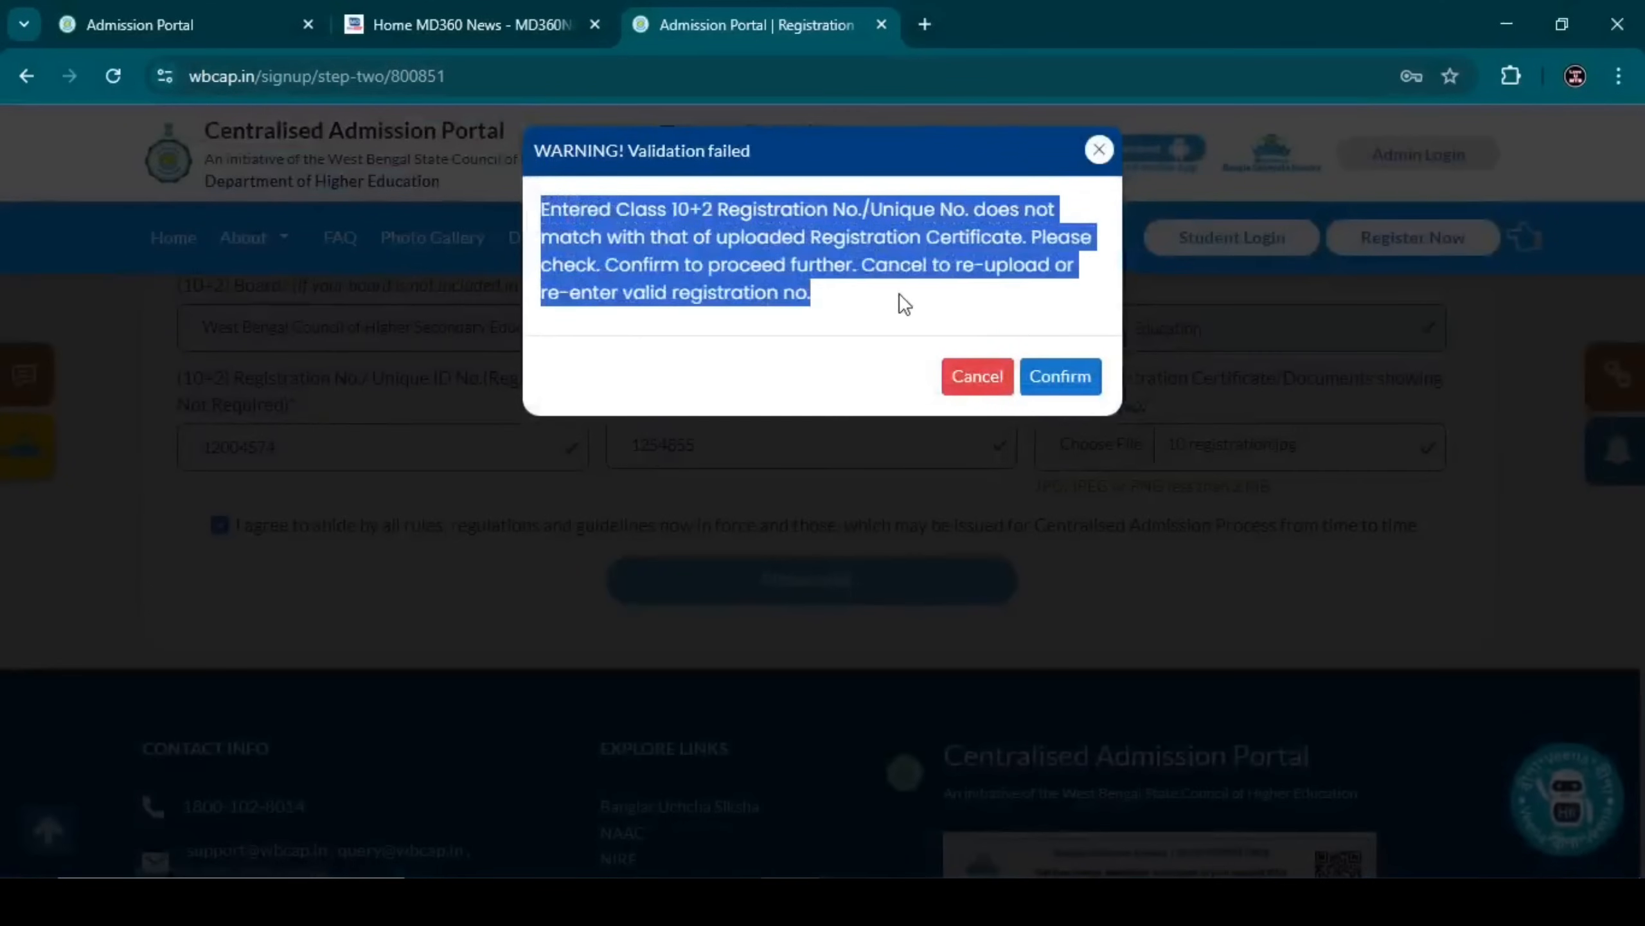
click(886, 284)
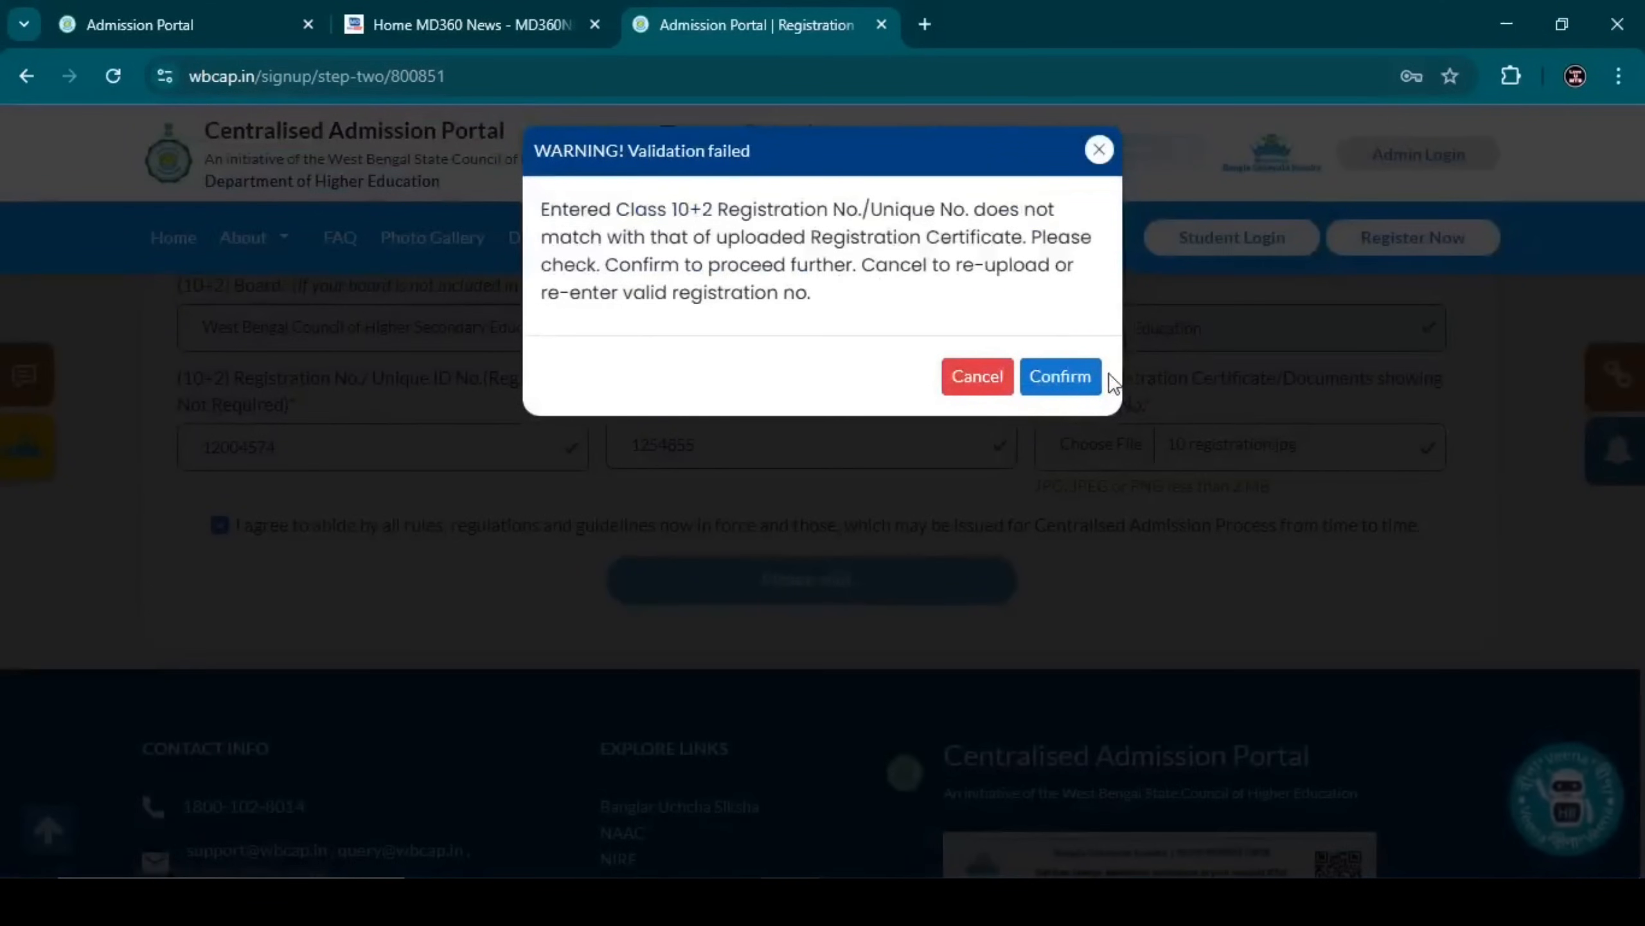
click(1062, 377)
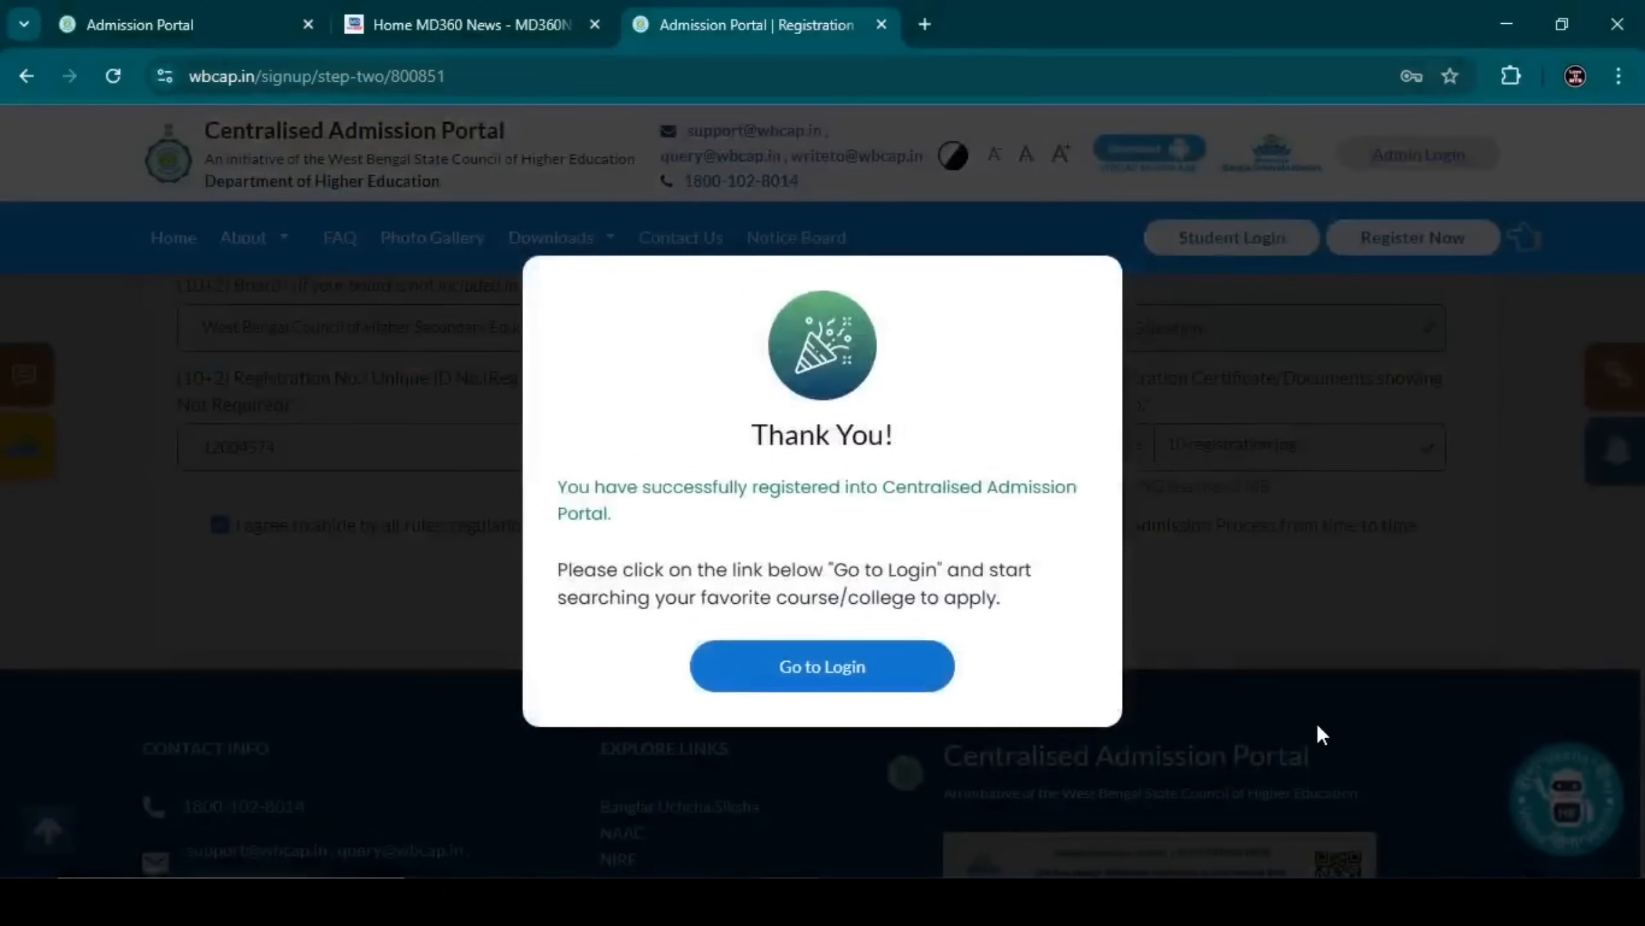
- Go to the login page, dismiss its notice, and log in with the autofilled credentials
click(858, 658)
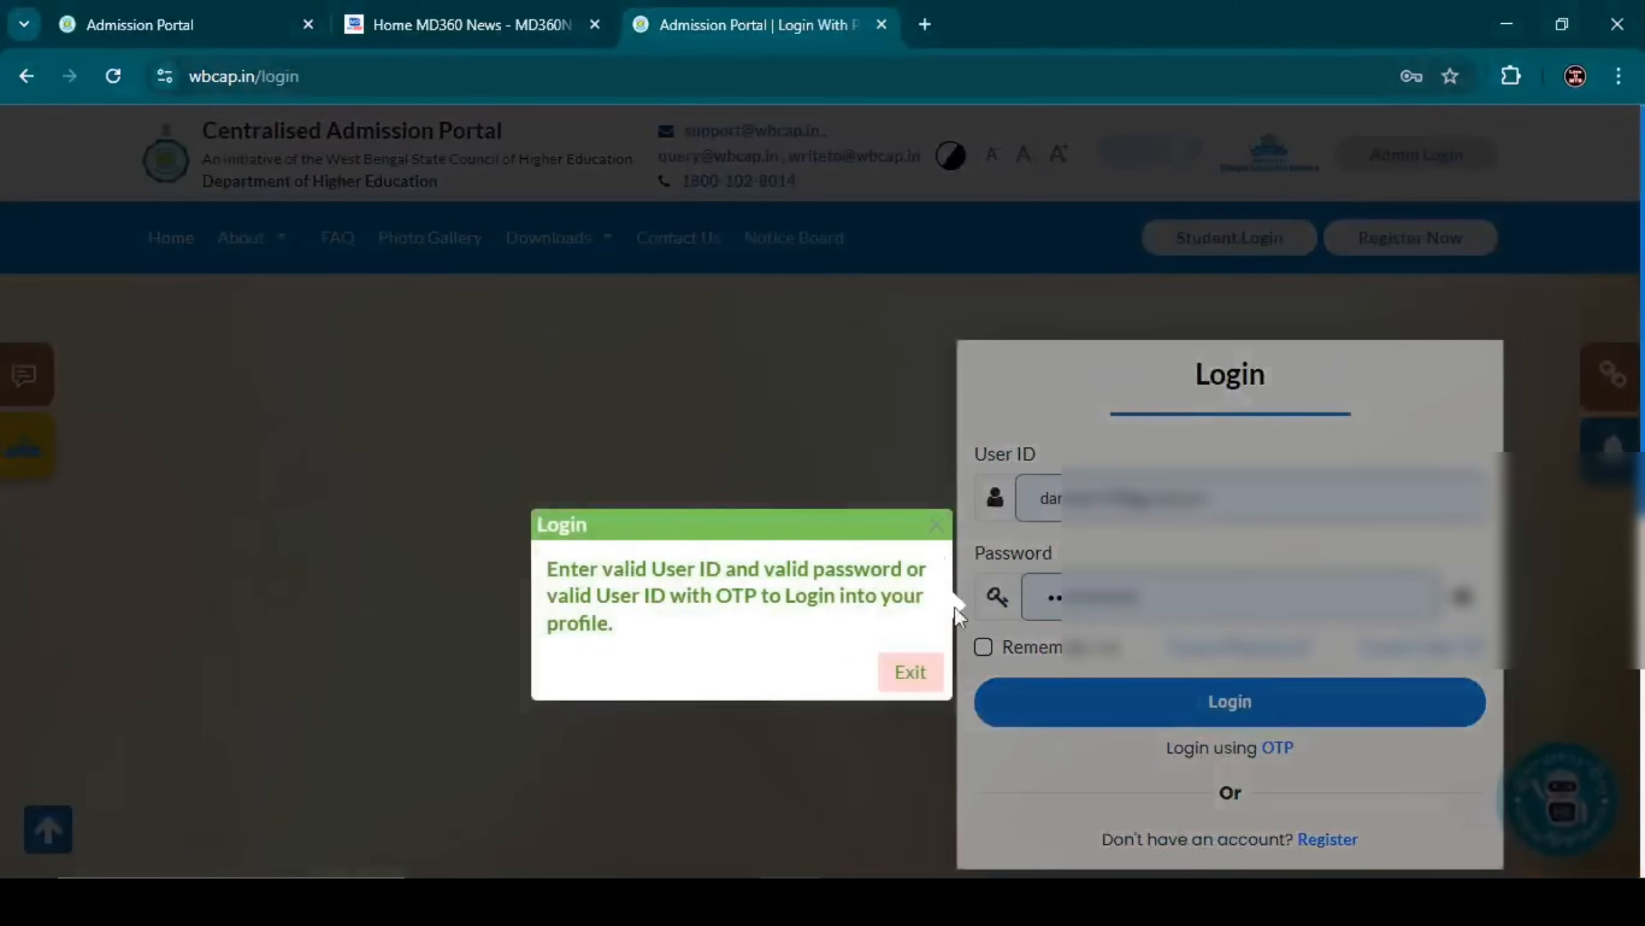
click(913, 672)
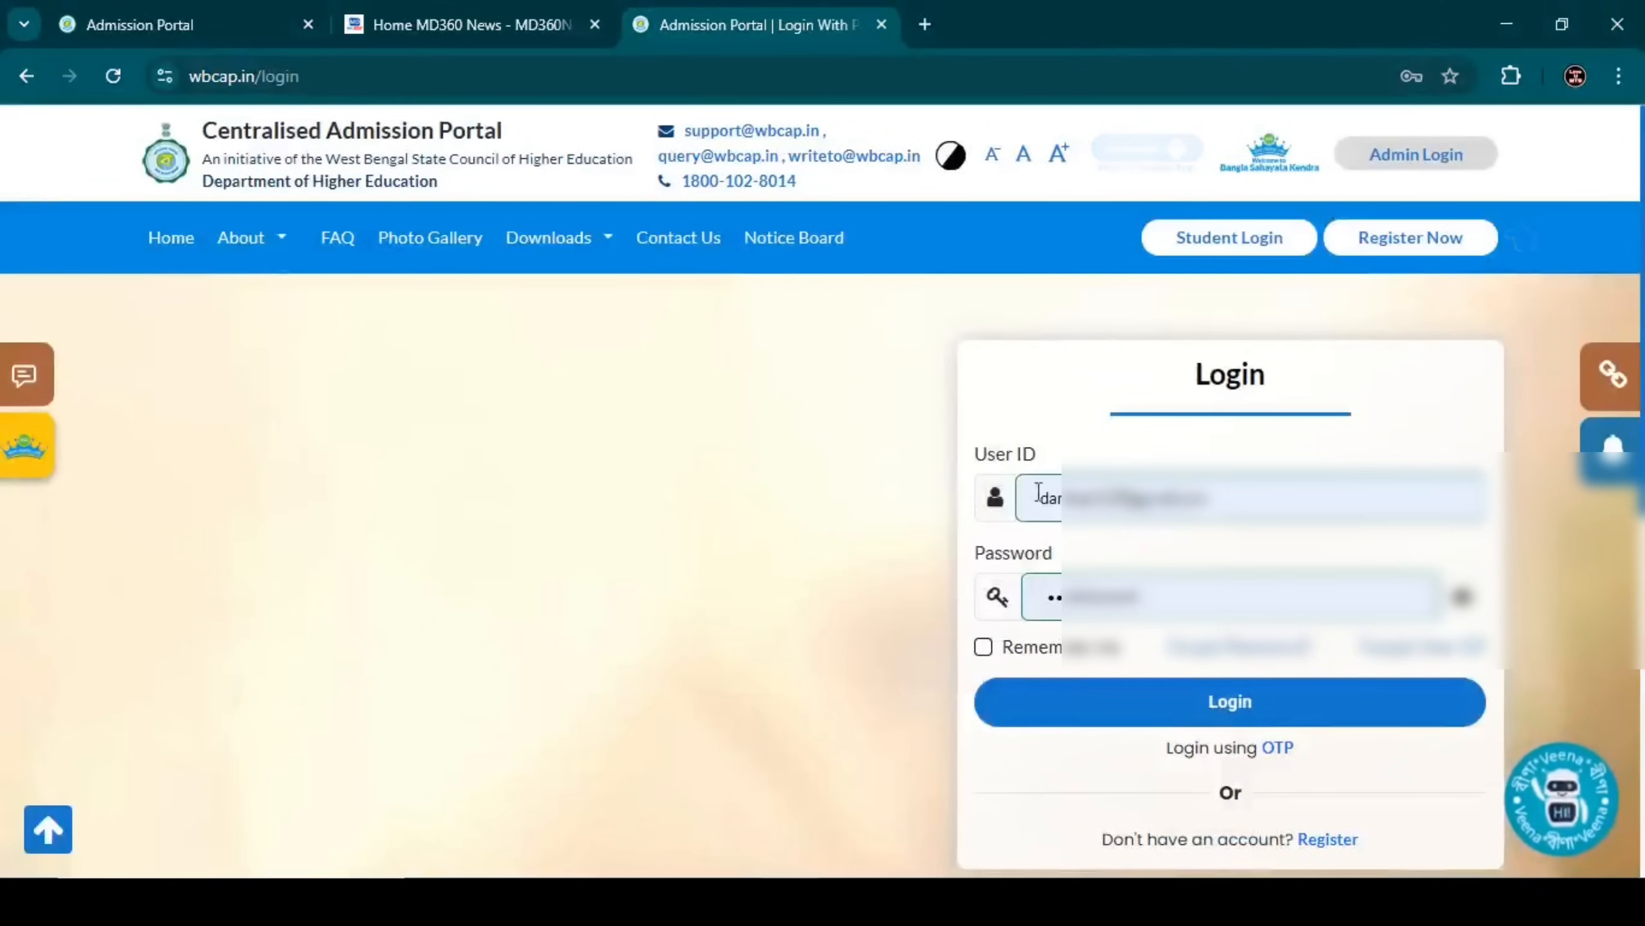
drag(963, 450, 1101, 454)
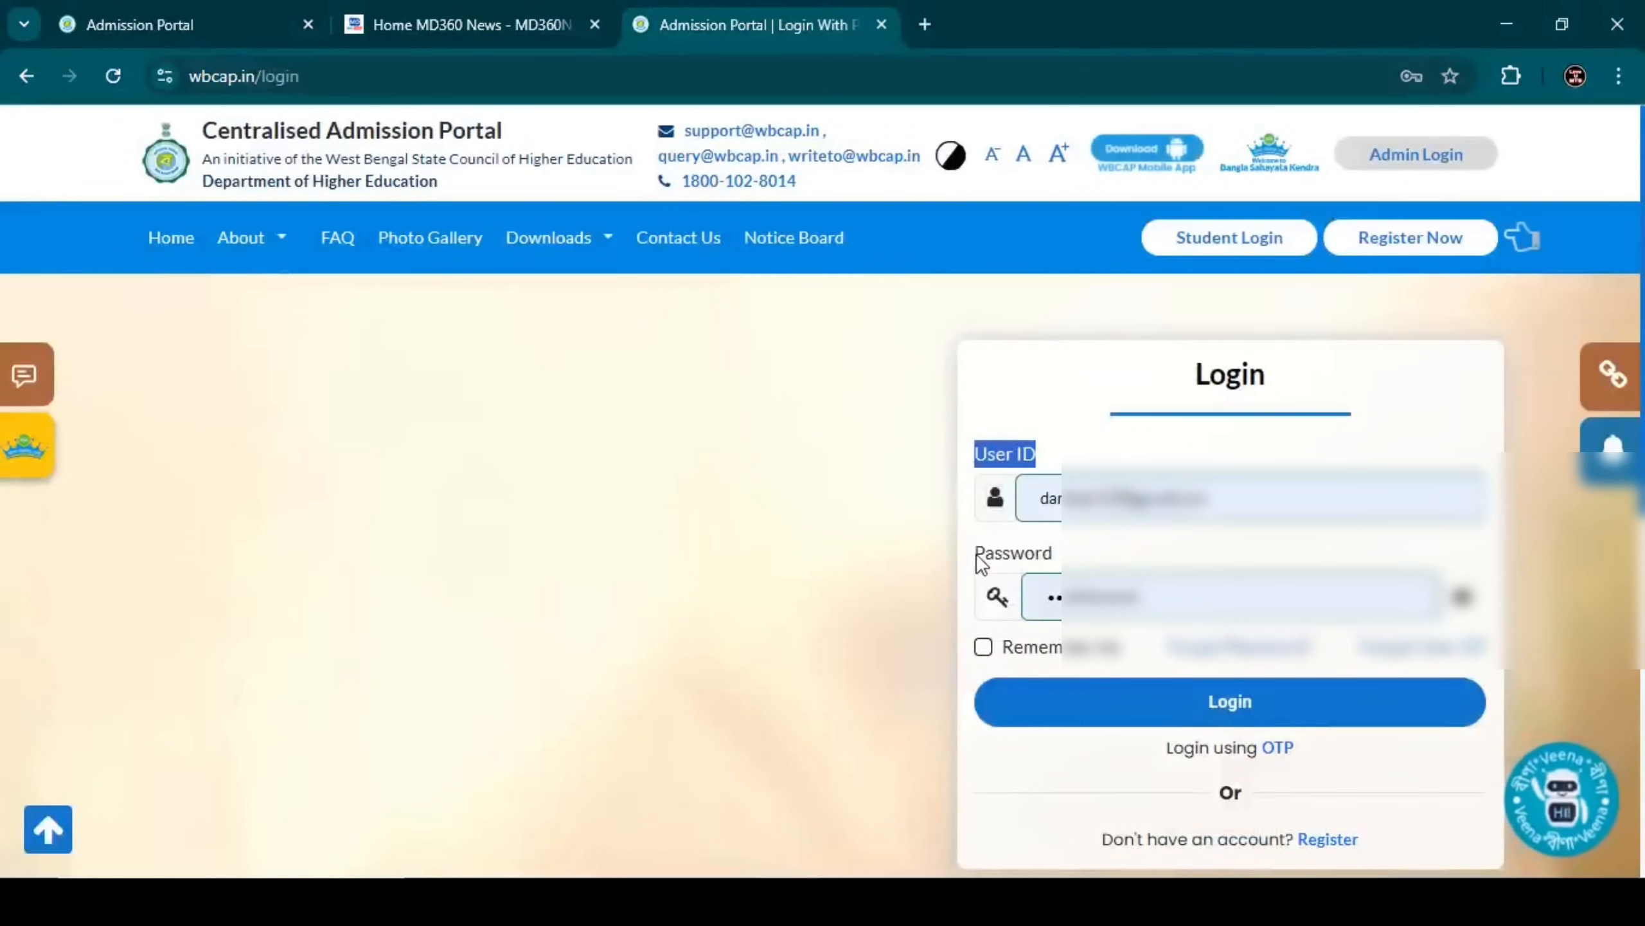
drag(977, 557, 1064, 560)
click(1083, 396)
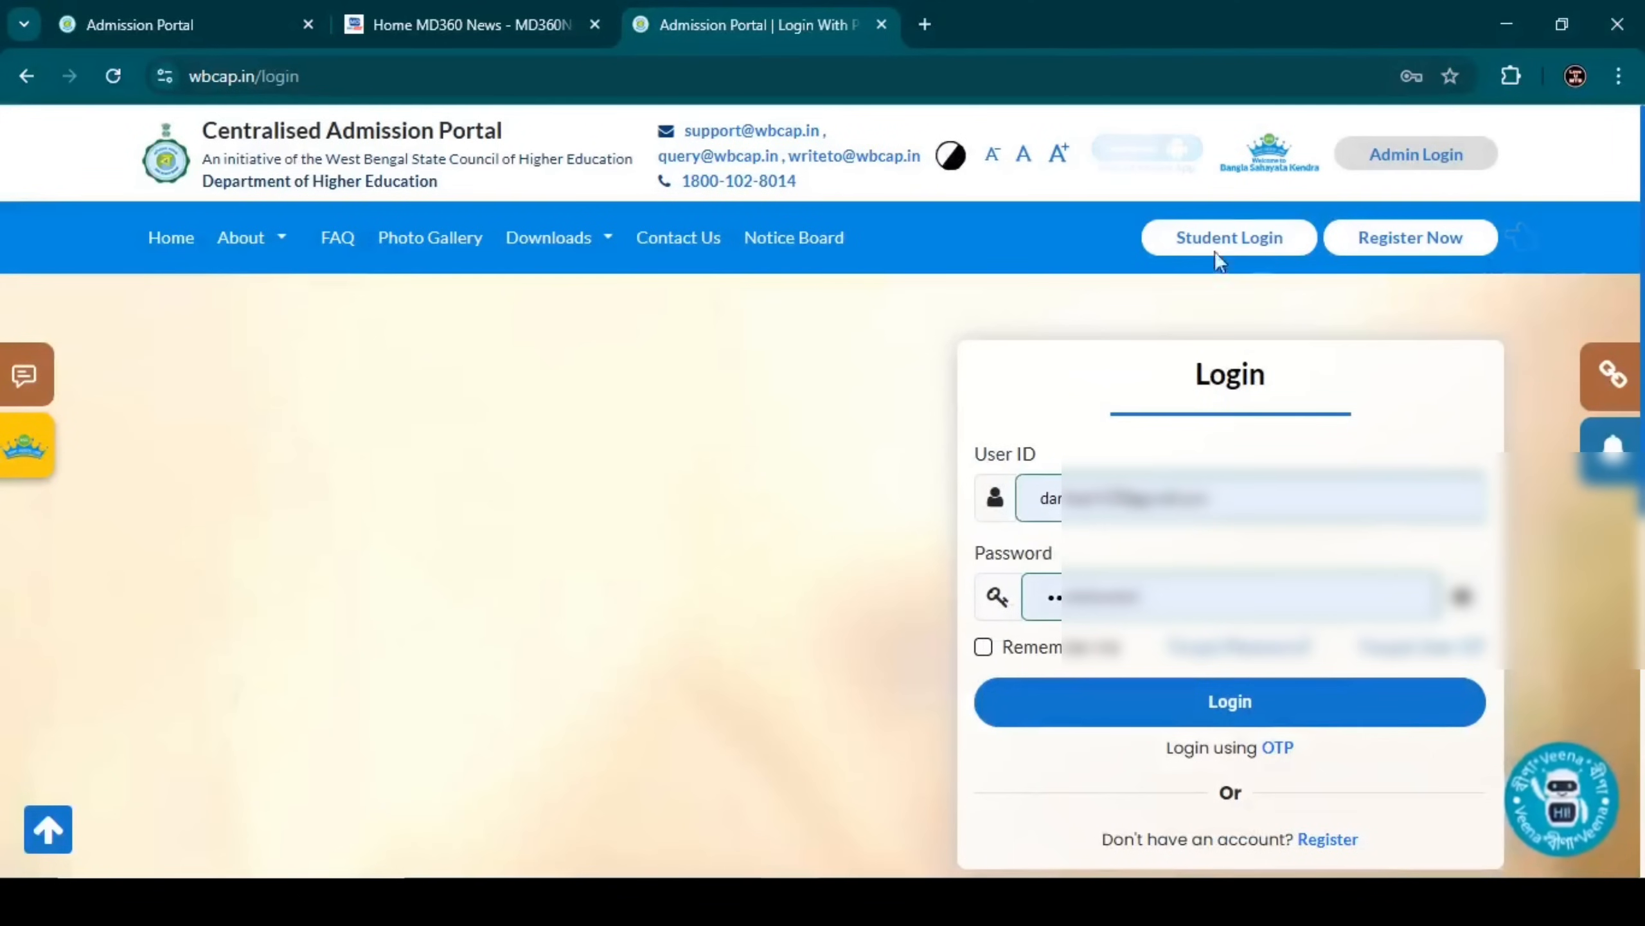
click(1143, 694)
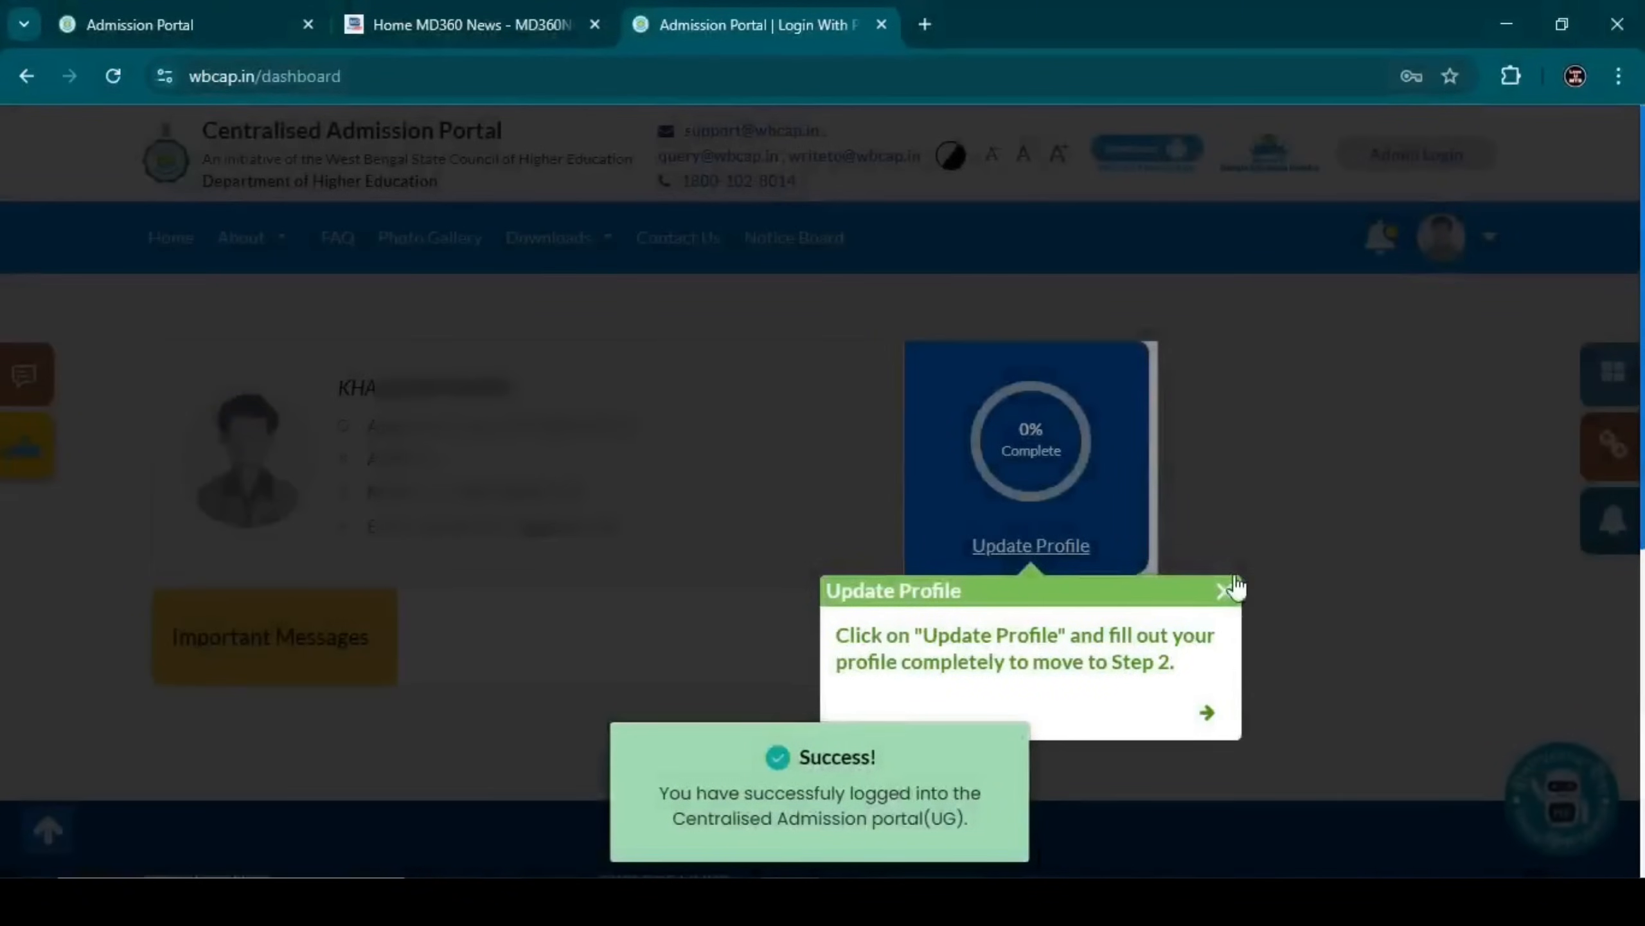
- Dismiss the guide tip and open Update Profile to reach the Personal Details form
click(1224, 590)
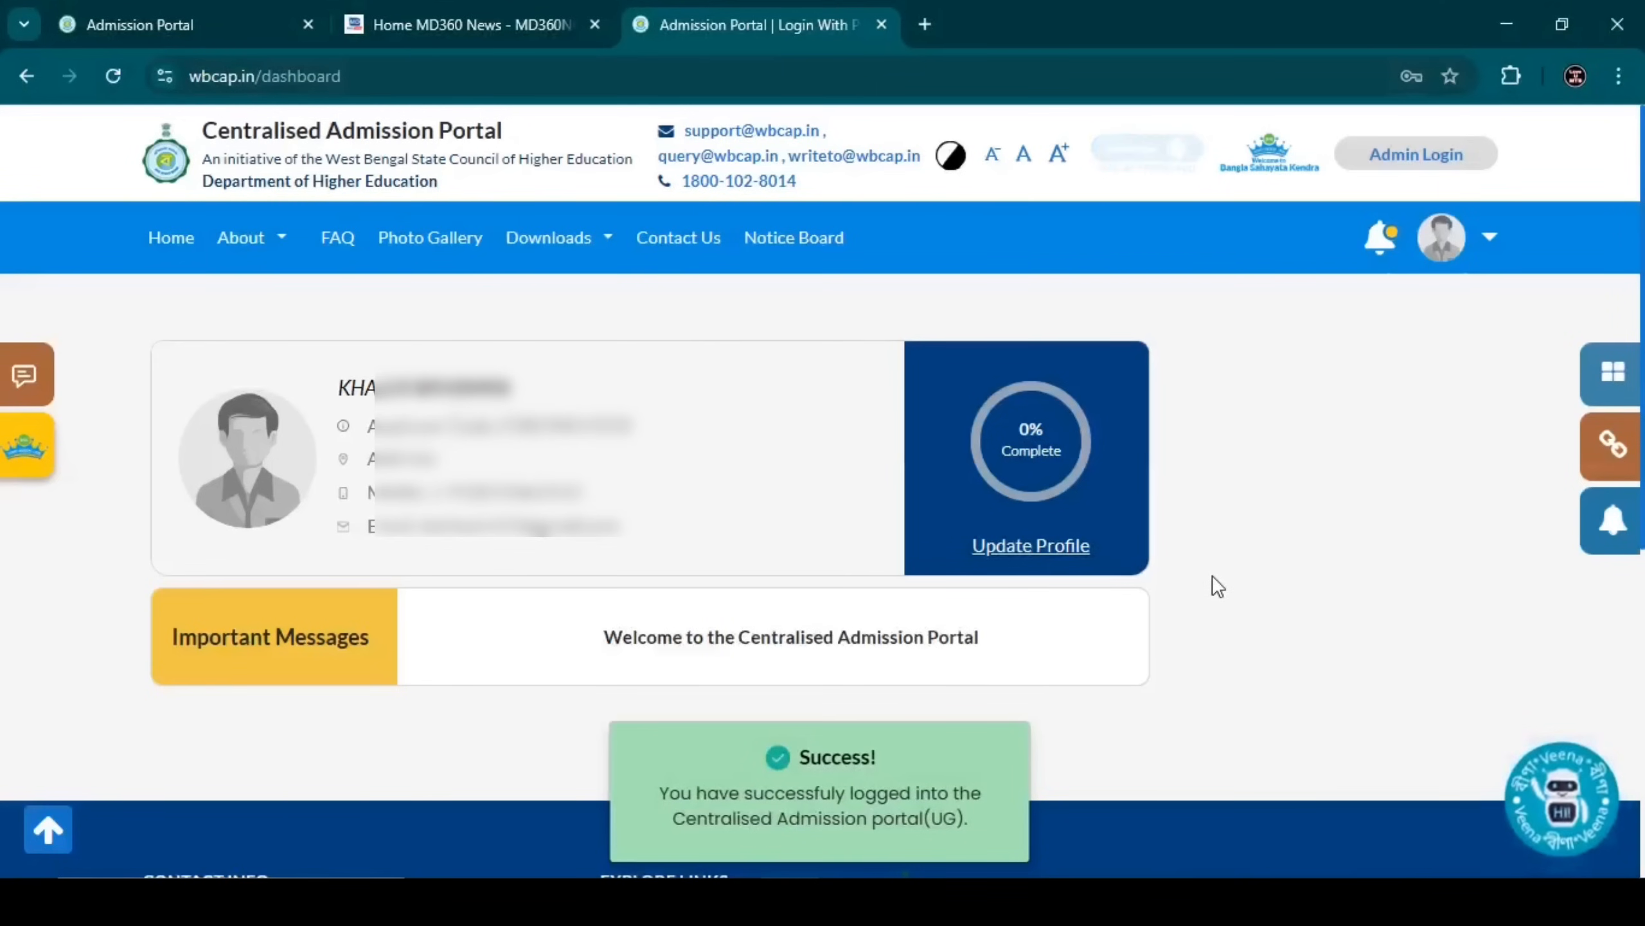
click(1026, 550)
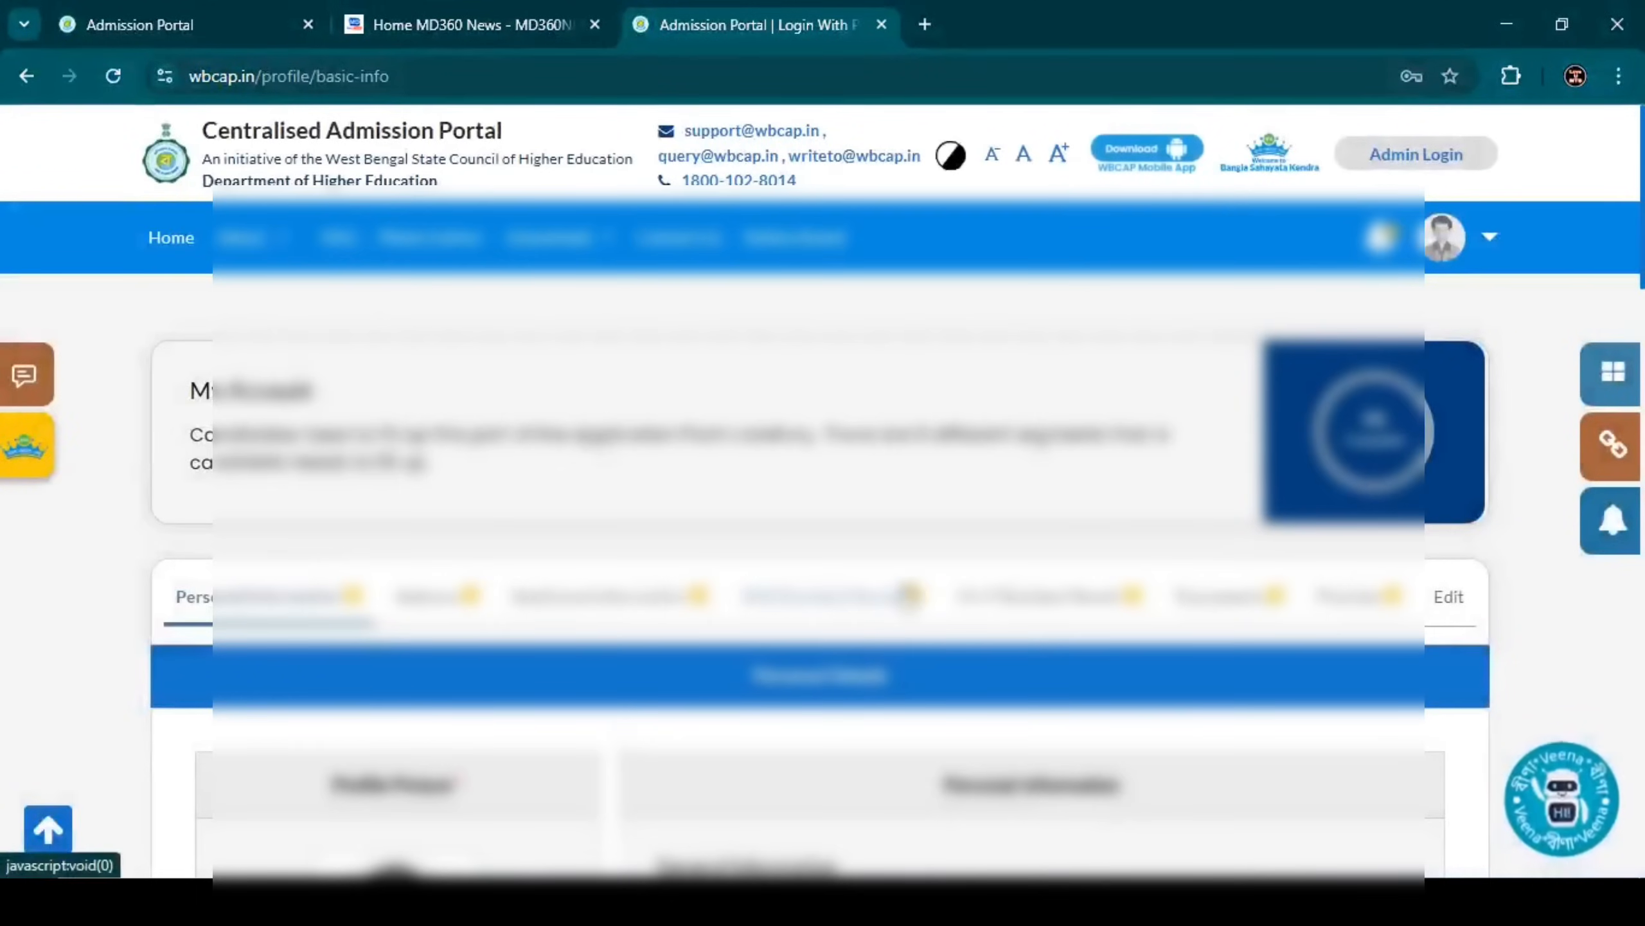
scroll(1104, 462, down, 5)
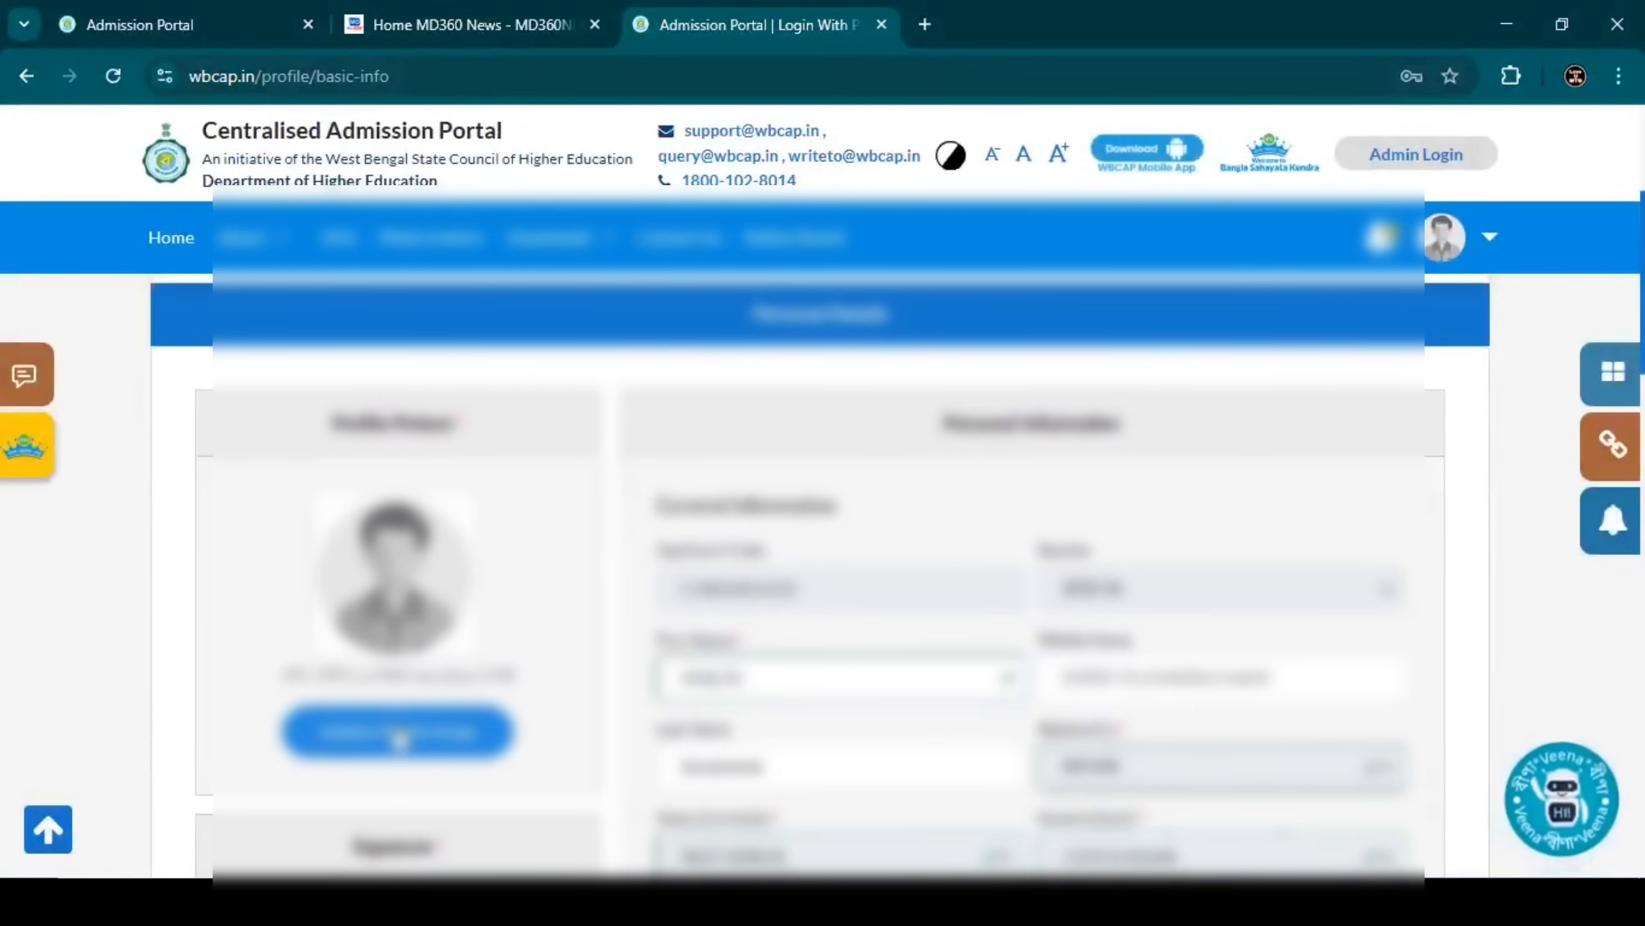
- Upload the blue-background photo as the profile image and save it
click(399, 752)
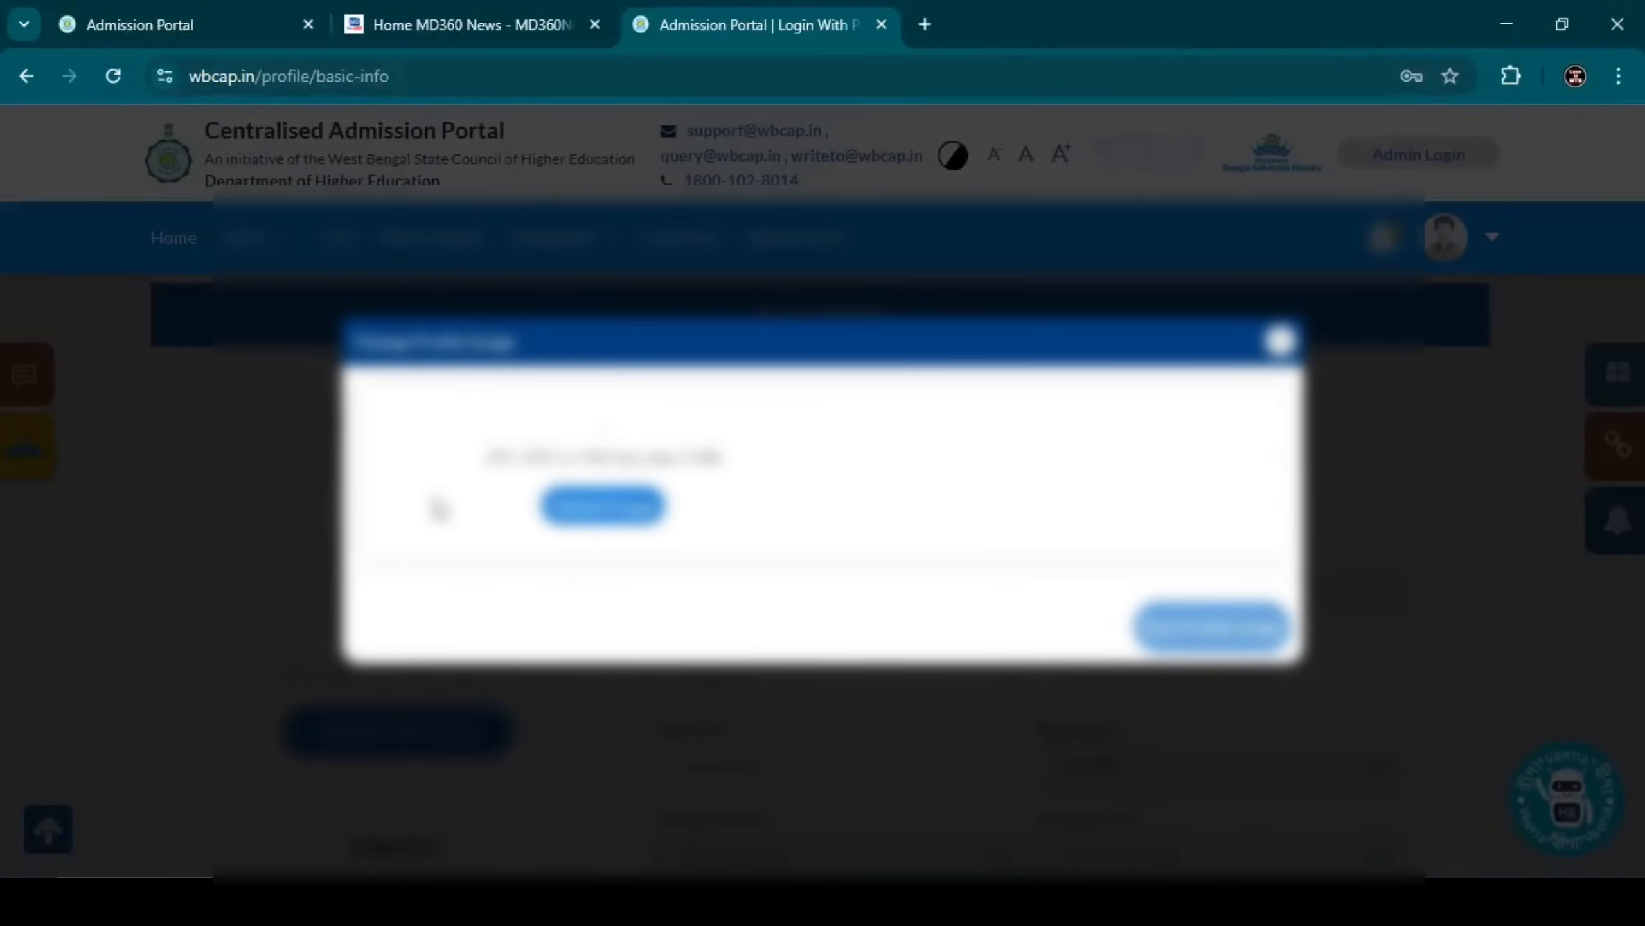
drag(483, 462, 745, 483)
click(731, 455)
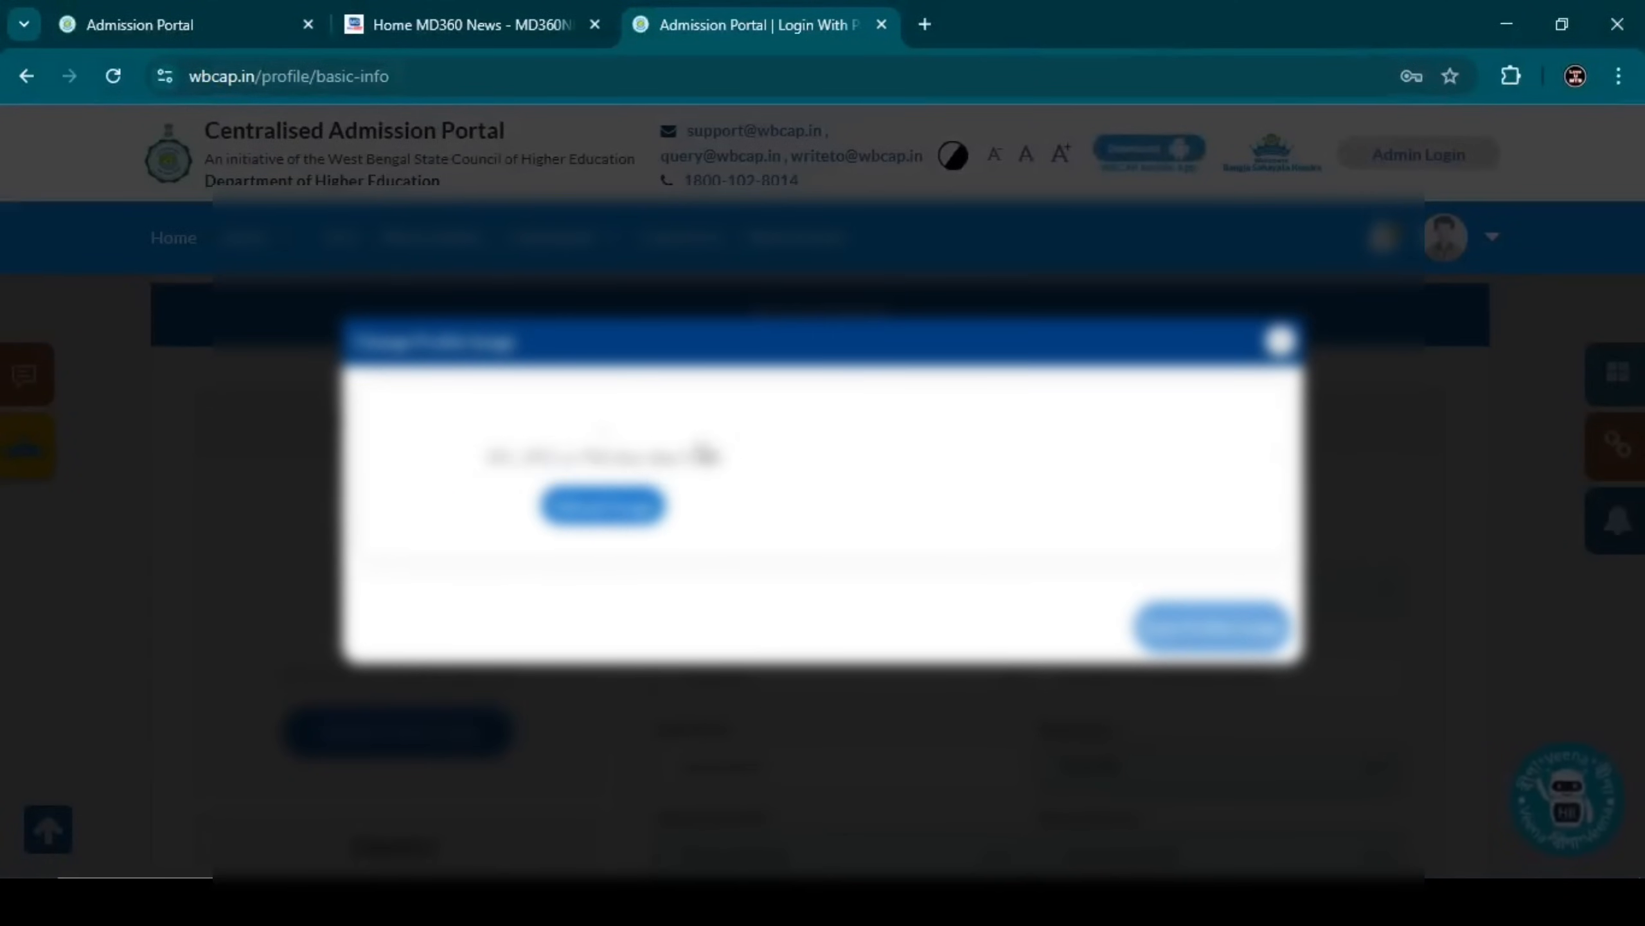
click(599, 506)
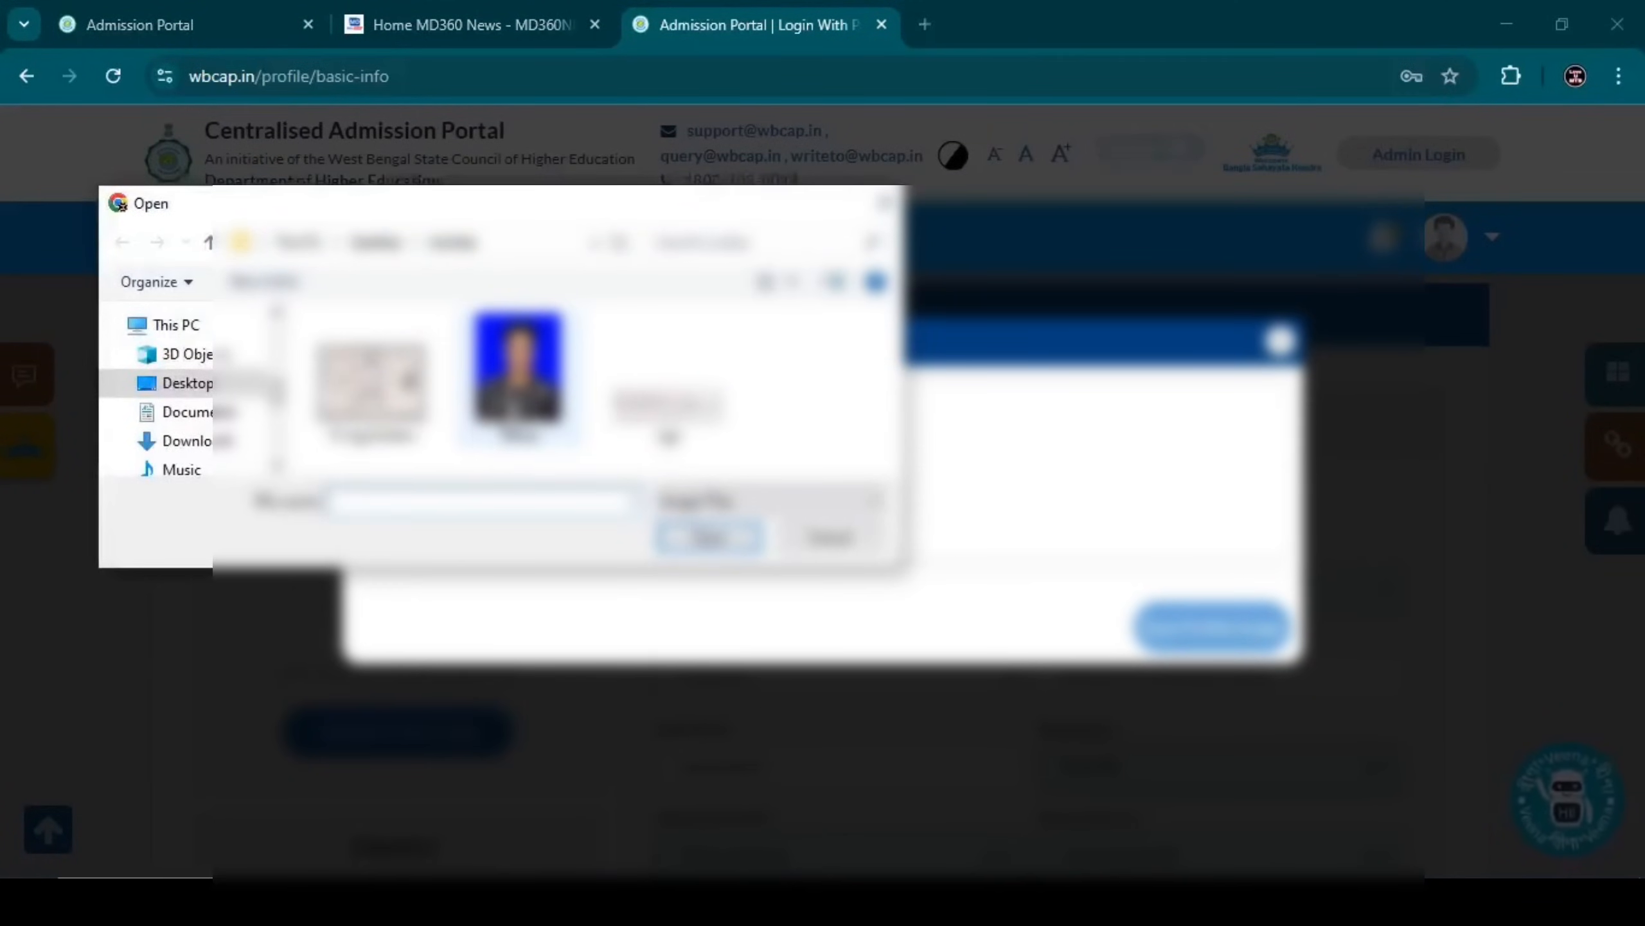
double_click(514, 428)
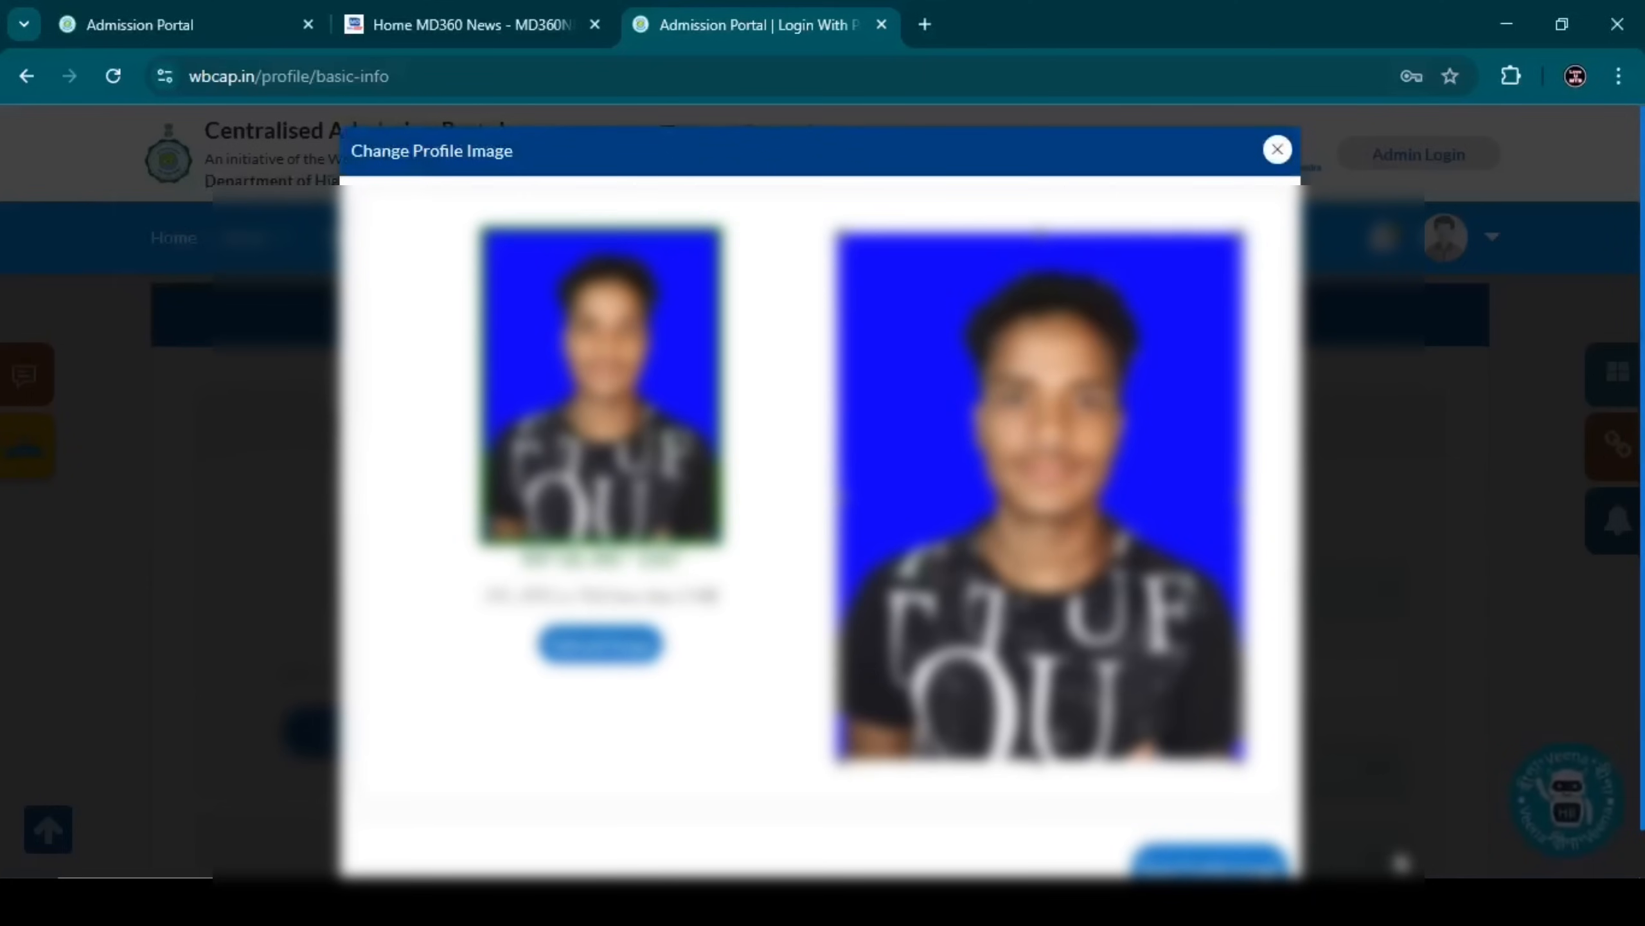
scroll(1218, 748, down, 1)
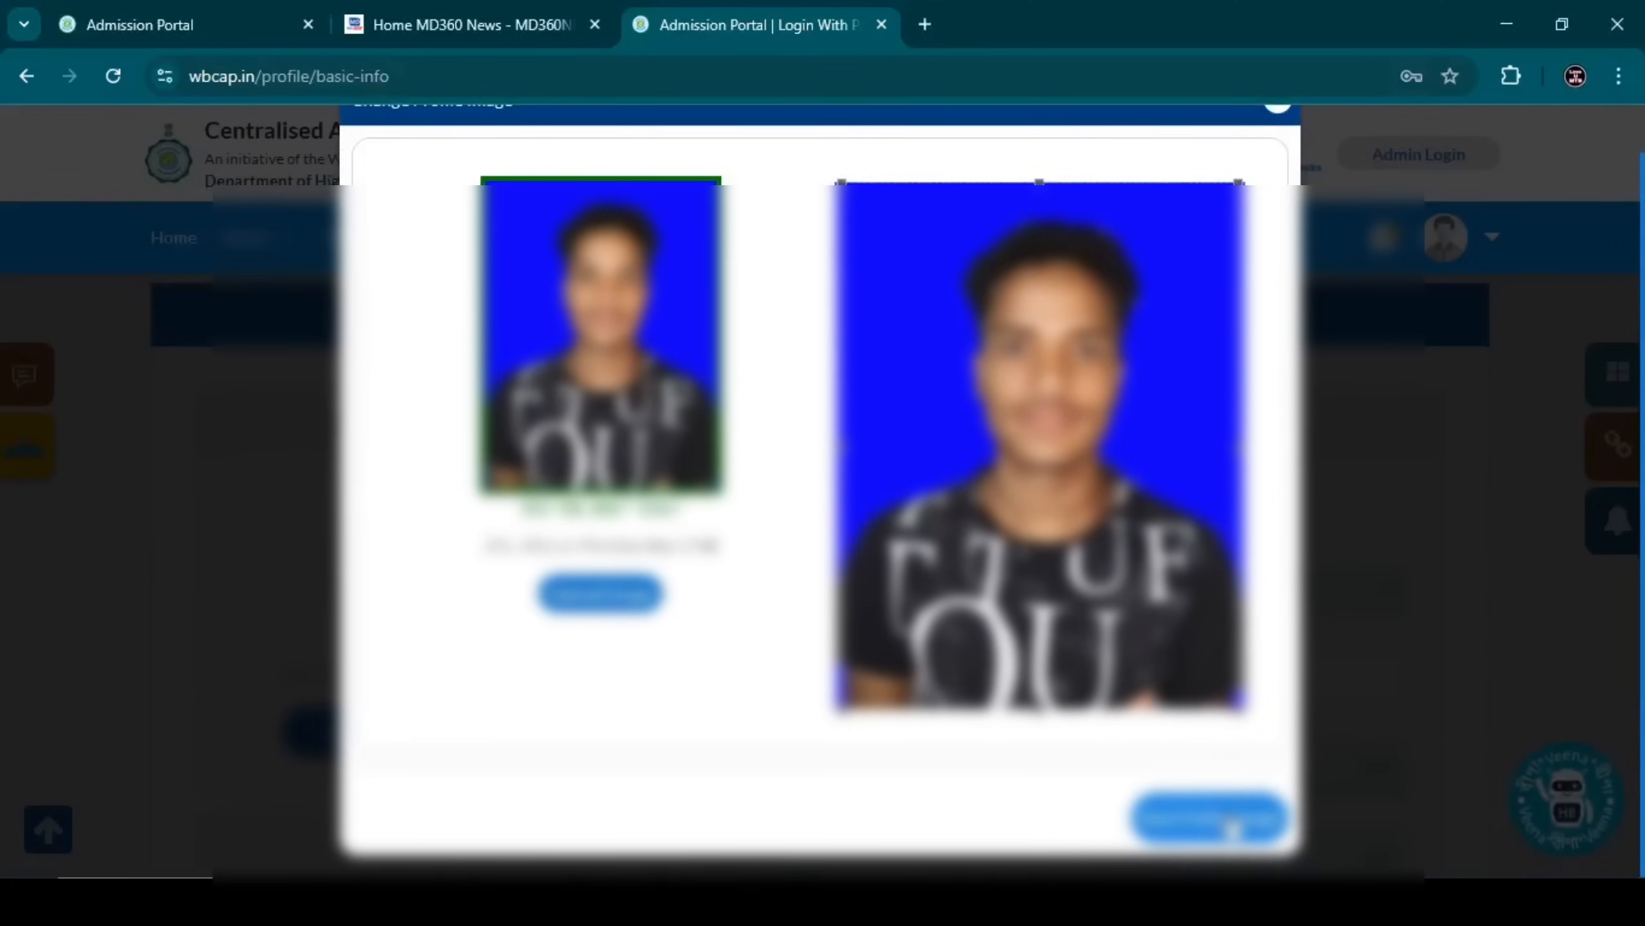
click(1231, 828)
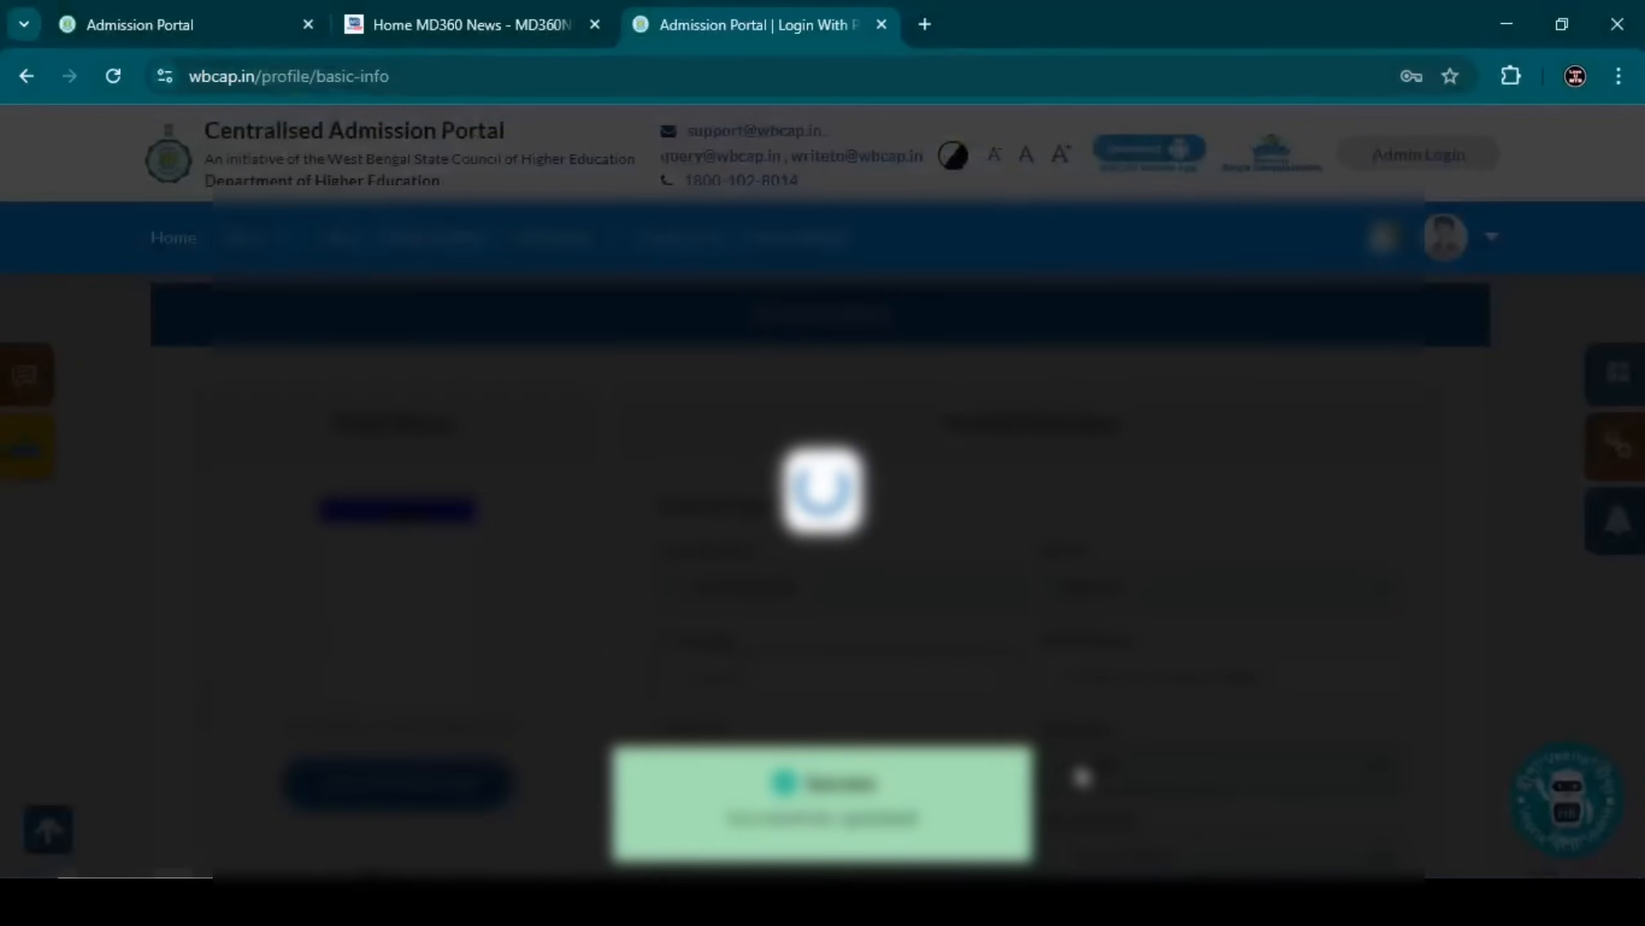
scroll(820, 570, down, 6)
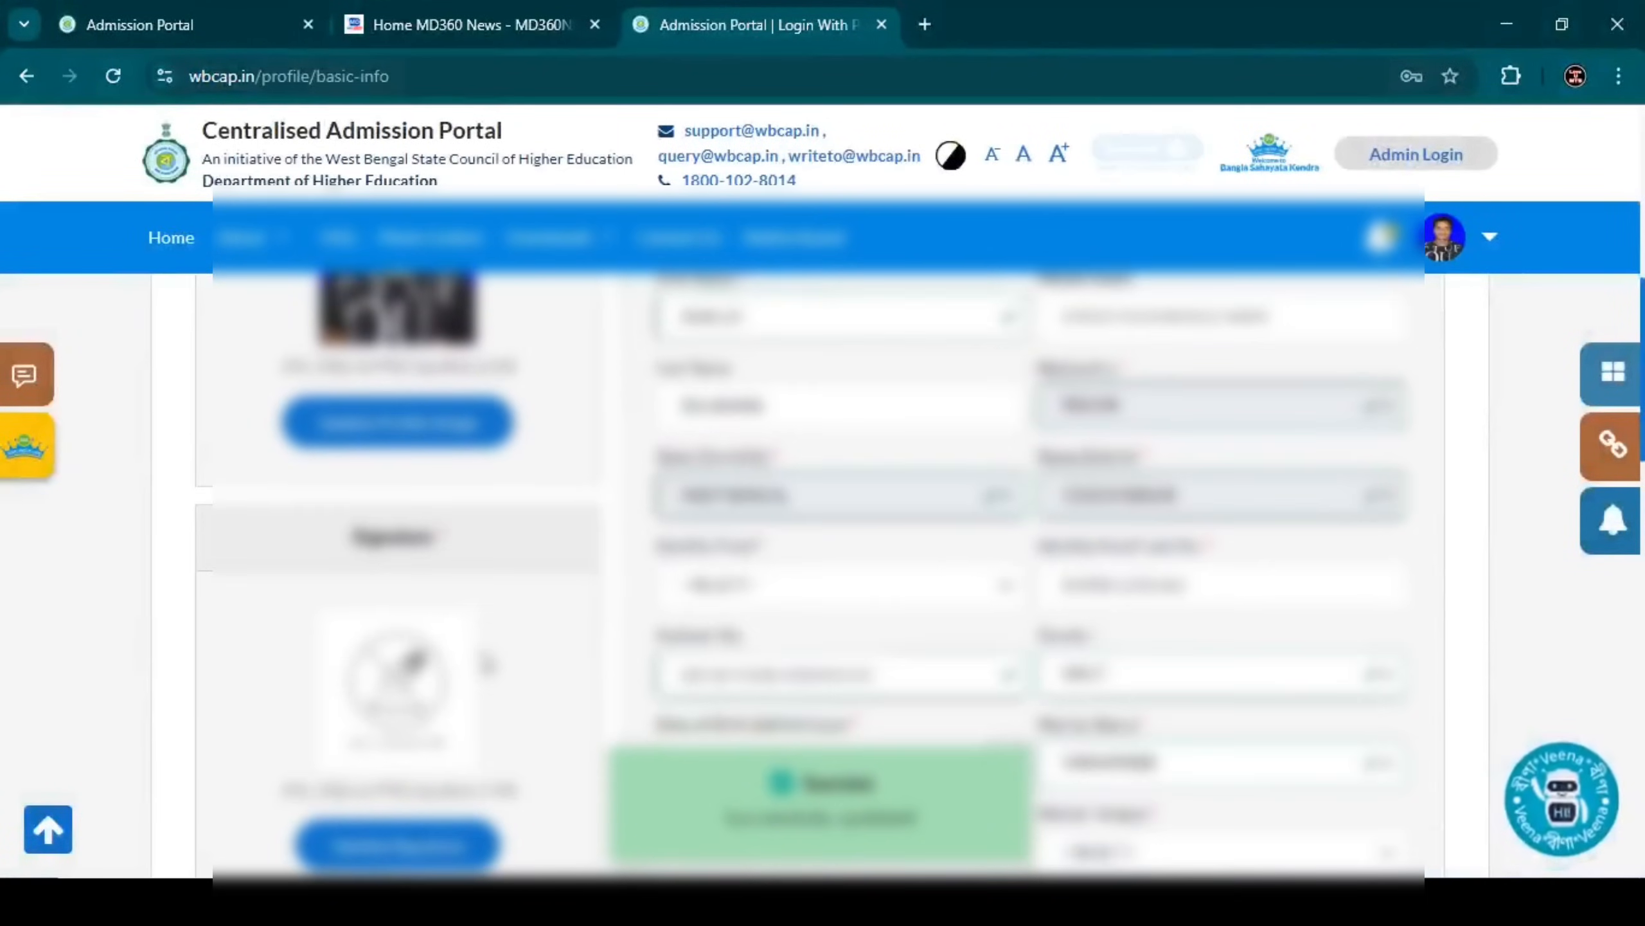
- Replace the signature with a new image file and save it in the Change Signature dialog
click(397, 723)
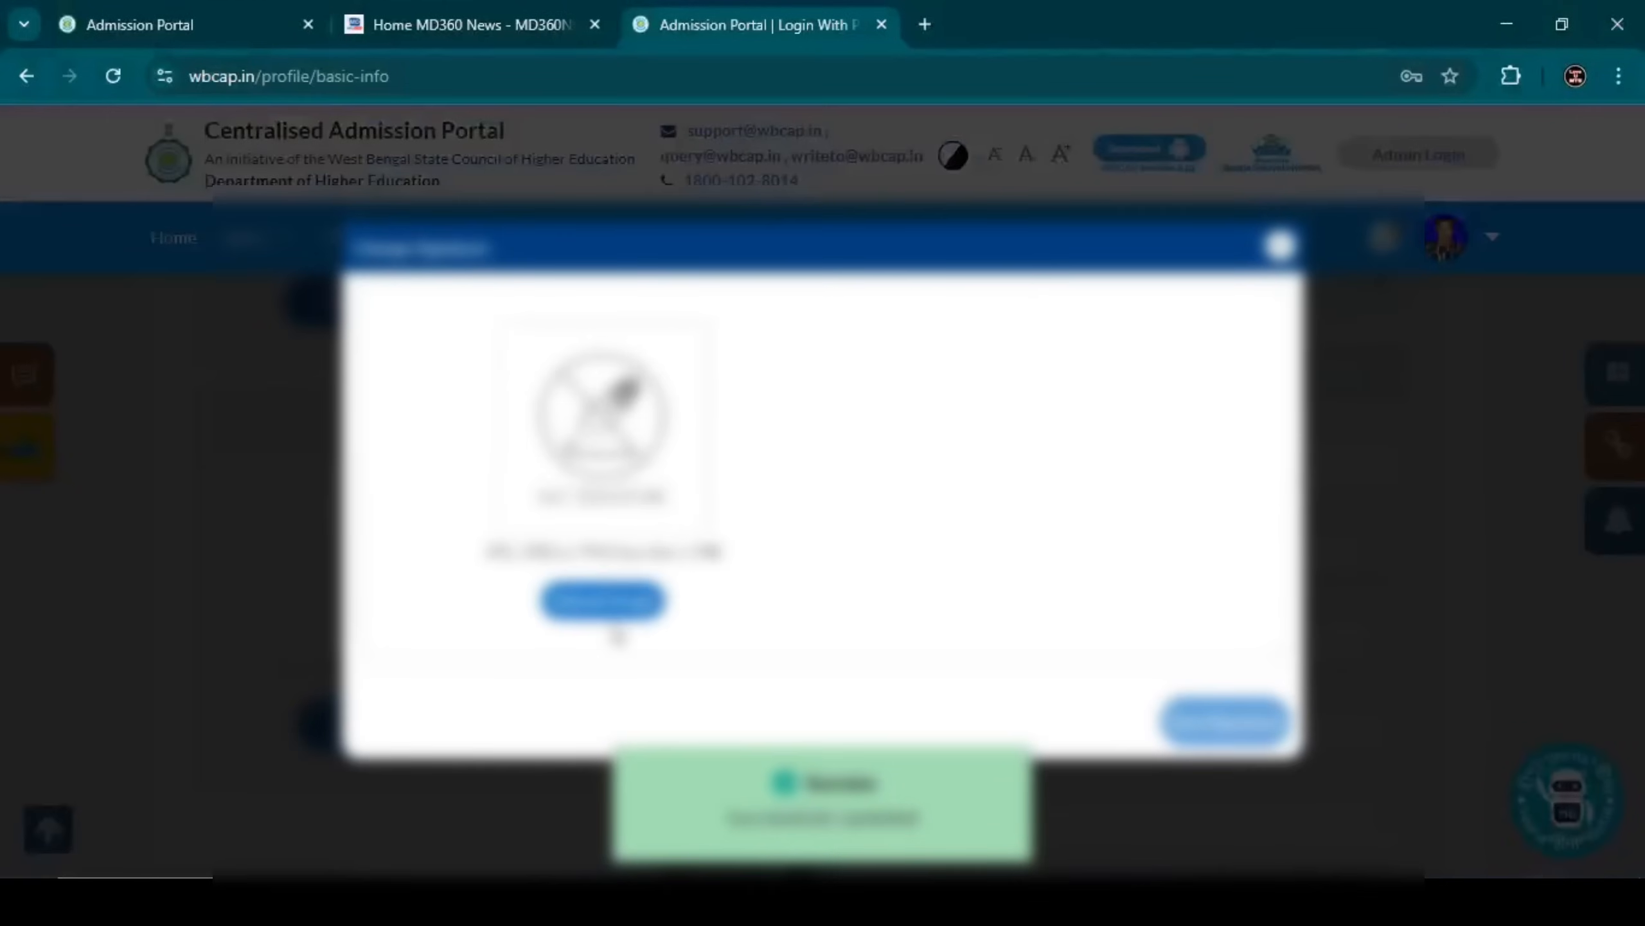
click(601, 604)
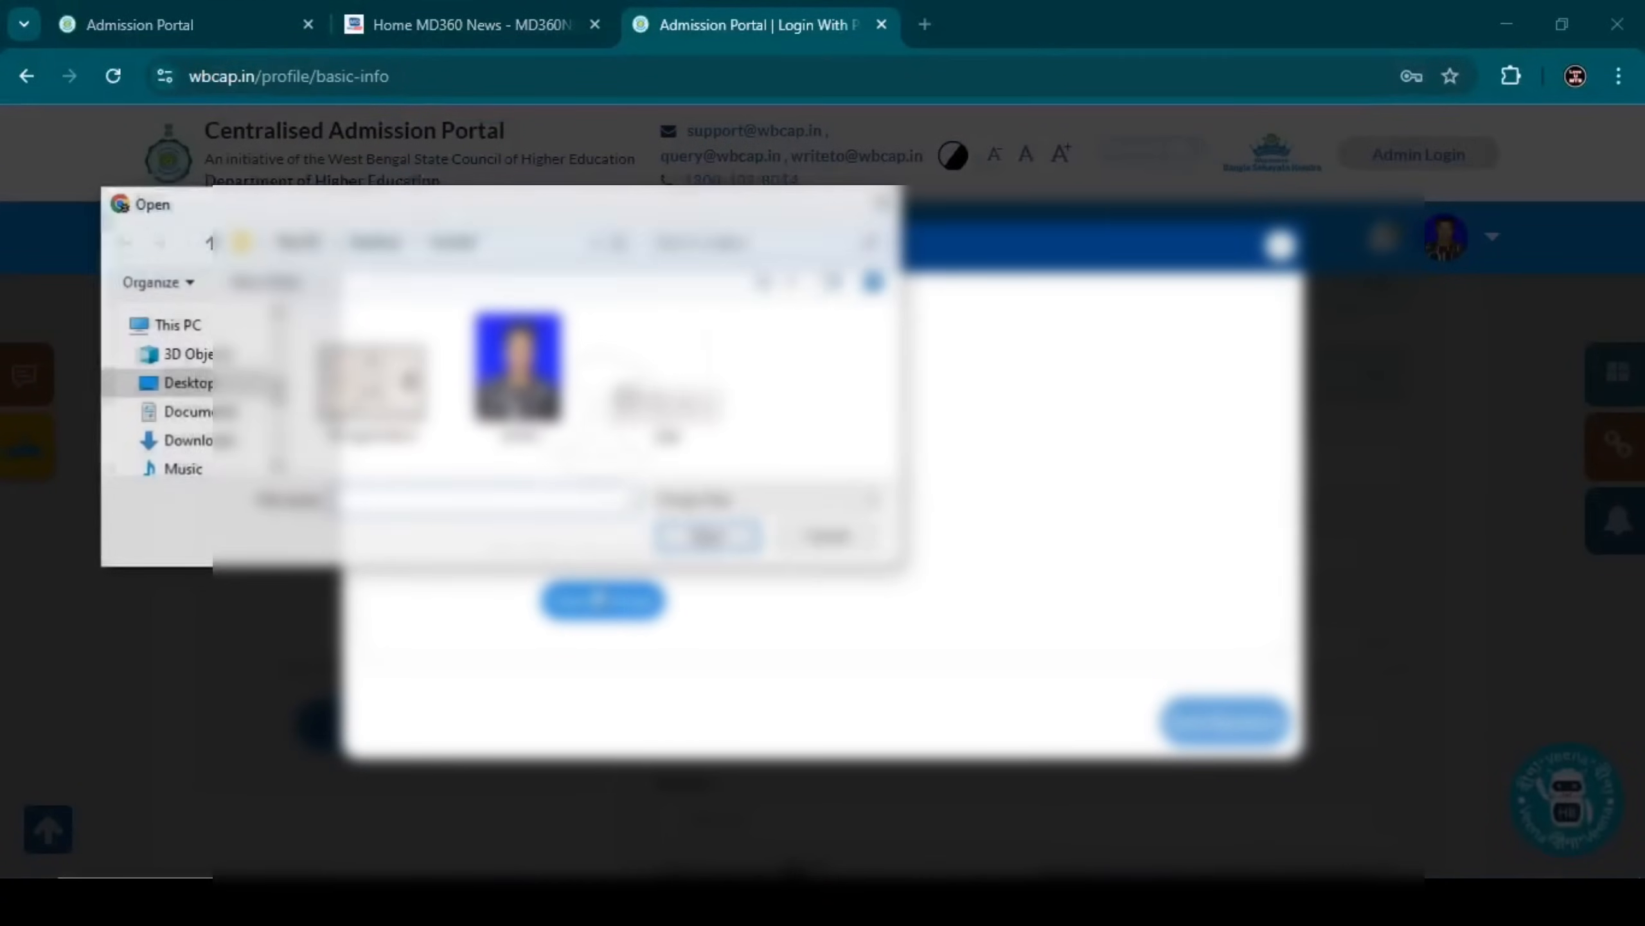
double_click(669, 428)
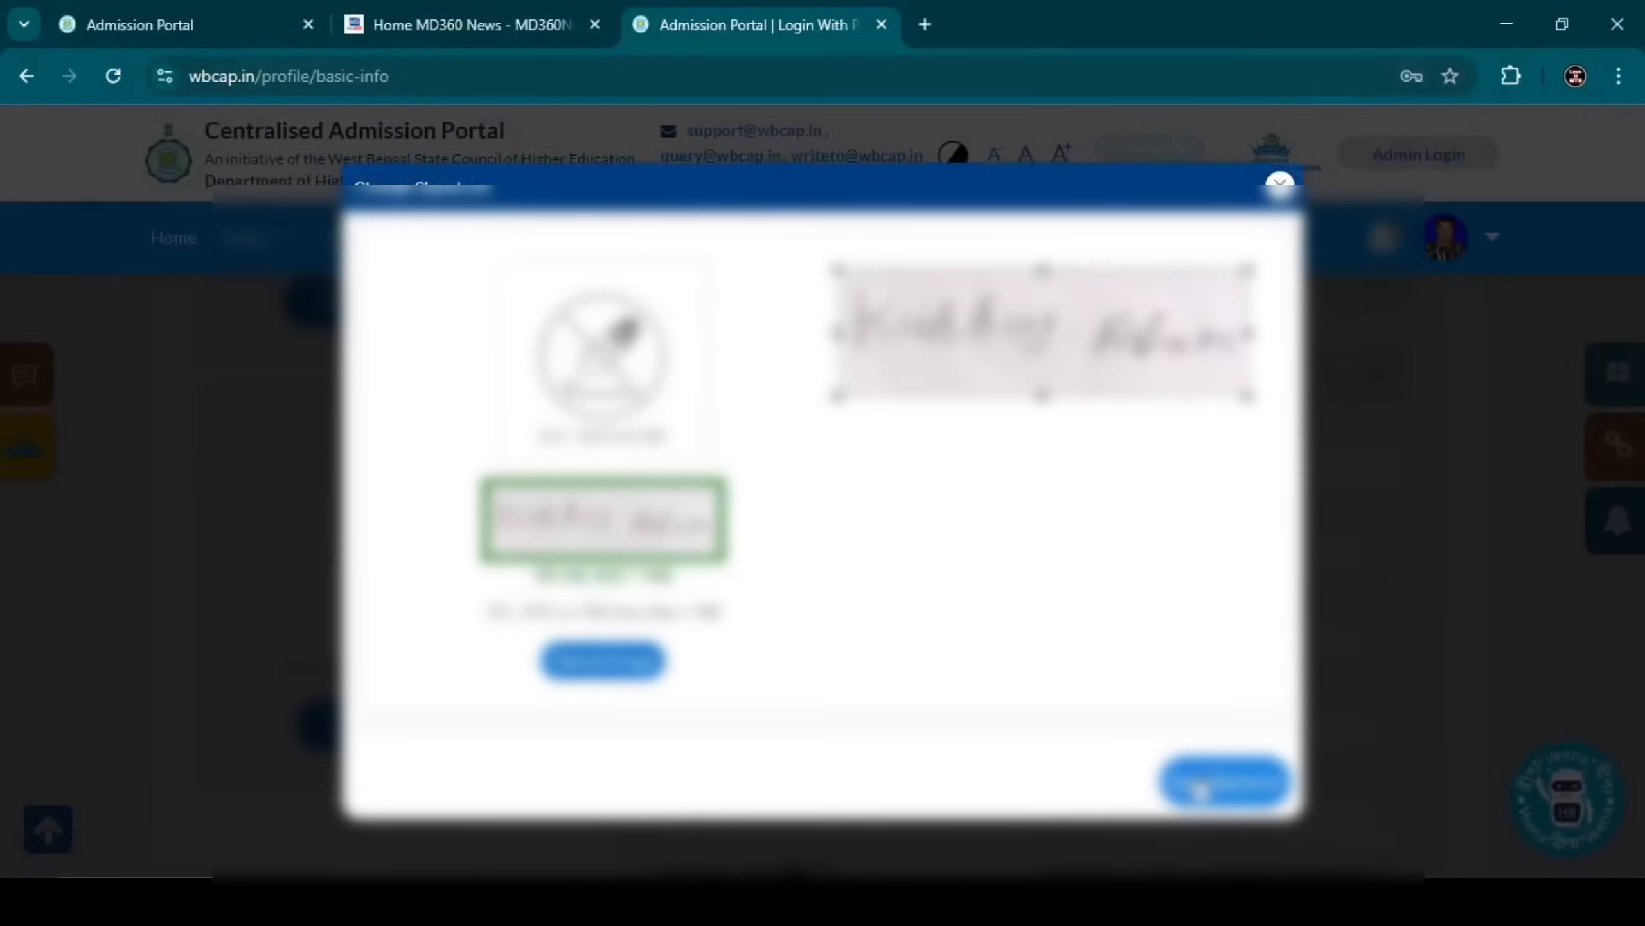
click(1204, 785)
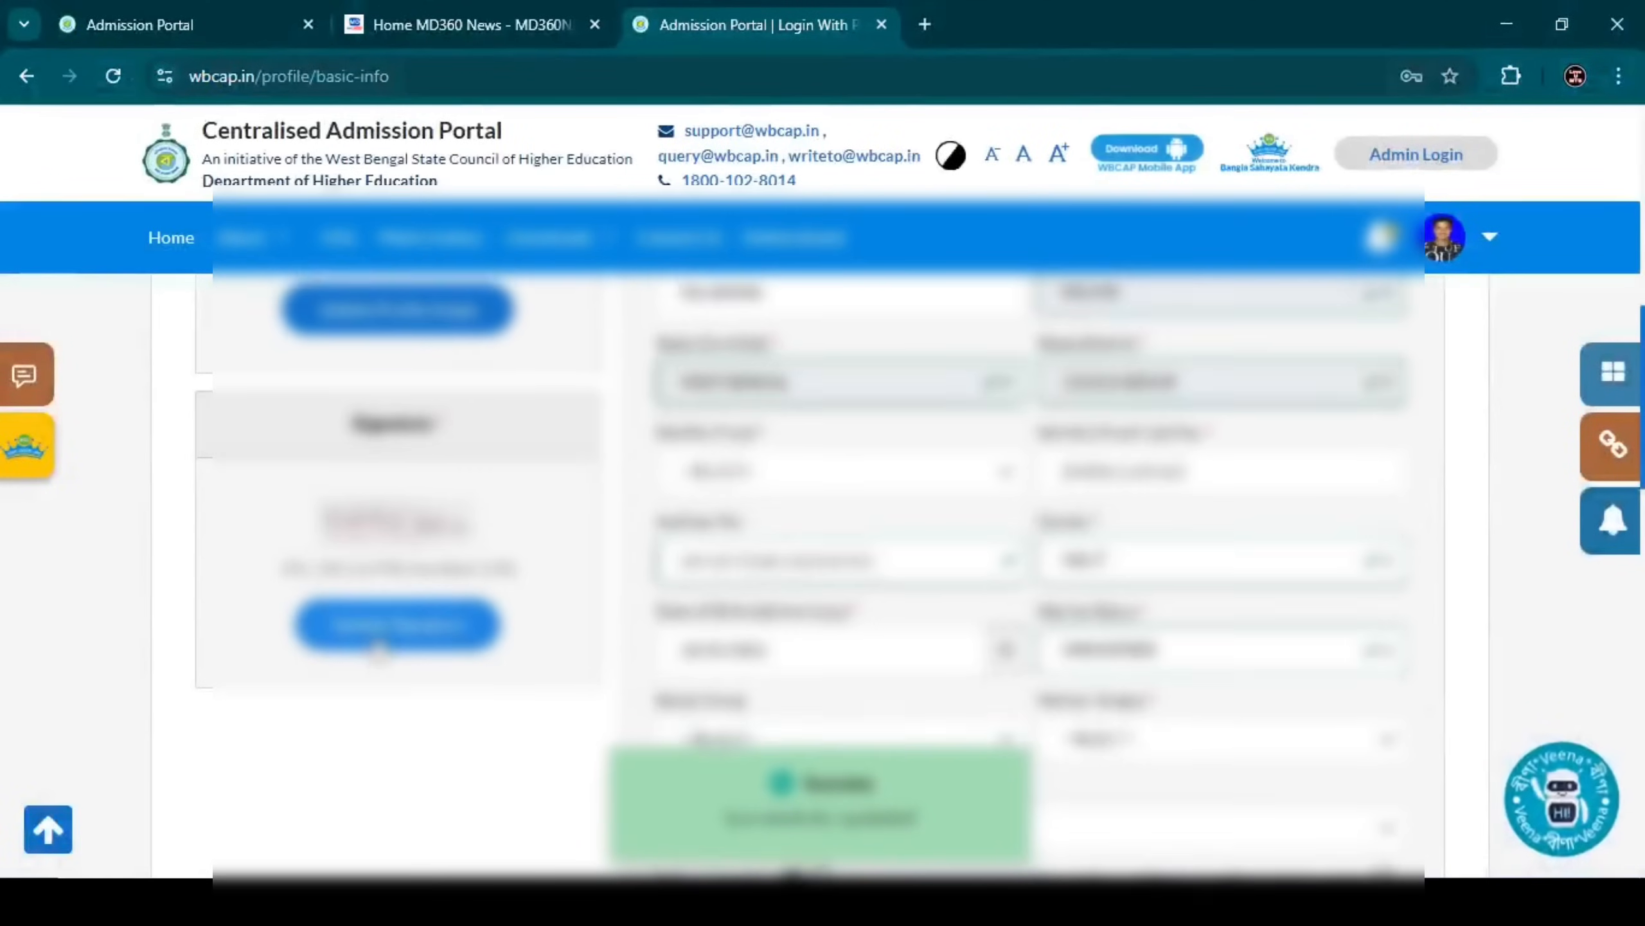
scroll(609, 556, down, 2)
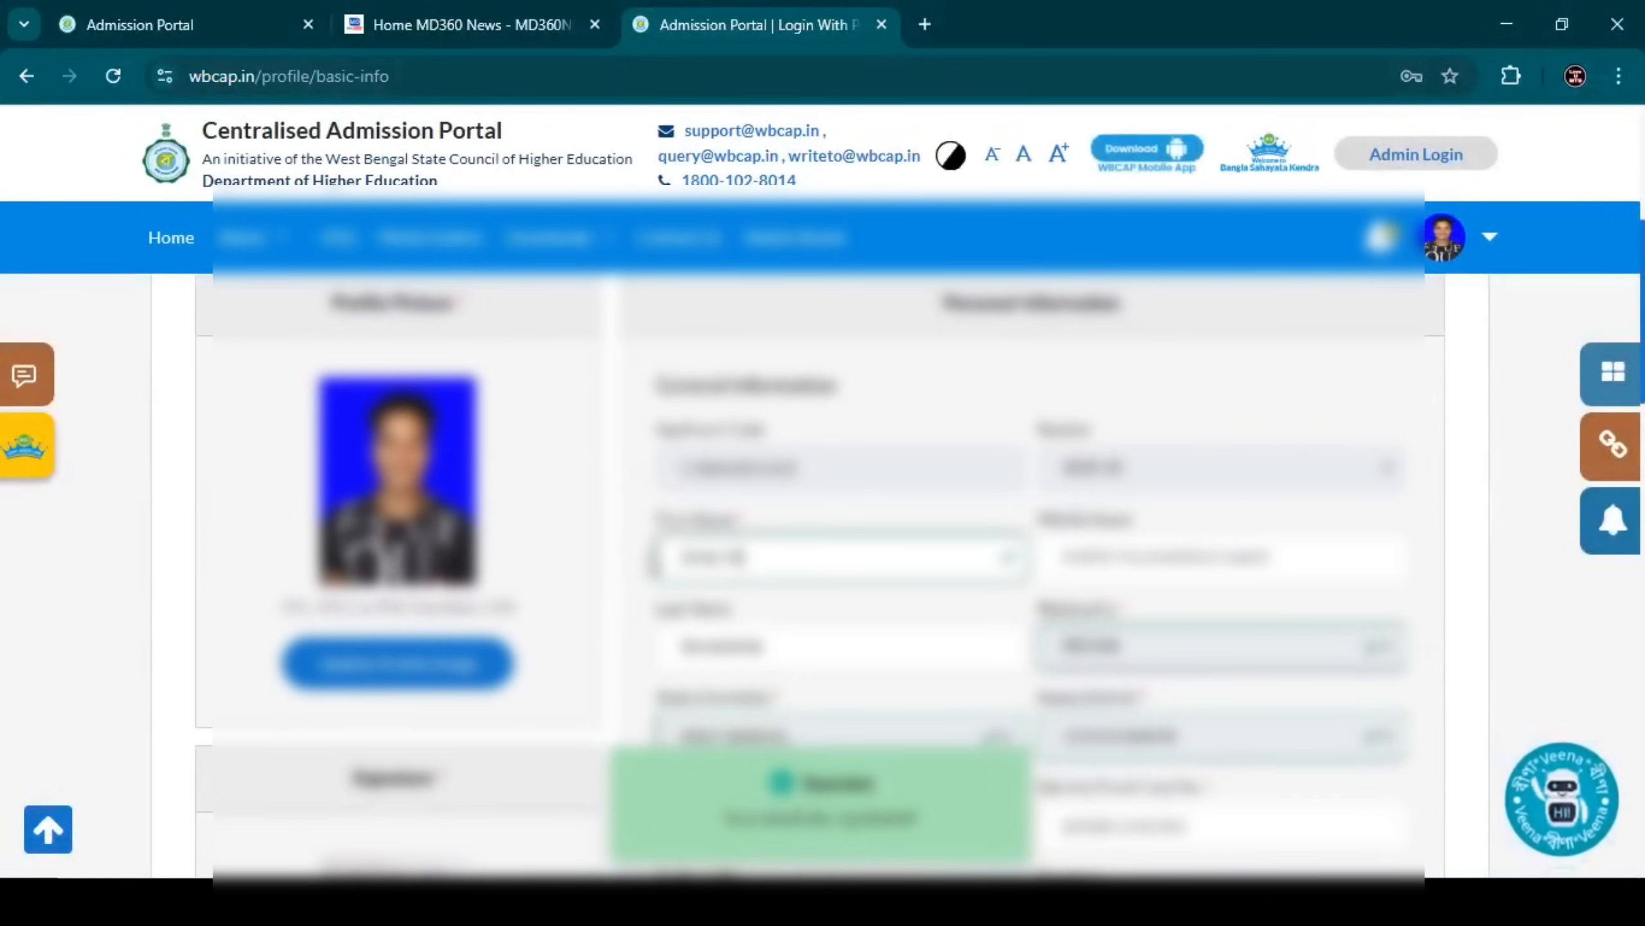
scroll(648, 554, down, 8)
- Choose AADHAAR CARD as identity proof and enter the card number
click(781, 350)
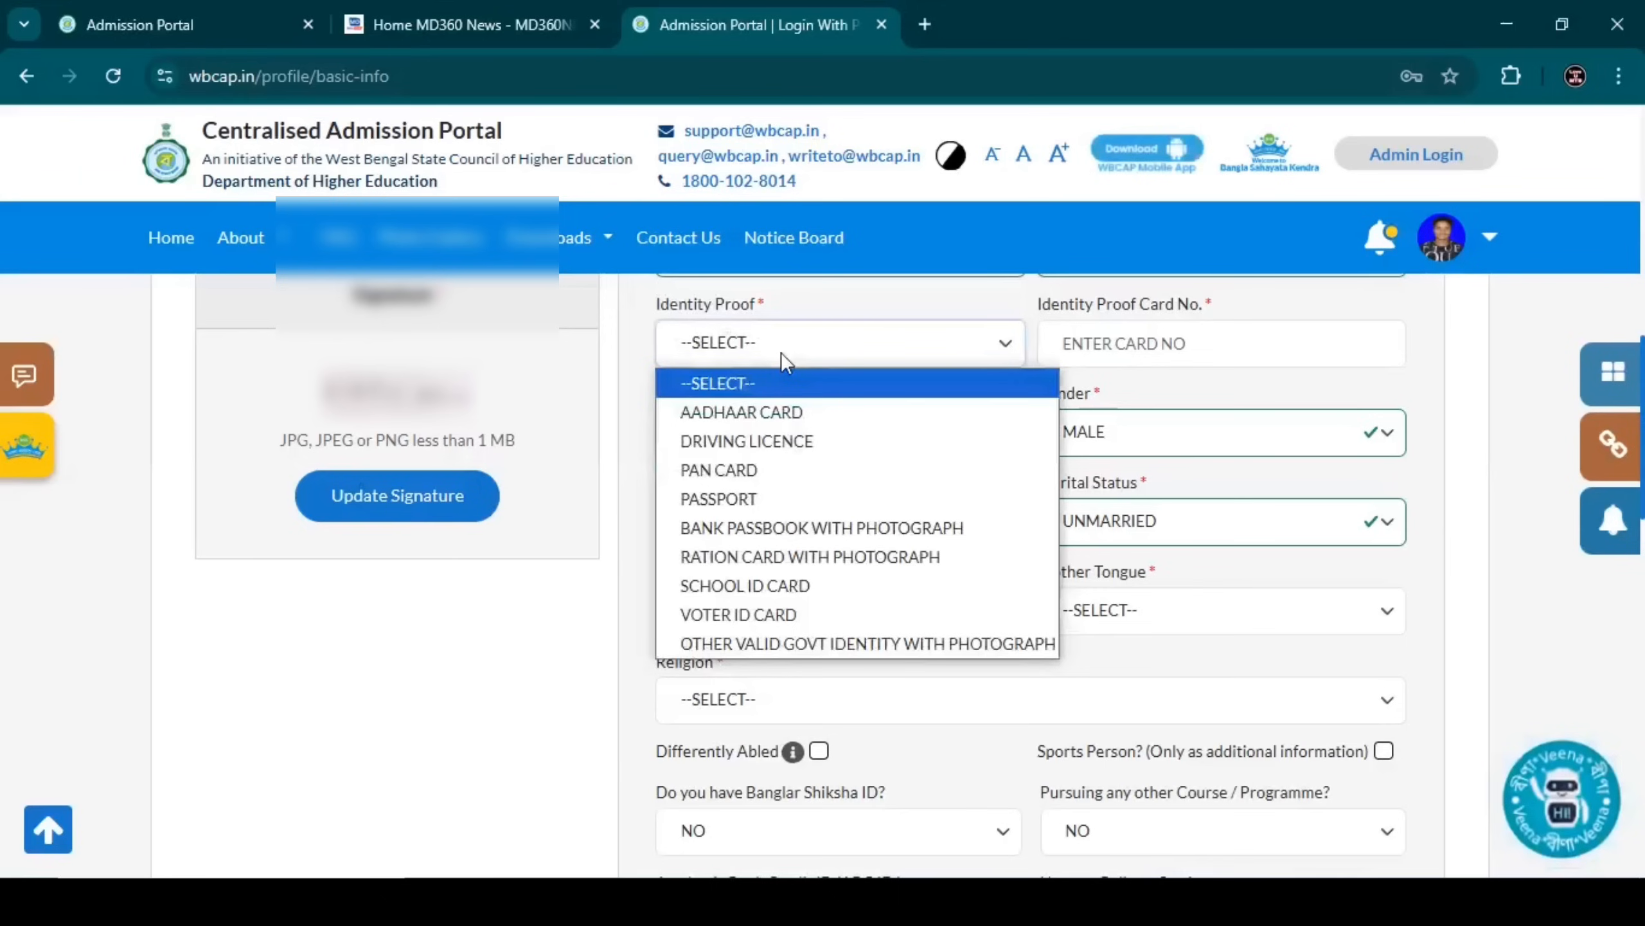
click(742, 412)
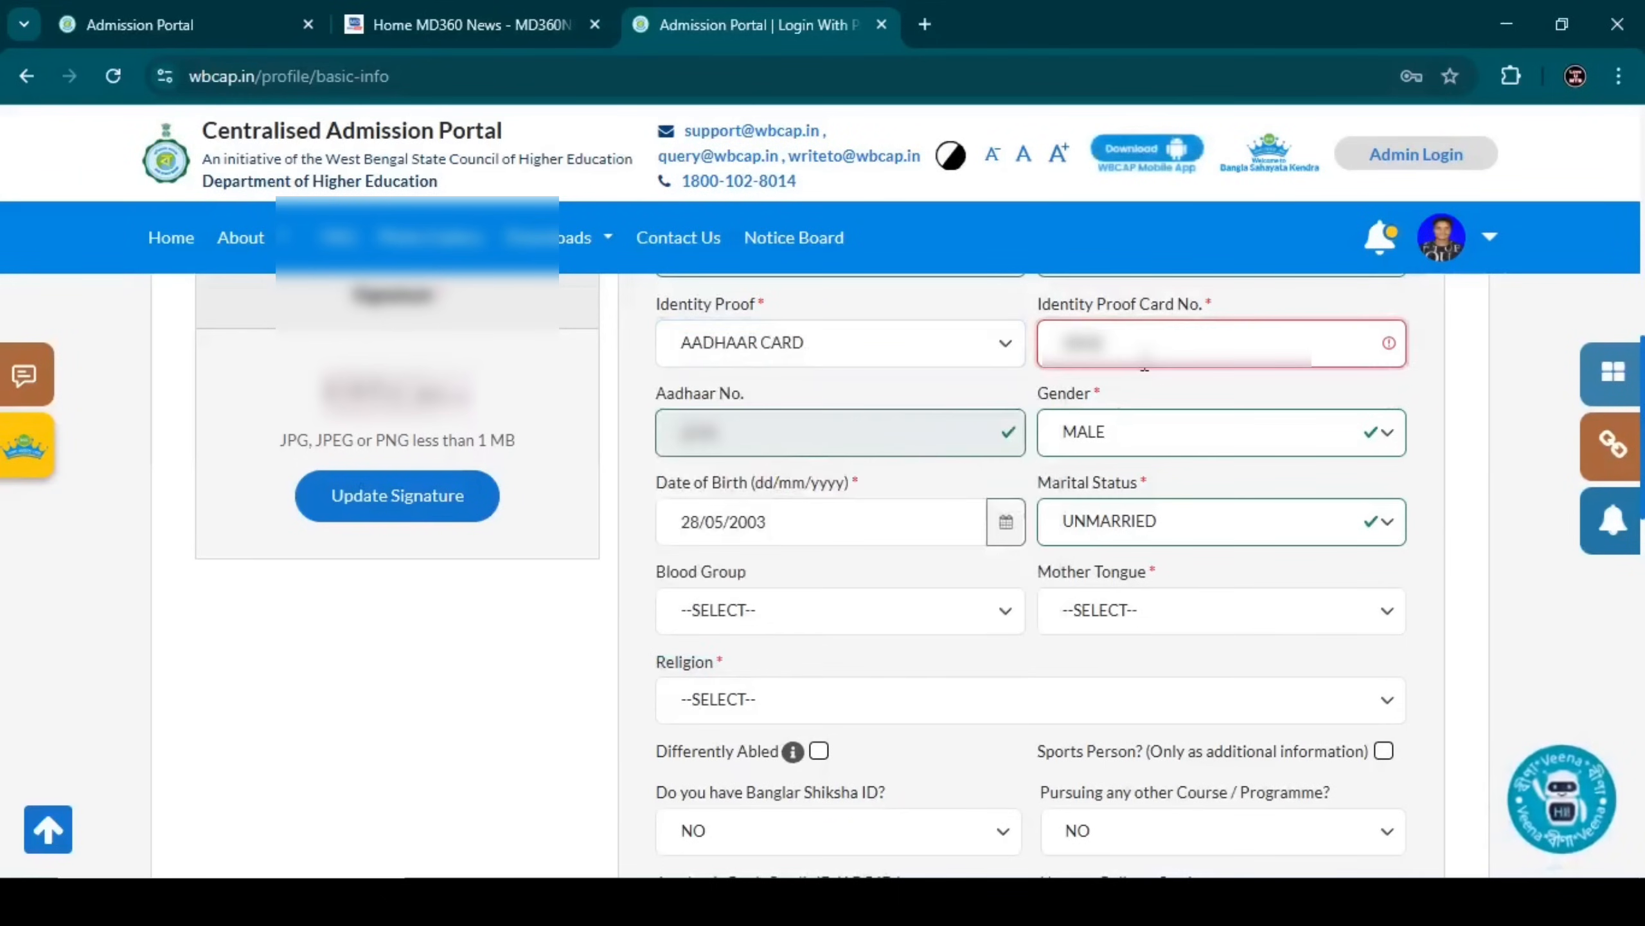
text(1234)
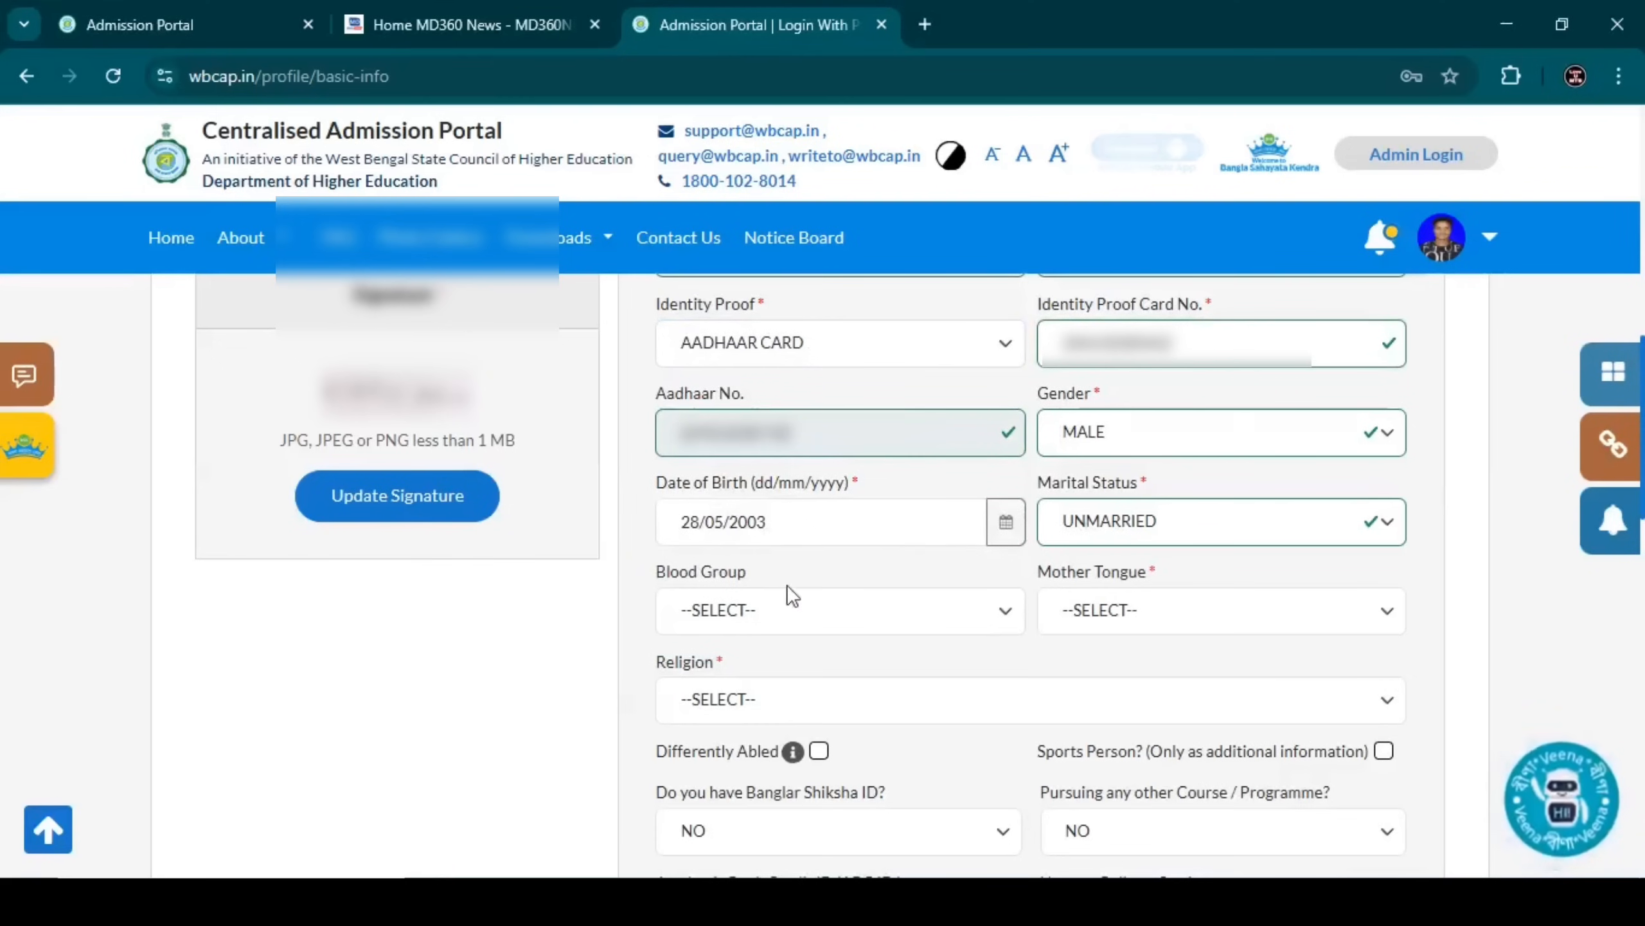
- Keep marital status as UNMARRIED and leave blood group unselected
click(1131, 519)
click(1121, 620)
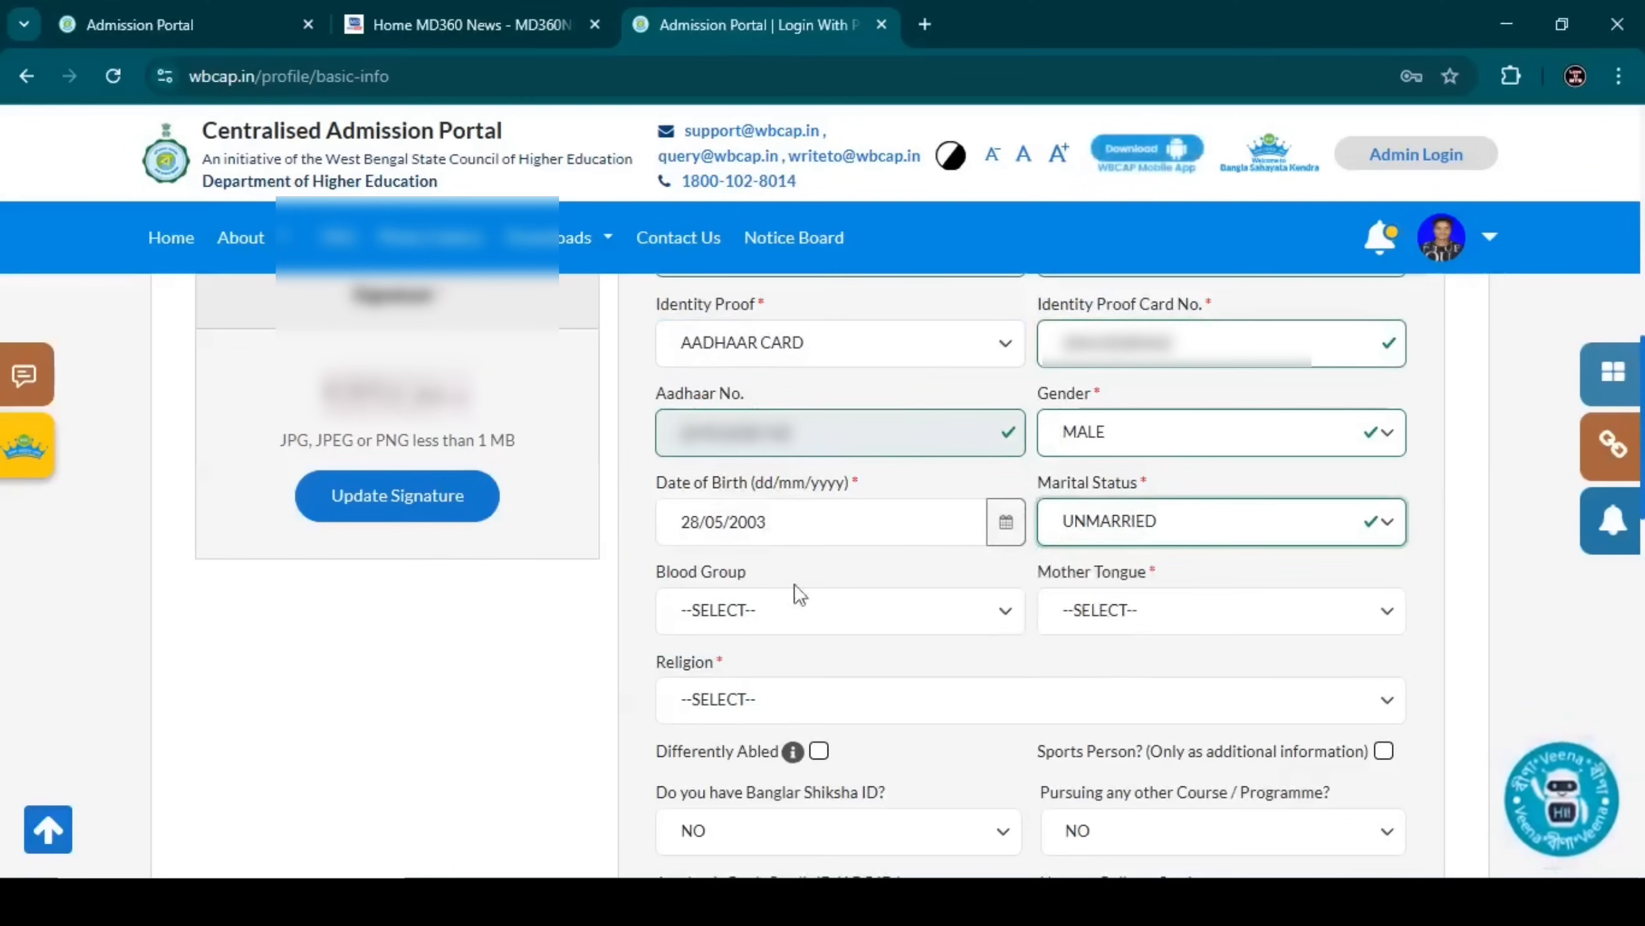
click(757, 621)
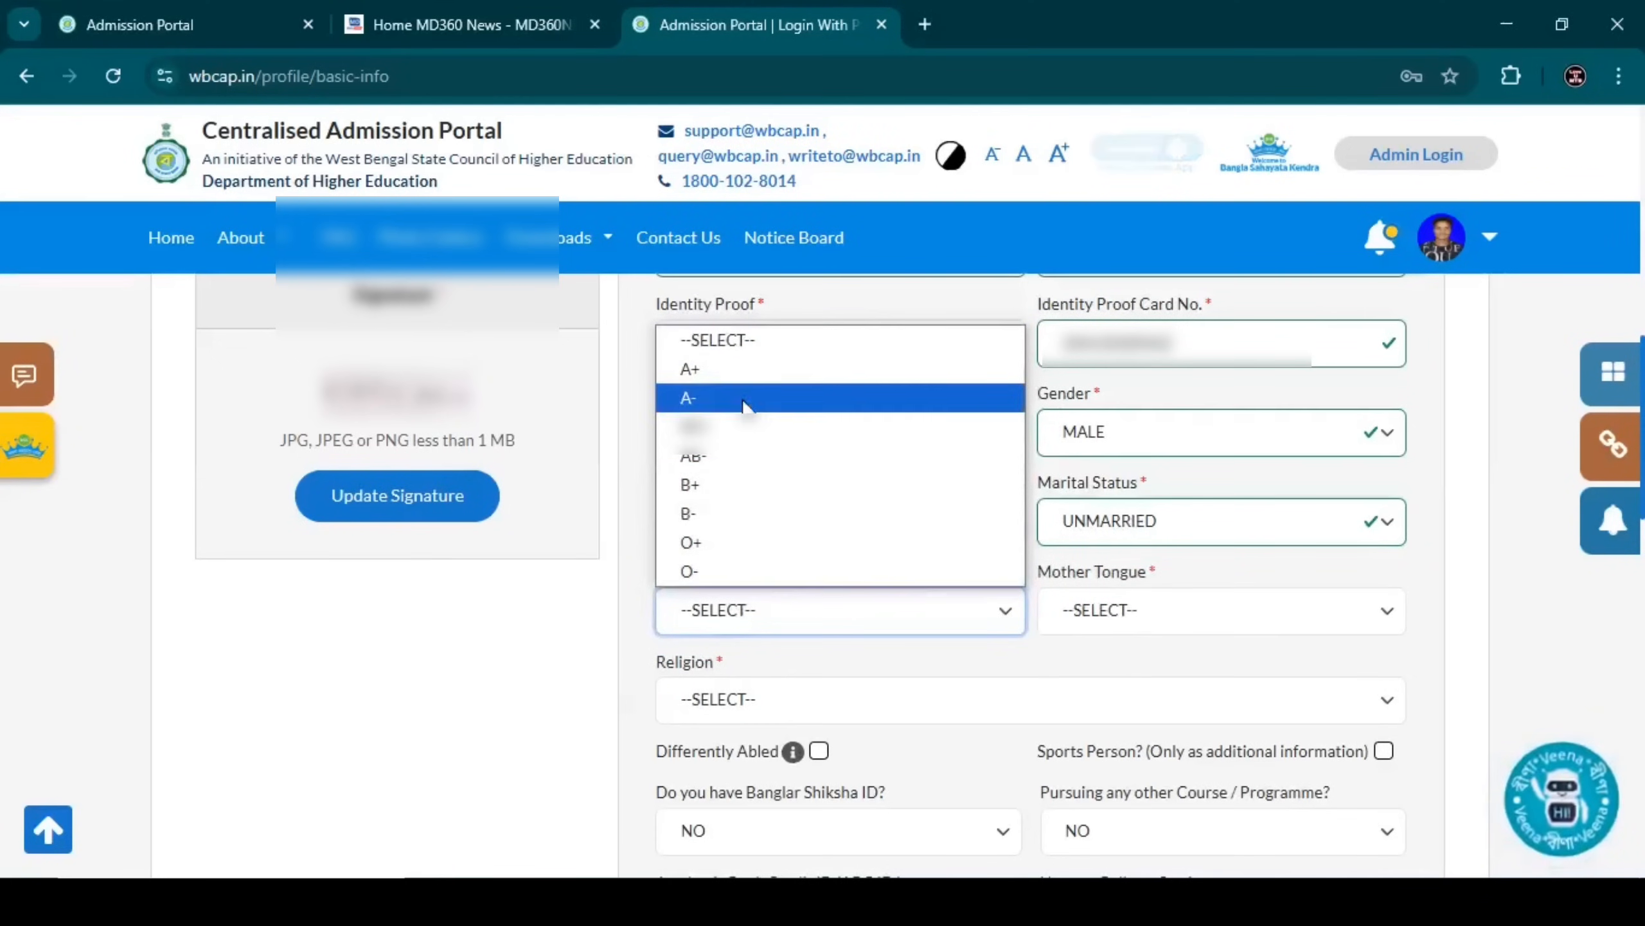
click(716, 340)
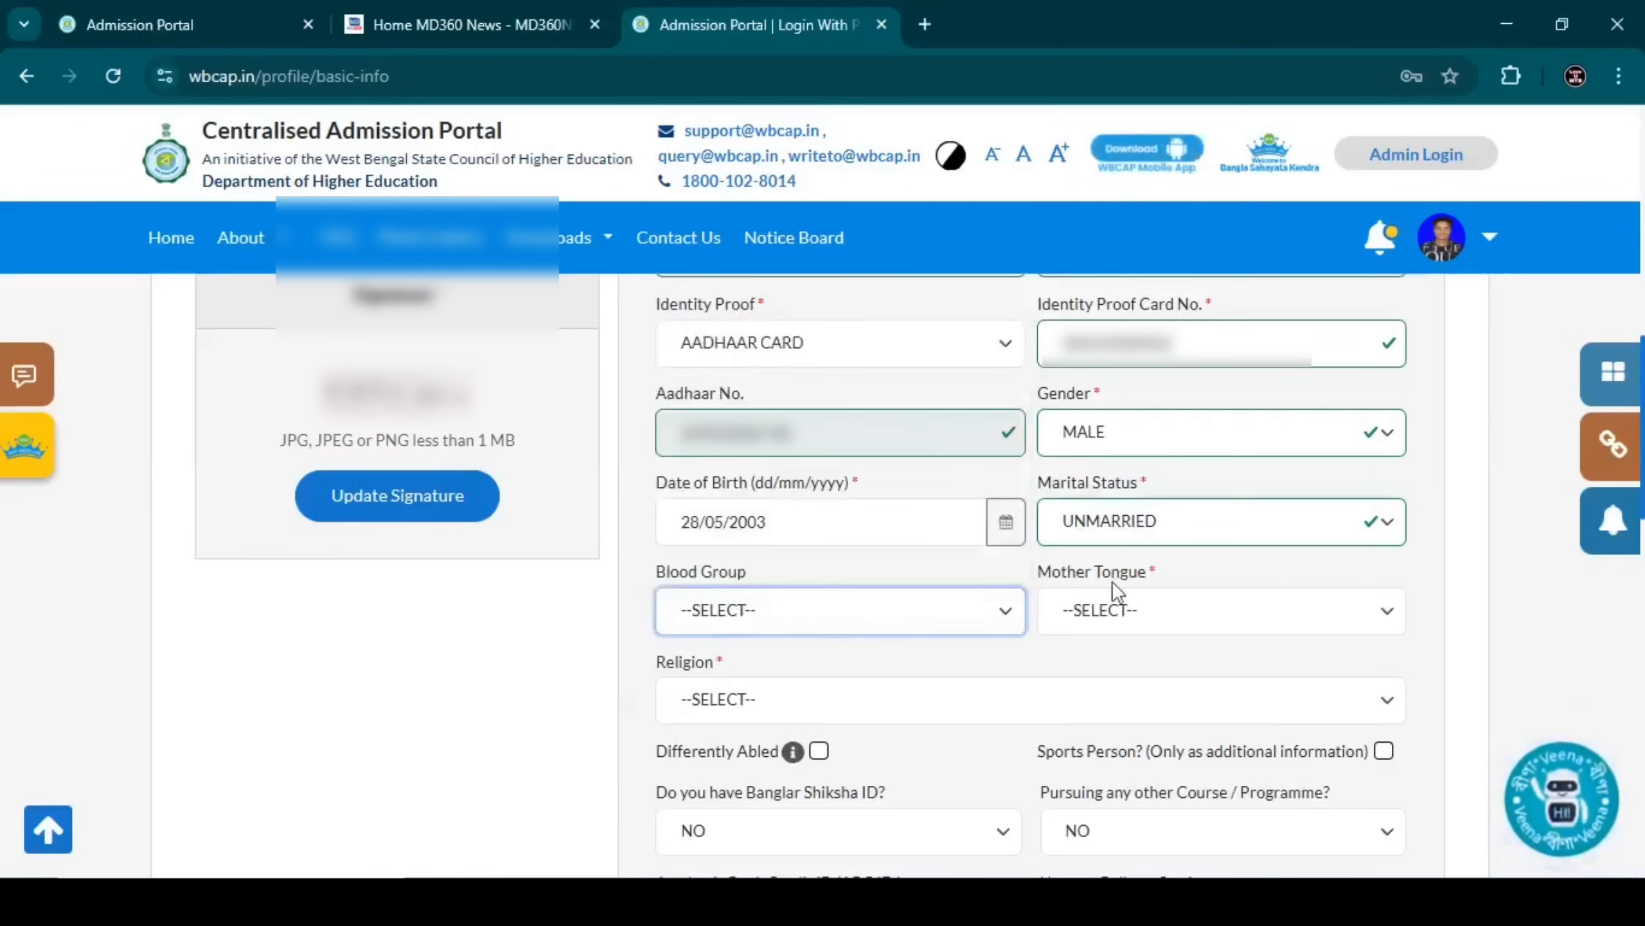
- Set mother tongue to BENGALI (BANGLA) and religion to ISLAM
click(1116, 609)
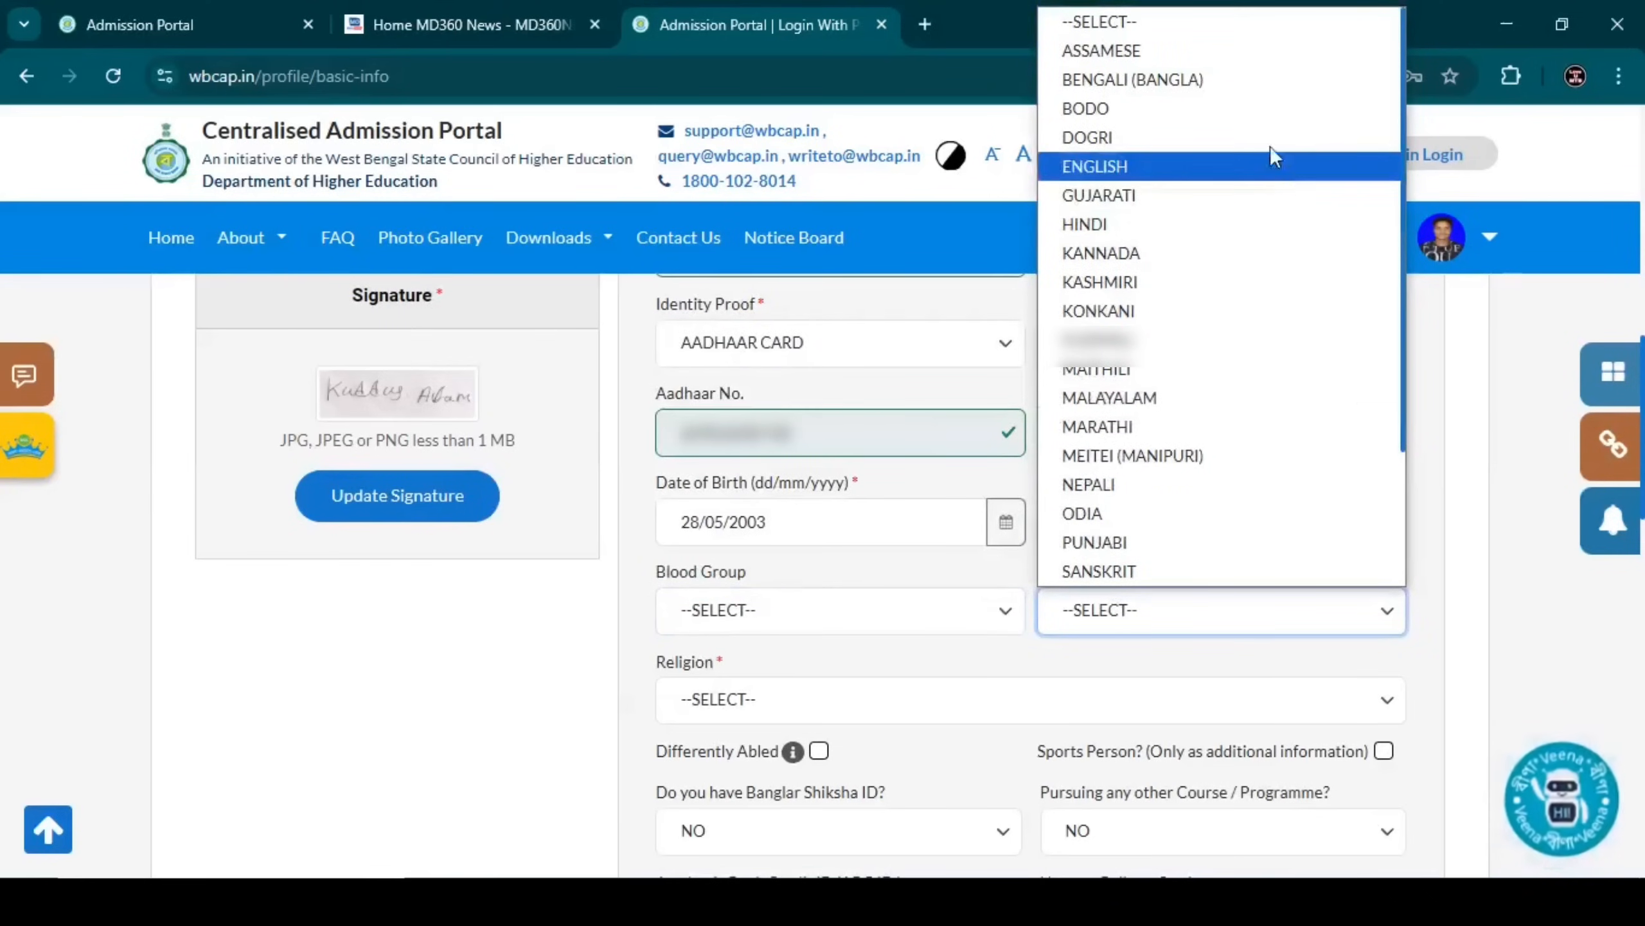
click(1134, 79)
scroll(867, 464, down, 3)
click(867, 464)
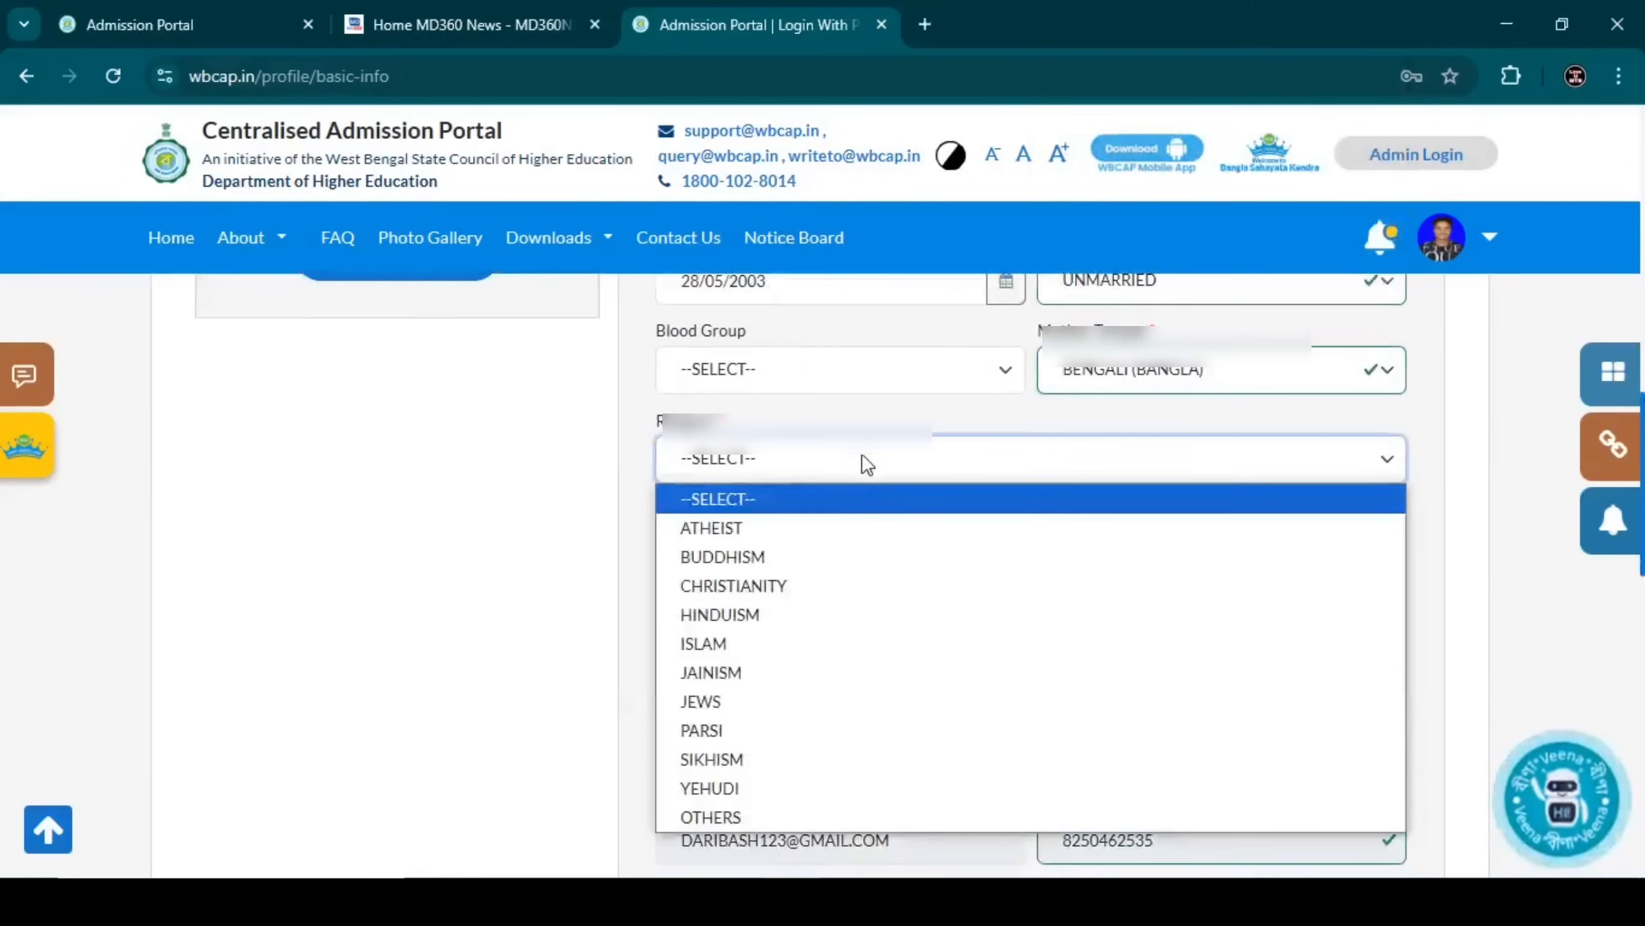
click(732, 645)
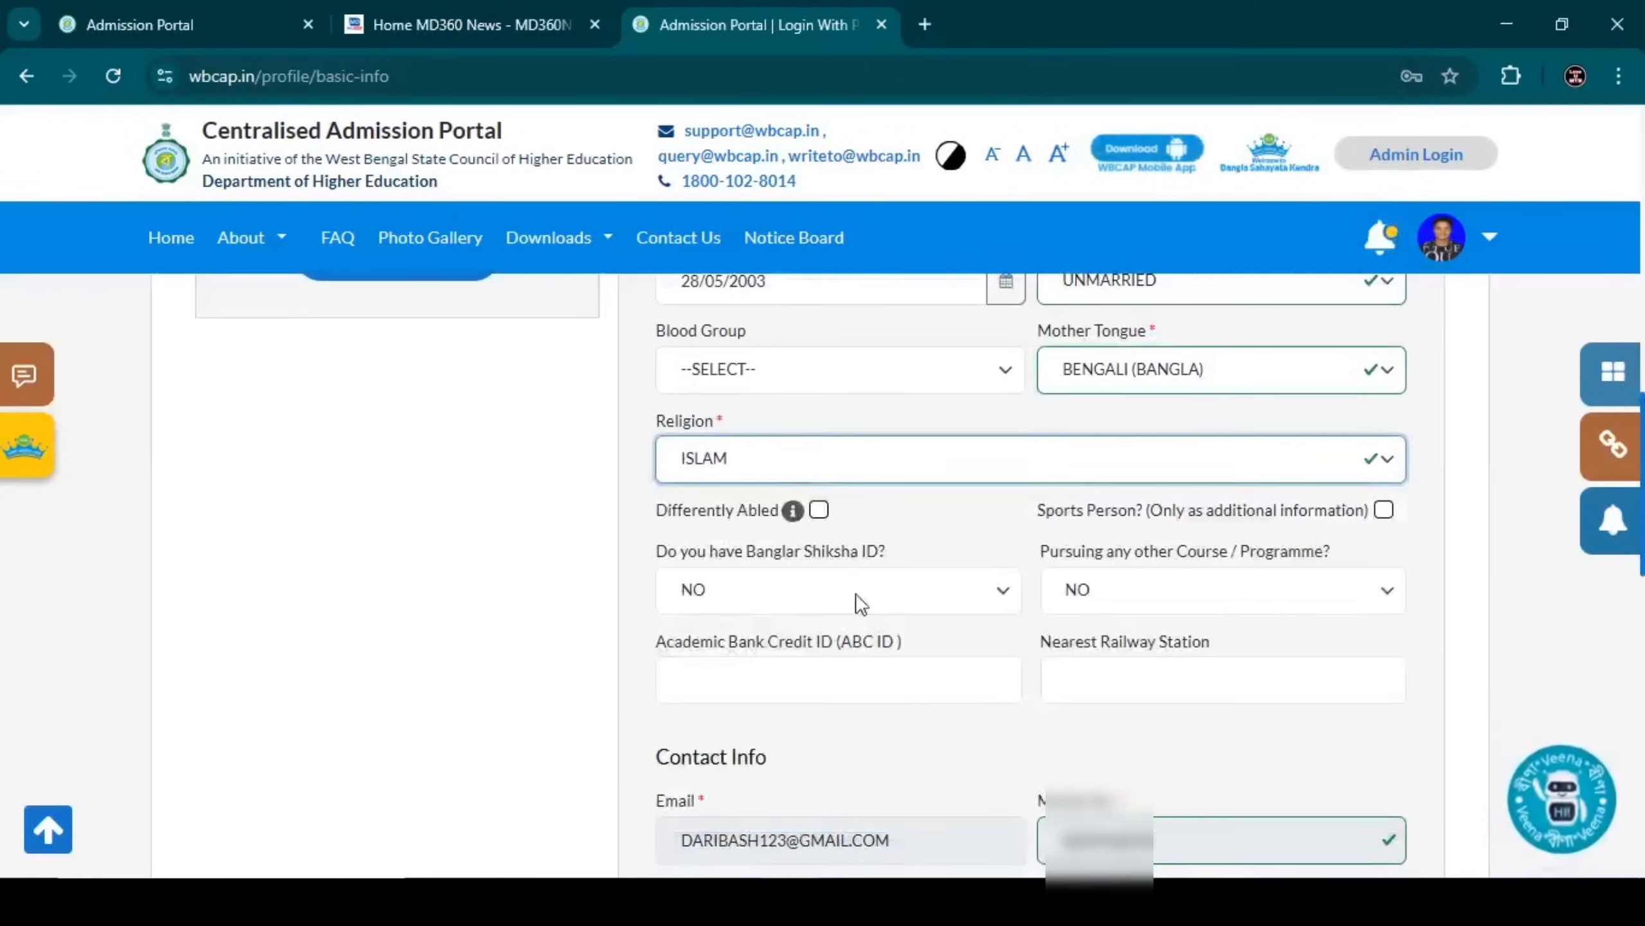
scroll(889, 470, down, 2)
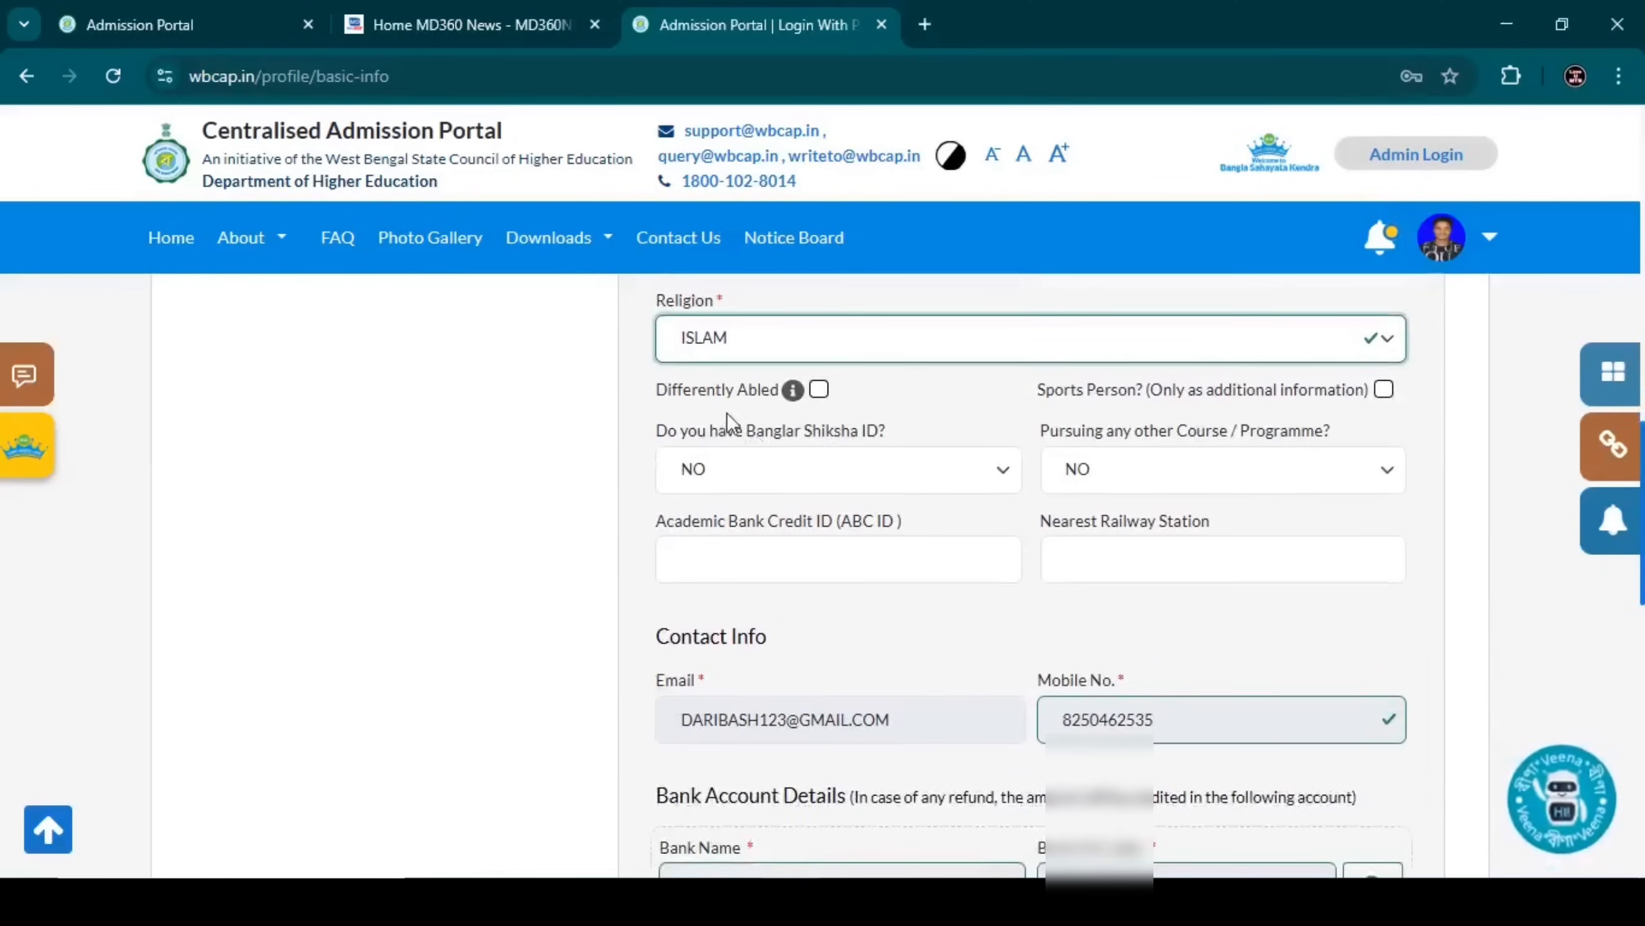
click(819, 390)
click(783, 483)
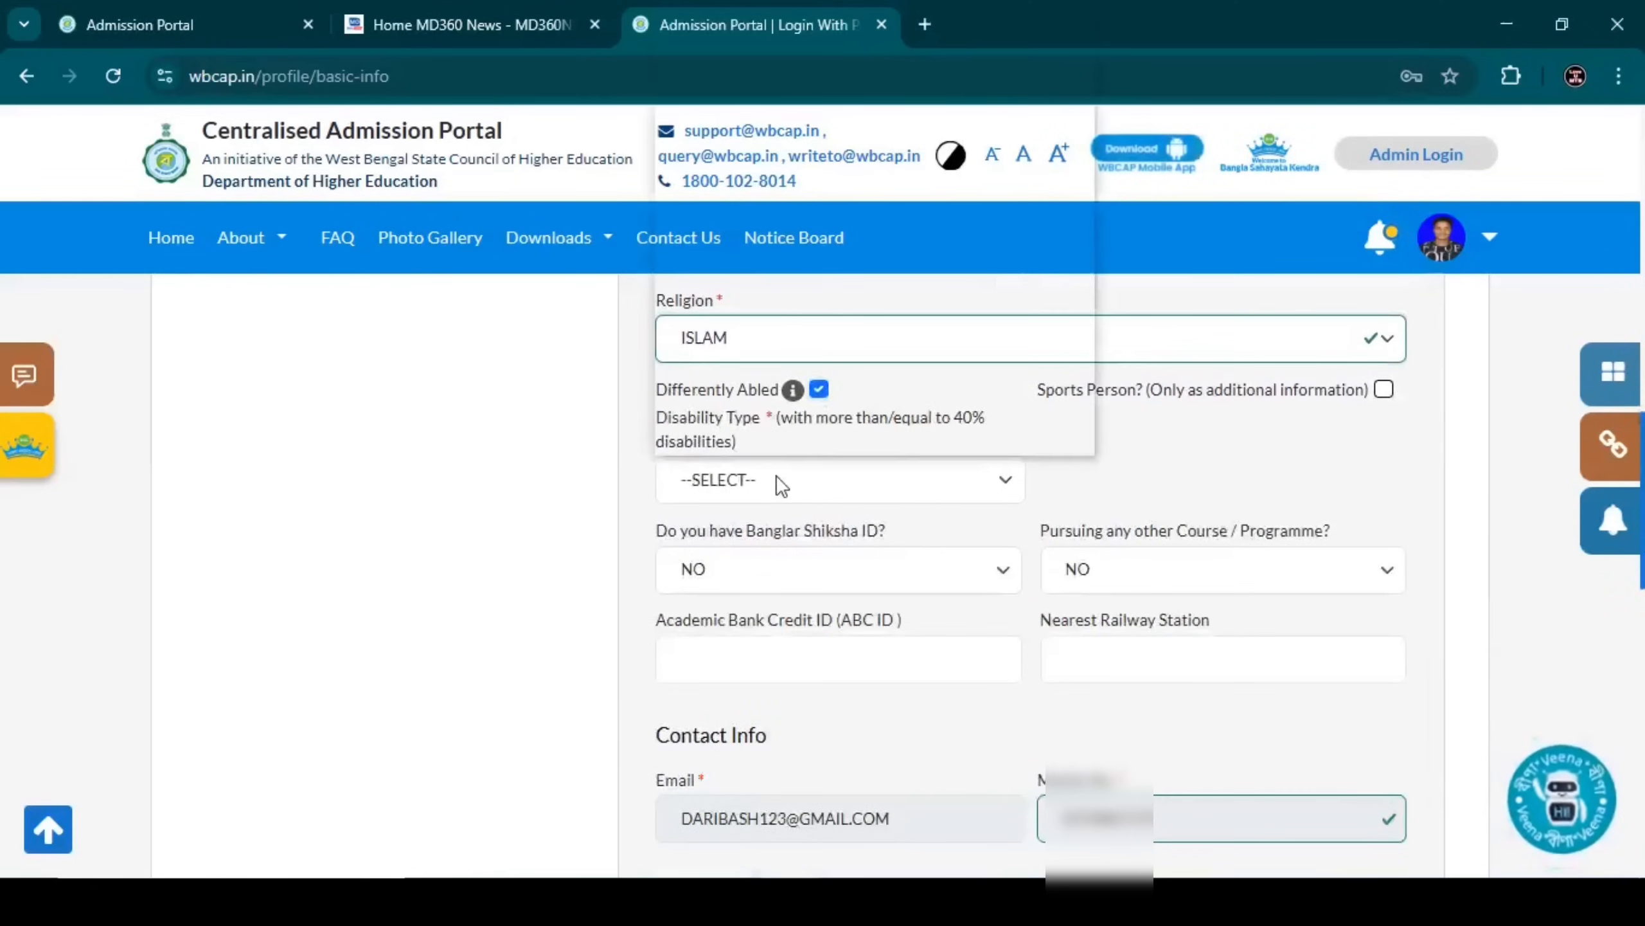
click(768, 153)
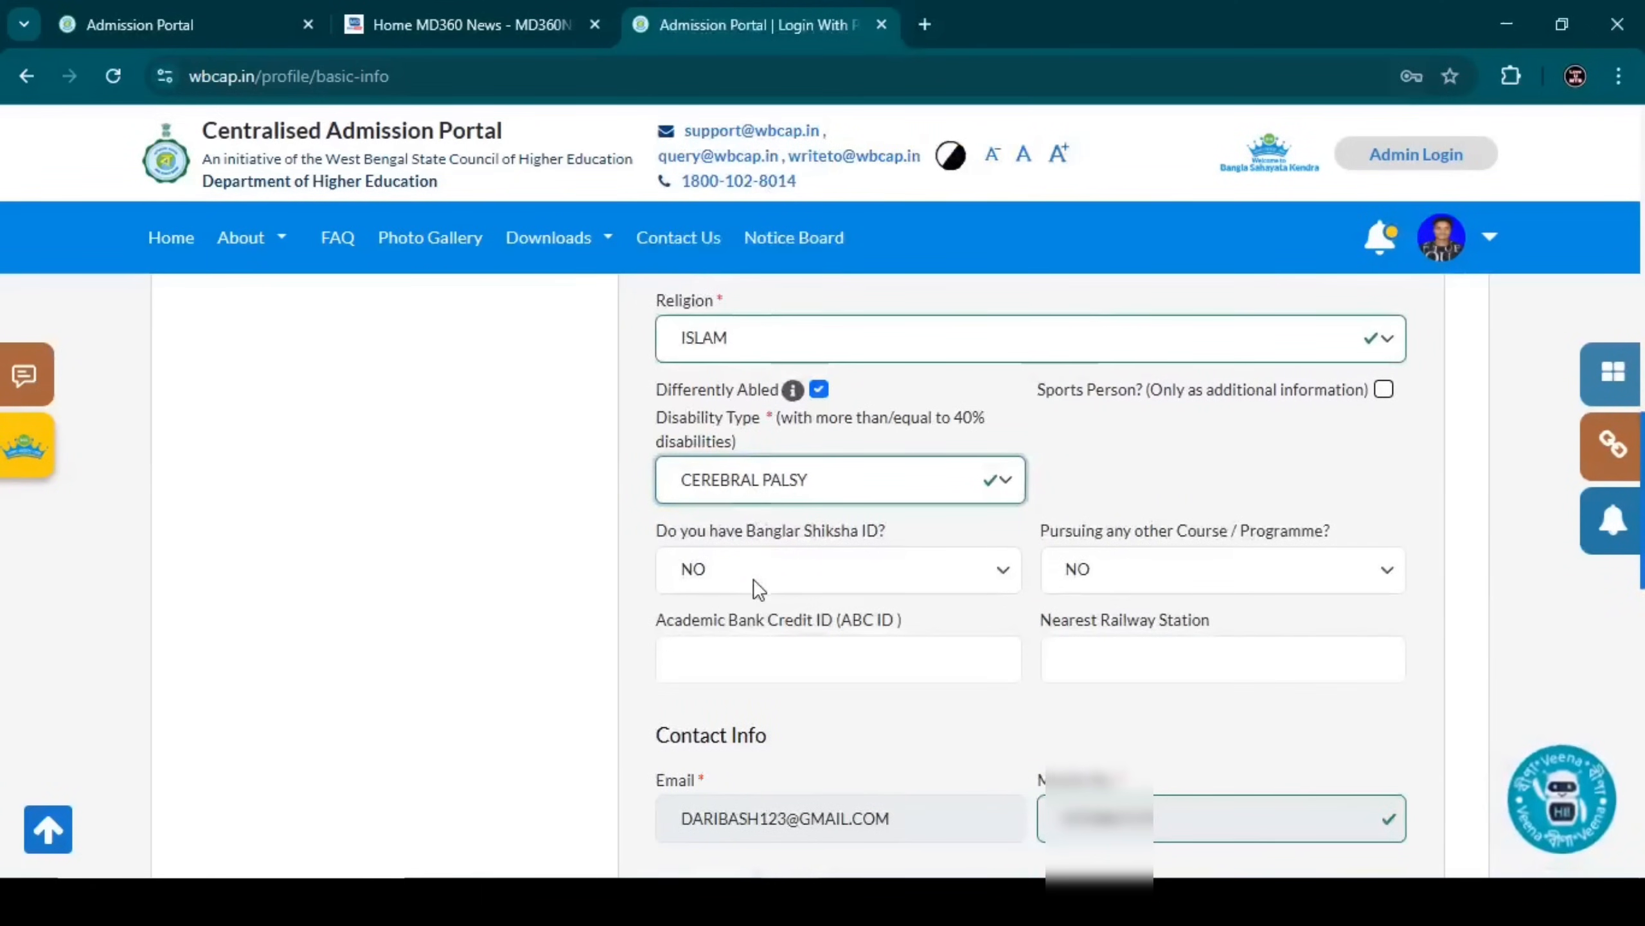
click(784, 580)
click(791, 483)
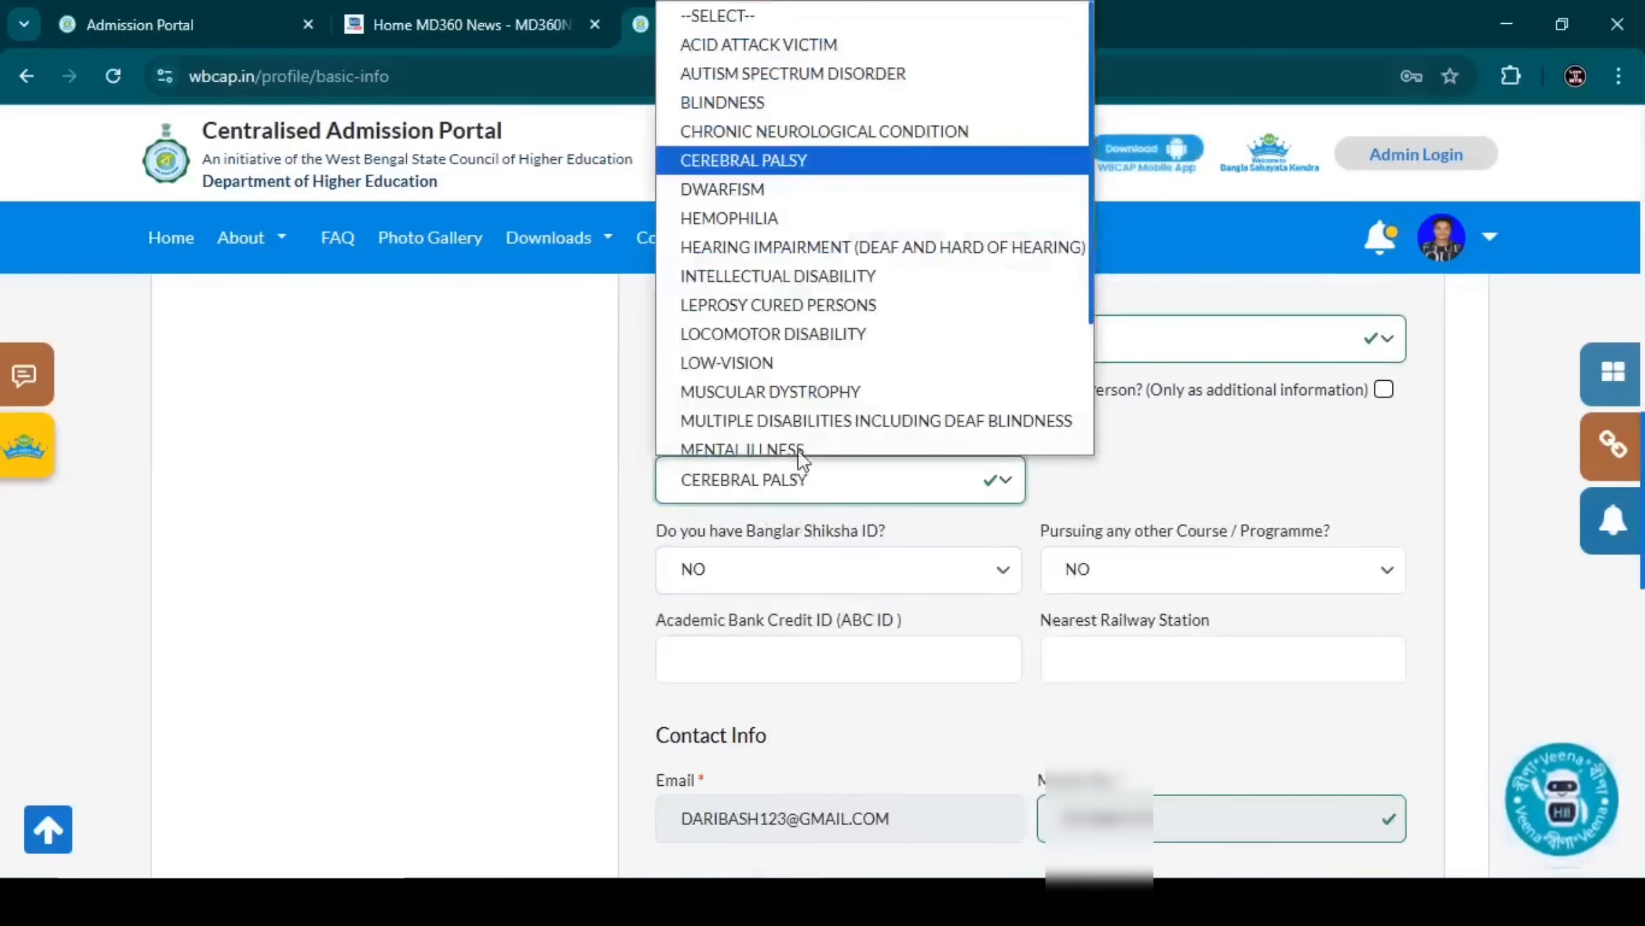
click(763, 208)
click(819, 389)
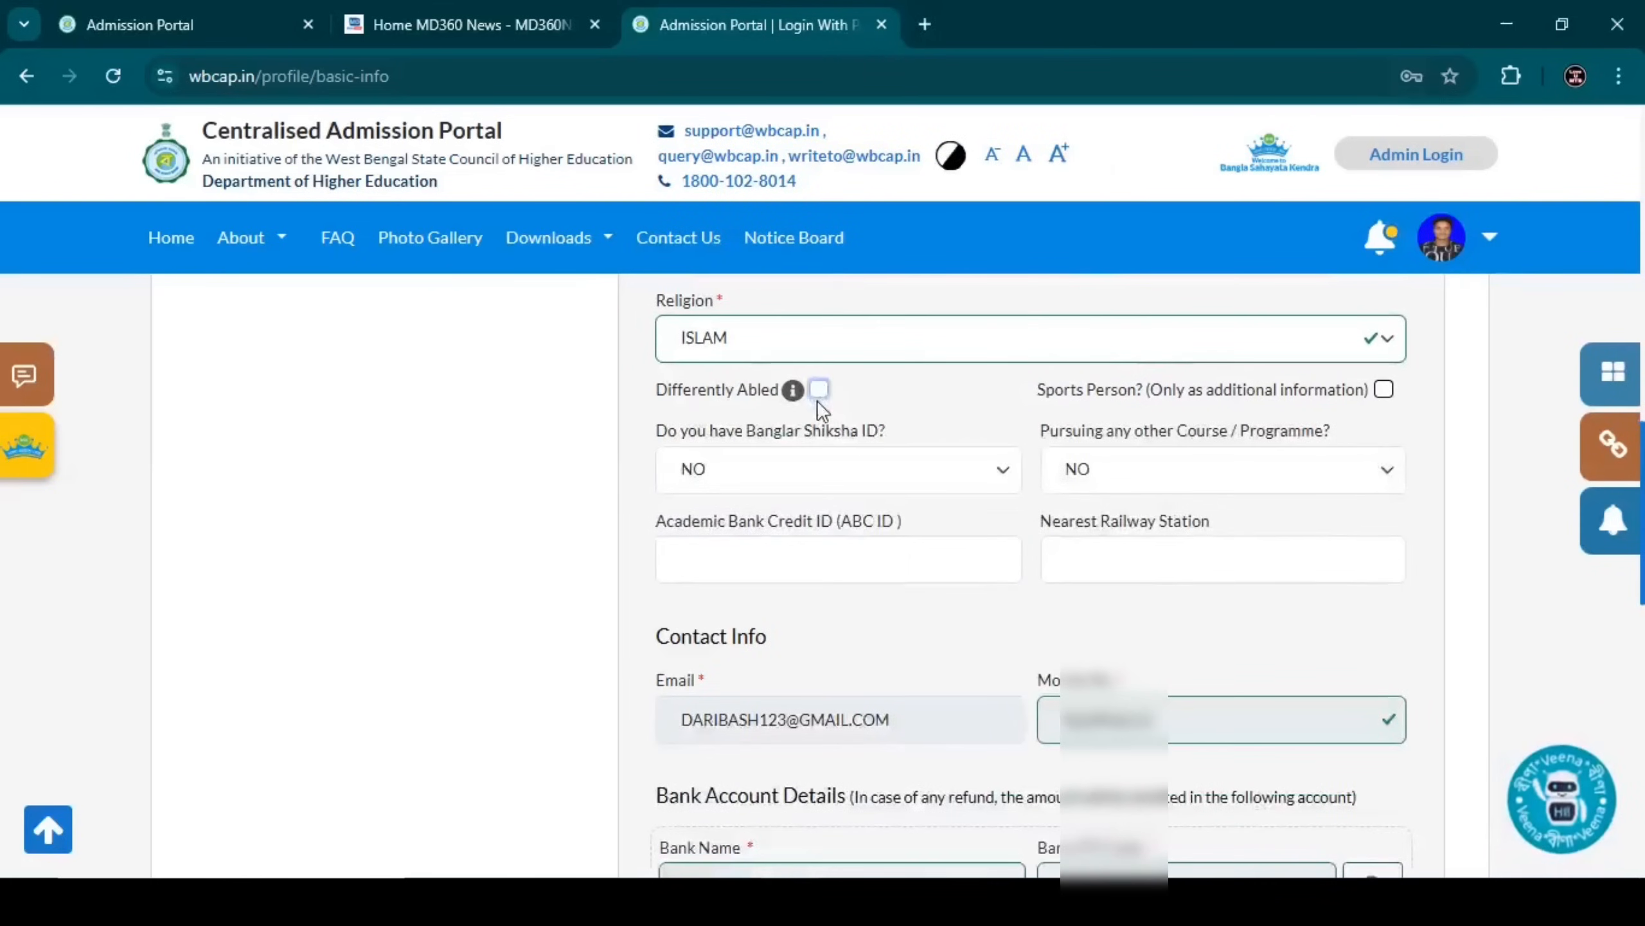
click(1383, 390)
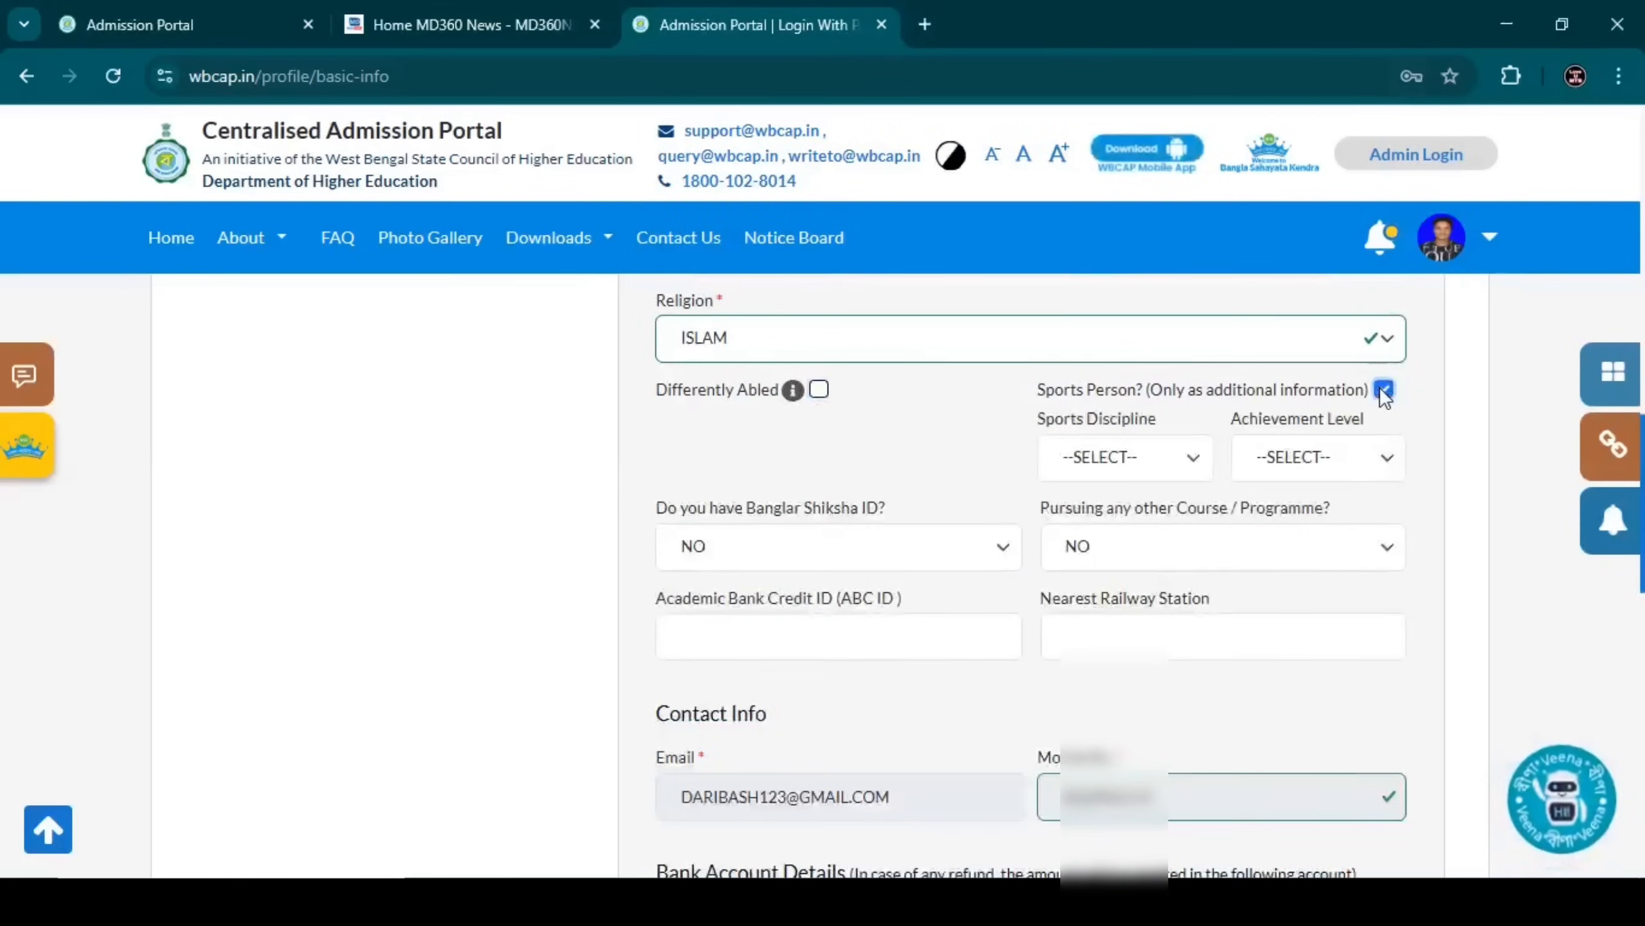
click(1184, 459)
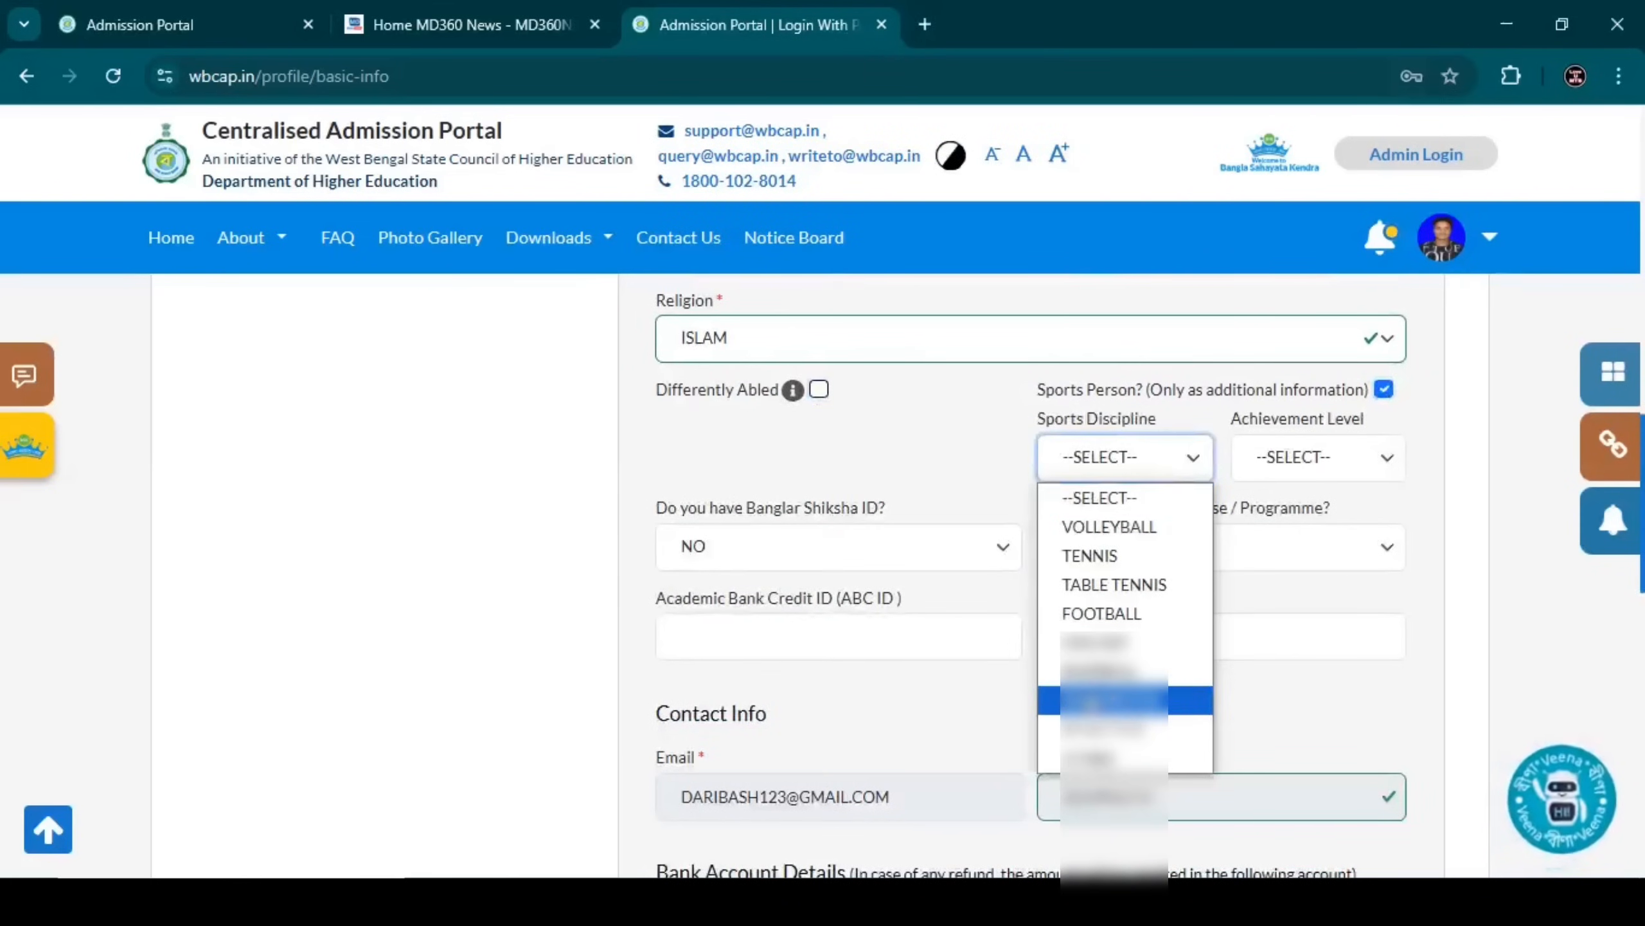
click(1192, 669)
click(1309, 458)
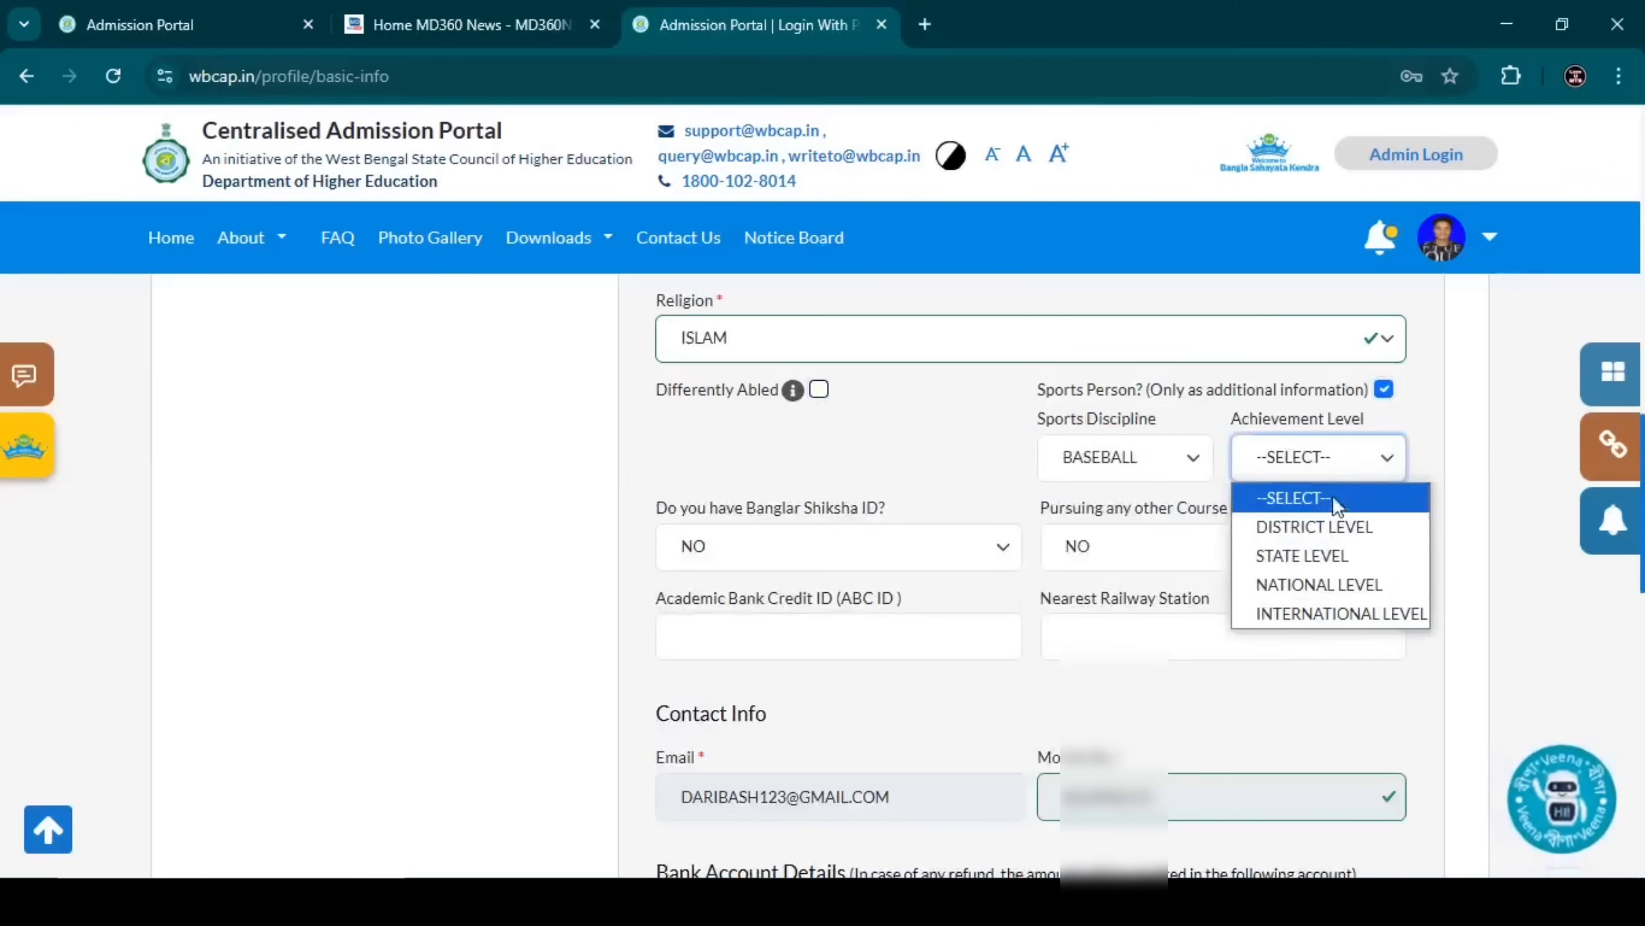
click(1360, 463)
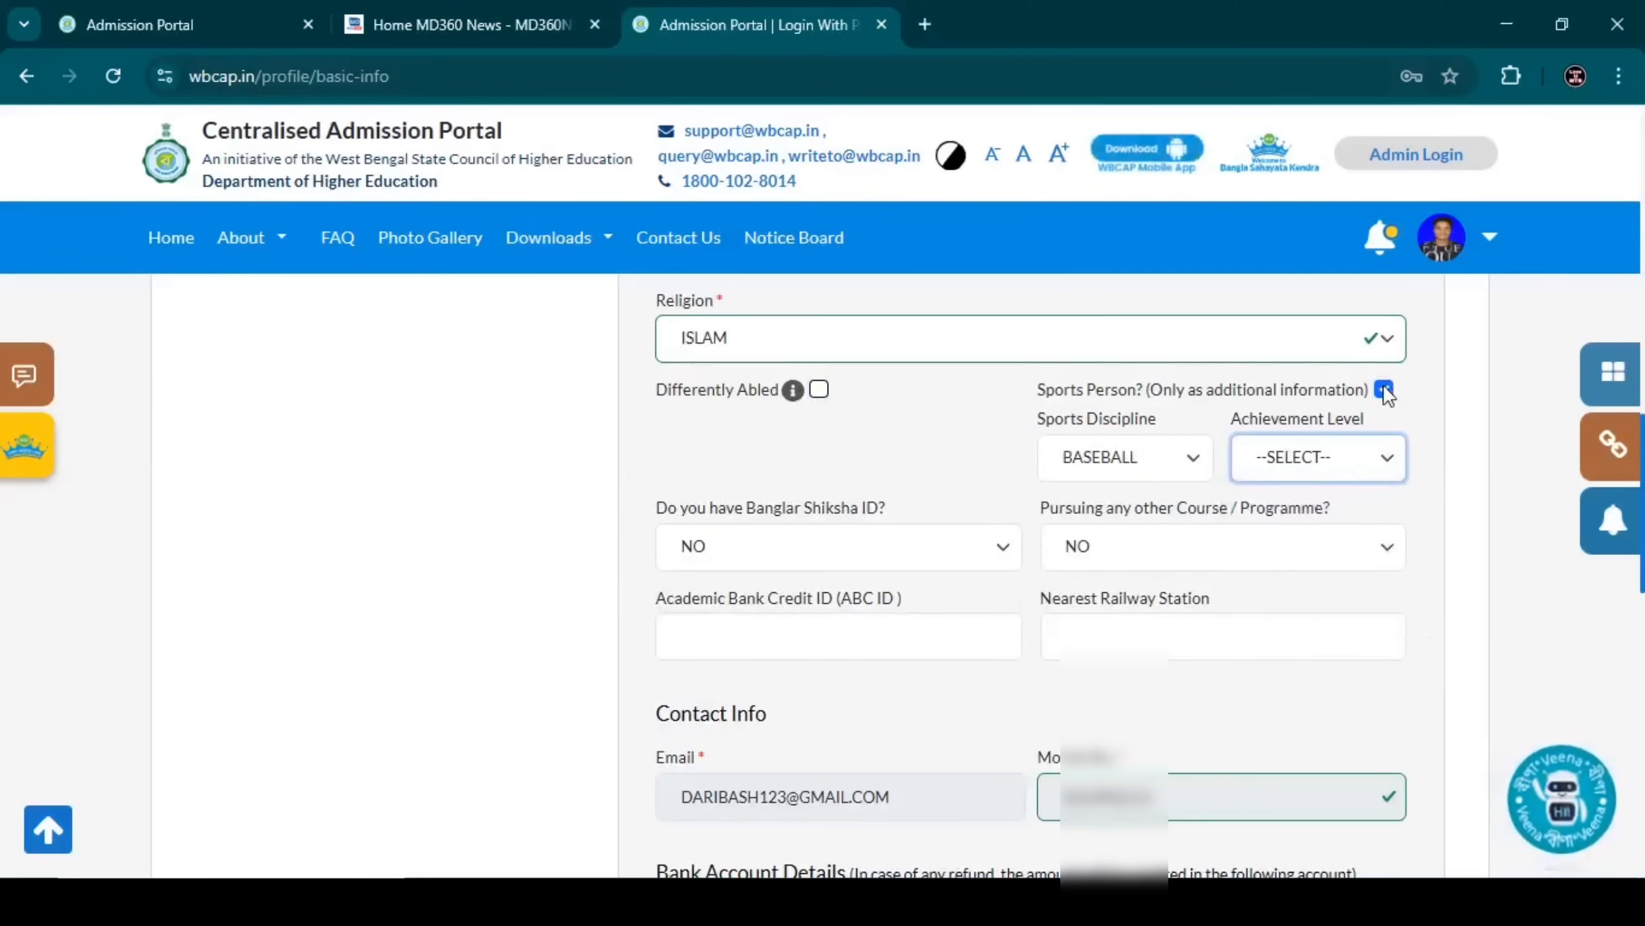
click(1384, 390)
- Set the Banglar Shiksha ID question back to NO after briefly selecting YES
click(765, 467)
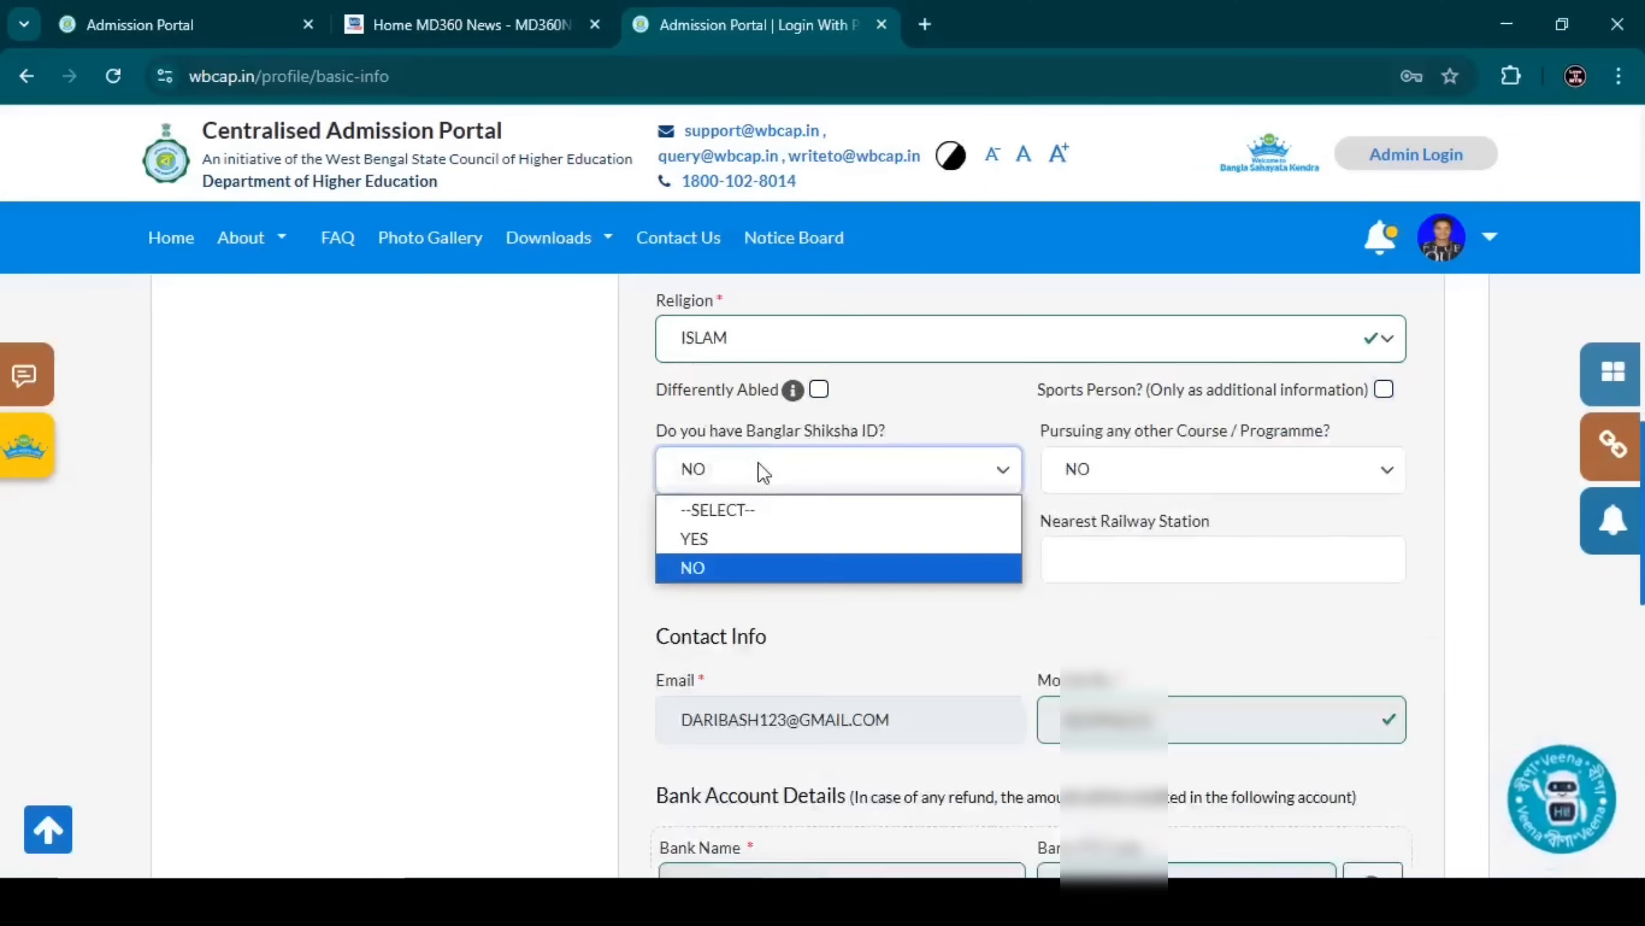
click(724, 547)
click(1045, 463)
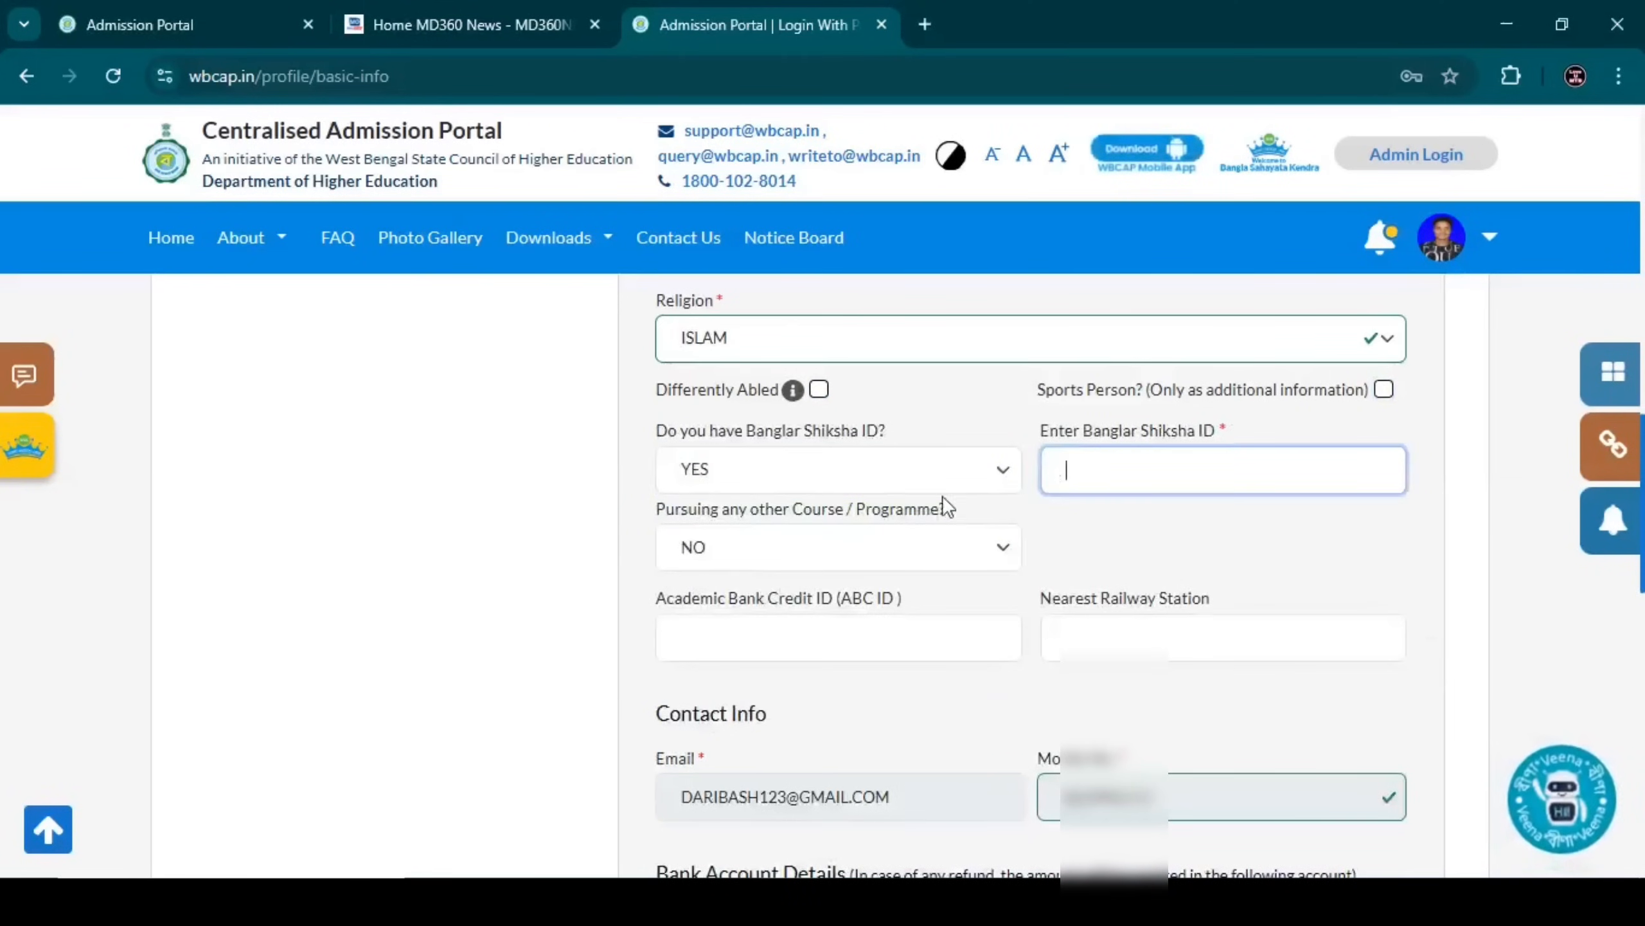
click(798, 476)
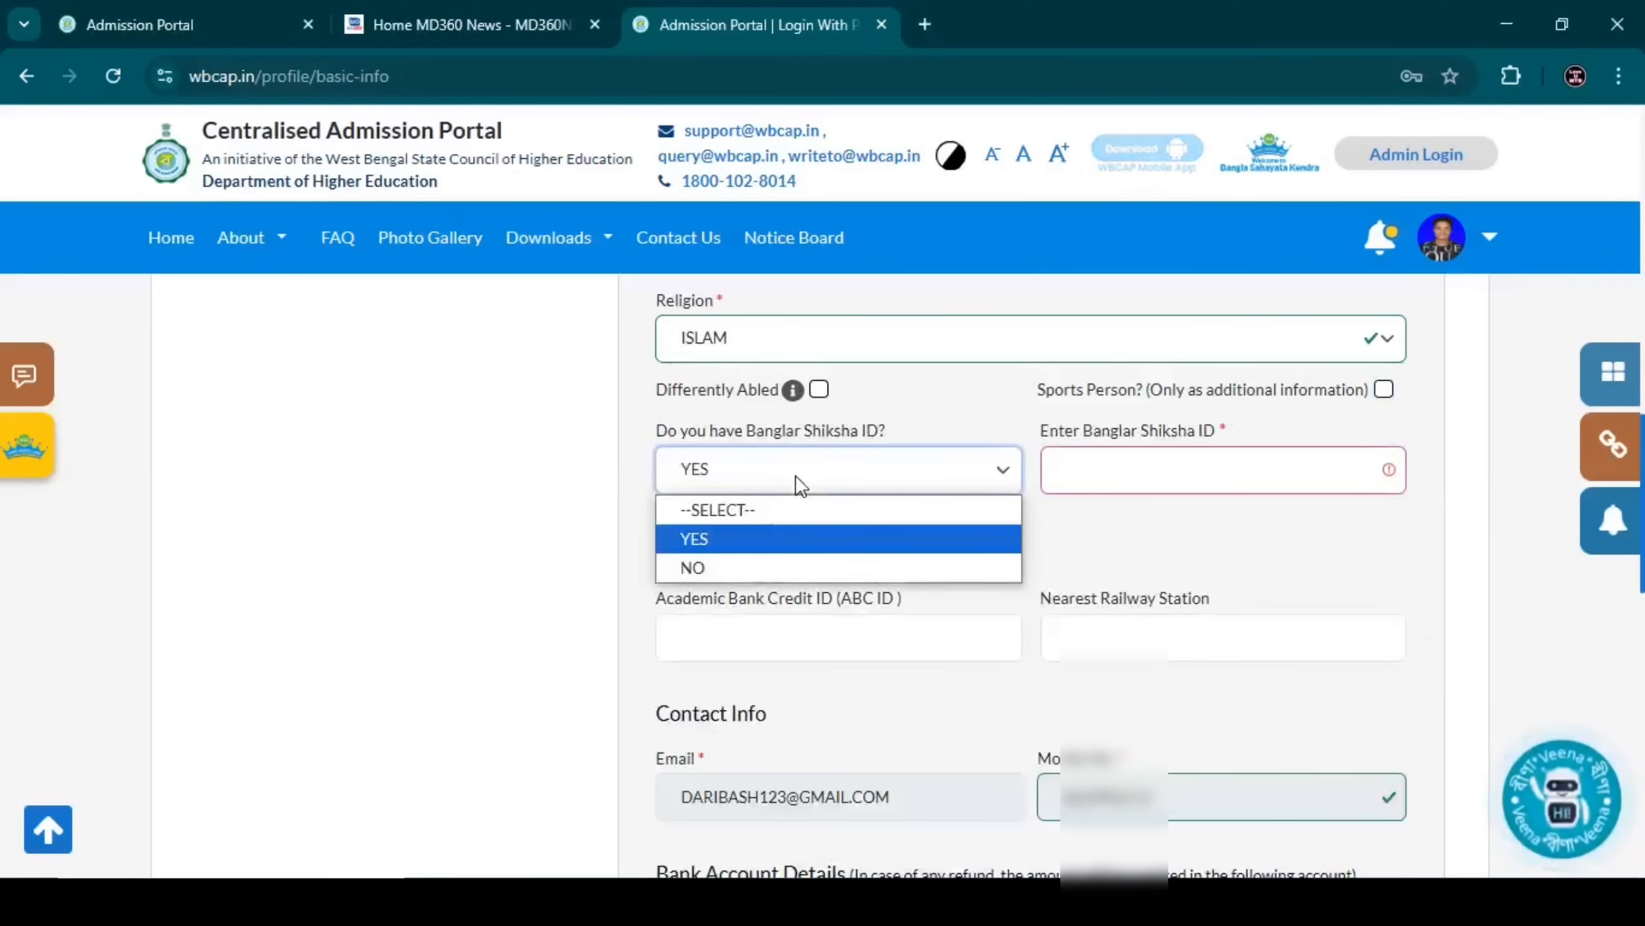
click(751, 567)
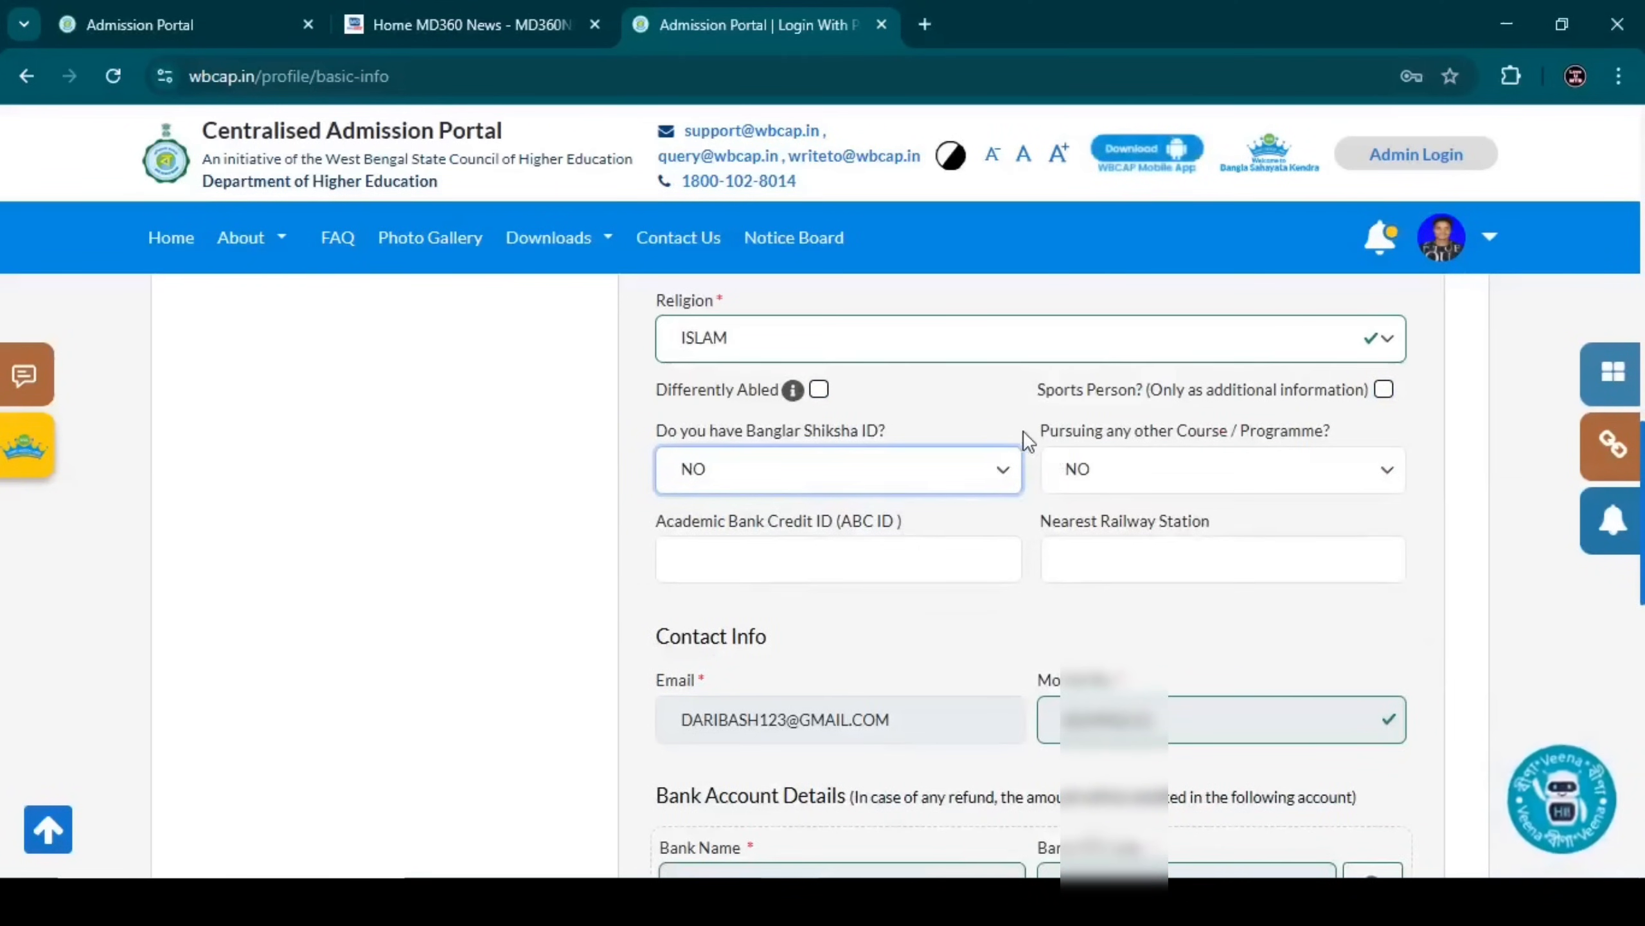
- Answer NO to pursuing another course, after reviewing the course and institution fields YES reveals
drag(1032, 428, 1333, 436)
click(1332, 432)
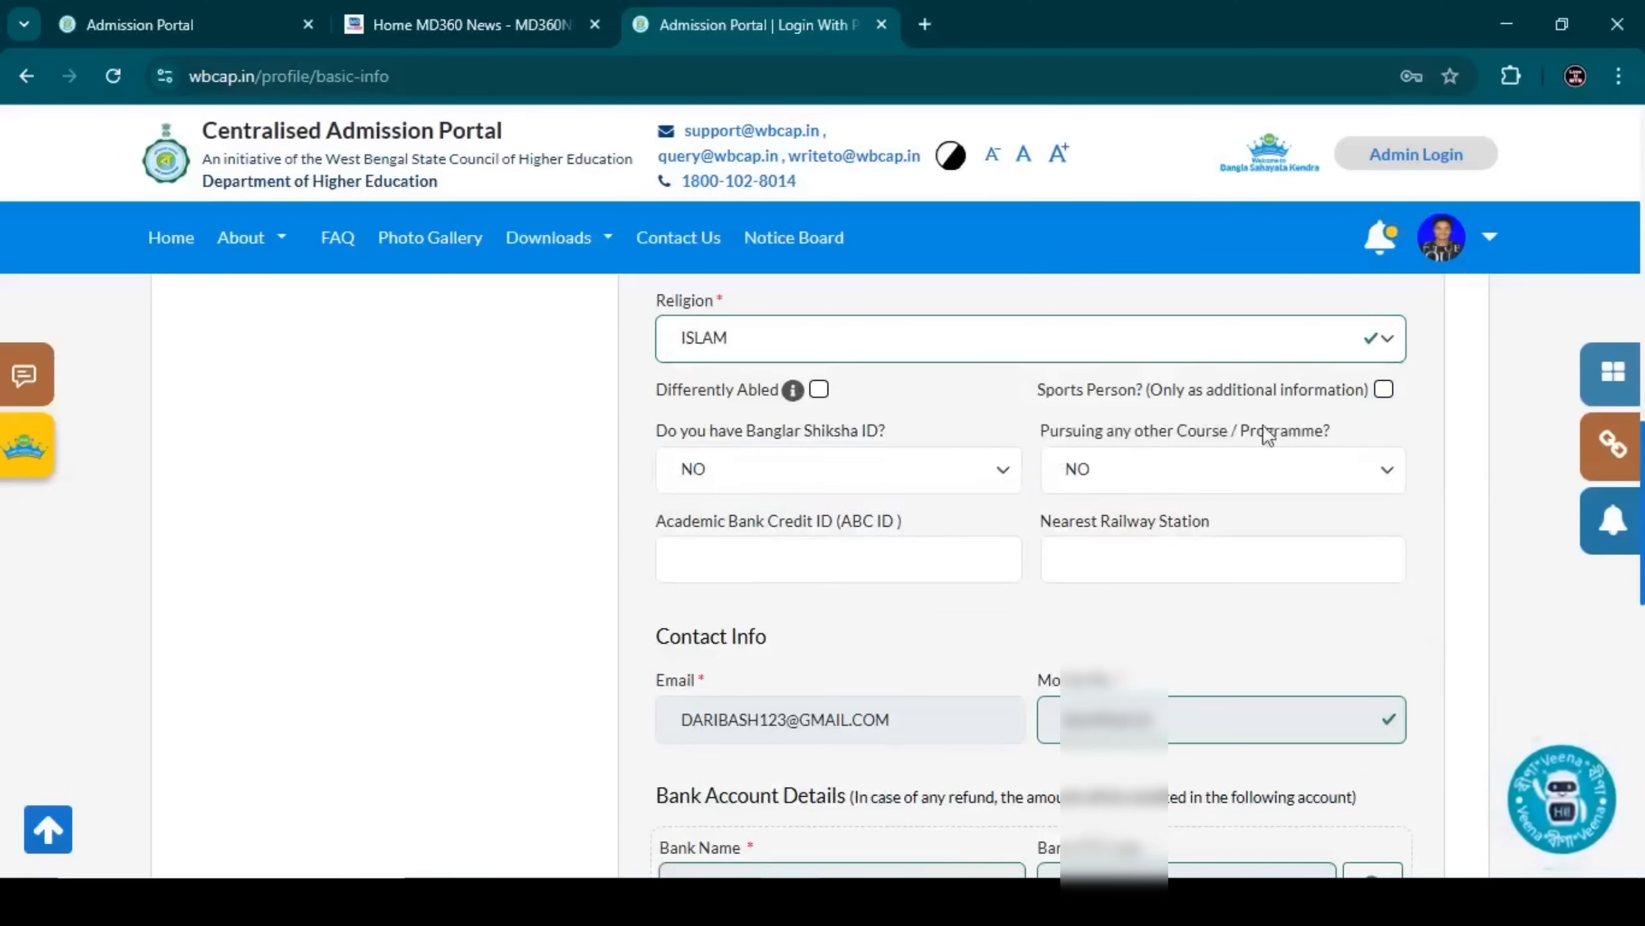
drag(1036, 430, 1344, 434)
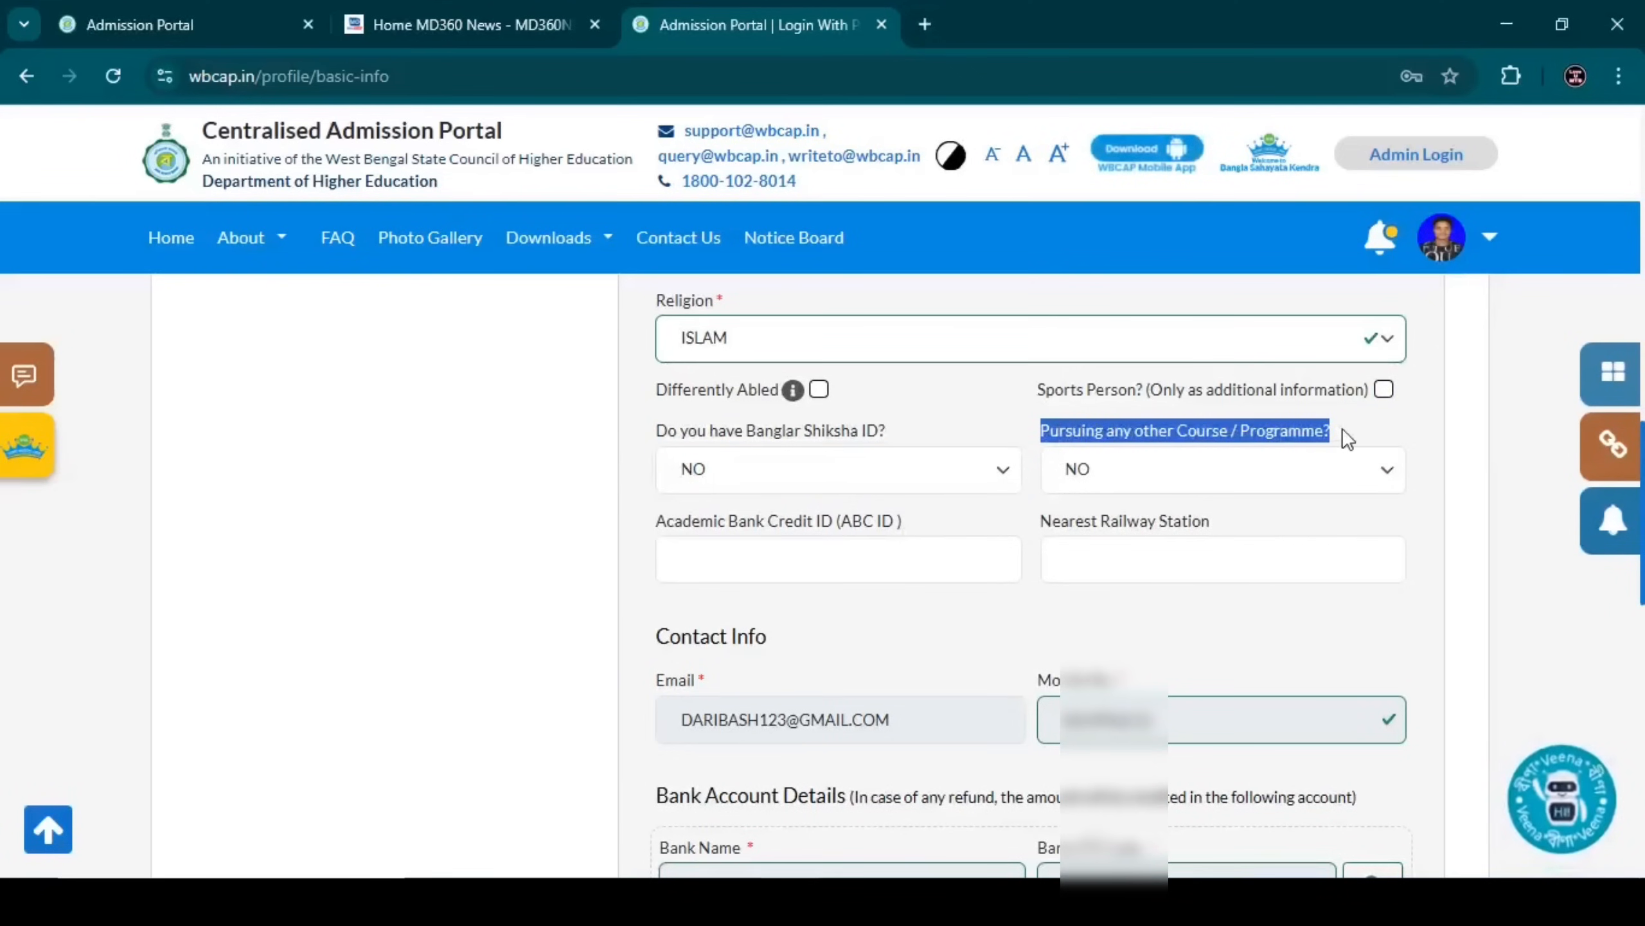
click(1337, 430)
click(1286, 481)
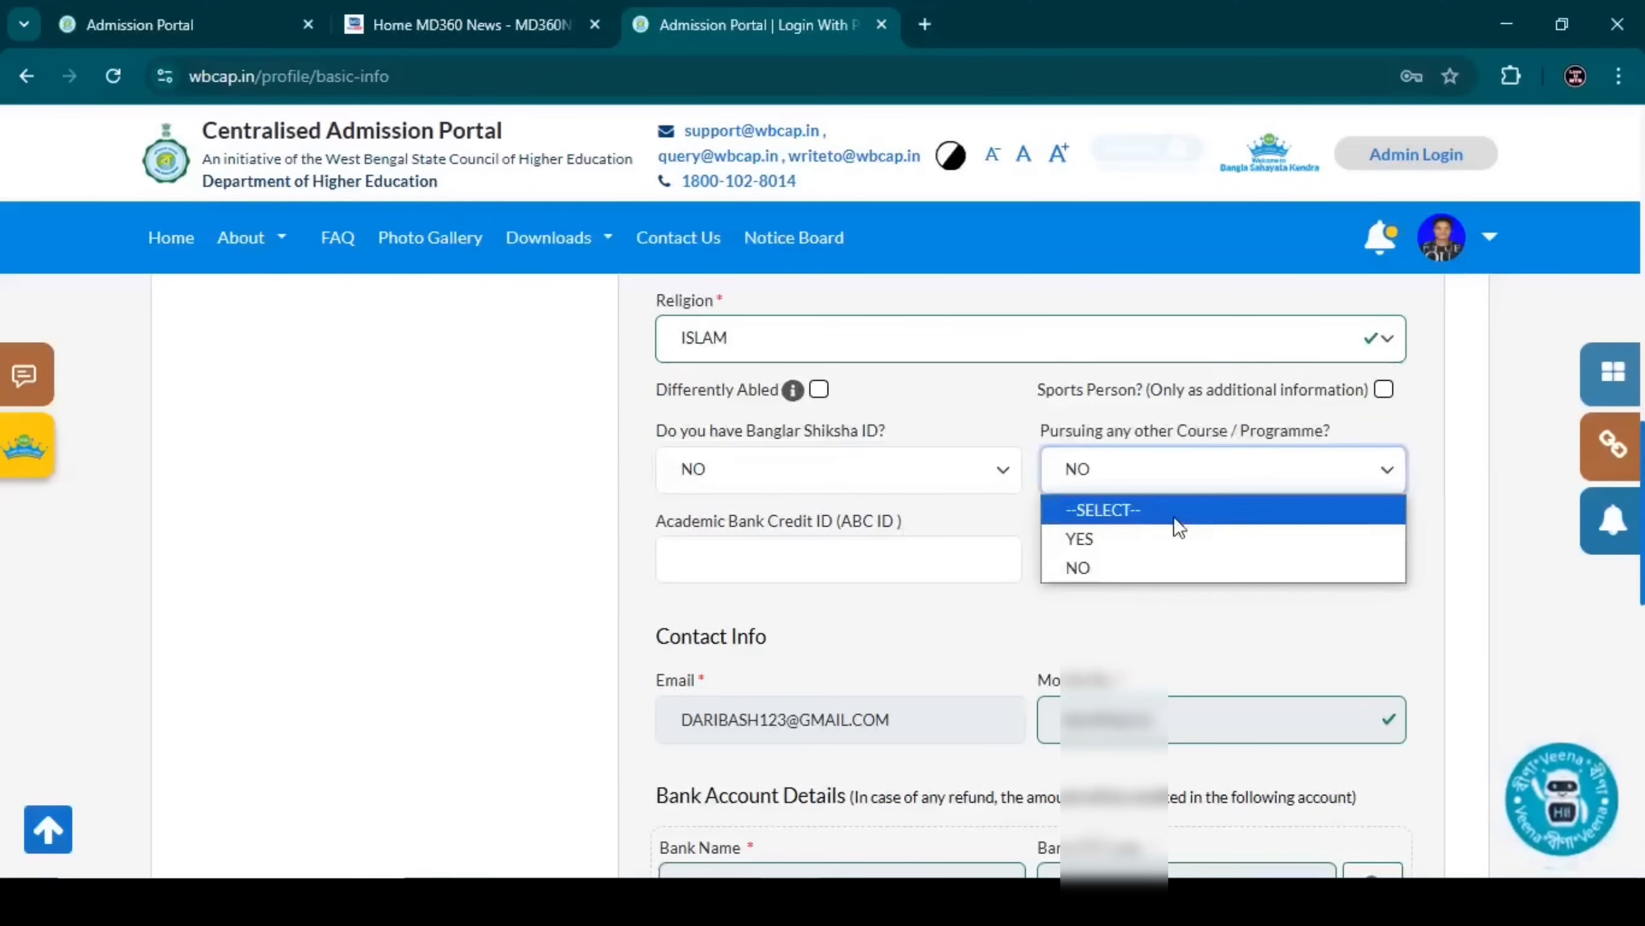
click(1144, 538)
drag(648, 512, 778, 533)
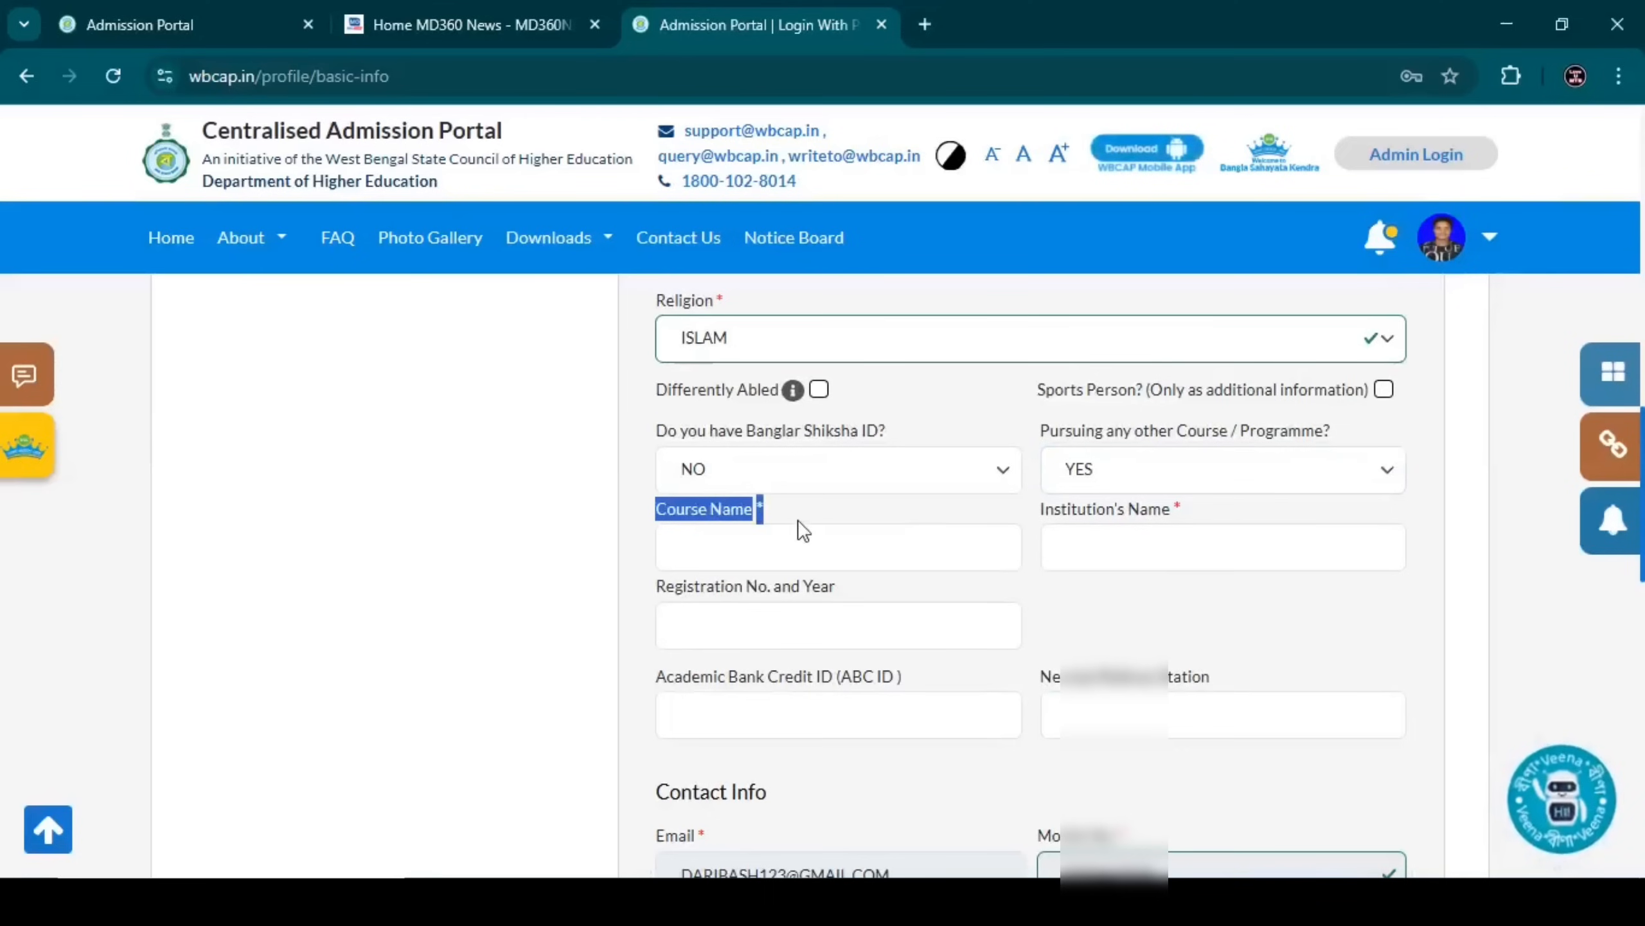
click(975, 528)
drag(1032, 511, 1200, 518)
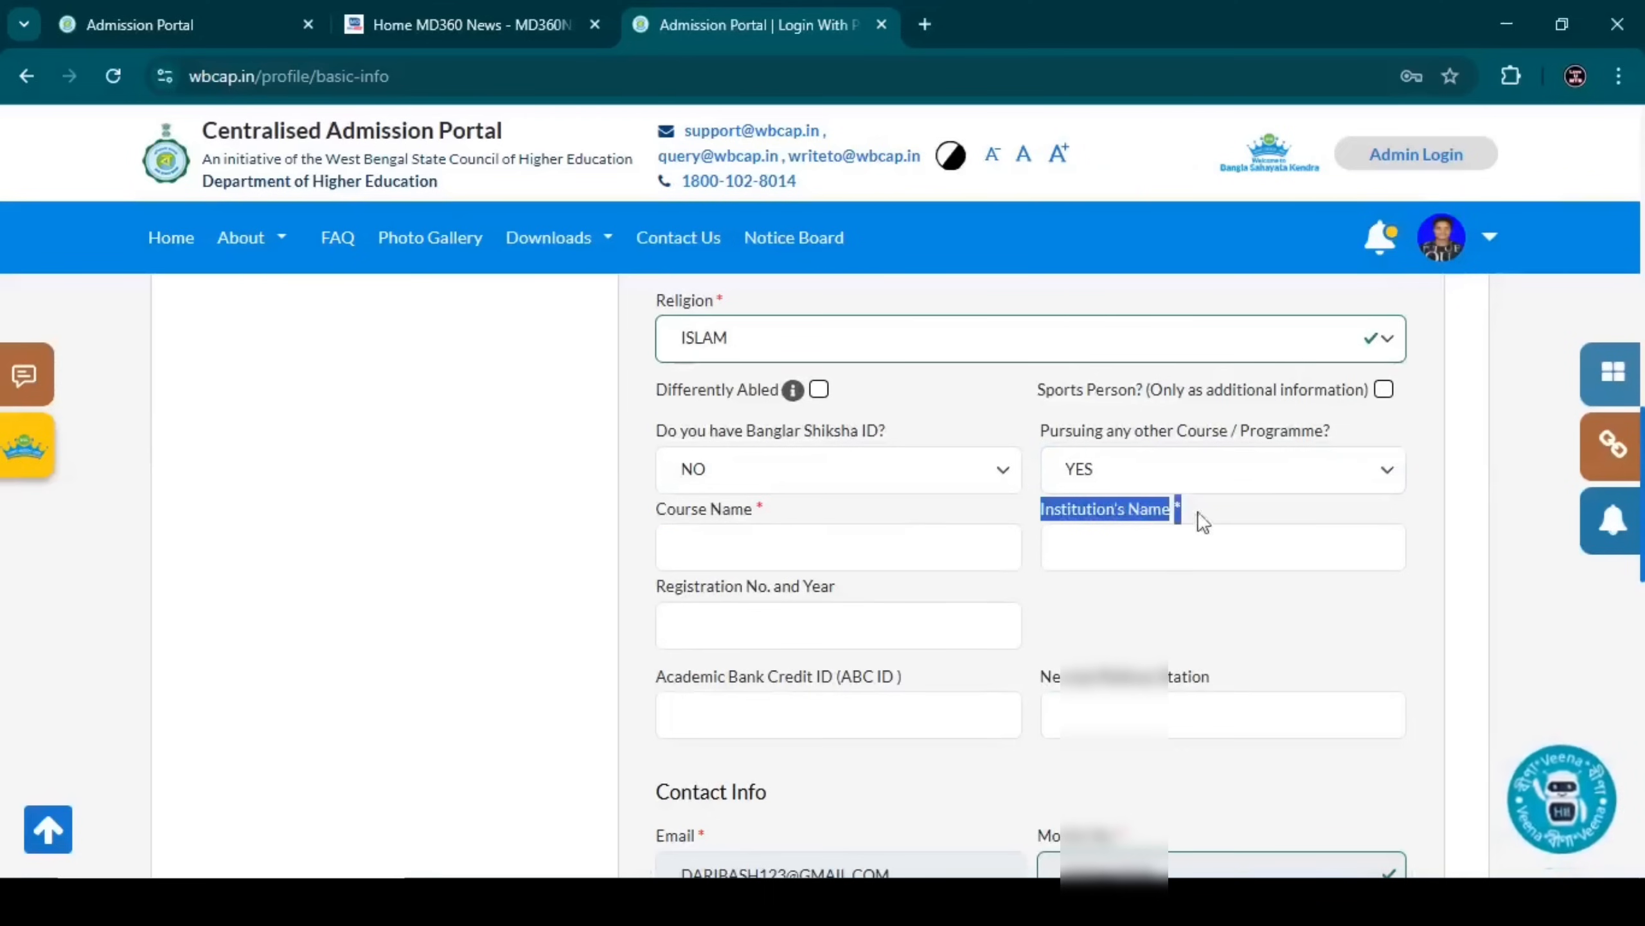
drag(654, 587, 902, 584)
click(901, 585)
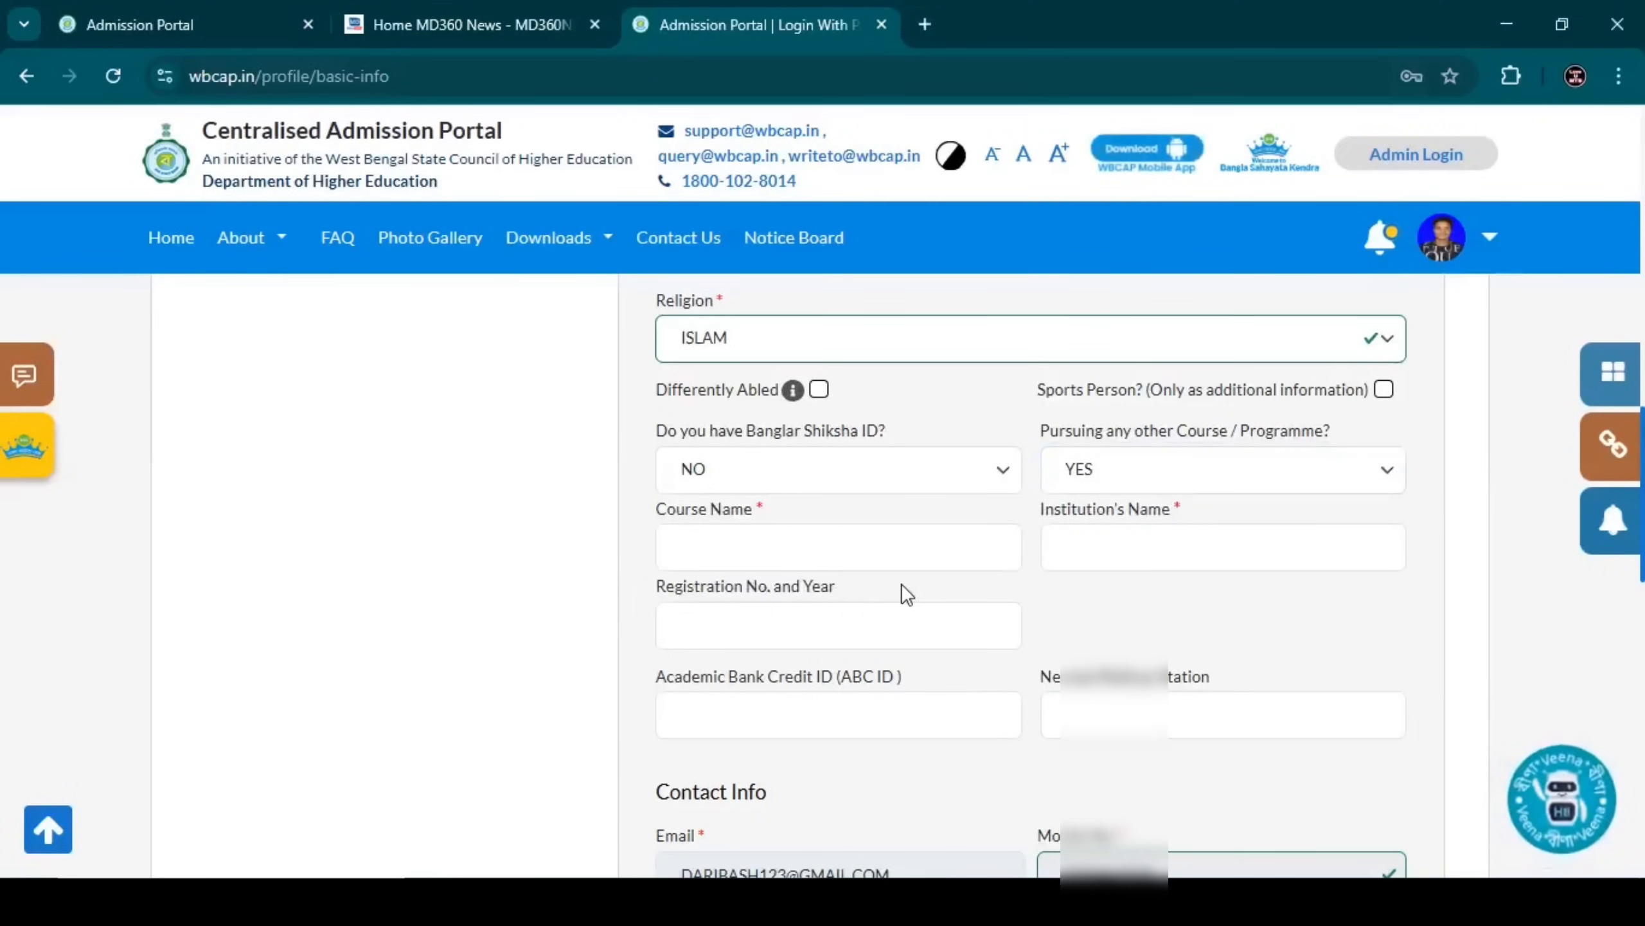
click(1101, 473)
click(1129, 566)
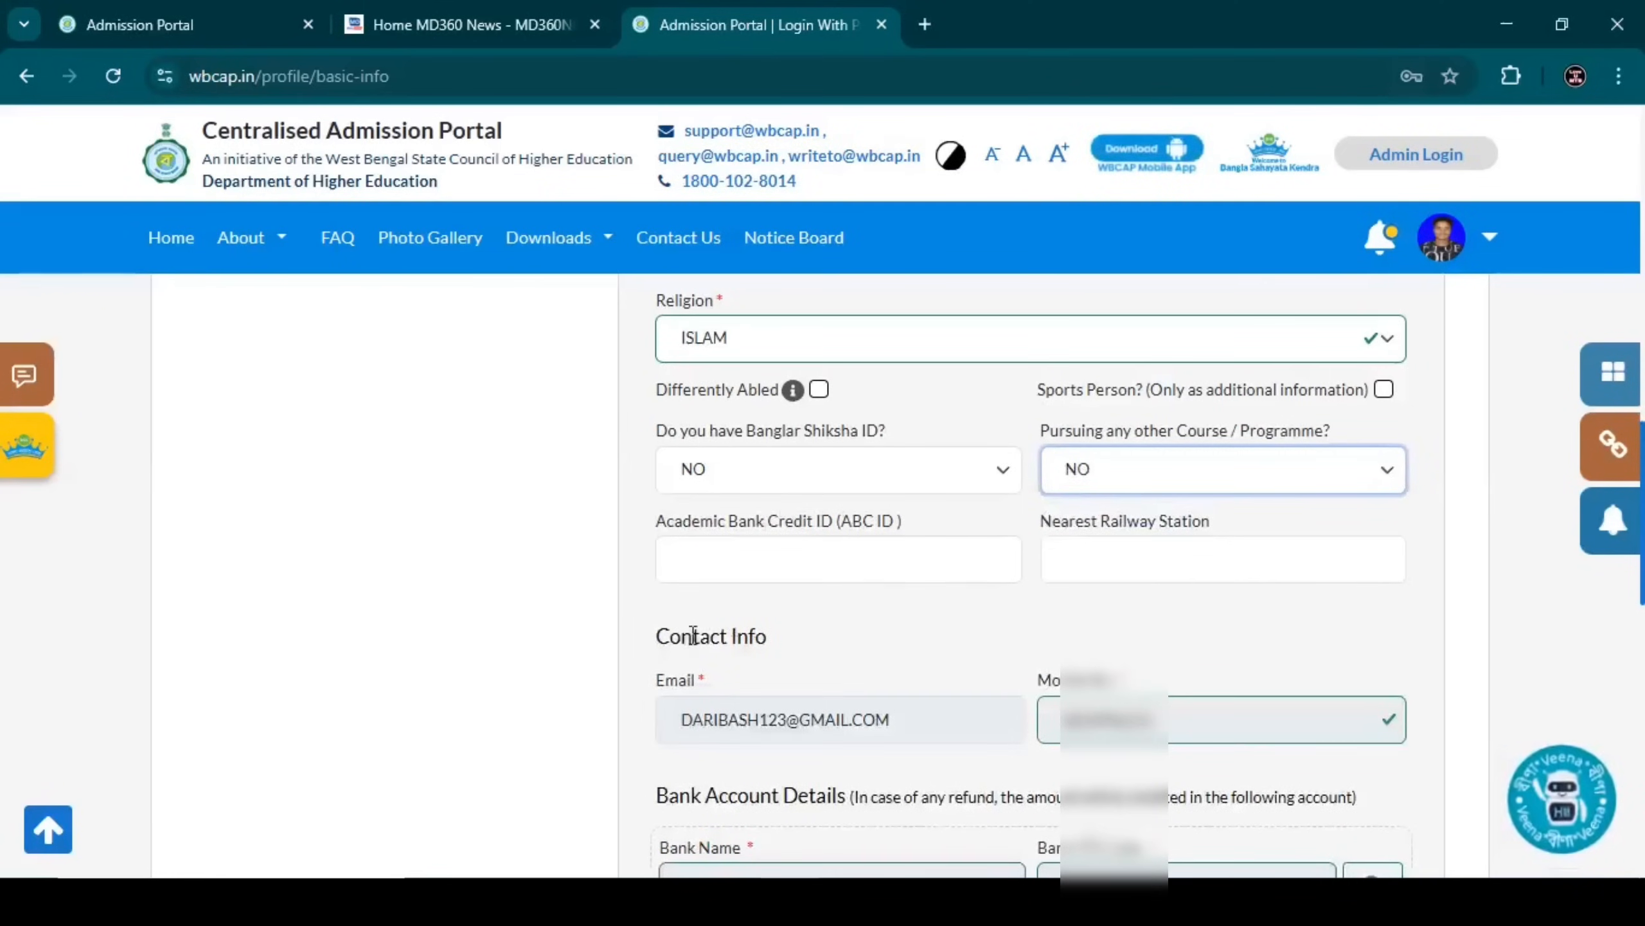
- Review the empty ABC ID and Nearest Railway Station fields before reaching bank details
drag(775, 526, 917, 526)
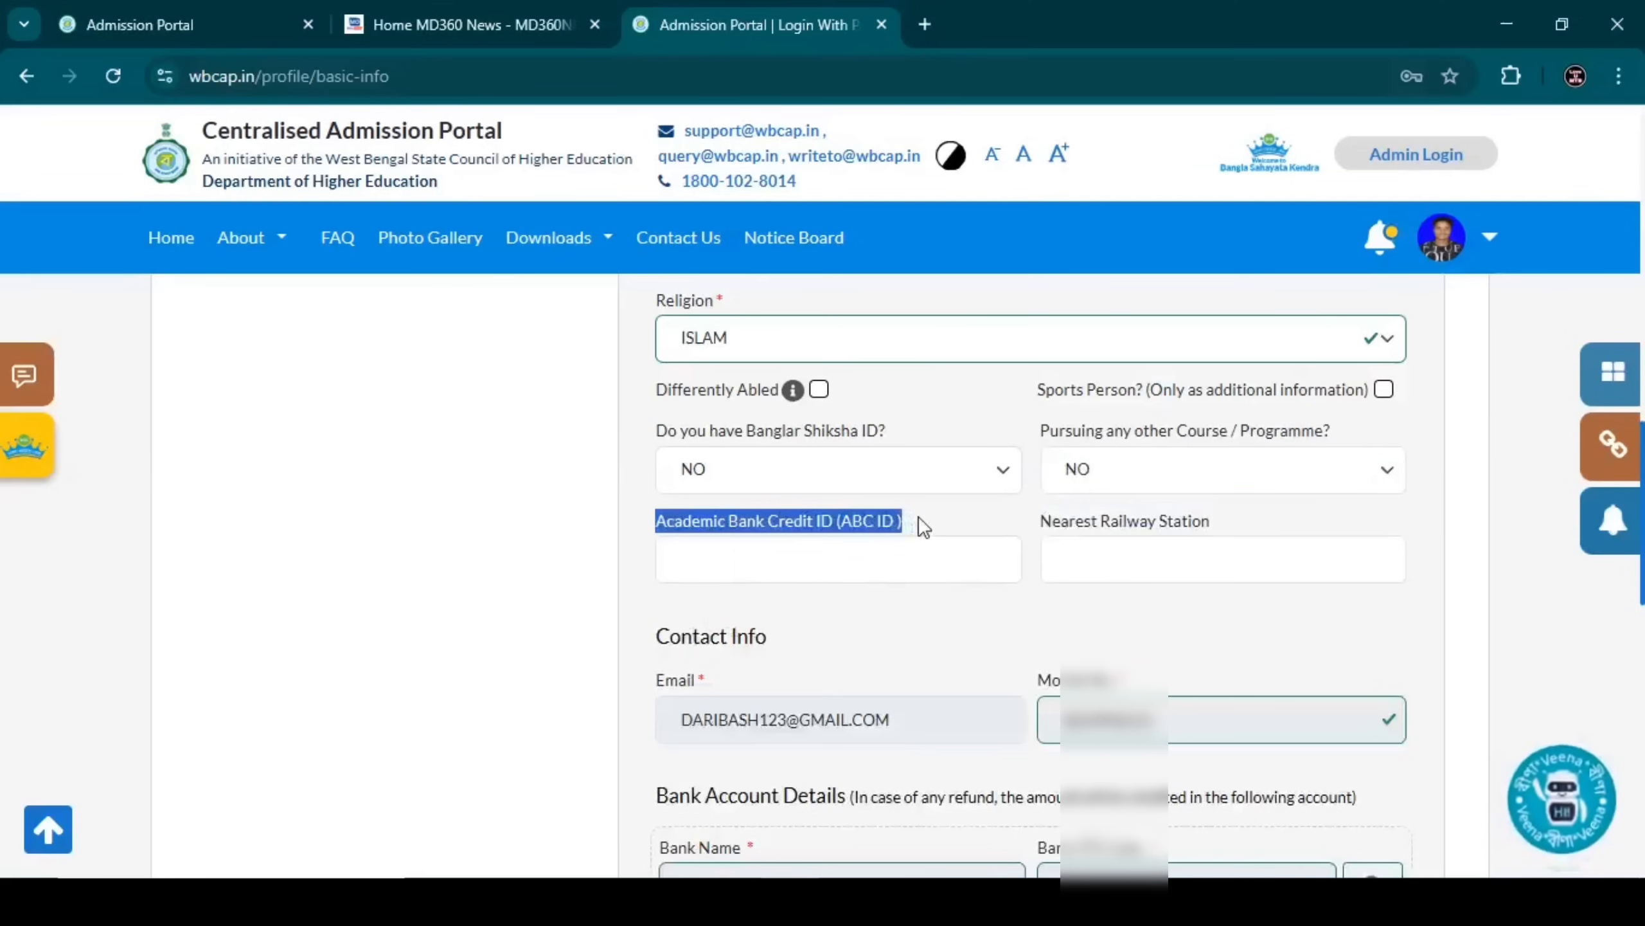
click(844, 544)
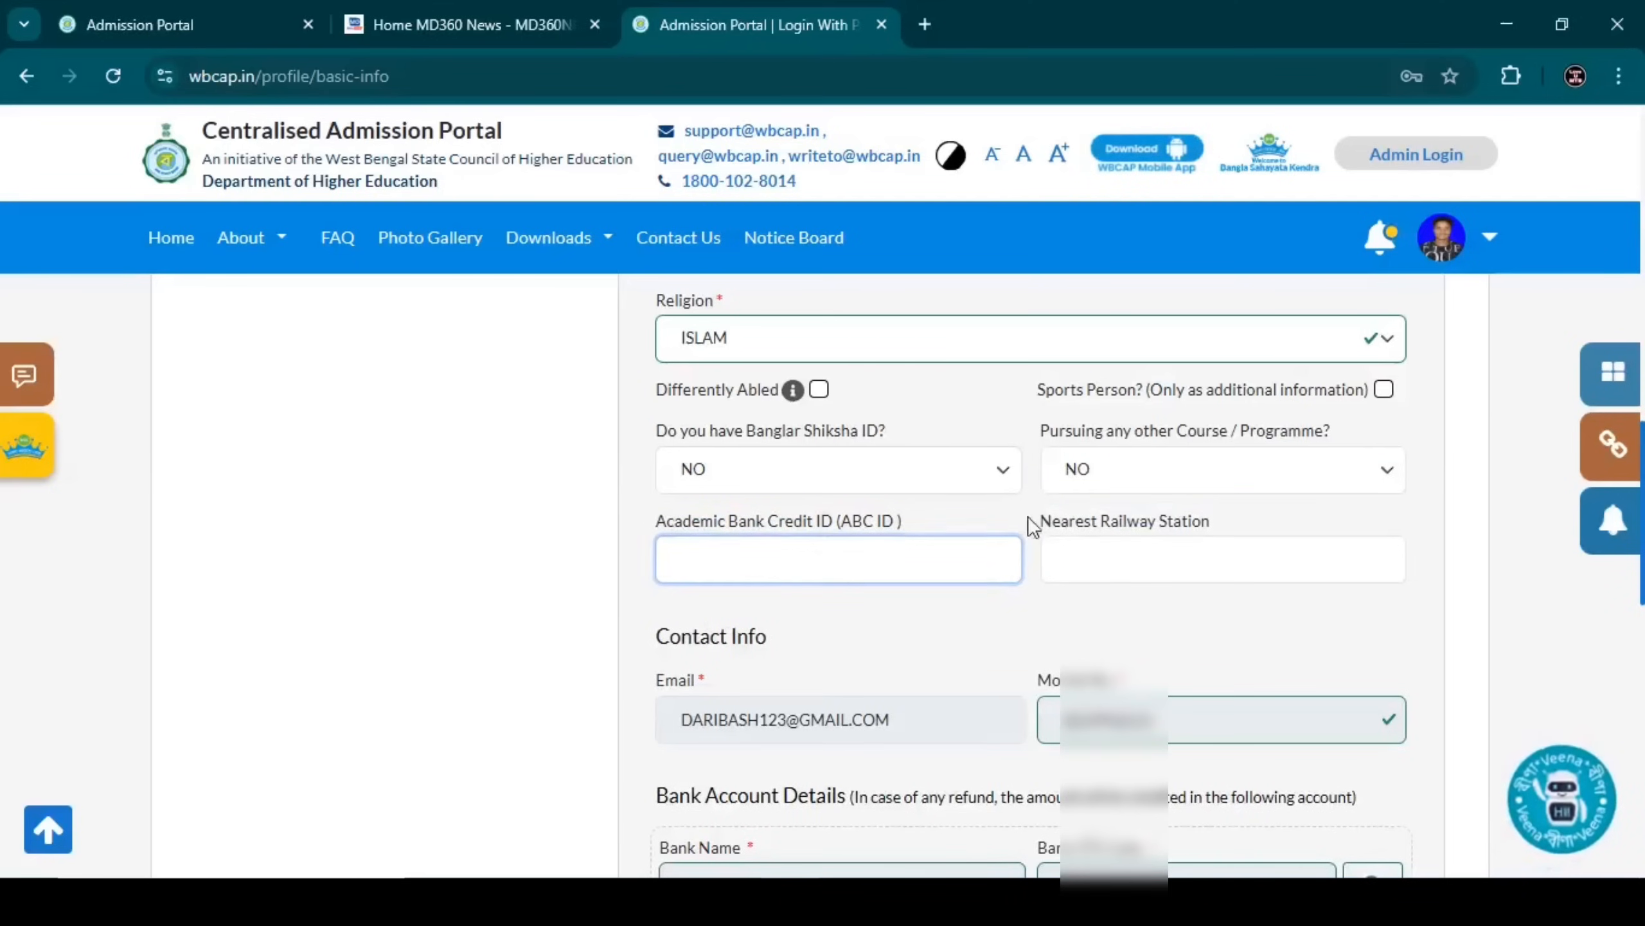
drag(1069, 522, 1212, 510)
click(1212, 511)
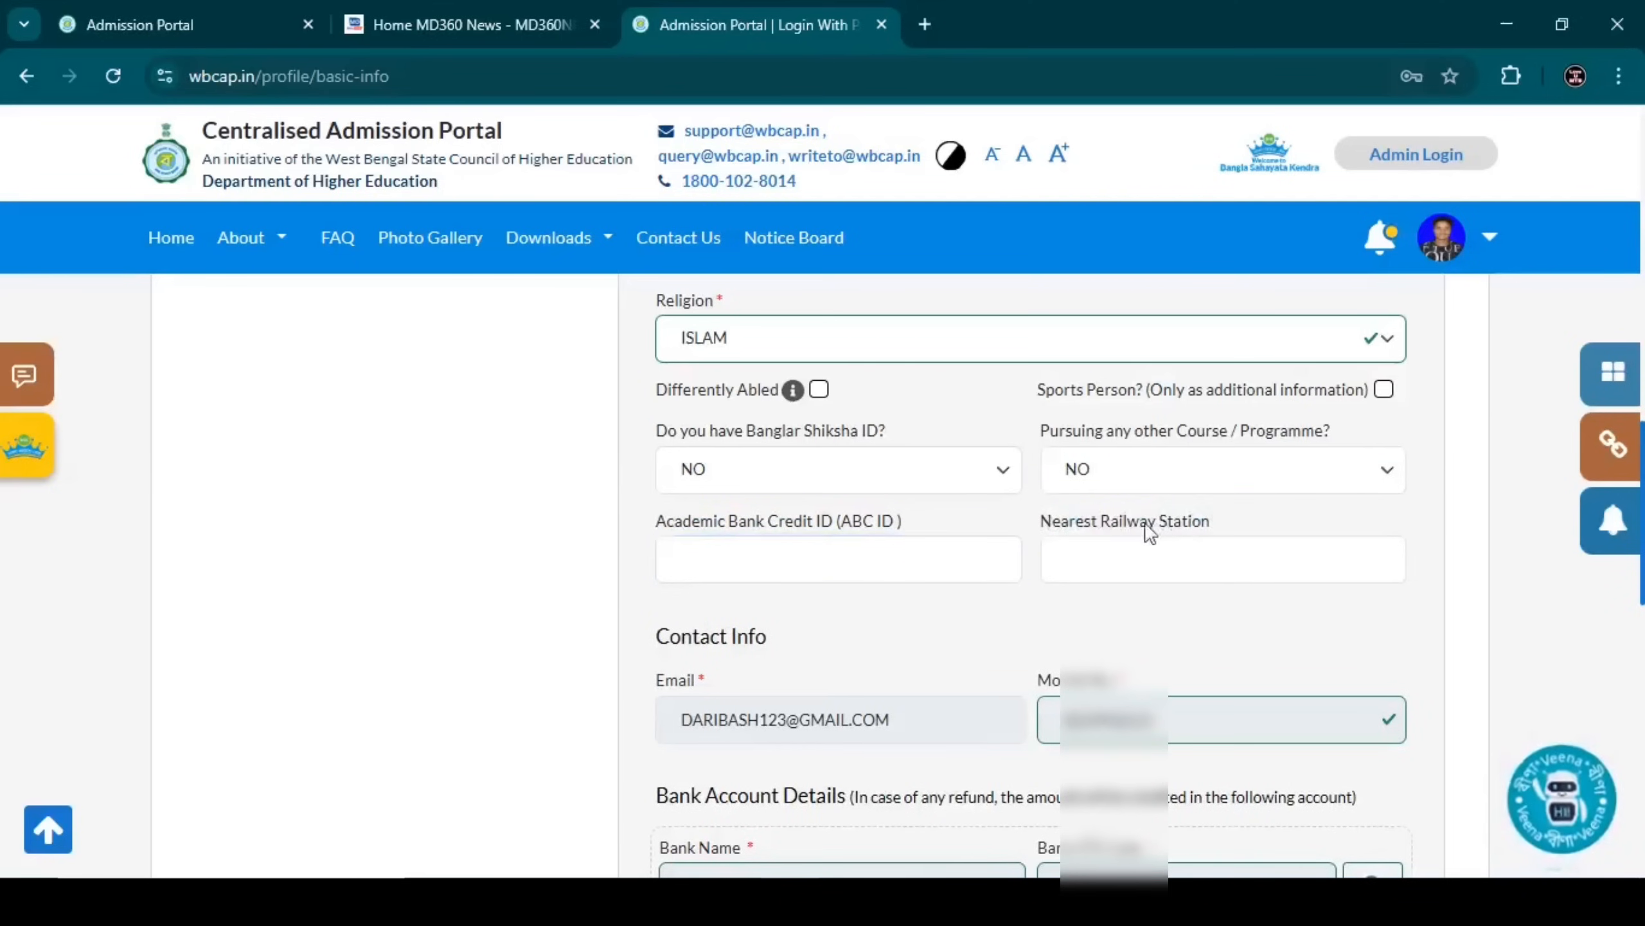
drag(1039, 523, 1246, 525)
click(1209, 528)
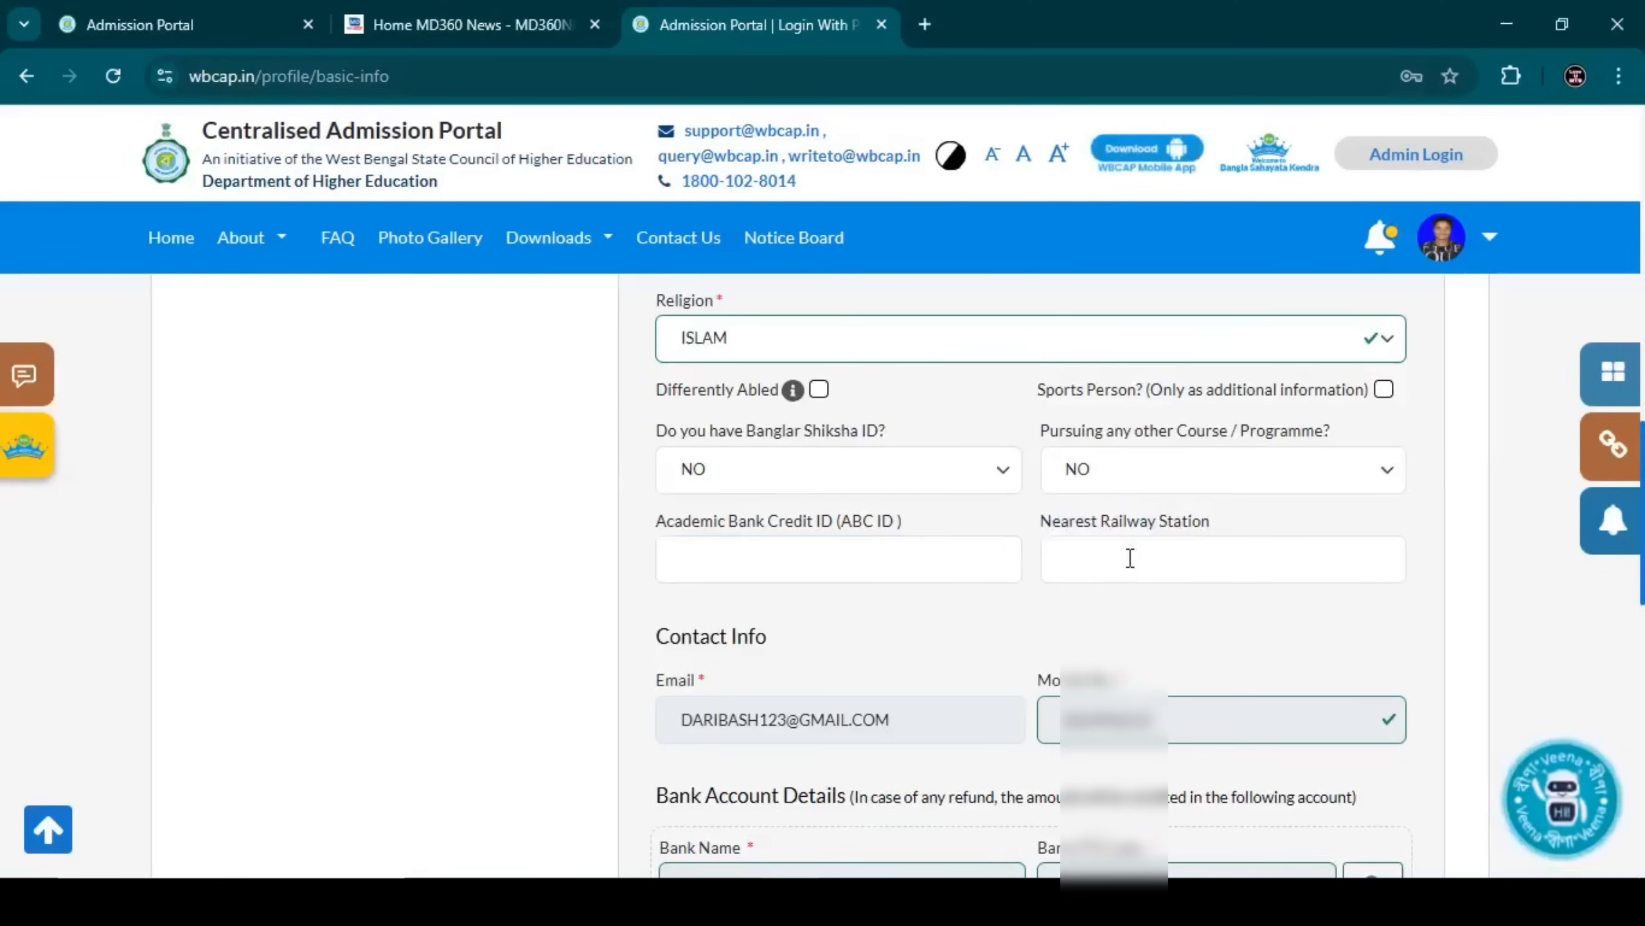
scroll(1222, 540, down, 6)
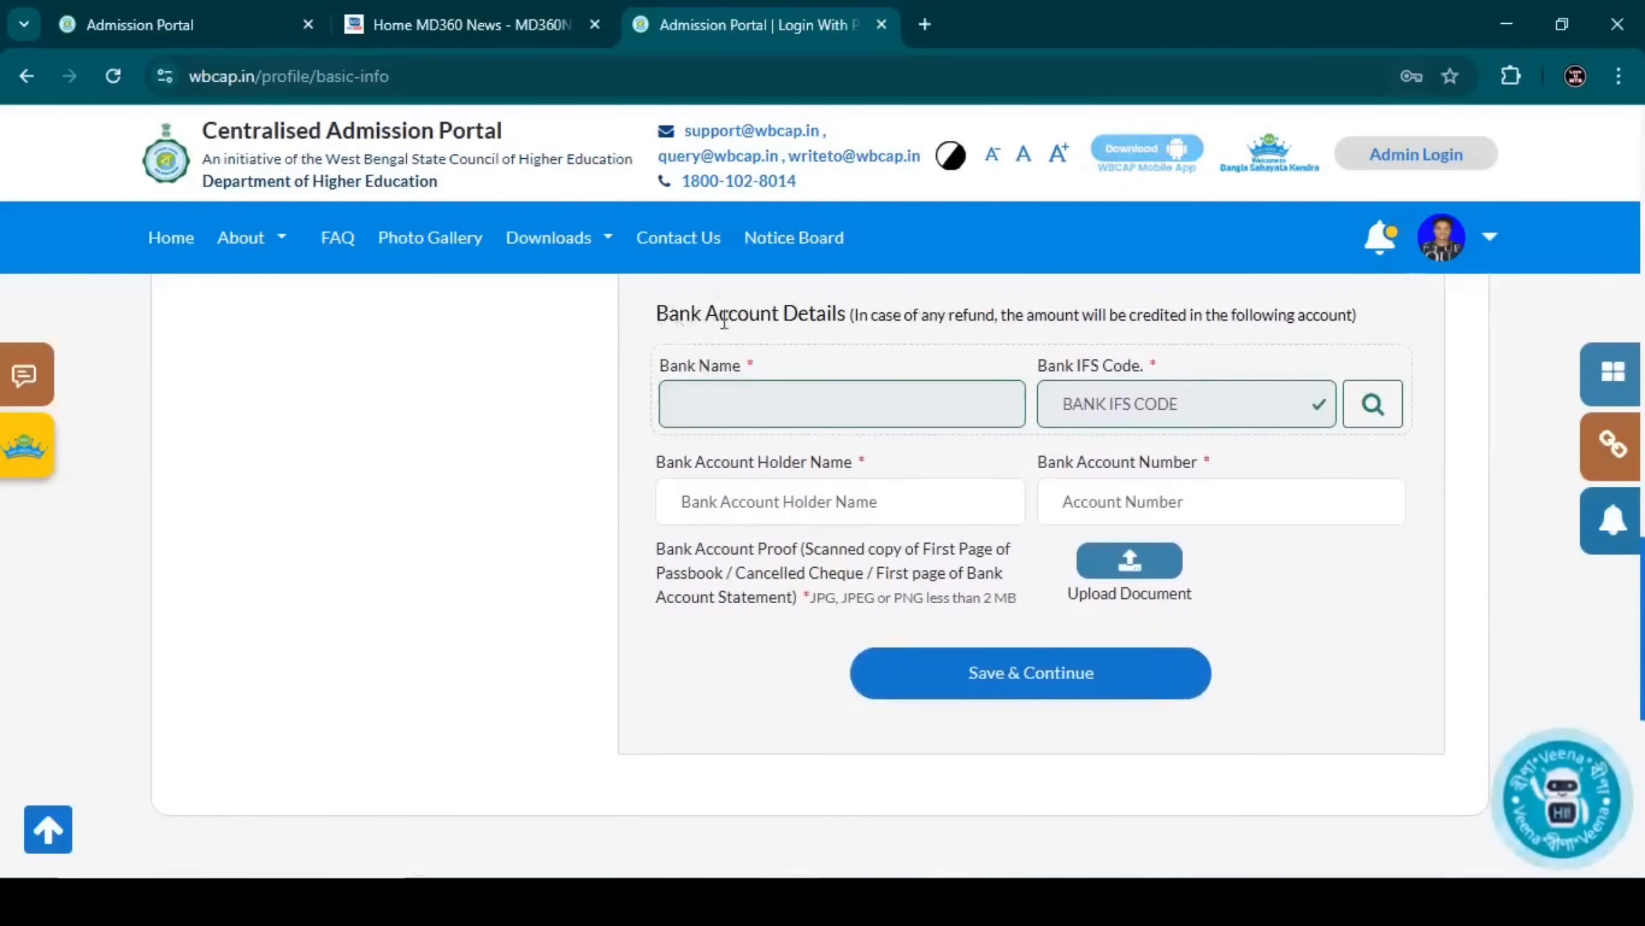
- Look up IFS code SBIN0008924 and select the STATE BANK OF INDIA, HAZRAHAT branch
drag(654, 317, 1382, 323)
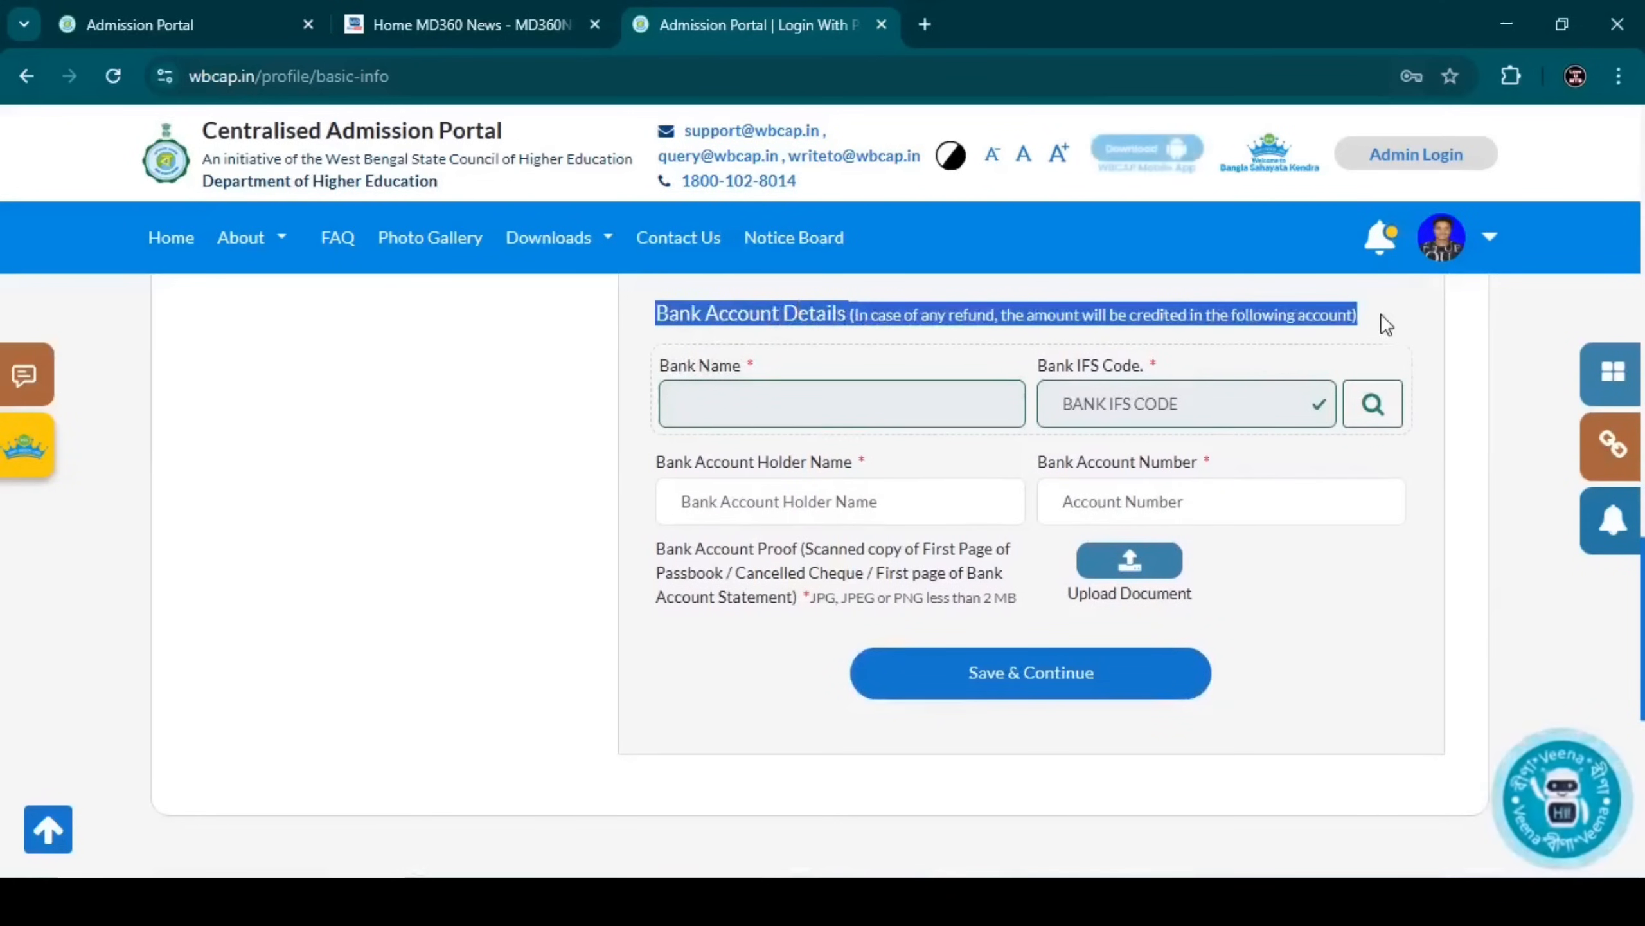
click(1381, 323)
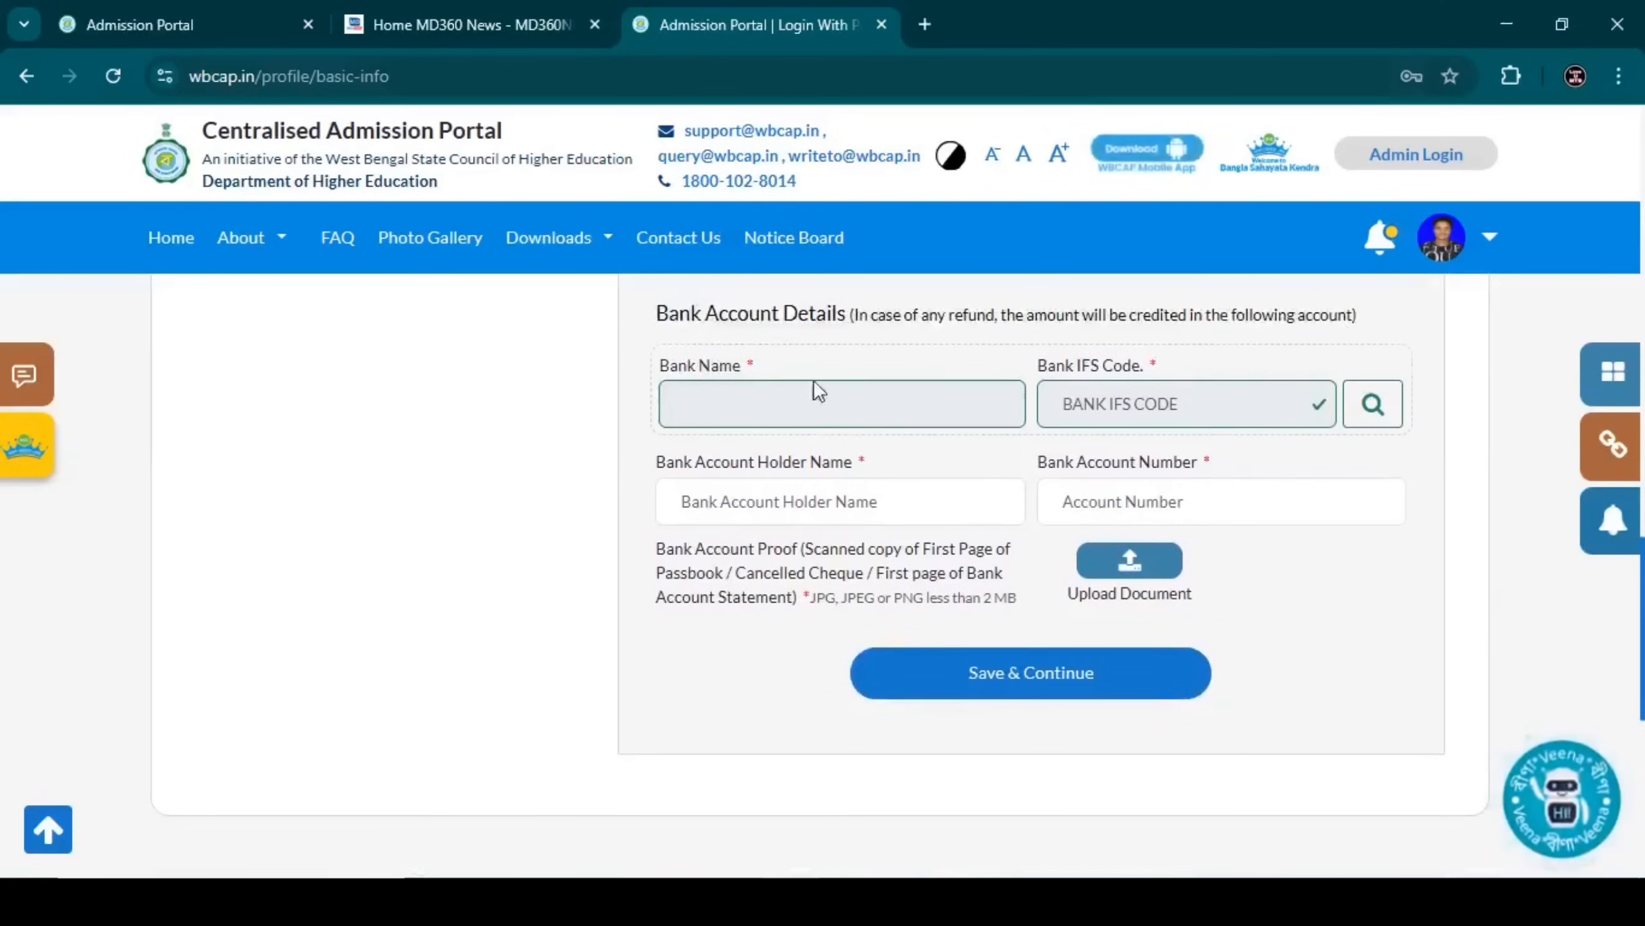
click(1370, 418)
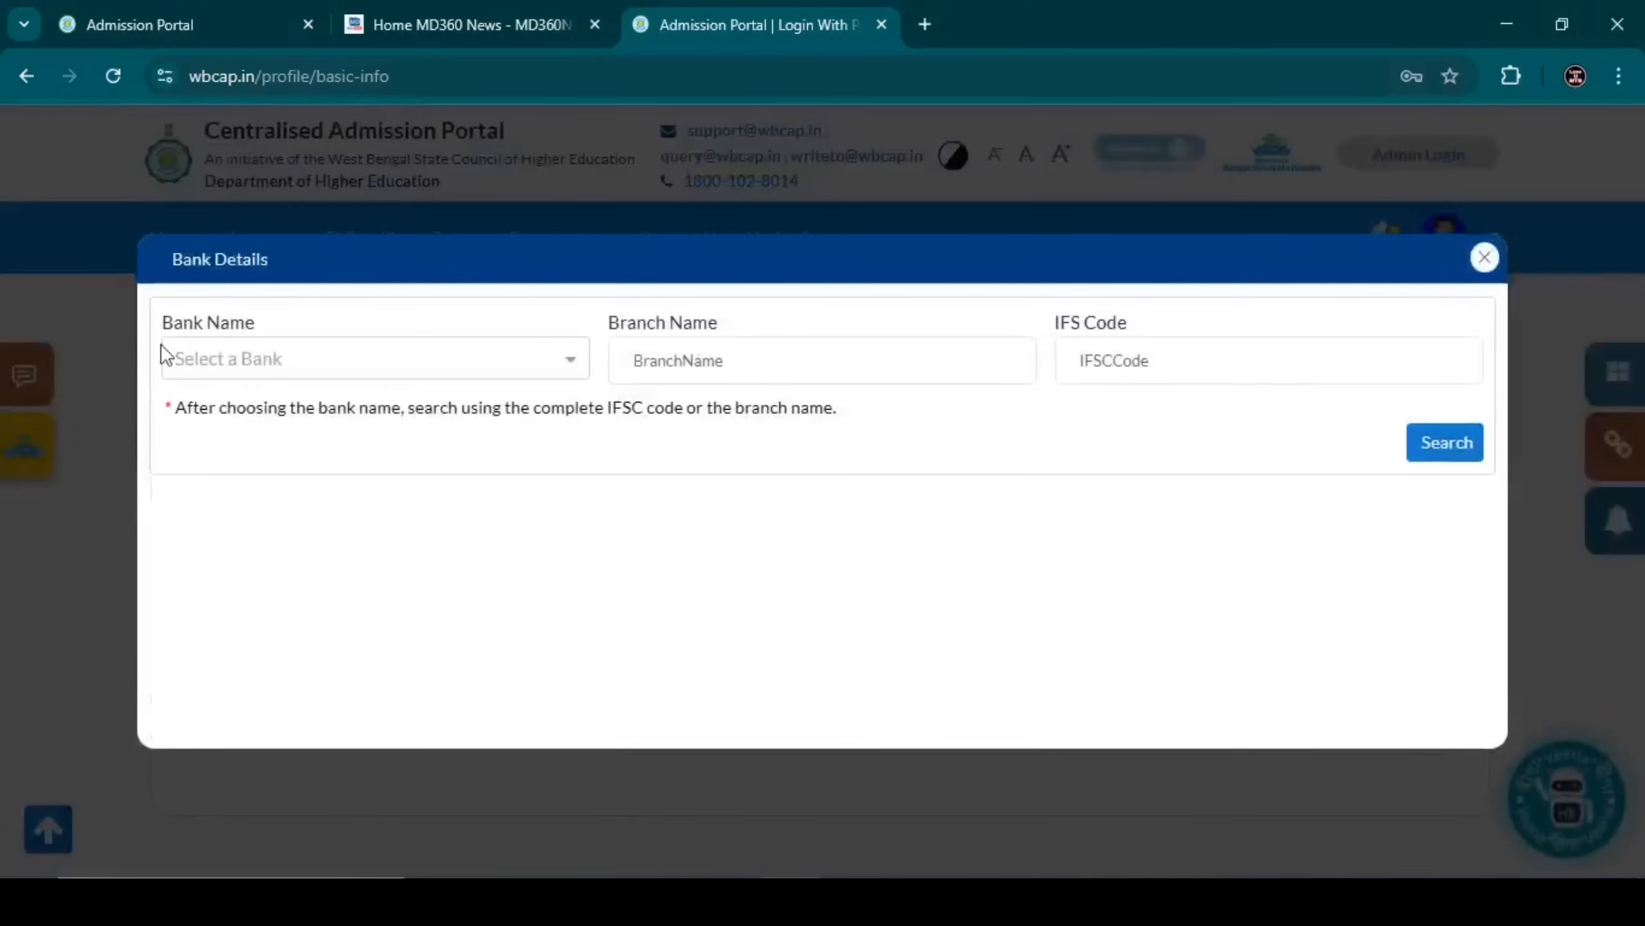
click(1180, 362)
click(1226, 428)
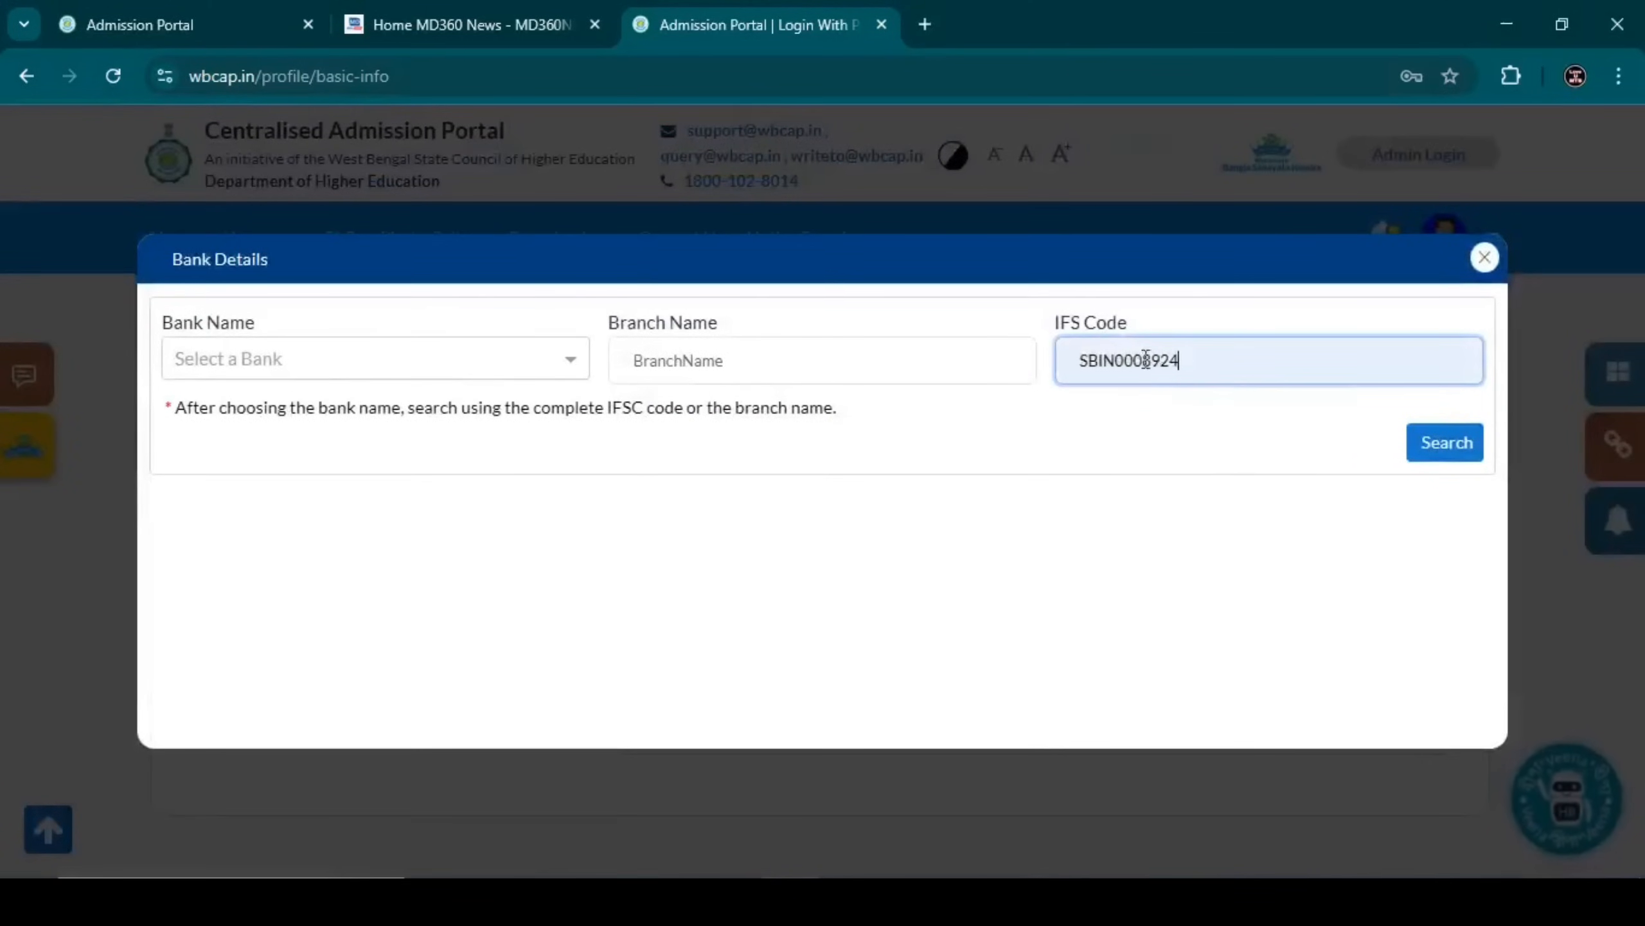
click(1451, 447)
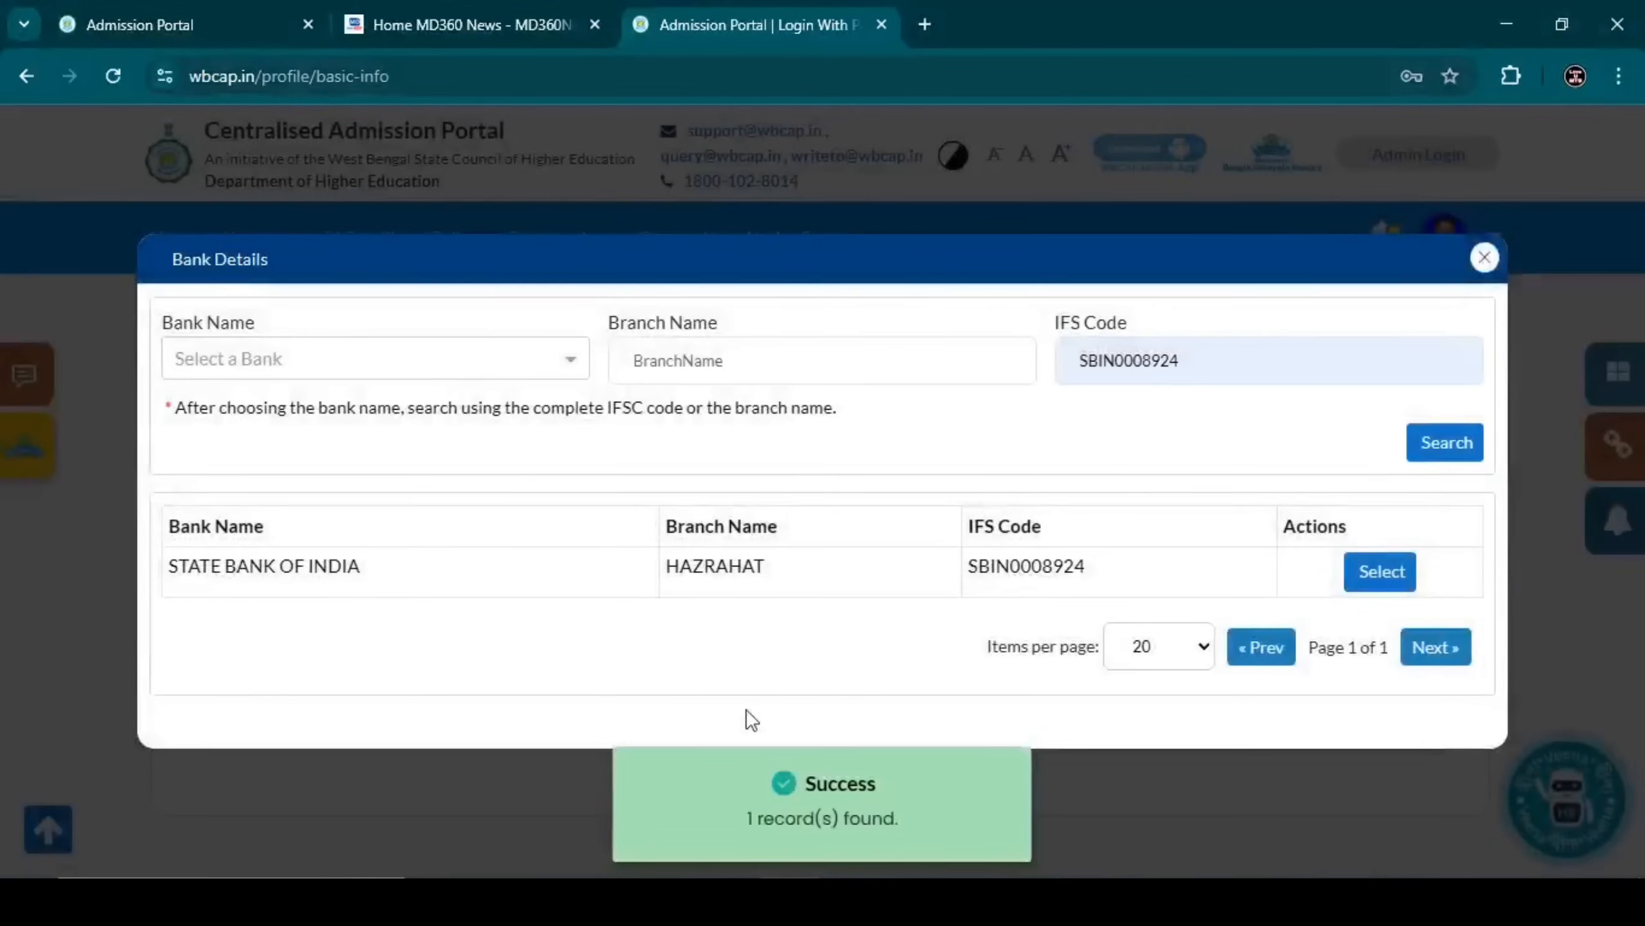
click(1382, 571)
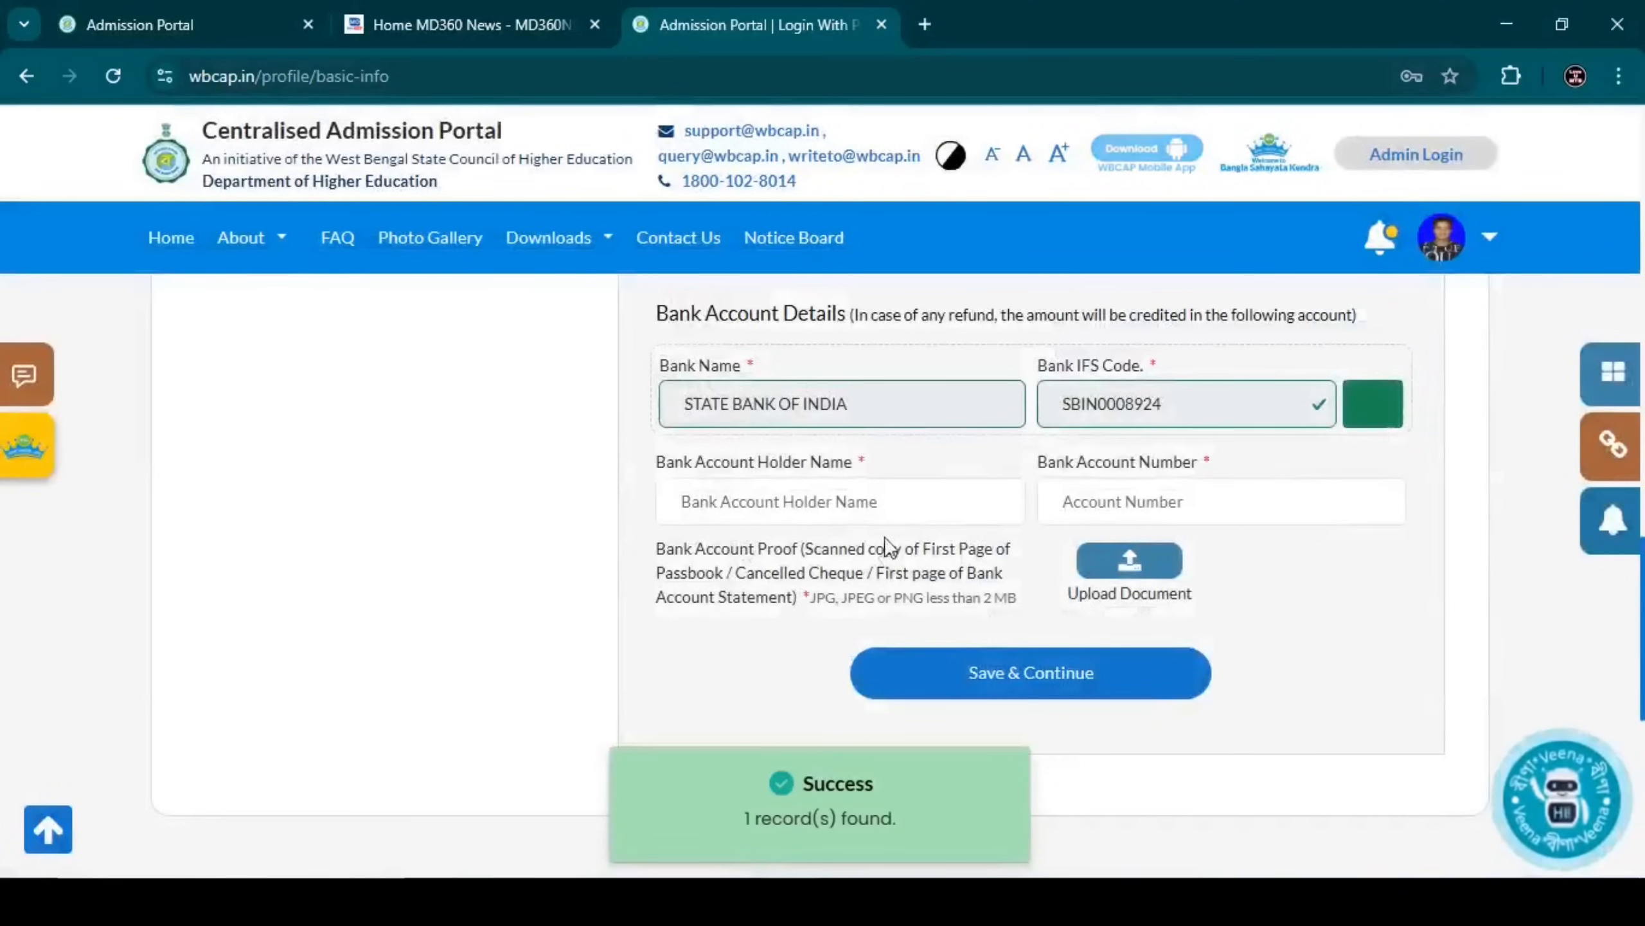
- Fill in the account holder's name and account number, attach bank proof, and save
click(843, 506)
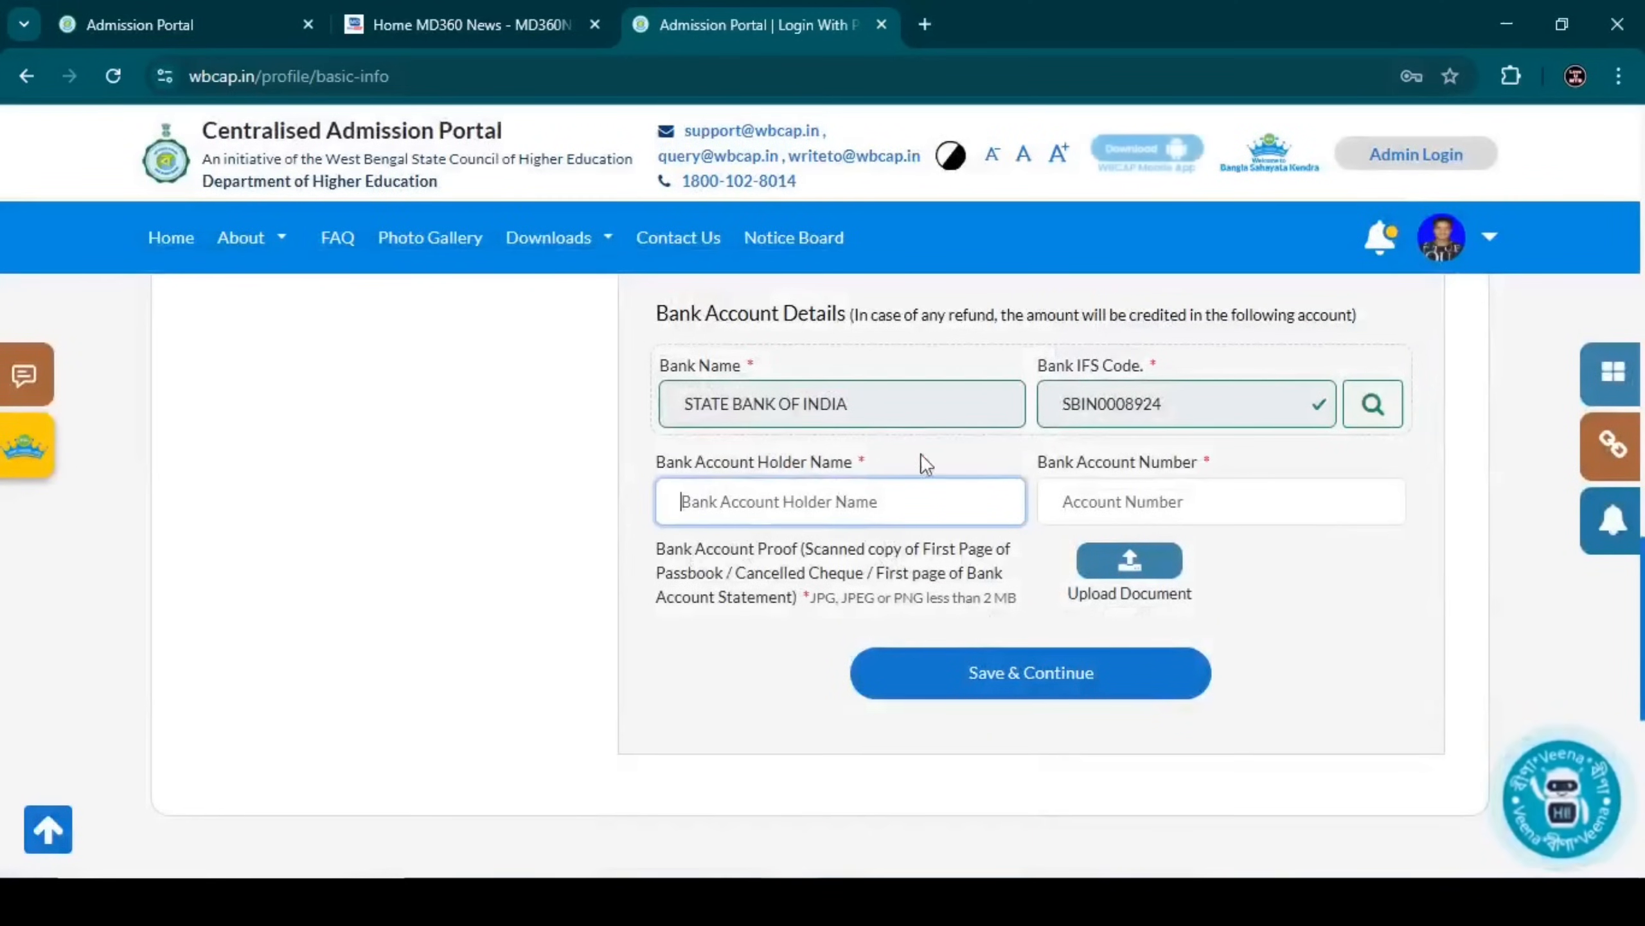
click(1079, 492)
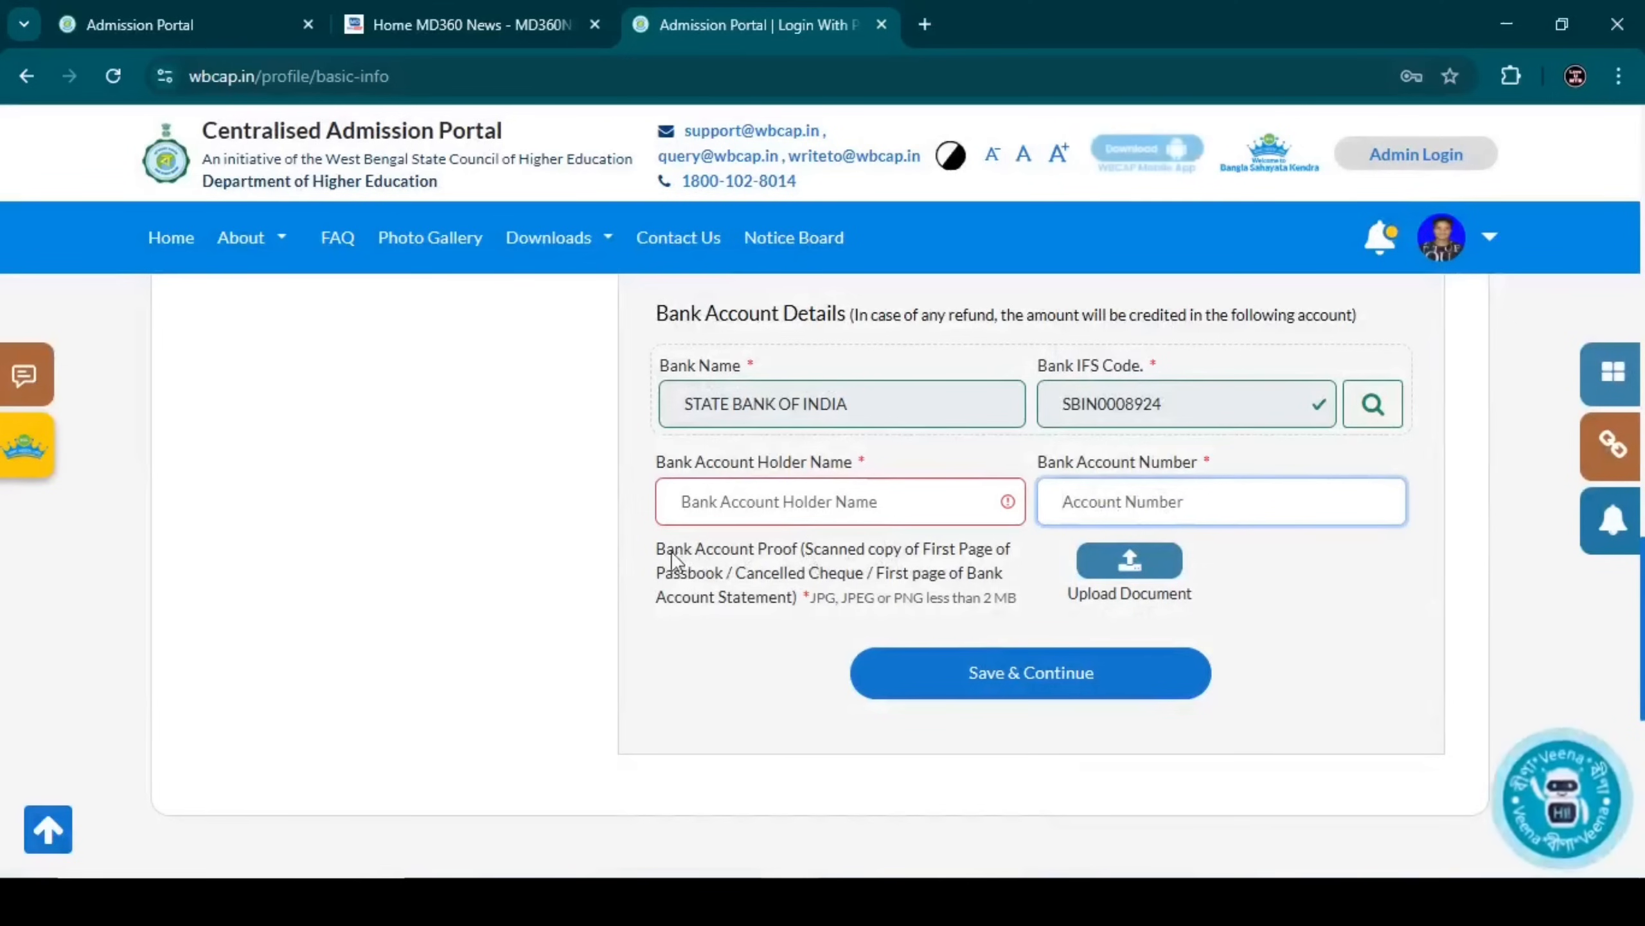
drag(657, 550, 1004, 549)
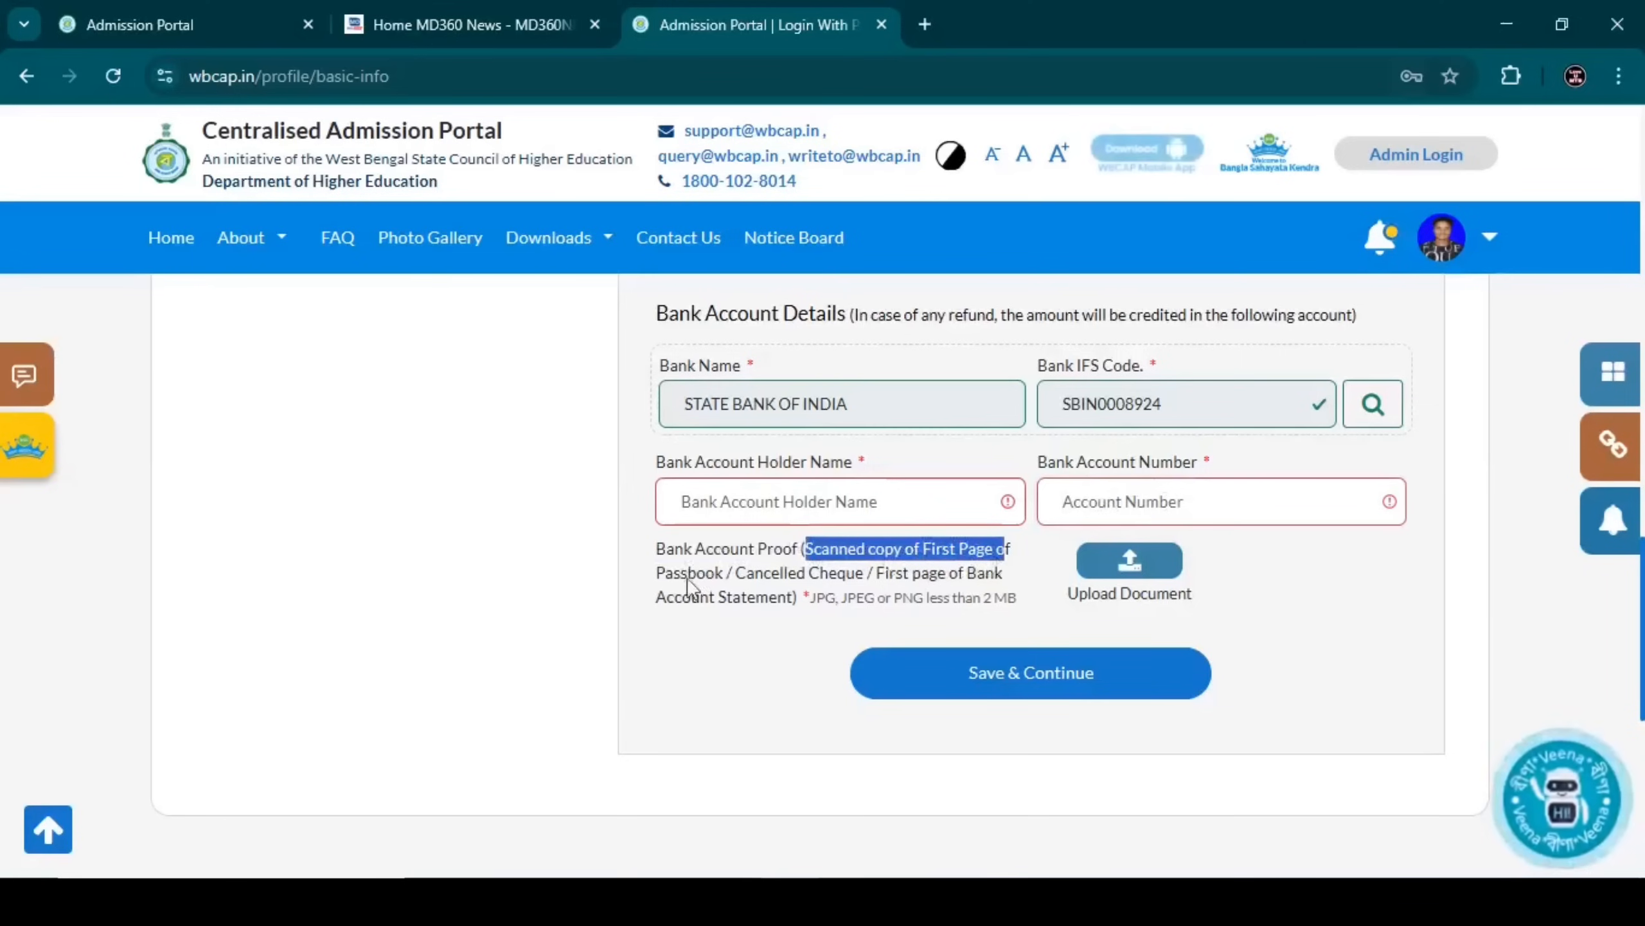
drag(688, 582, 743, 590)
drag(860, 575, 1016, 592)
click(804, 596)
click(1020, 592)
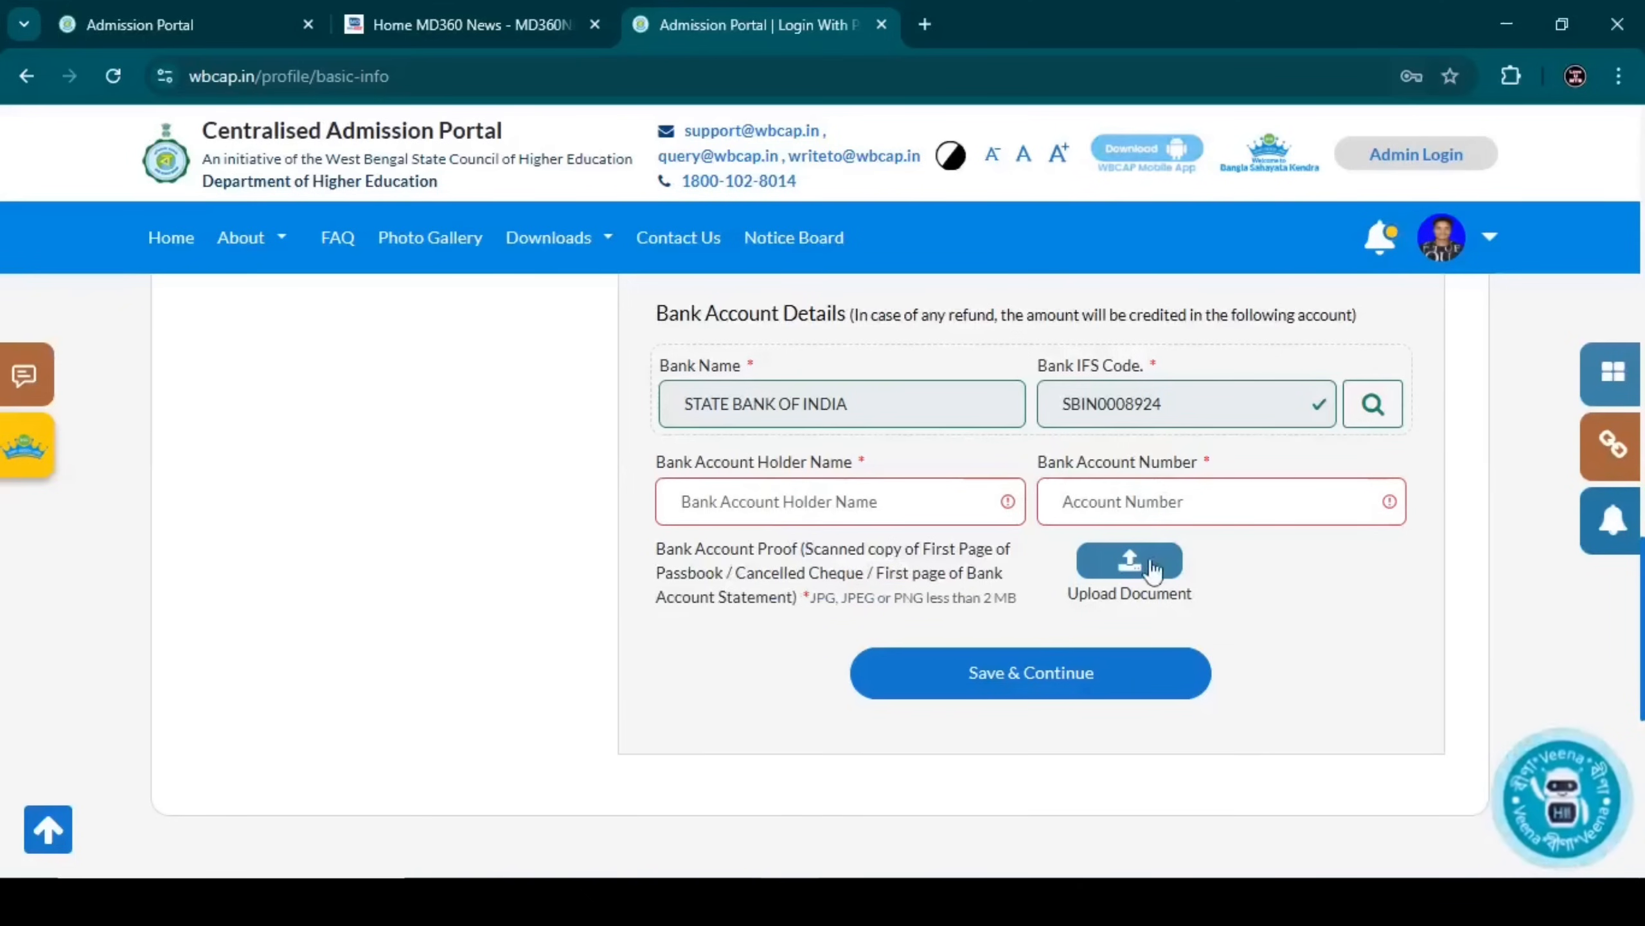
click(1124, 559)
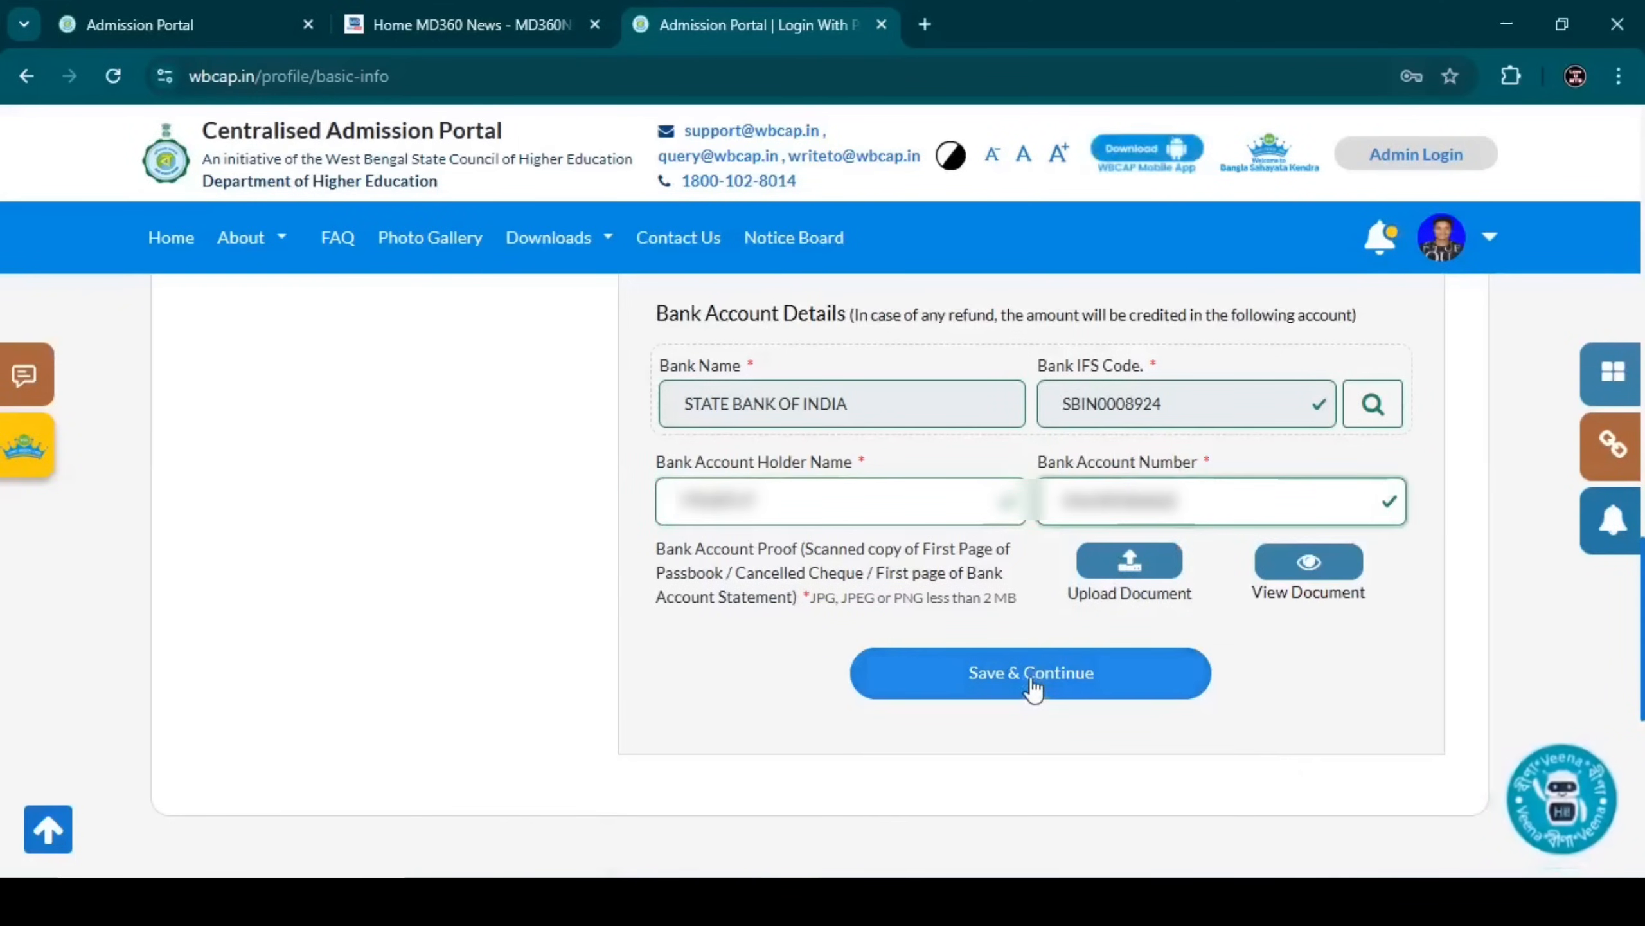
click(1031, 674)
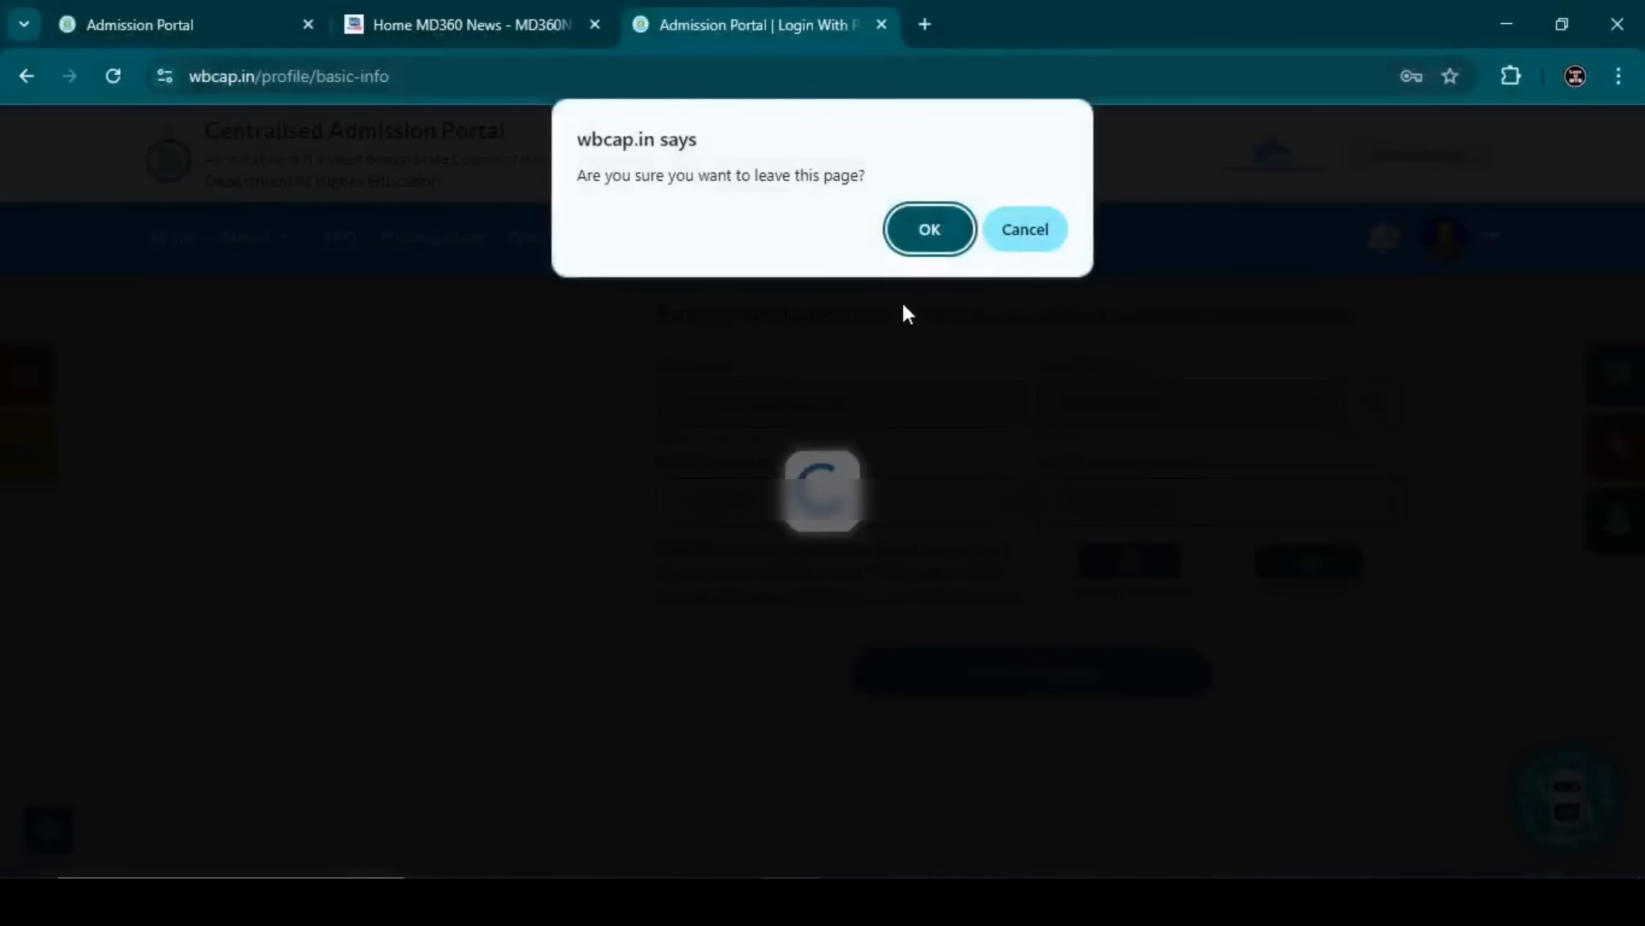
- Move to Address Details and set the permanent address district to COOCH BEHAR
click(923, 229)
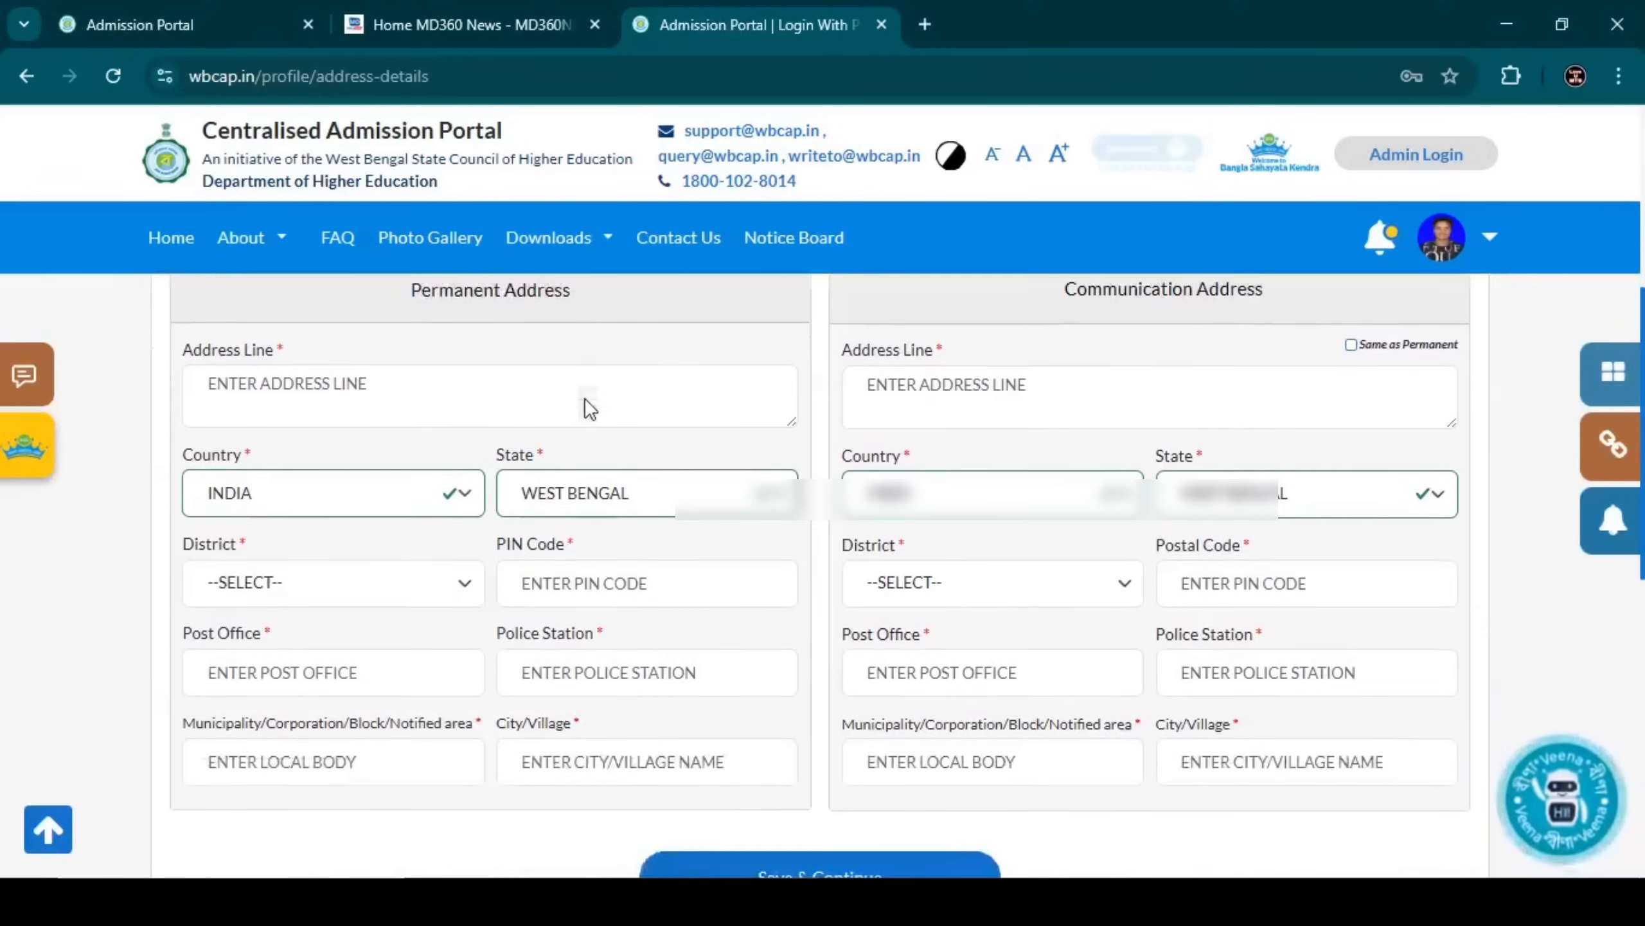
click(271, 395)
click(172, 344)
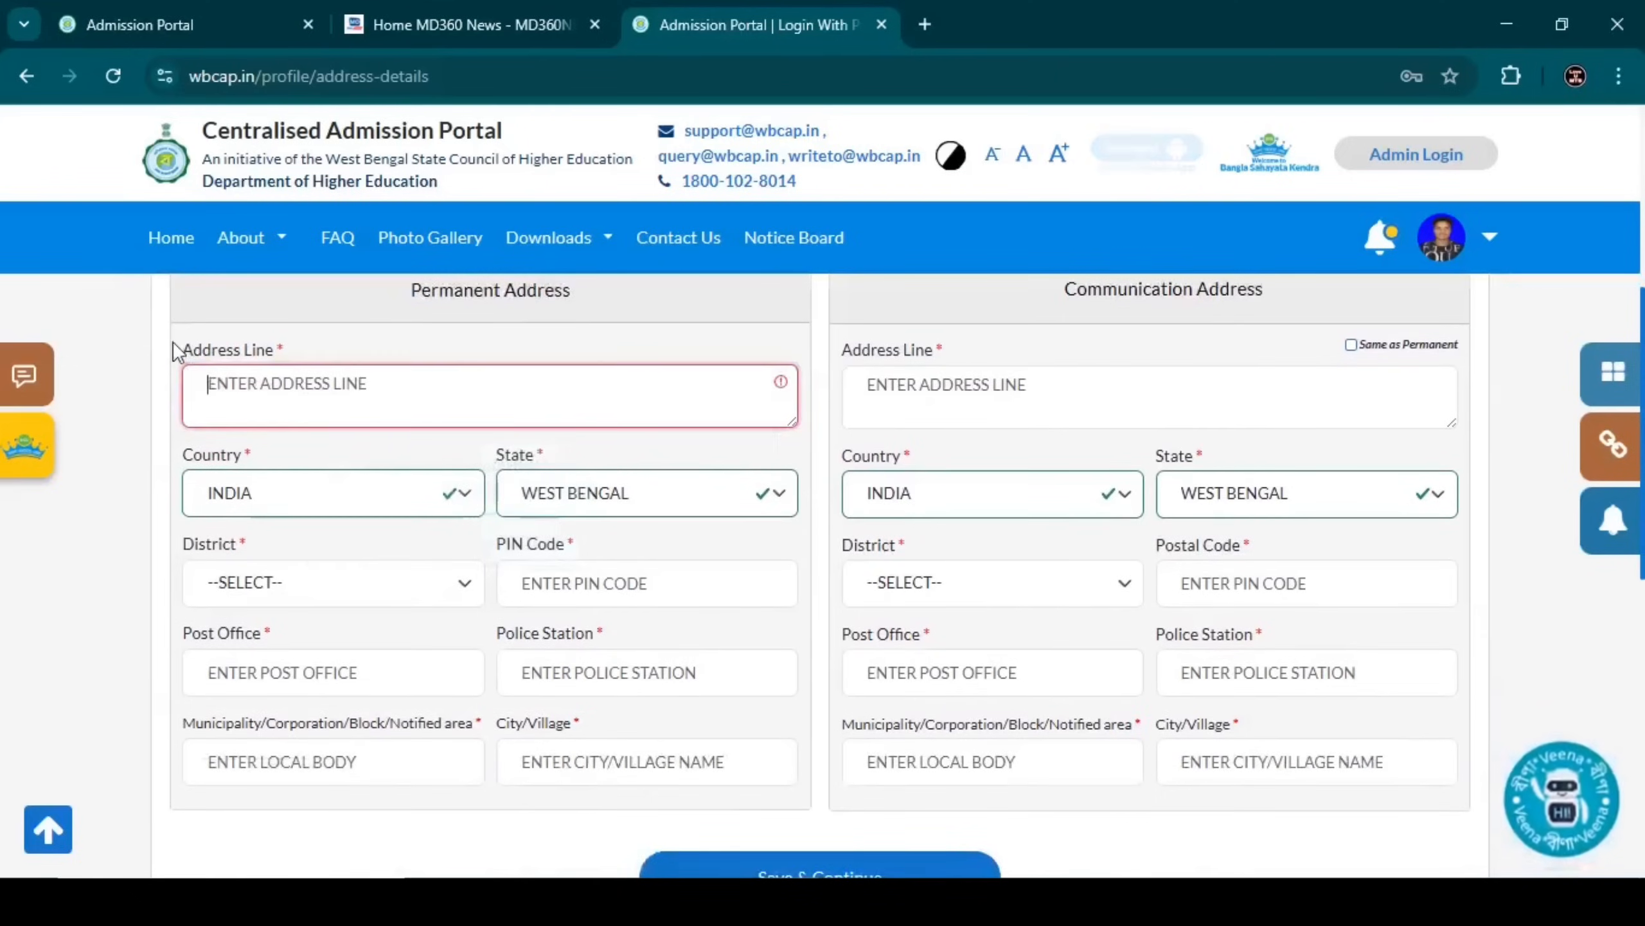
click(299, 353)
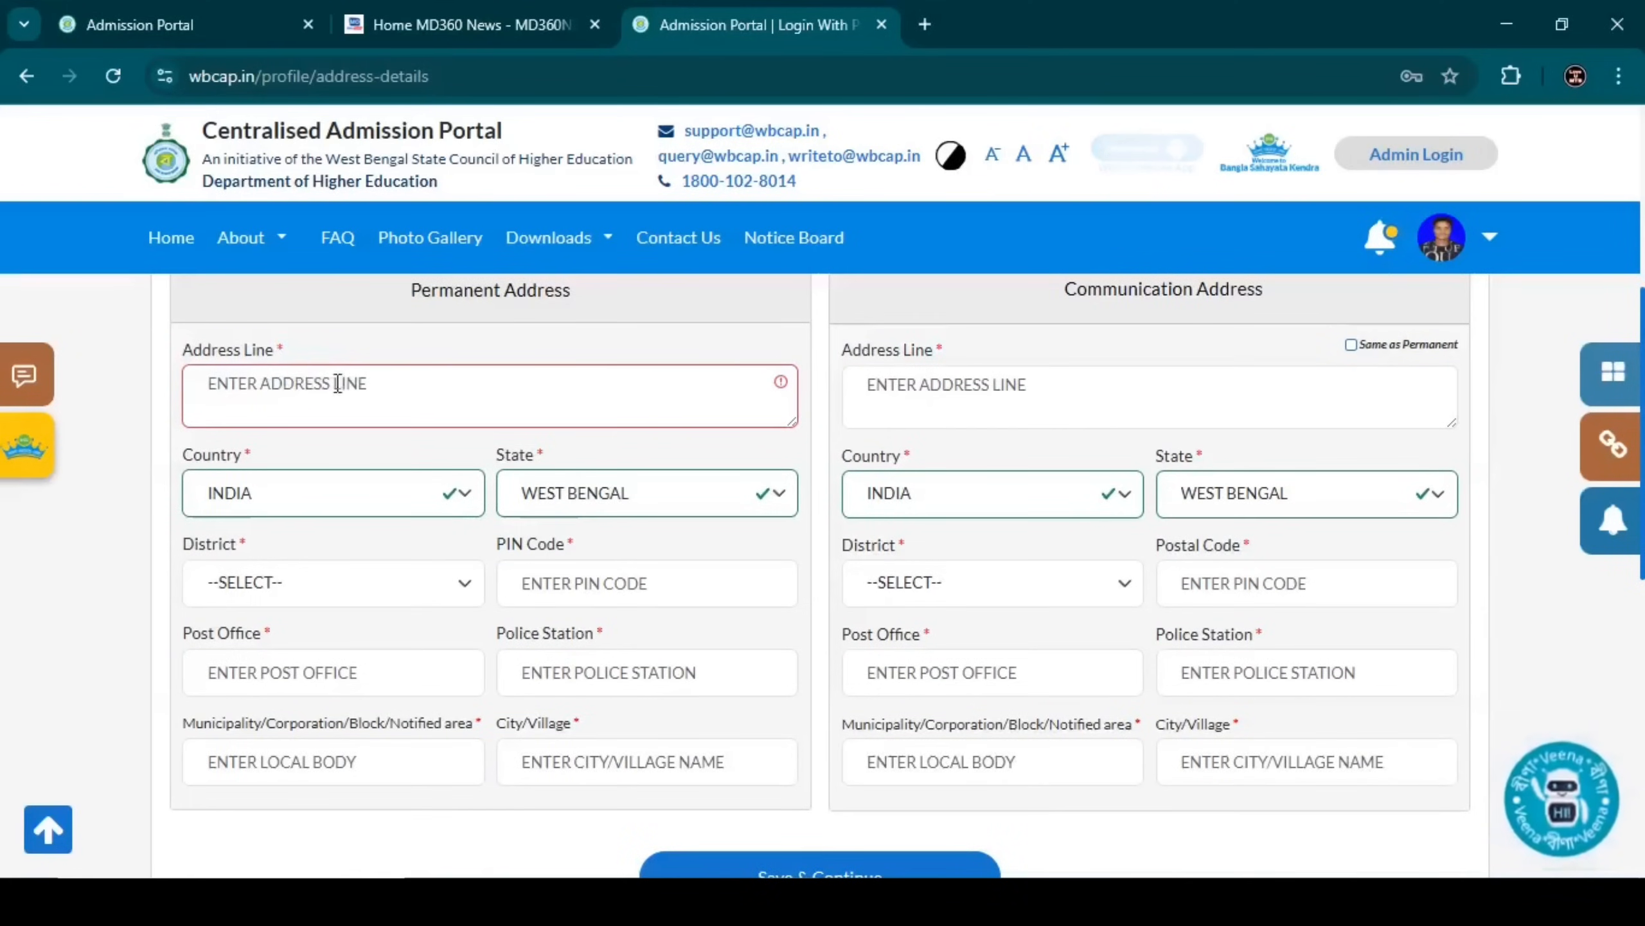
click(253, 578)
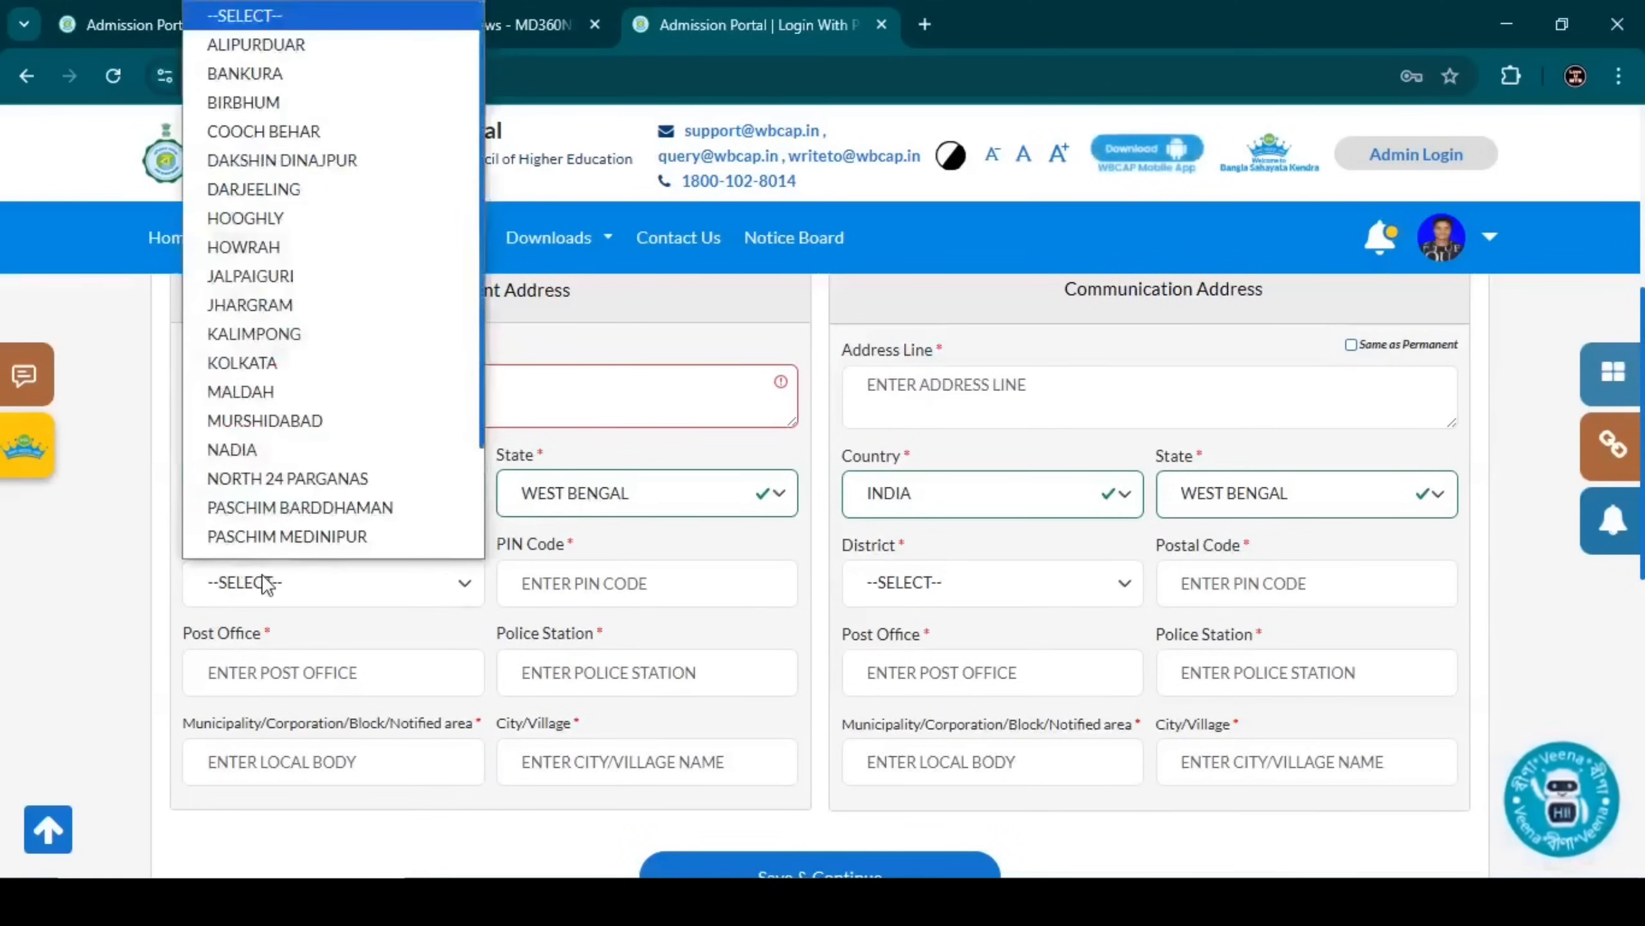
click(272, 132)
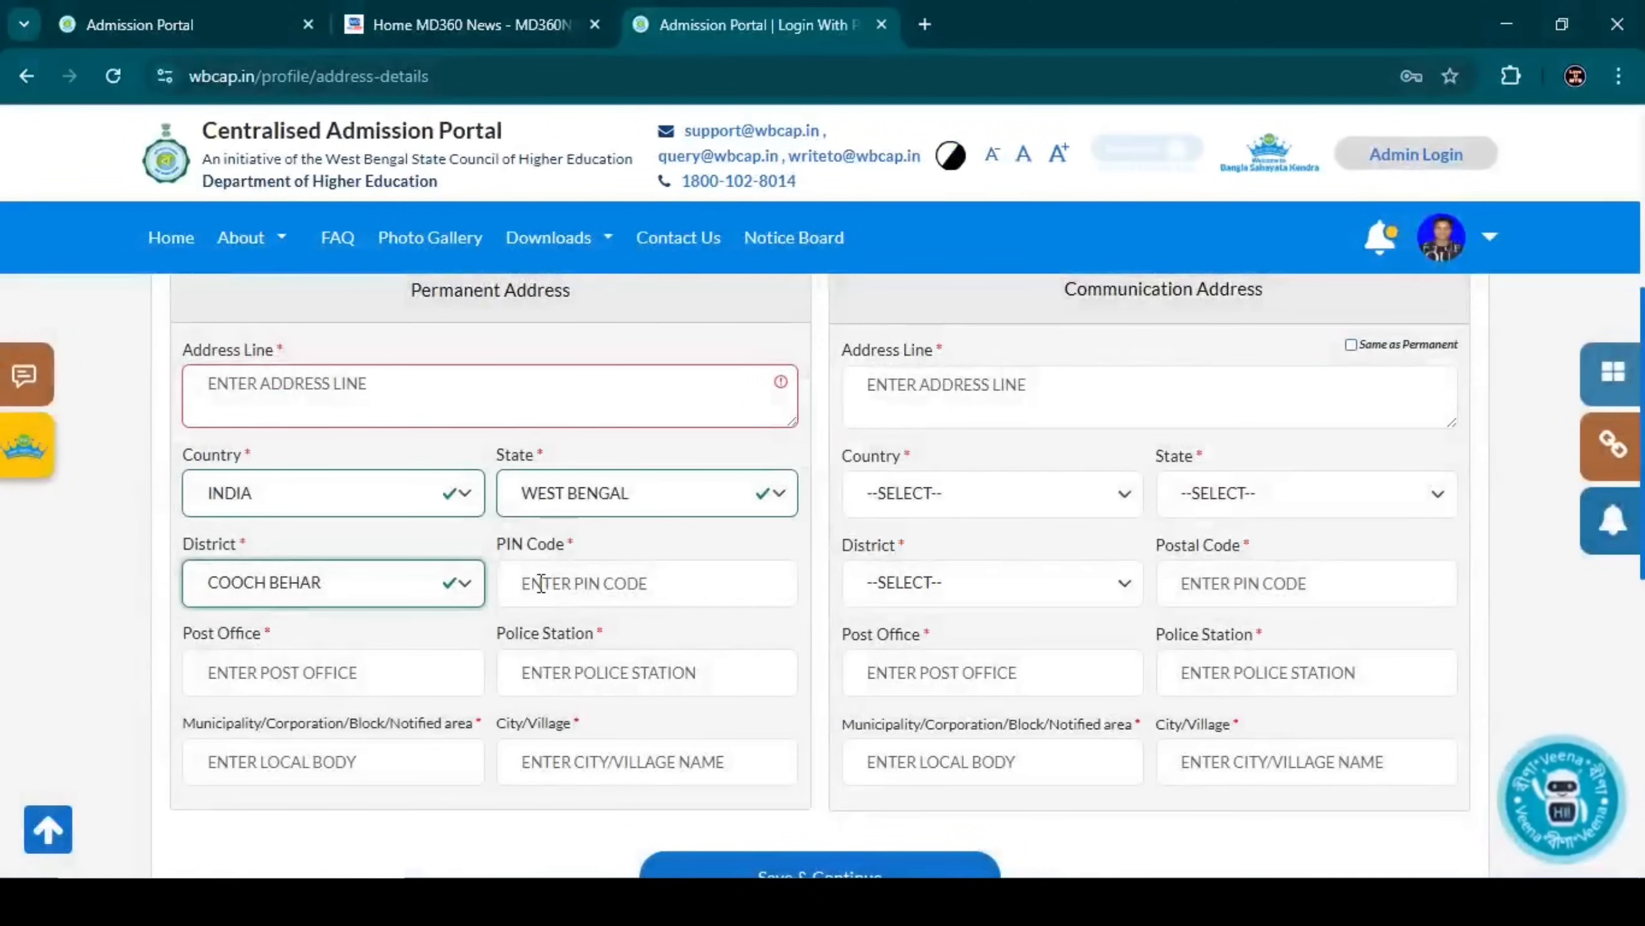
- Review the PIN Code, Post Office, Police Station and Municipality/Block fields of the permanent address
drag(496, 541, 586, 541)
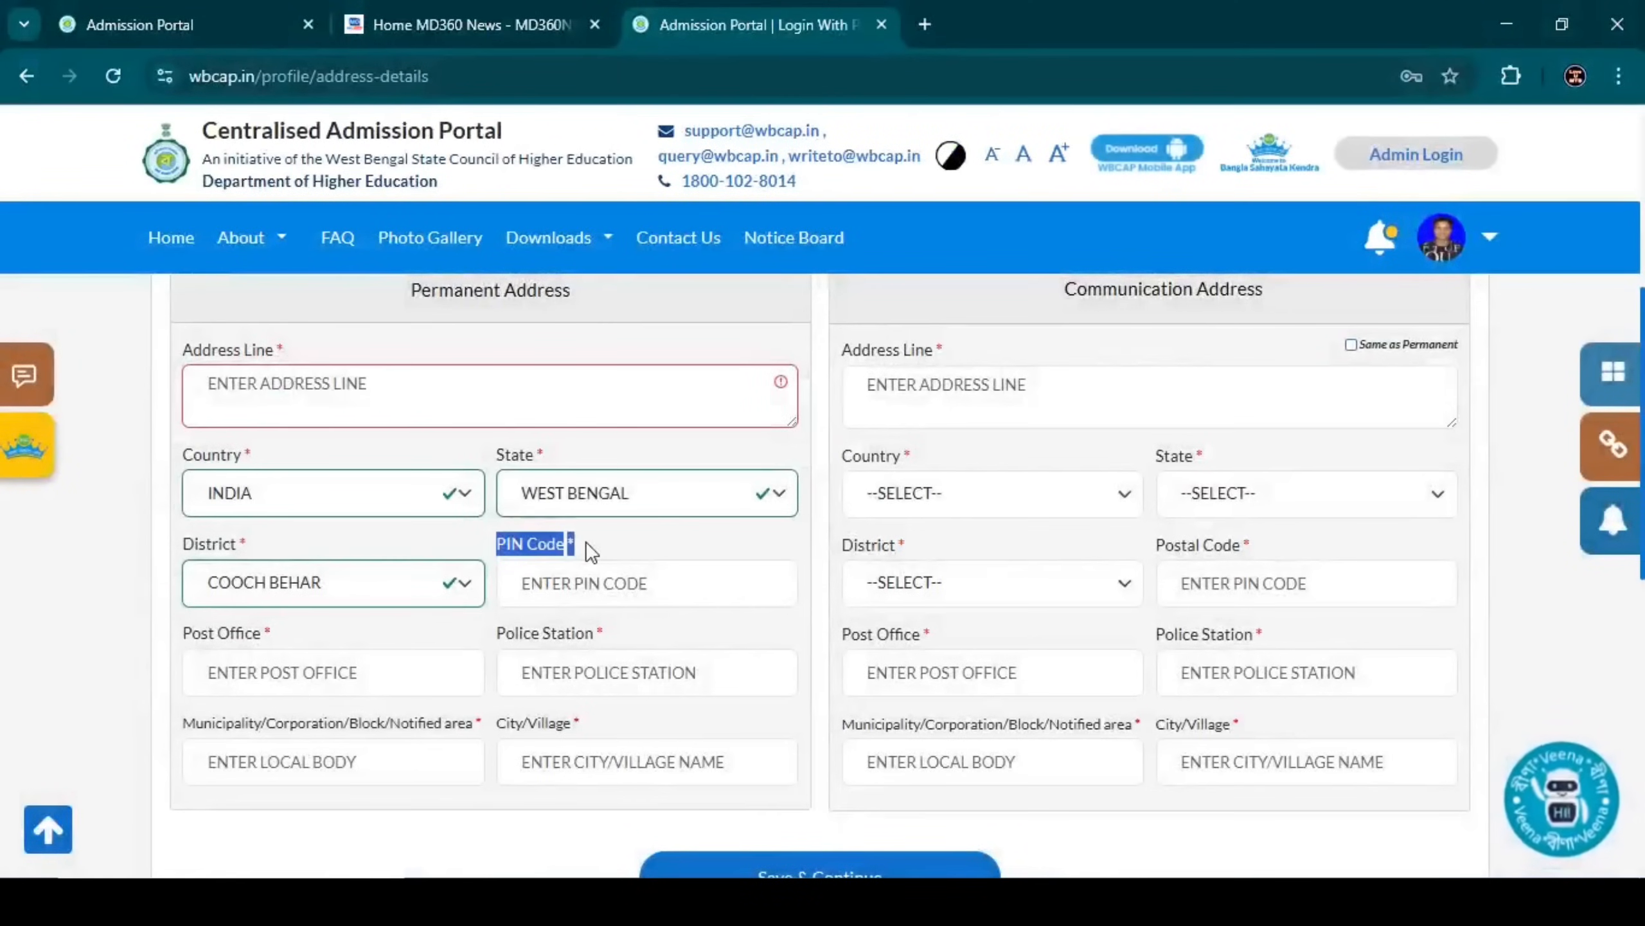
click(586, 541)
drag(183, 633, 294, 631)
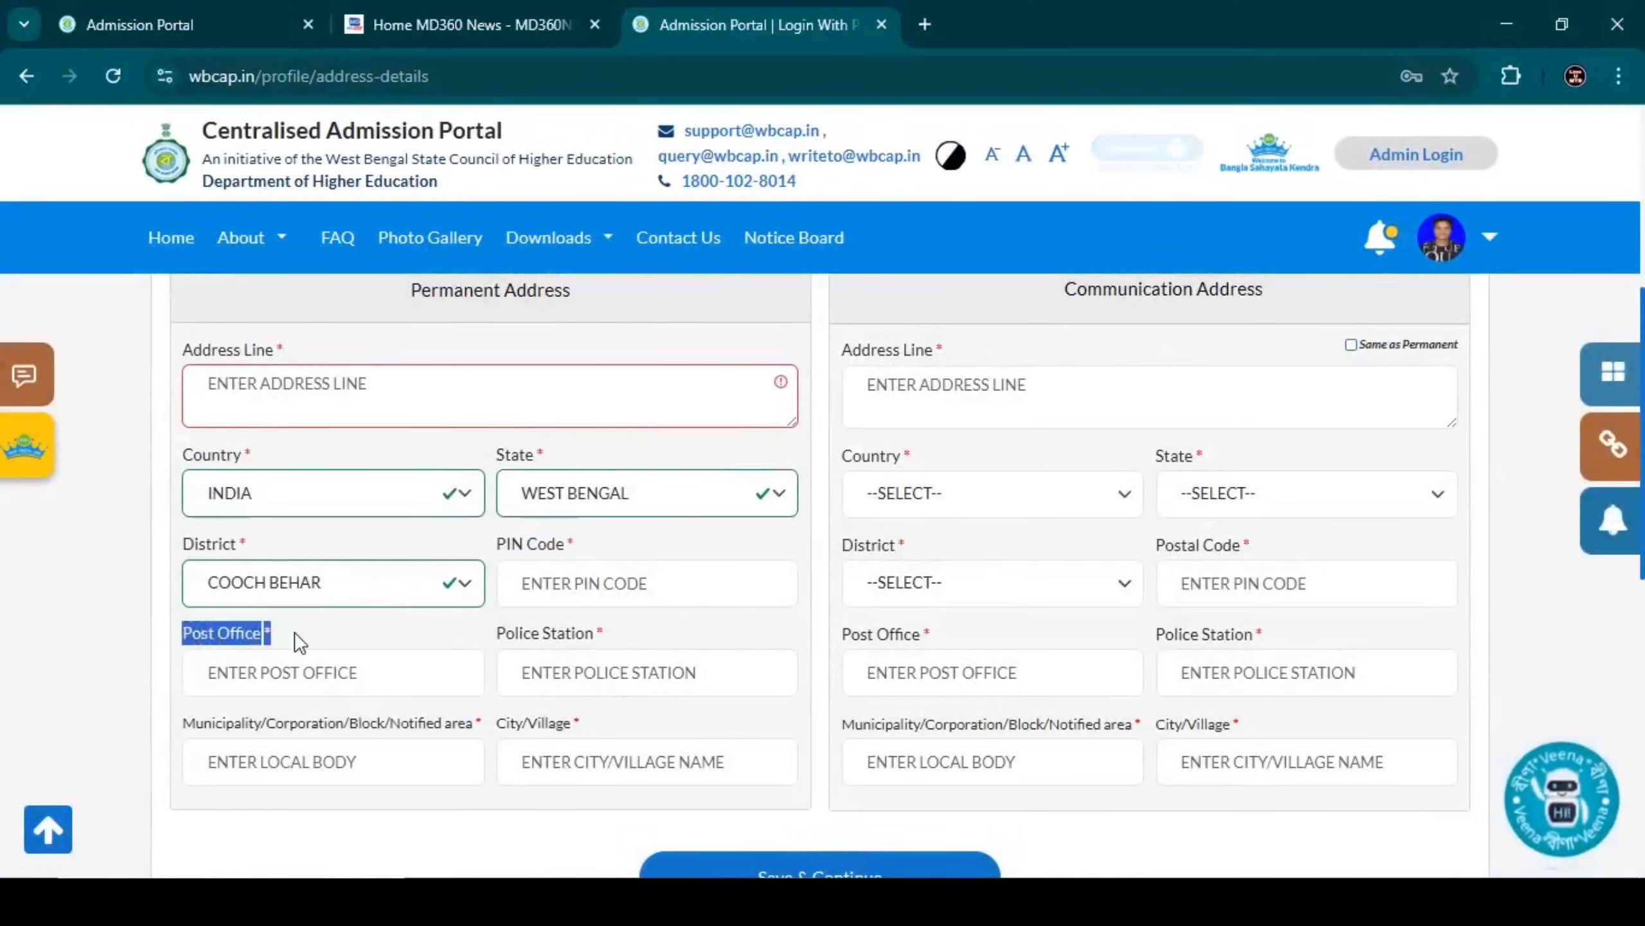
drag(496, 632, 633, 628)
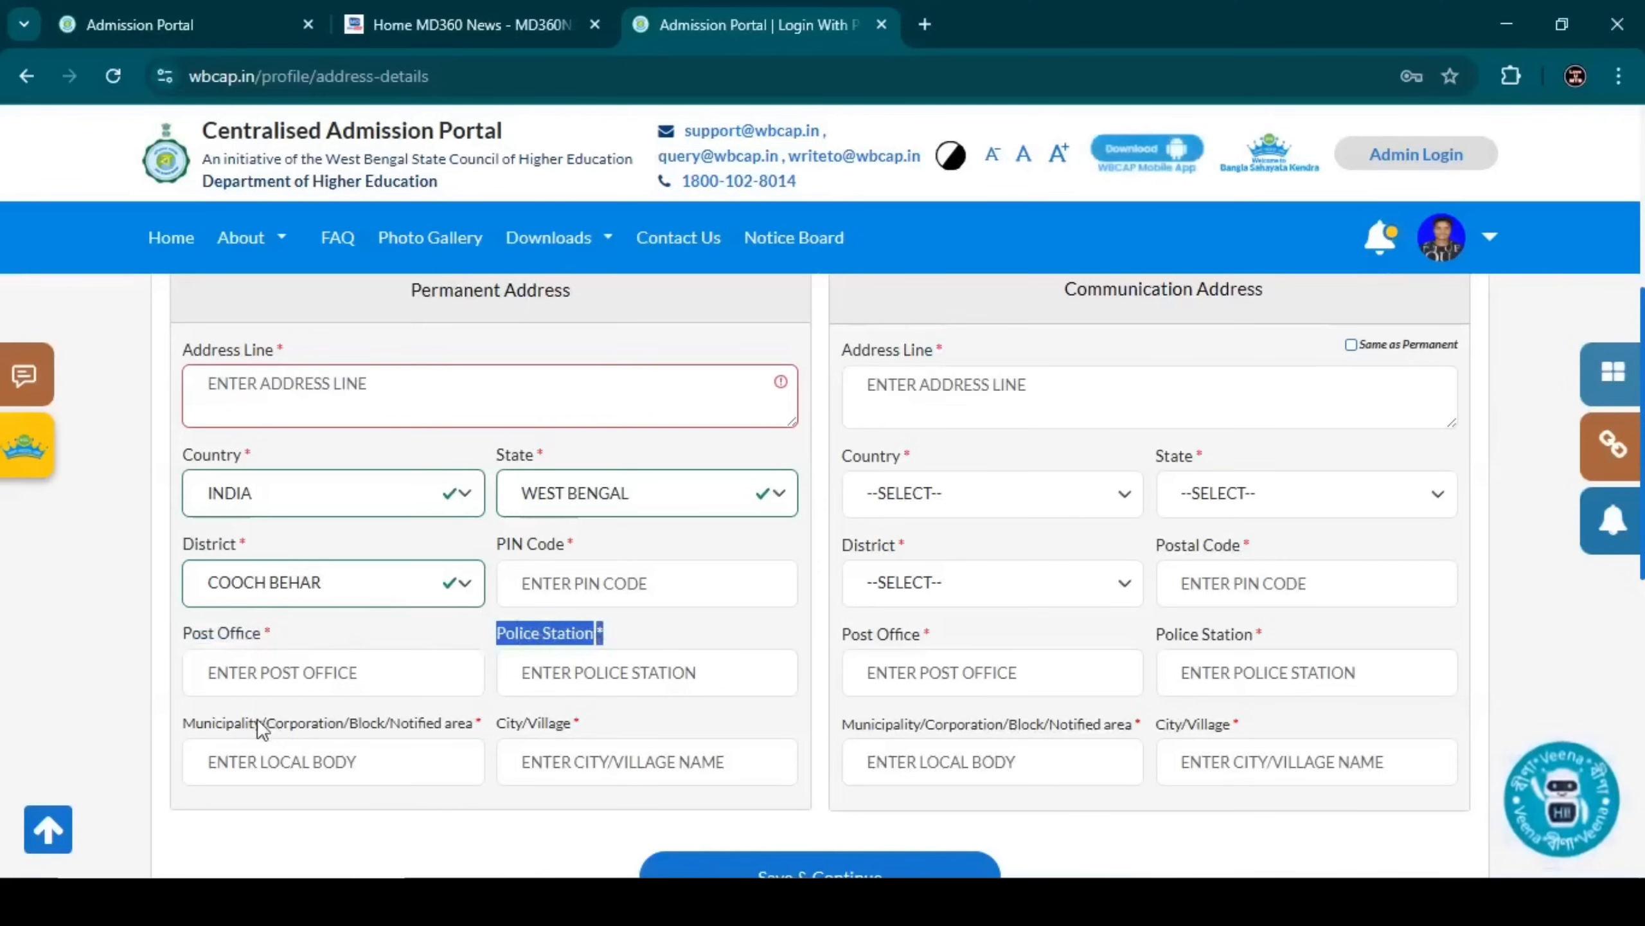
drag(183, 719, 609, 735)
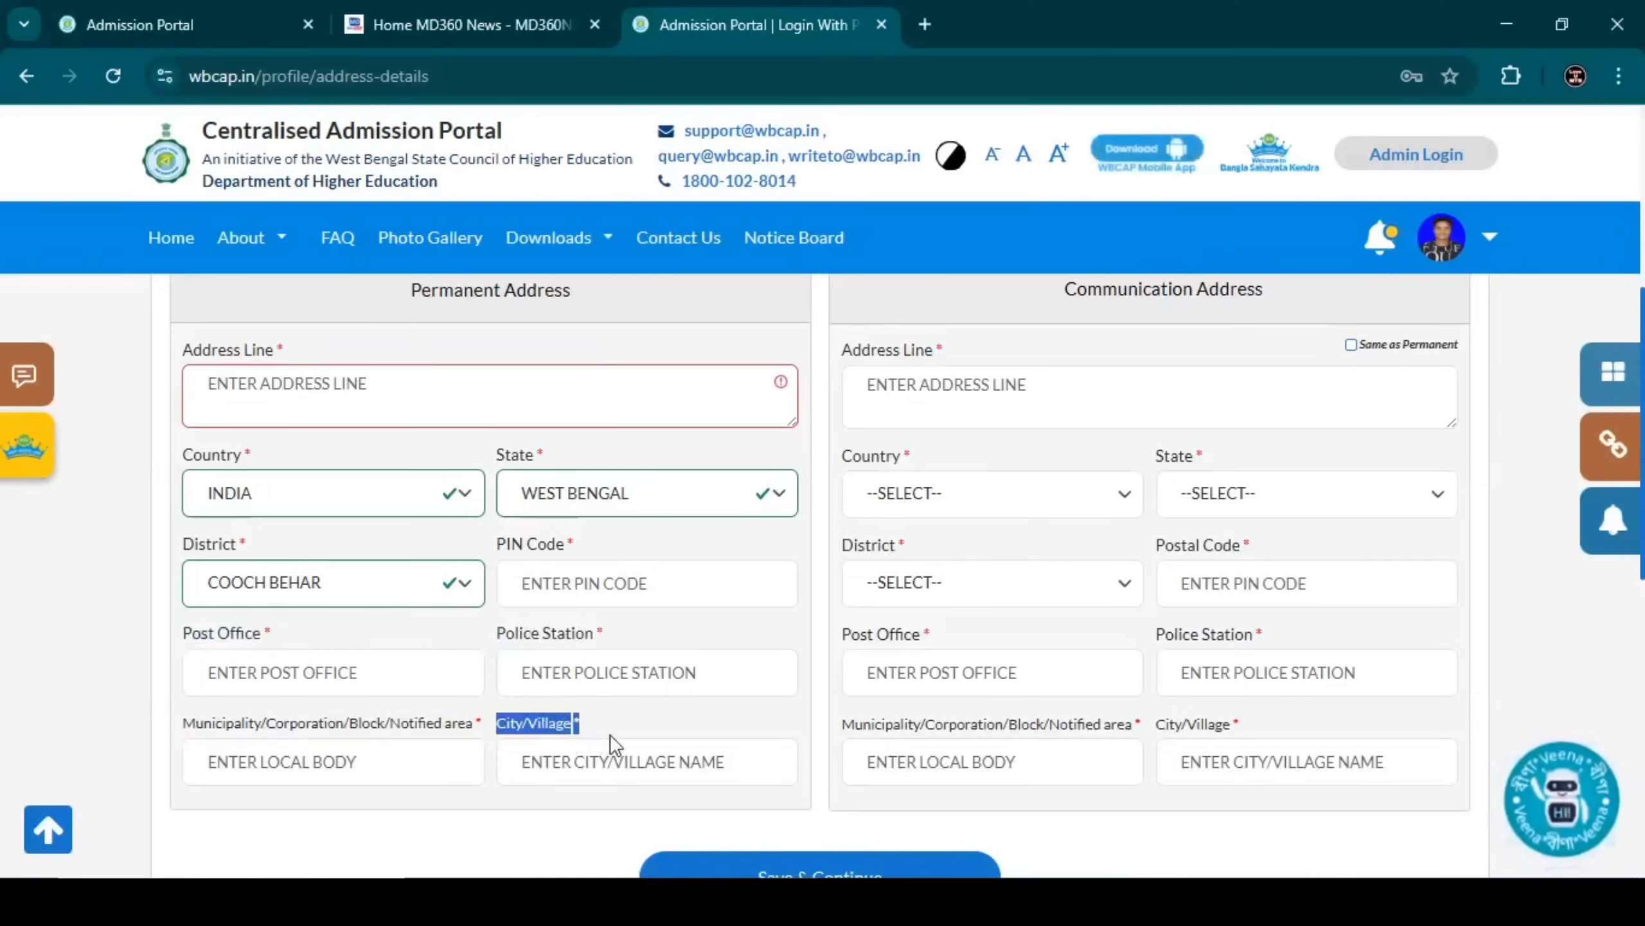
click(607, 726)
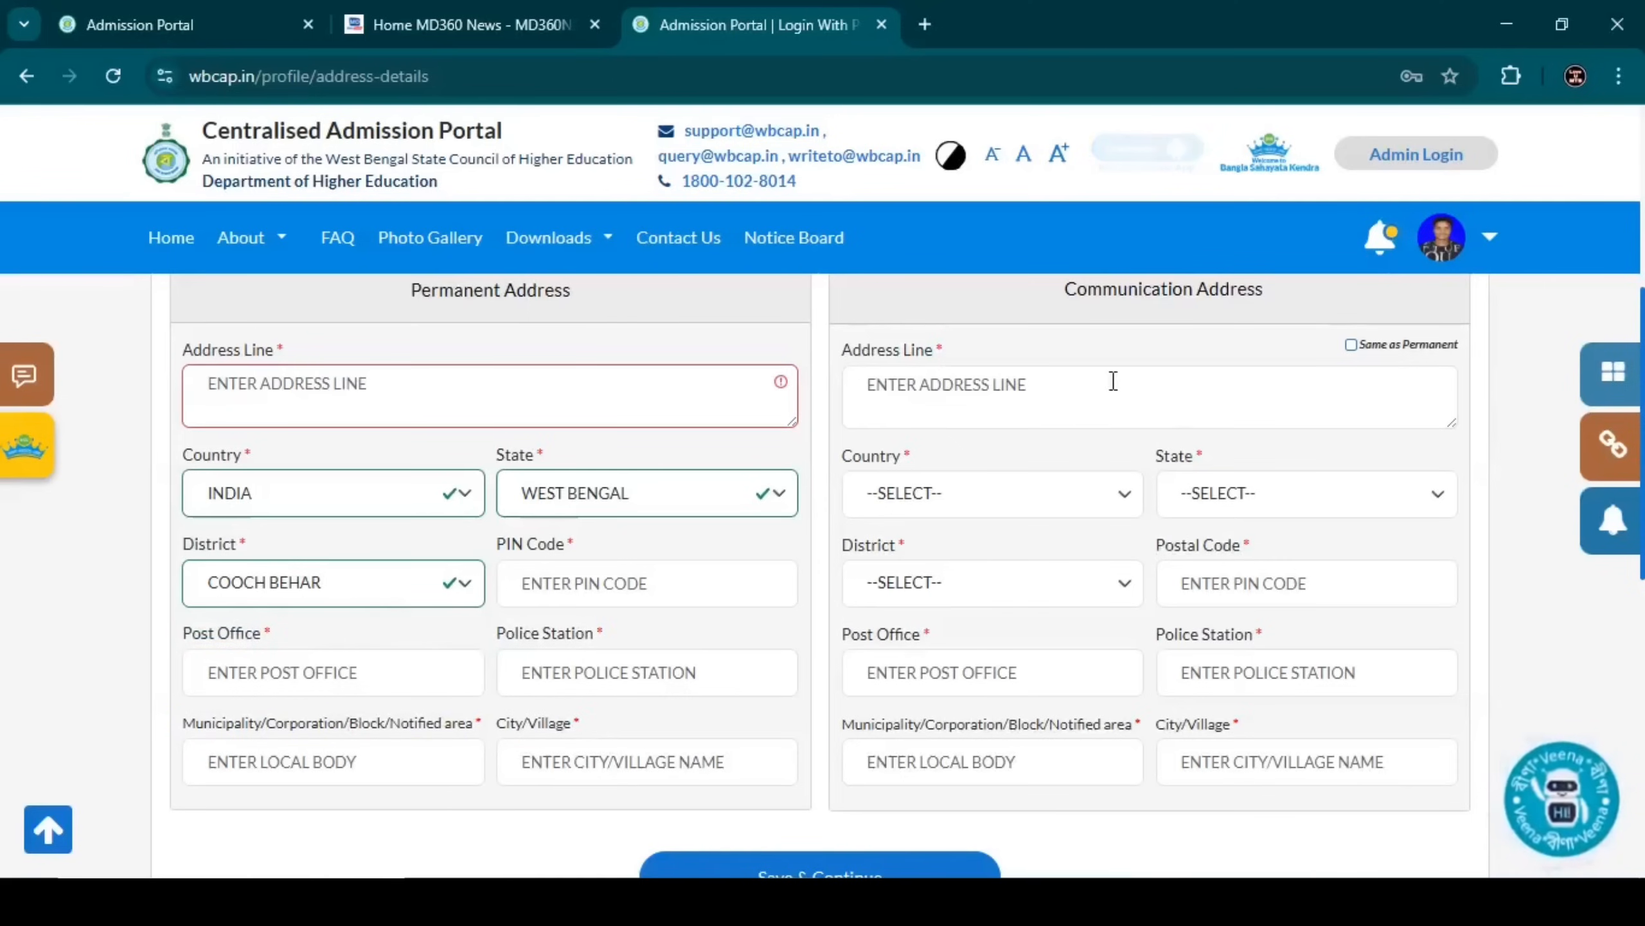
- Copy the permanent address to the communication address and save the address details
drag(1063, 297, 1287, 299)
click(1287, 298)
click(1351, 346)
click(1351, 346)
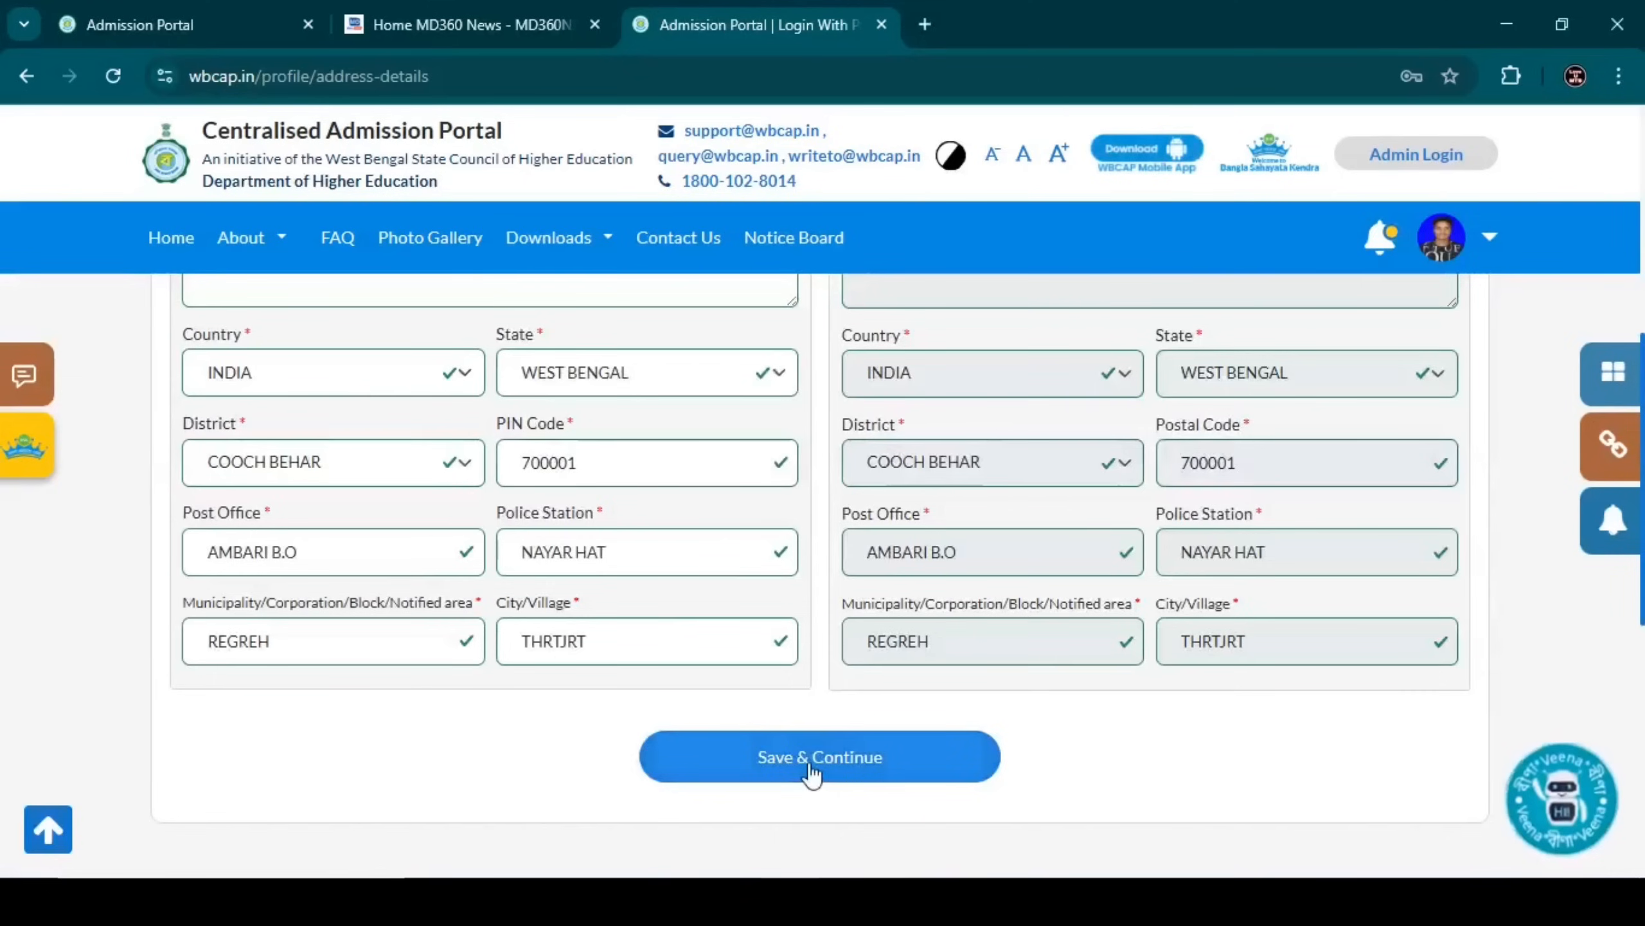
click(811, 768)
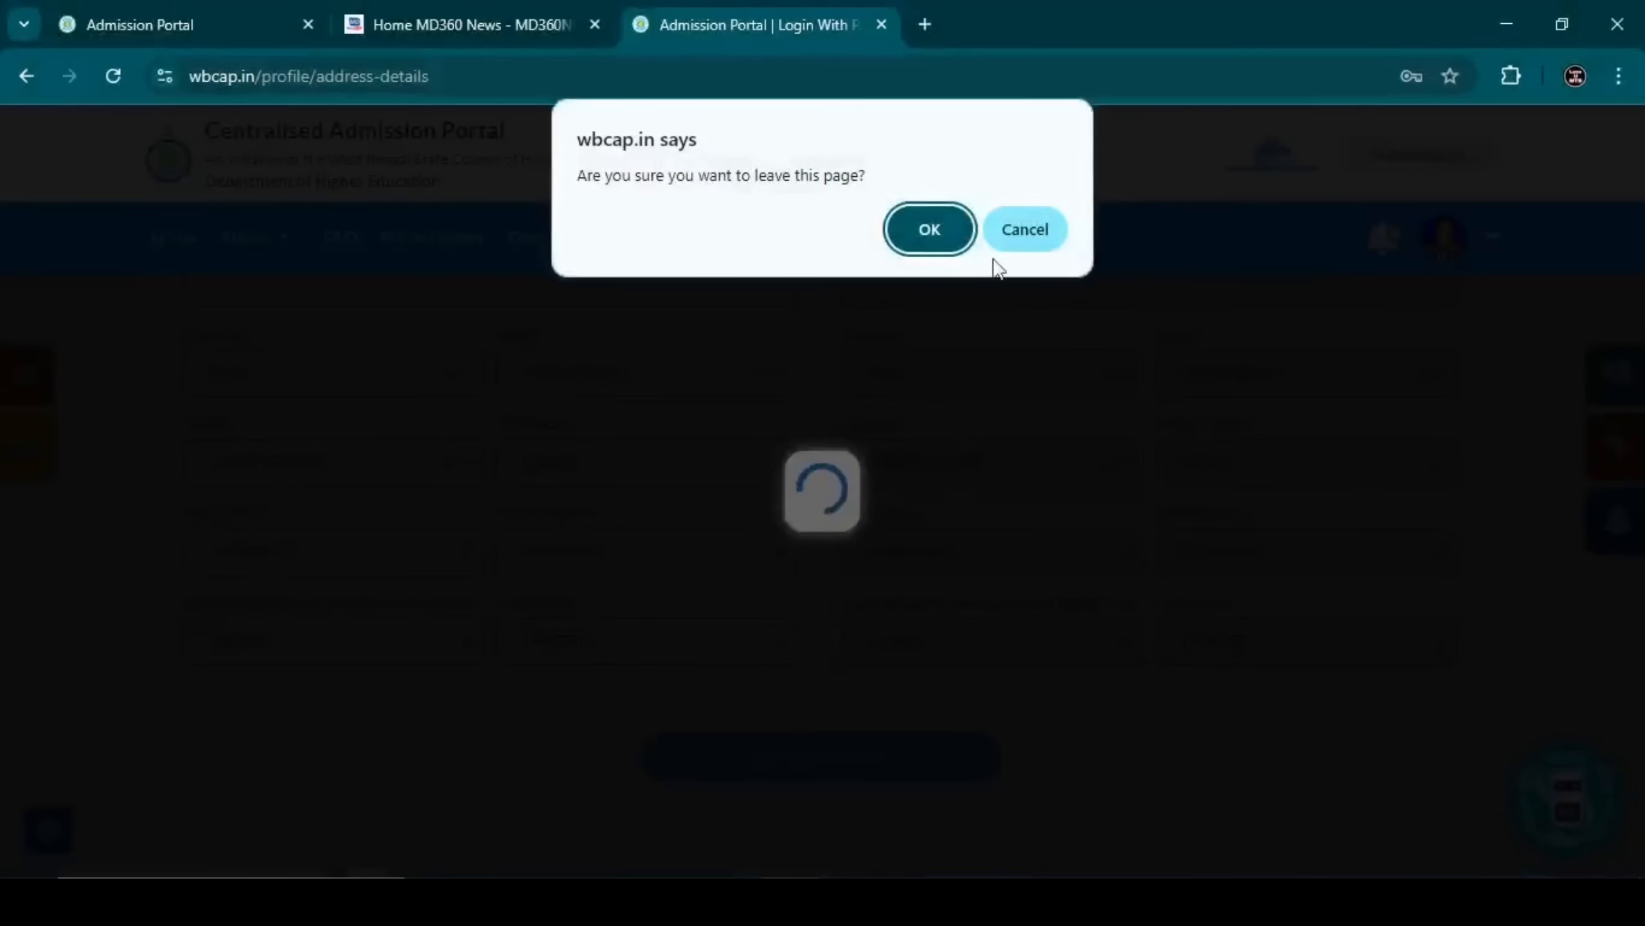
- Set the father's prefix to MR. and his qualification to CLASS 10+2 PASSED
click(911, 230)
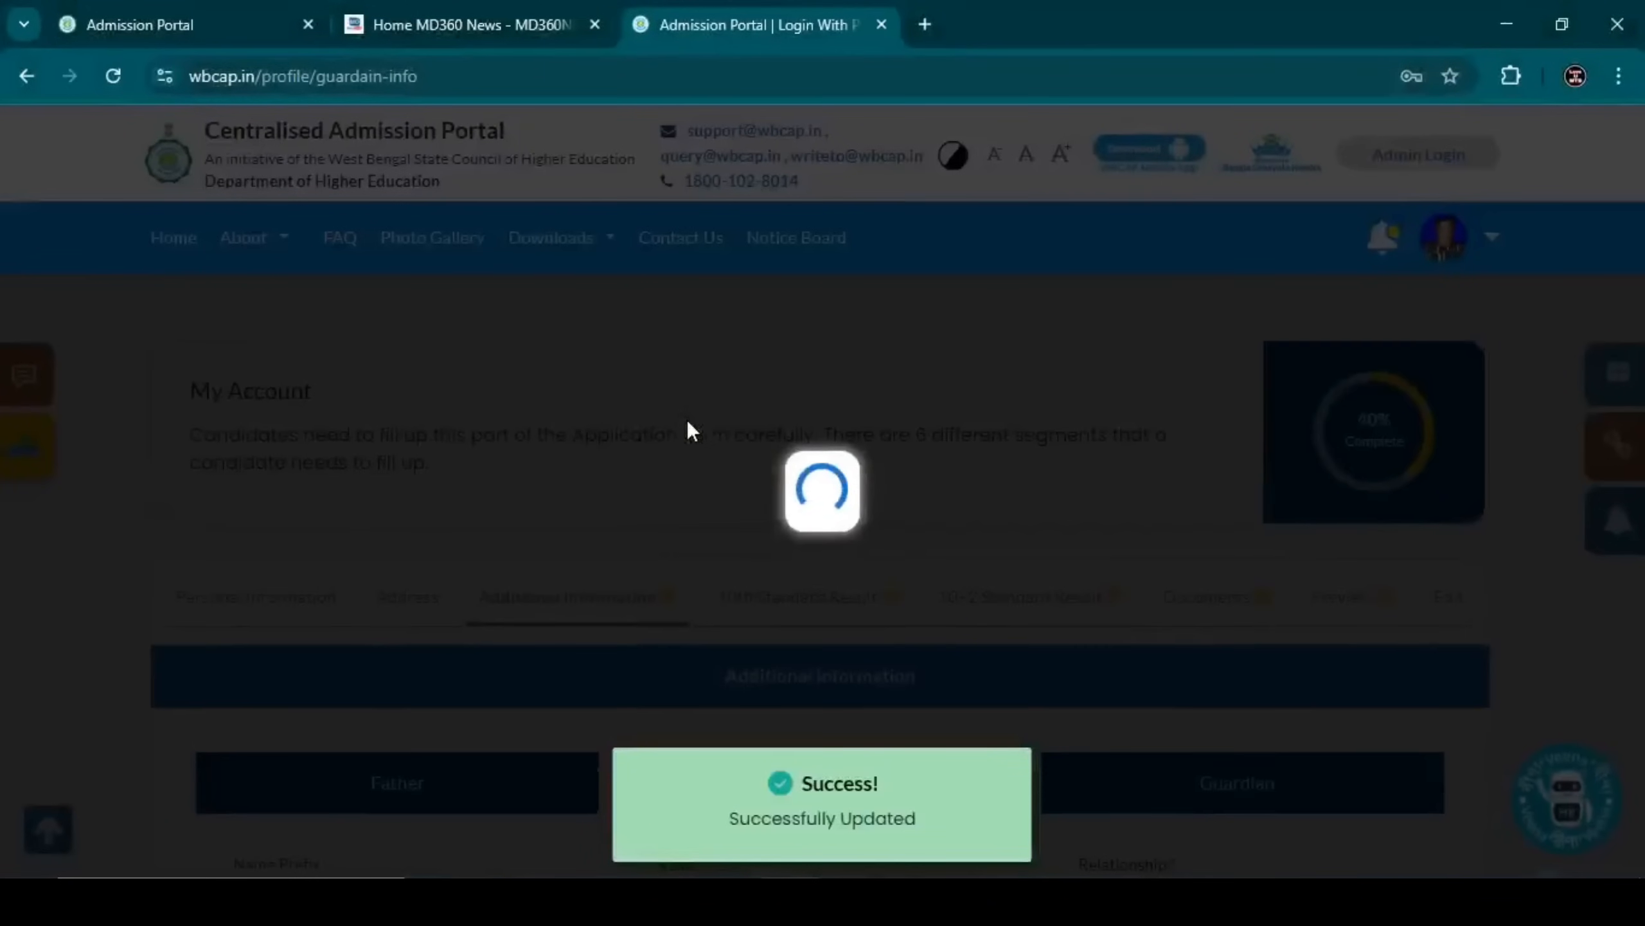
scroll(687, 429, down, 5)
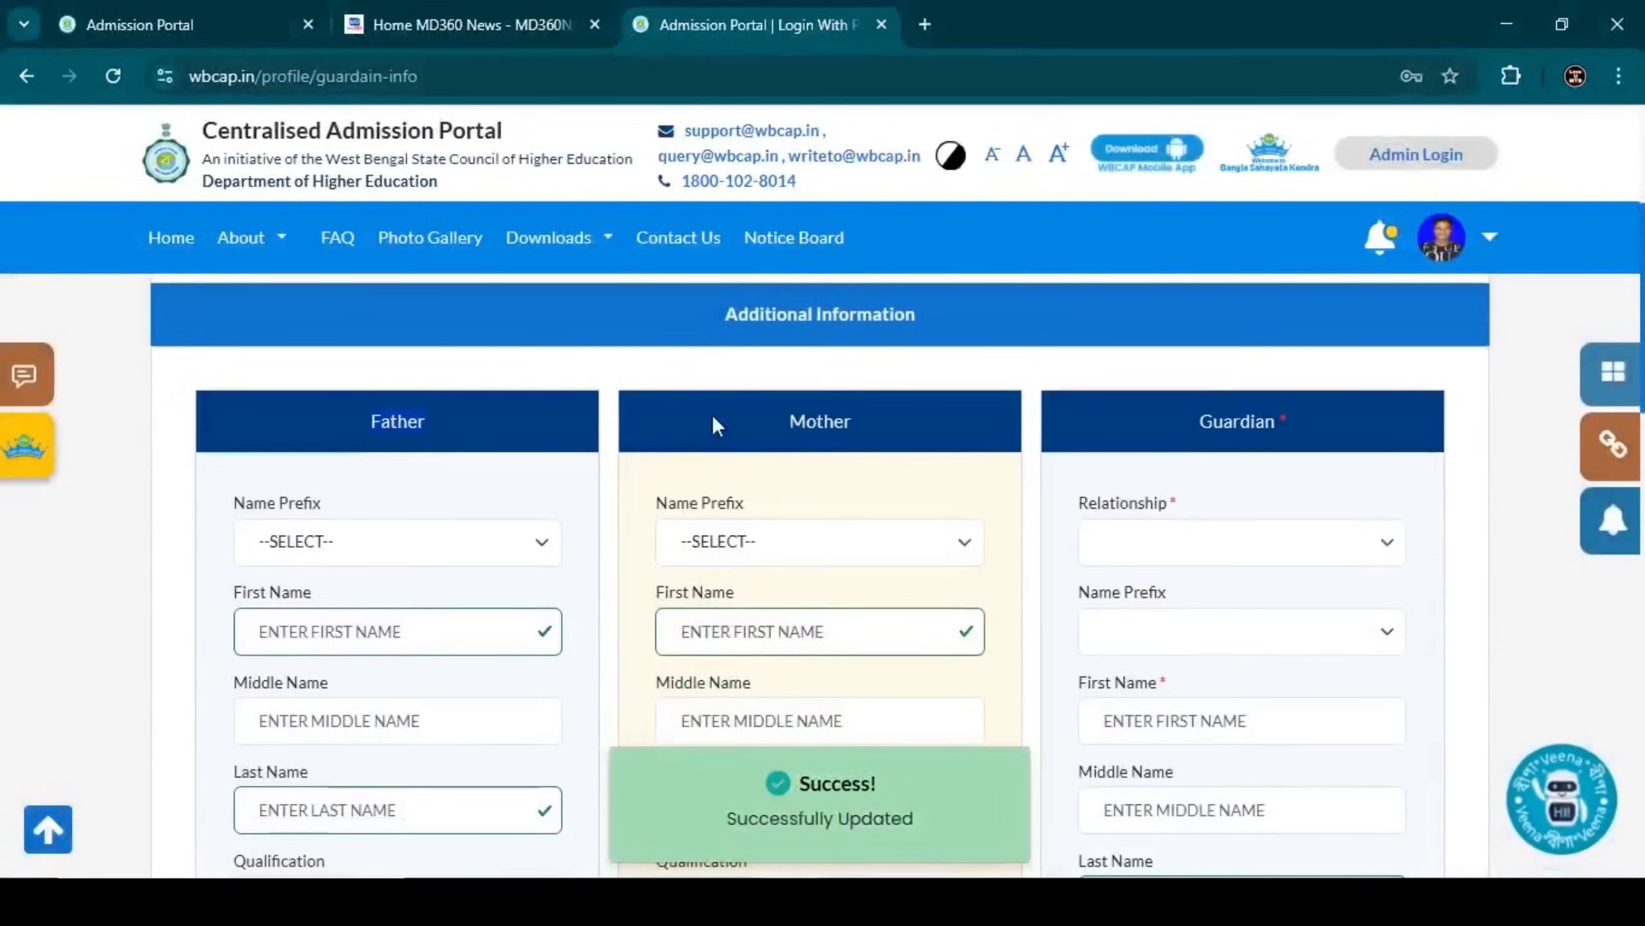
click(302, 541)
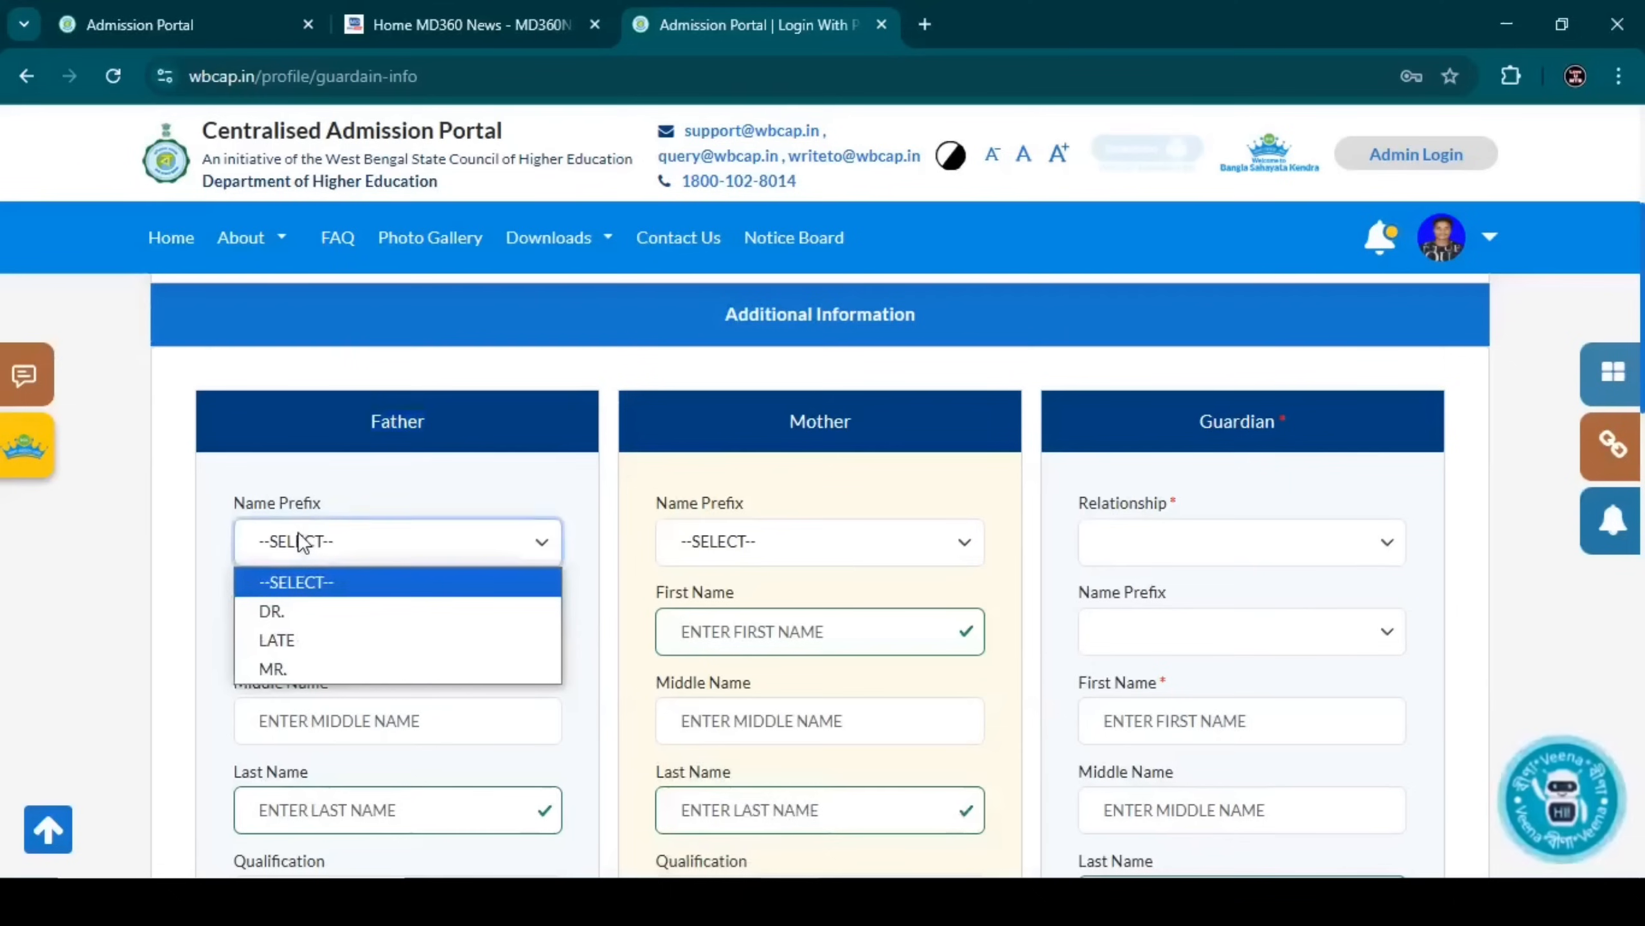
click(286, 661)
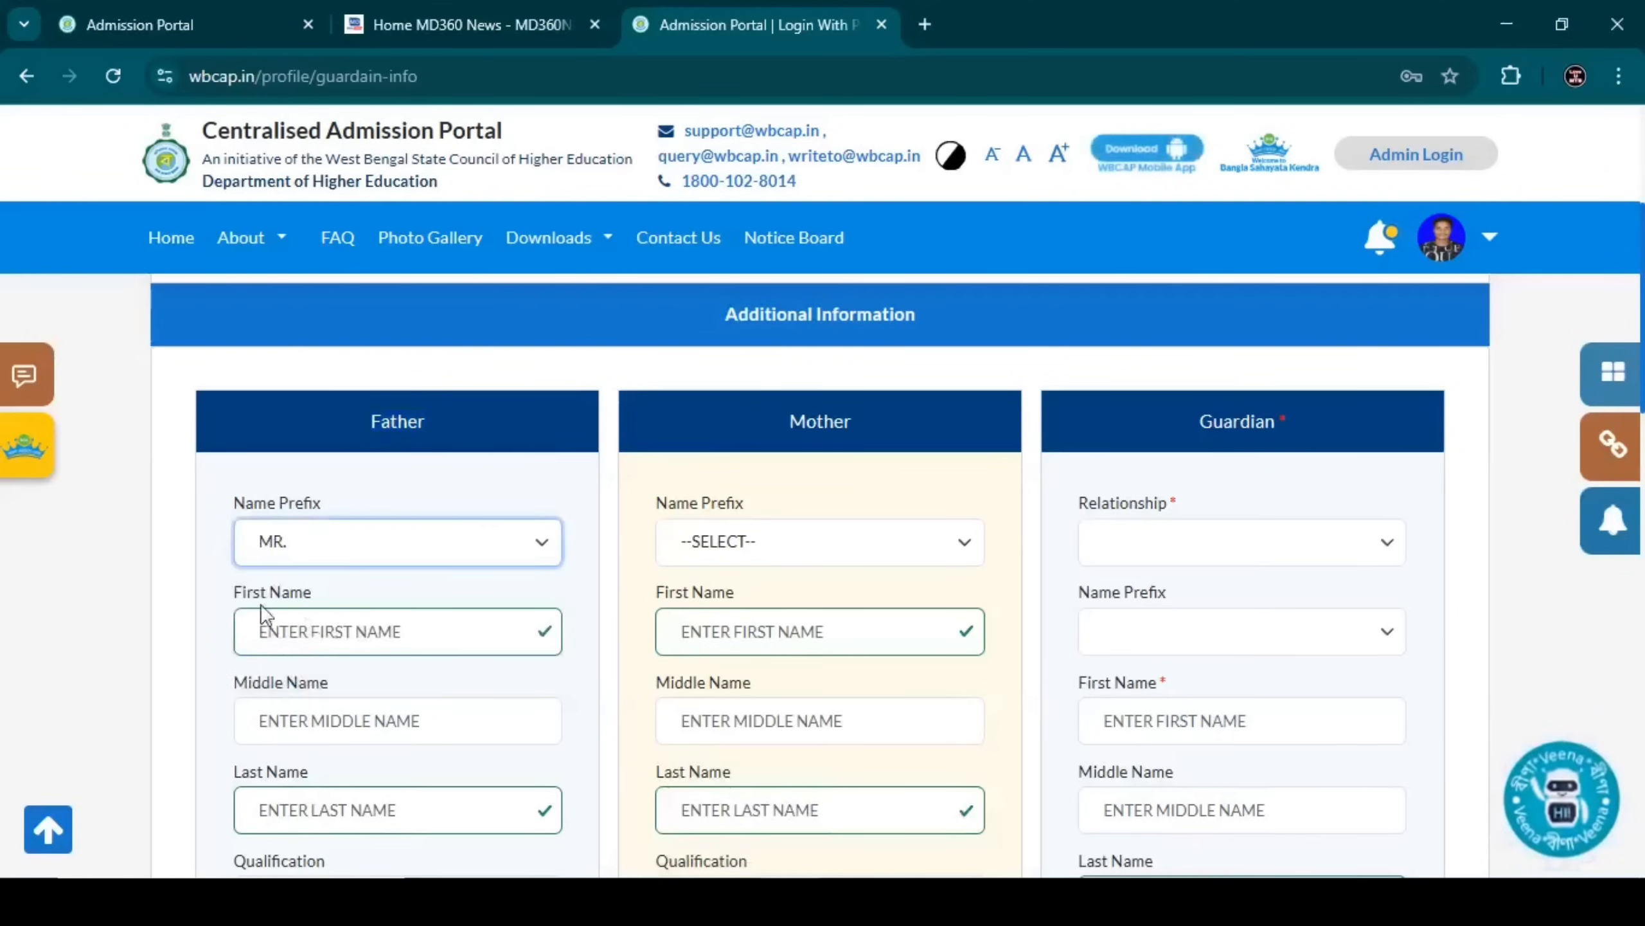
scroll(260, 605, down, 3)
click(337, 659)
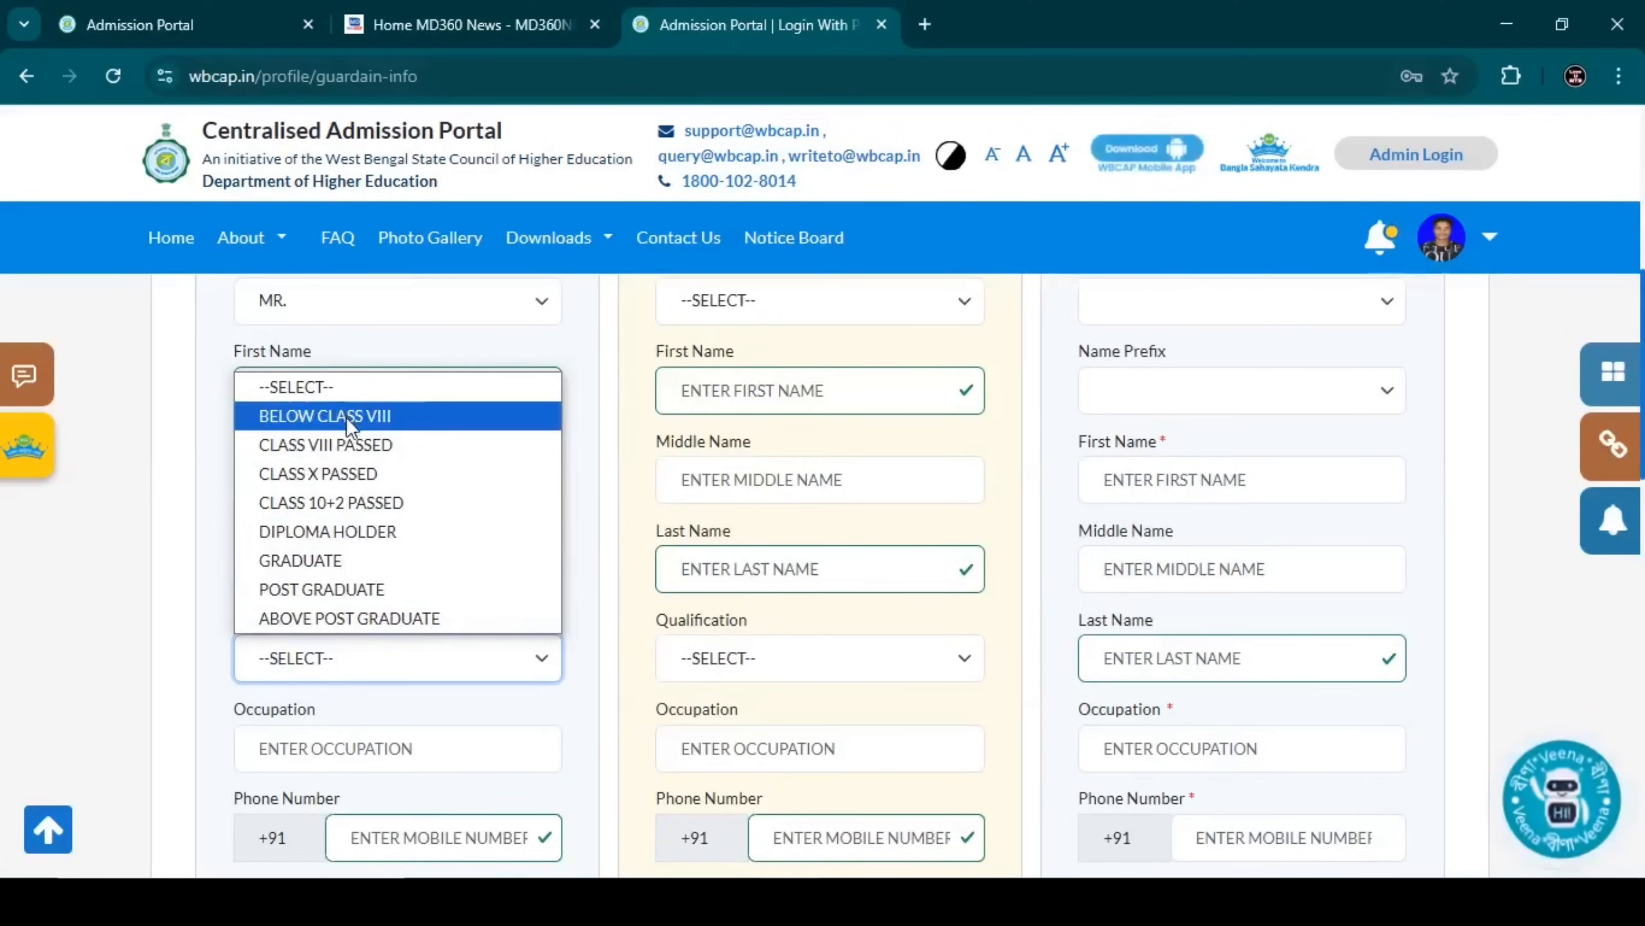
click(345, 503)
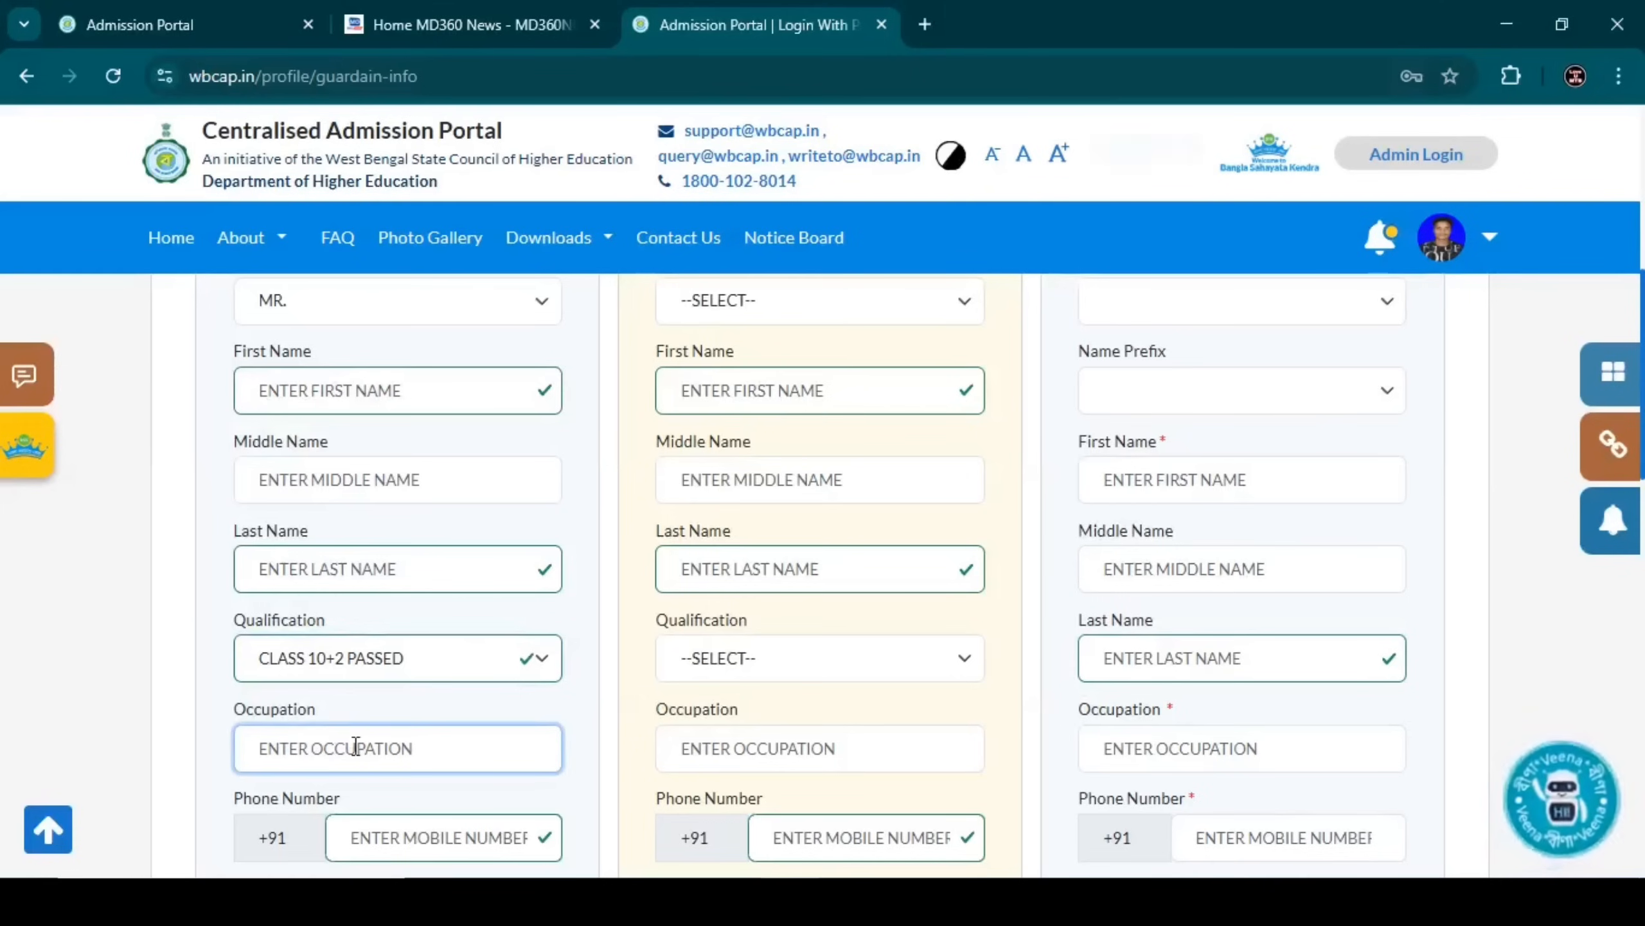
- Set the mother's prefix to MRS. and her qualification to CLASS 10+2 PASSED
scroll(376, 739, up, 2)
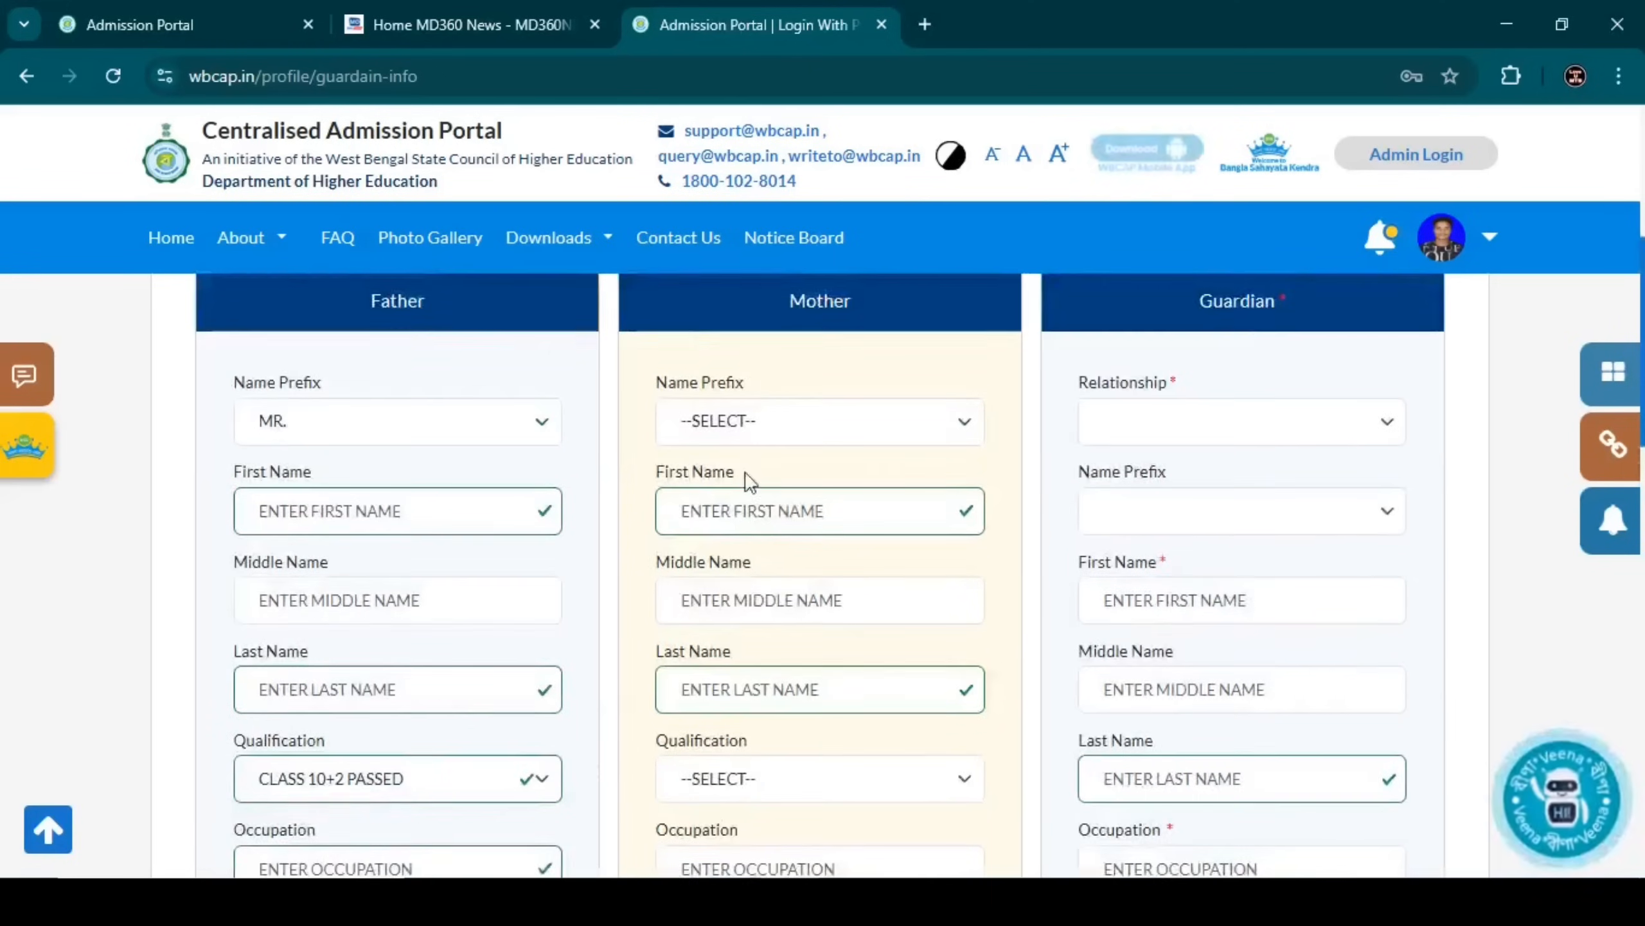
click(731, 421)
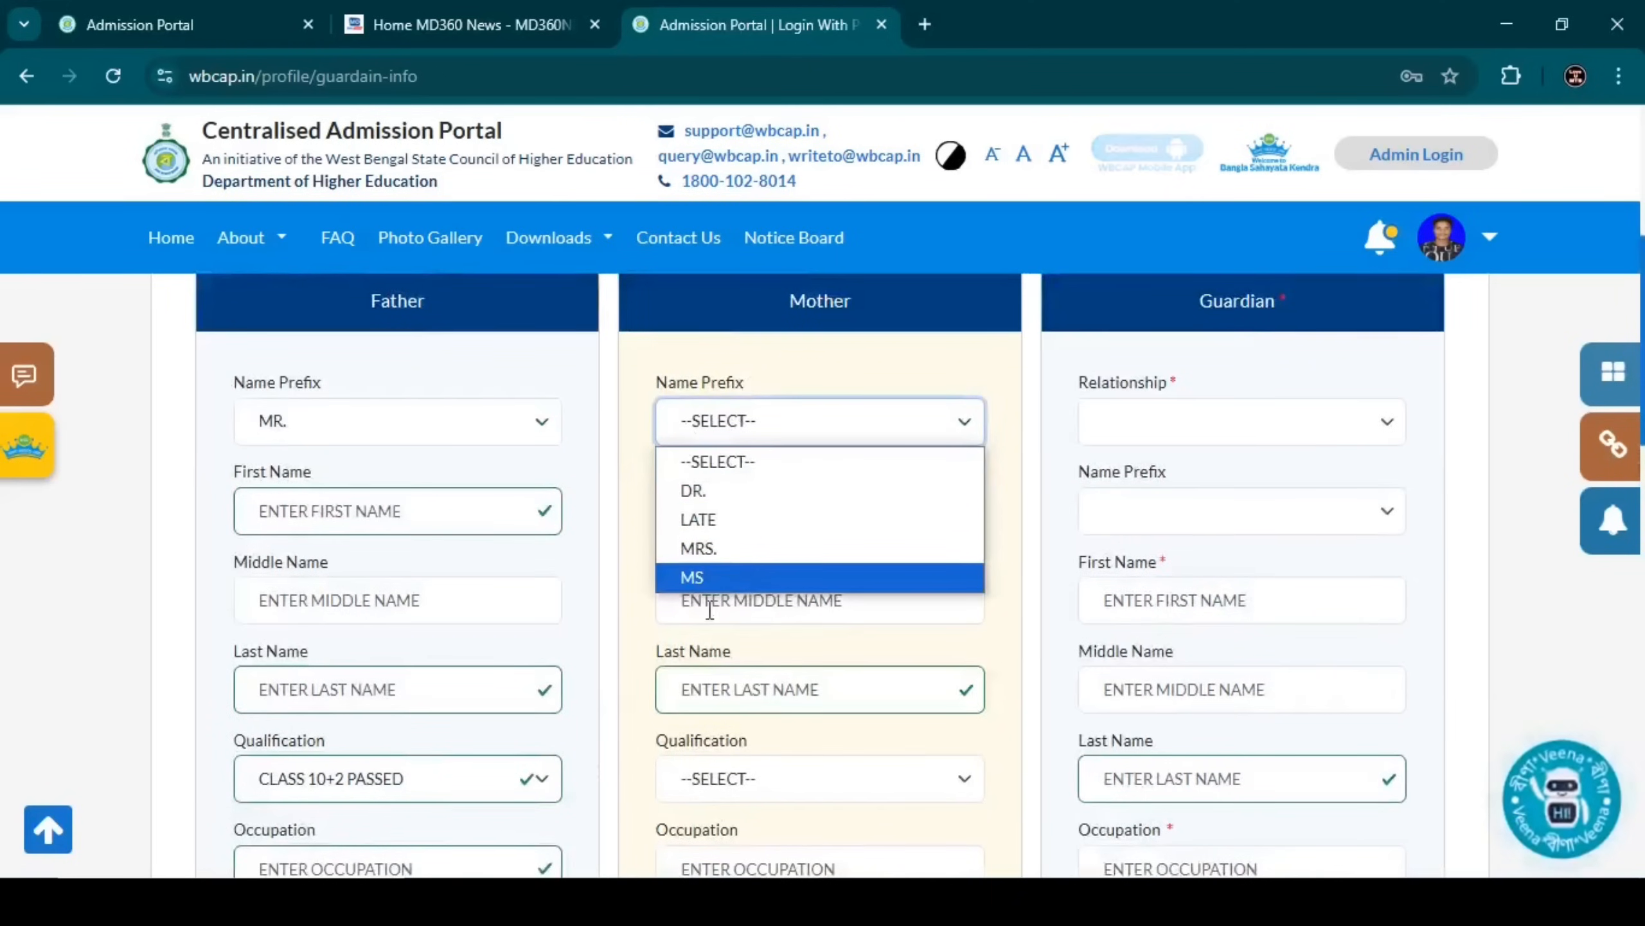
click(725, 544)
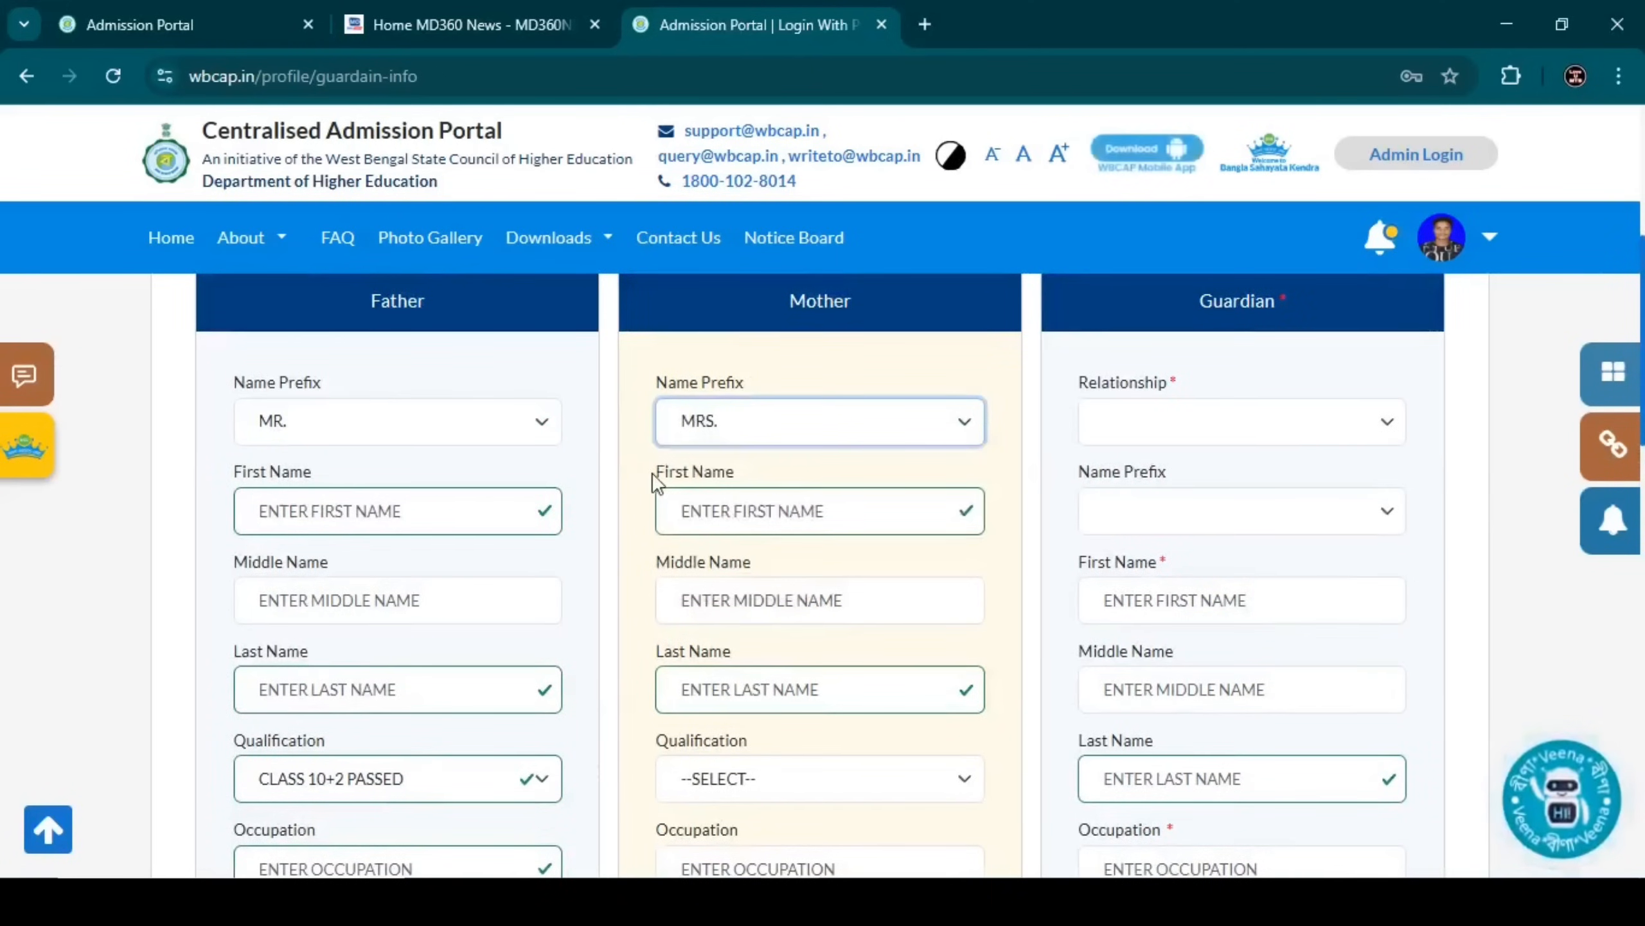
drag(652, 479, 758, 467)
click(761, 458)
drag(655, 570, 781, 563)
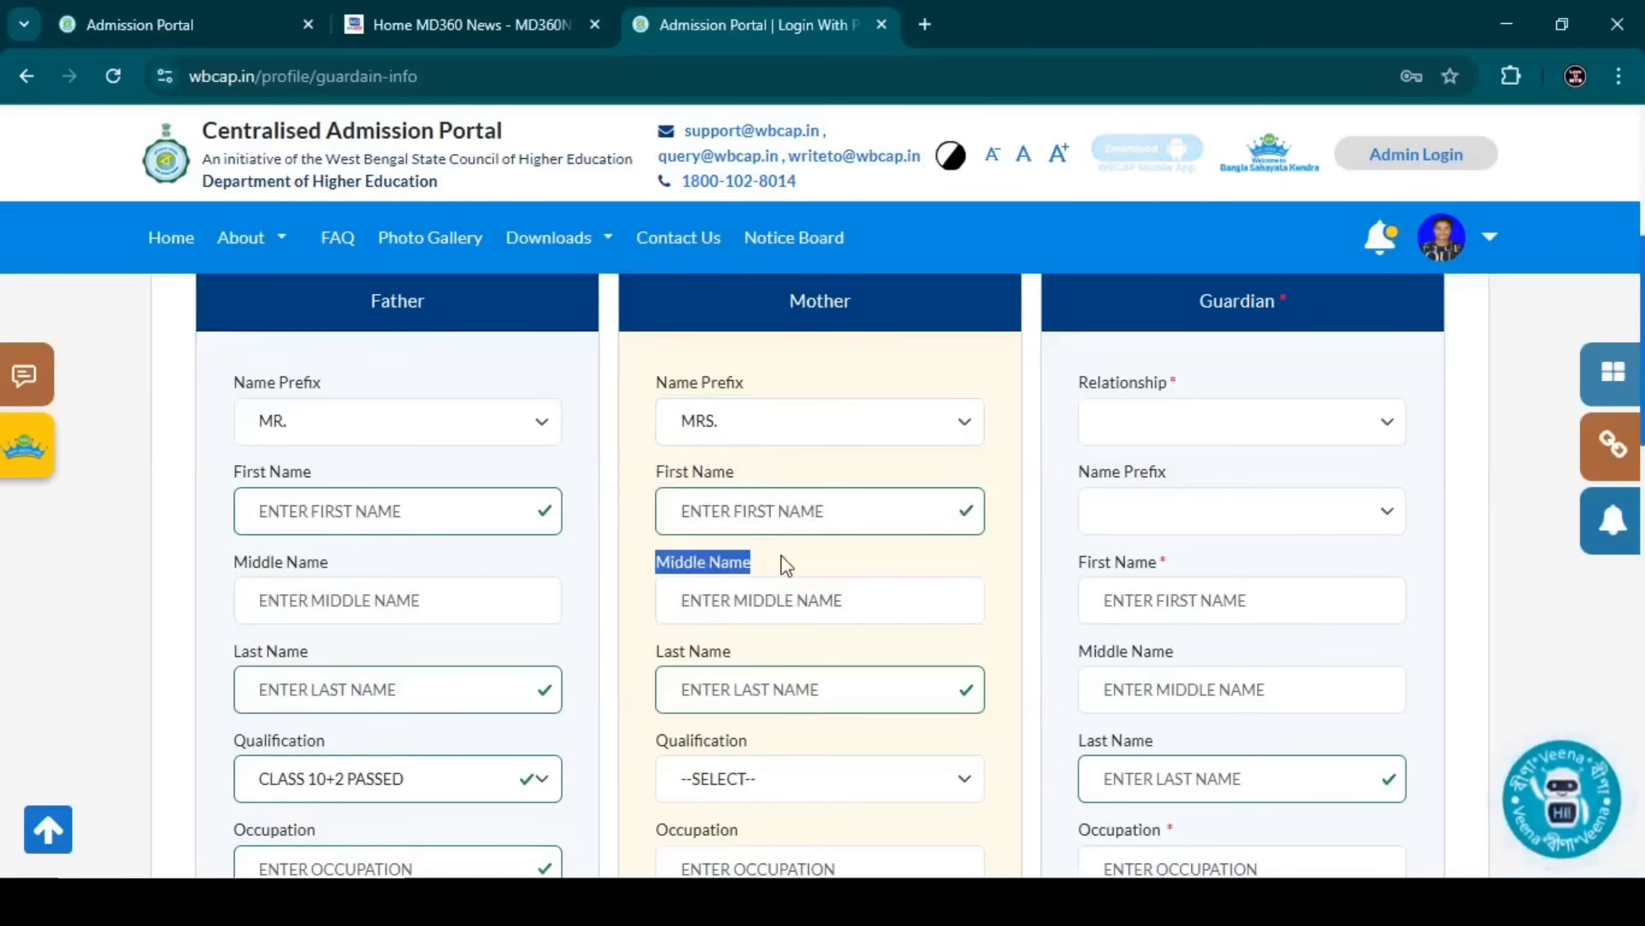
click(762, 572)
triple_click(746, 654)
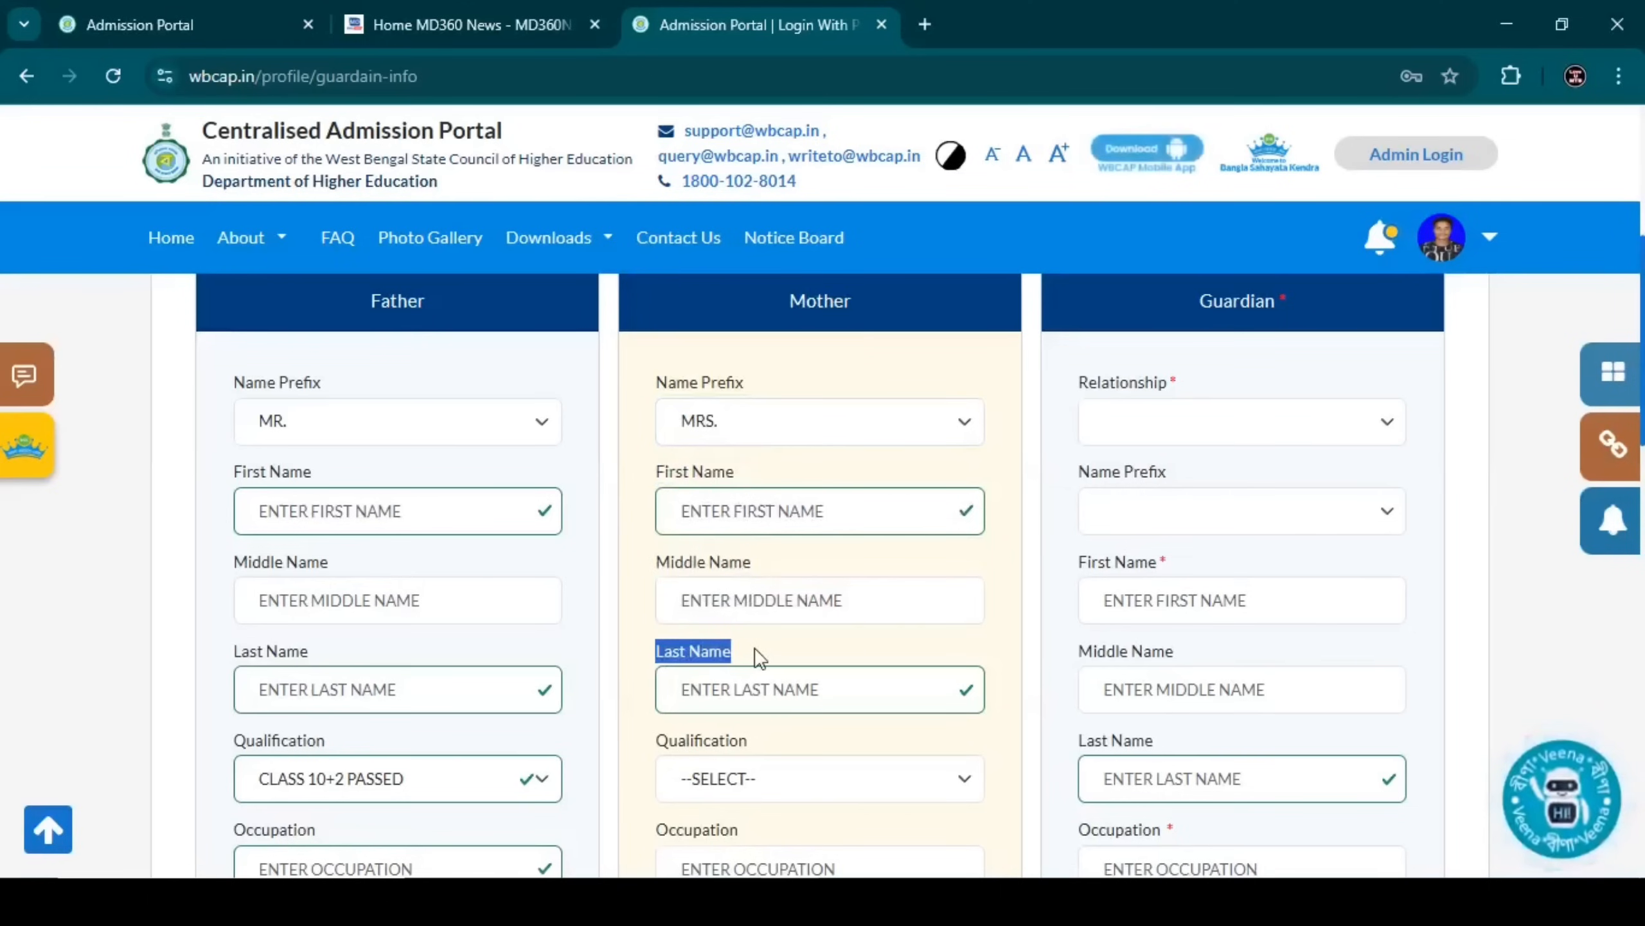
click(746, 655)
scroll(748, 660, down, 2)
click(745, 656)
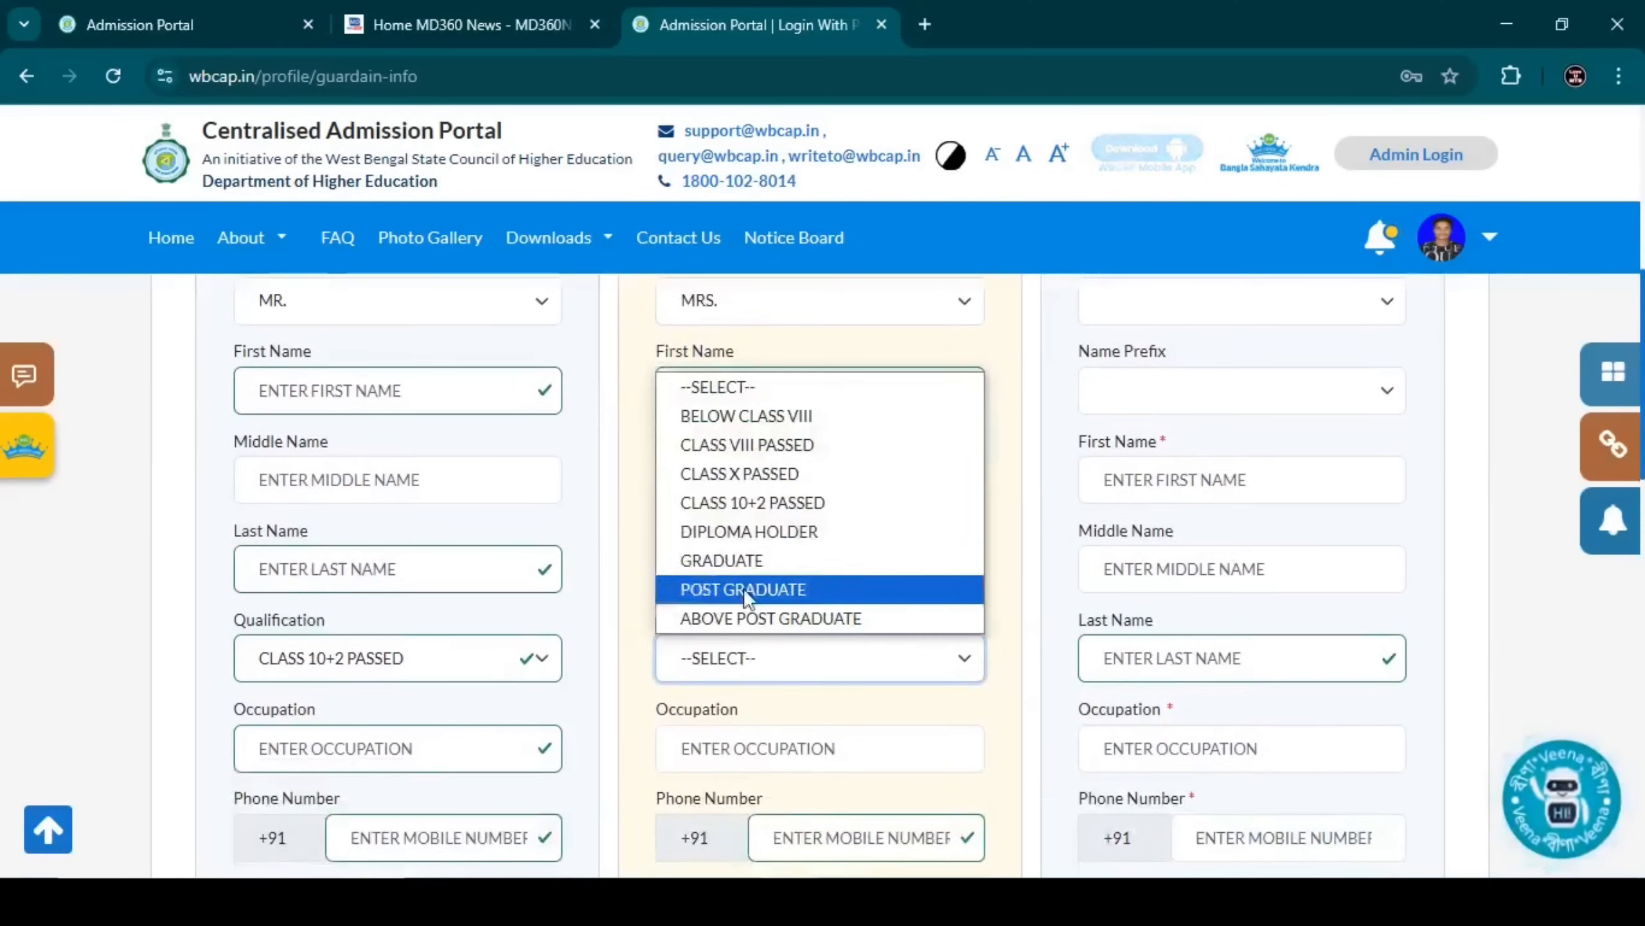
click(765, 515)
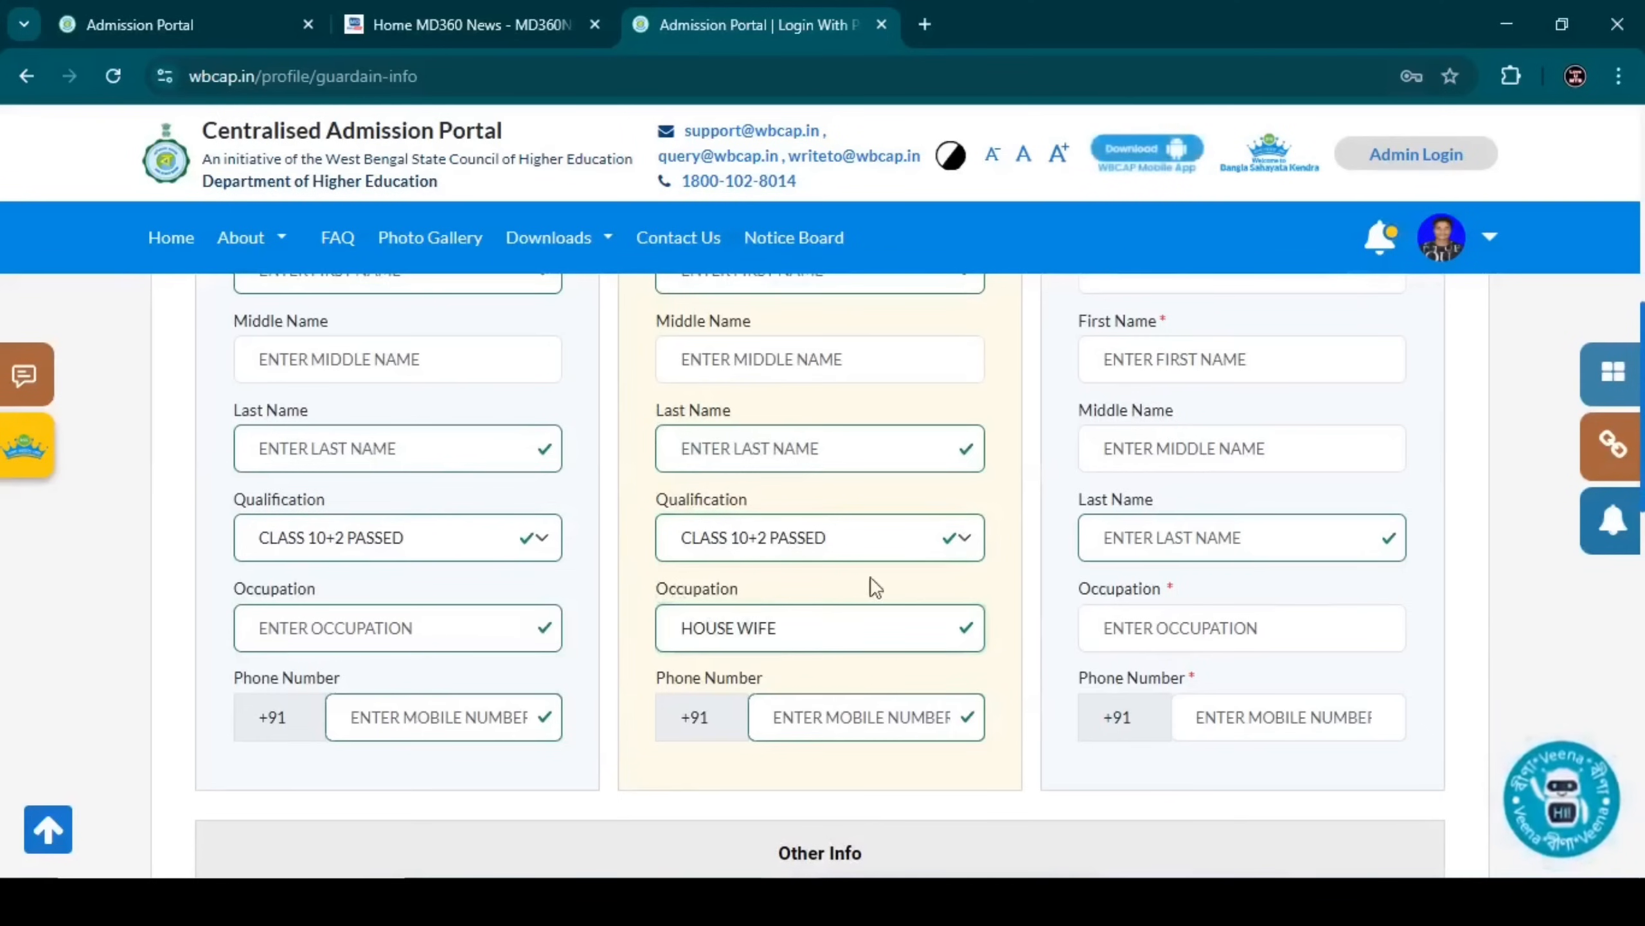
scroll(1182, 456, up, 2)
- Add BENGALI (BANGLA) as the first language with read, write and speak all YES
scroll(1169, 414, up, 2)
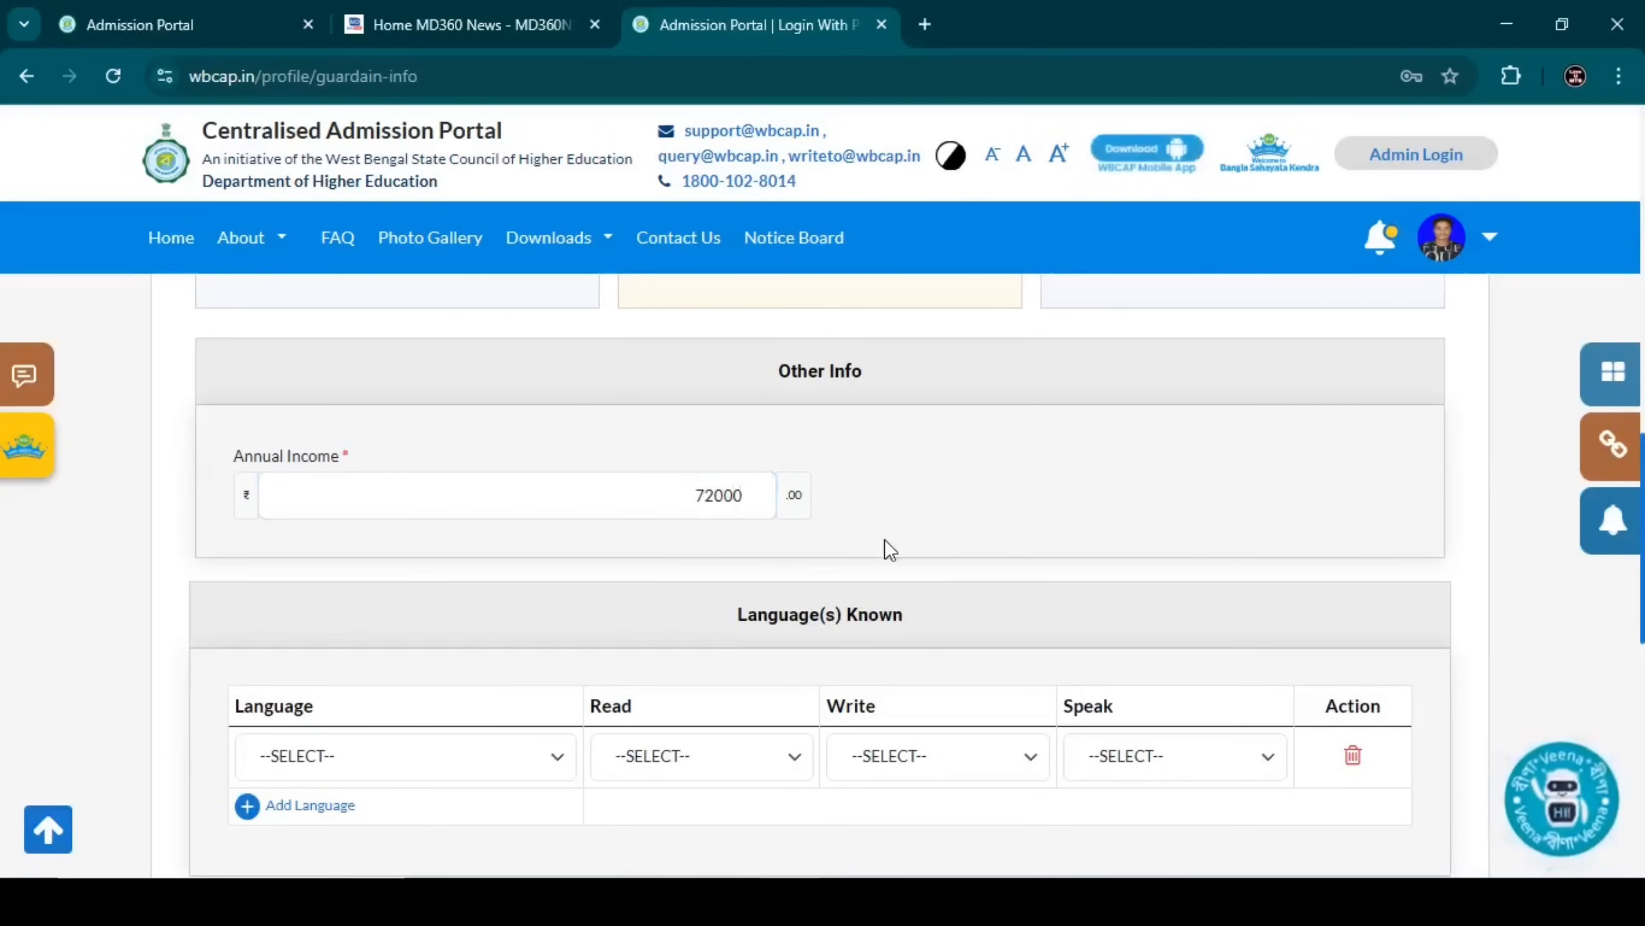
scroll(884, 547, down, 4)
drag(734, 376, 923, 376)
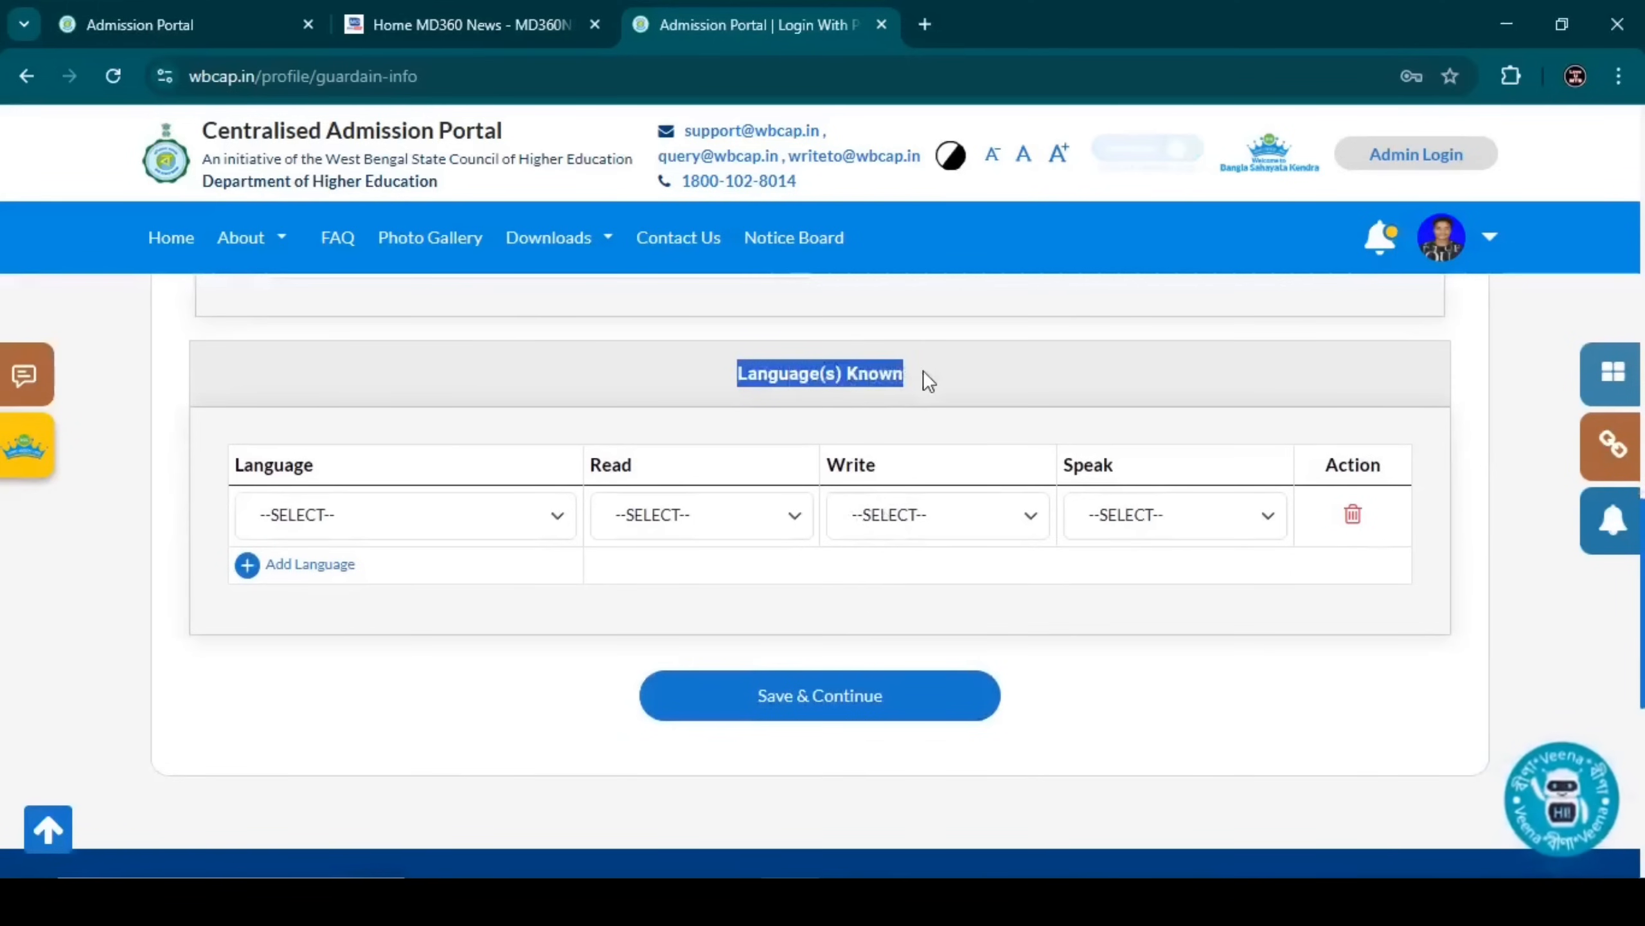
click(923, 371)
click(429, 515)
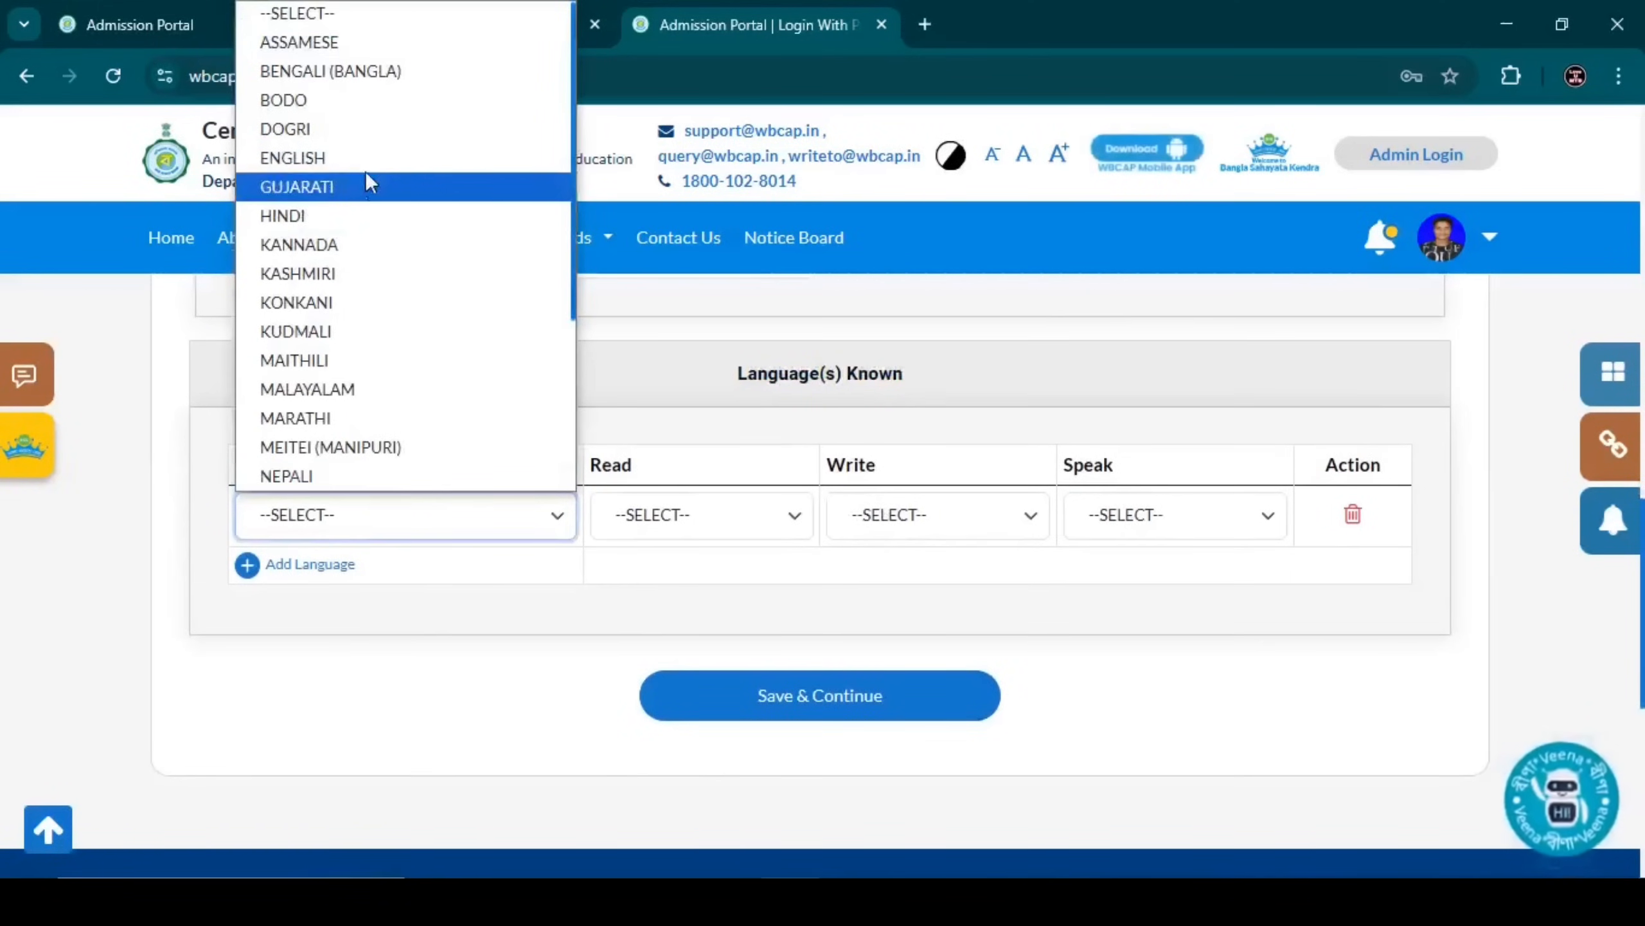
click(401, 73)
click(676, 515)
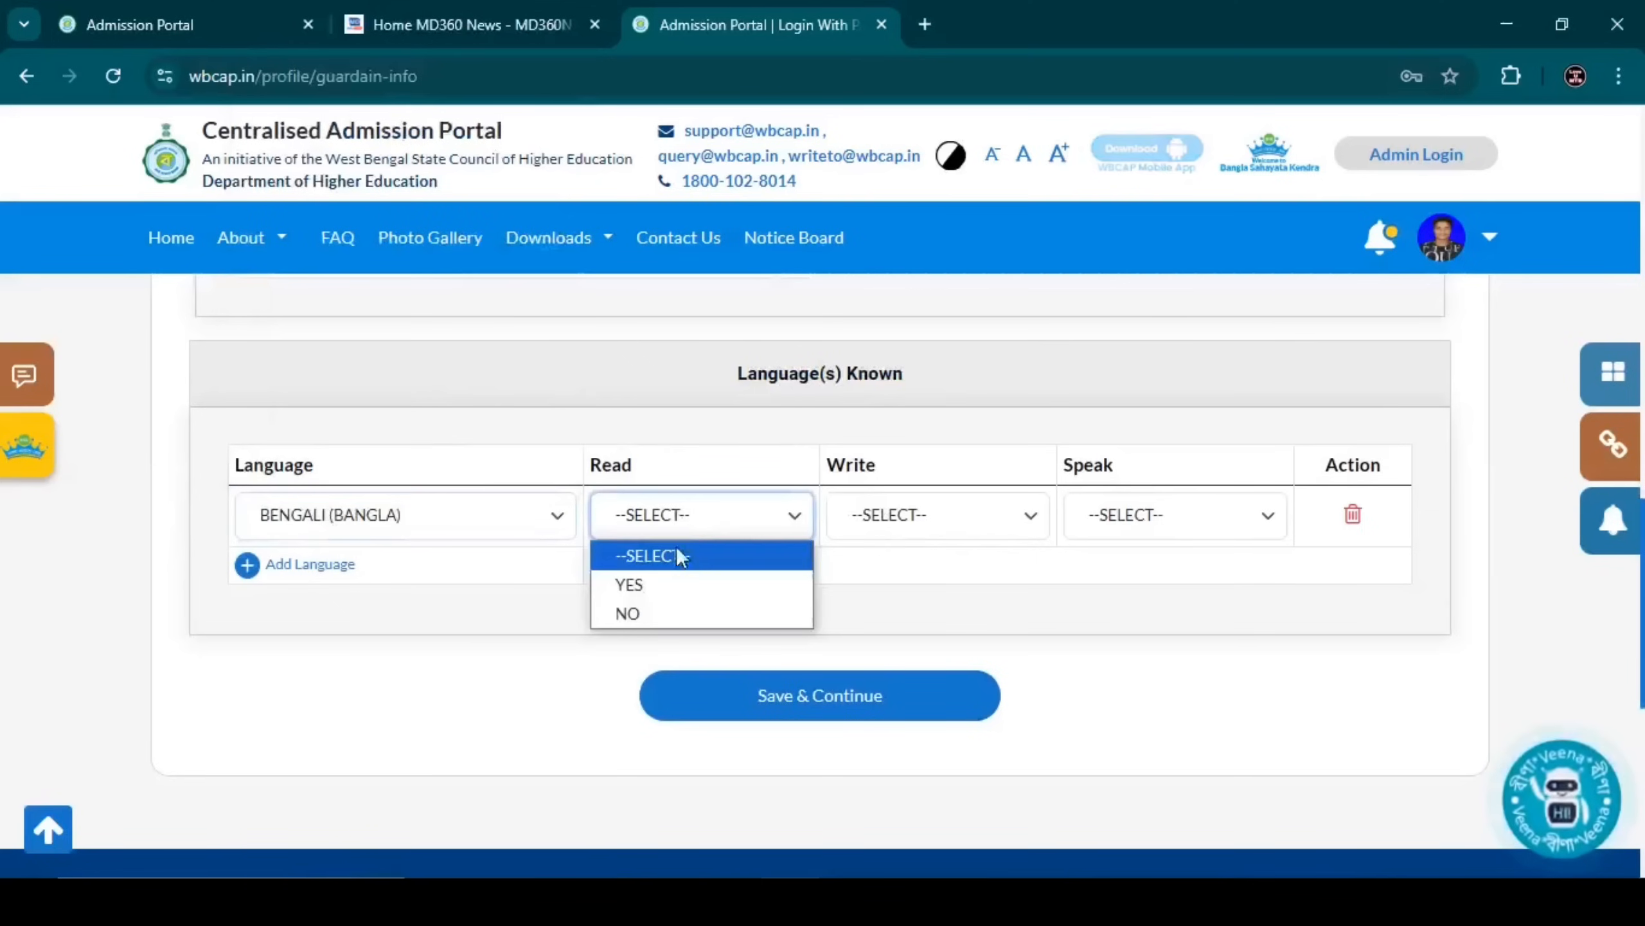
click(671, 585)
click(888, 522)
click(946, 585)
click(1103, 520)
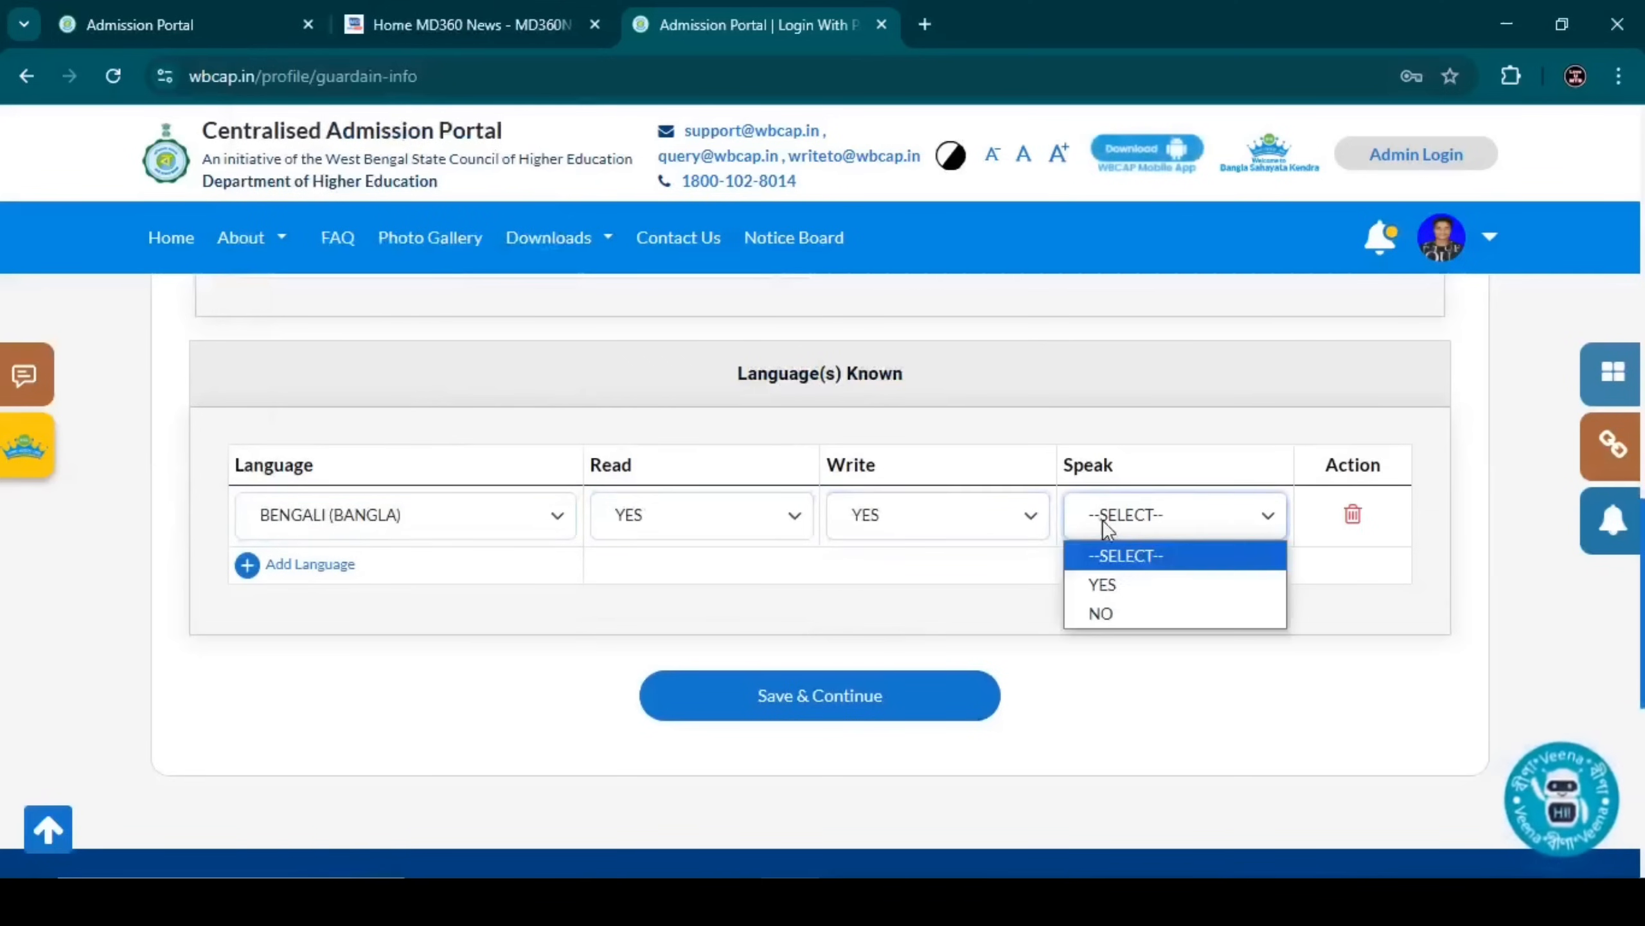
click(1119, 587)
- Add a second language row with ENGLISH and begin setting its reading ability
click(321, 567)
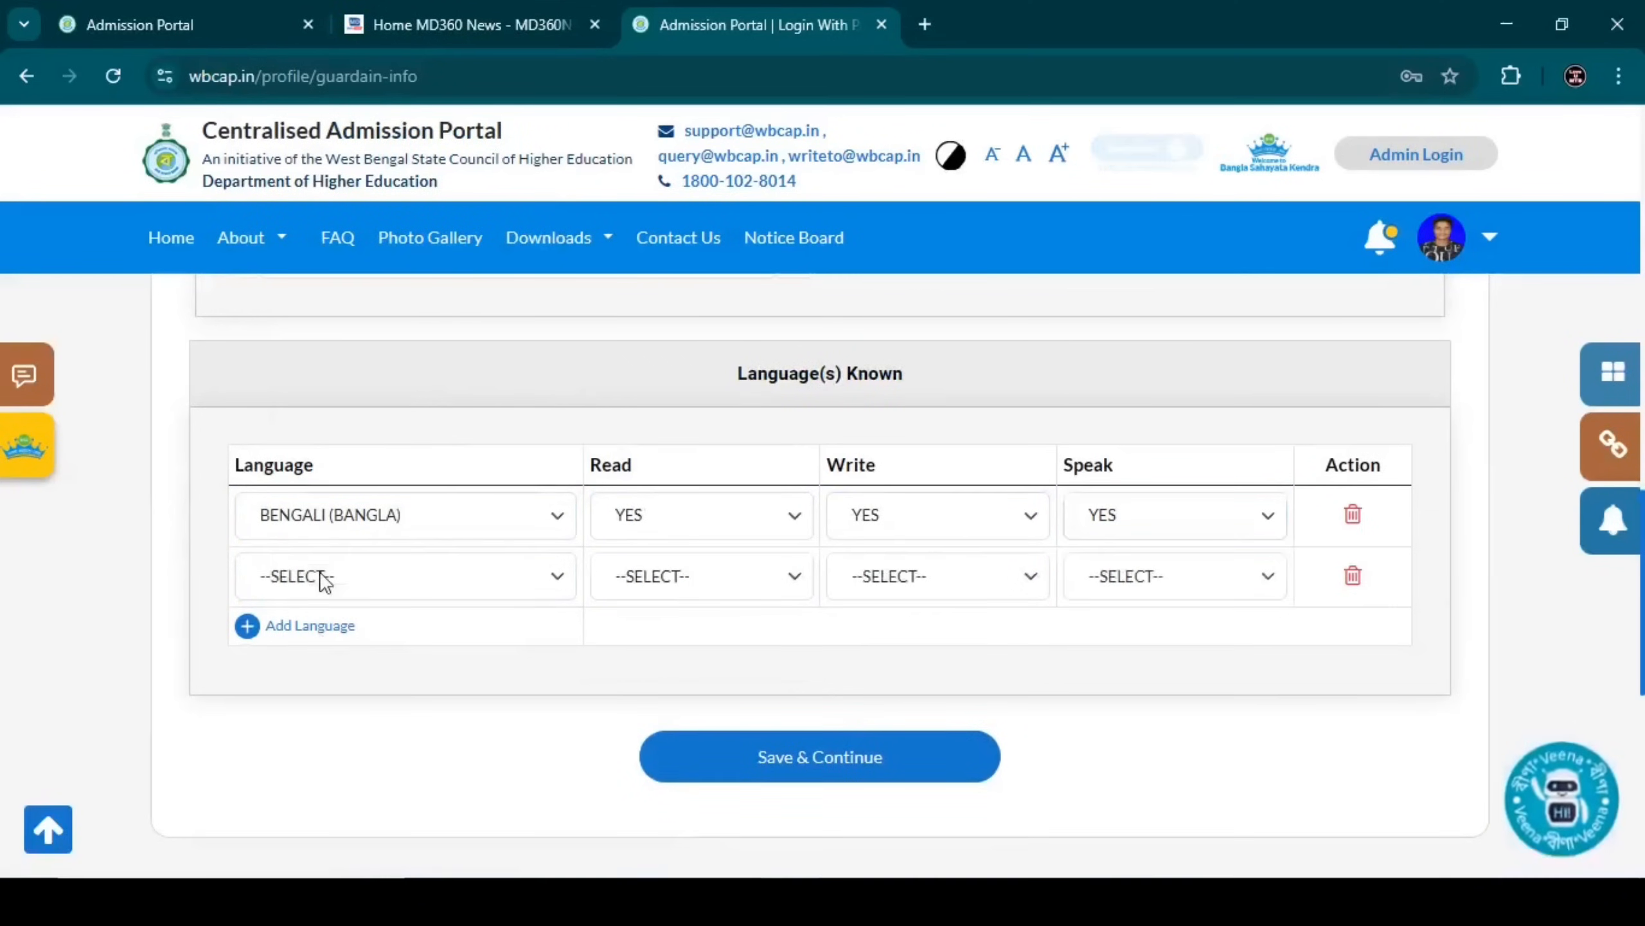
click(312, 582)
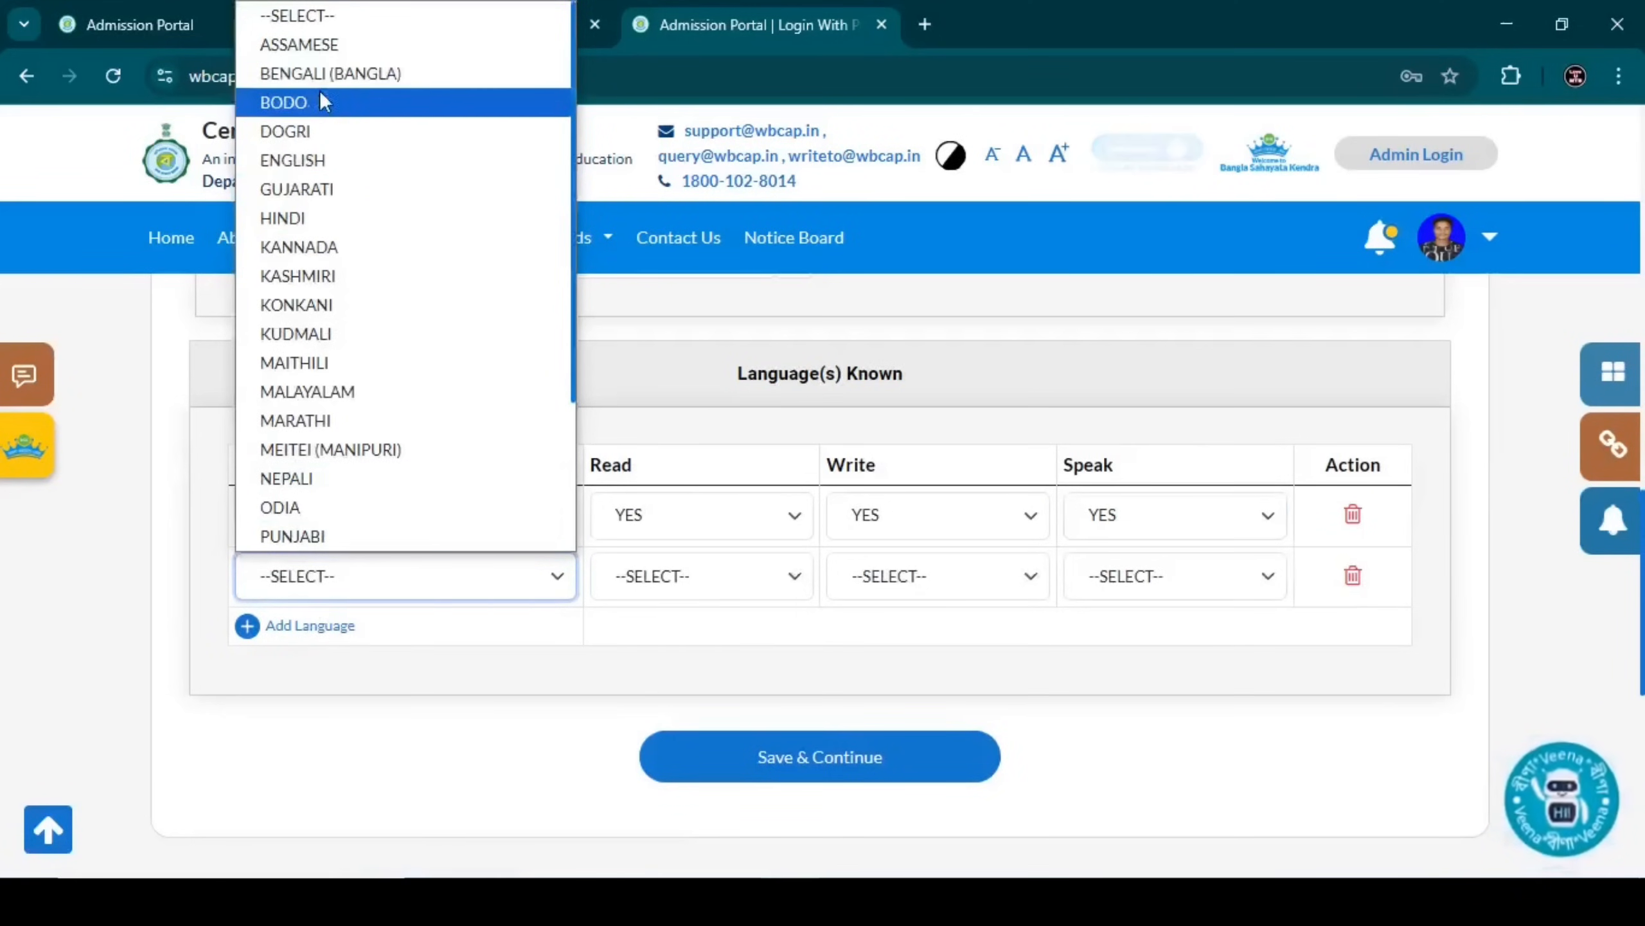
click(323, 160)
click(647, 578)
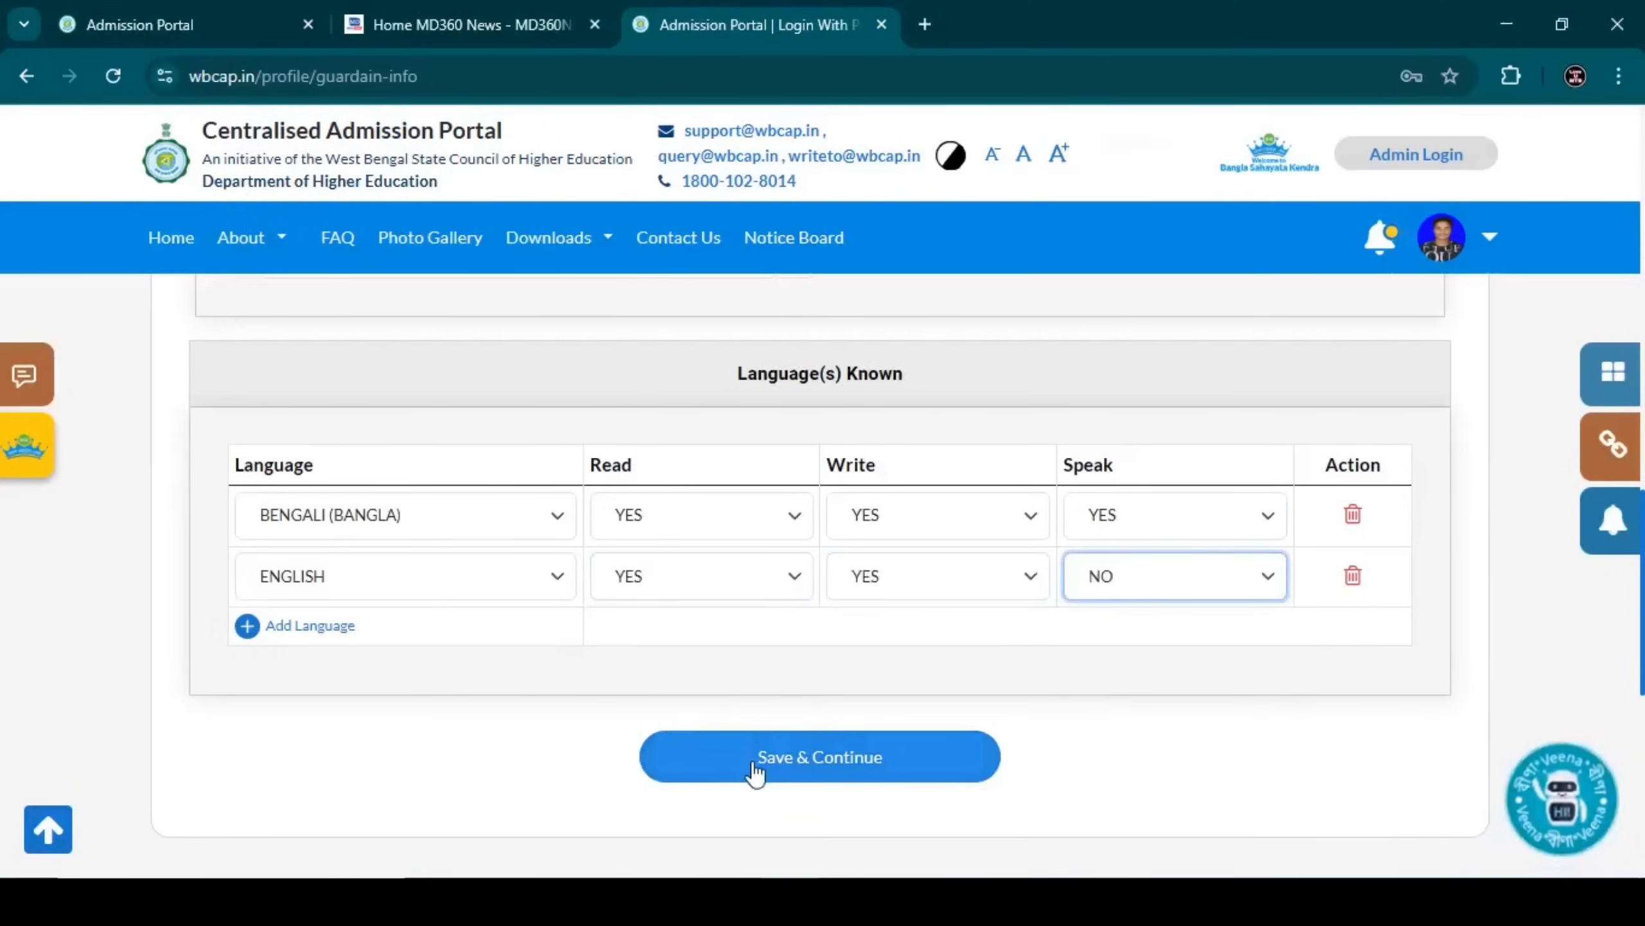
scroll(792, 470, up, 2)
scroll(808, 581, down, 4)
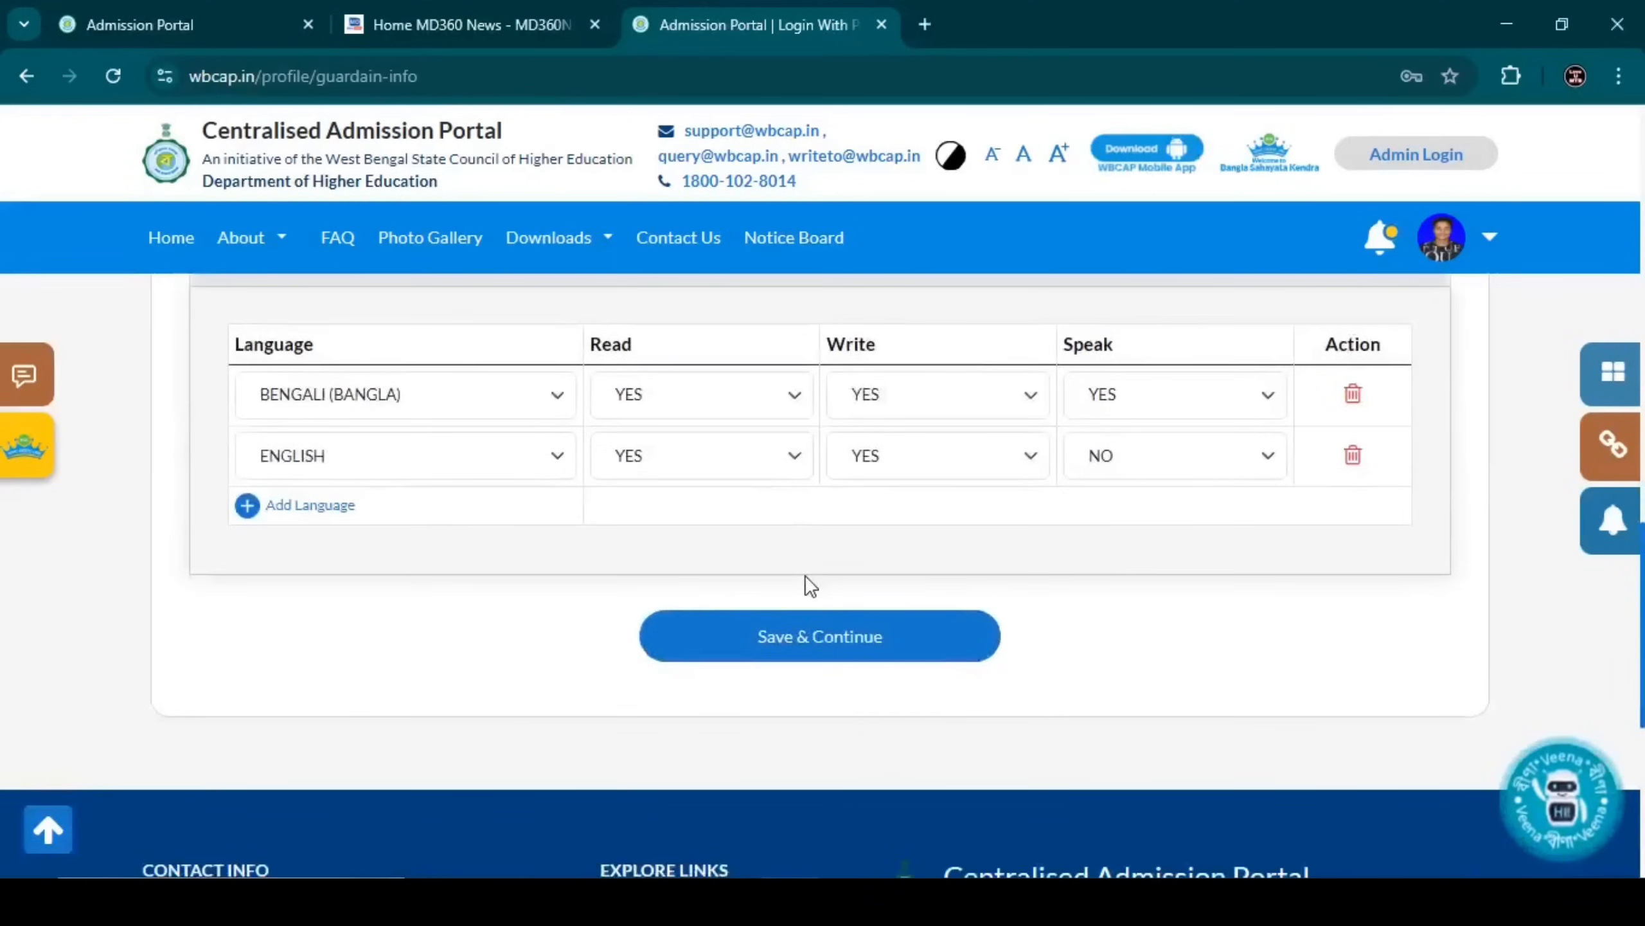
- Save the guardian and language details and proceed to the 10th Standard Result page
click(821, 638)
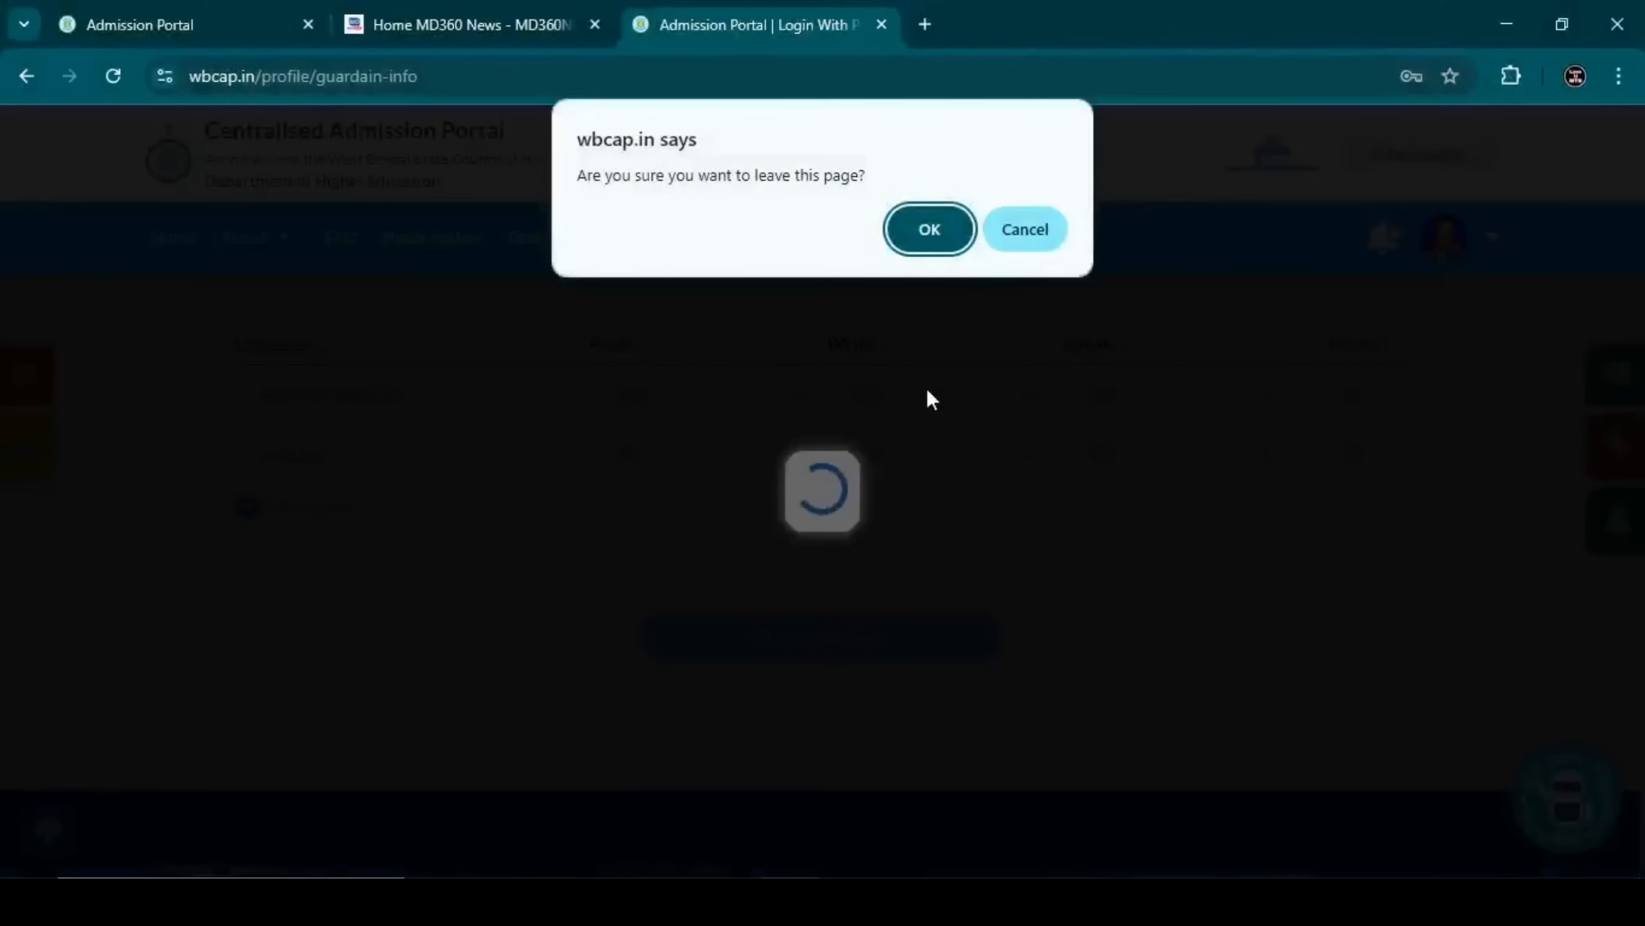
click(920, 226)
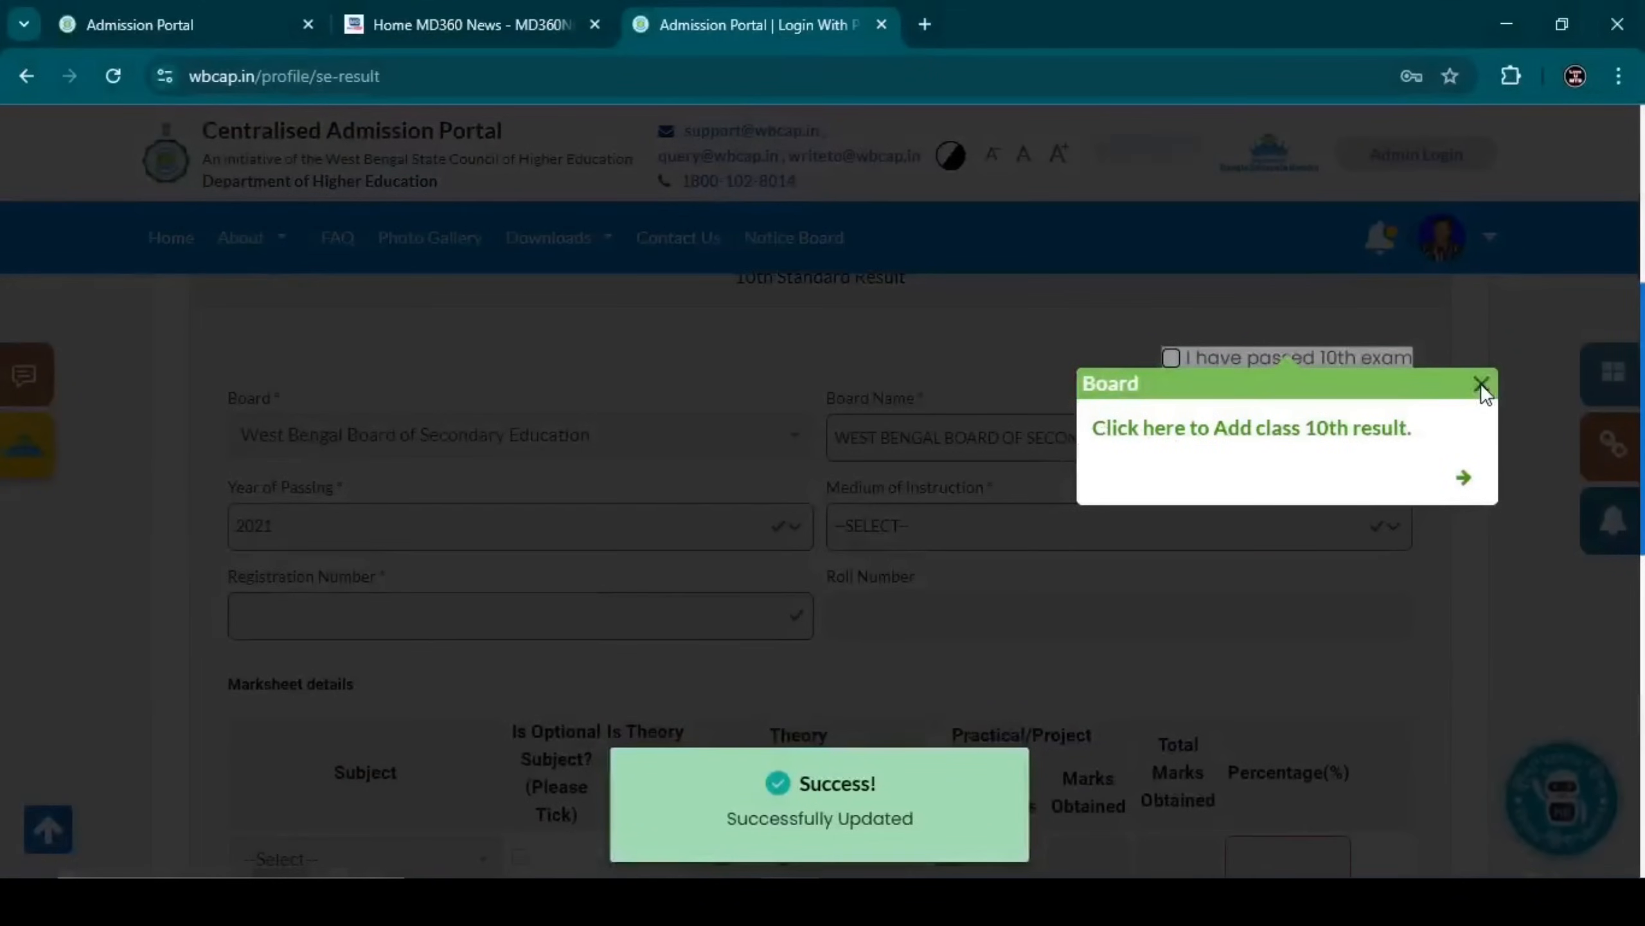
click(1481, 384)
- Mark the 10th exam as passed, with year of passing 2023 and medium BENGALI
click(1175, 360)
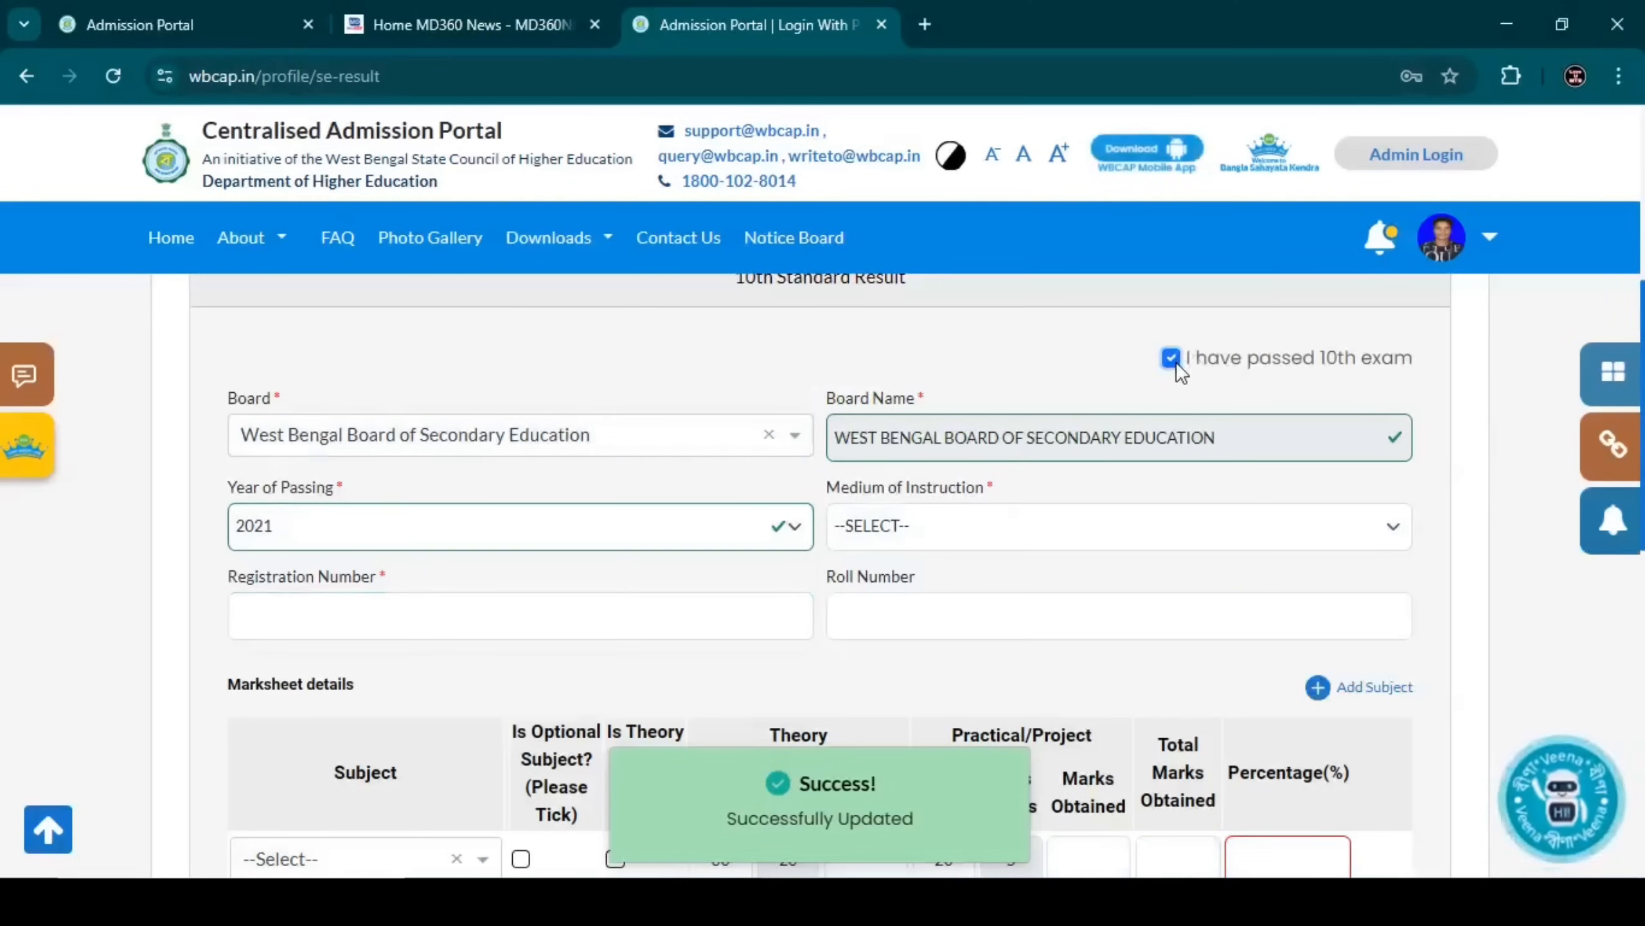
drag(1191, 358, 1355, 353)
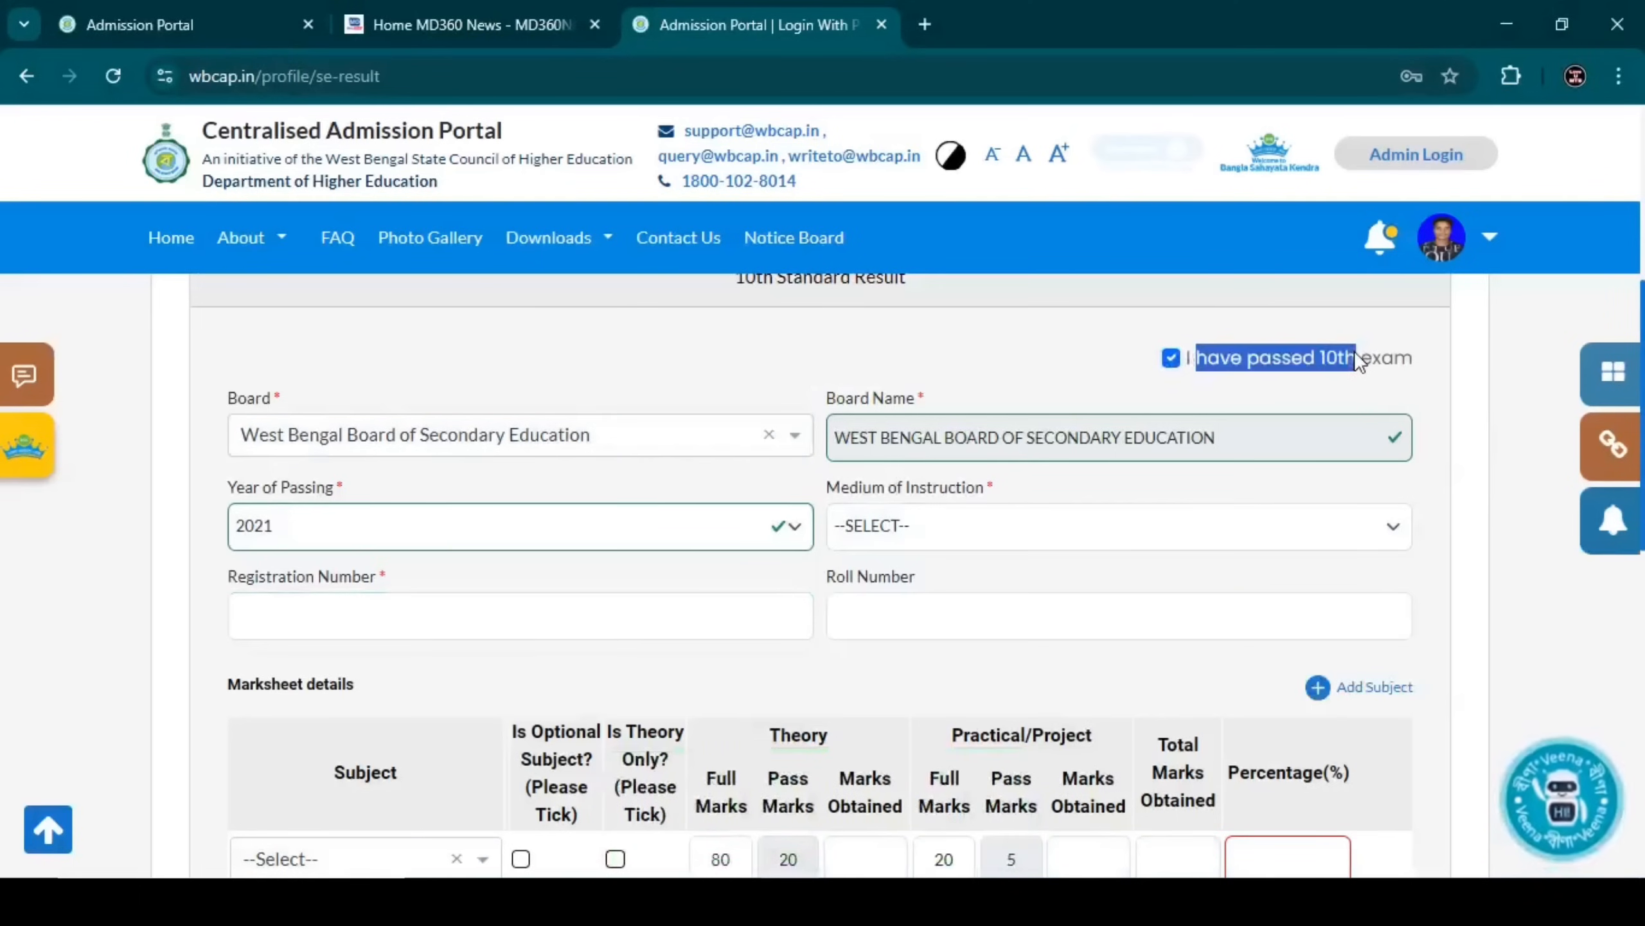
click(1355, 350)
click(1173, 363)
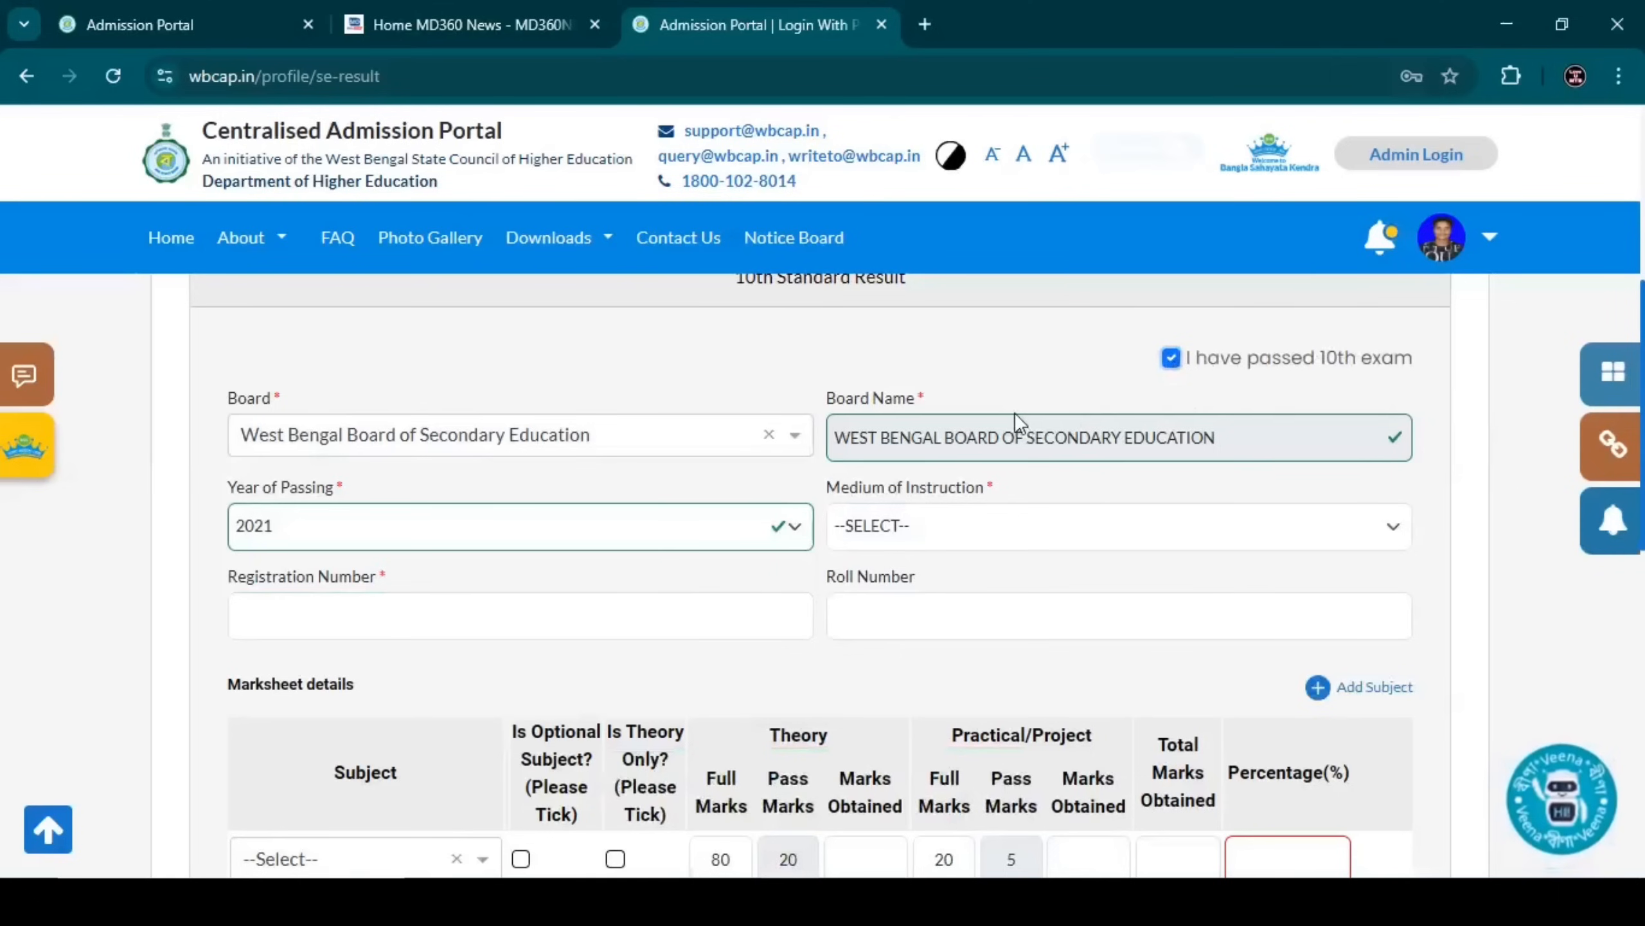
click(313, 526)
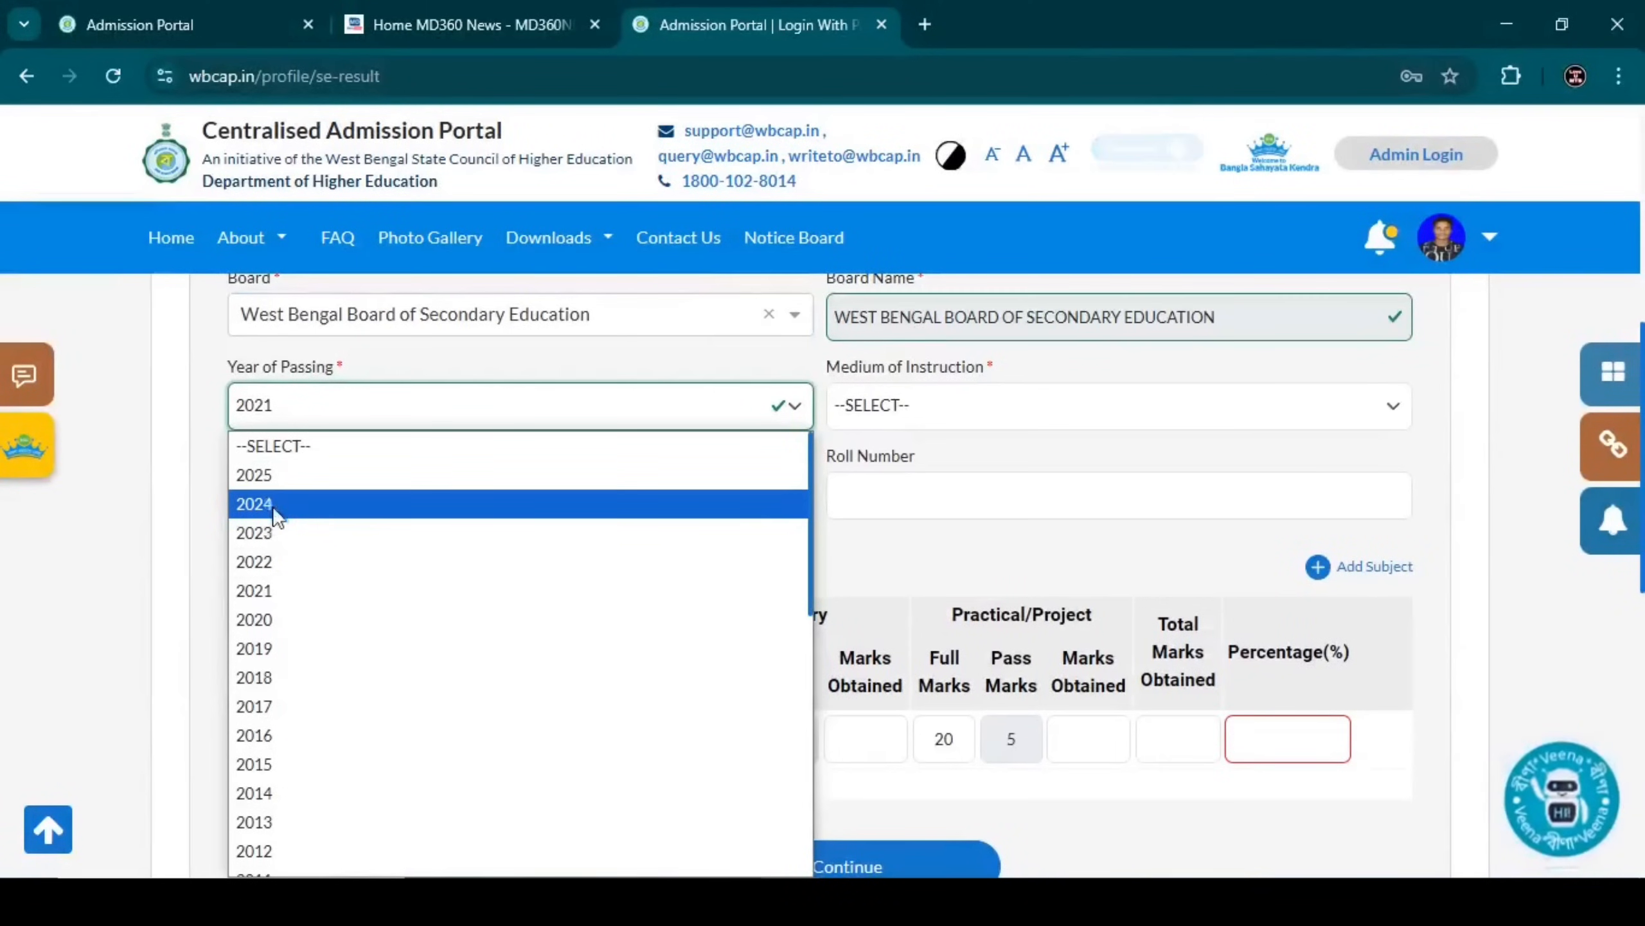
click(274, 543)
click(939, 404)
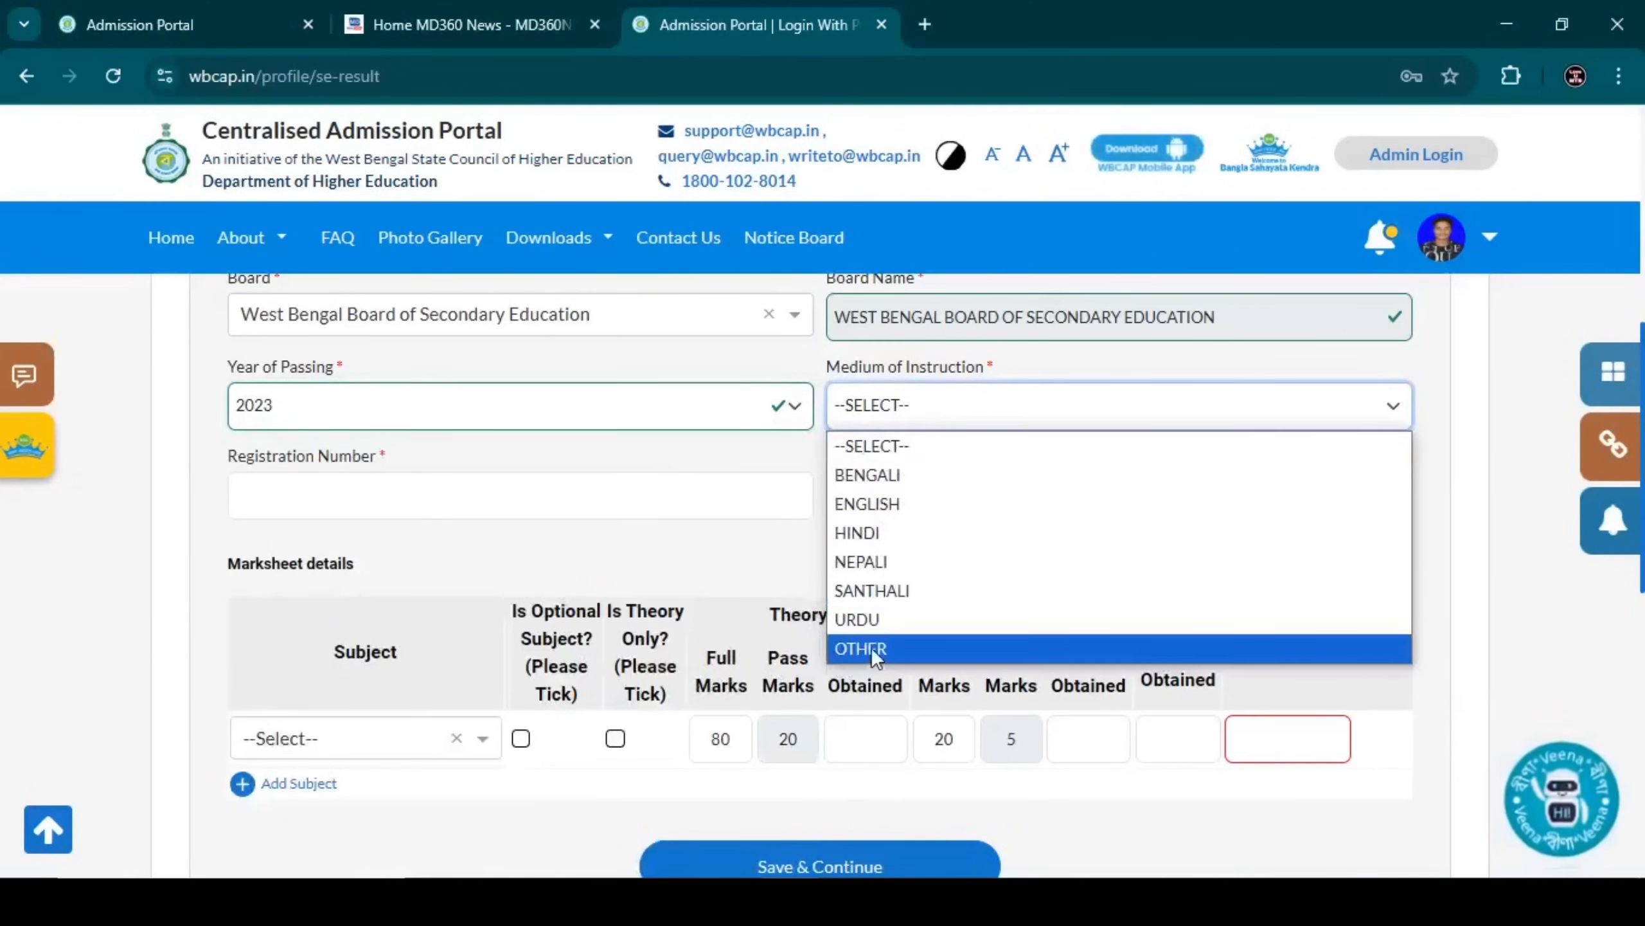
click(887, 475)
- Move through the registration number and roll number fields of the 10th result form
click(491, 481)
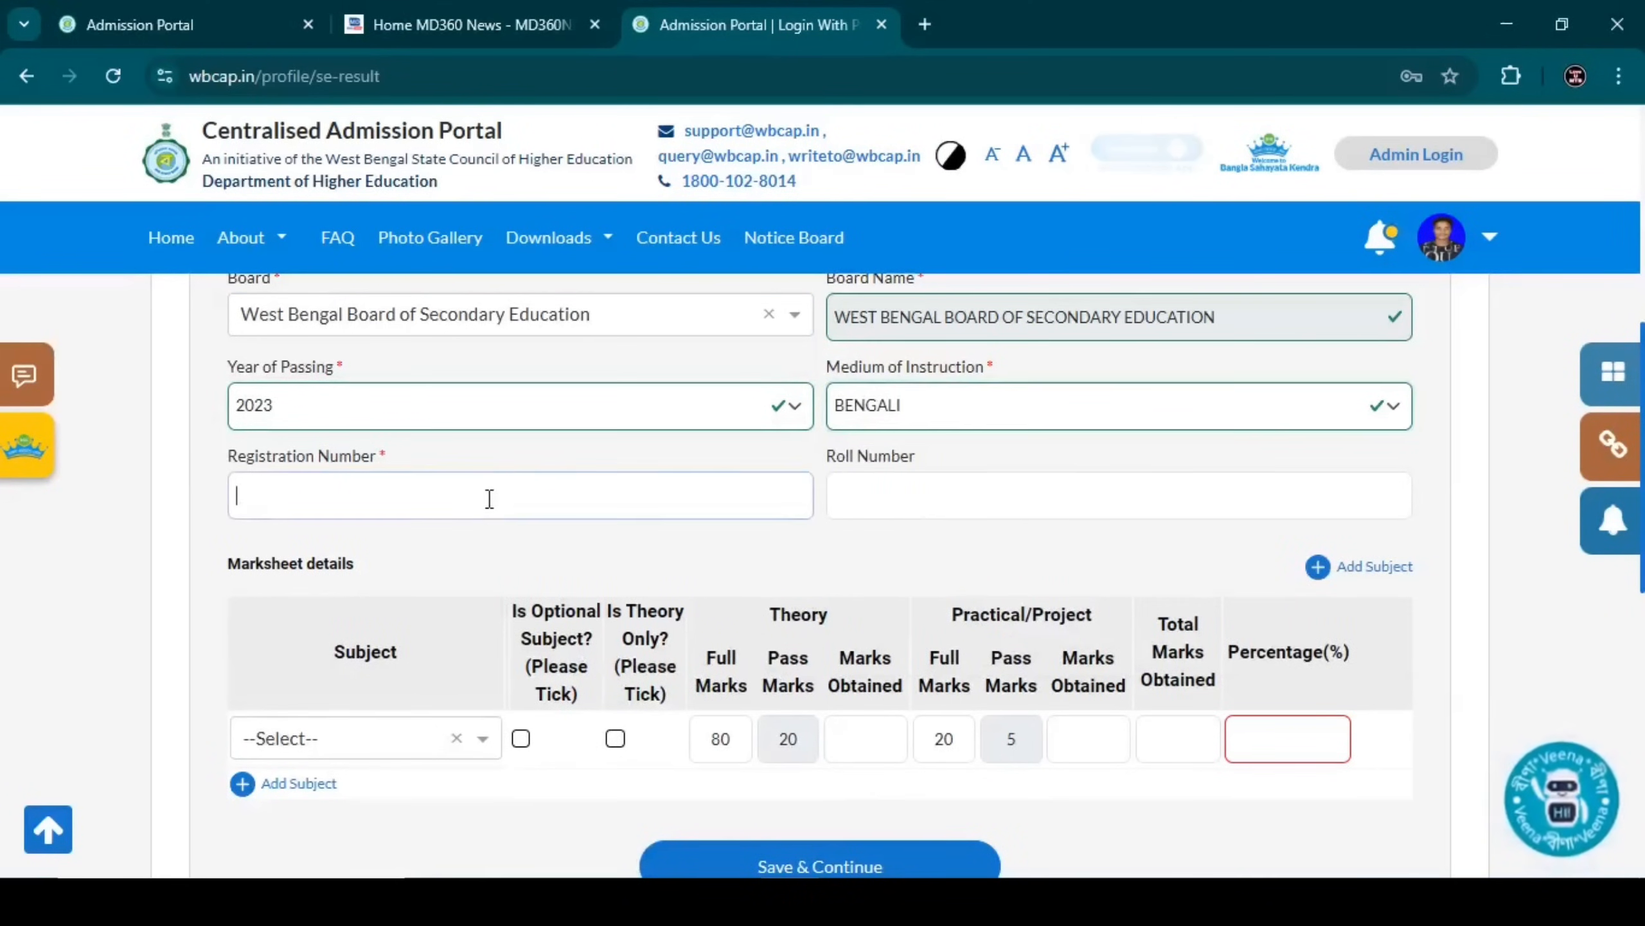
click(838, 493)
scroll(915, 463, up, 3)
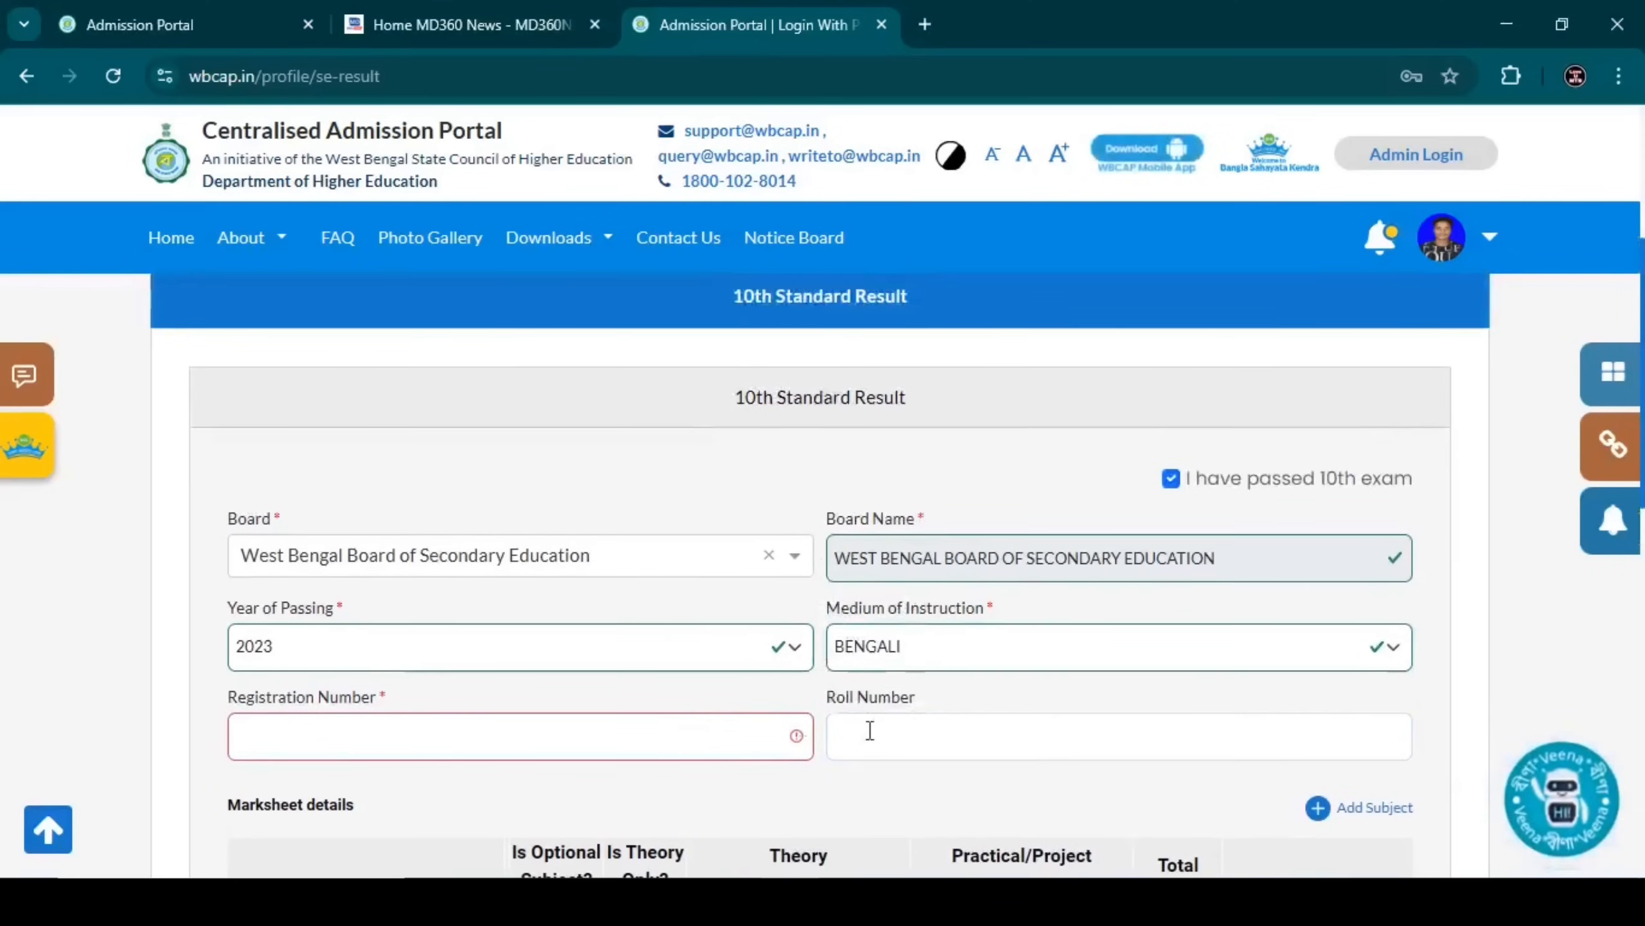
scroll(1010, 696, down, 2)
scroll(1010, 696, down, 6)
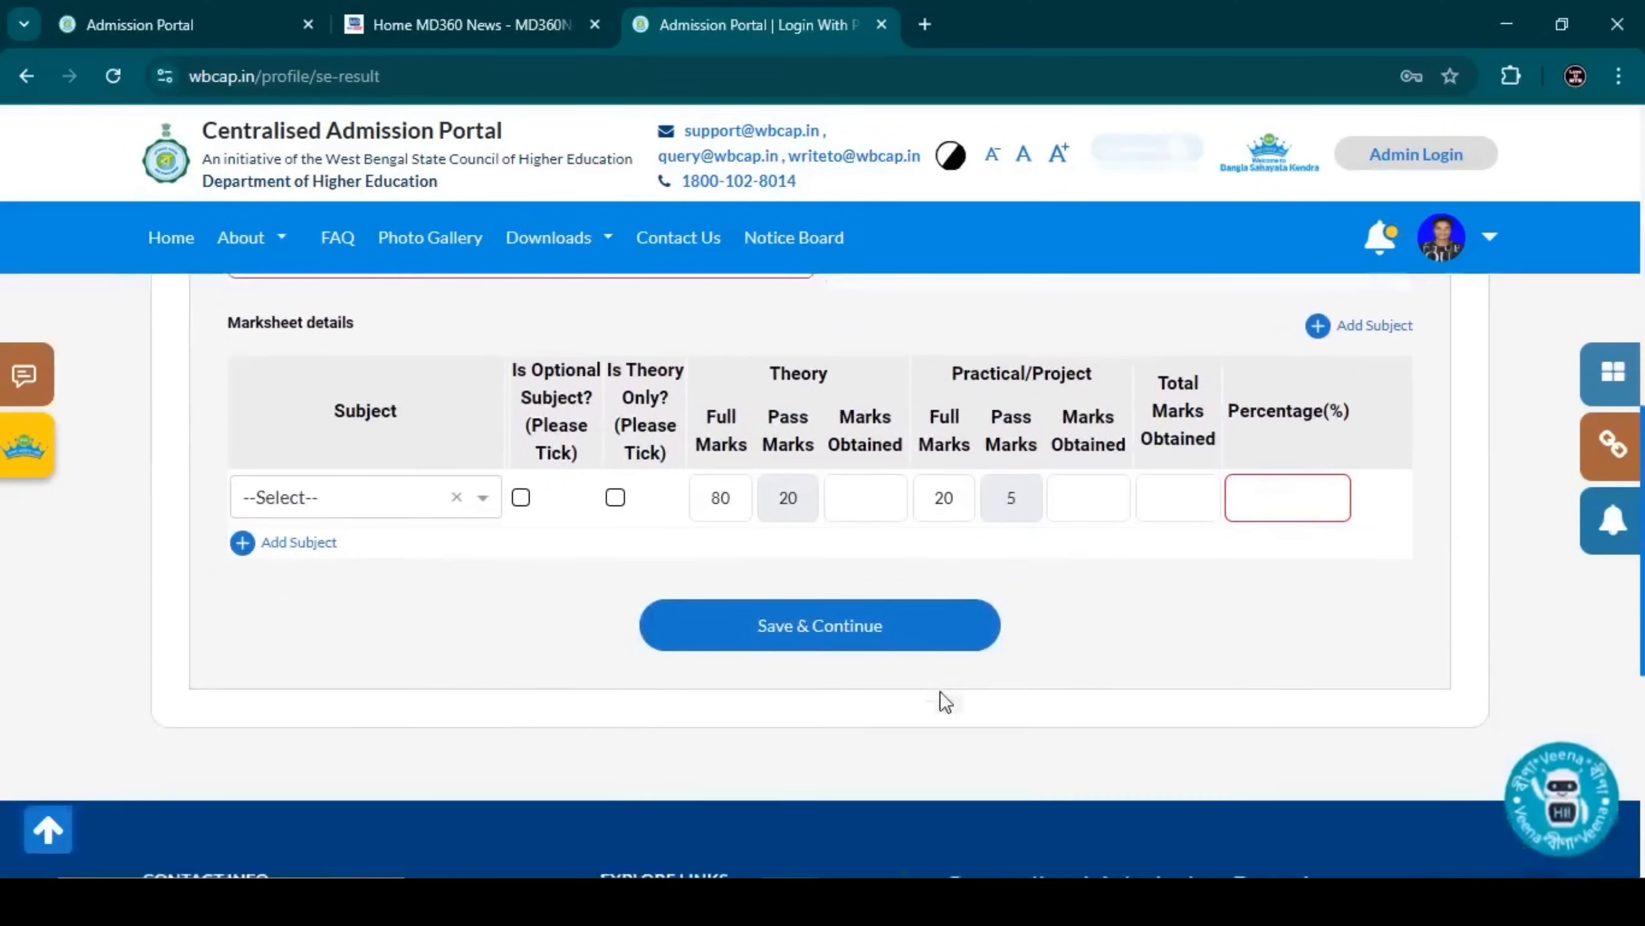
- Set the first two subjects to WB-SE - Bengali and WB-SE - English
click(387, 502)
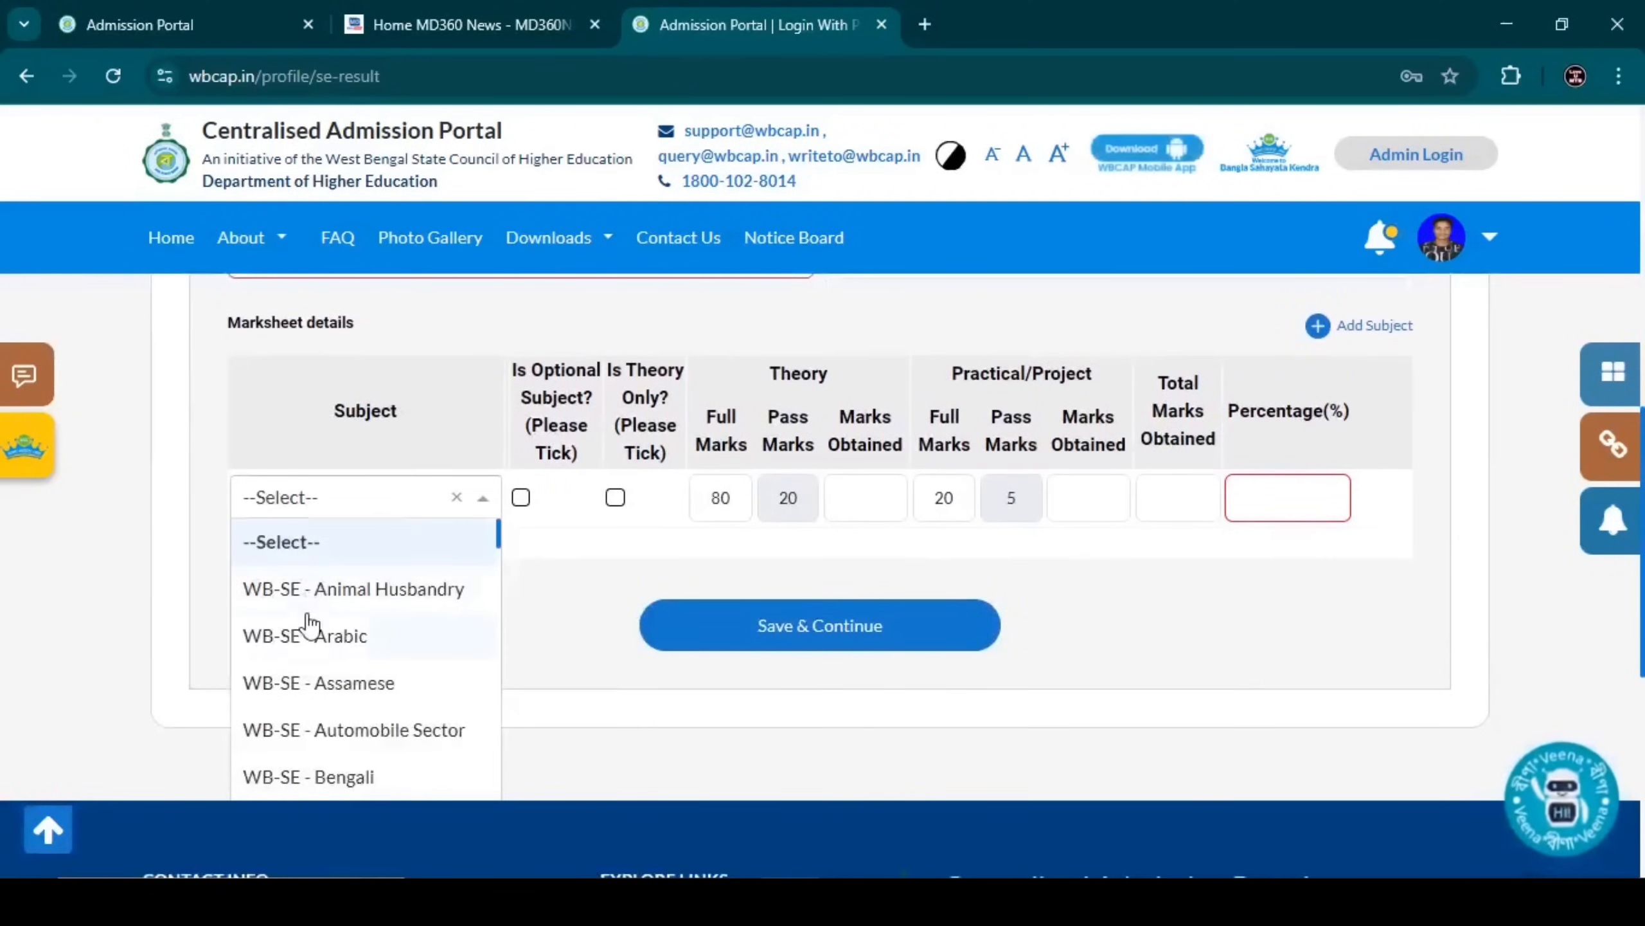
click(360, 778)
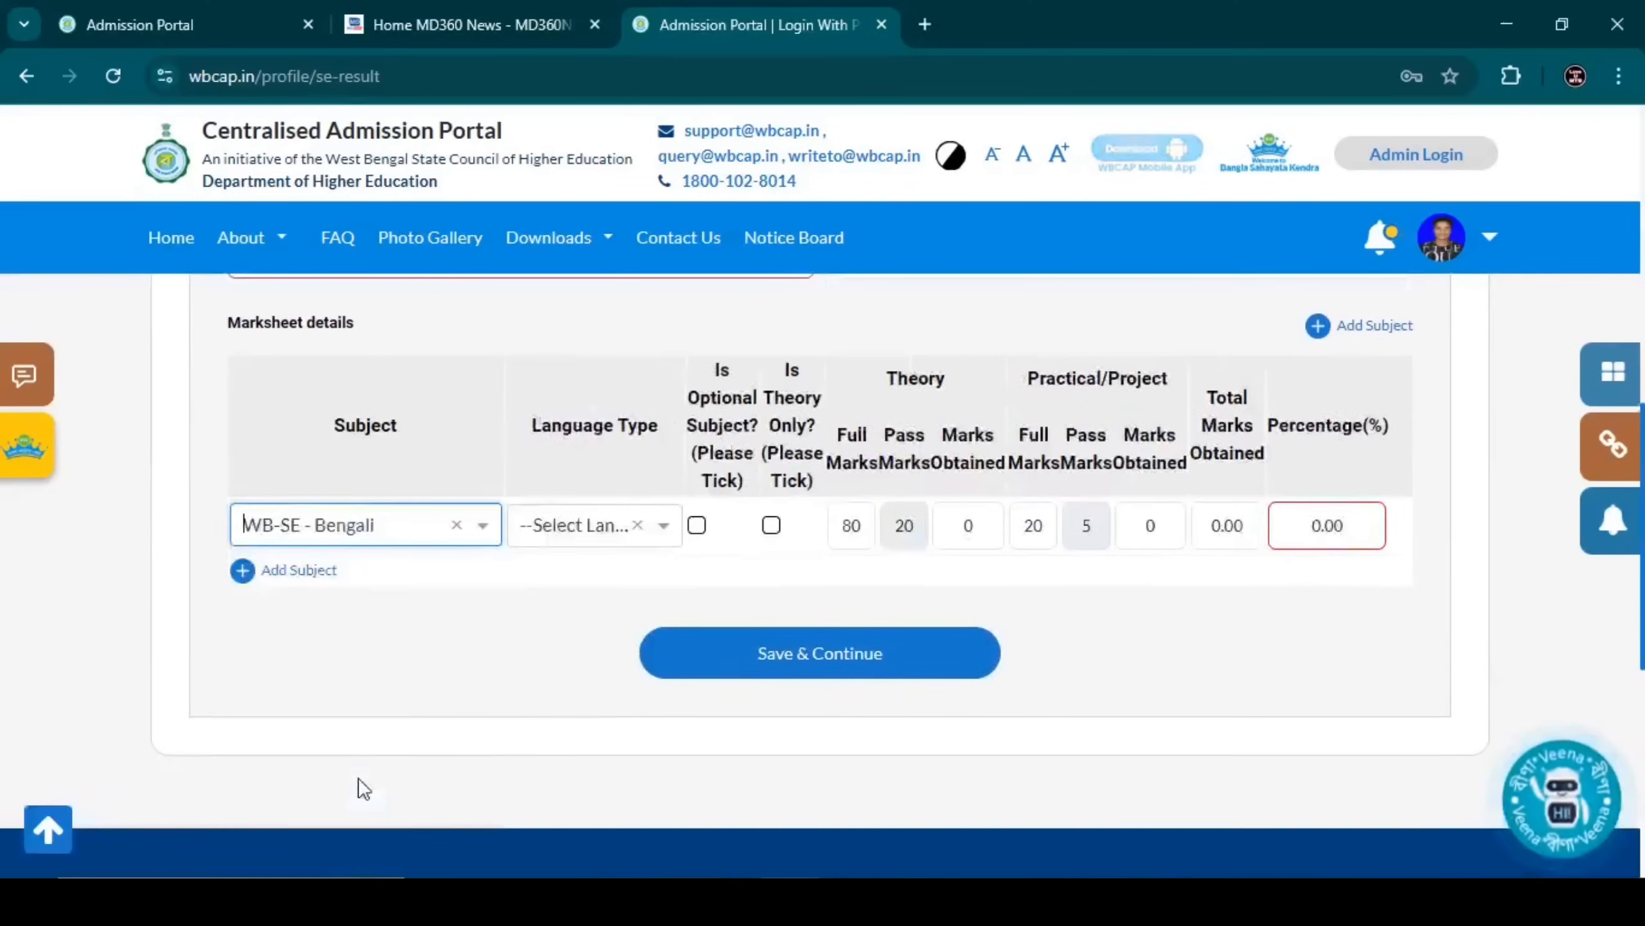
click(298, 569)
click(319, 587)
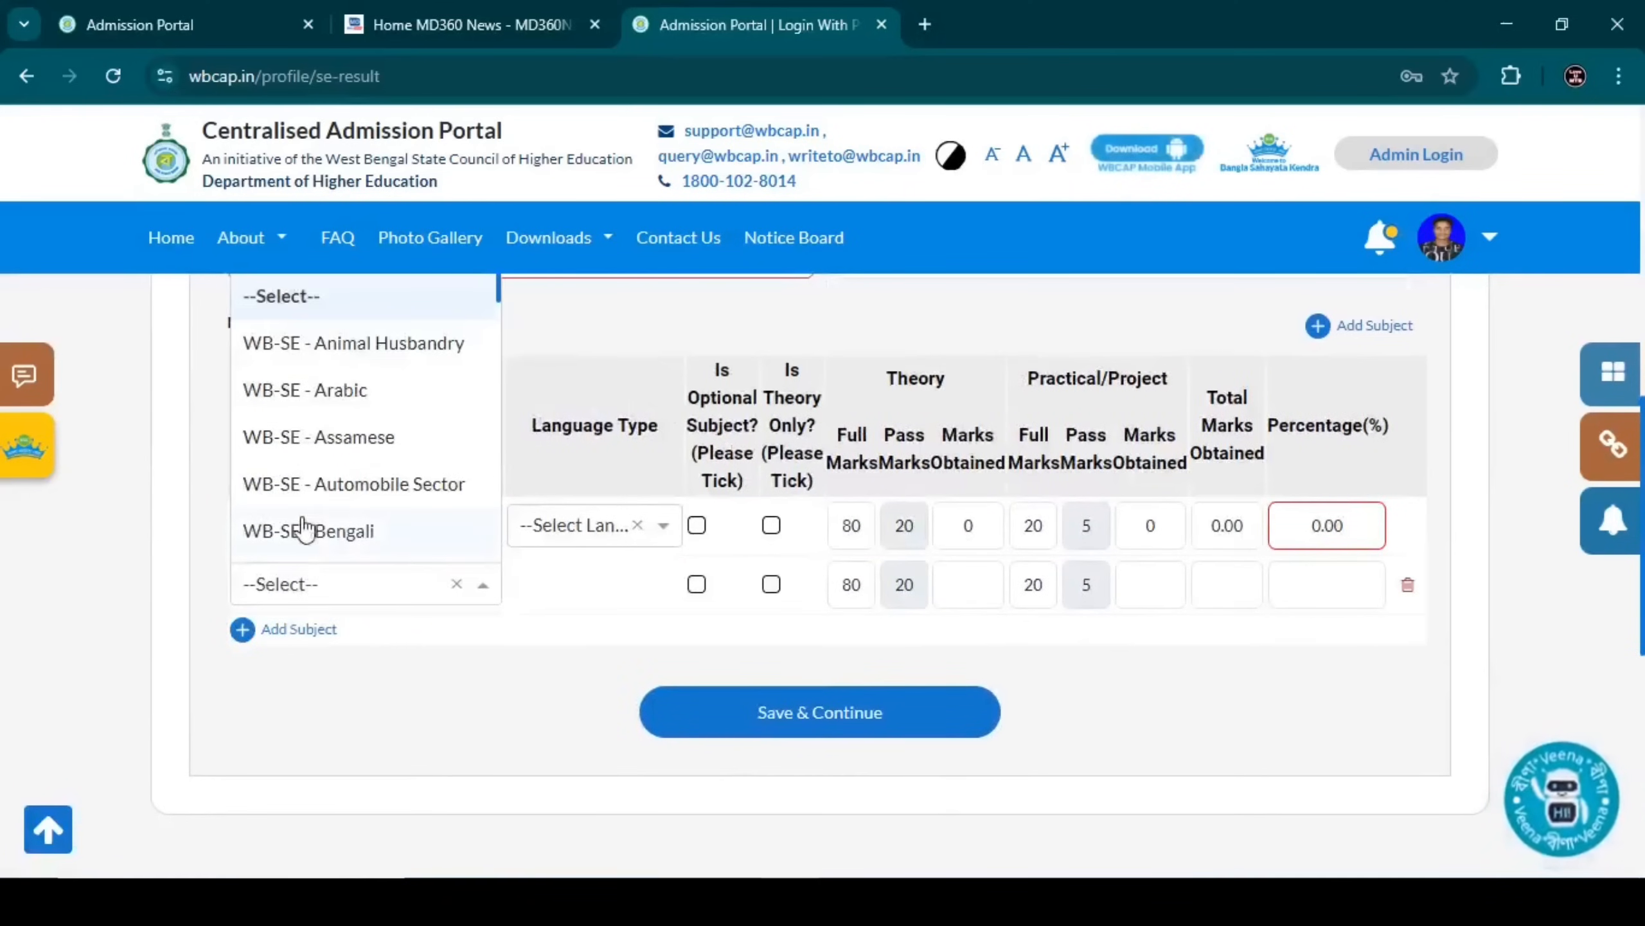
scroll(374, 456, down, 2)
scroll(375, 456, up, 1)
click(372, 488)
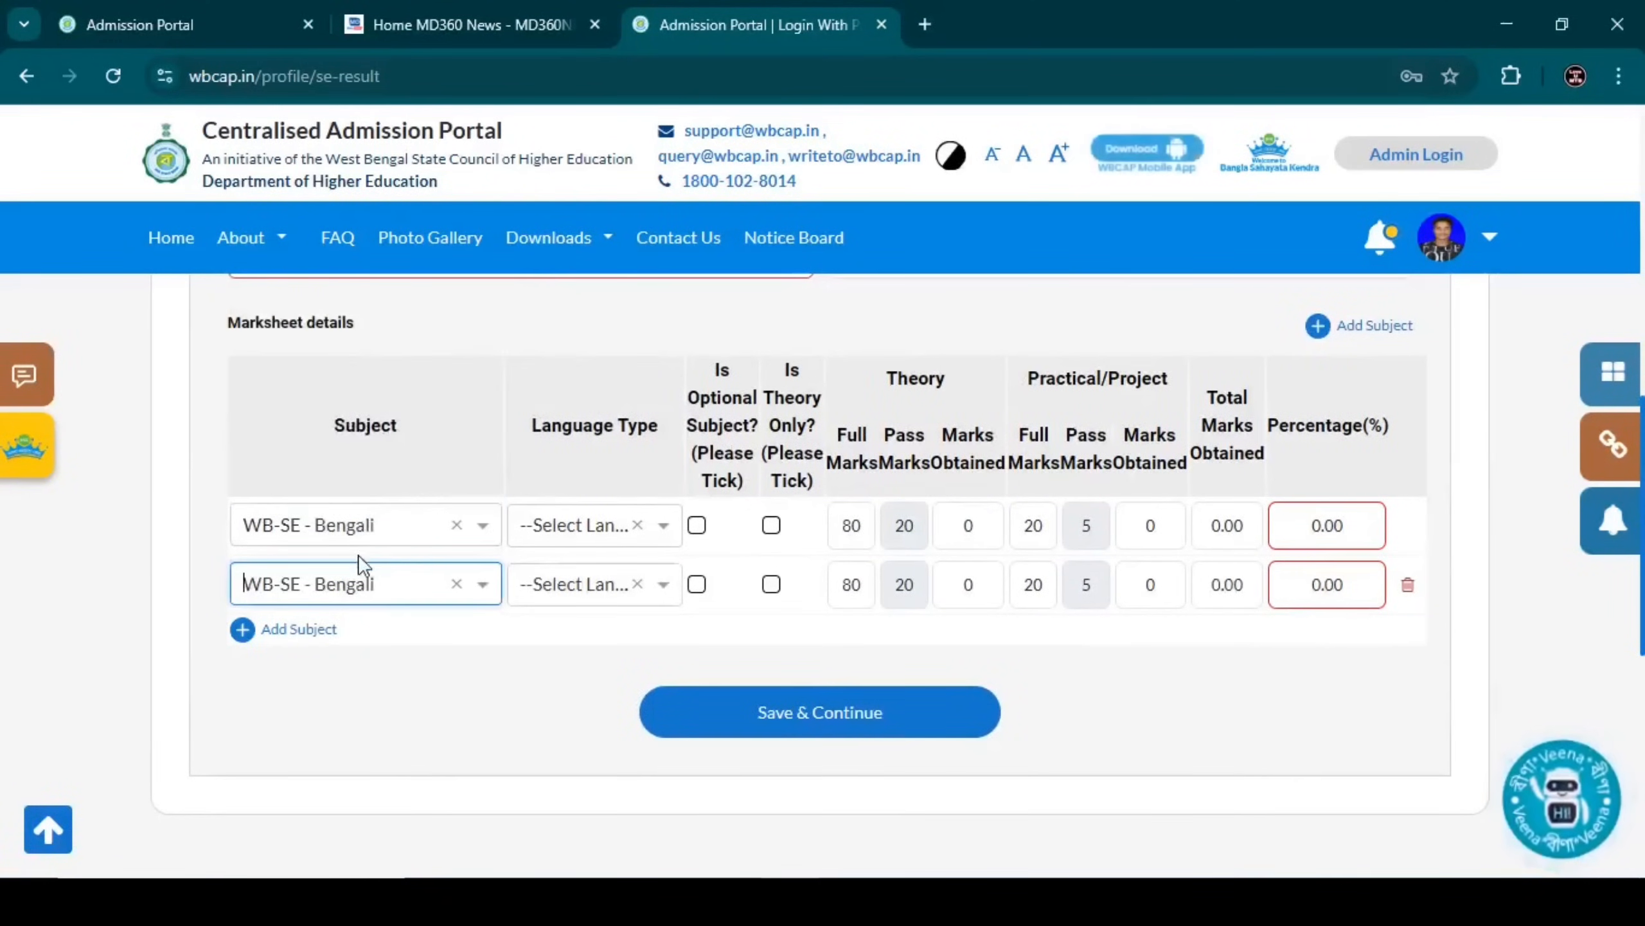
click(373, 587)
text(eng)
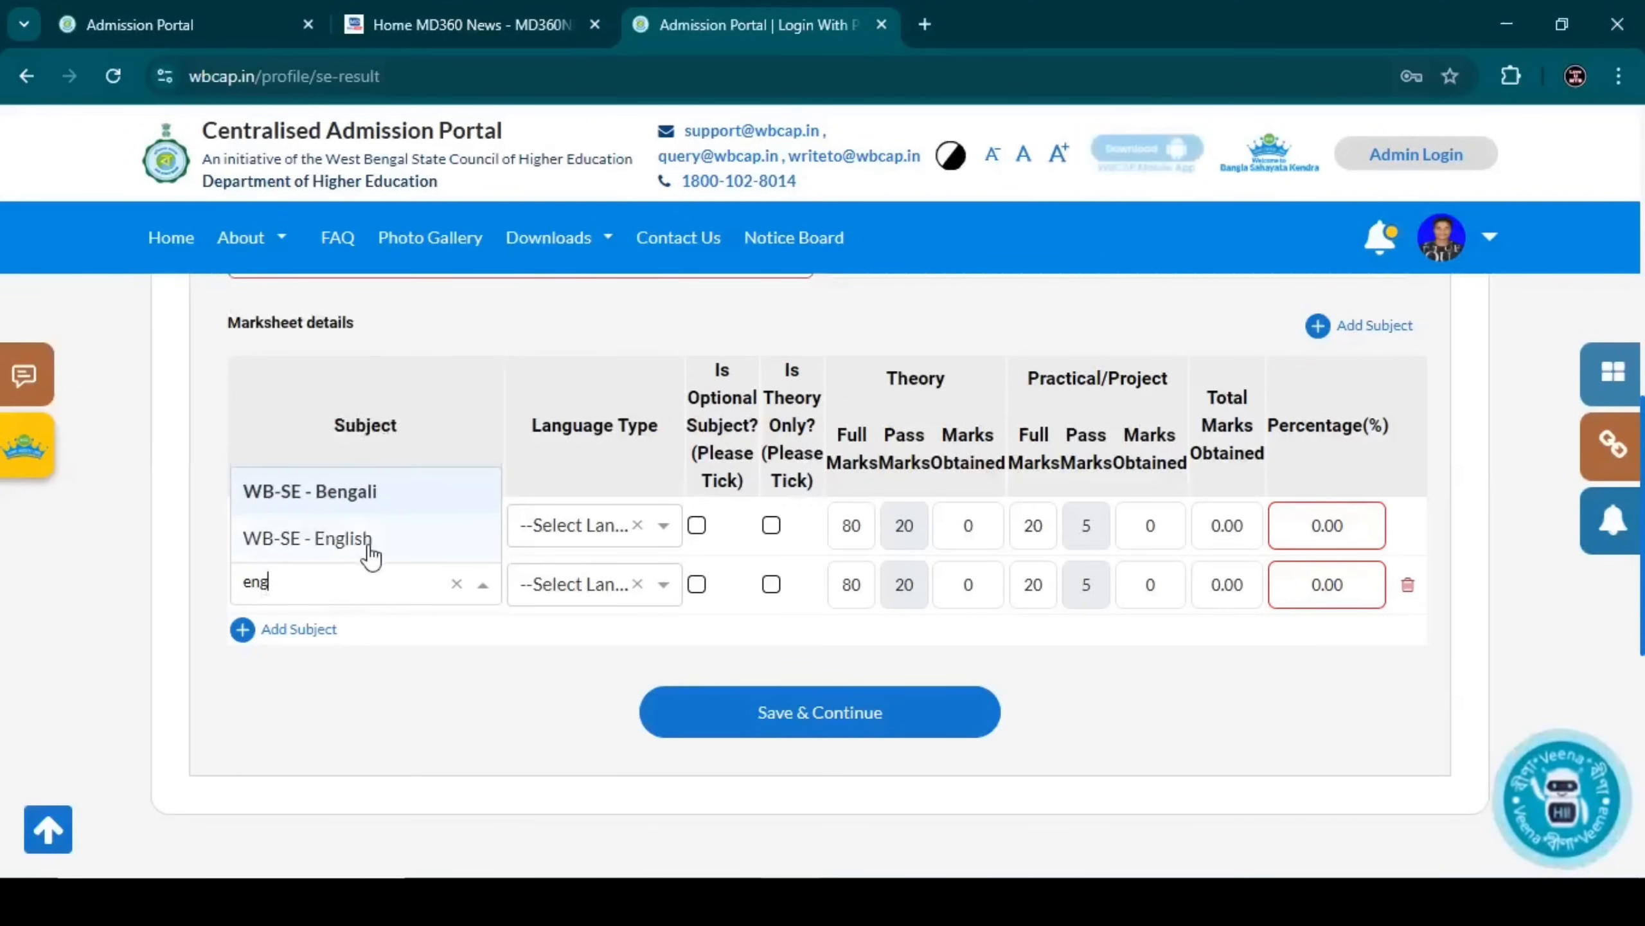
click(371, 538)
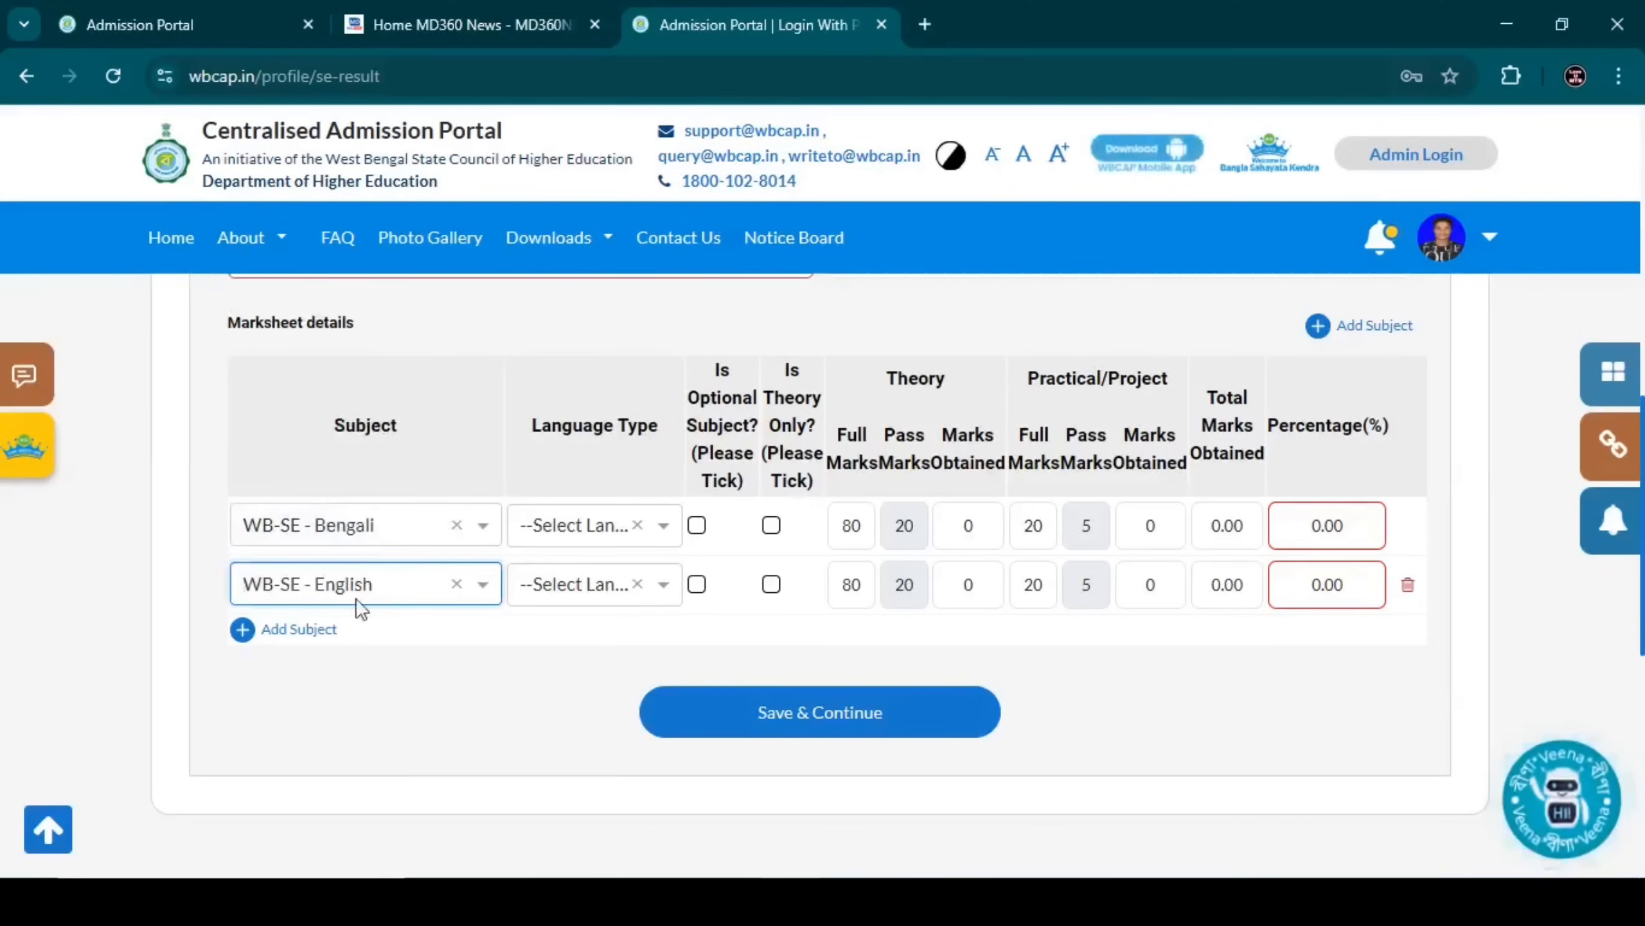
- Set Bengali's language type to 1st Lang and English's to 2nd Lang
click(547, 540)
click(573, 615)
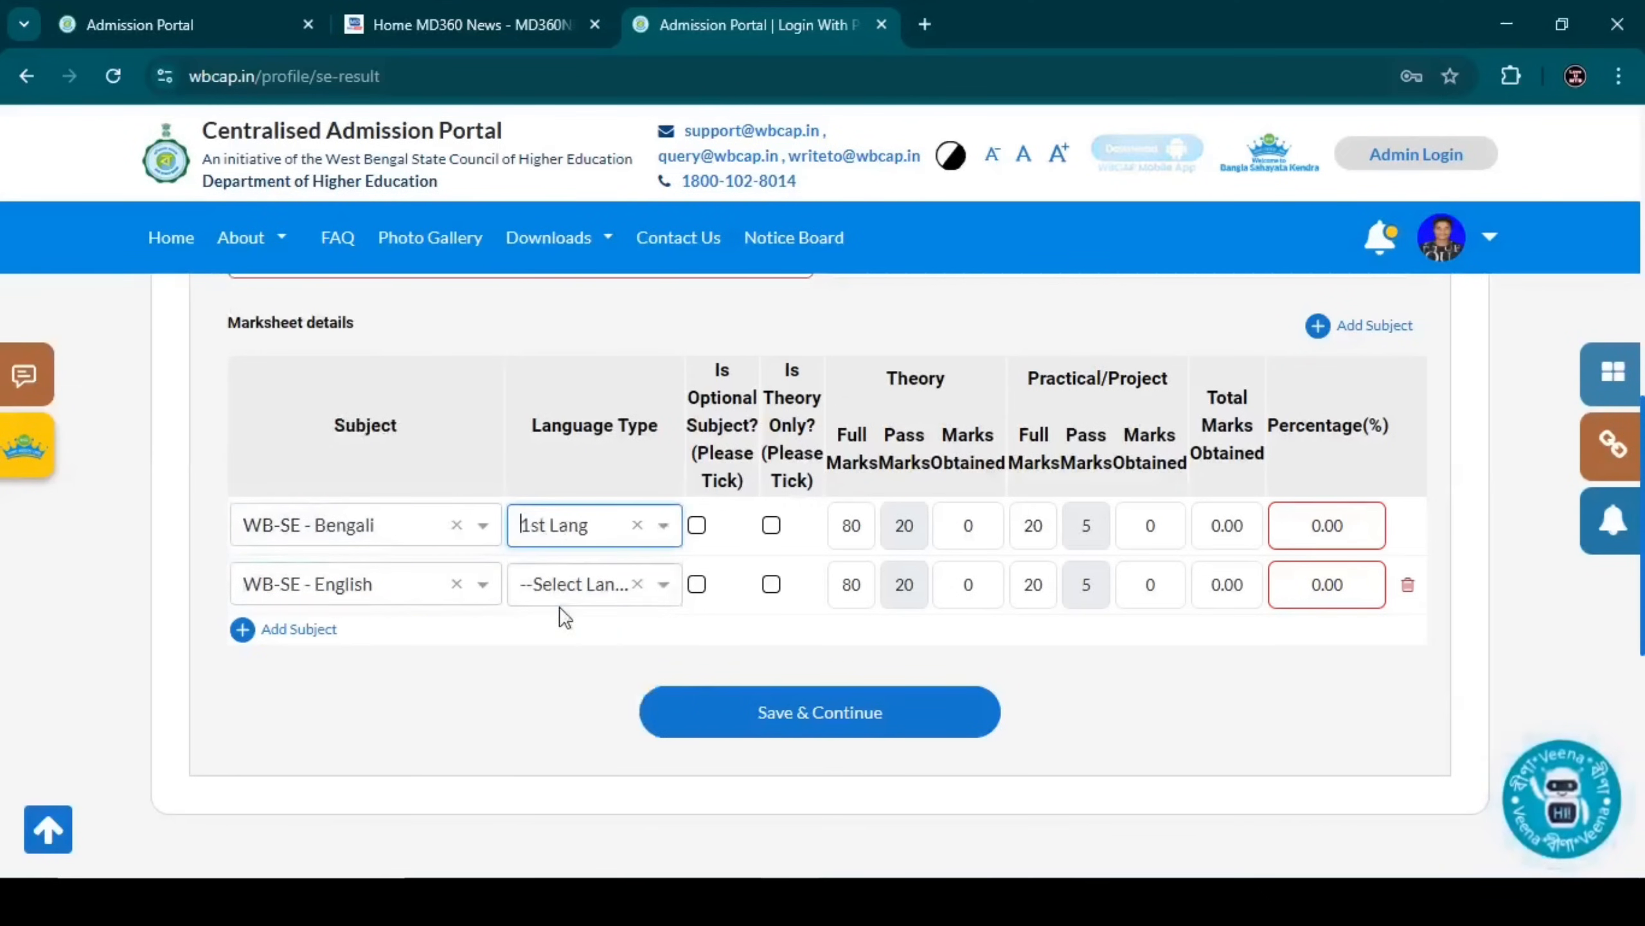
click(554, 586)
click(575, 724)
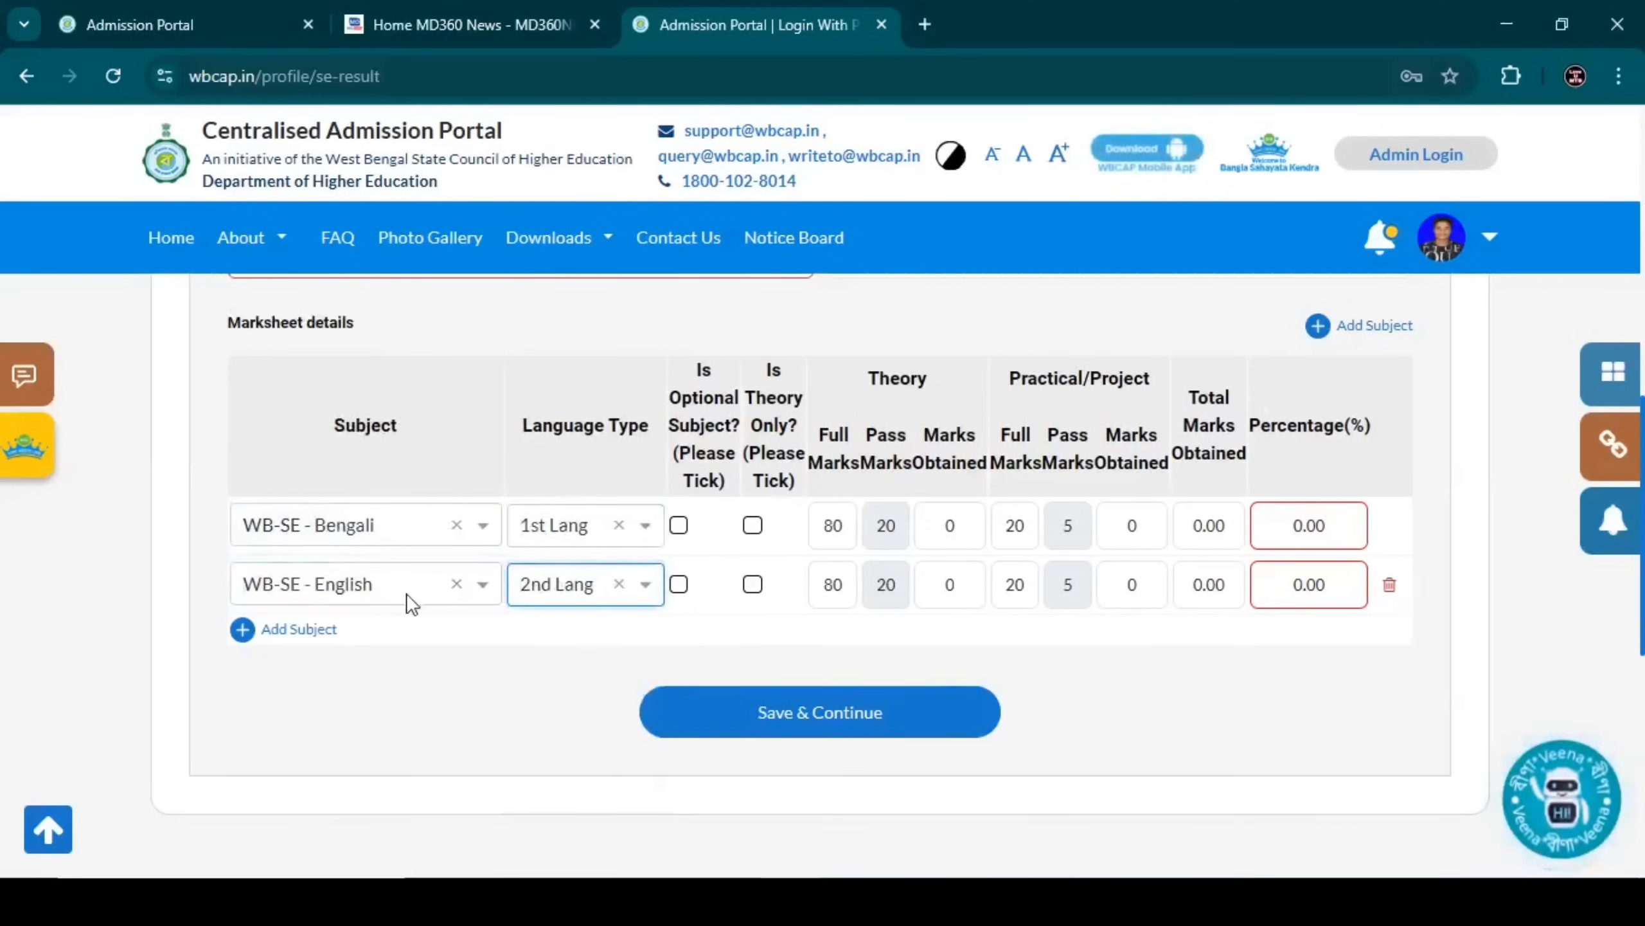
- Add rows for Mathematics, Physical Sc., Life Sc., History and Geography
click(295, 630)
click(315, 689)
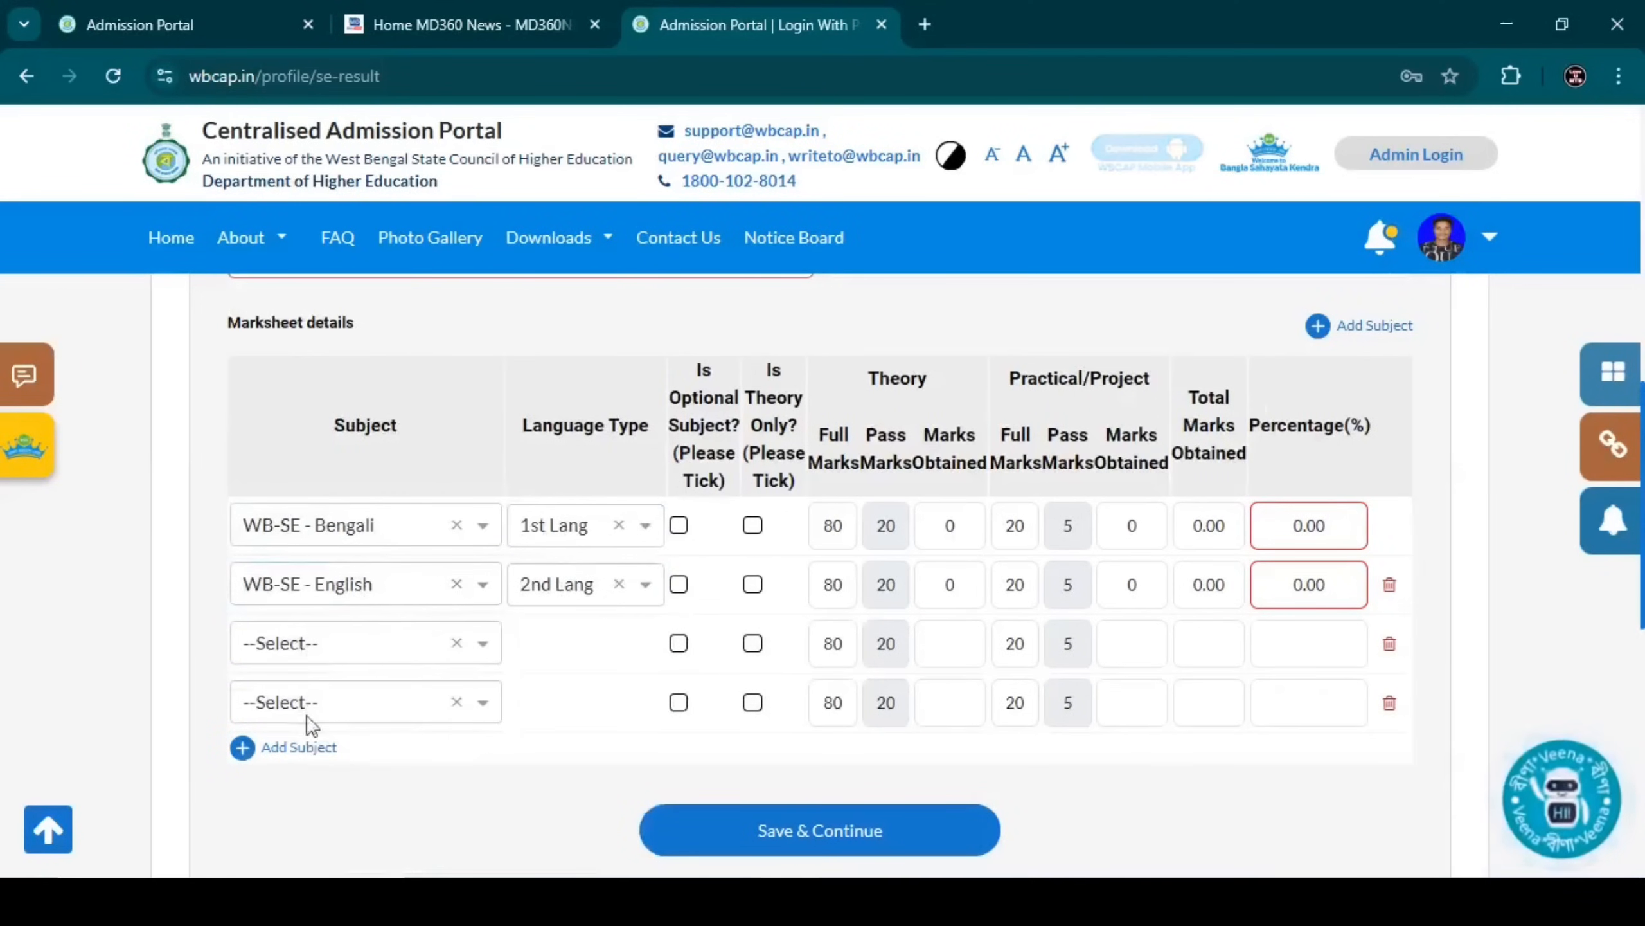
click(317, 745)
click(321, 810)
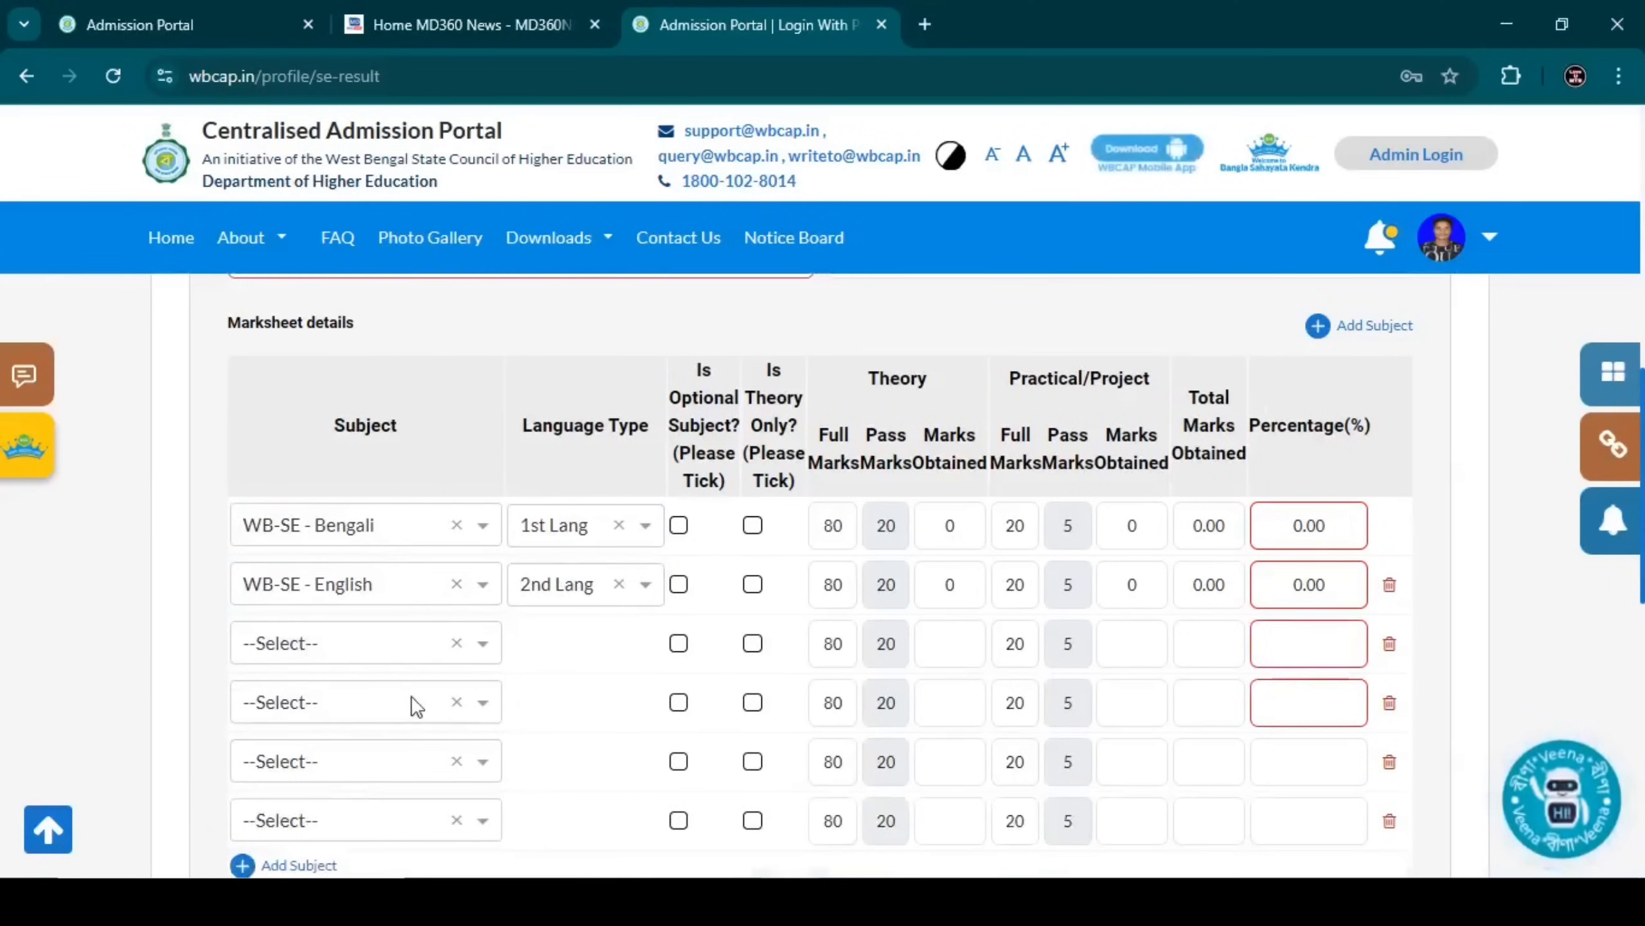
scroll(362, 705, down, 2)
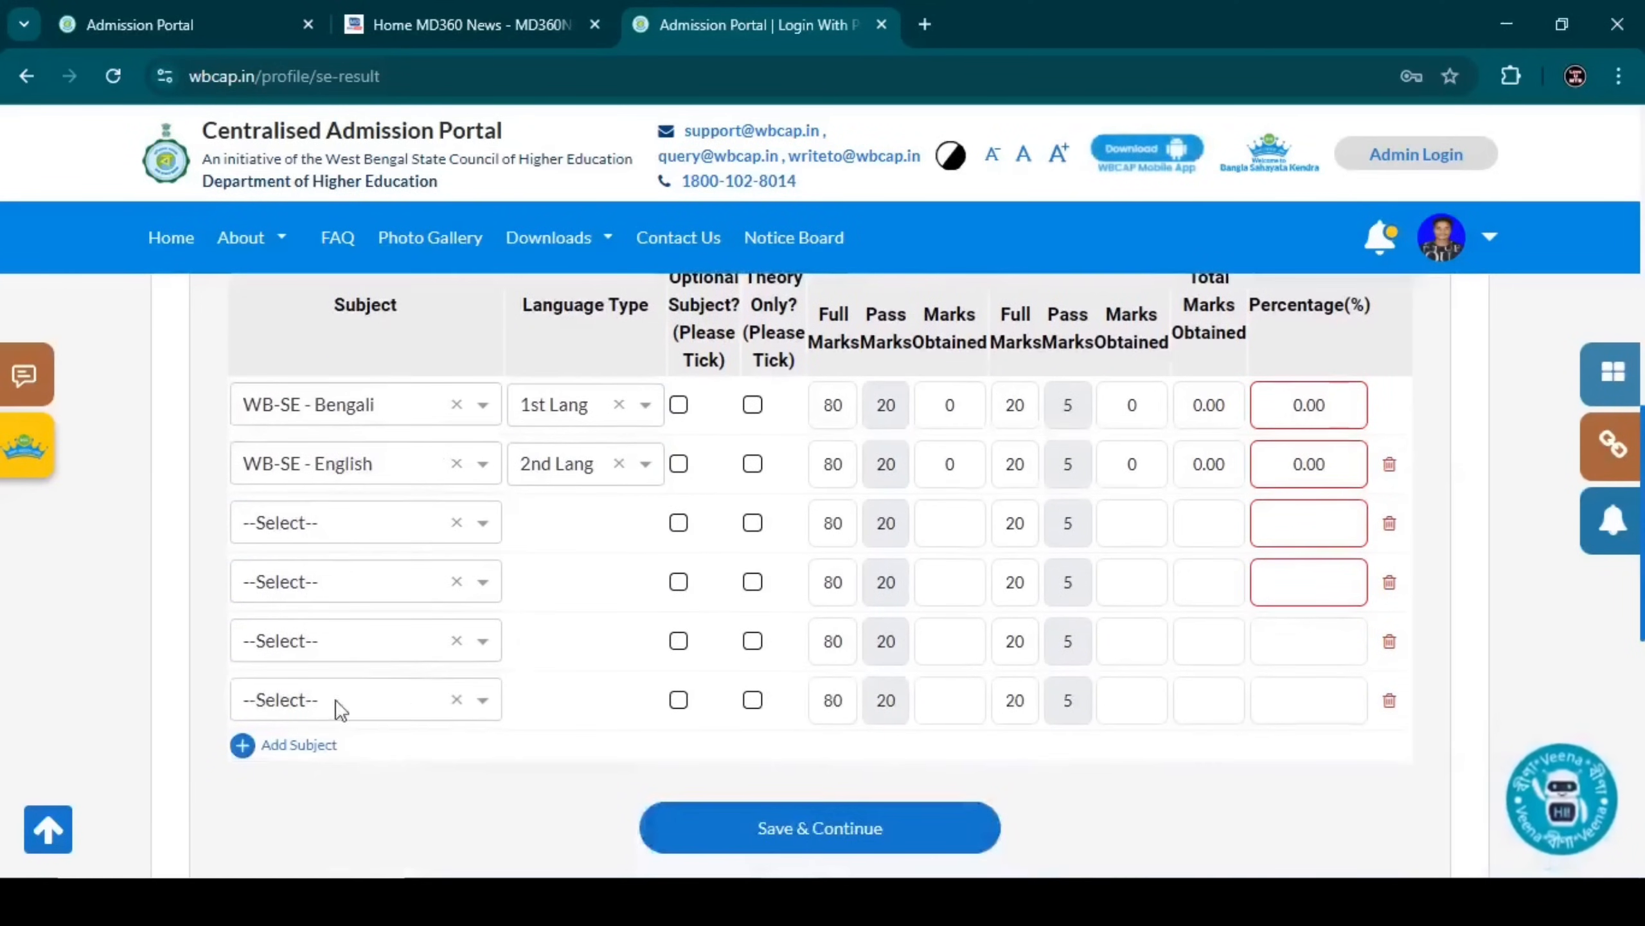
click(318, 745)
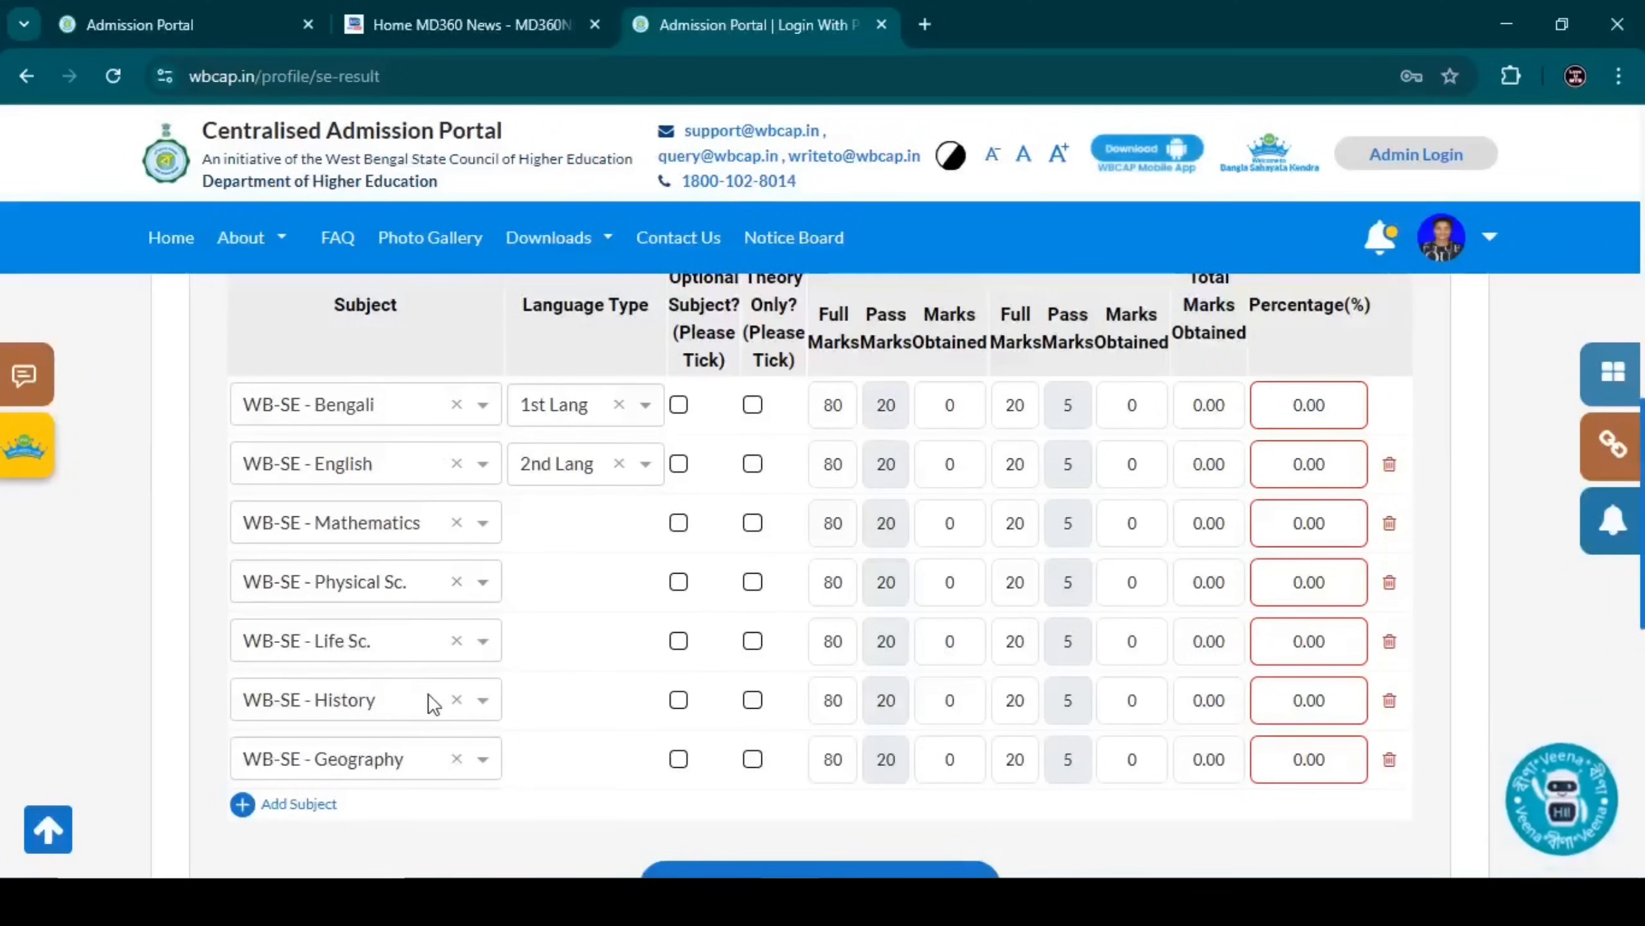
scroll(429, 649, up, 2)
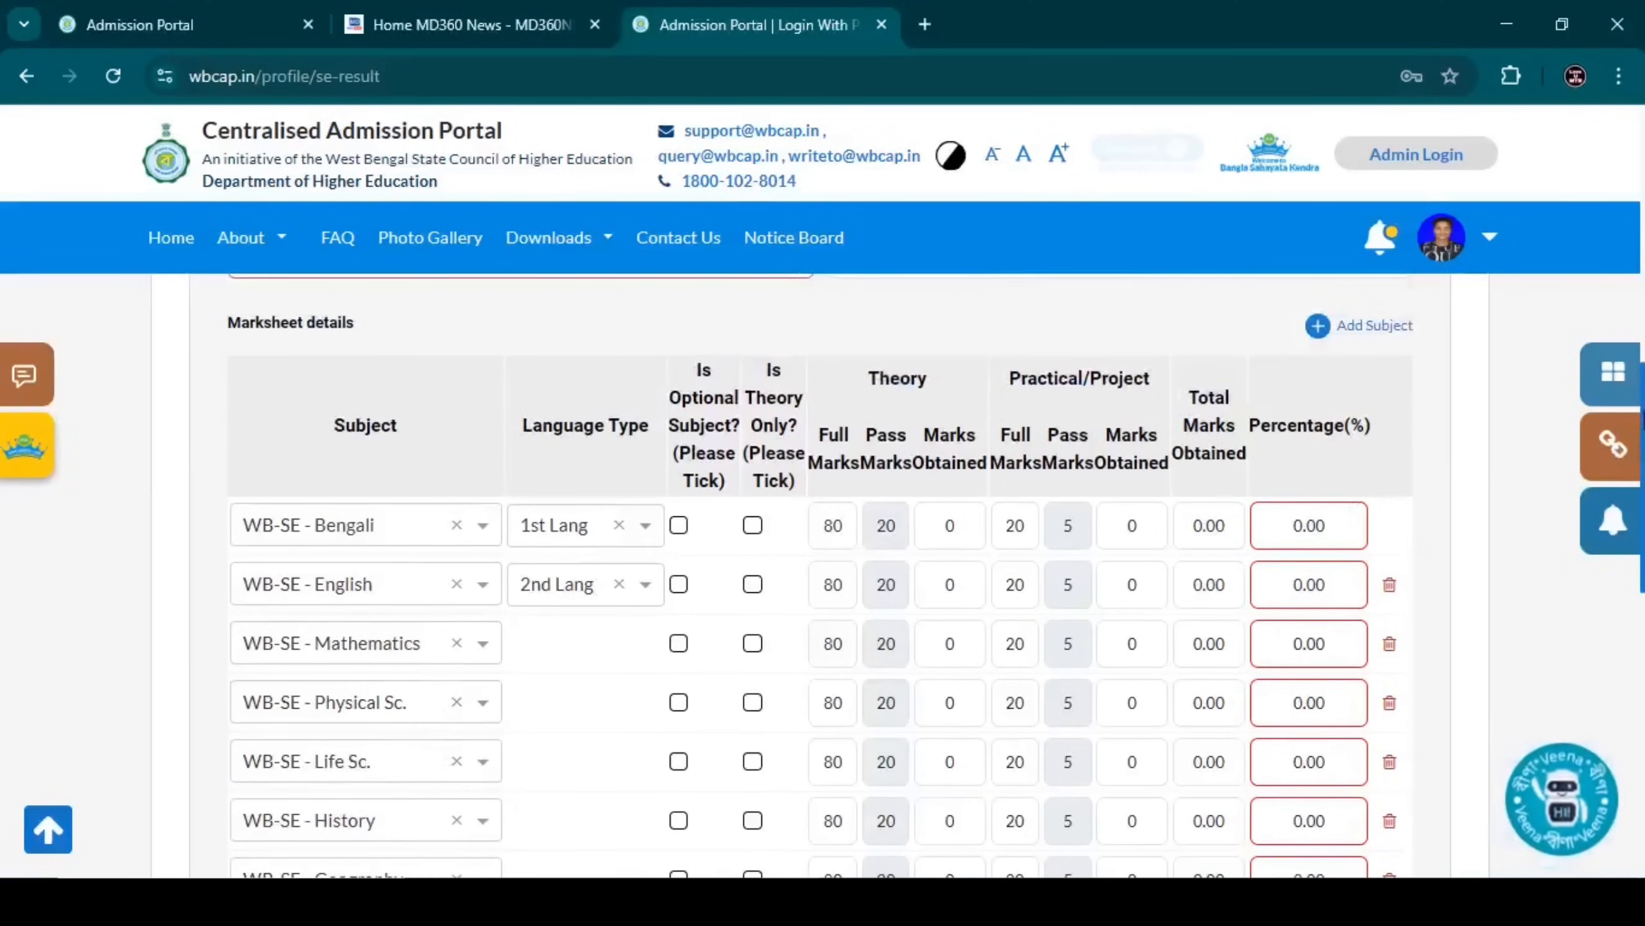
scroll(845, 543, down, 1)
scroll(570, 464, down, 1)
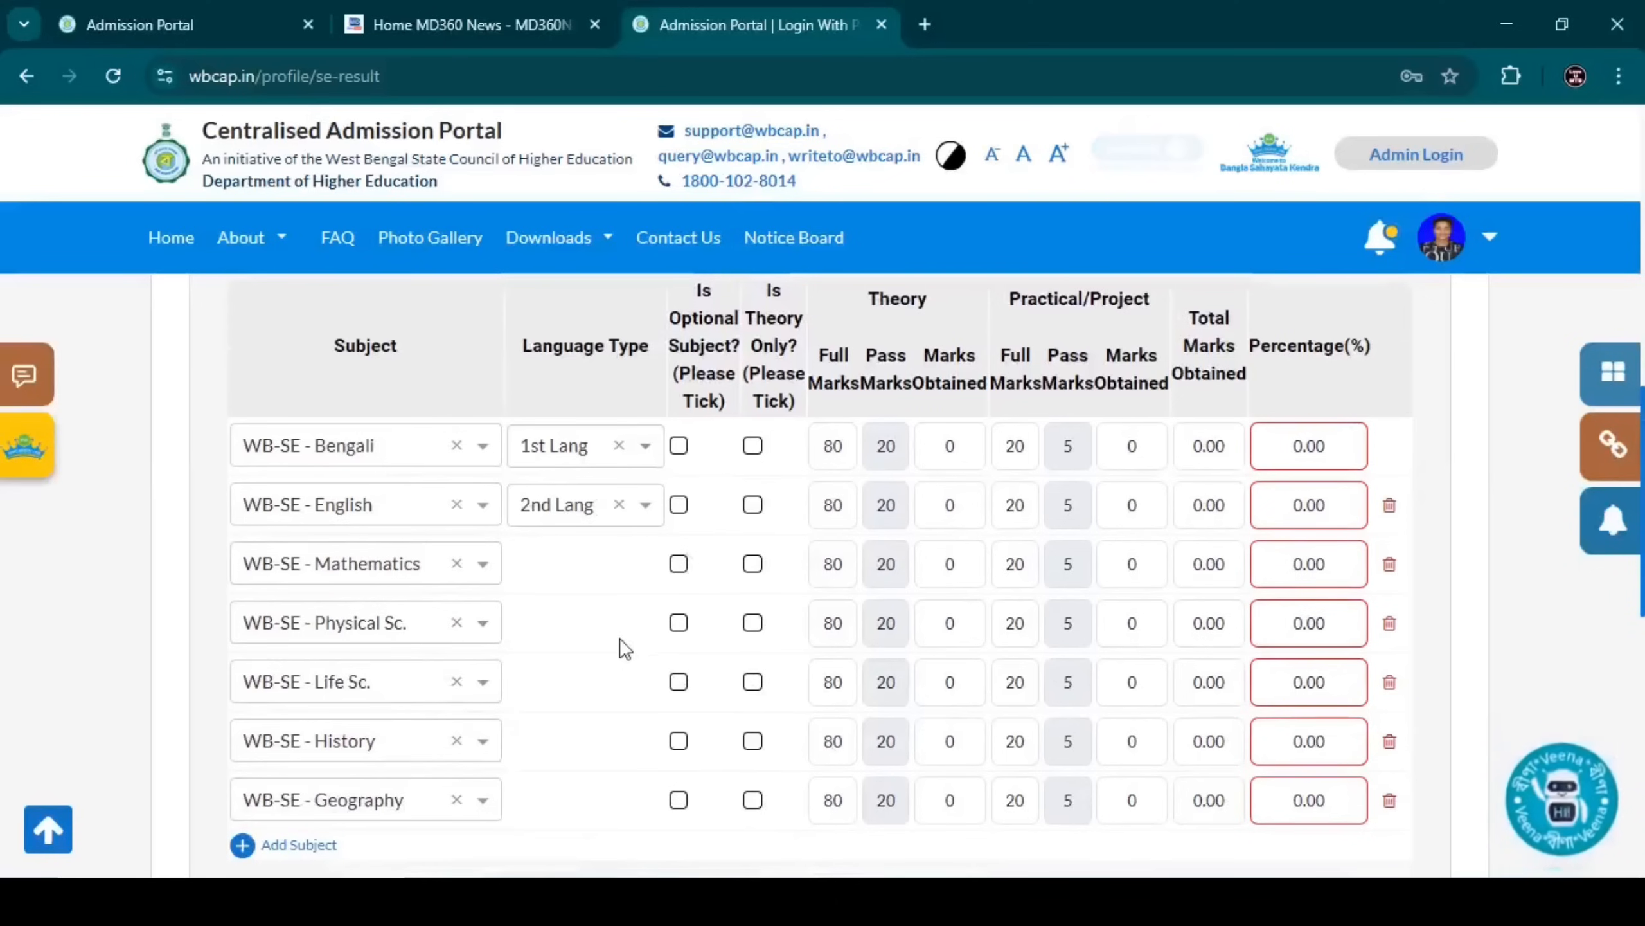
- Tick 'Is Theory Only?' for all seven subjects, Bengali through Geography
click(752, 446)
click(752, 505)
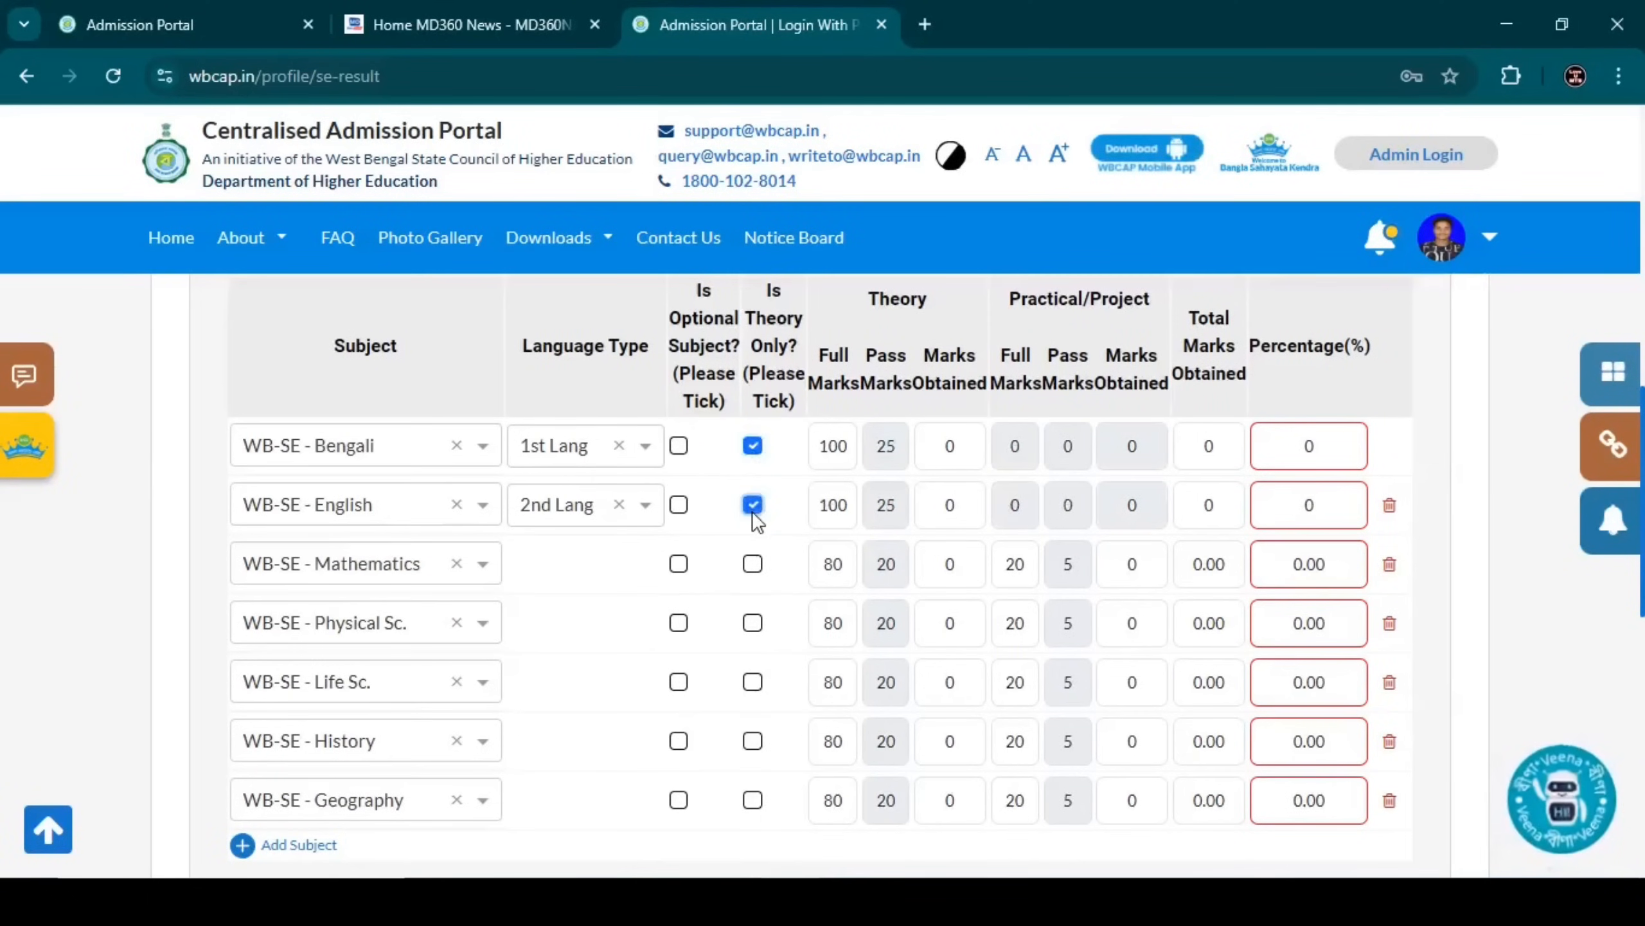
click(752, 564)
click(752, 624)
click(752, 682)
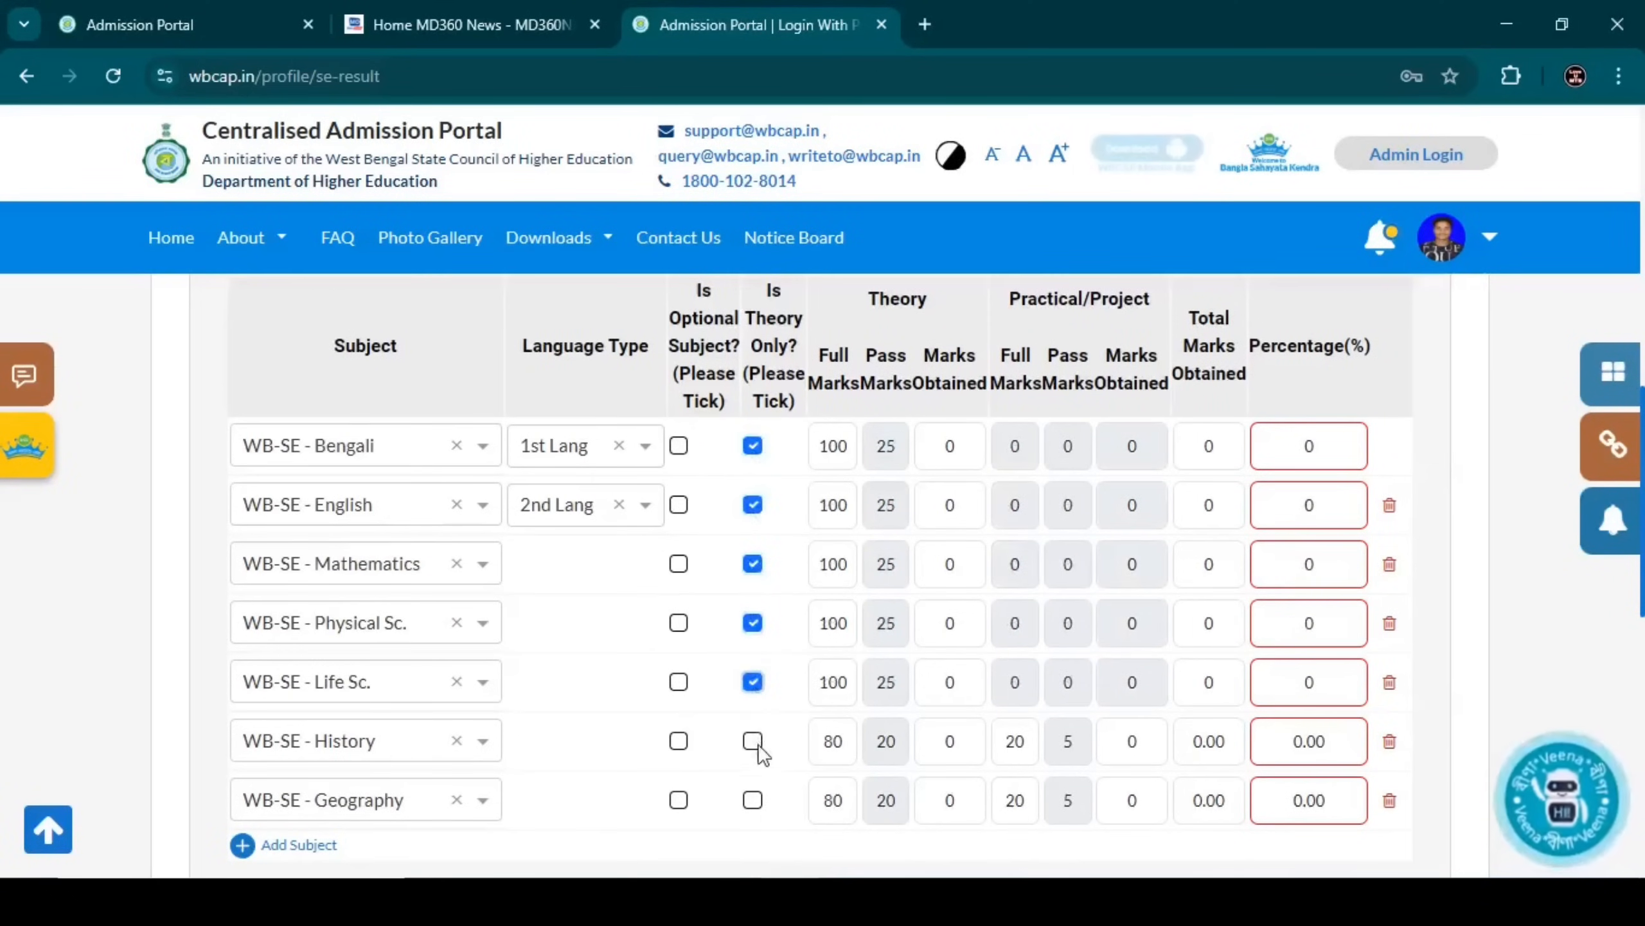
click(752, 741)
click(752, 799)
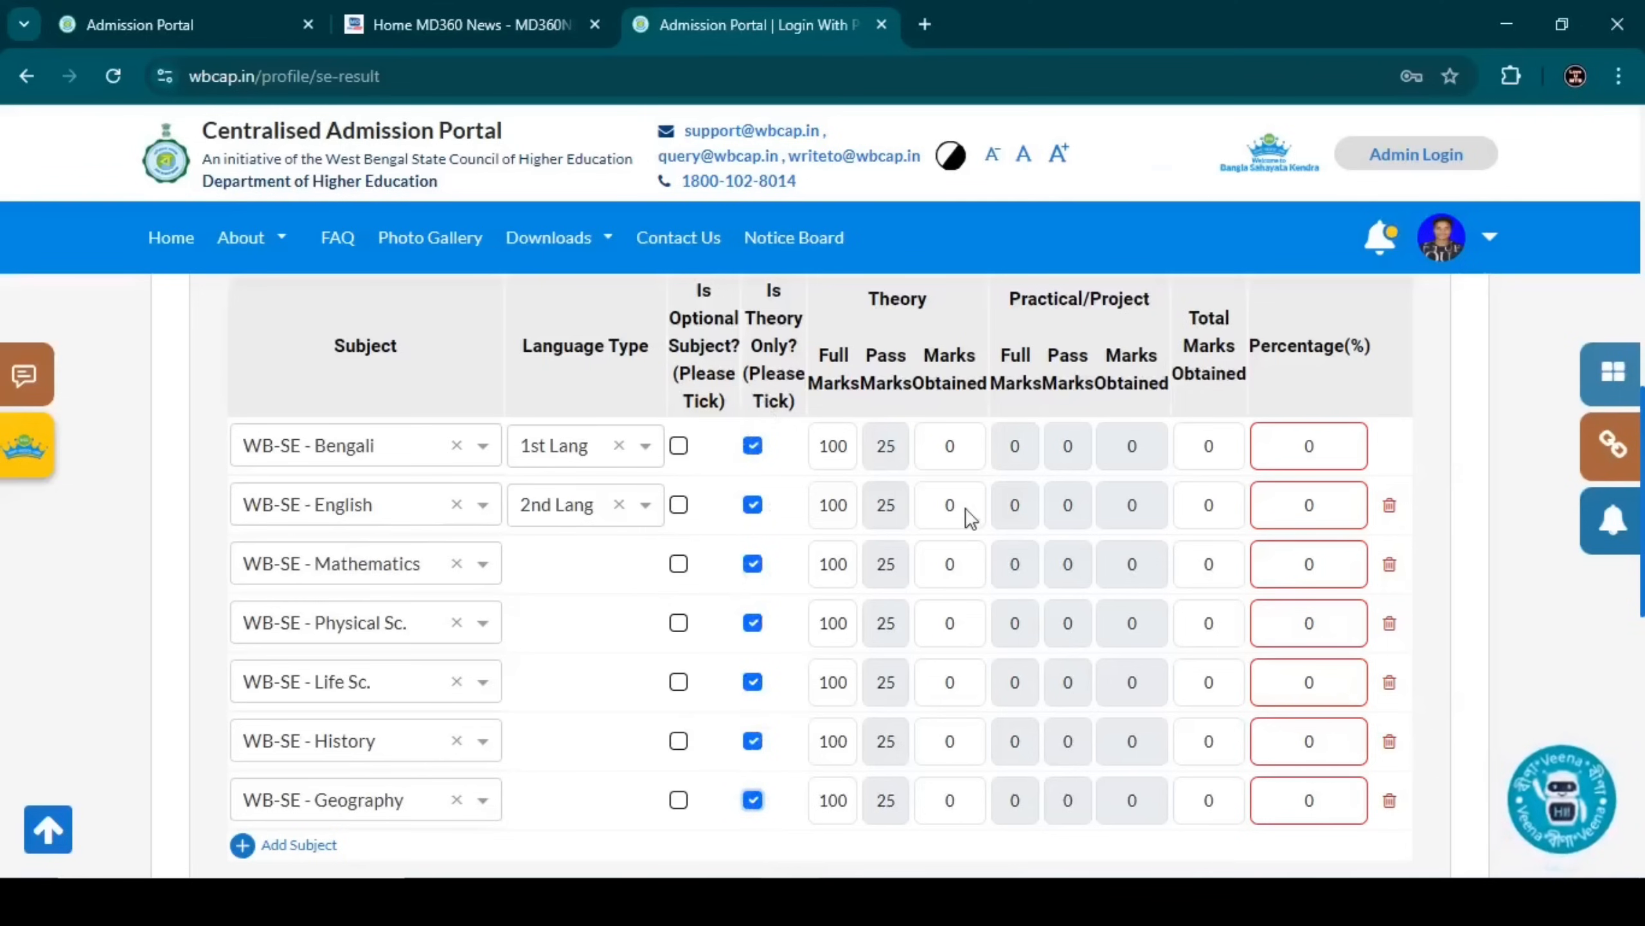
- Enter the 10th theory marks (75, 55, 82, 63, 72, 92, 90) and save
double_click(950, 446)
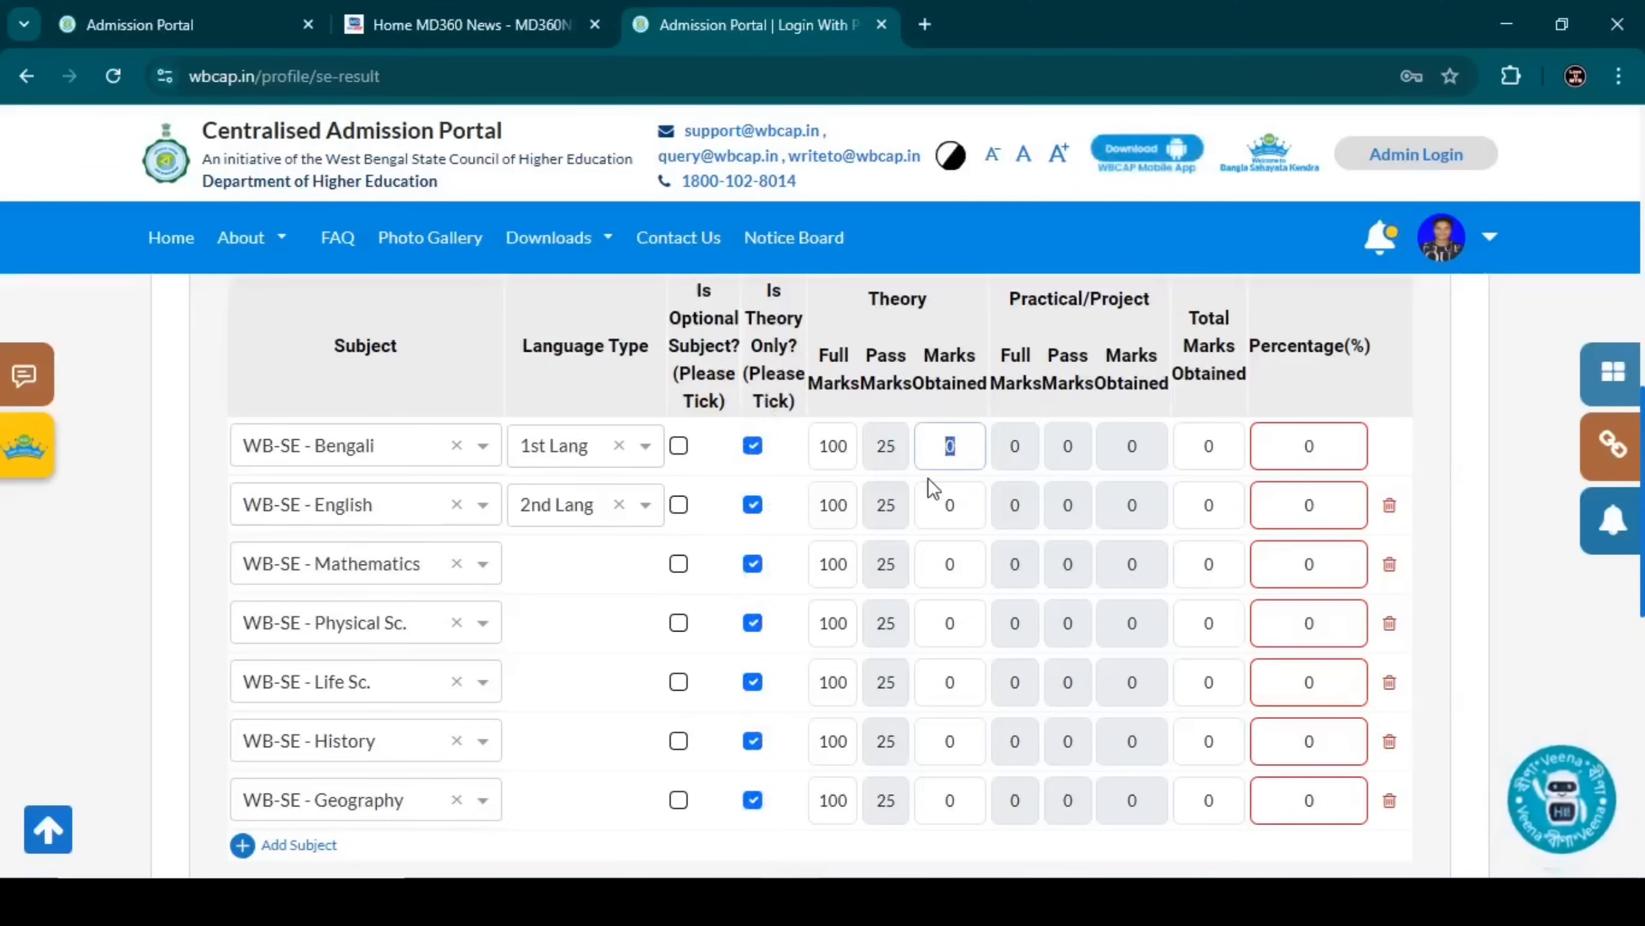
text(75)
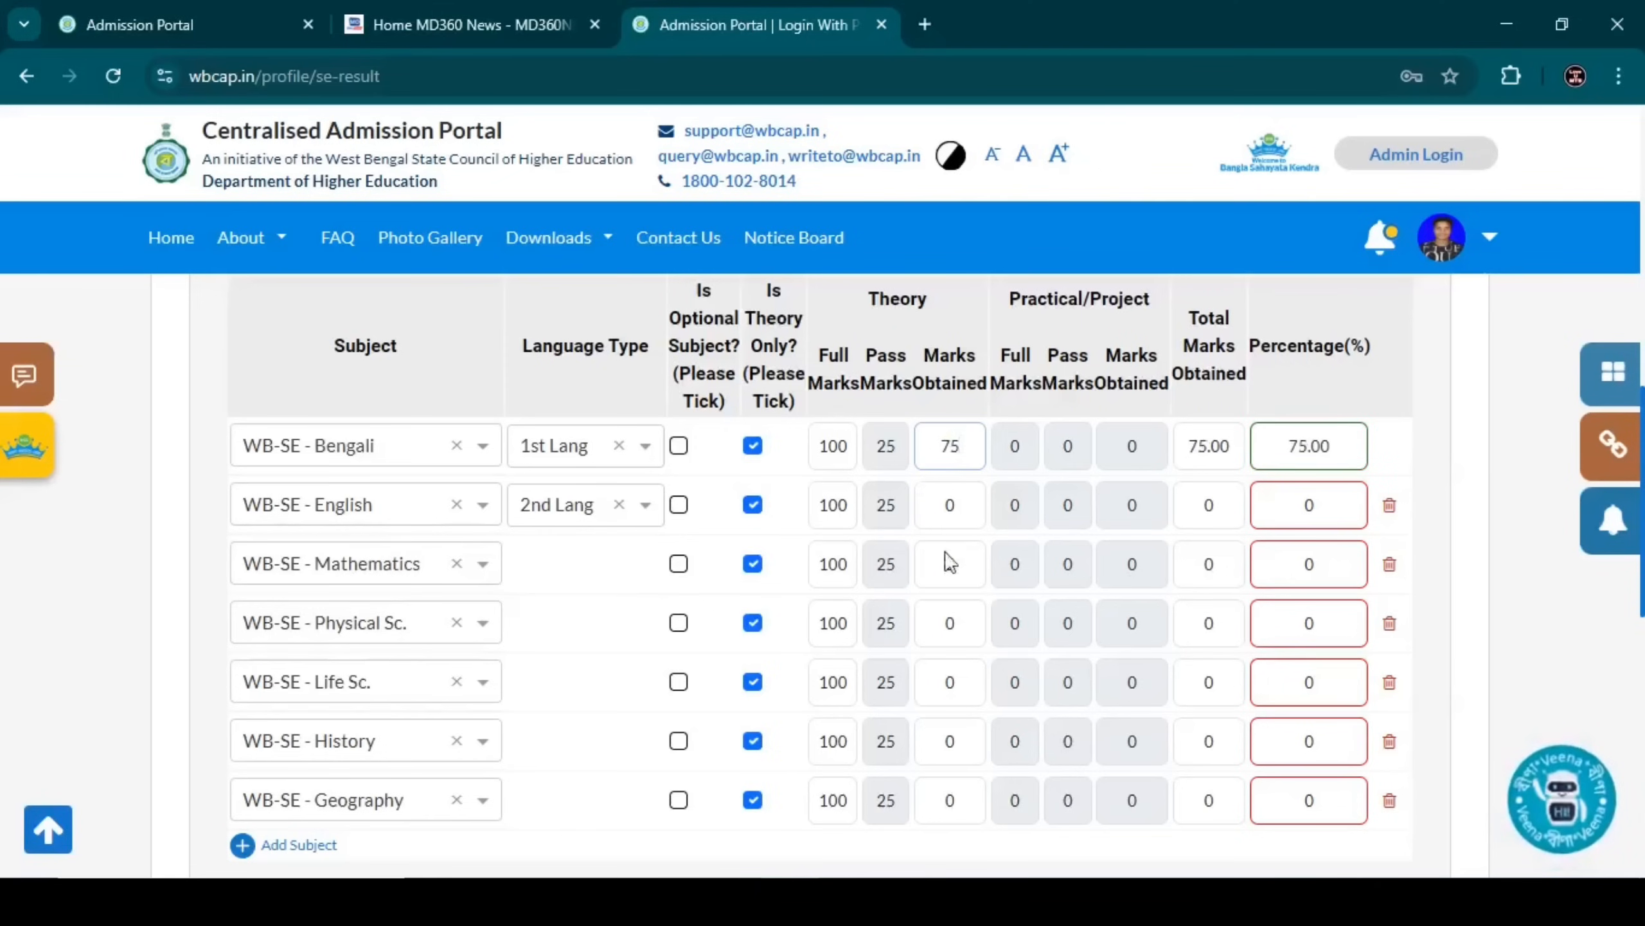
double_click(950, 509)
text(5)
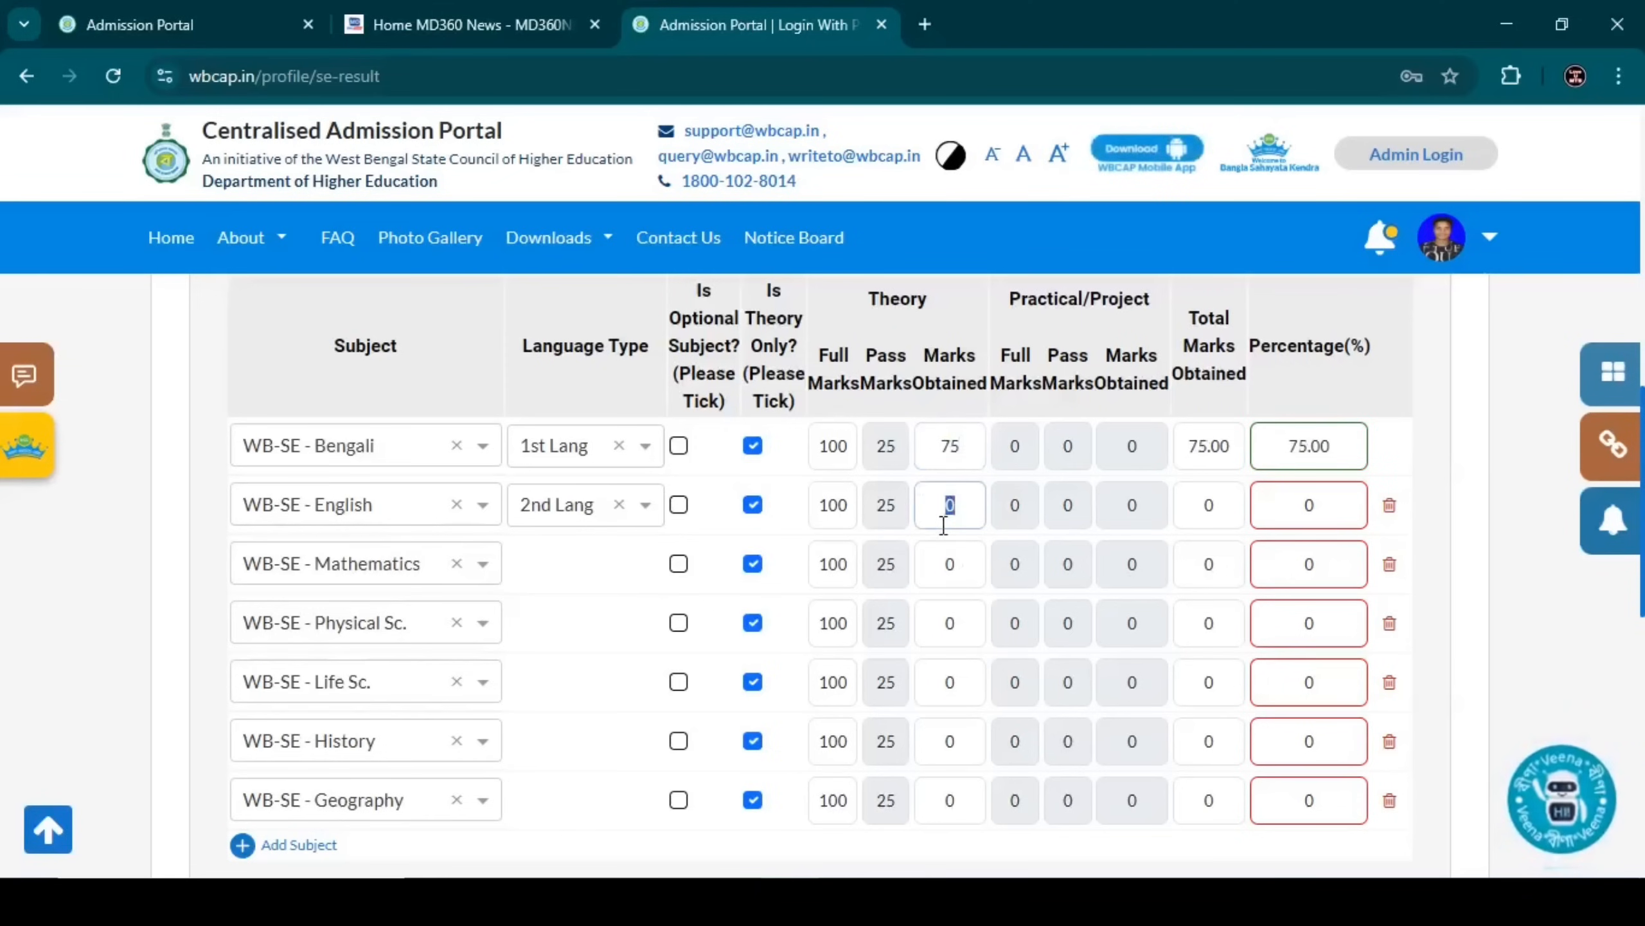
text(5)
double_click(936, 576)
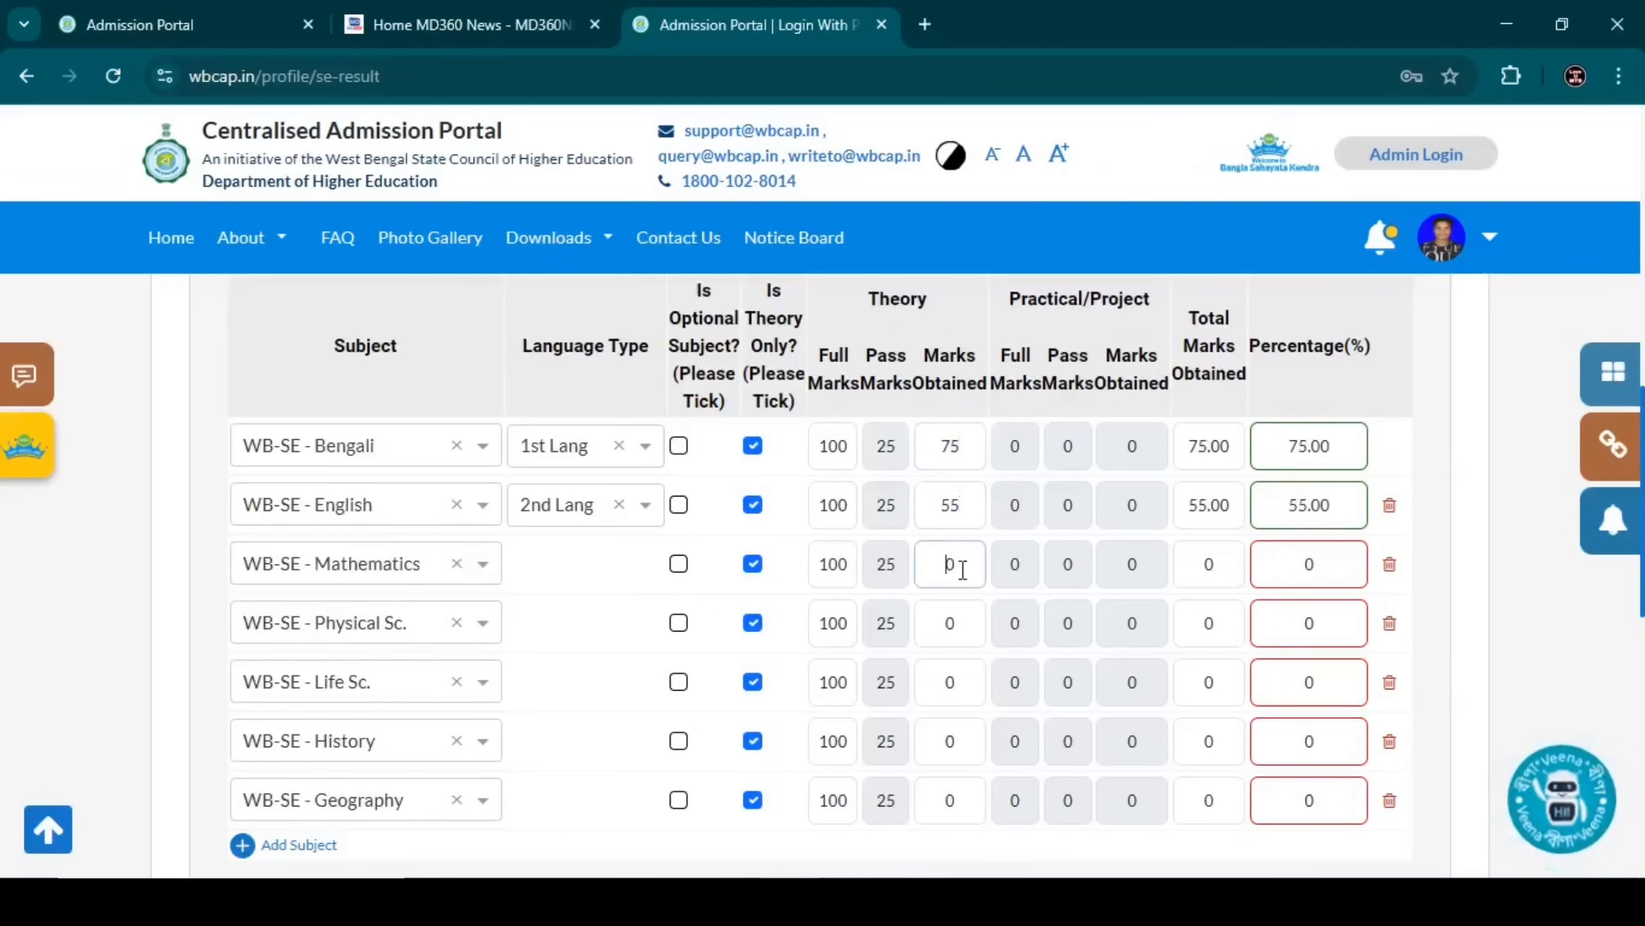
text(82)
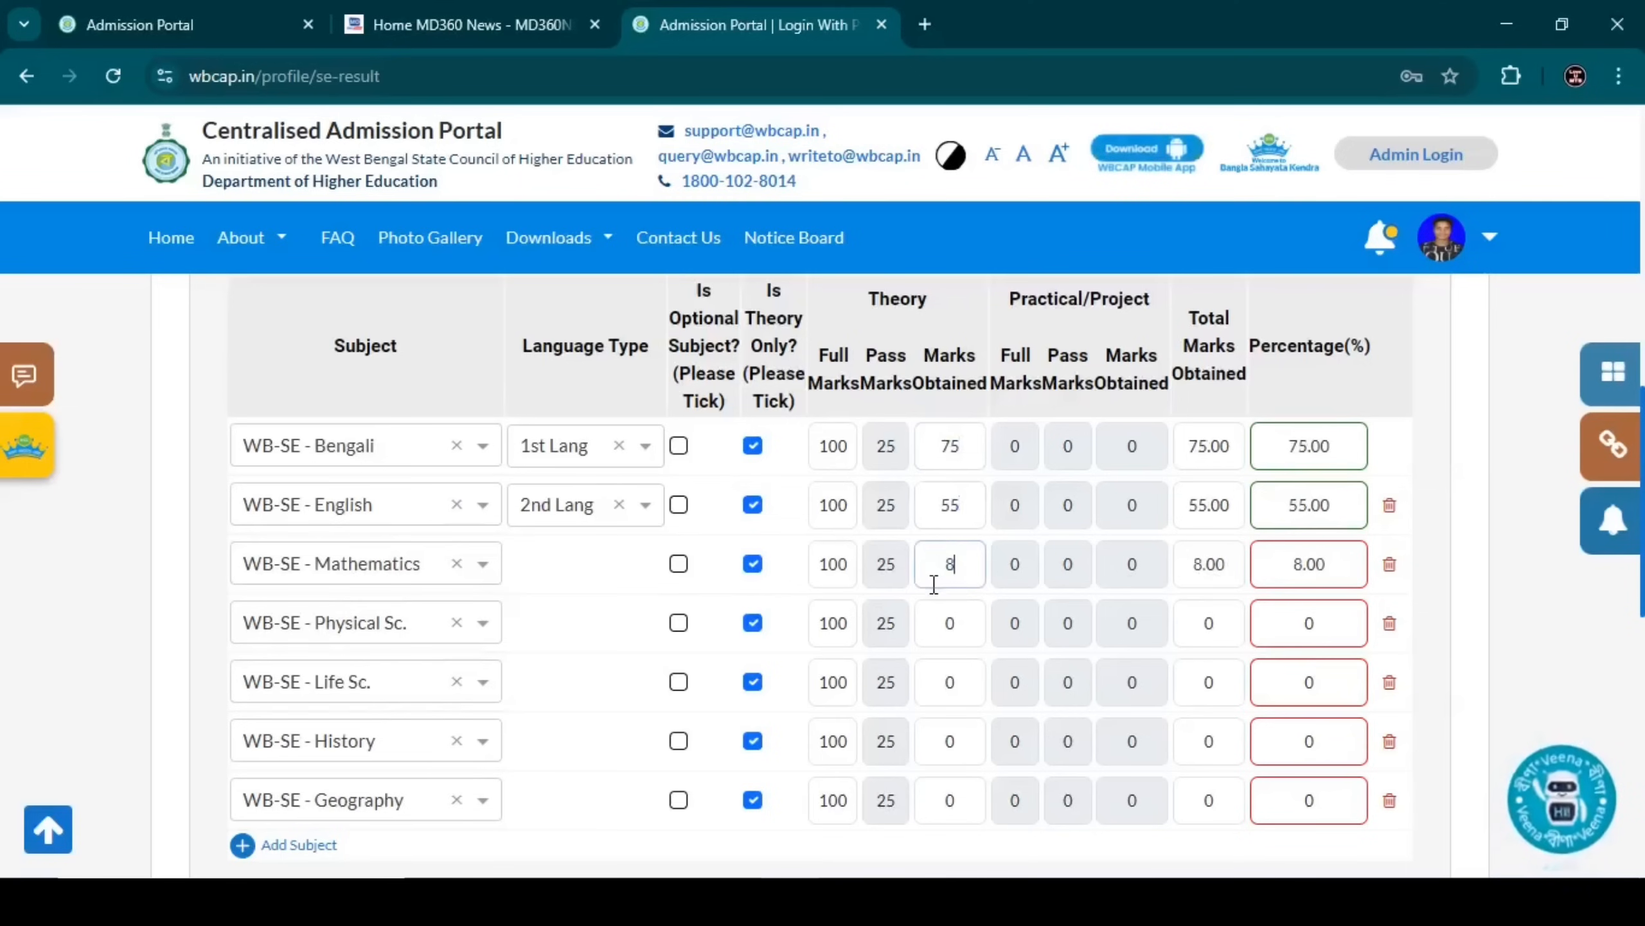
double_click(948, 630)
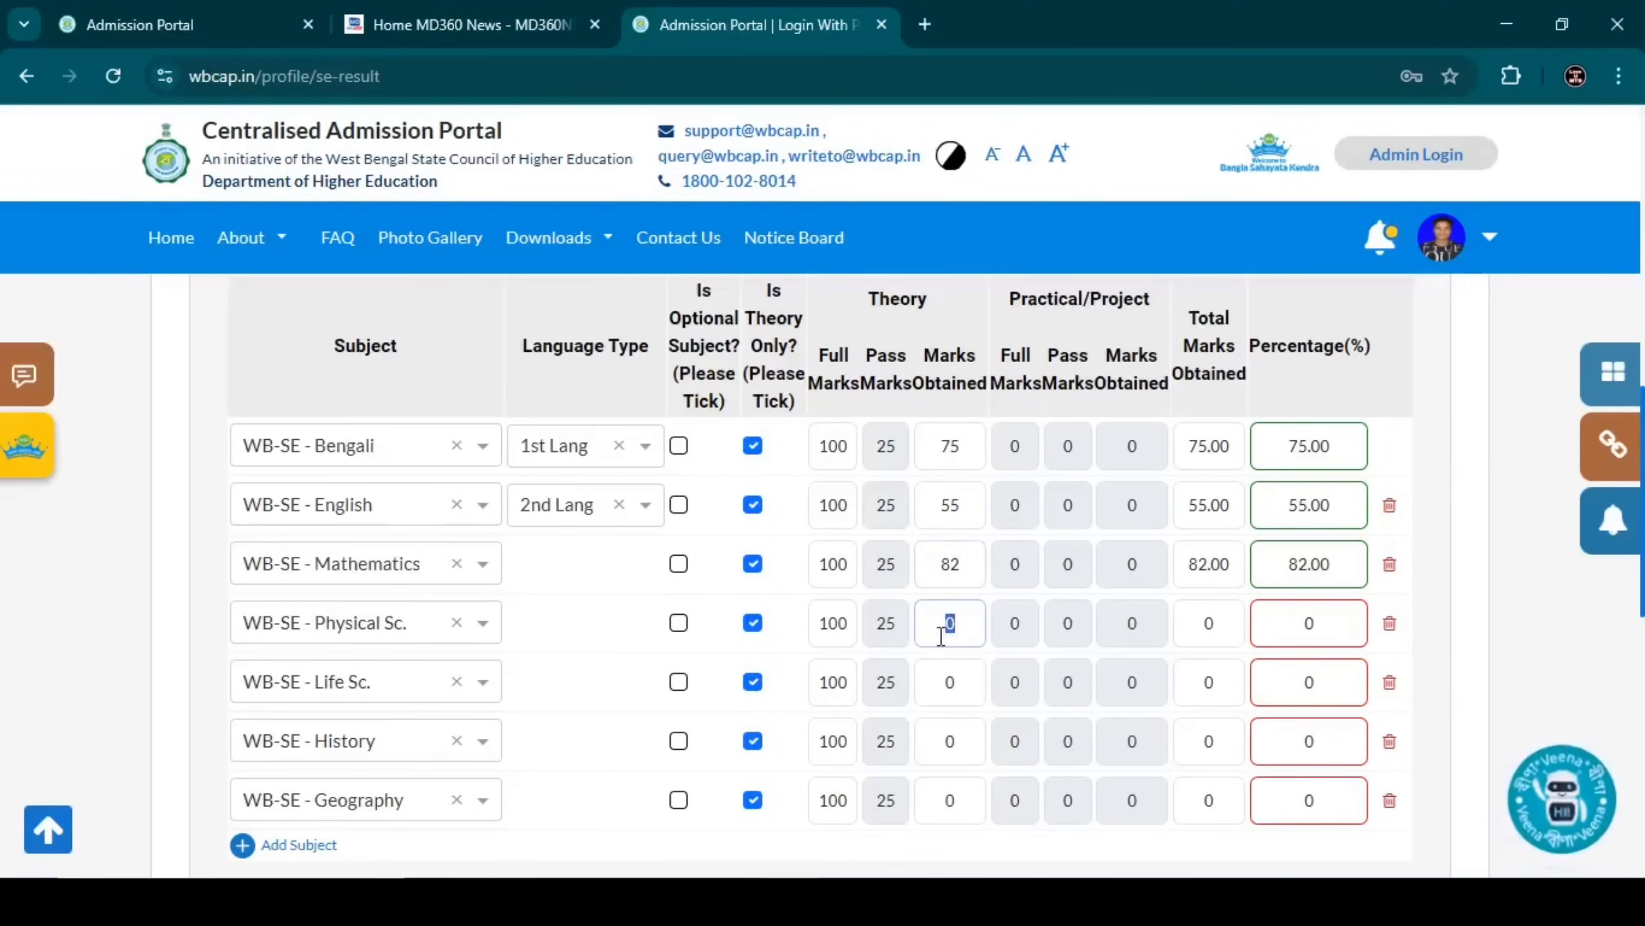
text(63)
double_click(942, 682)
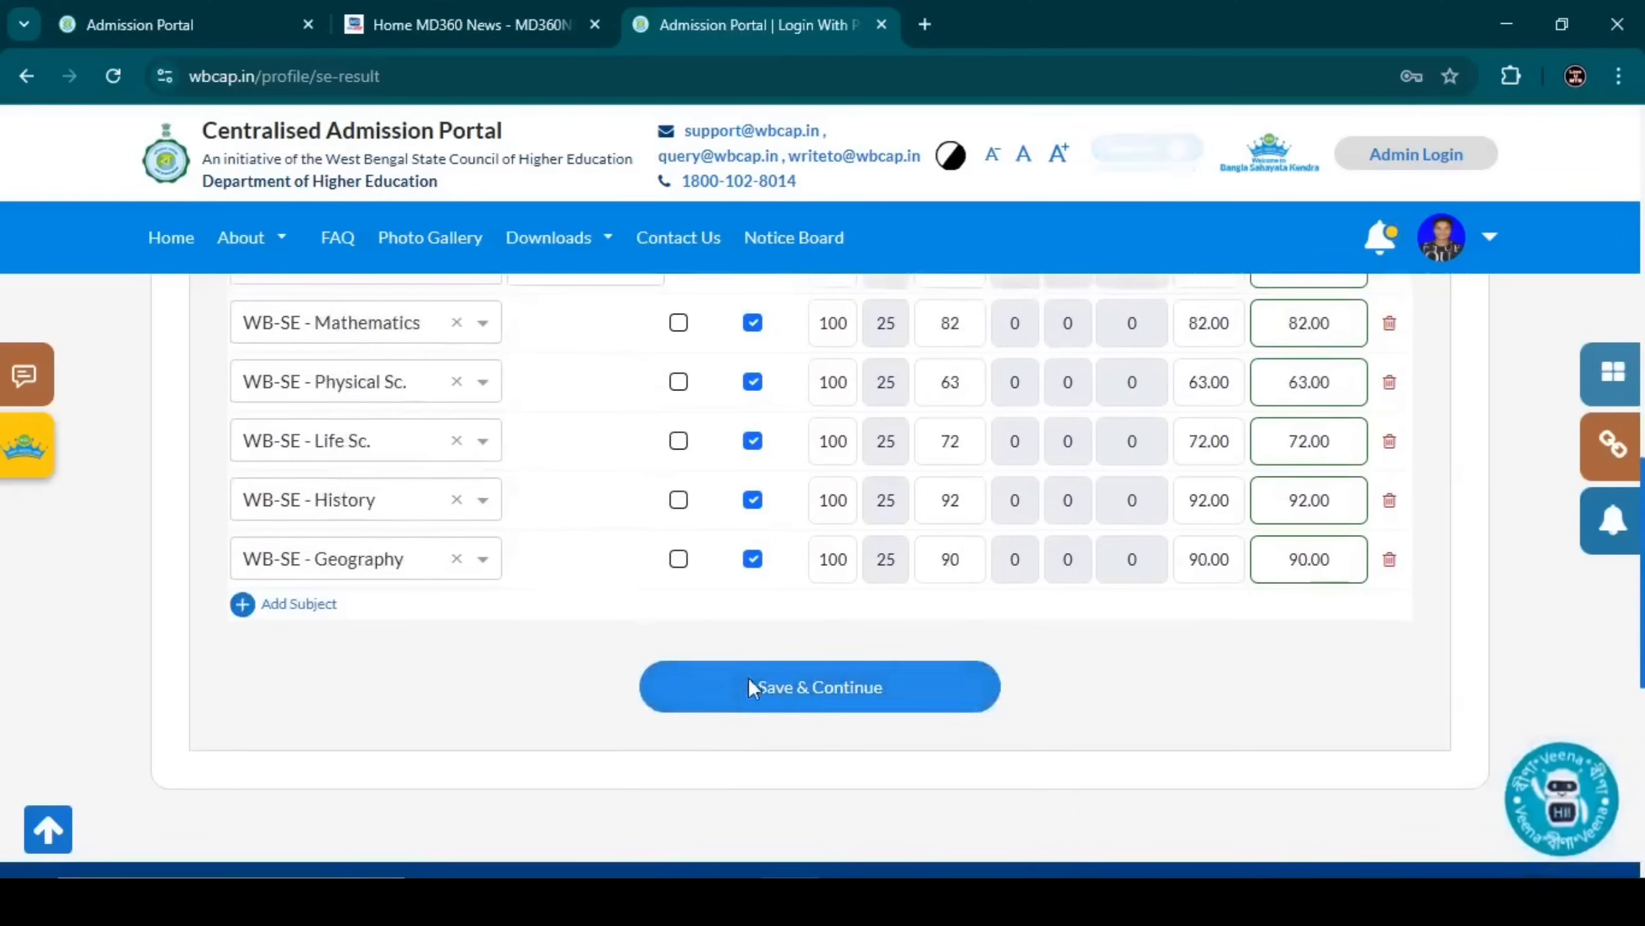
click(749, 680)
- On the 10+2 page, set medium of instruction to BENGALI and stream to ARTS
click(928, 223)
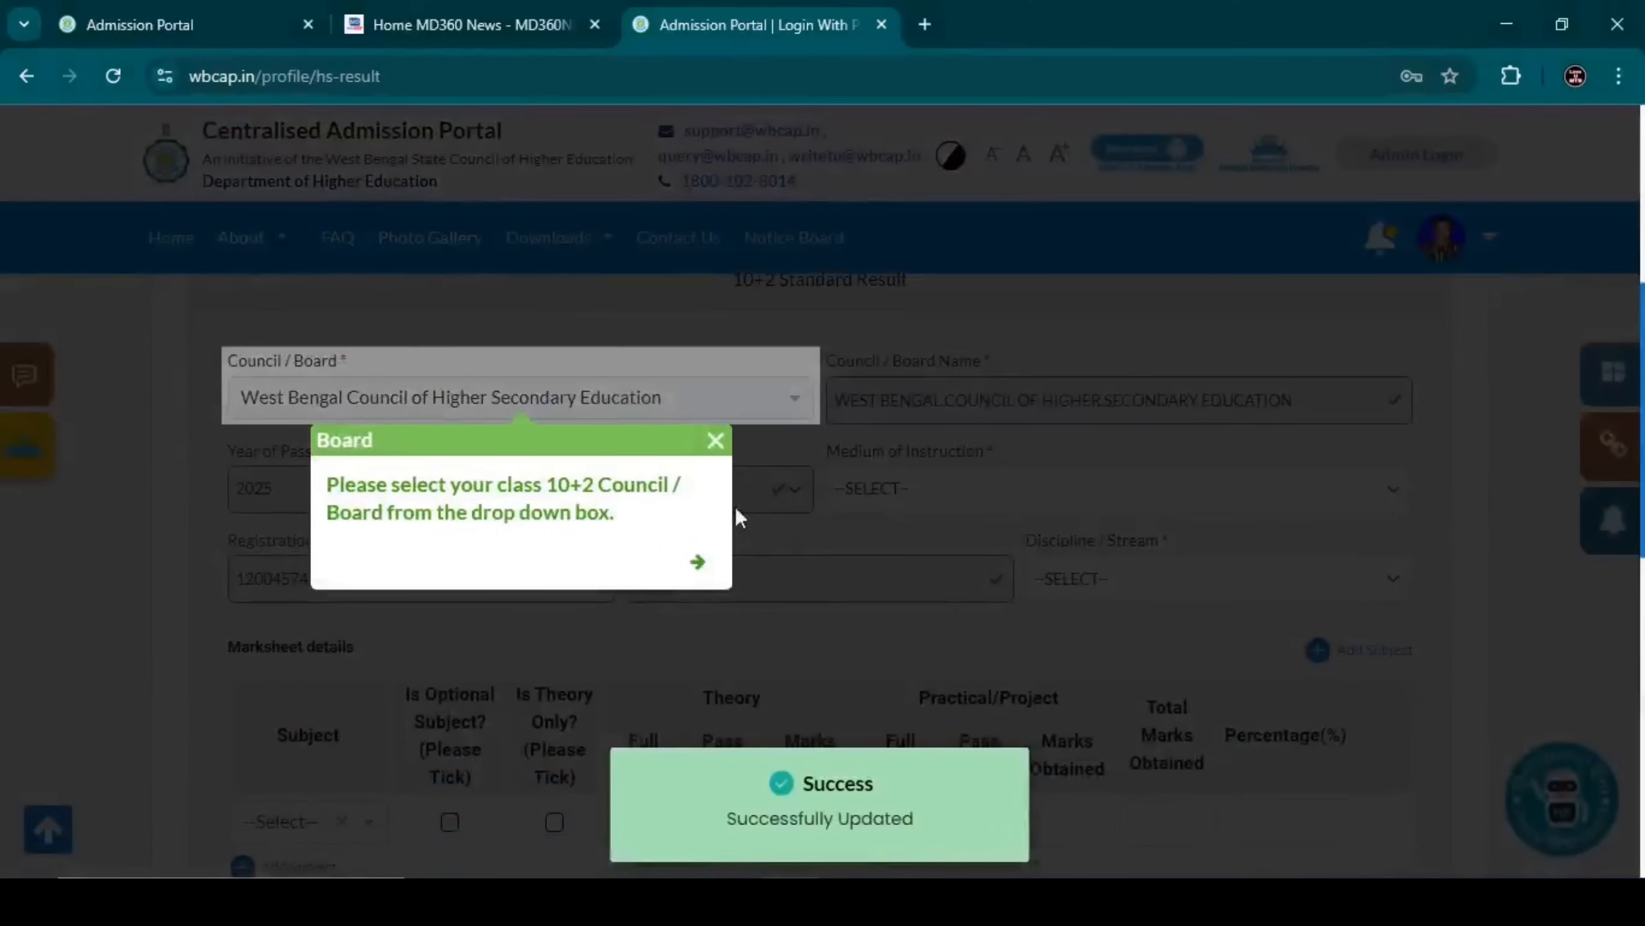
click(719, 444)
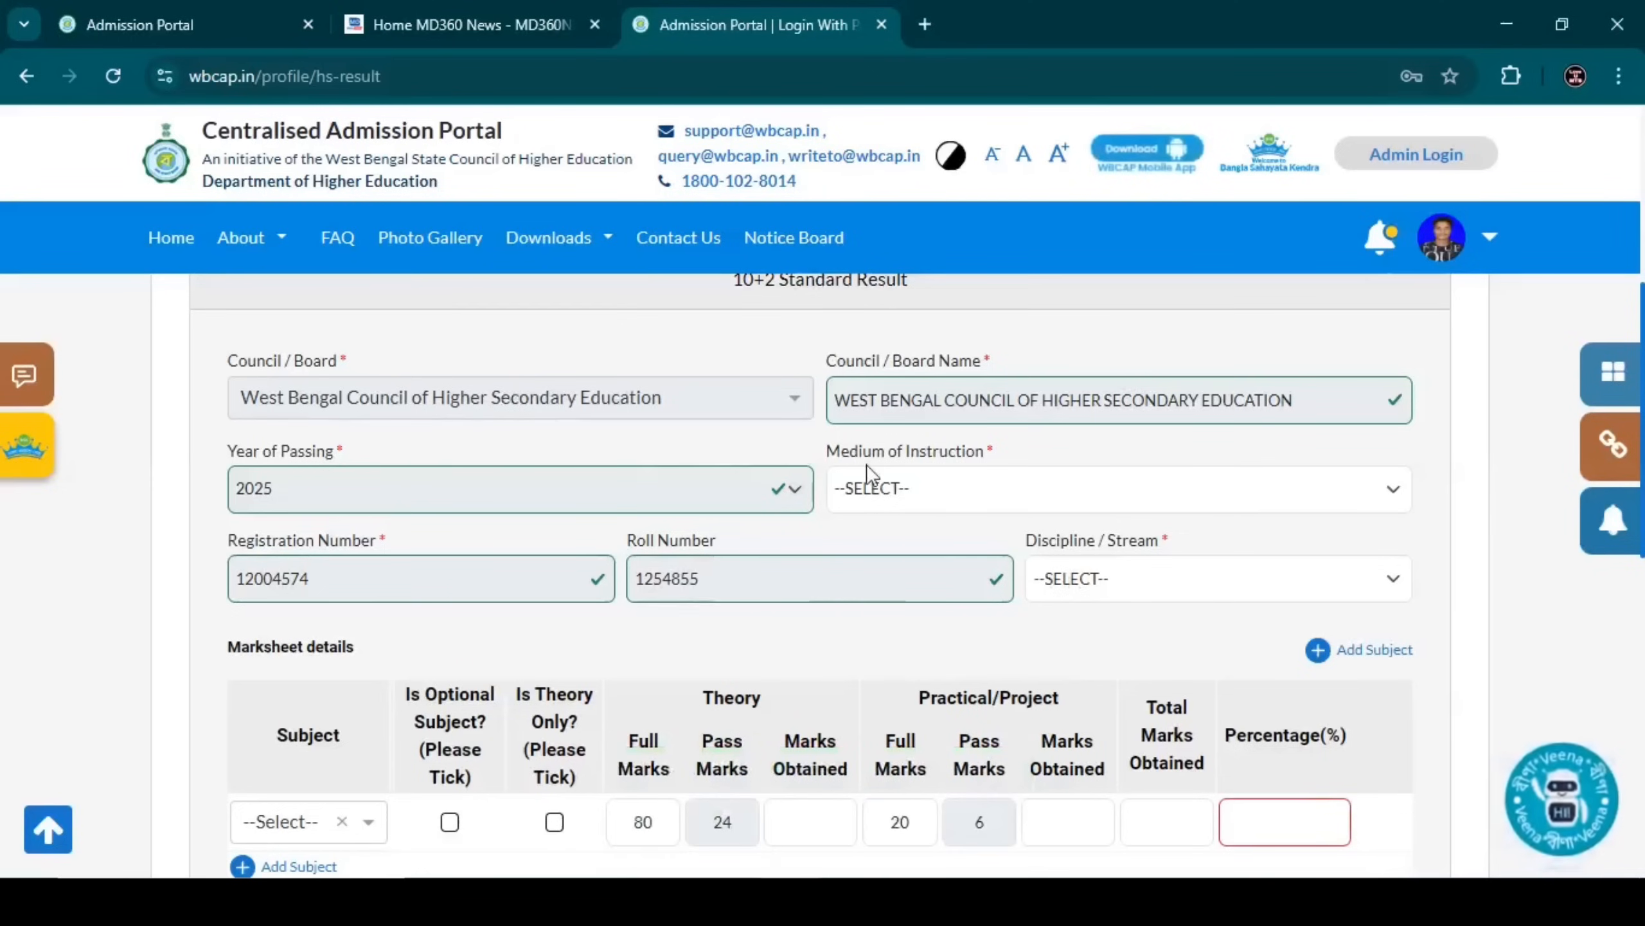
click(885, 488)
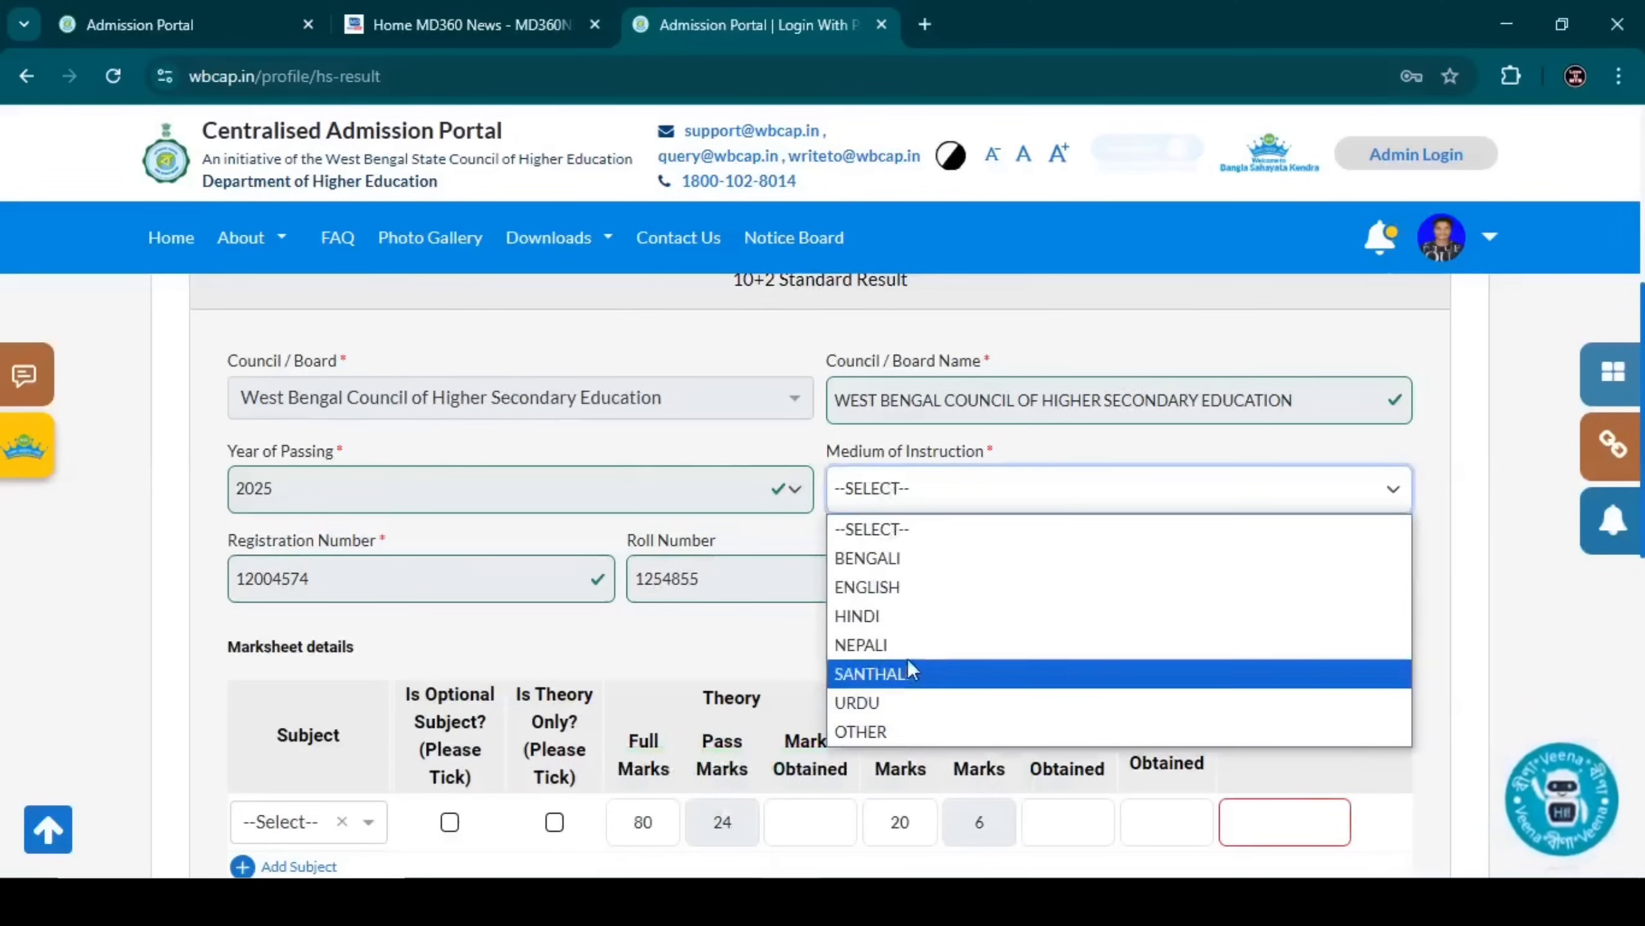
click(899, 561)
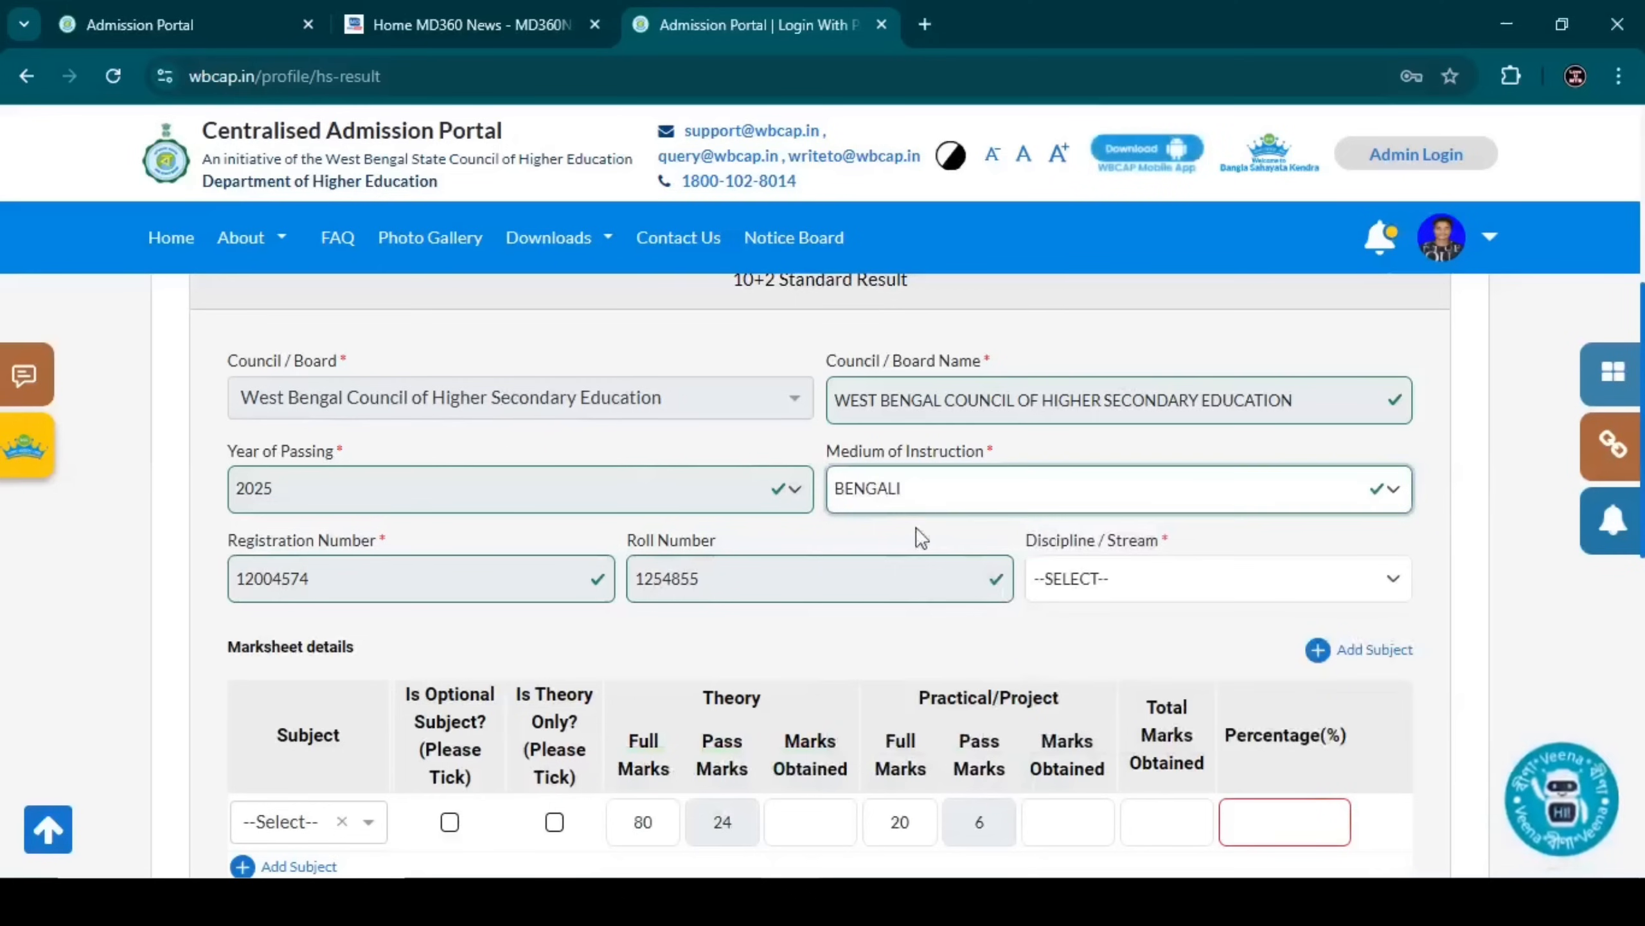
click(1057, 575)
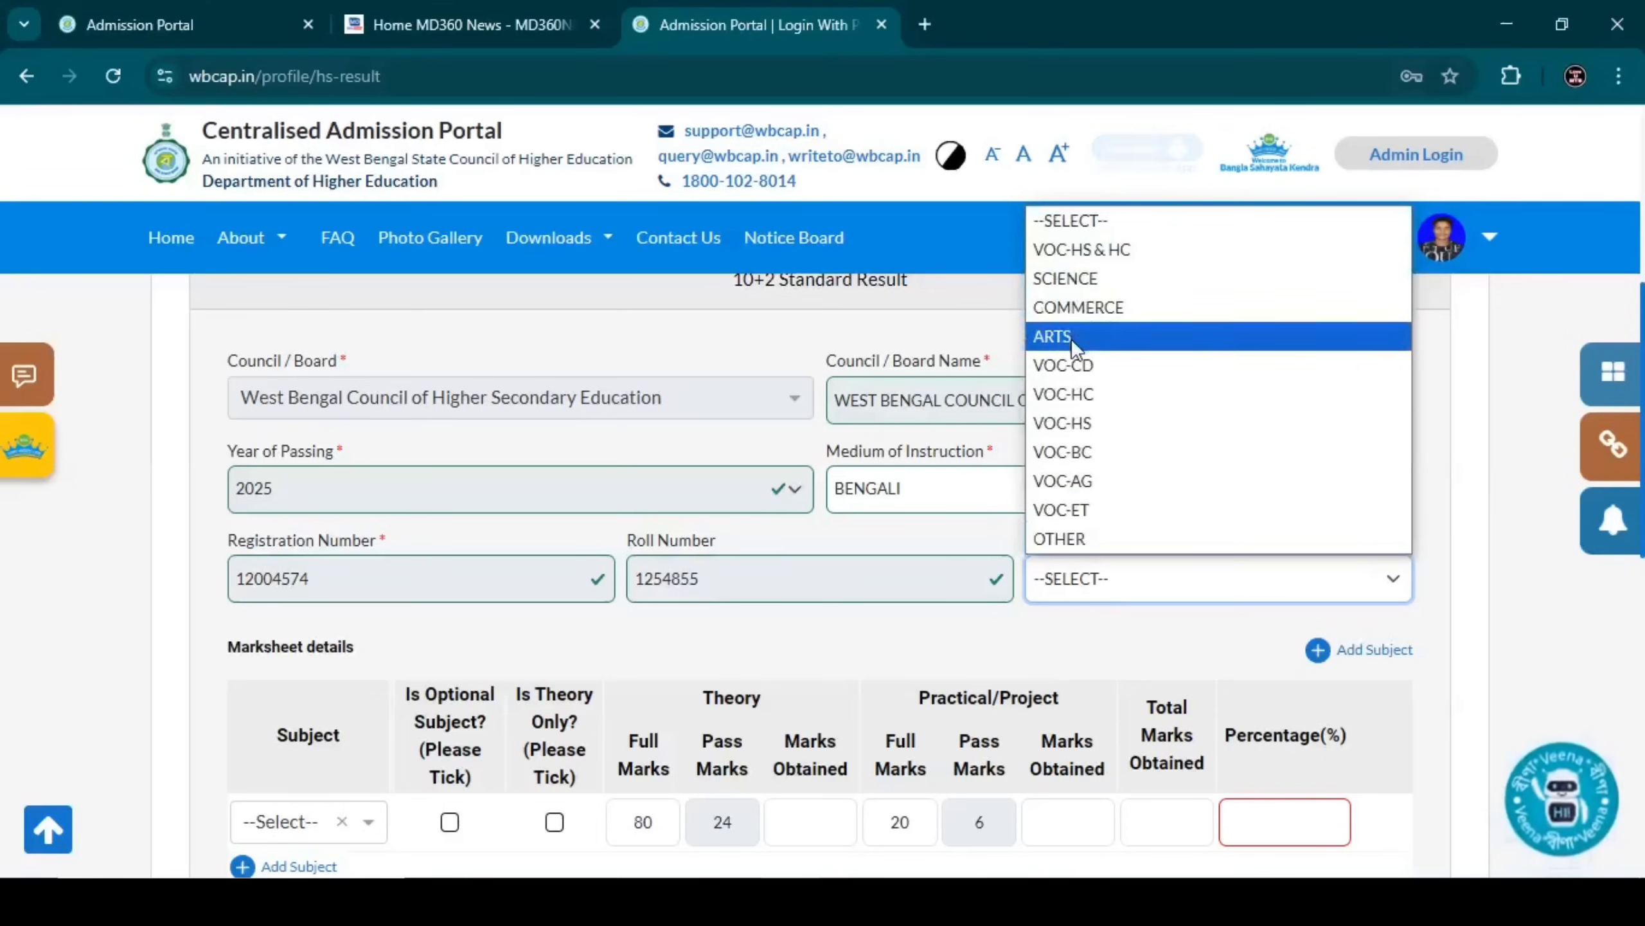
click(1049, 540)
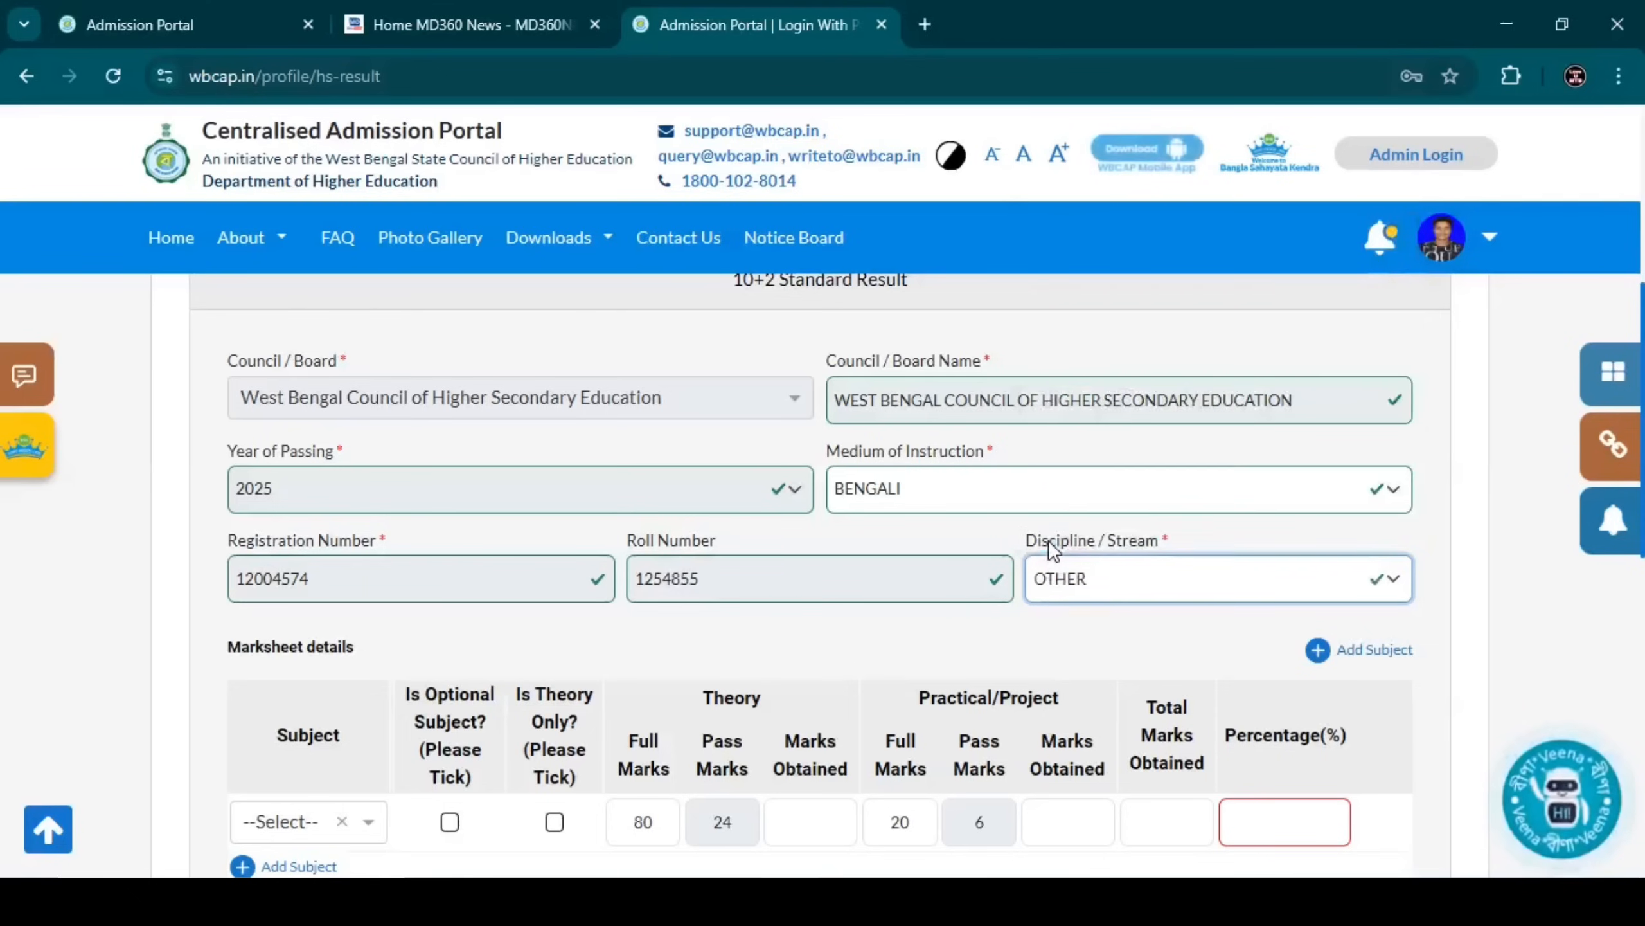
click(1085, 573)
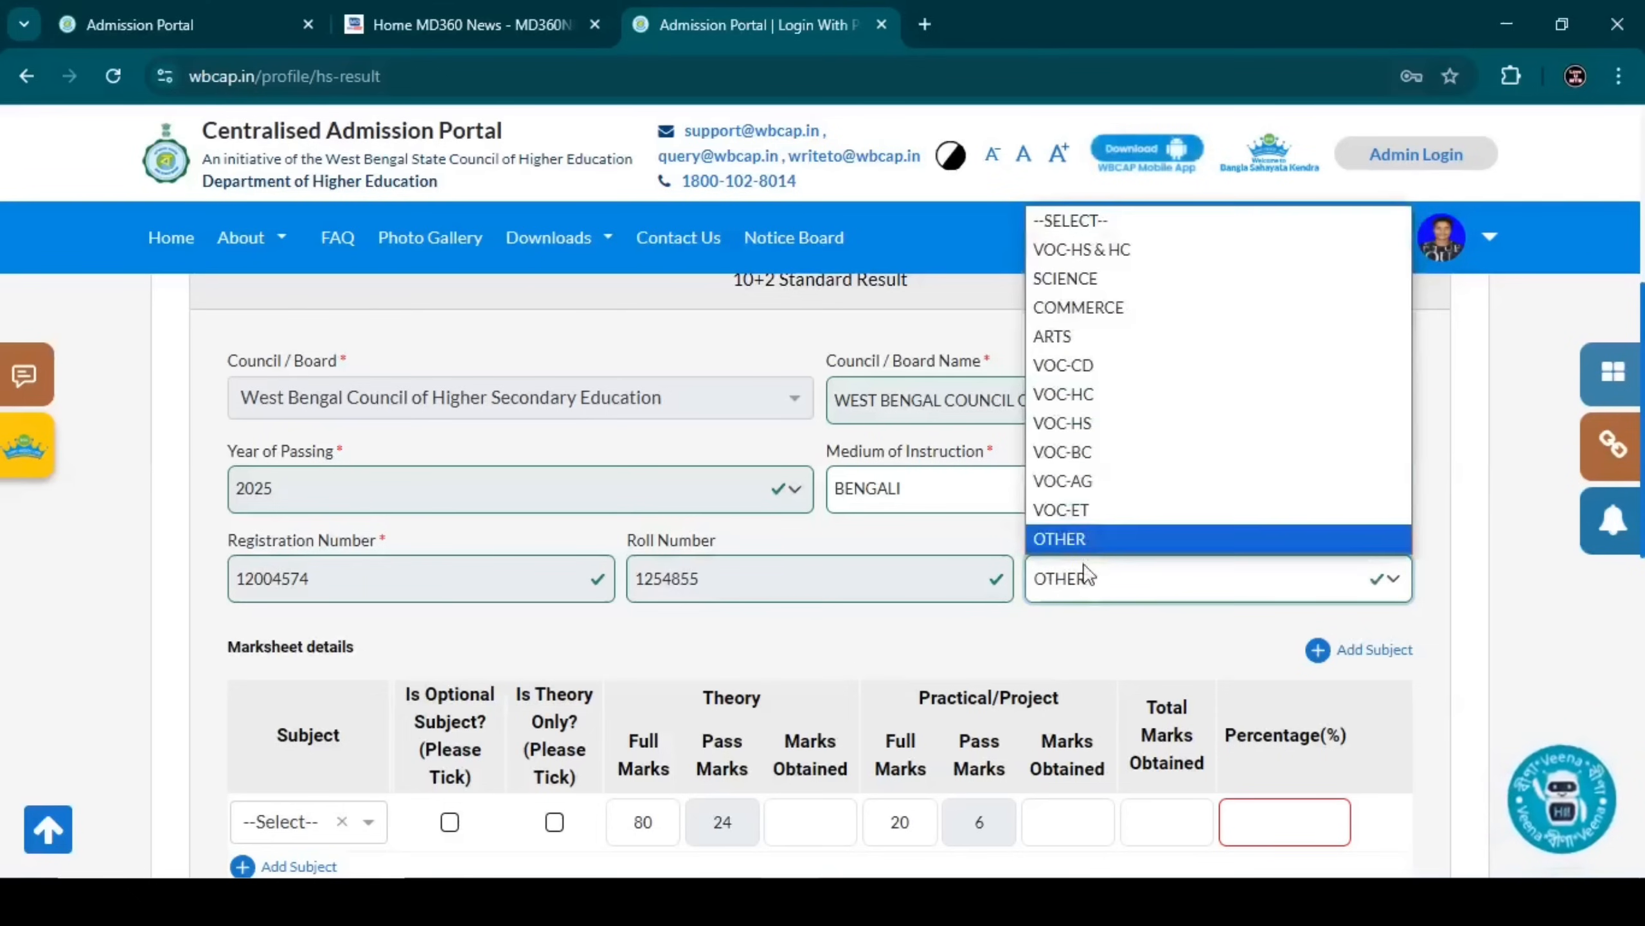
click(1071, 338)
- Choose Bengali as the first subject, with Bengali 1st Lang and English 2nd Lang
scroll(807, 478, down, 3)
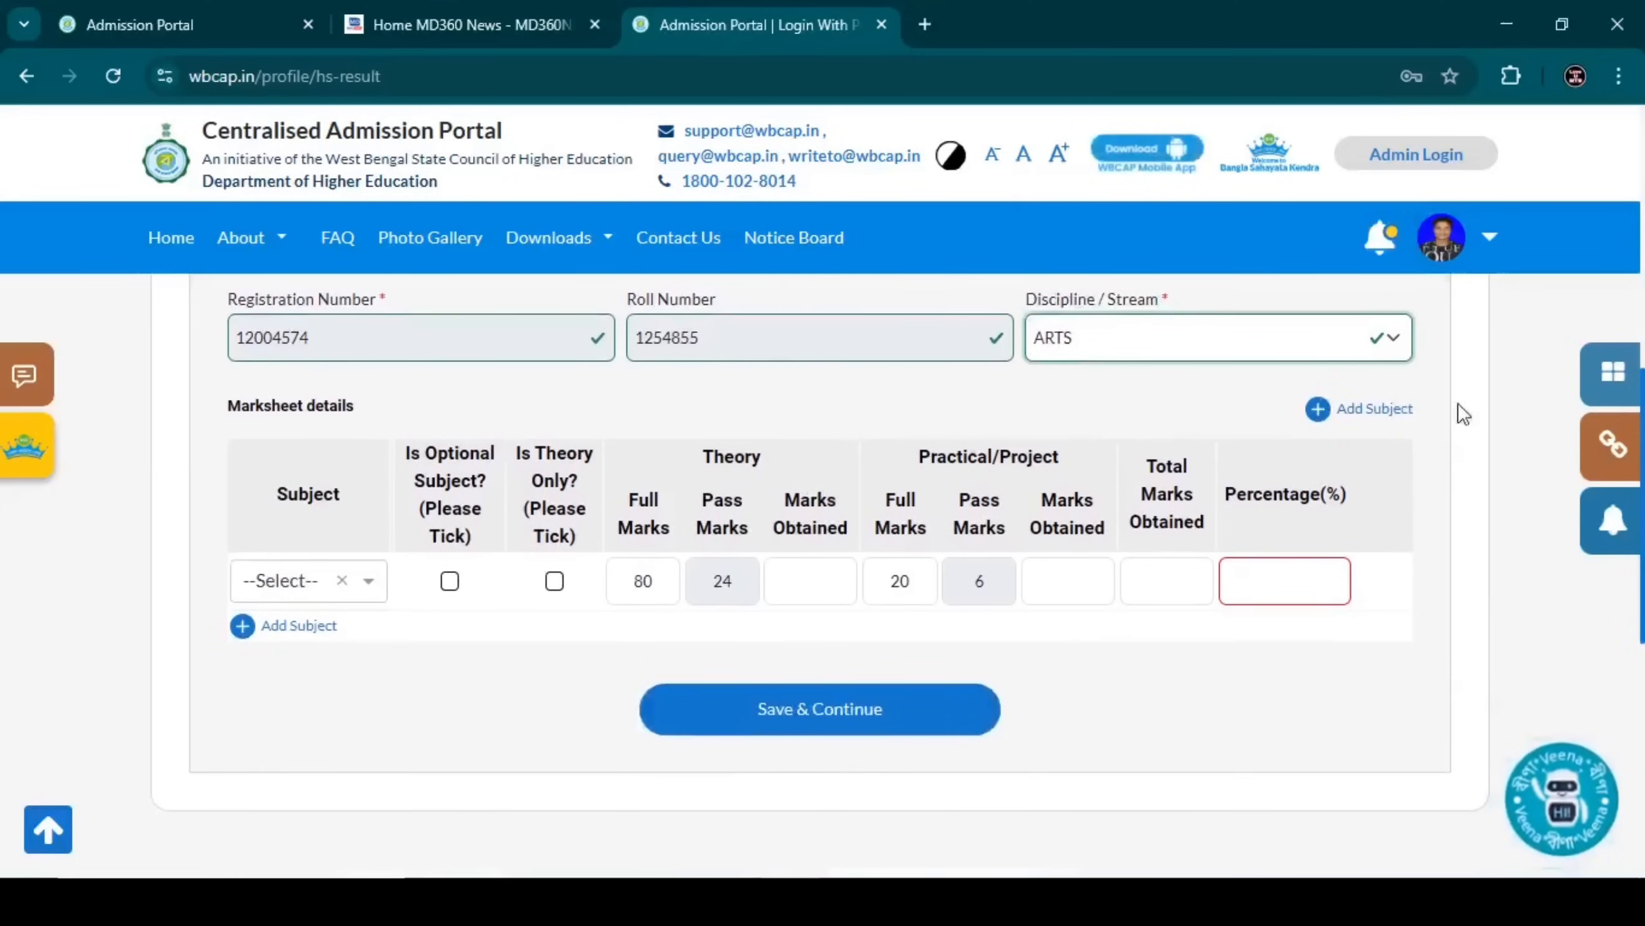
scroll(819, 466, down, 2)
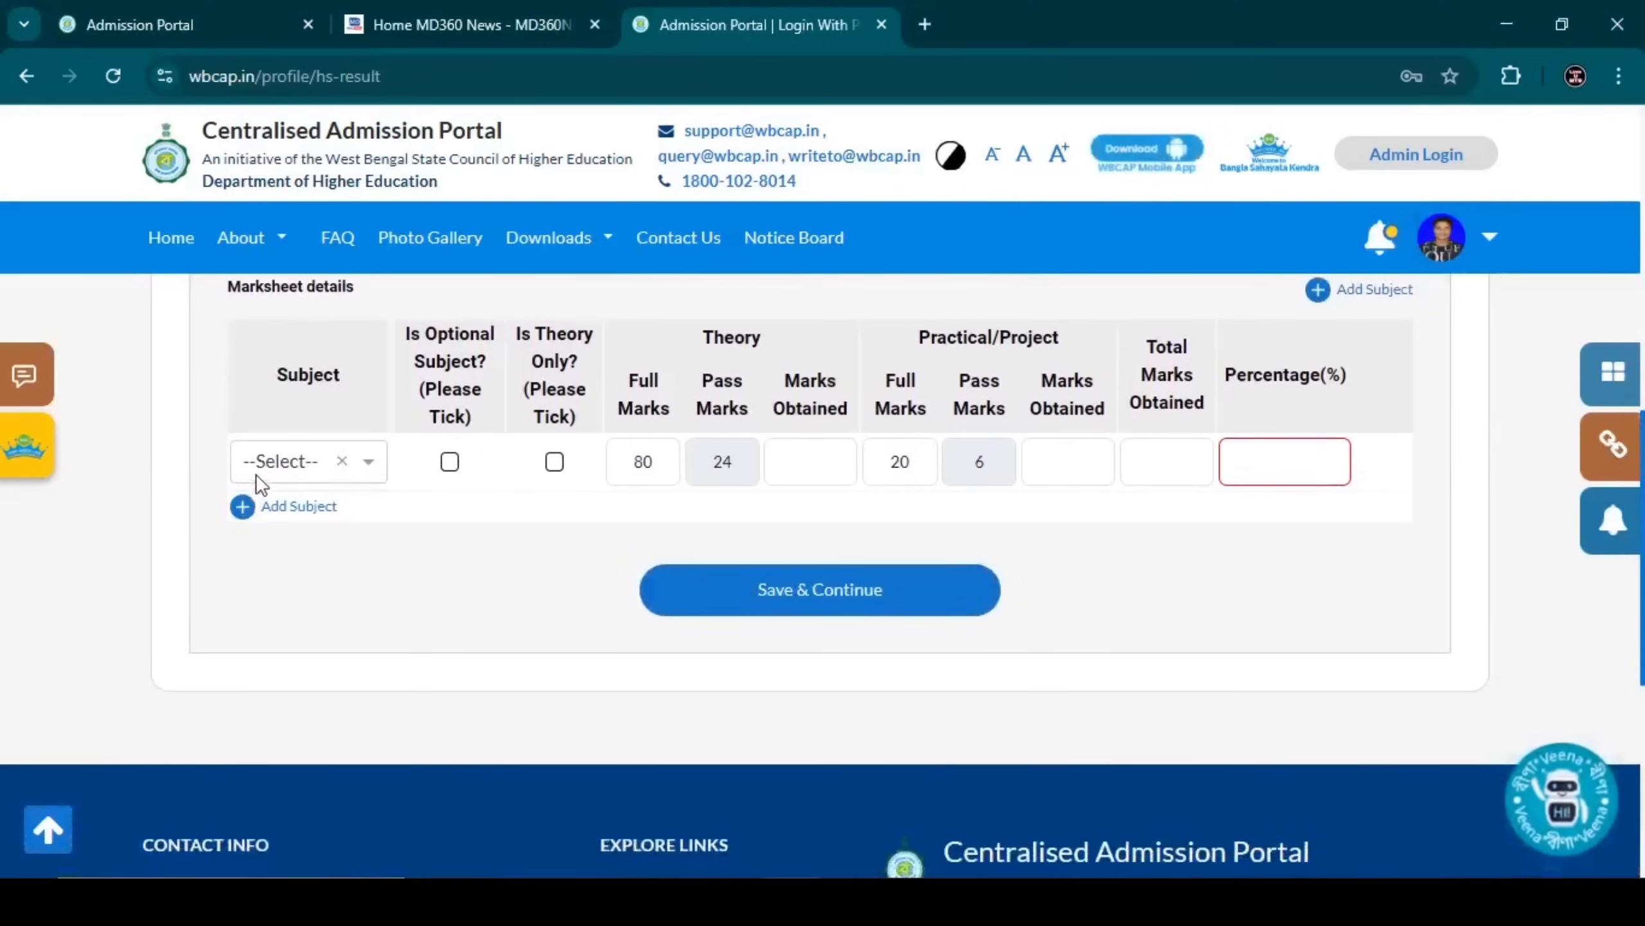
click(285, 462)
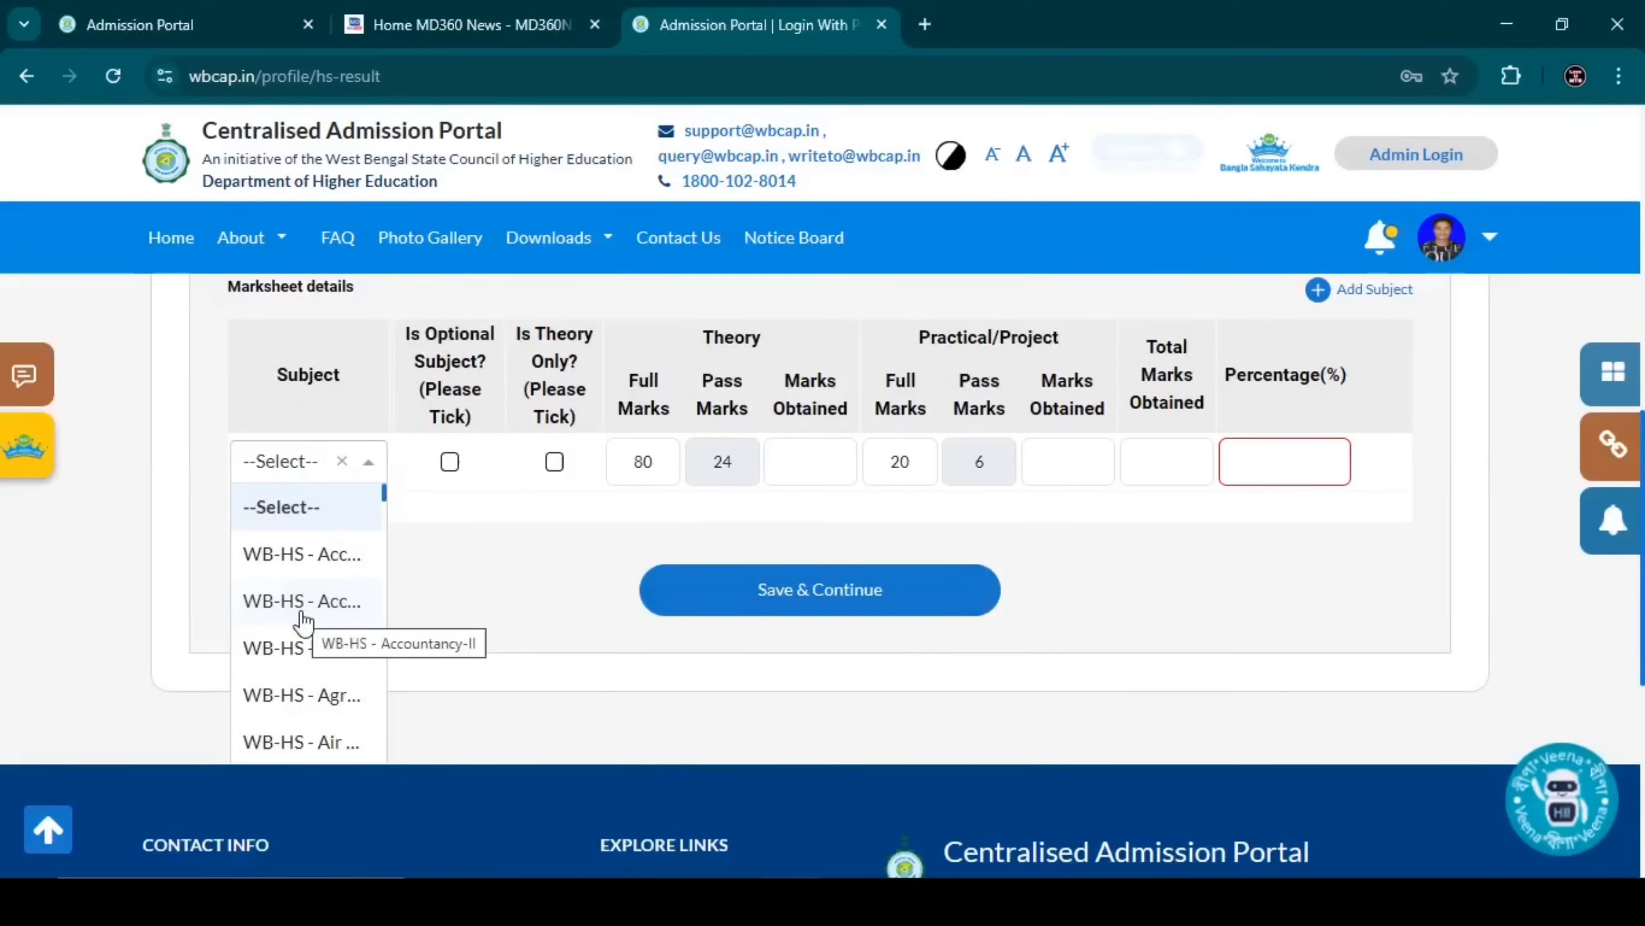
text(be)
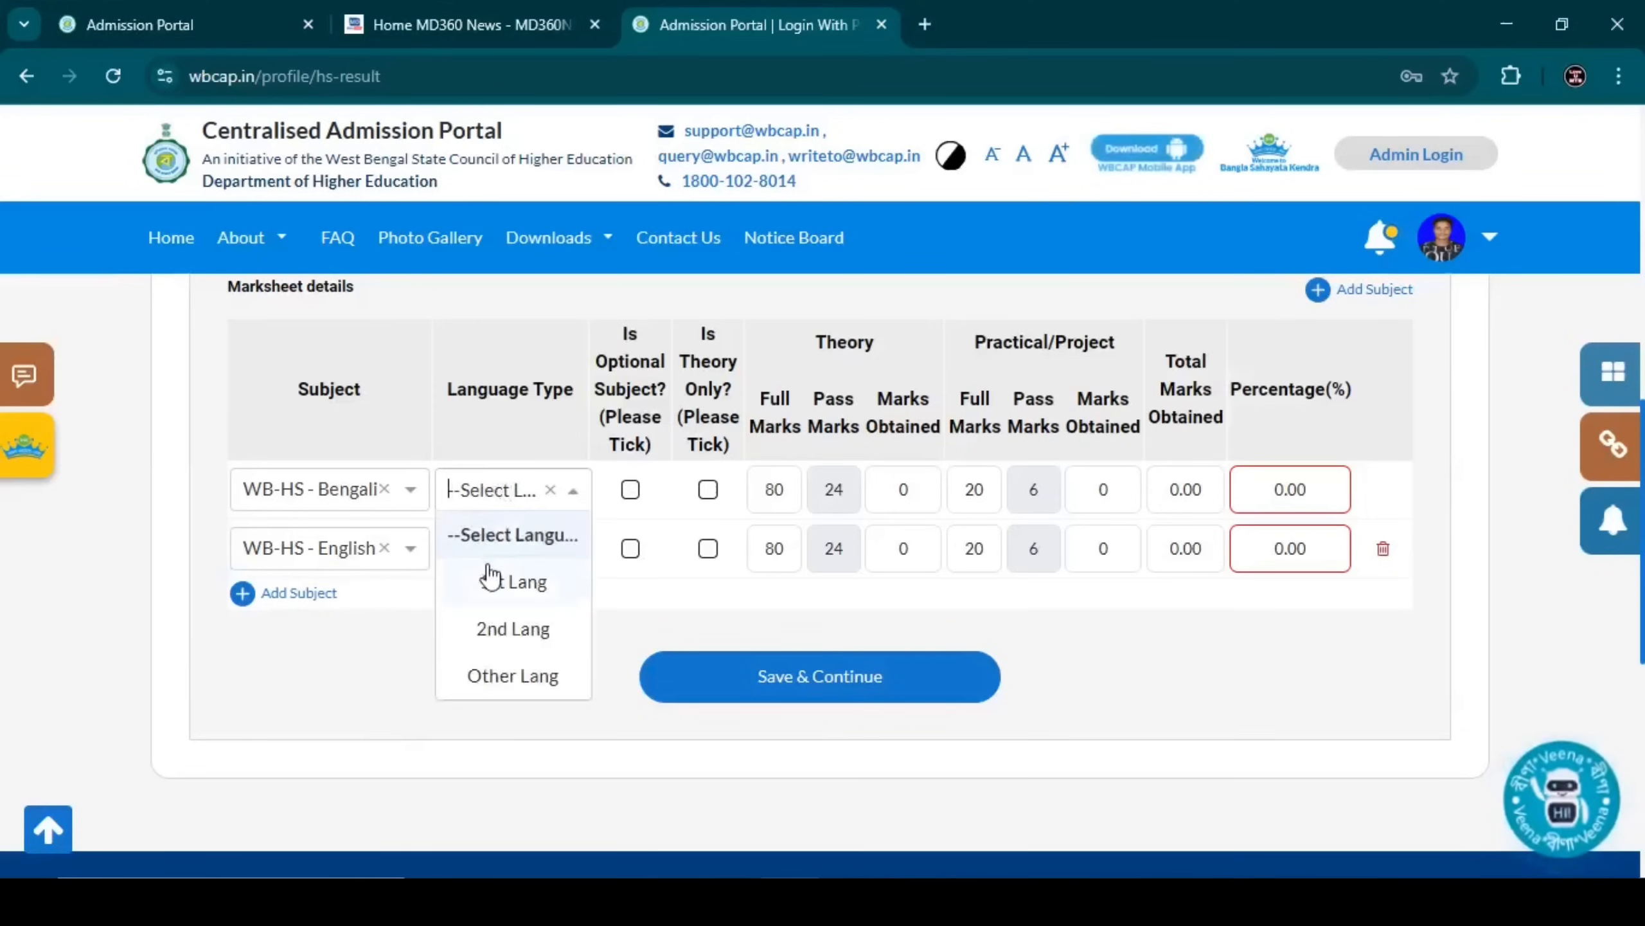
click(499, 583)
click(480, 550)
click(517, 705)
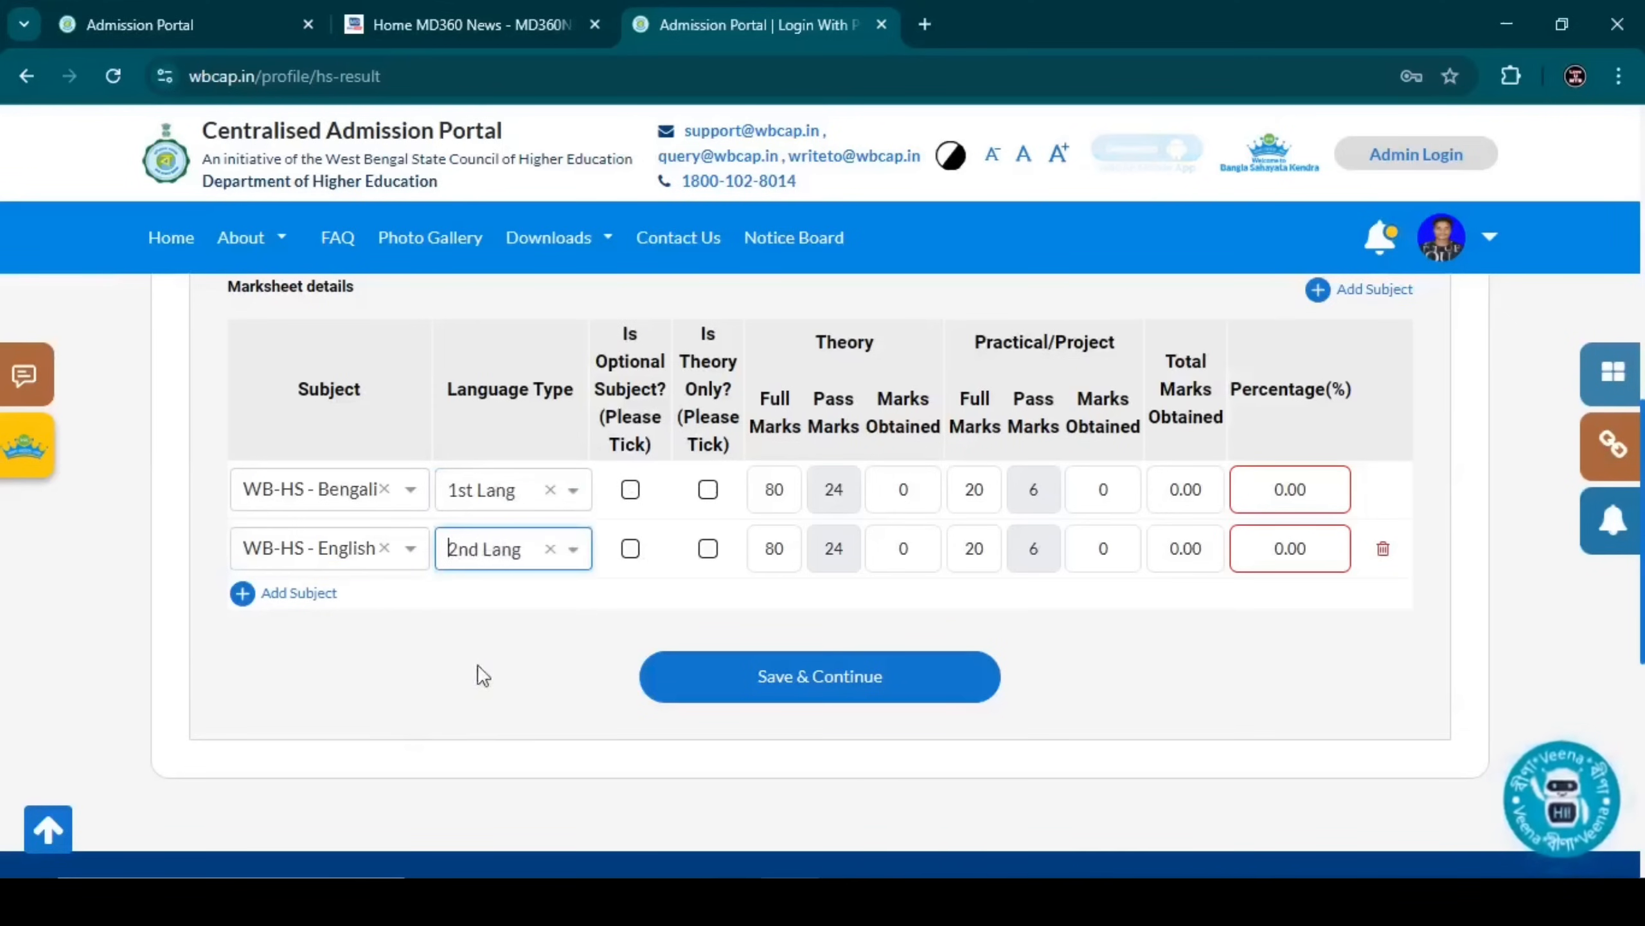
- Add rows for History, Philosophy, Education and Sanskrit, leaving History not theory-only
click(298, 595)
click(298, 653)
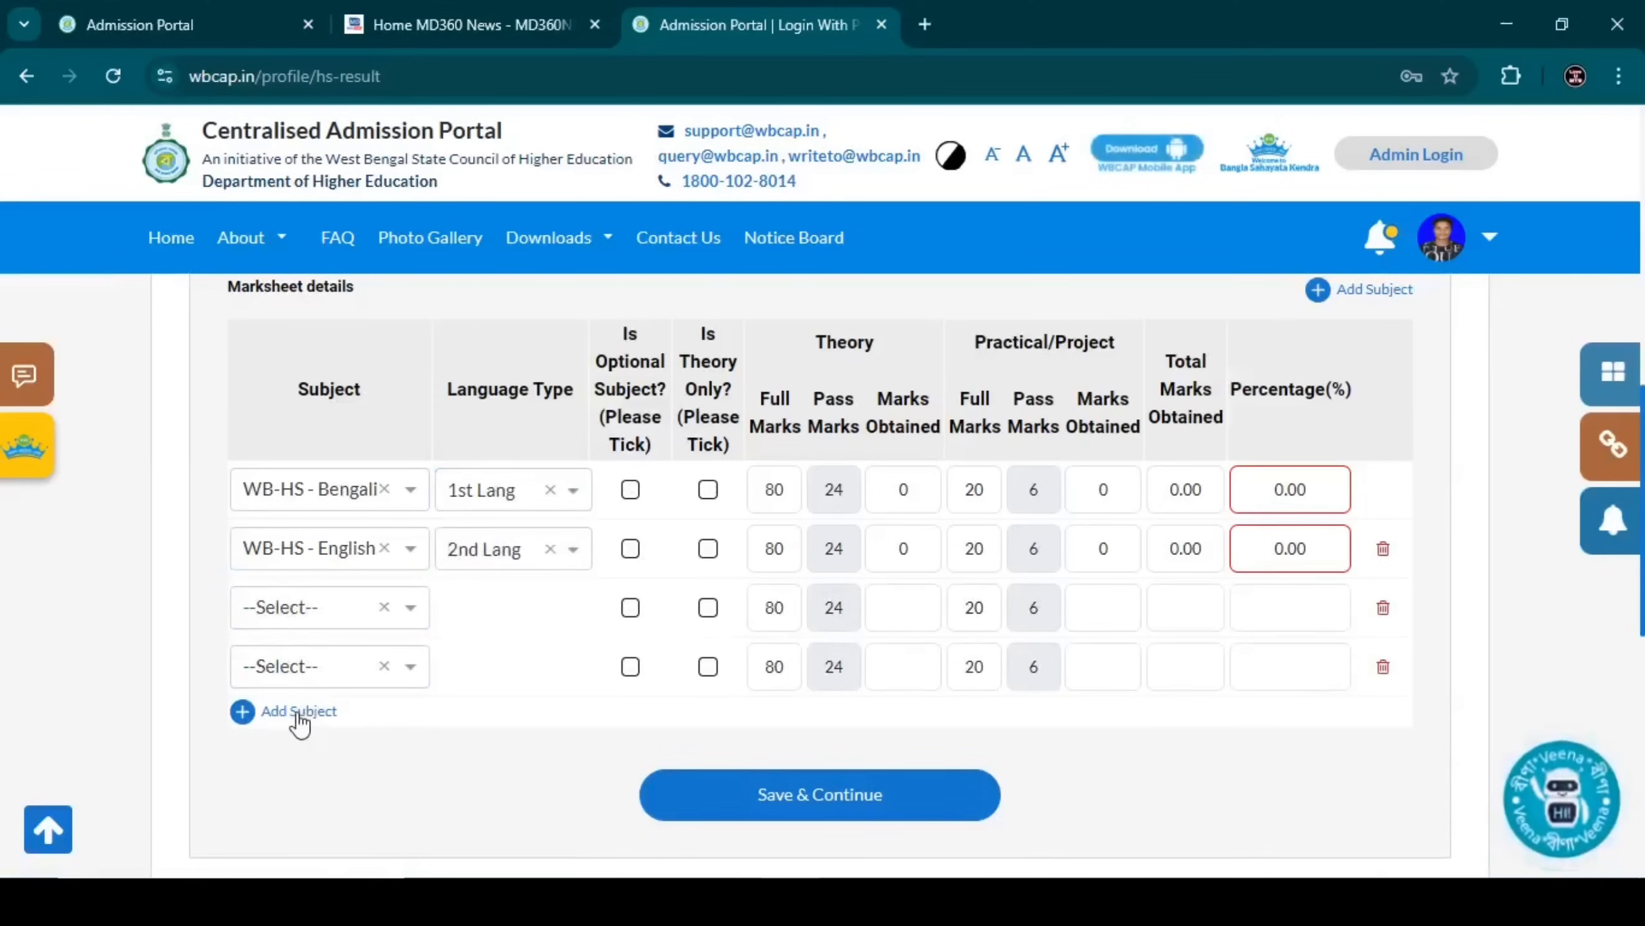
click(302, 716)
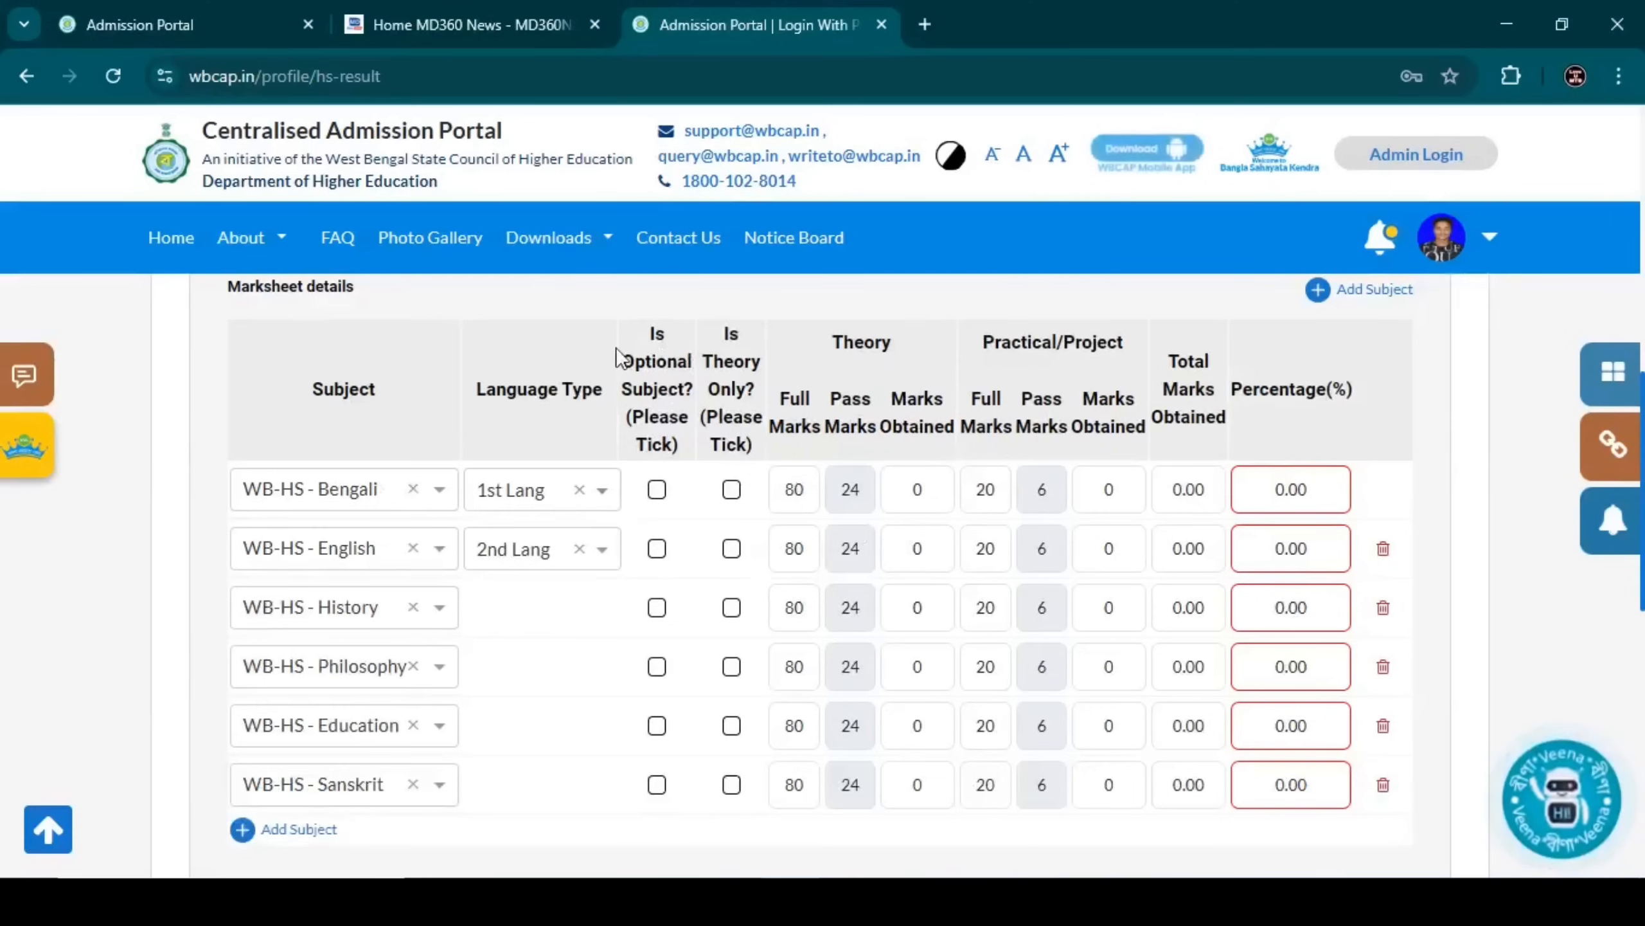
drag(630, 327, 679, 442)
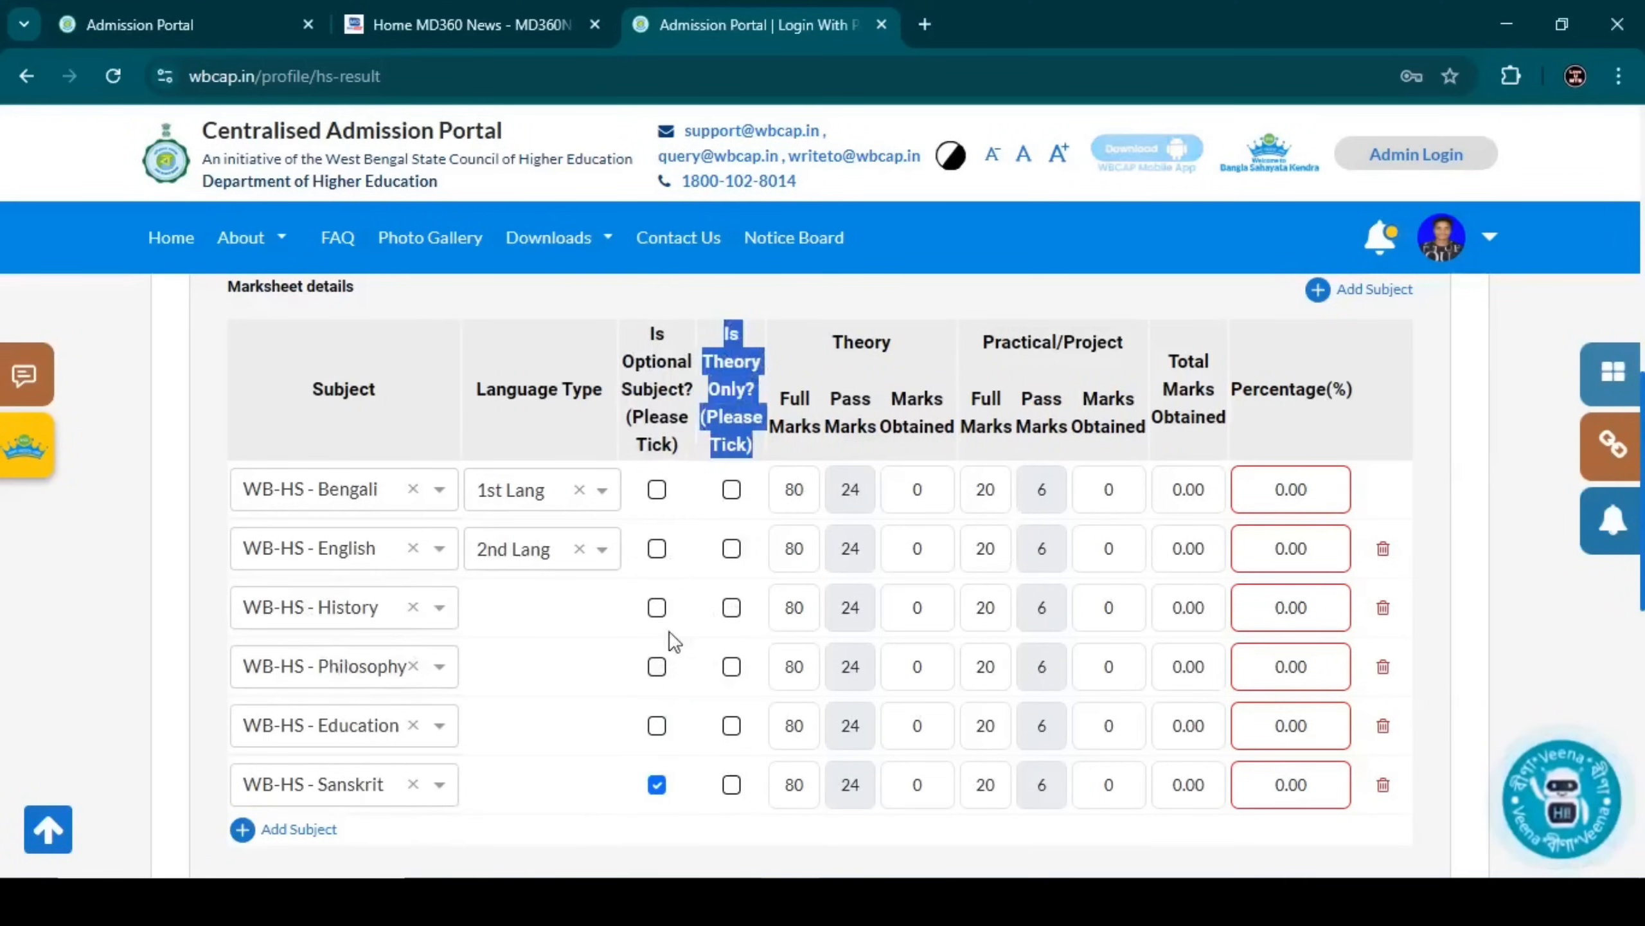
click(731, 608)
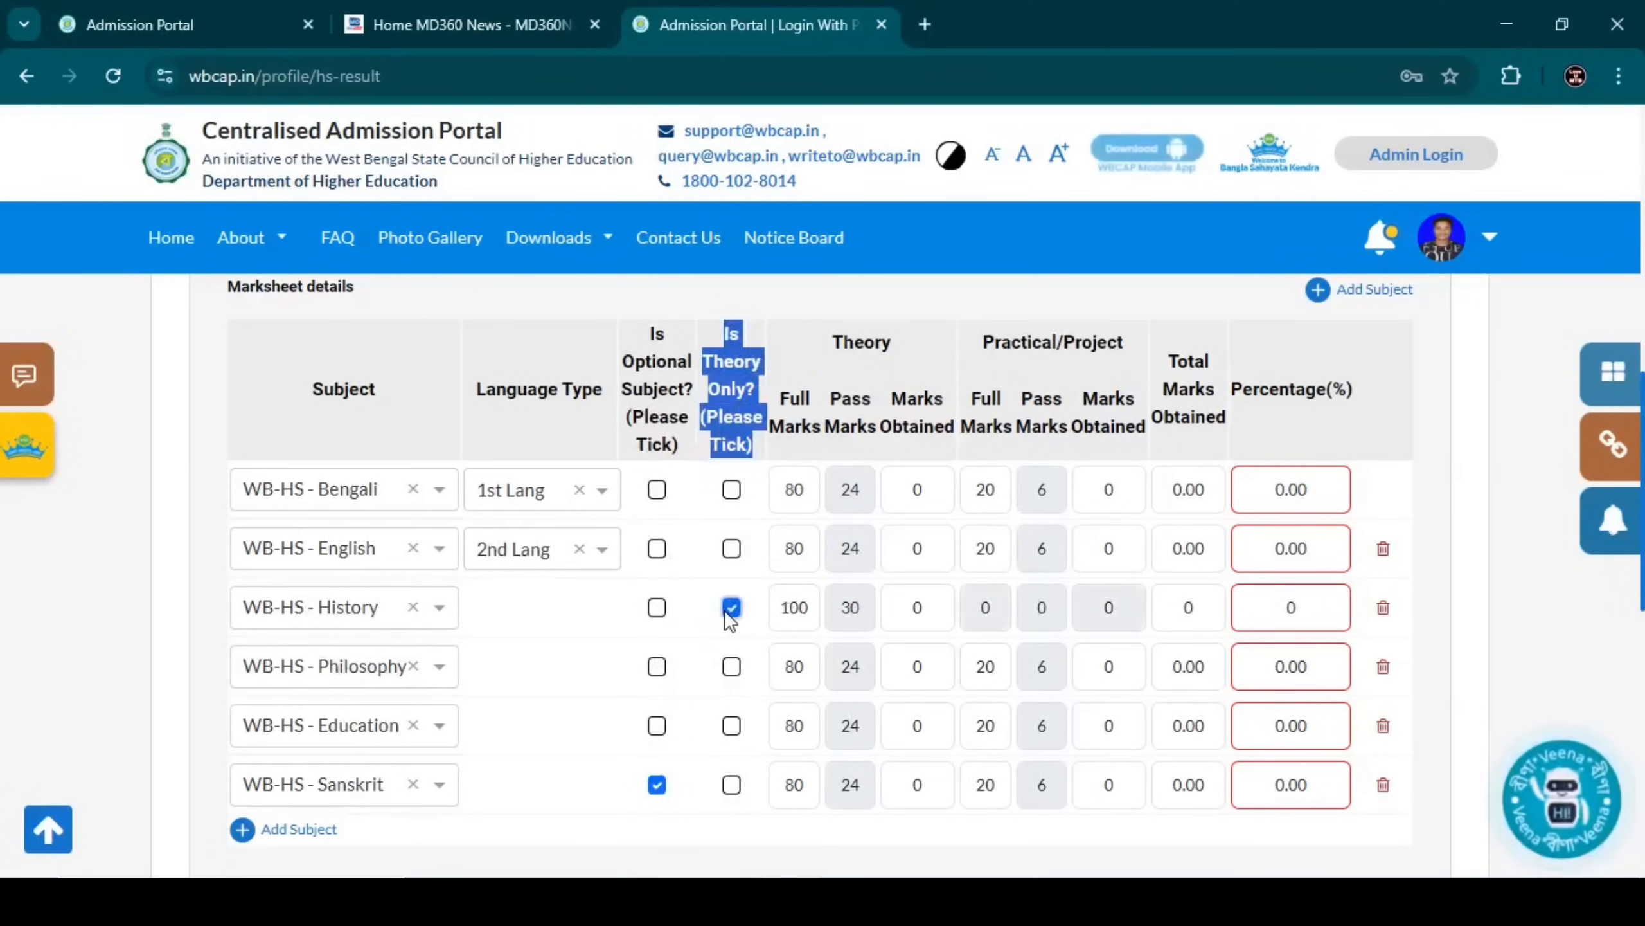
click(729, 611)
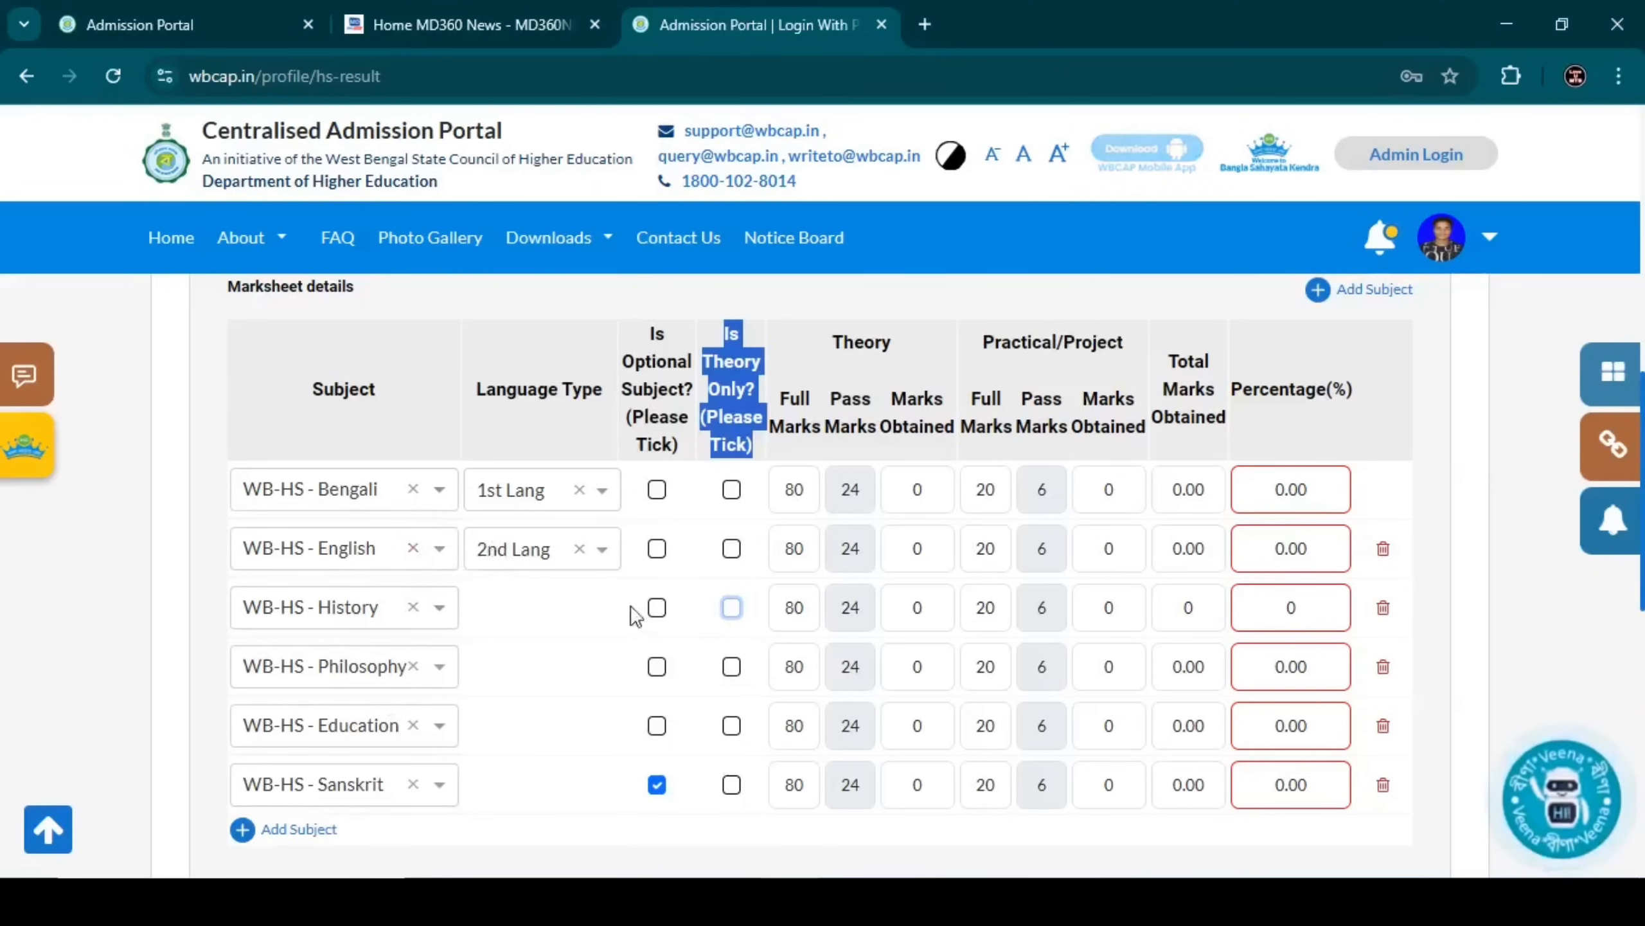
- Enter Bengali marks 50 theory + 20 practical and English 45 + 19
click(696, 587)
click(901, 503)
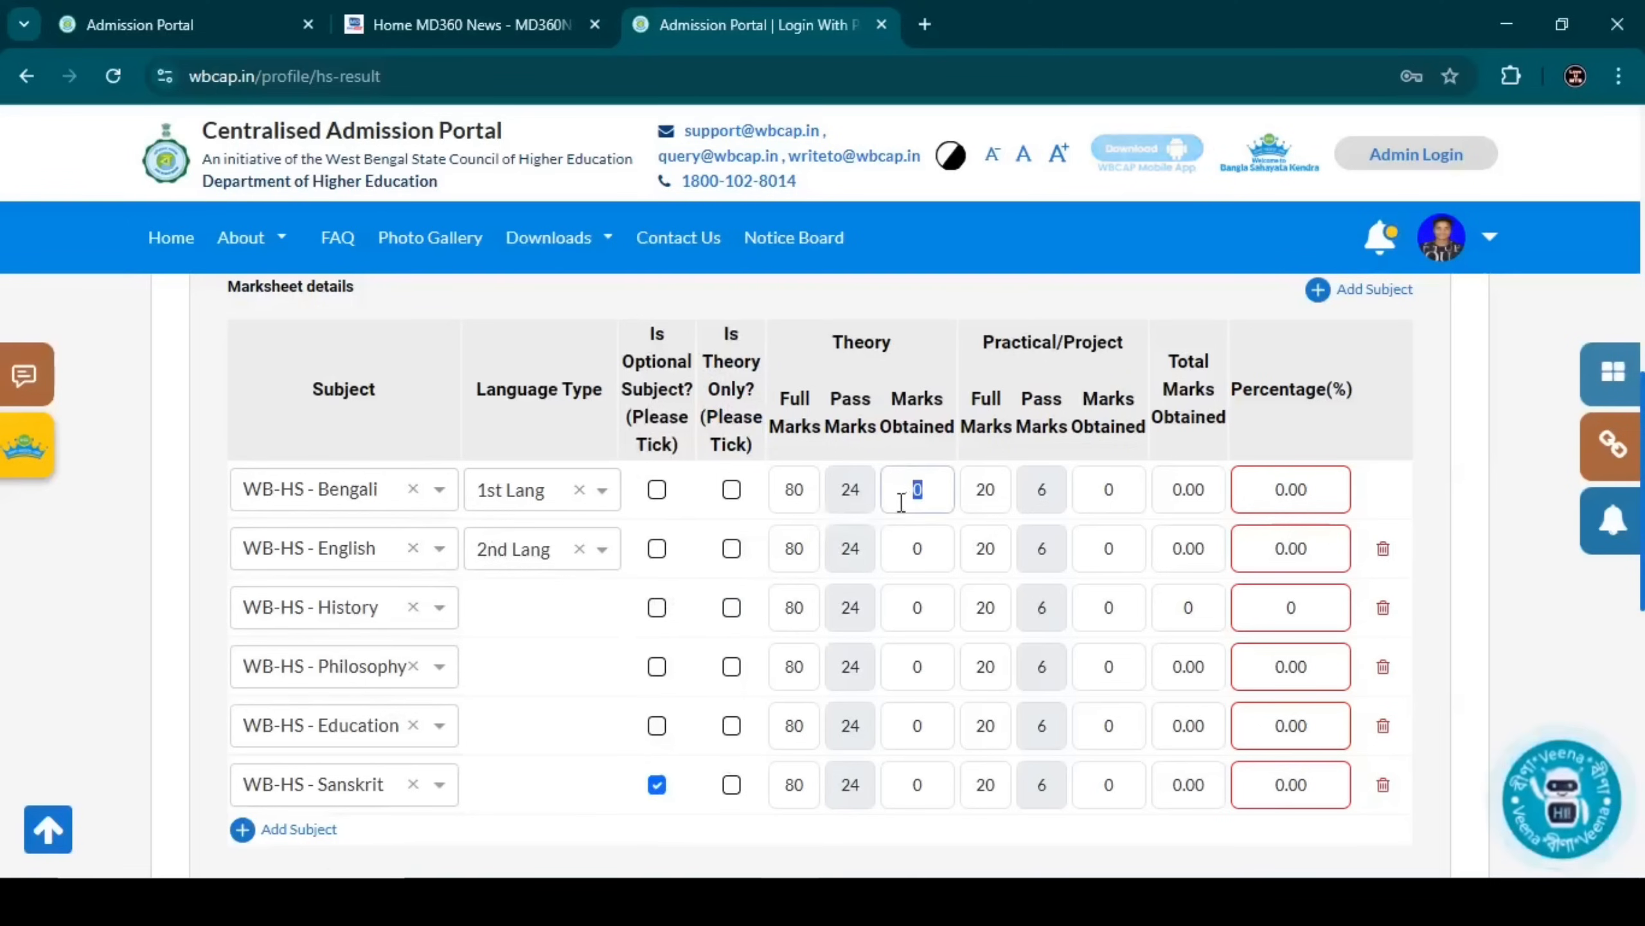
text(50)
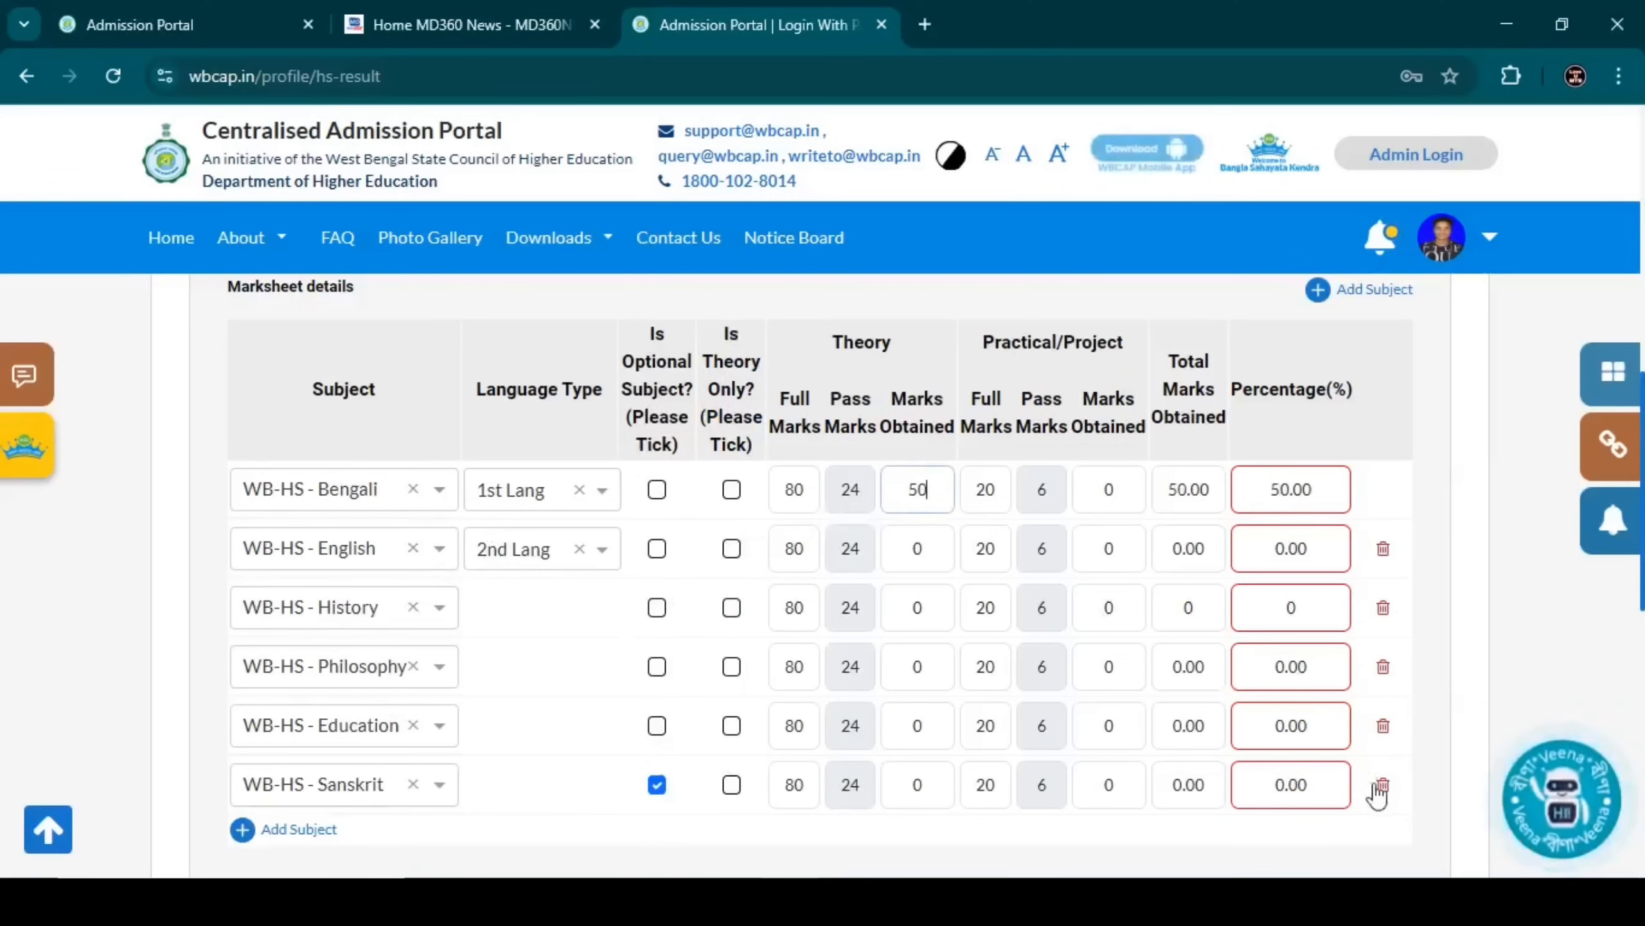
click(1127, 494)
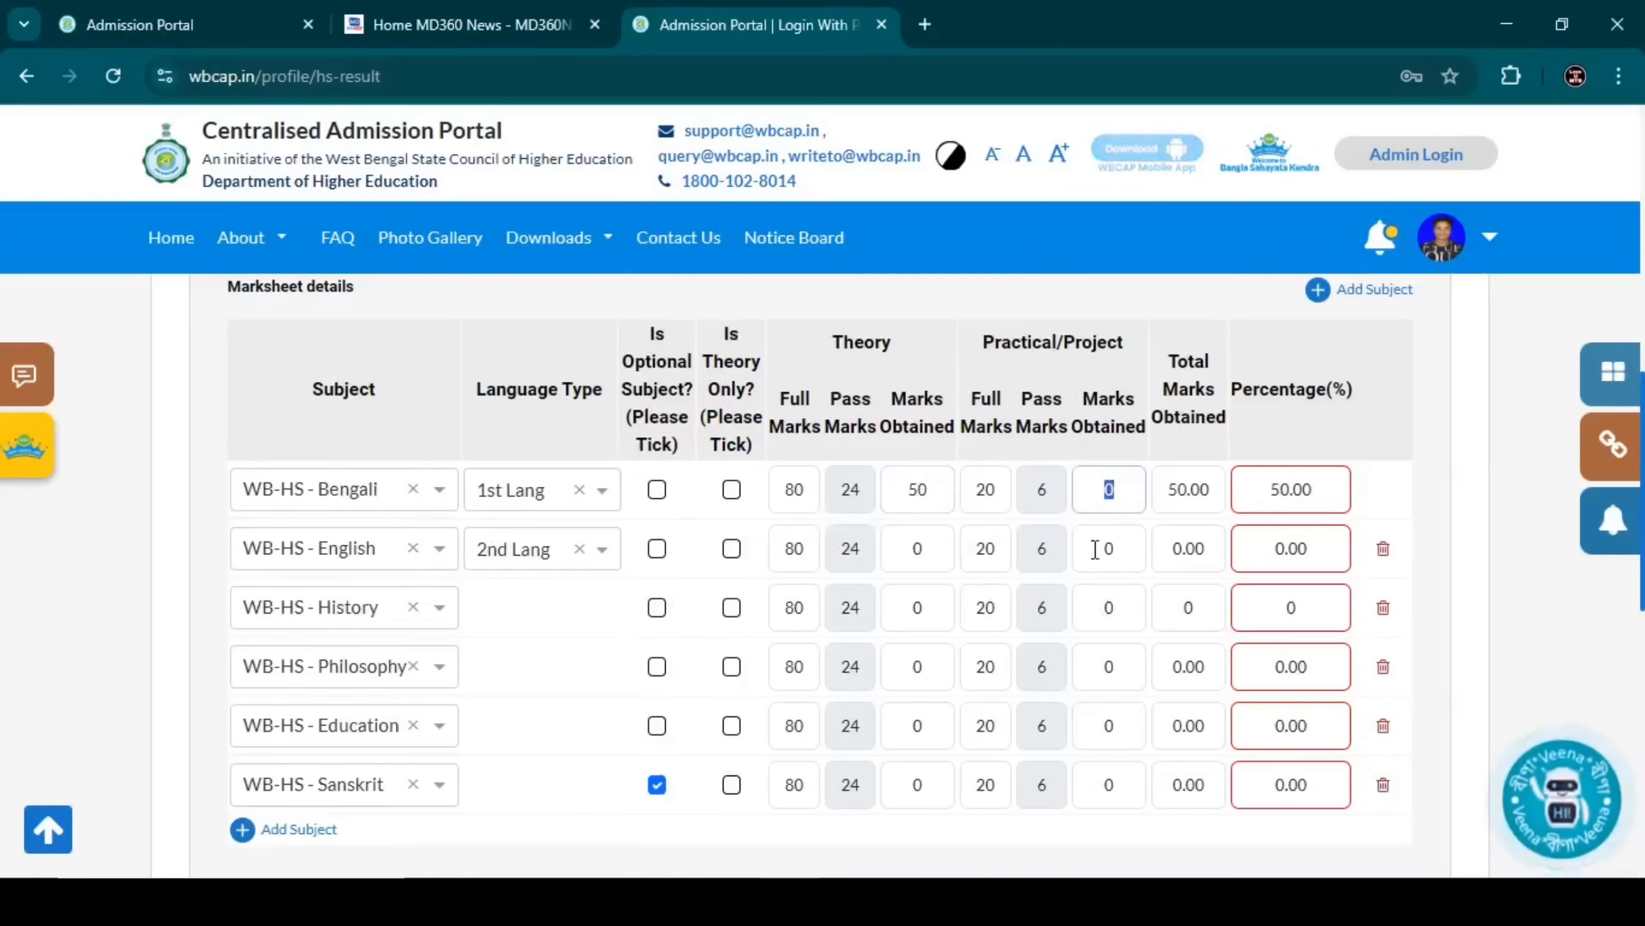
text(20)
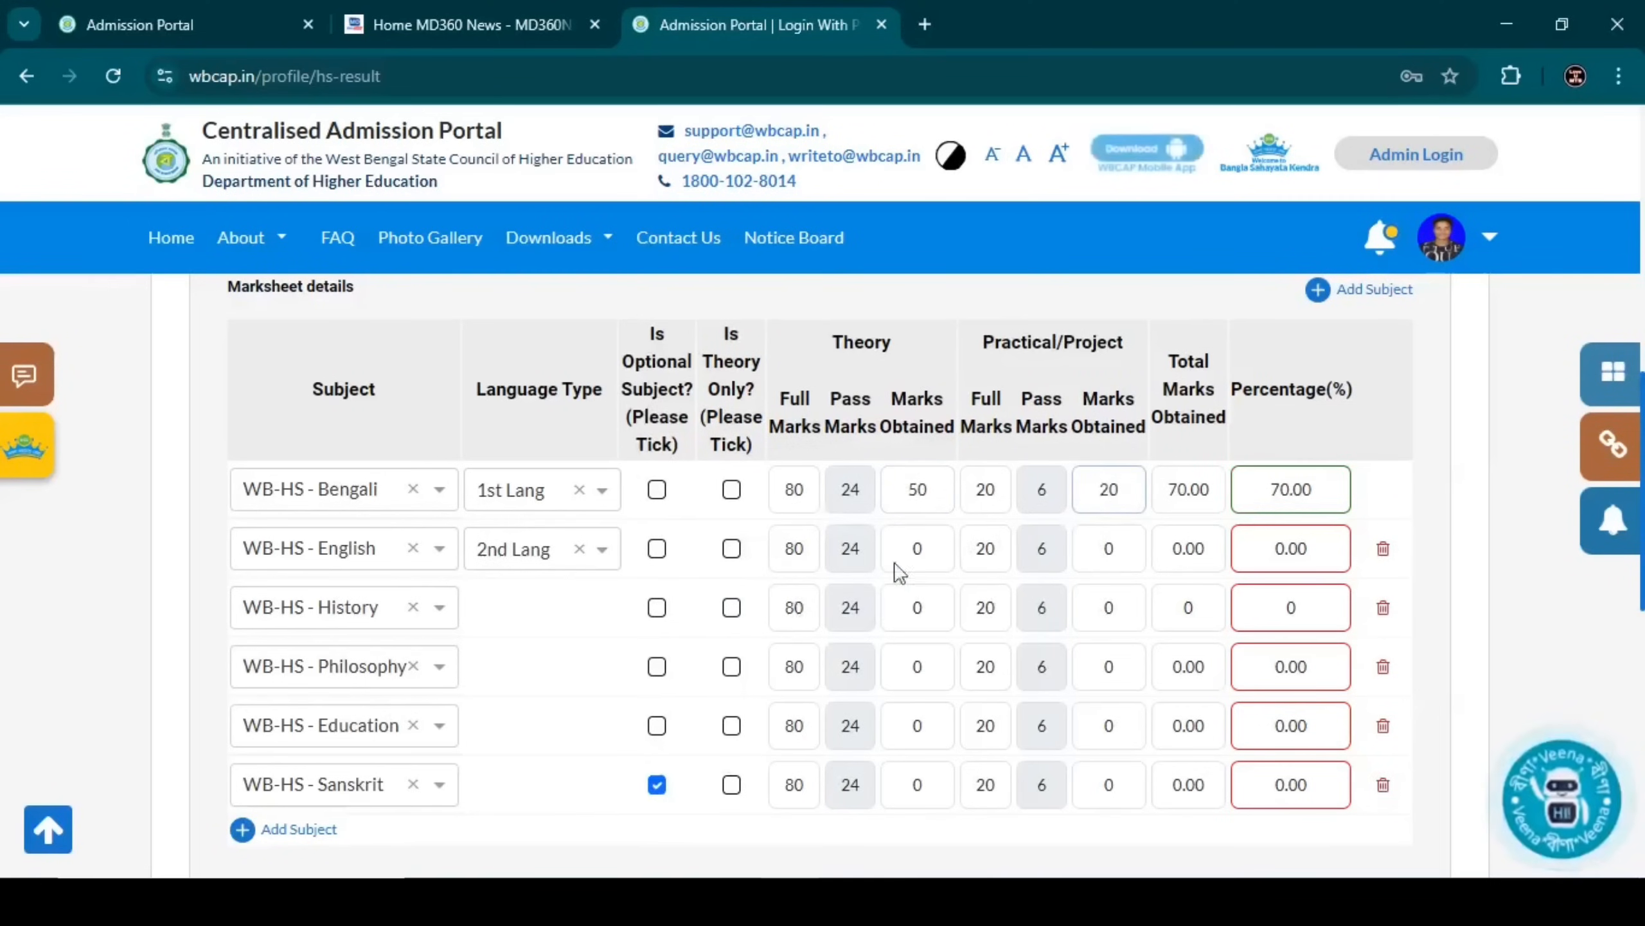
click(888, 563)
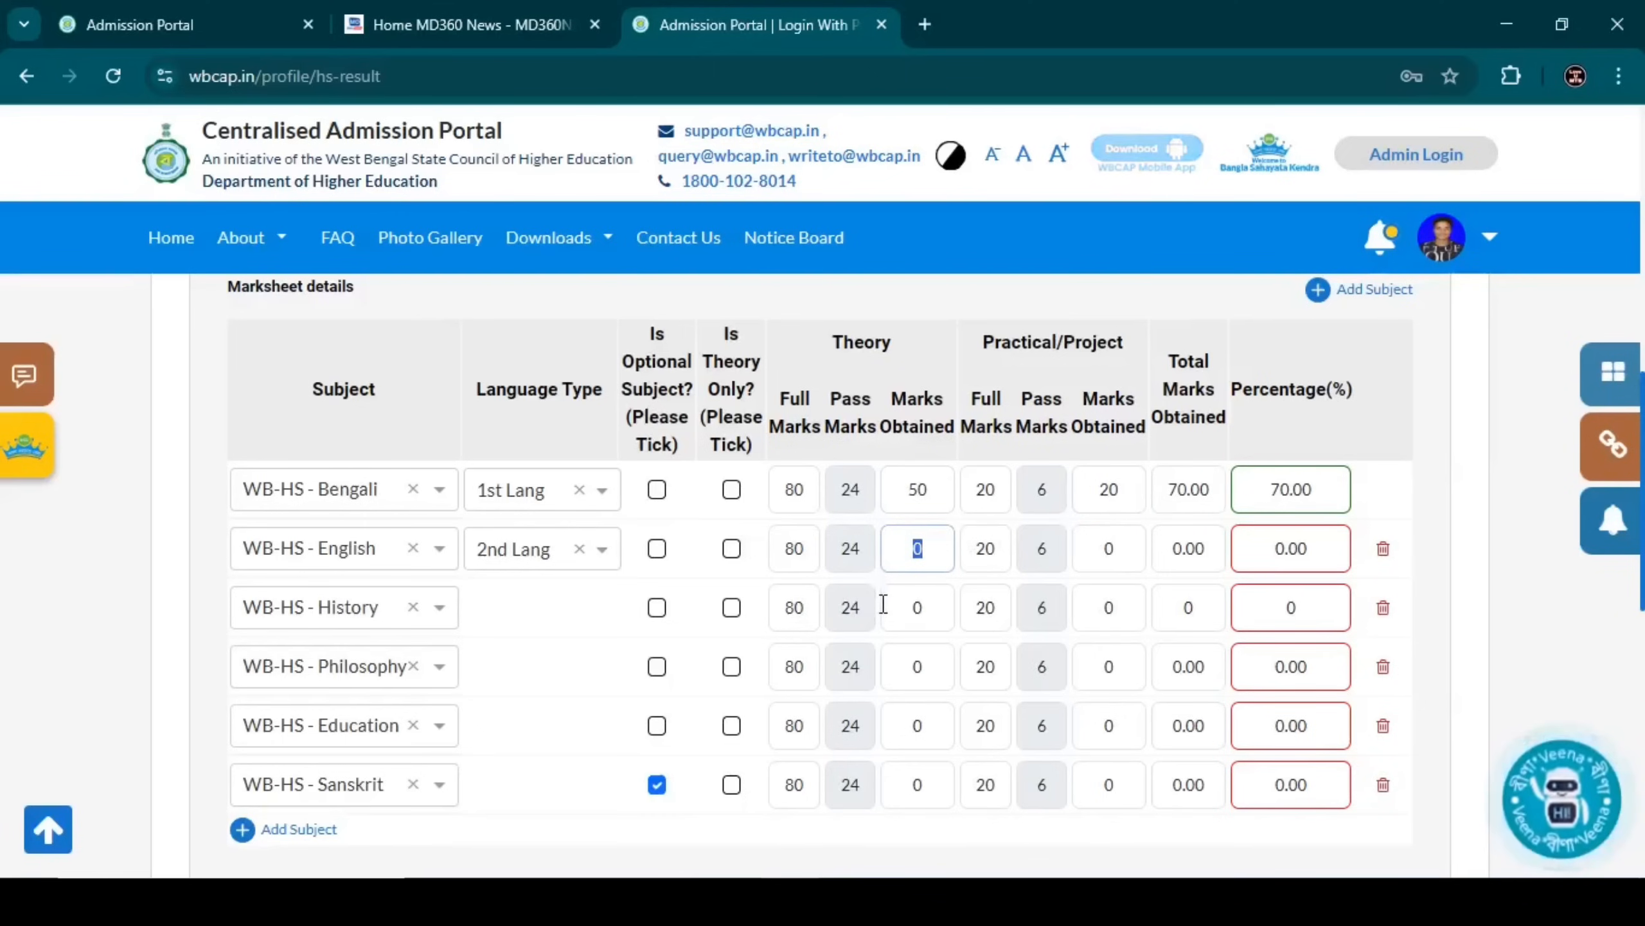
text(45)
click(1089, 565)
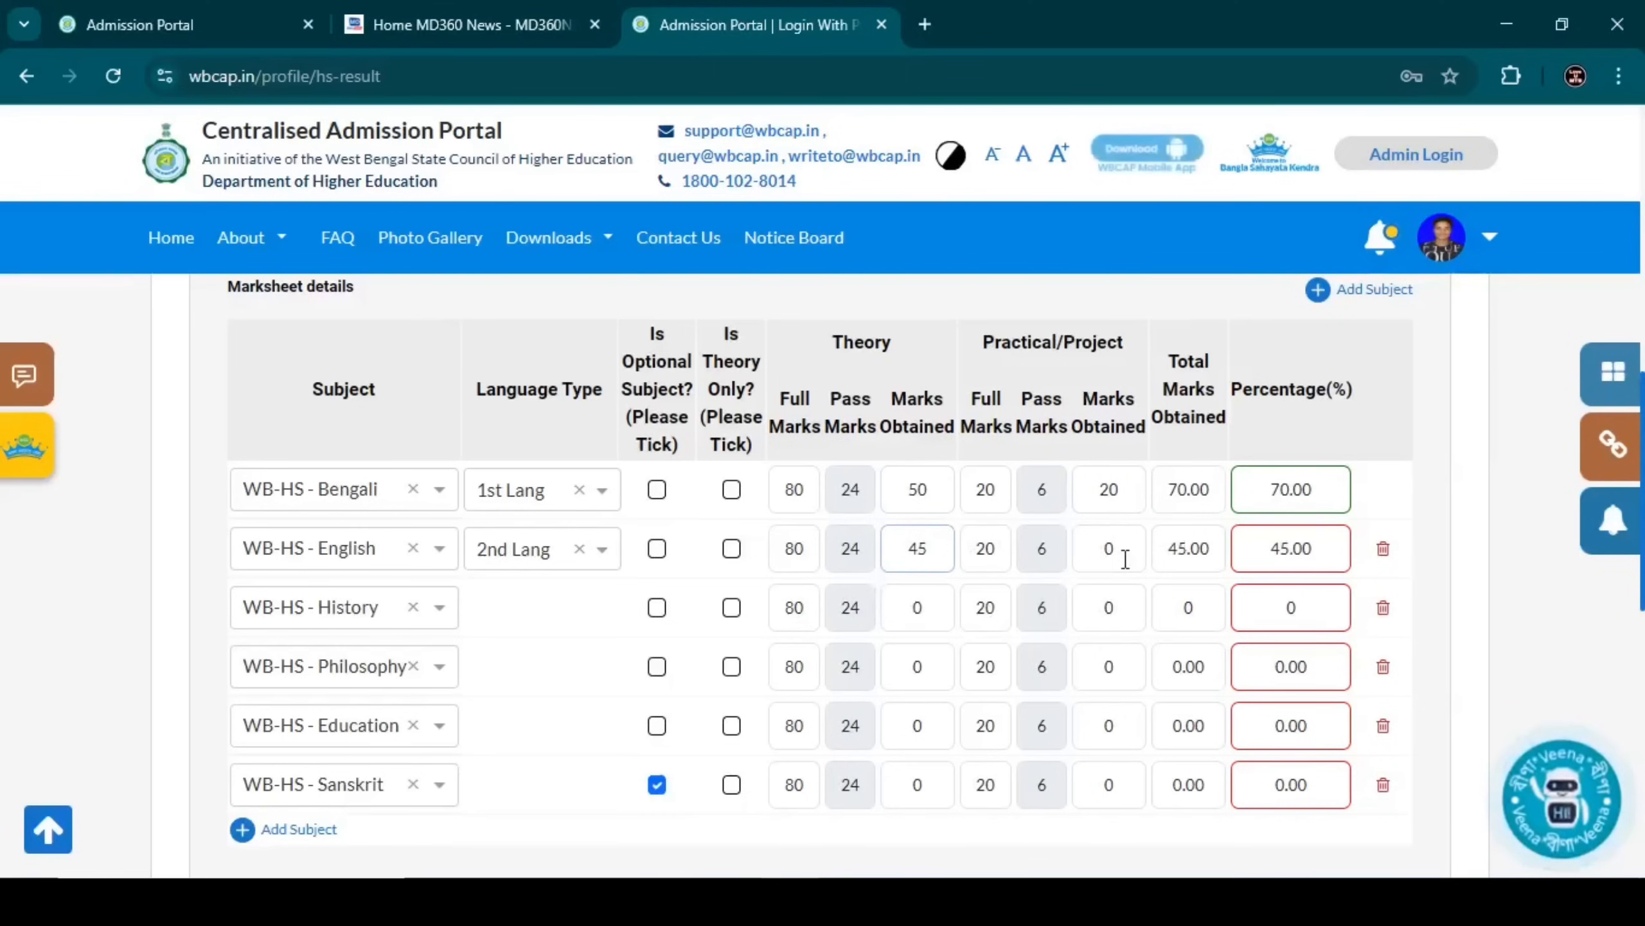
text(19)
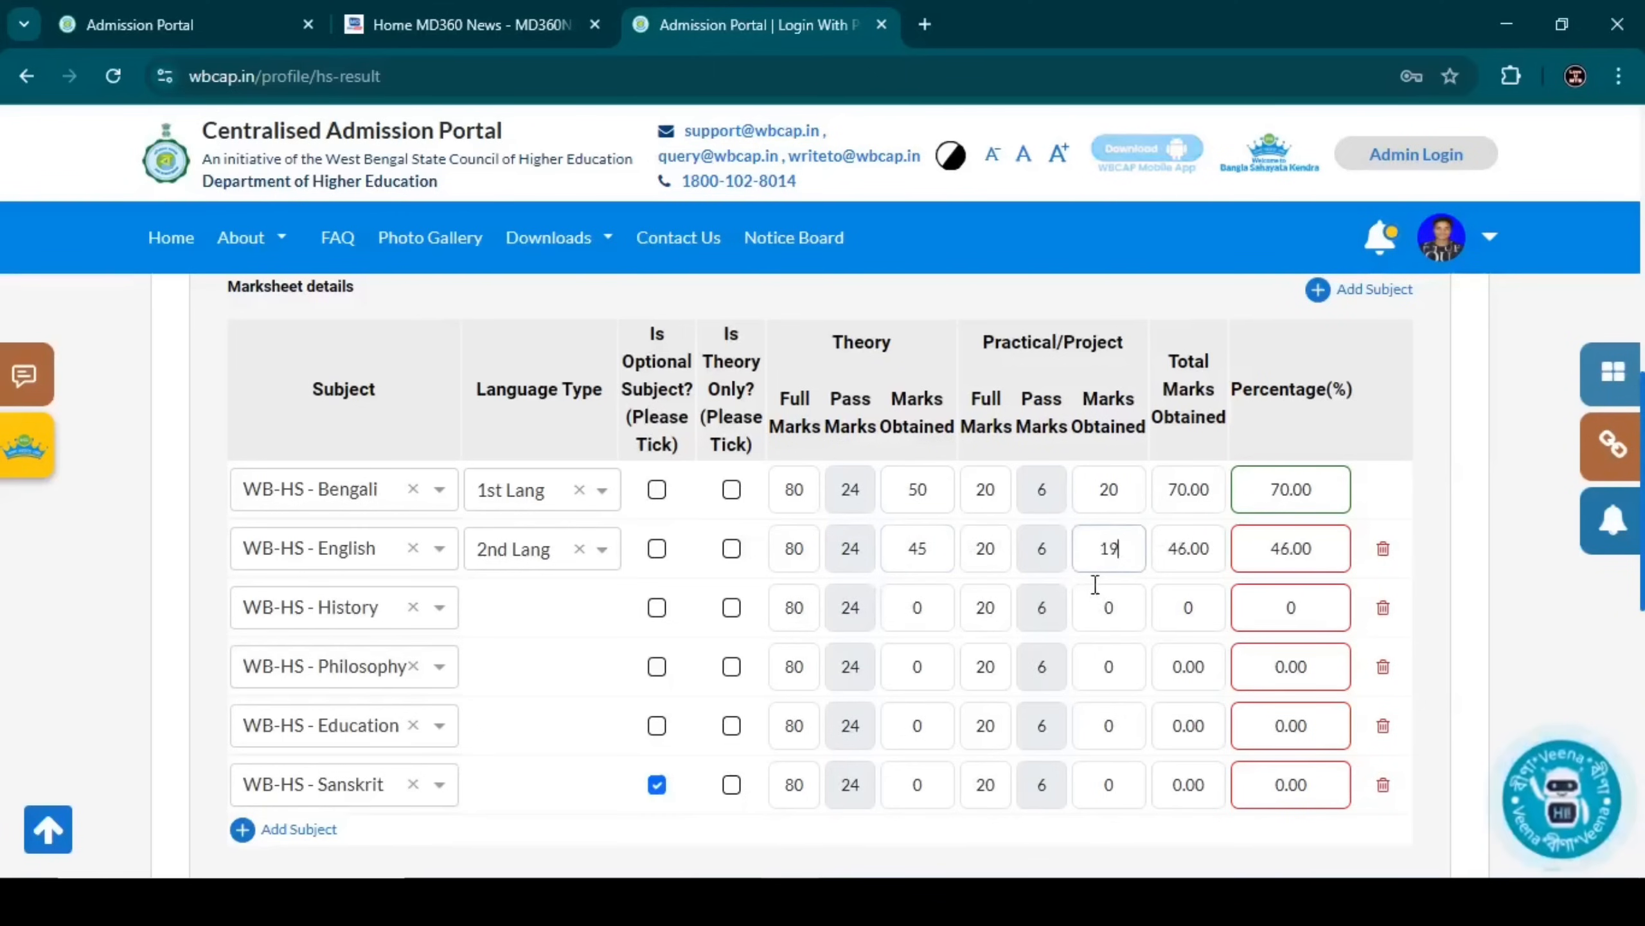
- Enter History 70 theory + 20 practical and Philosophy 65 theory with its practical marks
click(916, 612)
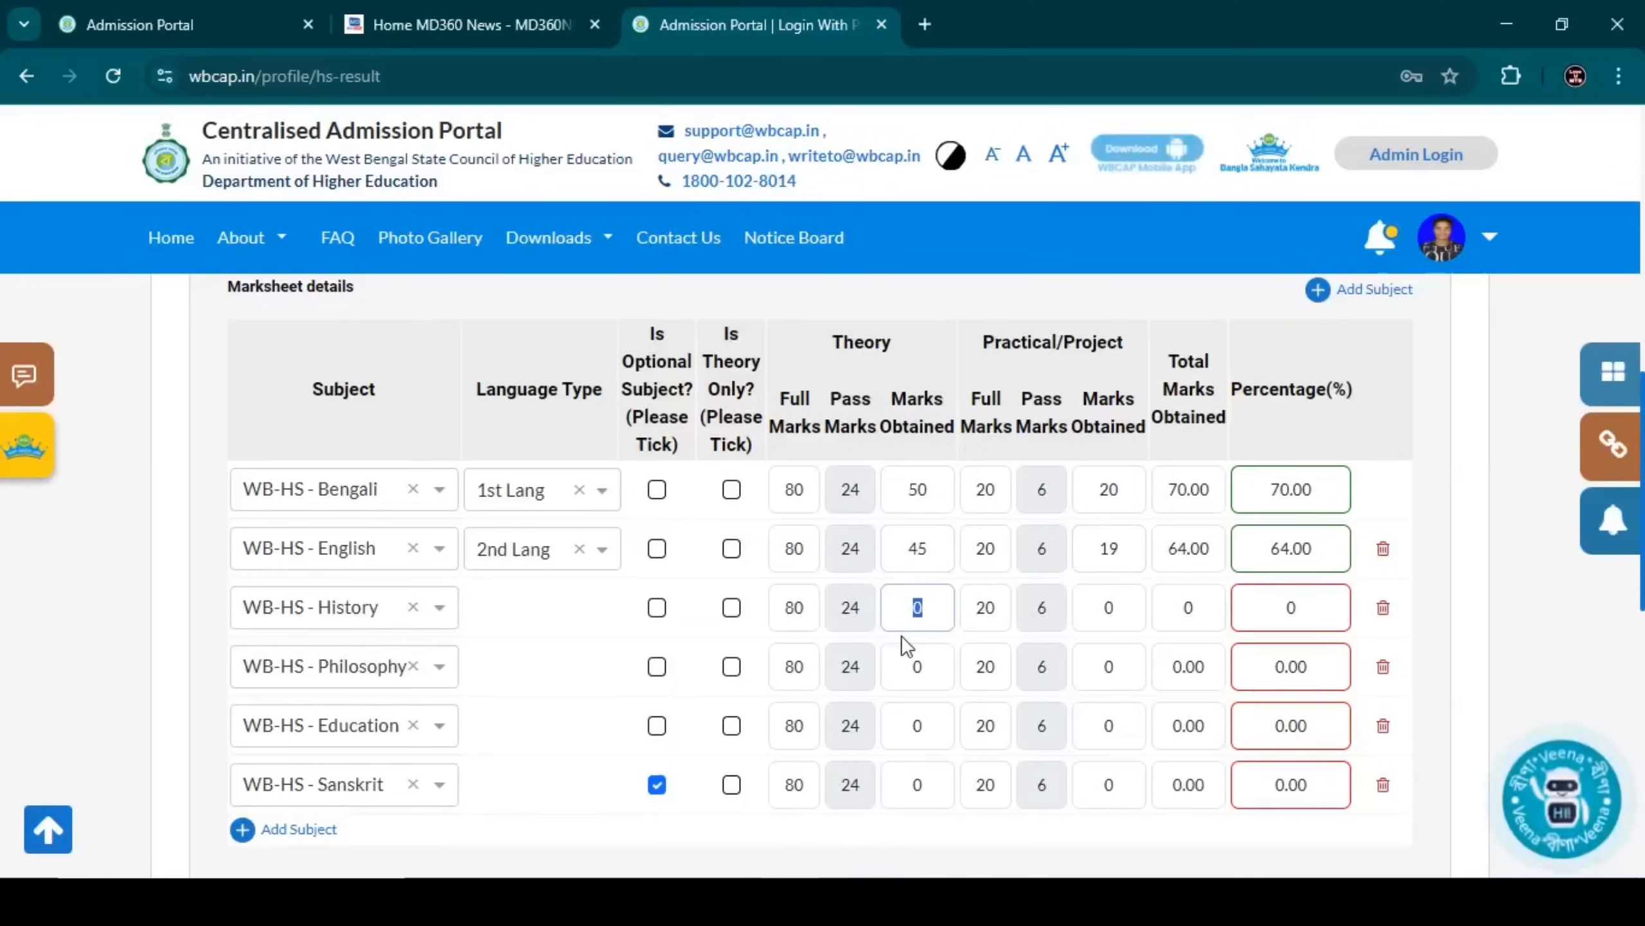
text(70)
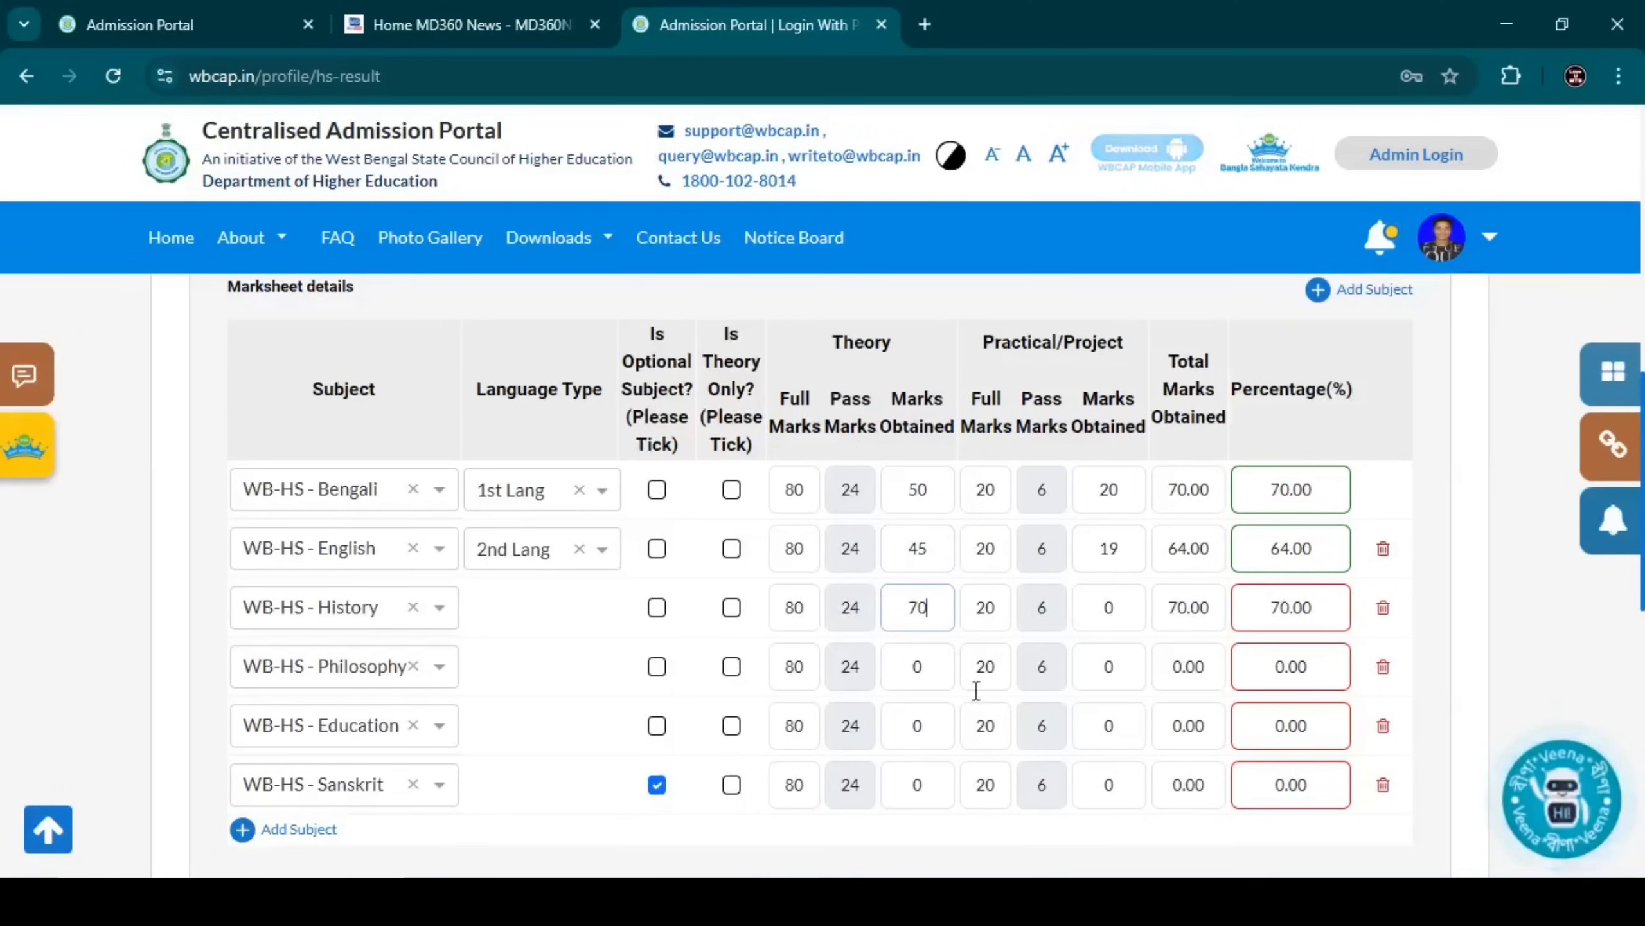
click(1127, 617)
text(20)
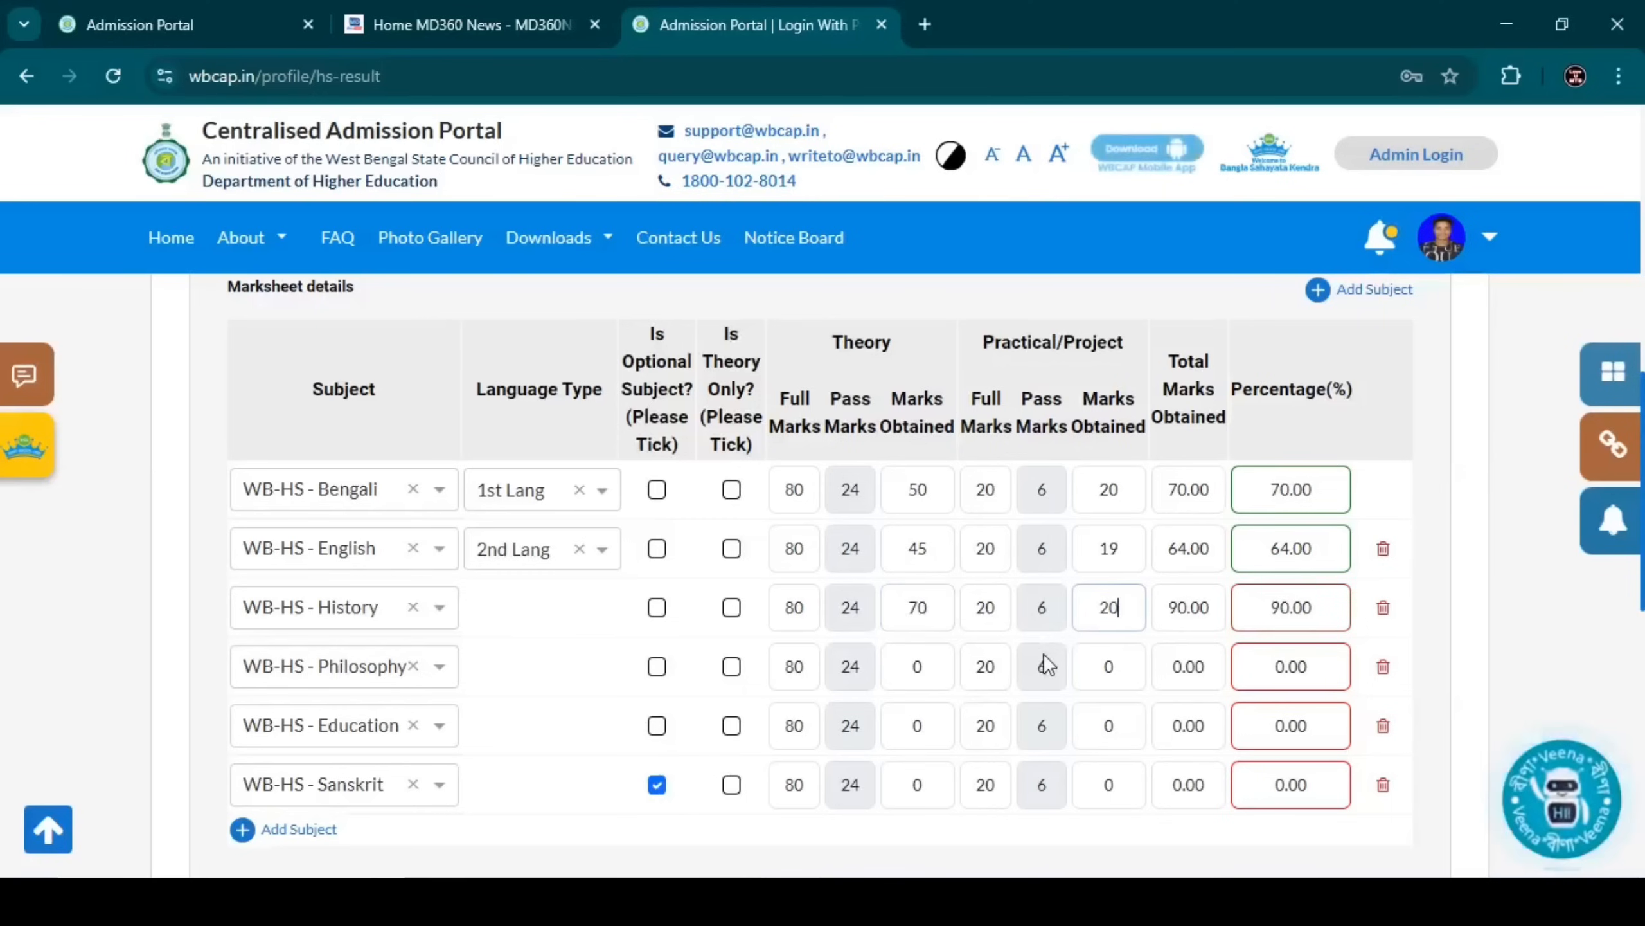
click(933, 673)
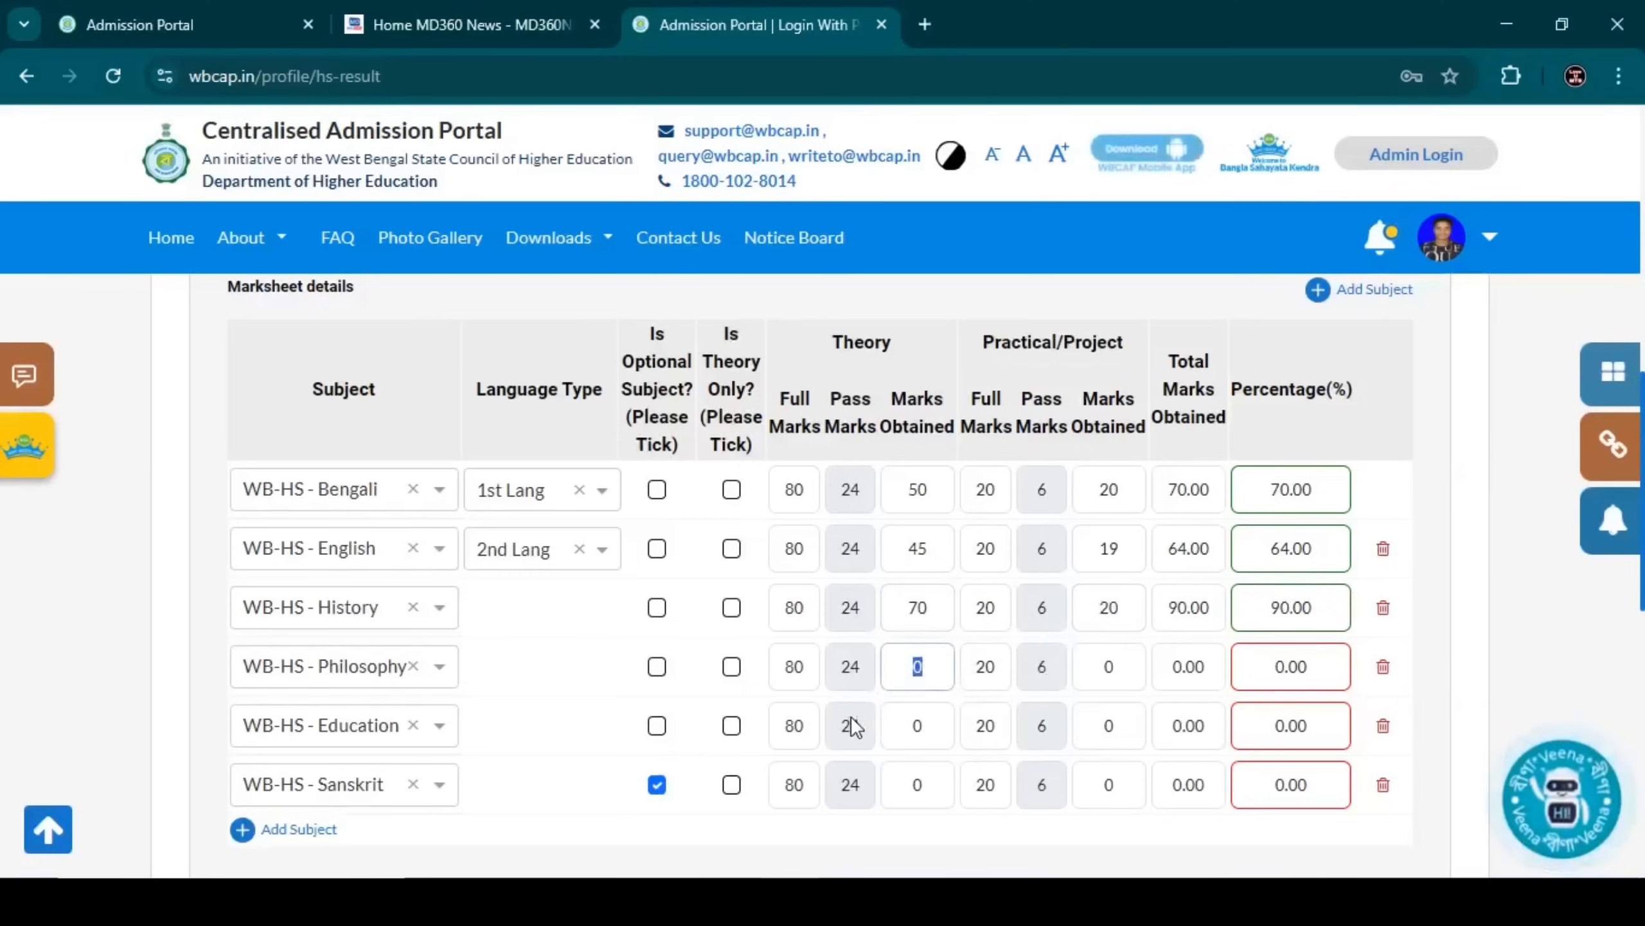
text(65)
click(1117, 656)
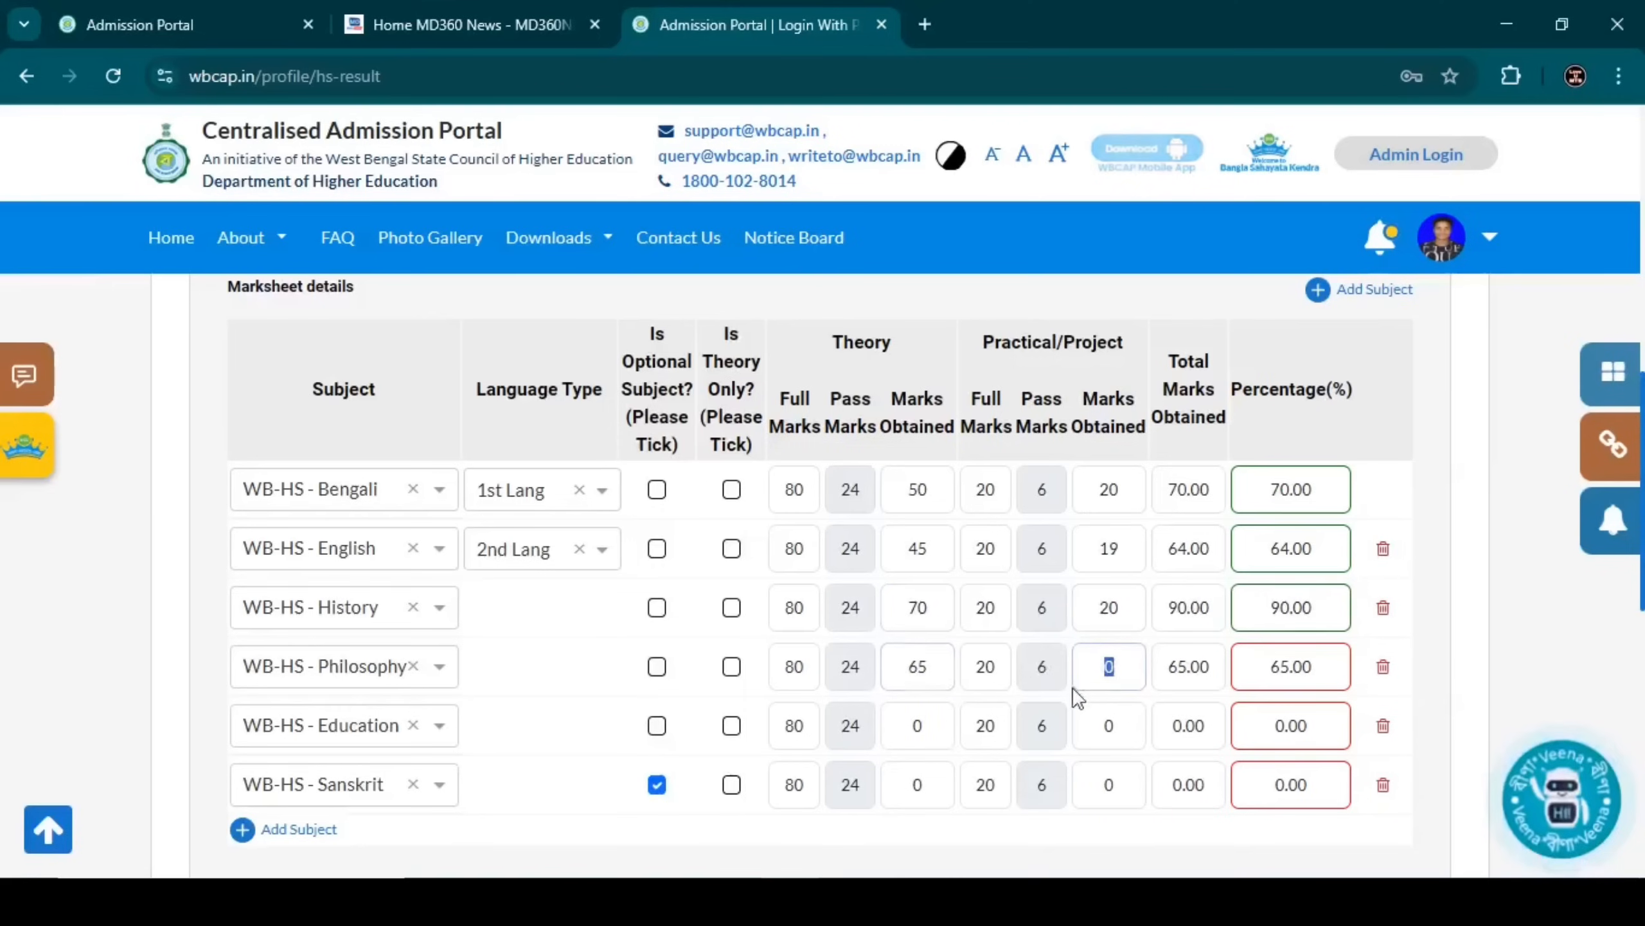
text(2)
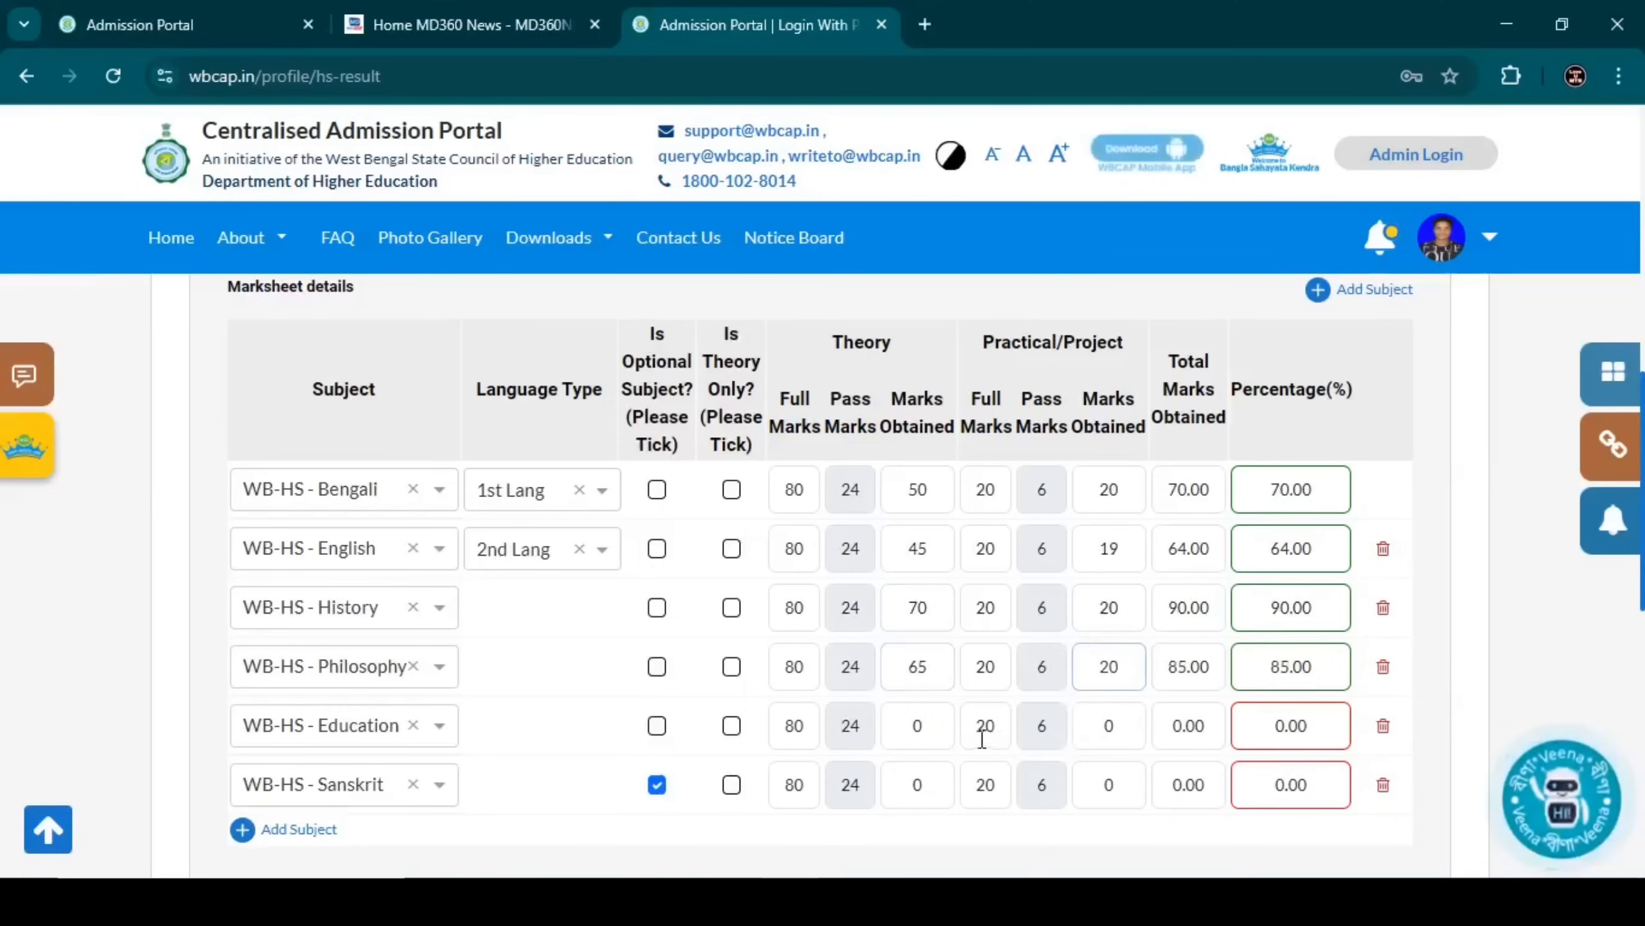
double_click(916, 725)
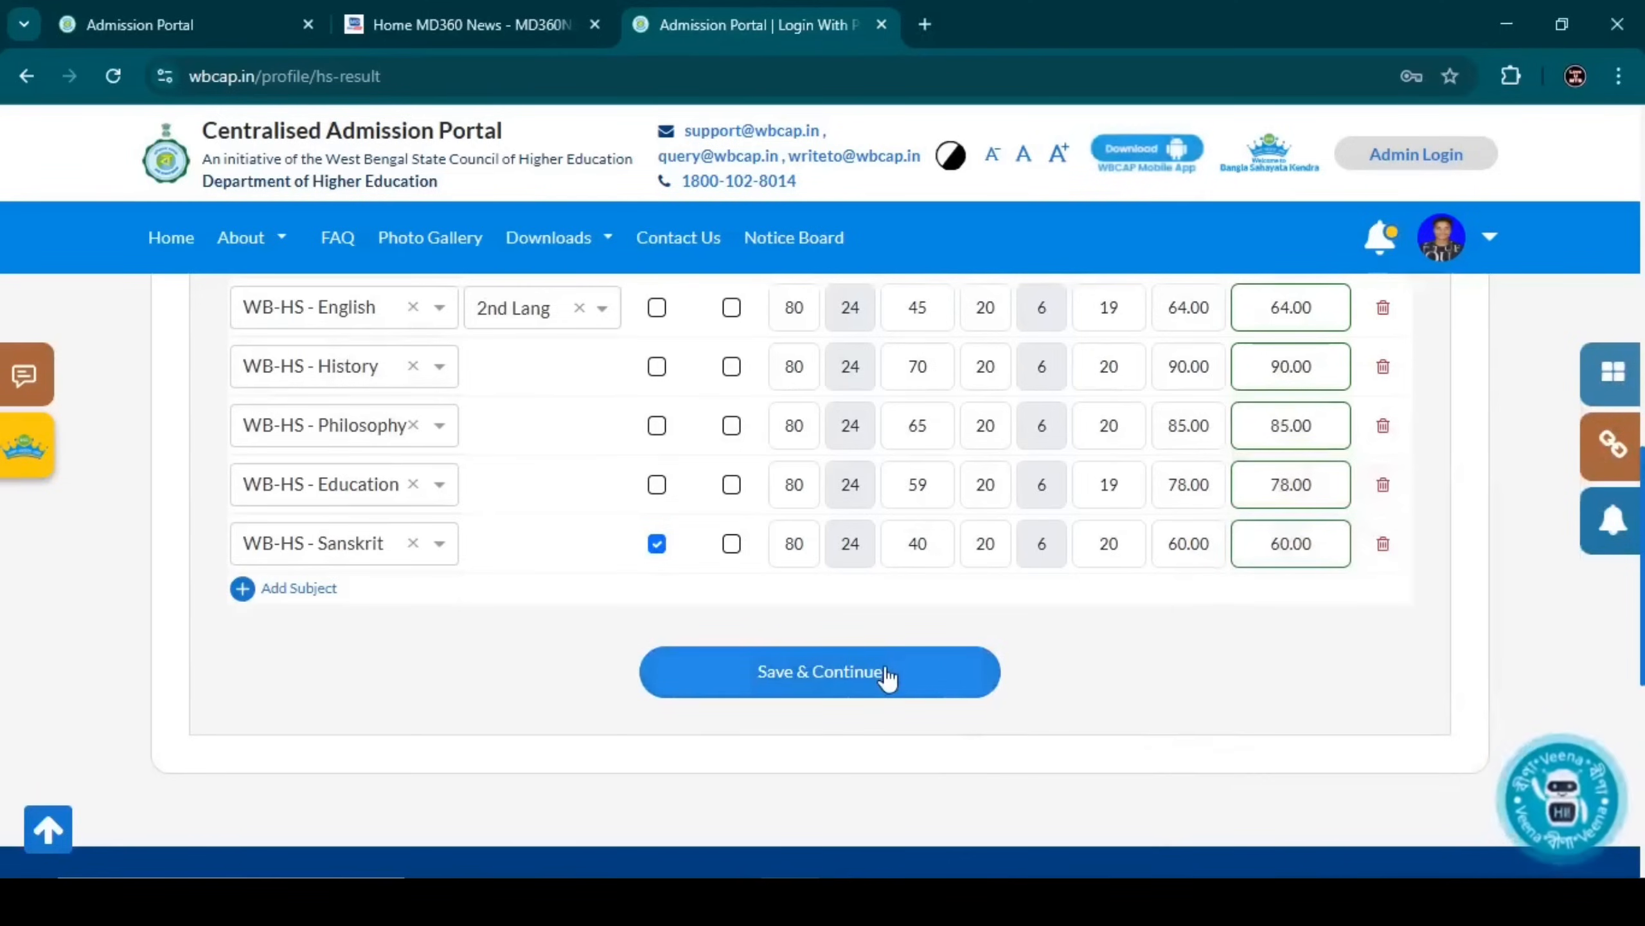
- Save the 10+2 marks, confirm leaving the page, and upload the four required documents
click(887, 668)
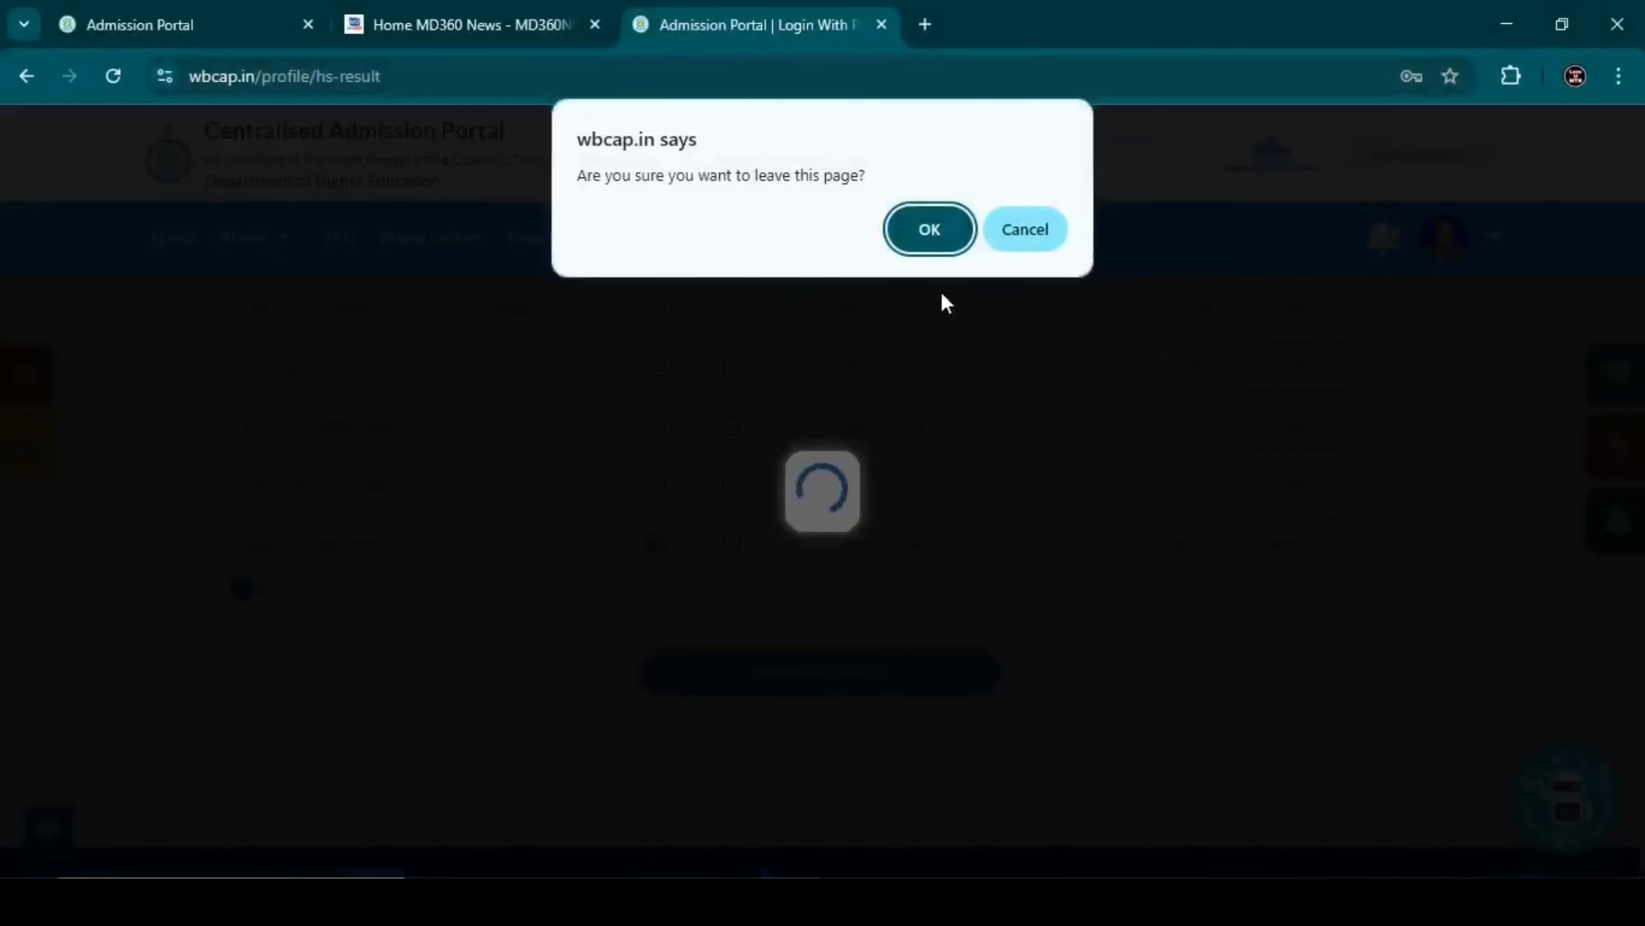
click(931, 238)
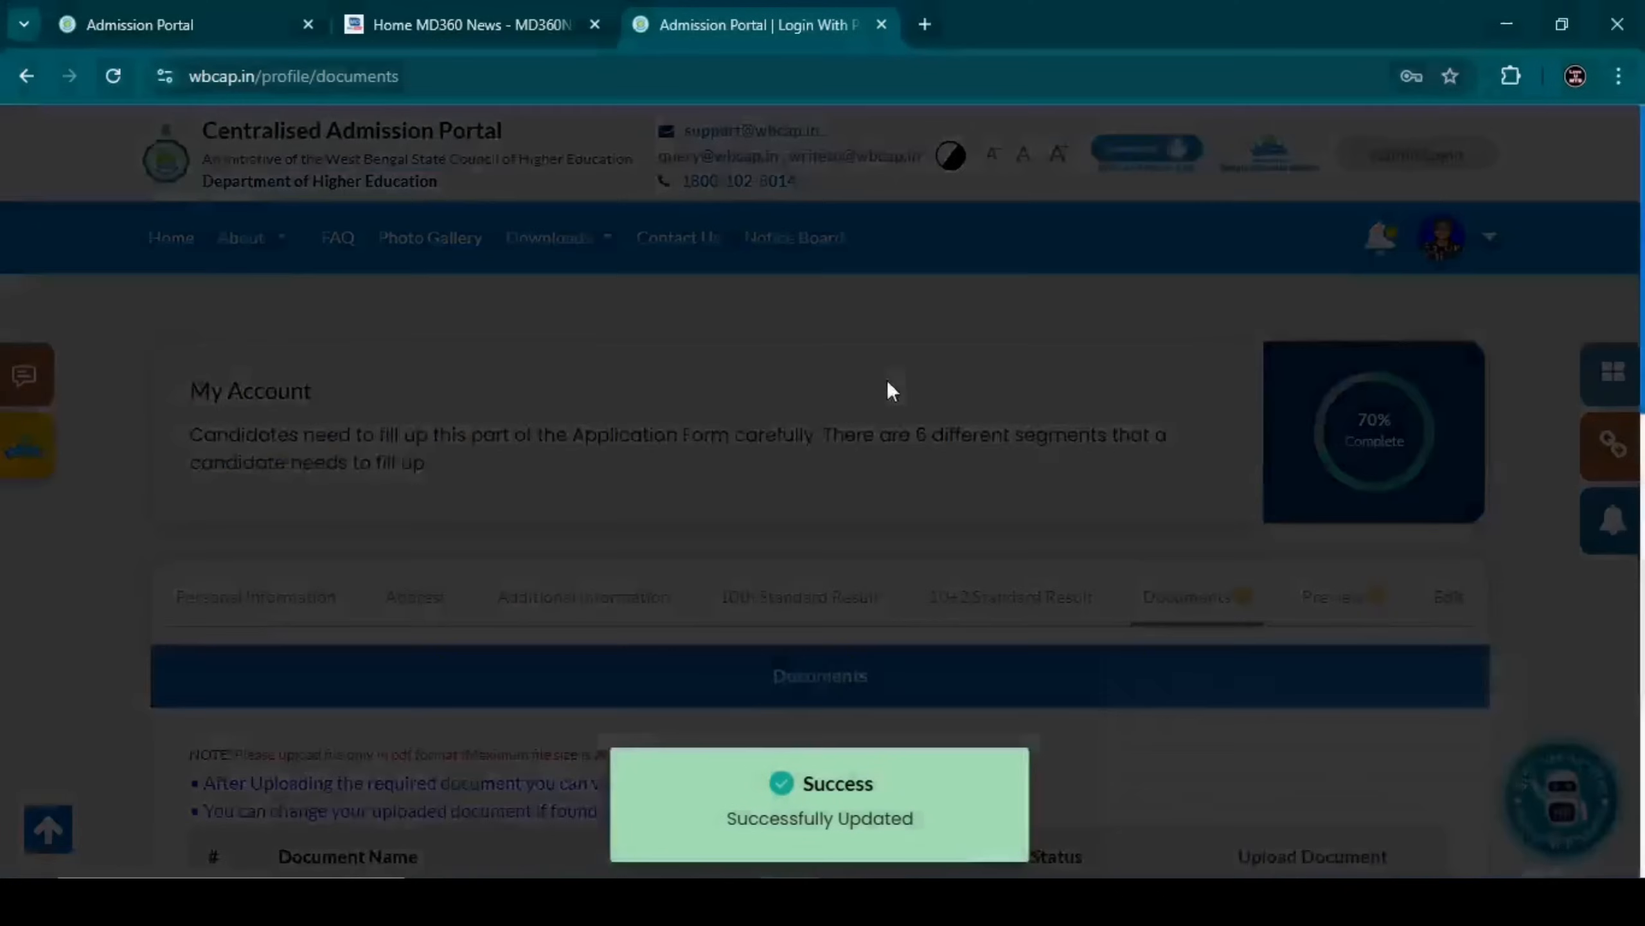
scroll(648, 408, down, 5)
drag(234, 392, 383, 398)
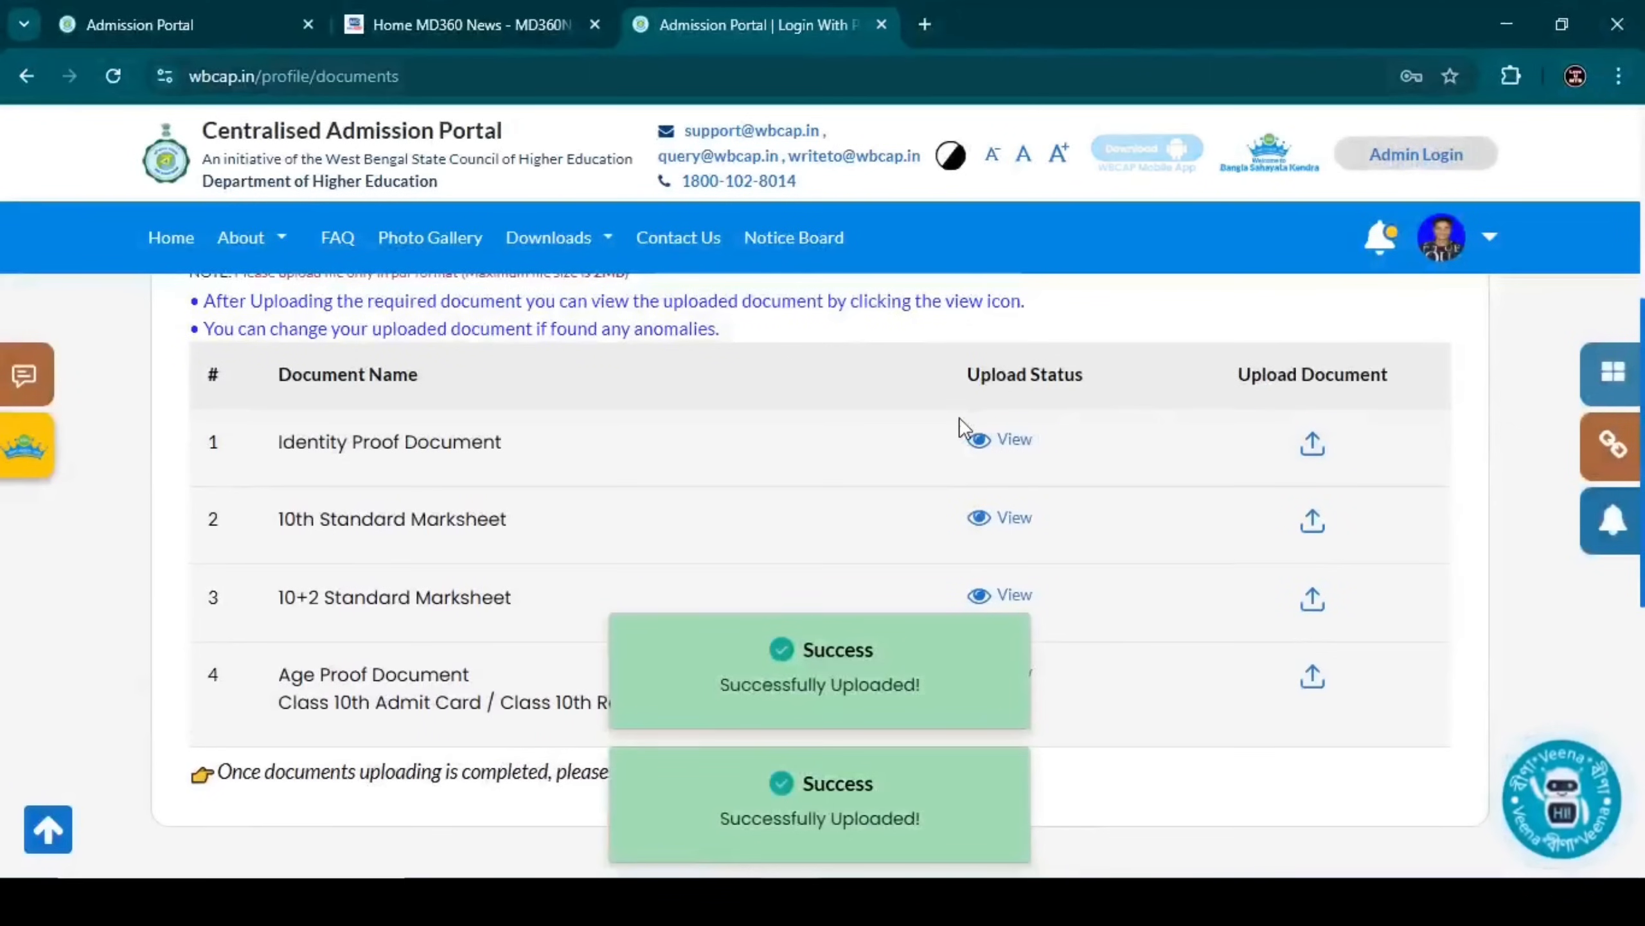
scroll(959, 421, down, 2)
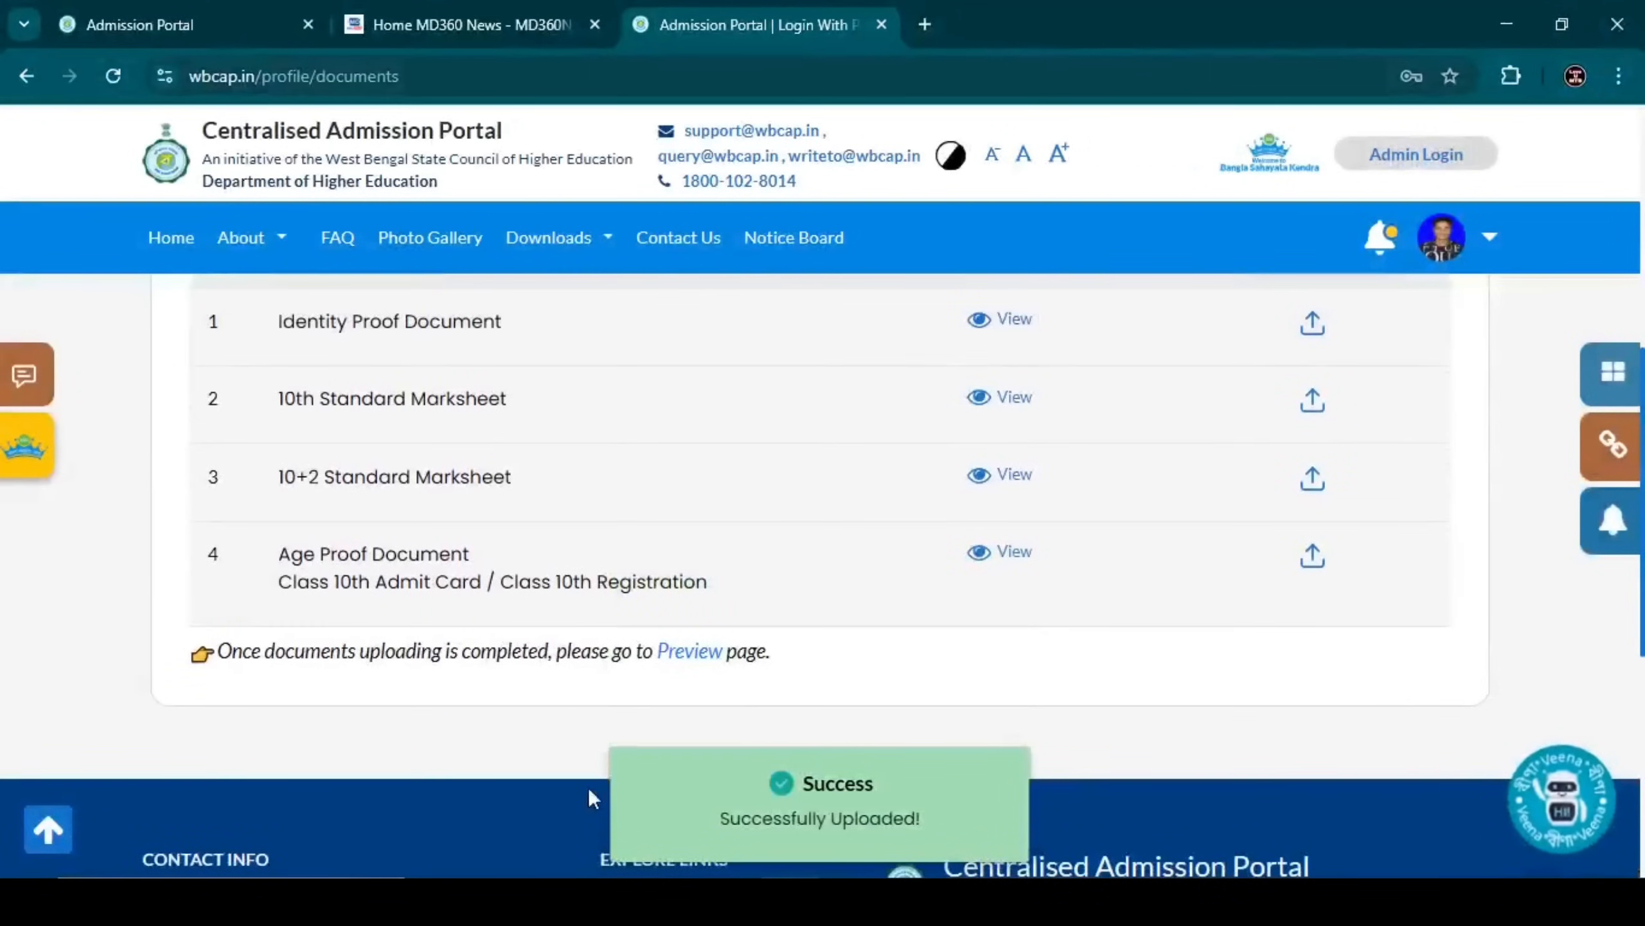
- Open the application preview and scroll through the profile details
click(688, 650)
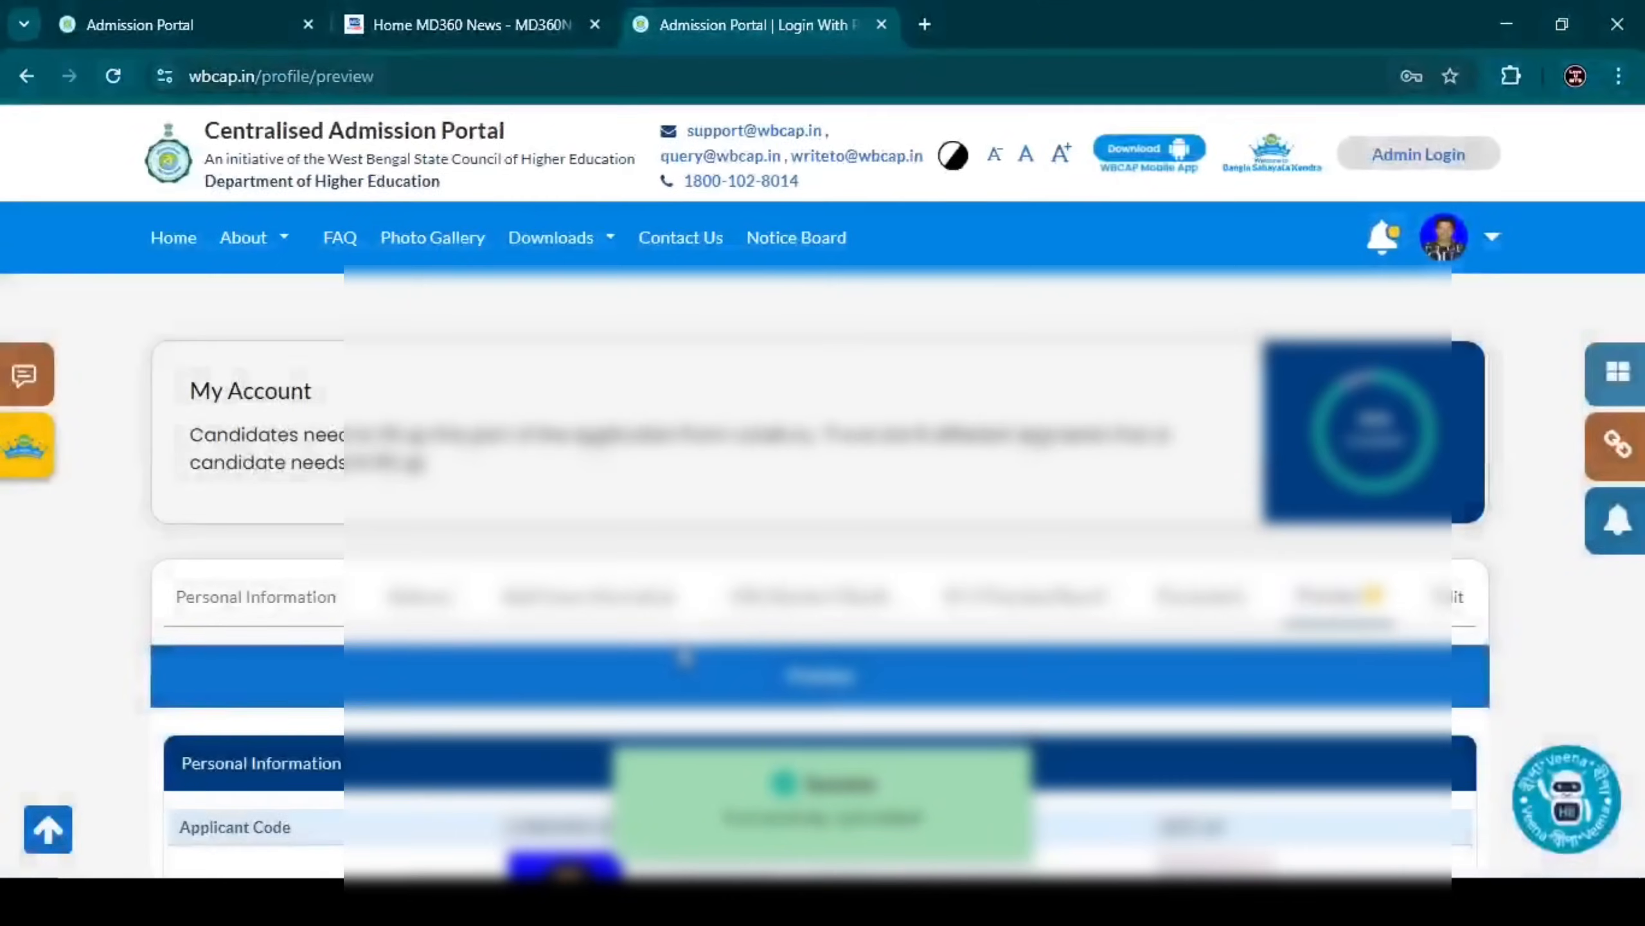
scroll(871, 492, down, 5)
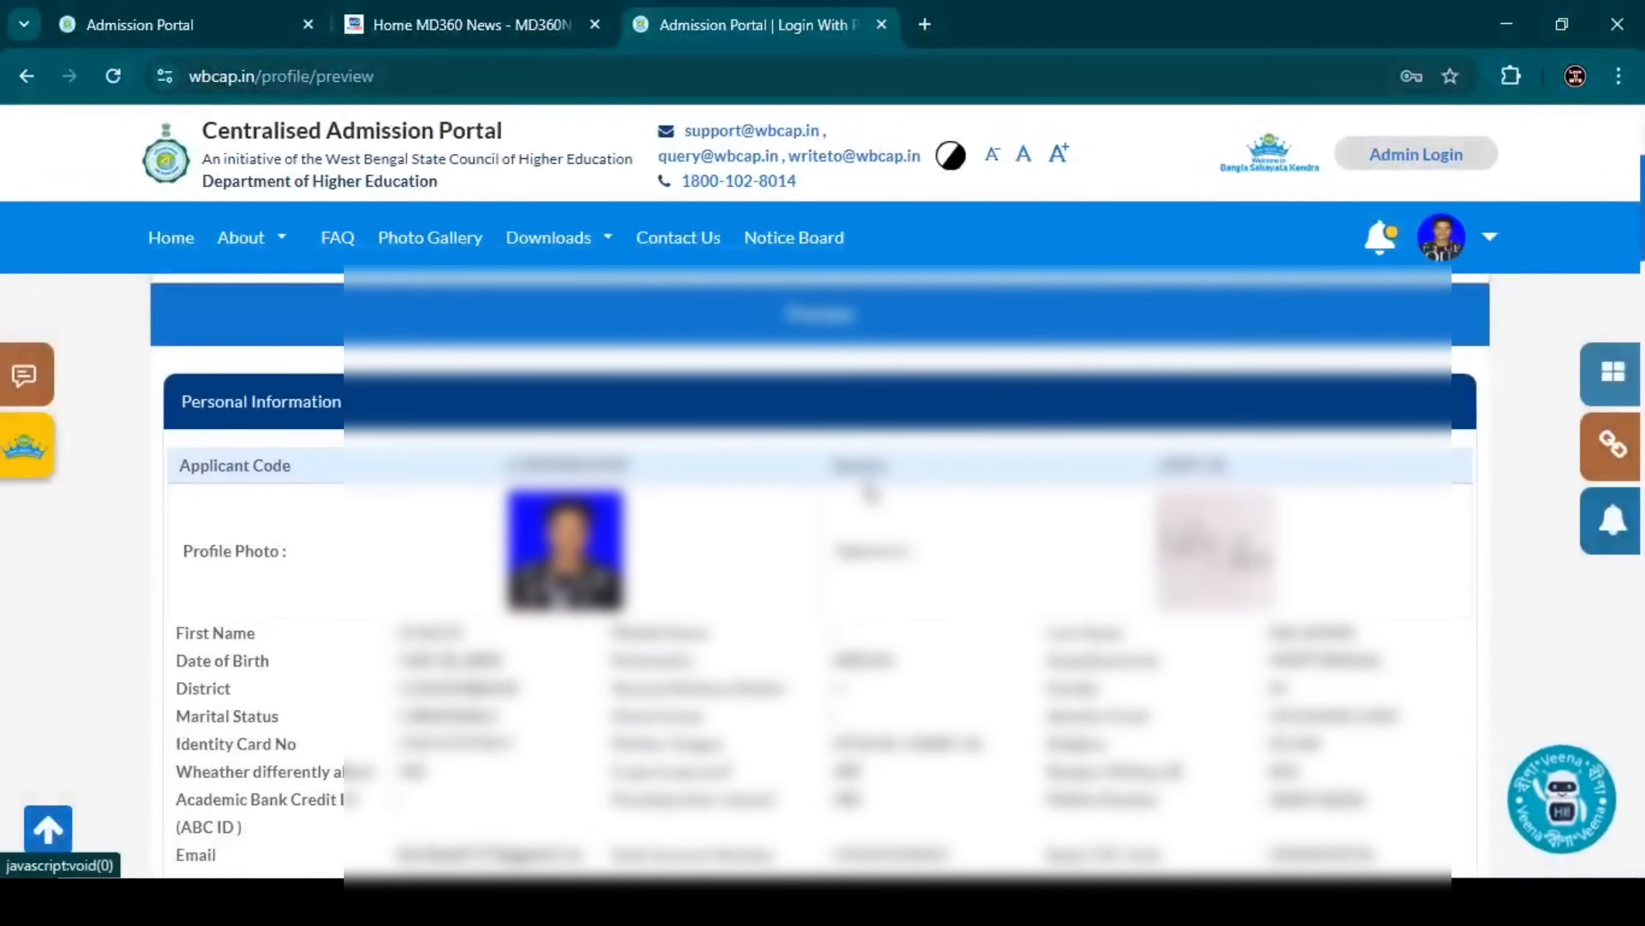
scroll(243, 518, down, 10)
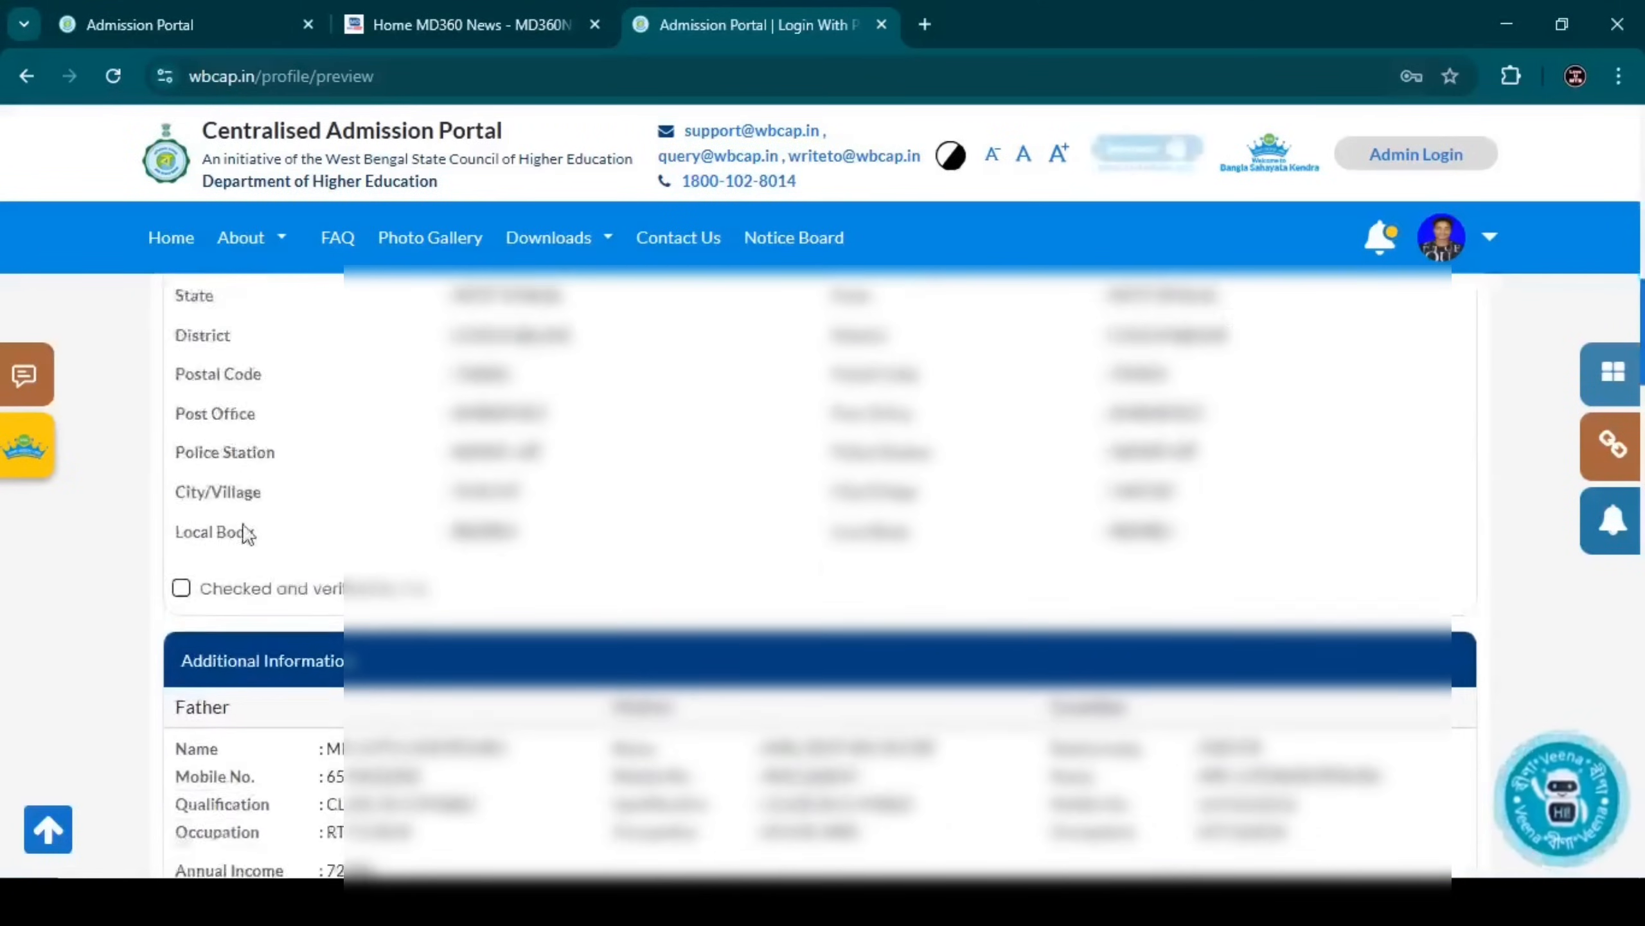
scroll(247, 533, down, 2)
scroll(189, 444, down, 5)
scroll(192, 438, up, 2)
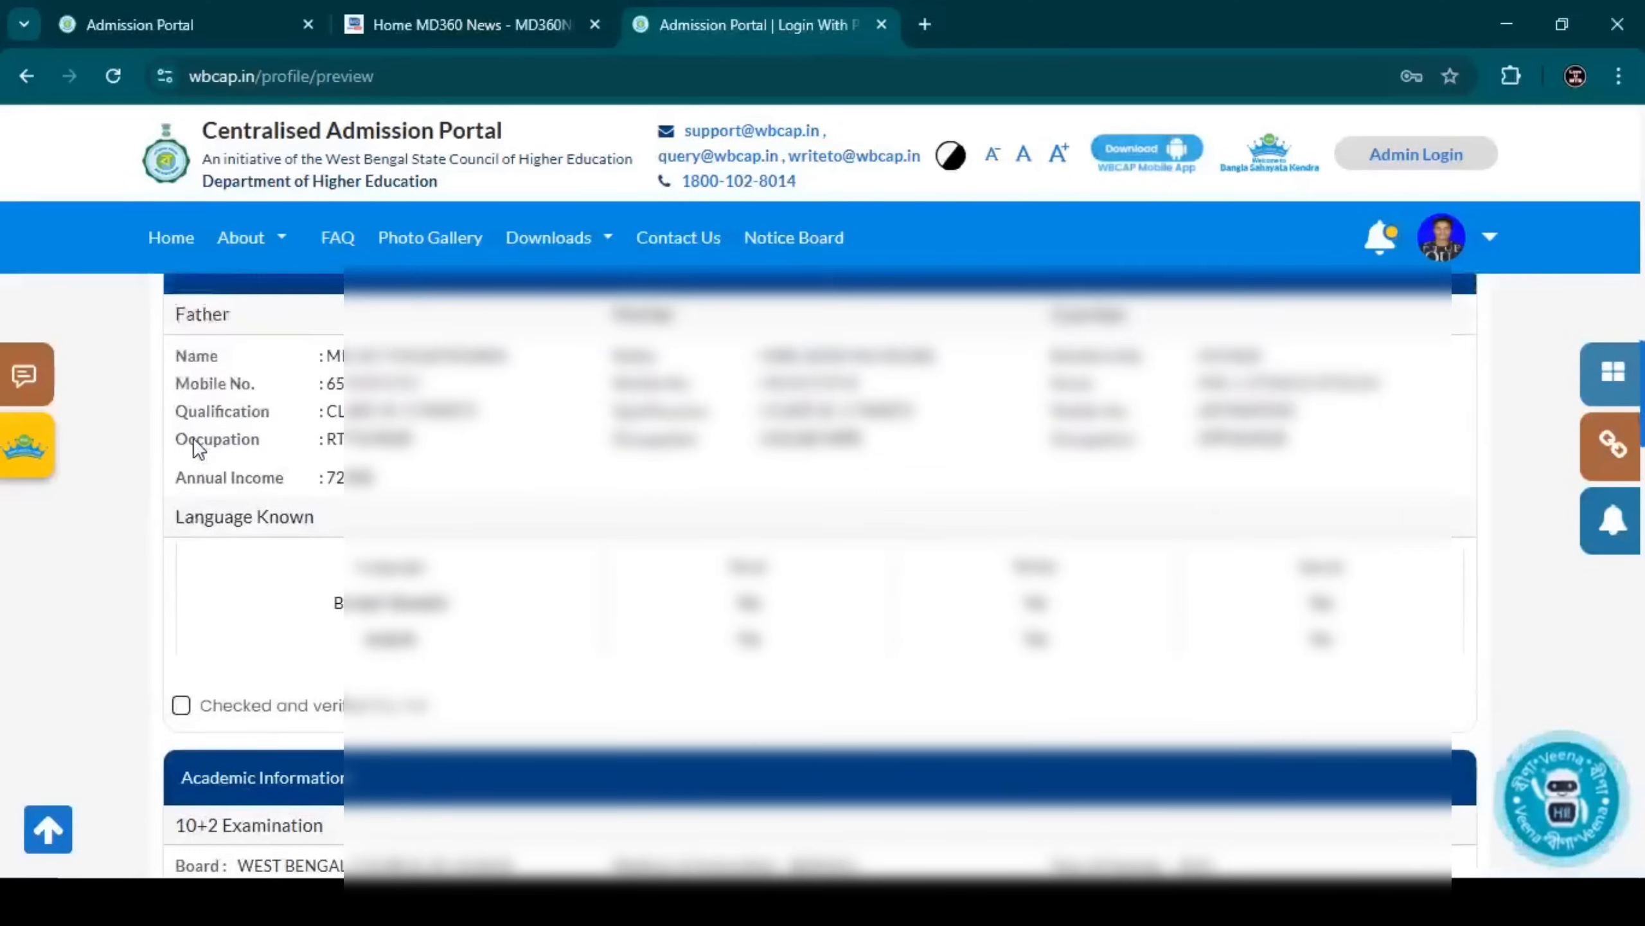
scroll(200, 454, down, 2)
scroll(303, 560, down, 3)
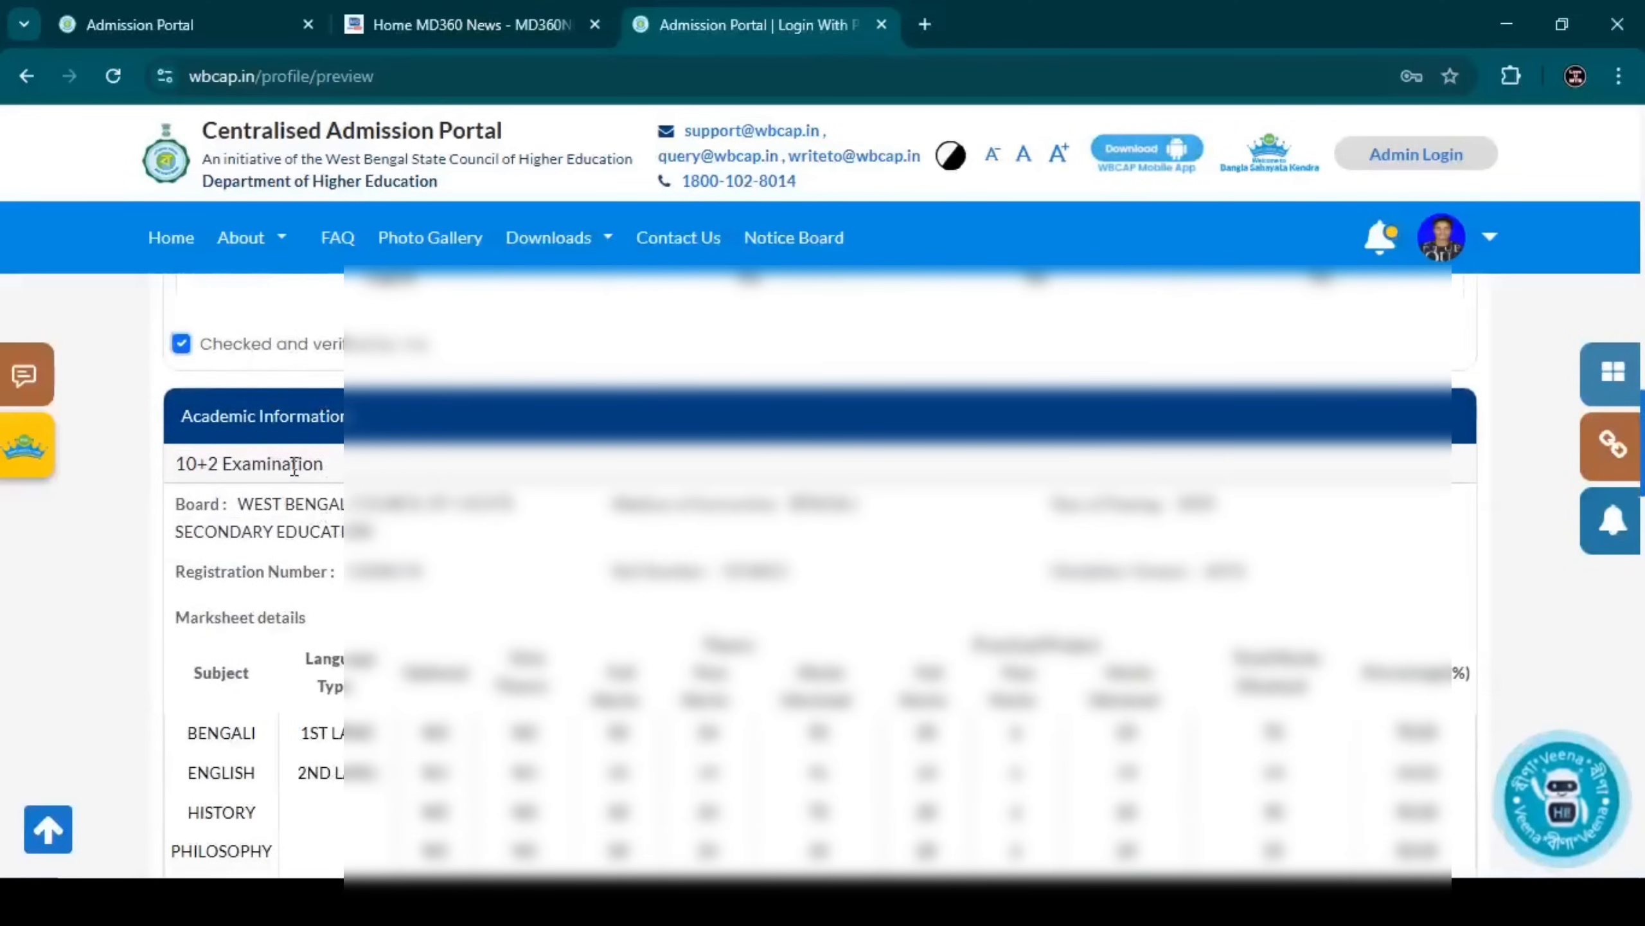
scroll(272, 493, down, 14)
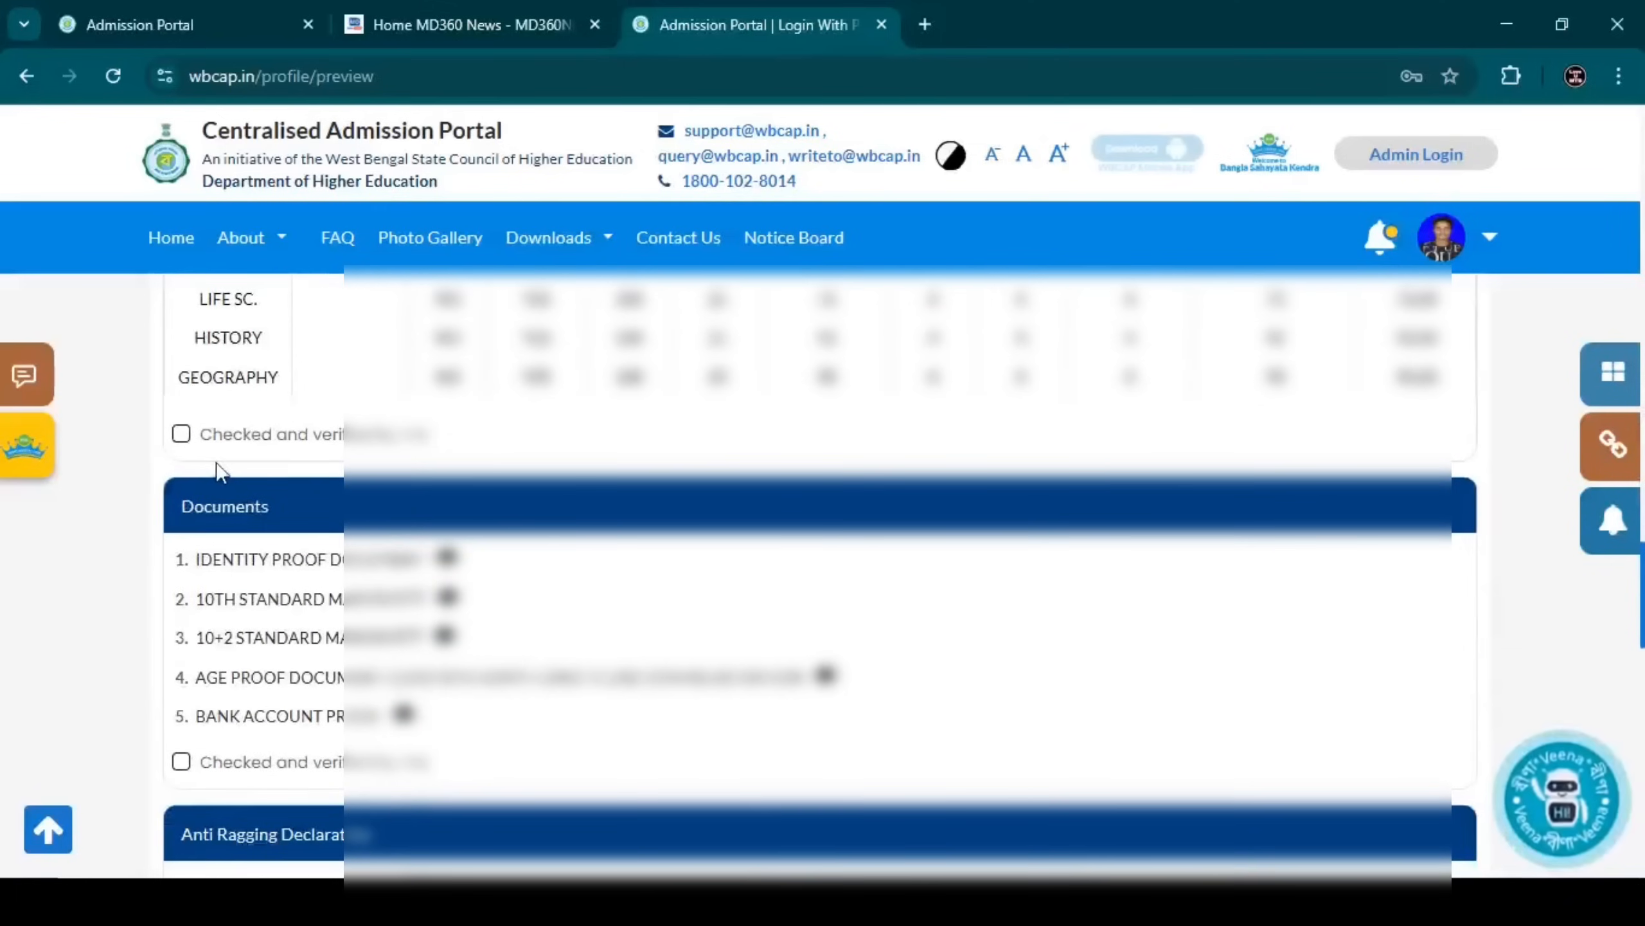
- Verify academic info and documents, acknowledge anti-ragging and consent declarations, then confirm
click(181, 434)
click(182, 761)
scroll(295, 654, down, 5)
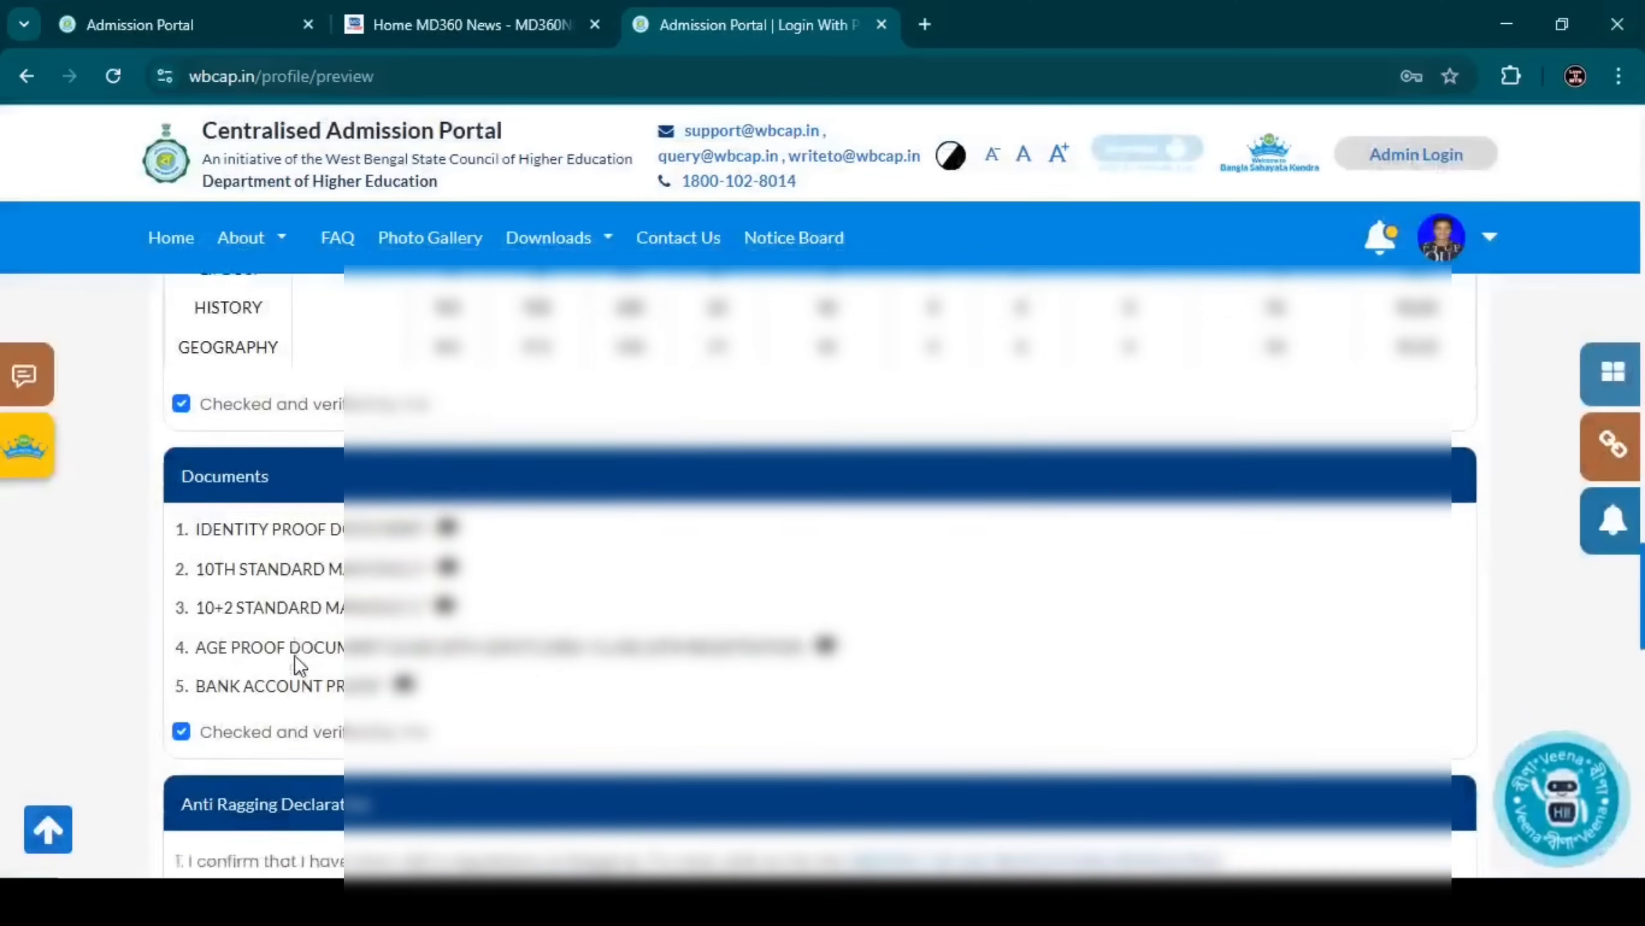
click(184, 770)
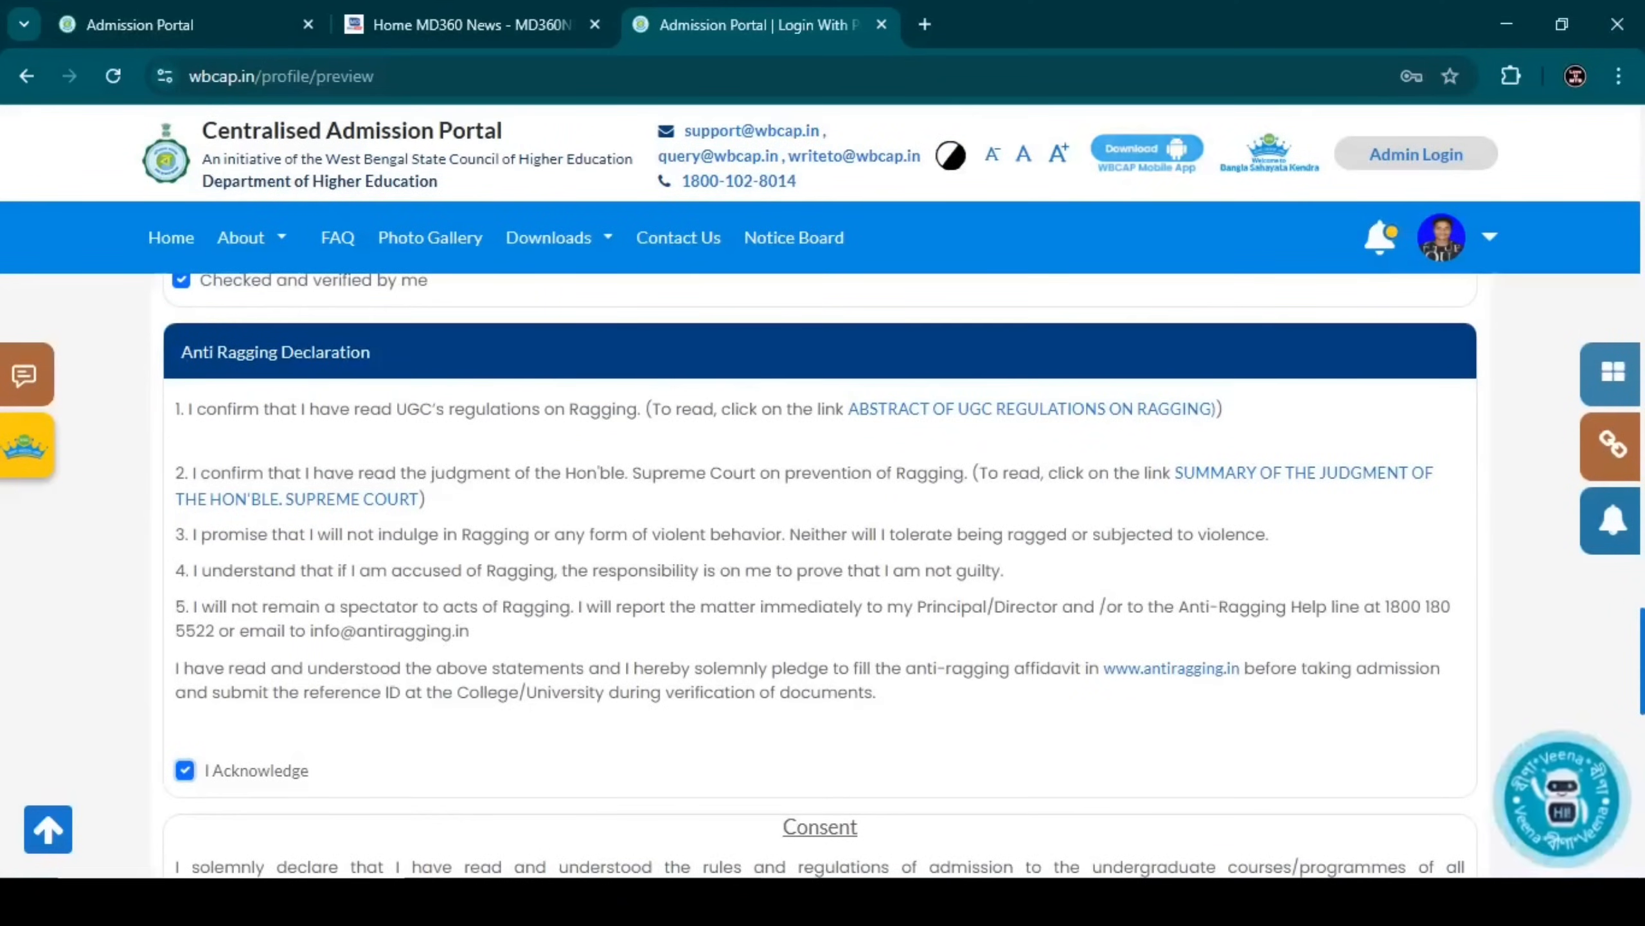
scroll(791, 576, down, 8)
click(768, 574)
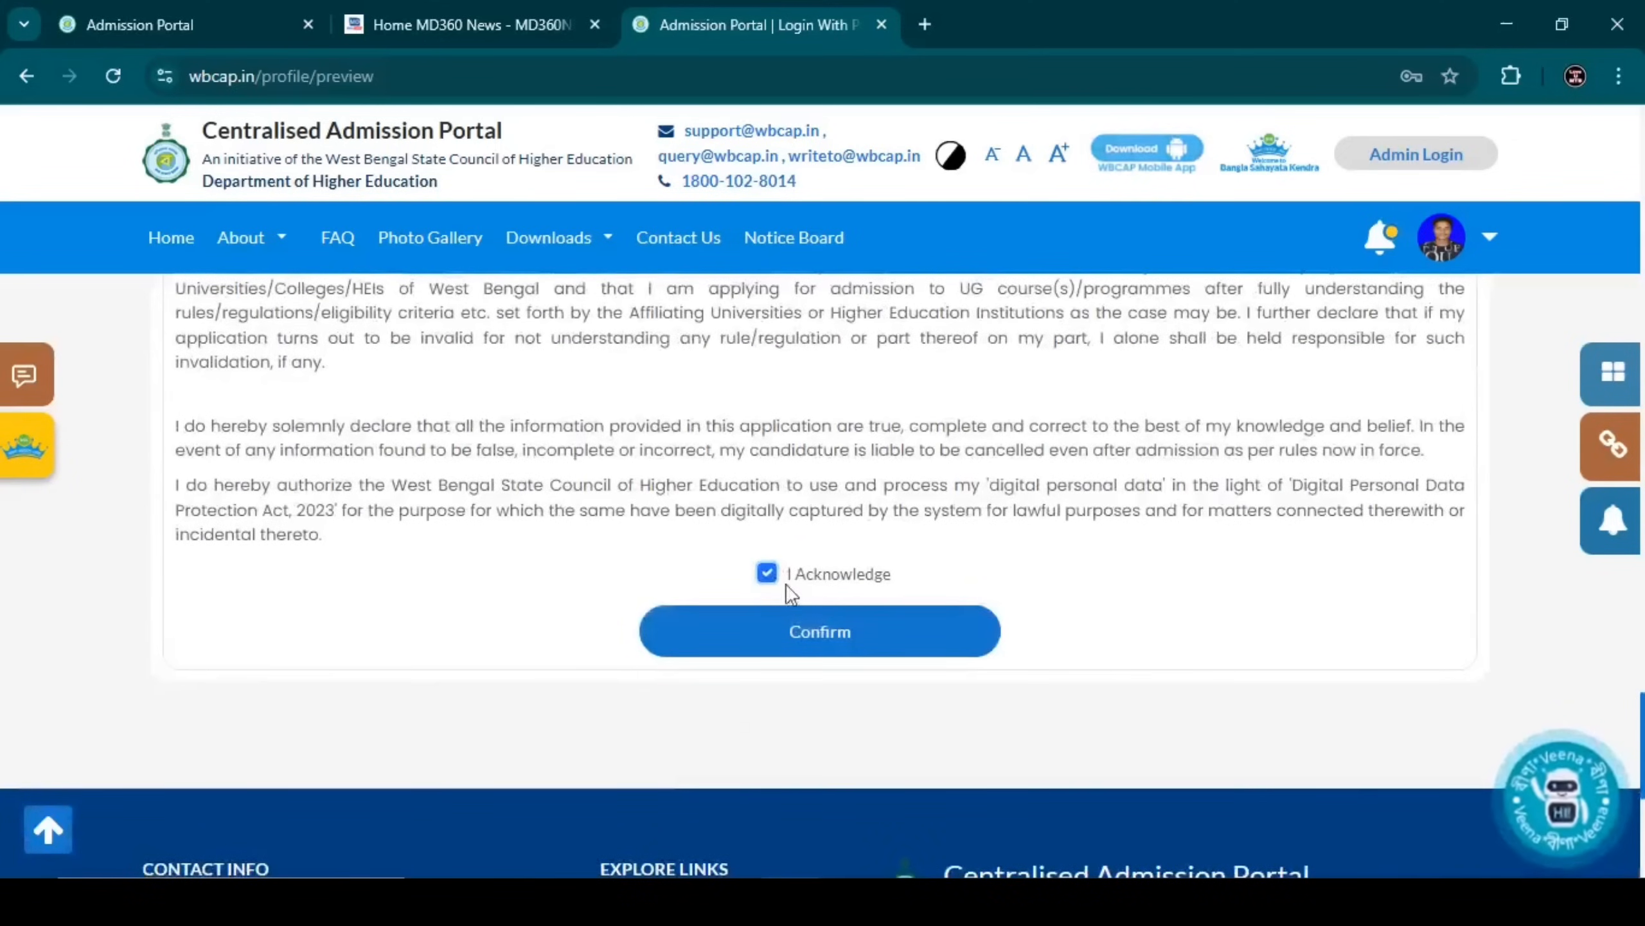
click(800, 642)
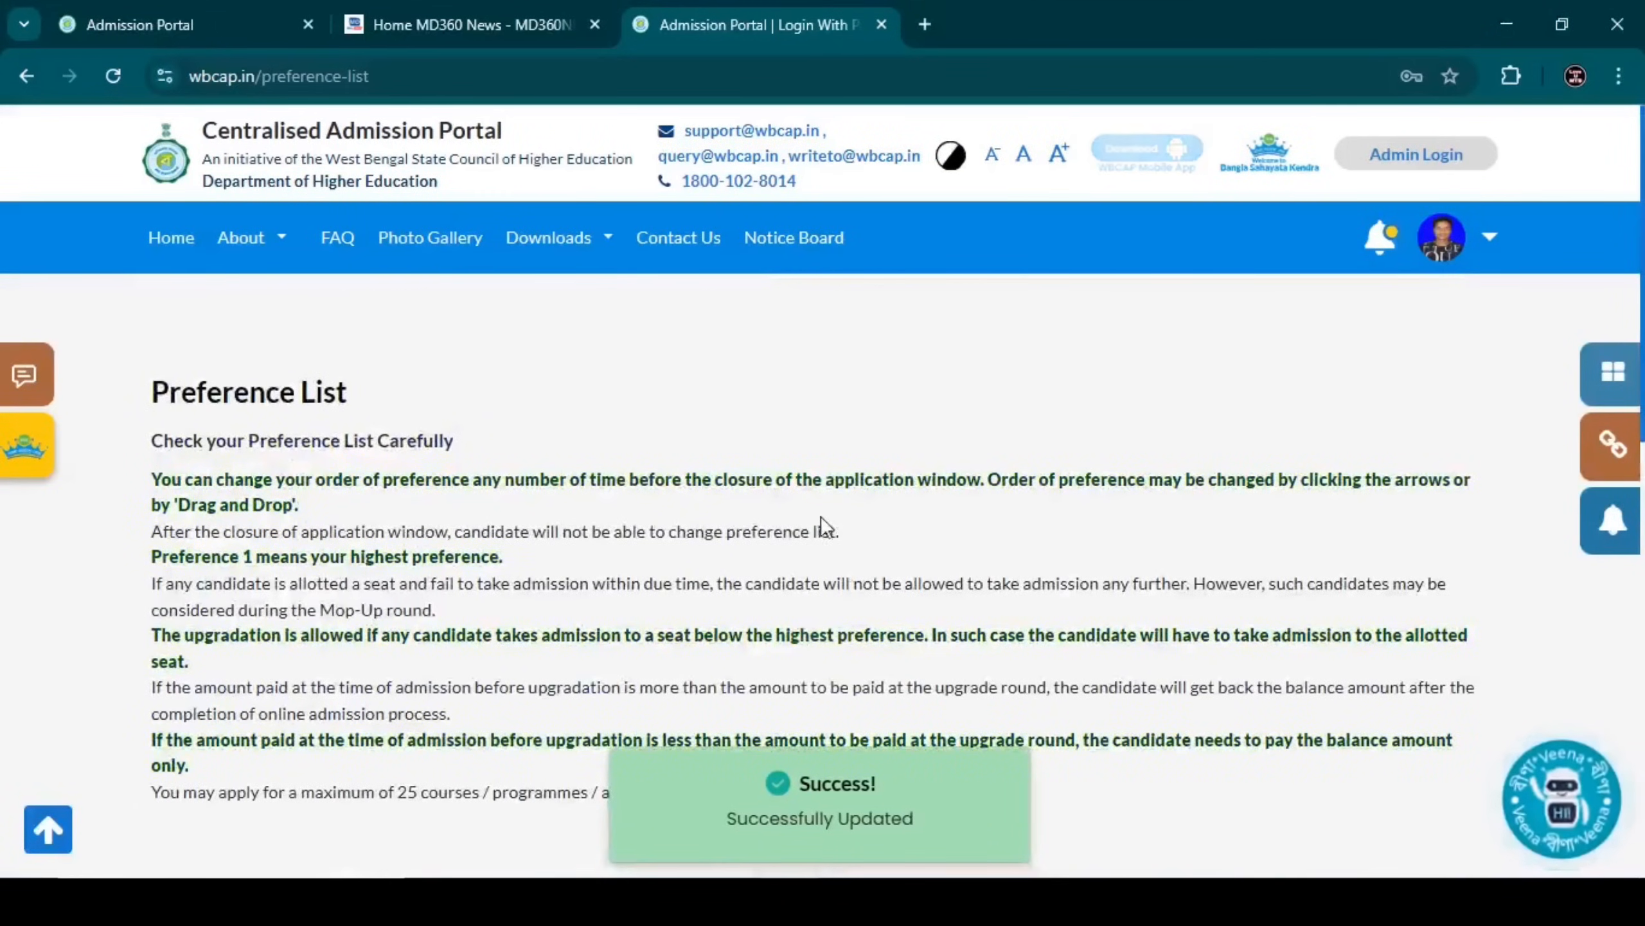
- Start adding a course/college and choose Cooch Behar as the district
scroll(827, 545, down, 7)
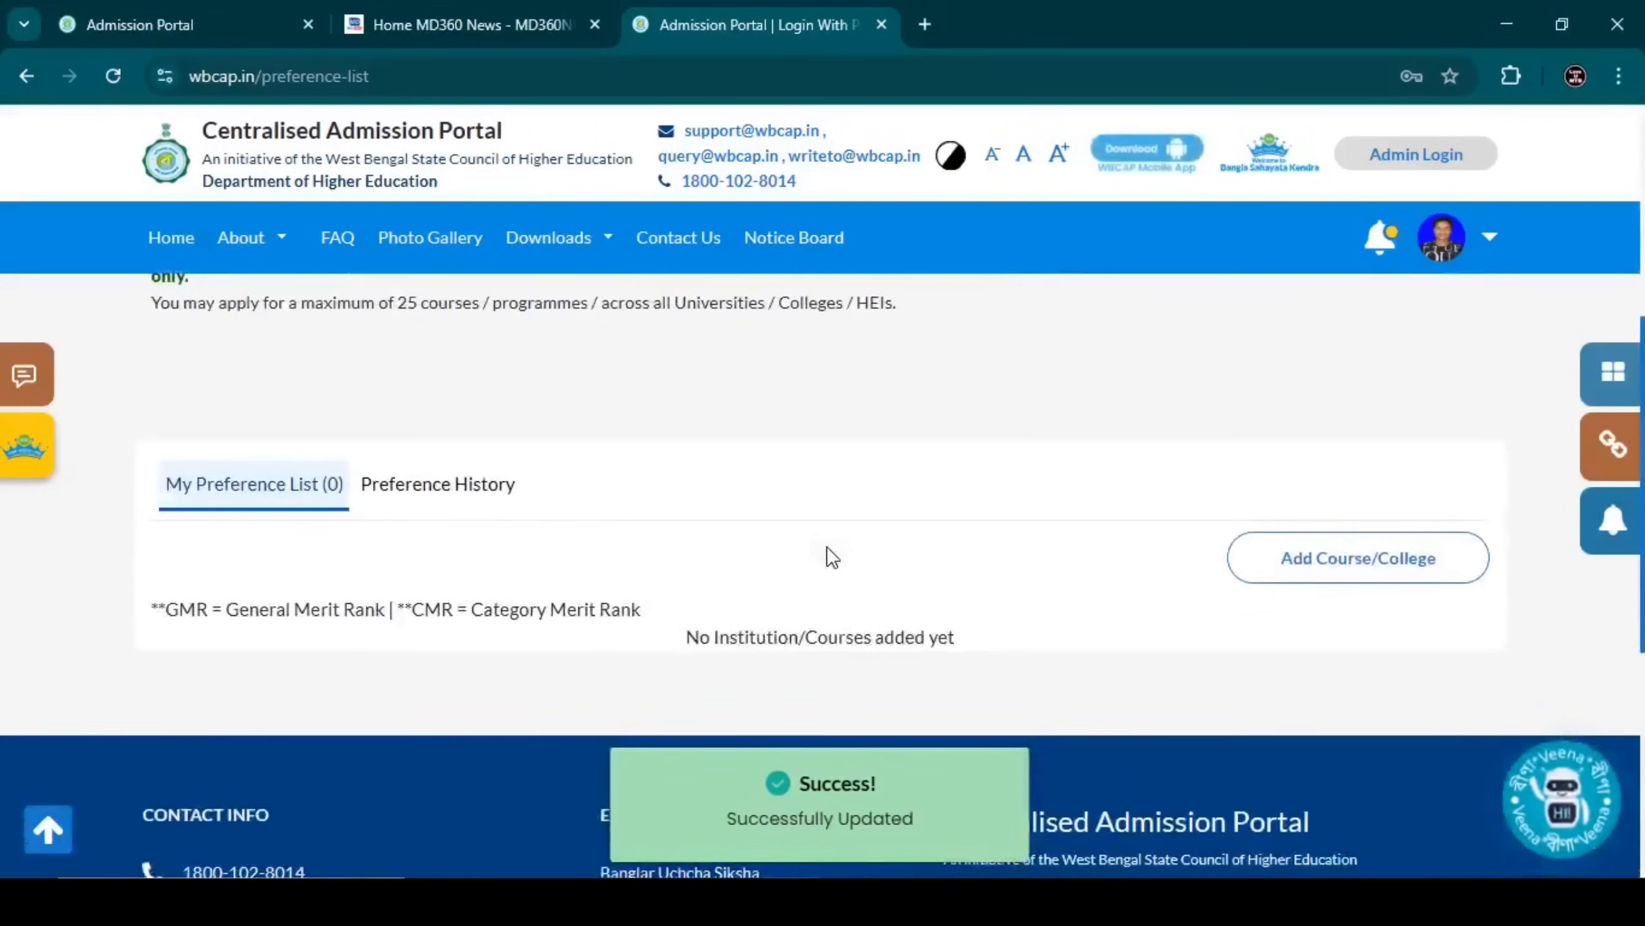
scroll(826, 545, down, 2)
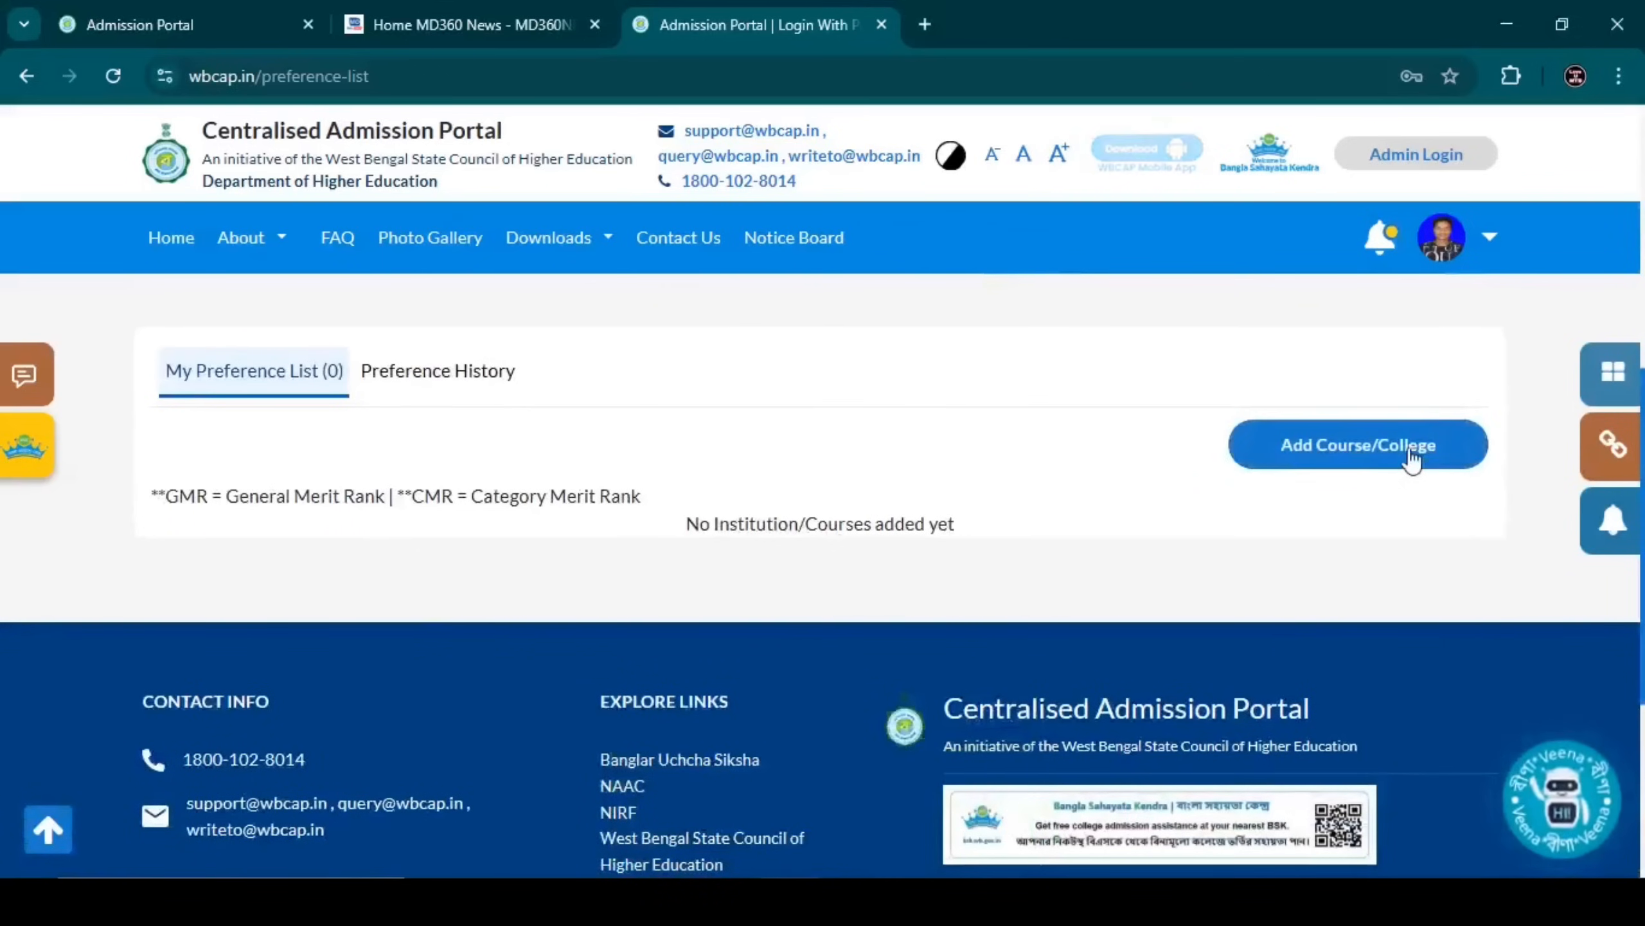
click(1373, 459)
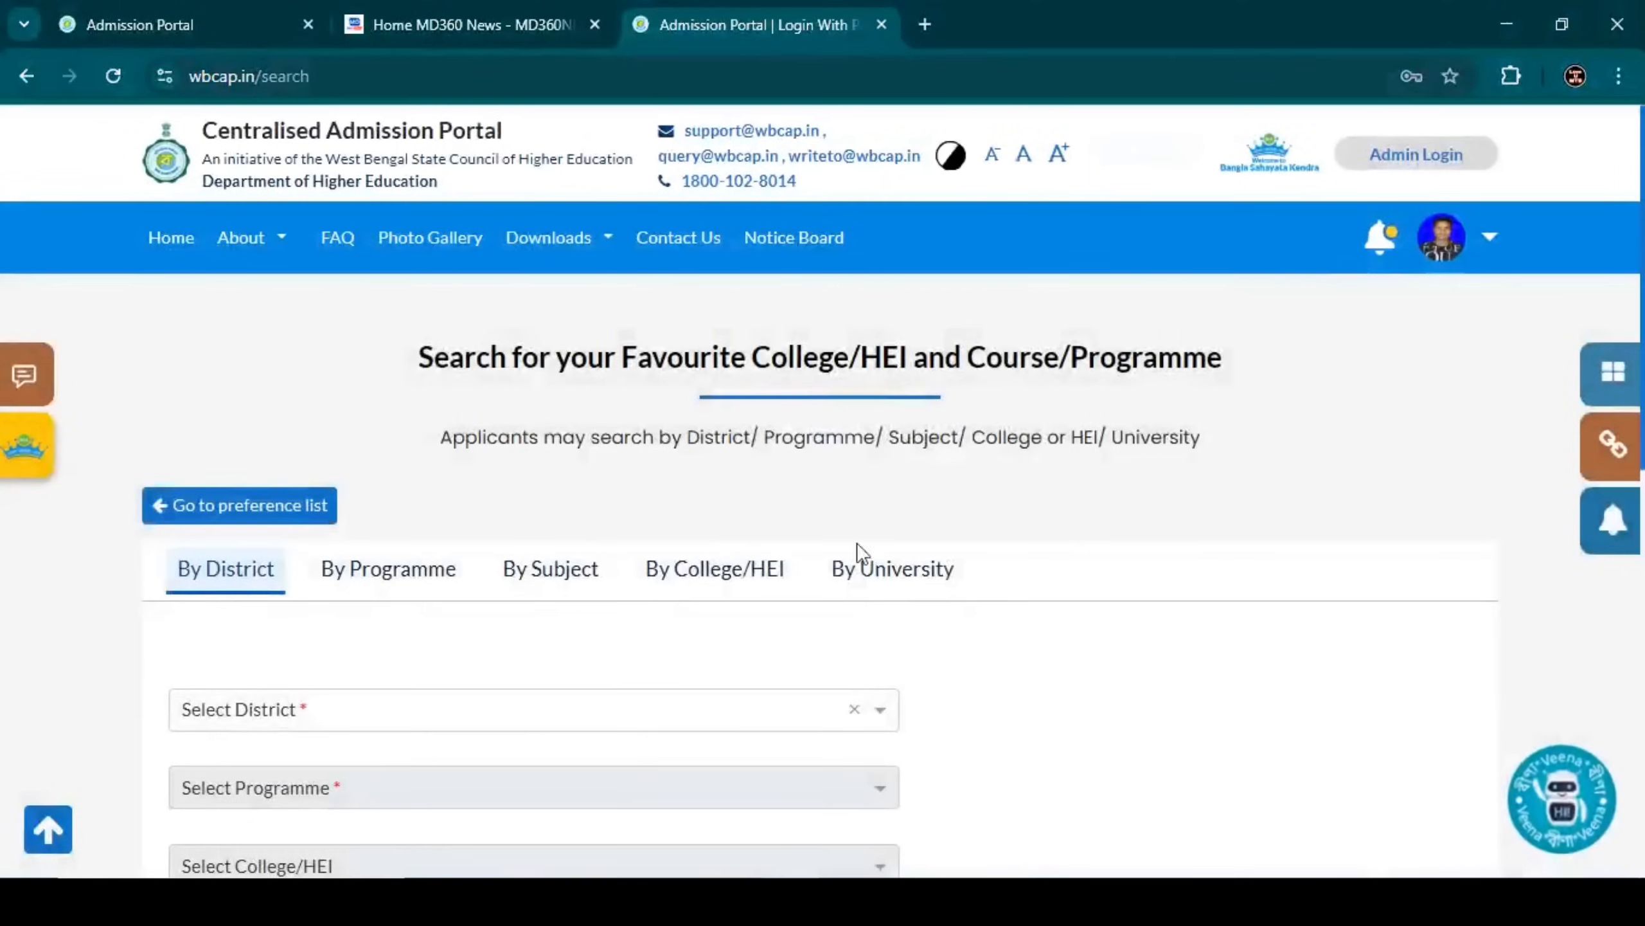
scroll(299, 559, down, 2)
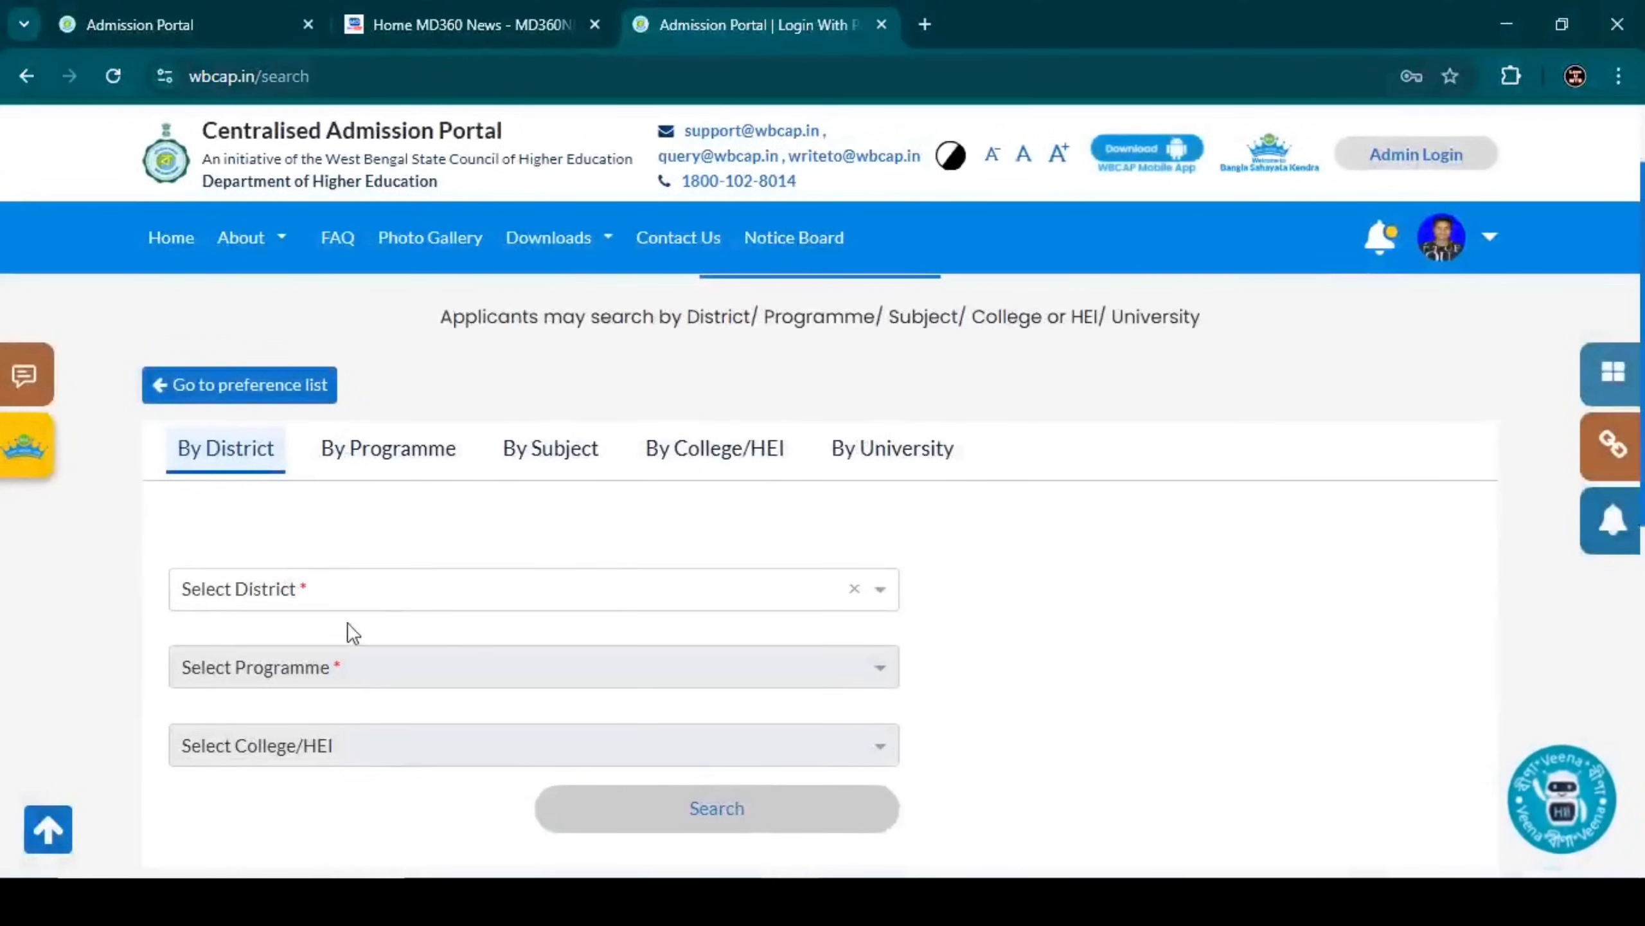
click(270, 600)
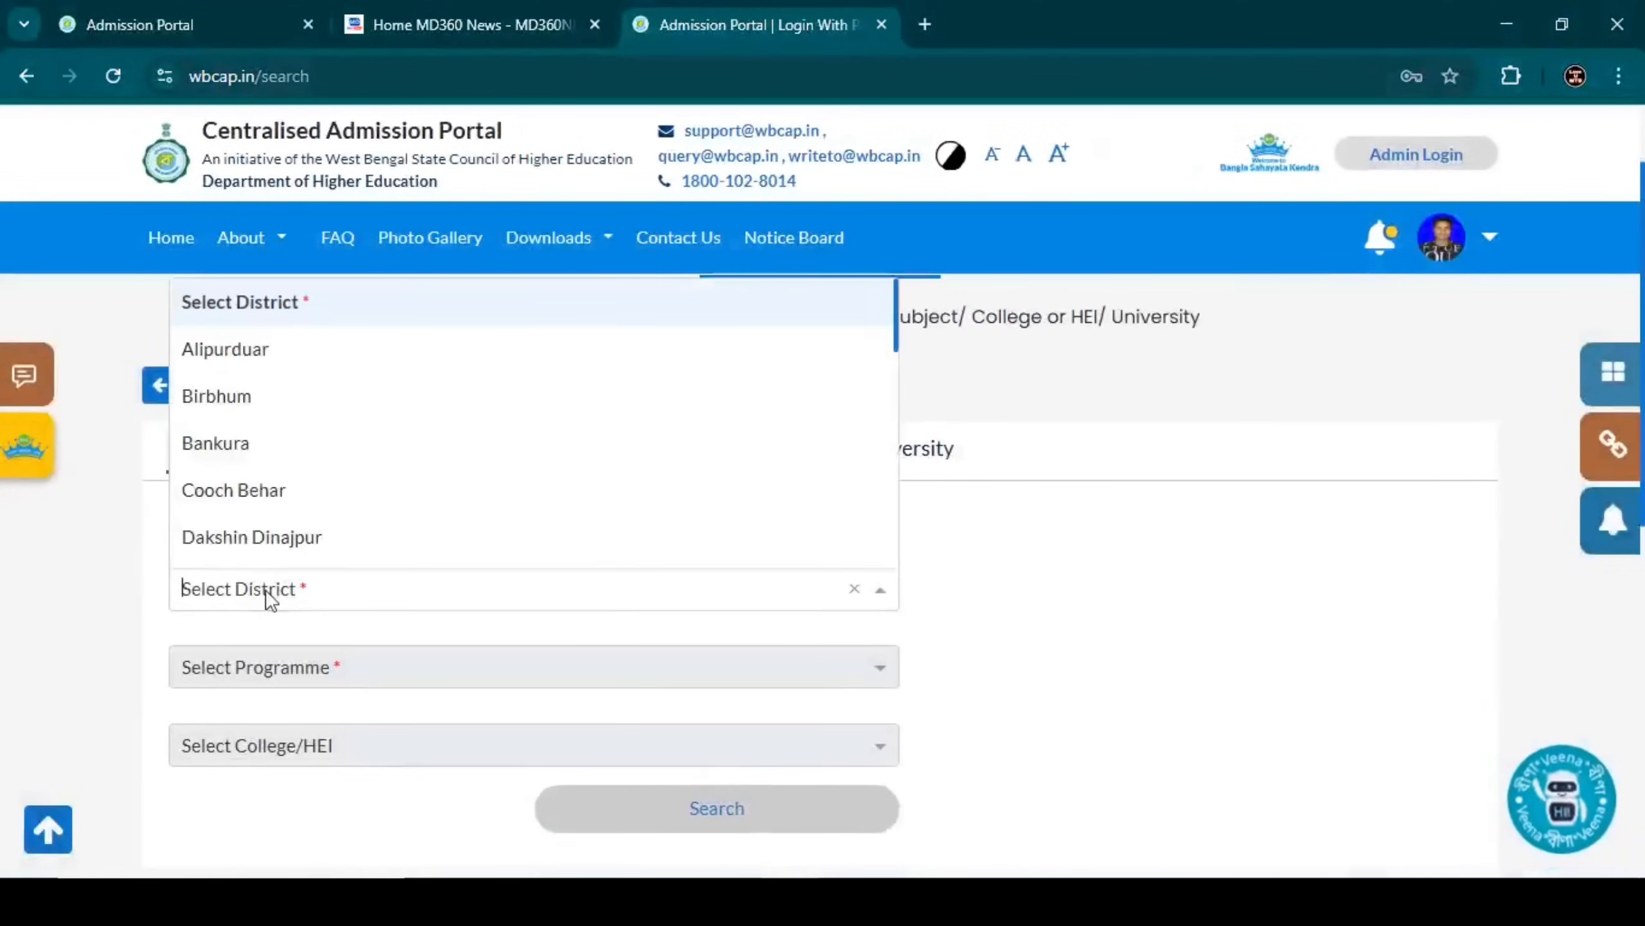
click(263, 493)
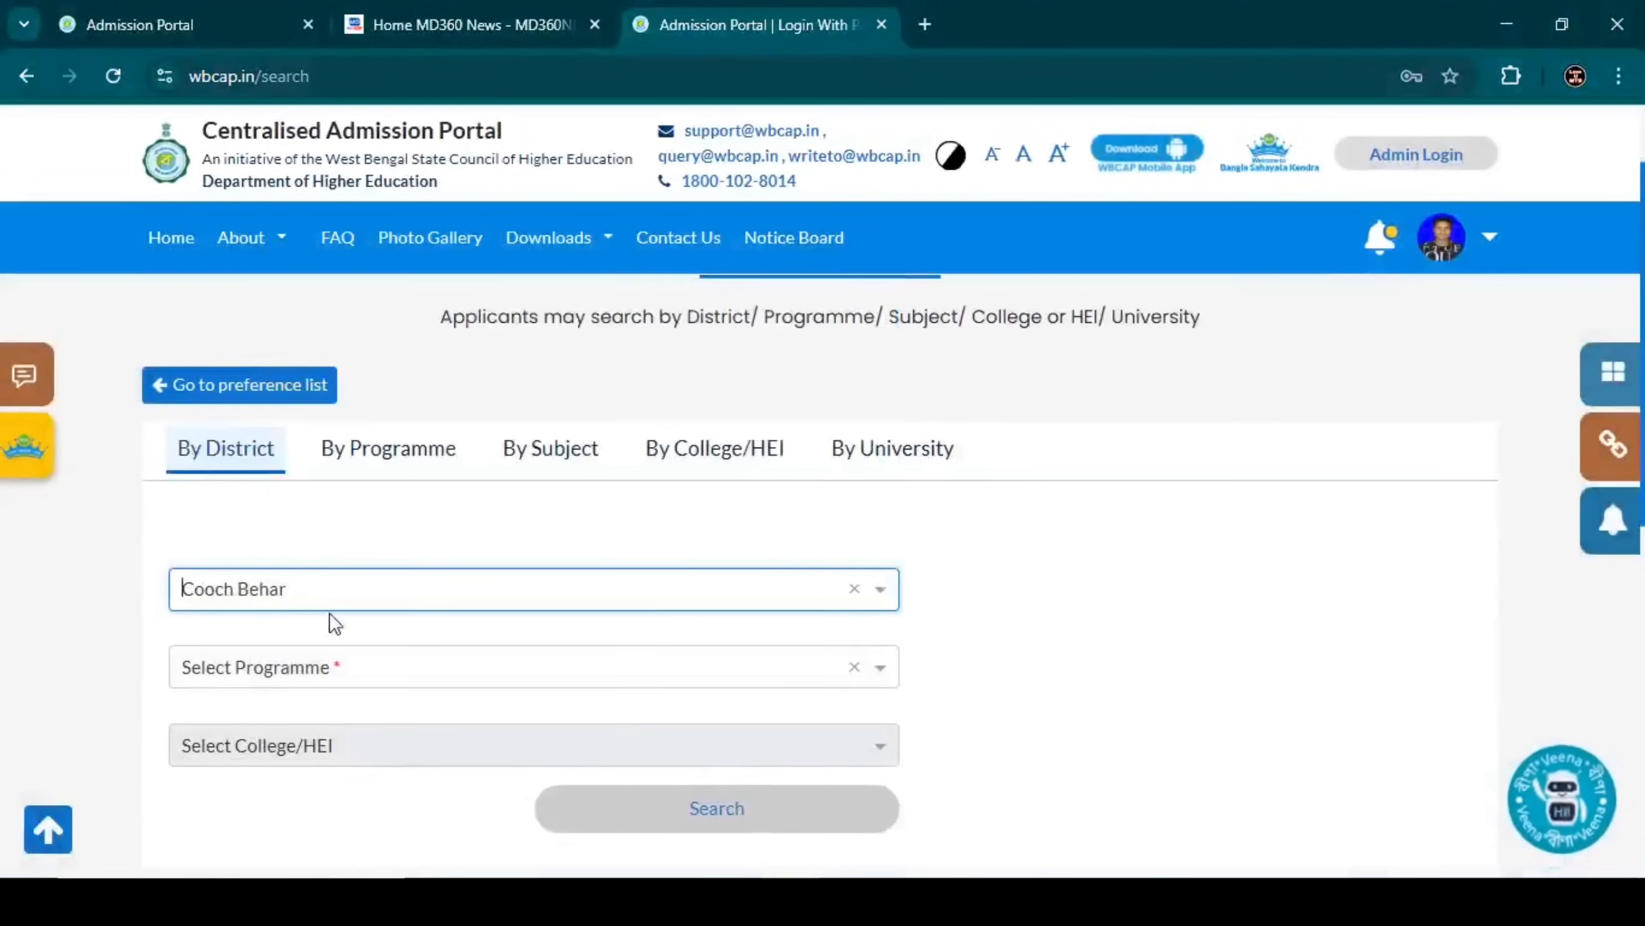
- Choose the 4-Year B.A. (Hons./ Hons. with Research) programme
click(299, 654)
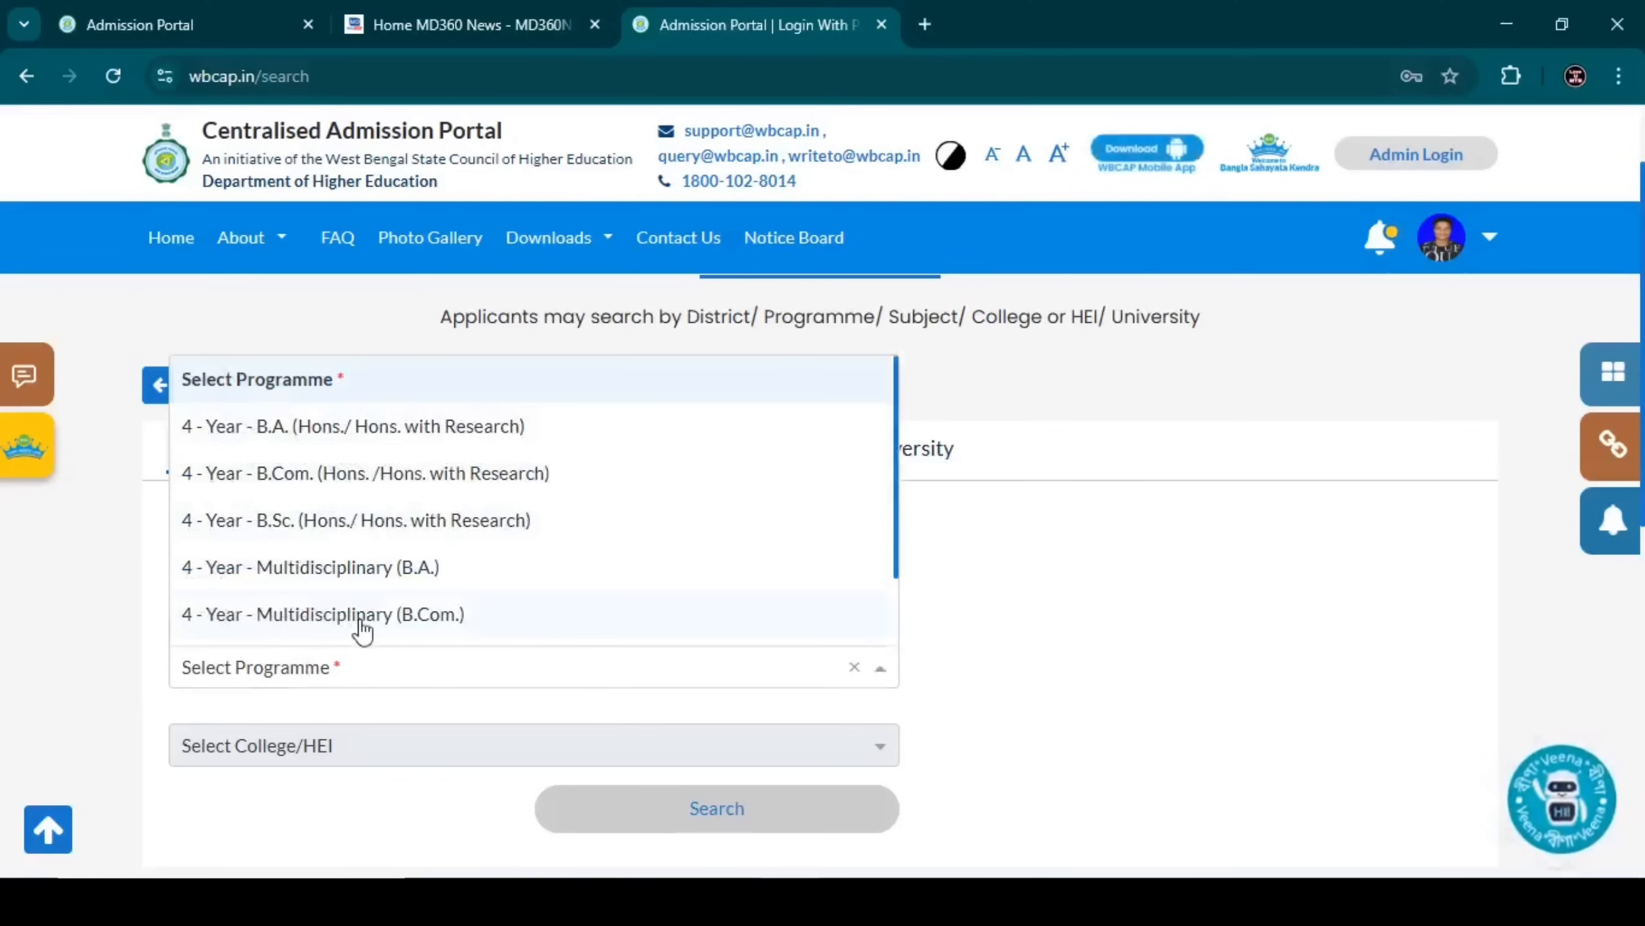
scroll(468, 597, down, 1)
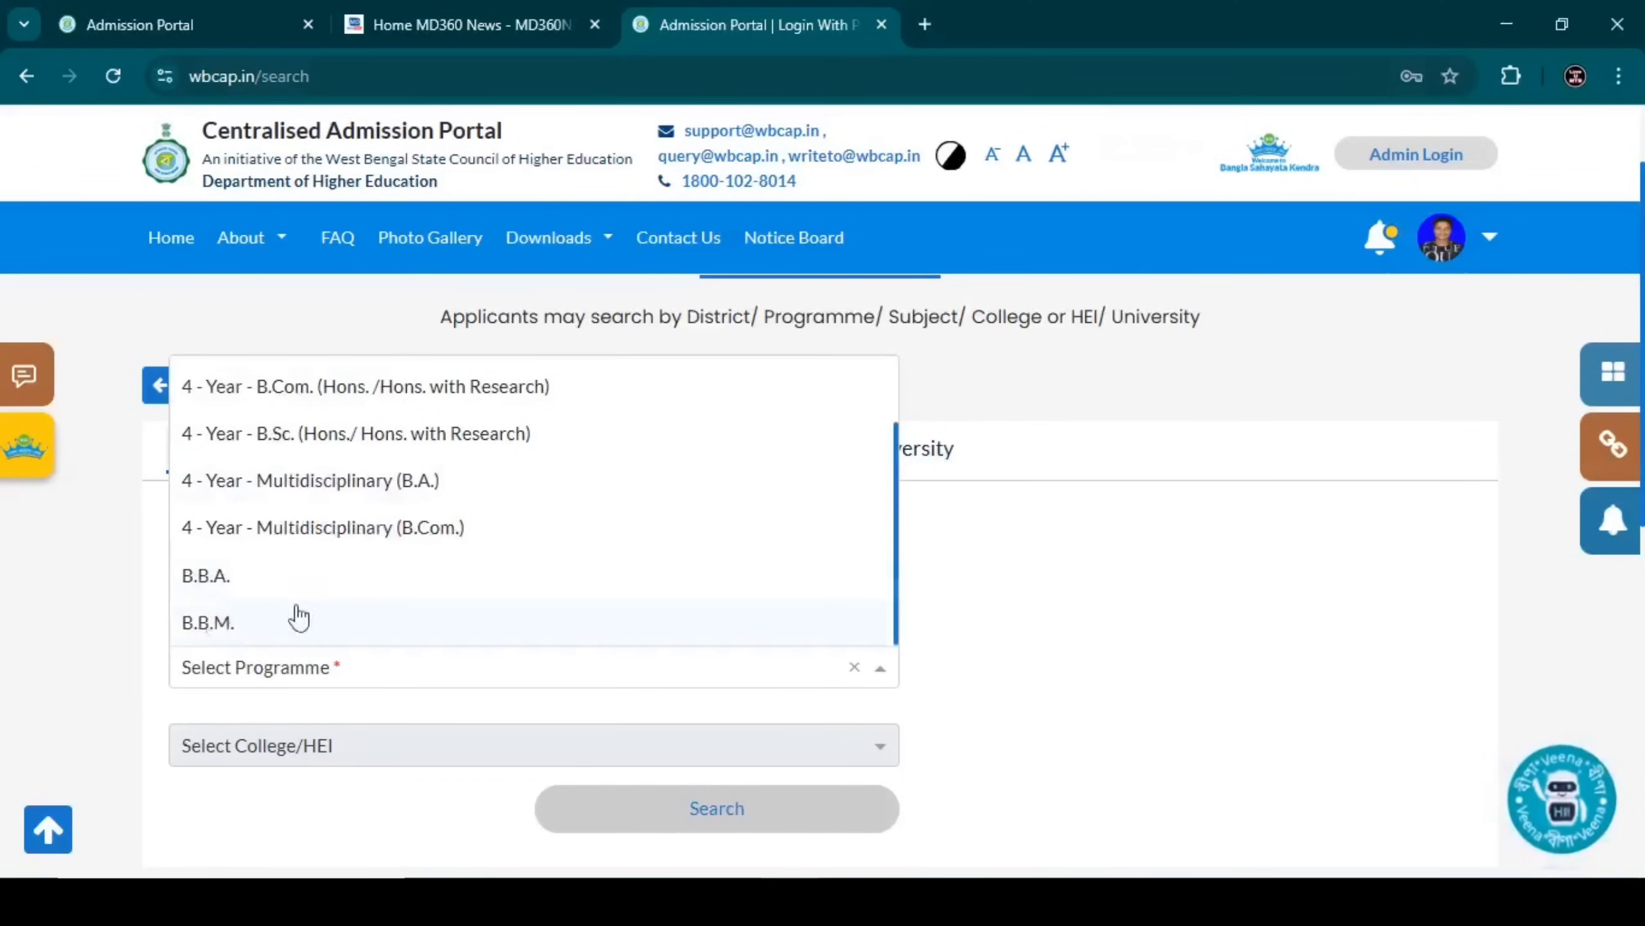
scroll(272, 597, up, 3)
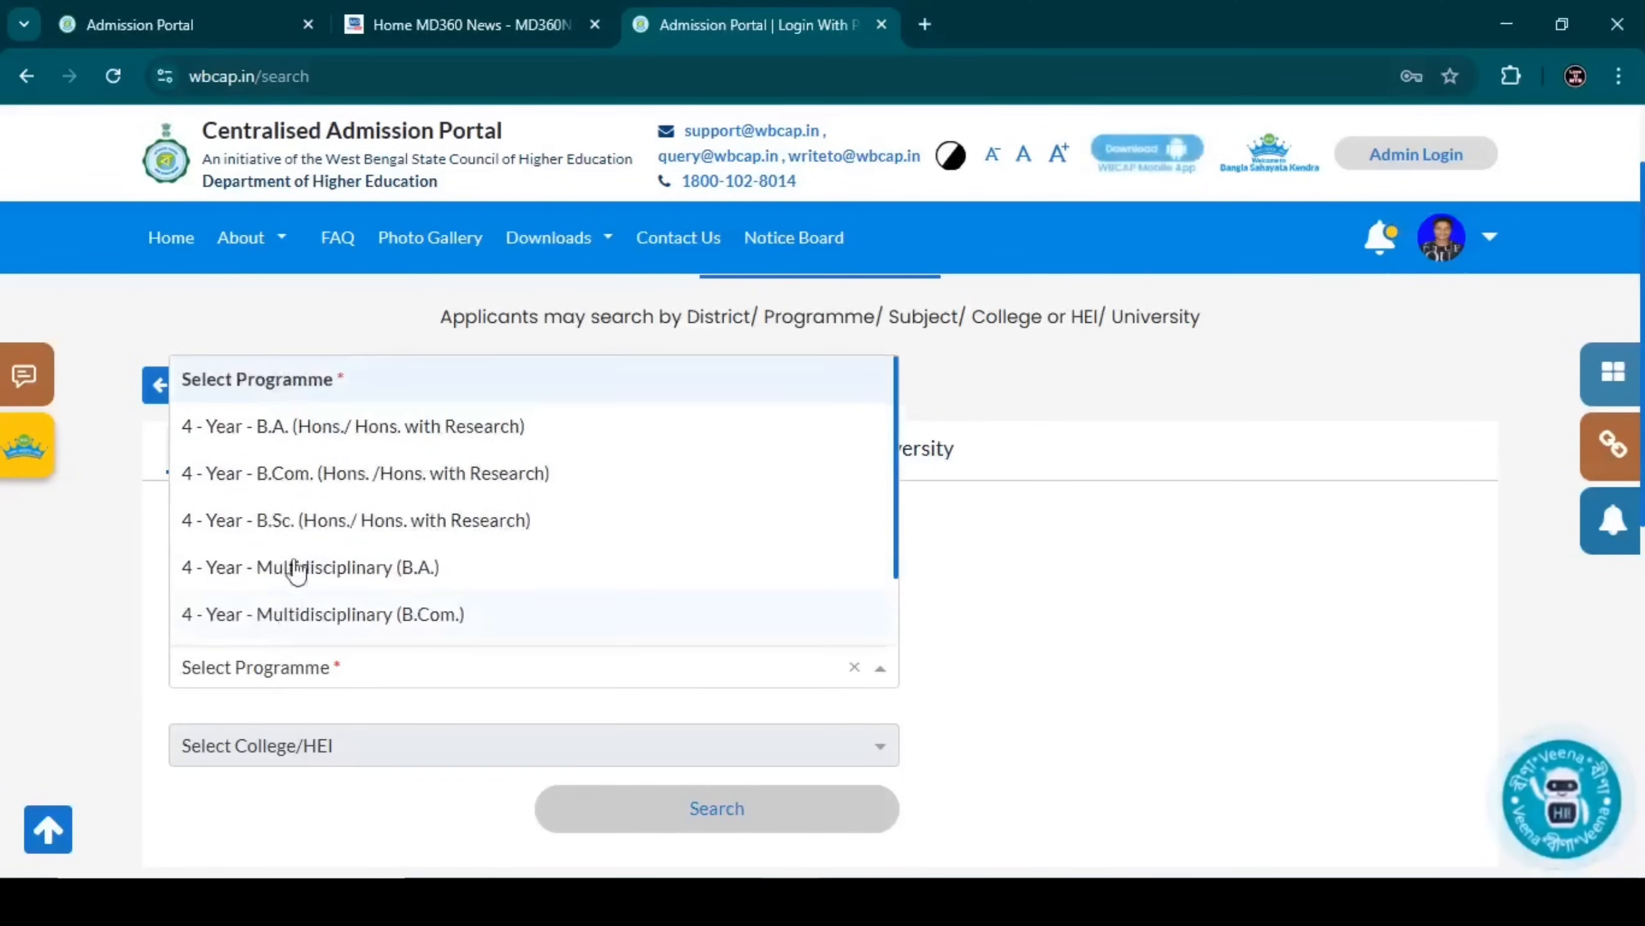
click(252, 448)
scroll(453, 694, down, 2)
- Select Coochbehar College, Cooch Behar as the college/HEI
click(386, 633)
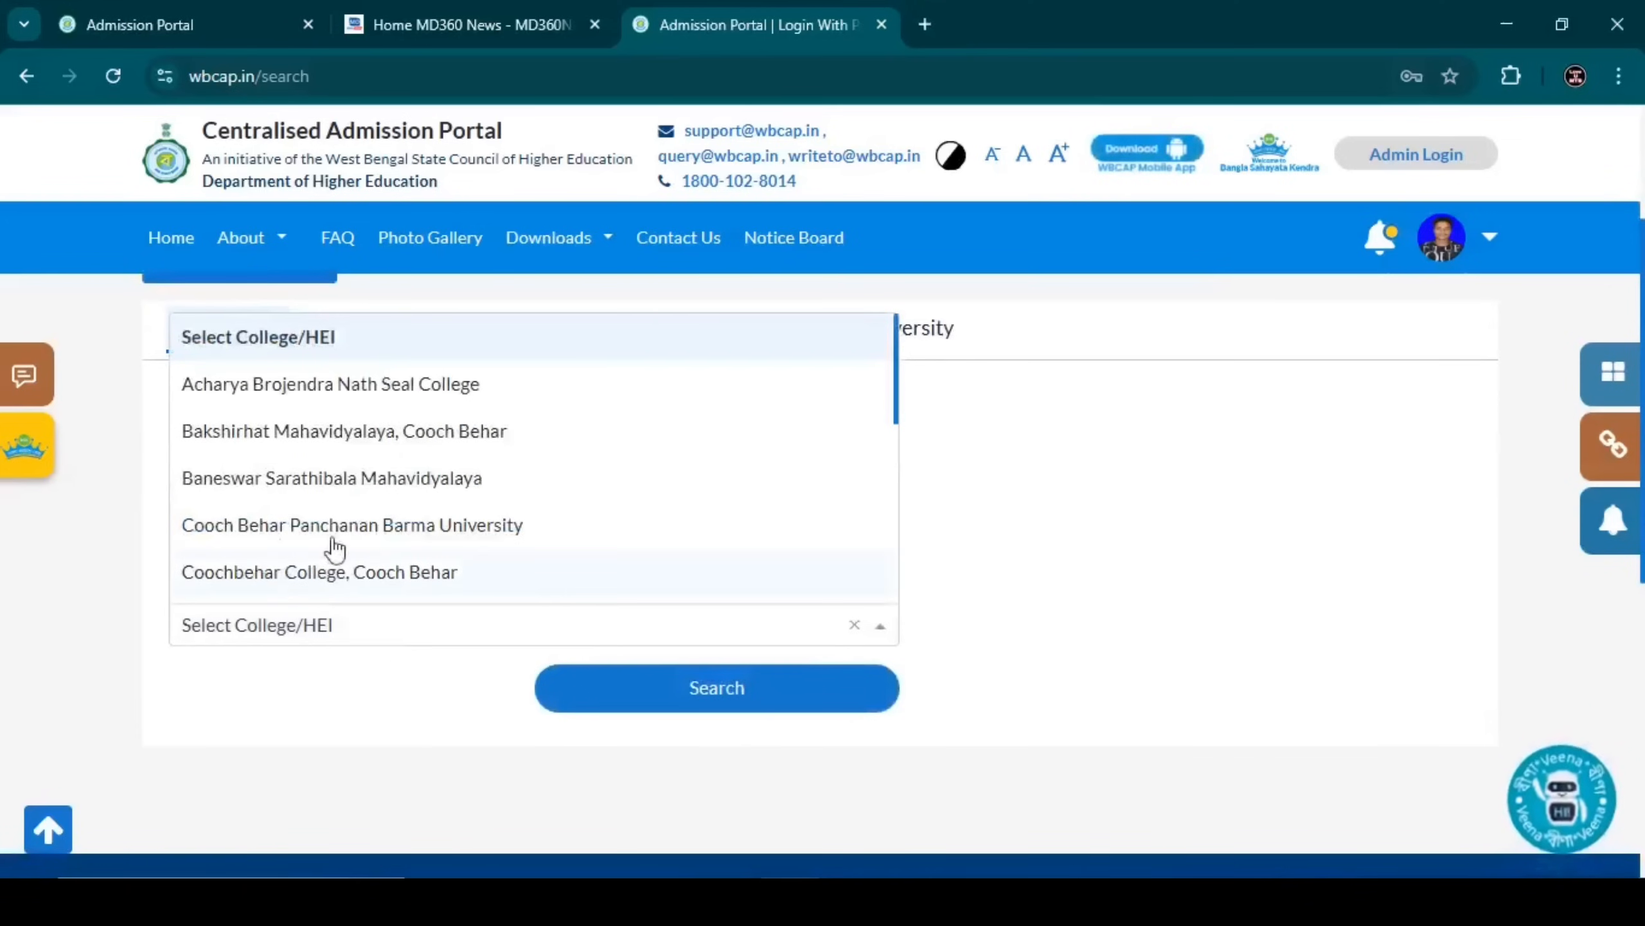
scroll(313, 460, up, 2)
scroll(317, 460, up, 1)
scroll(319, 519, down, 3)
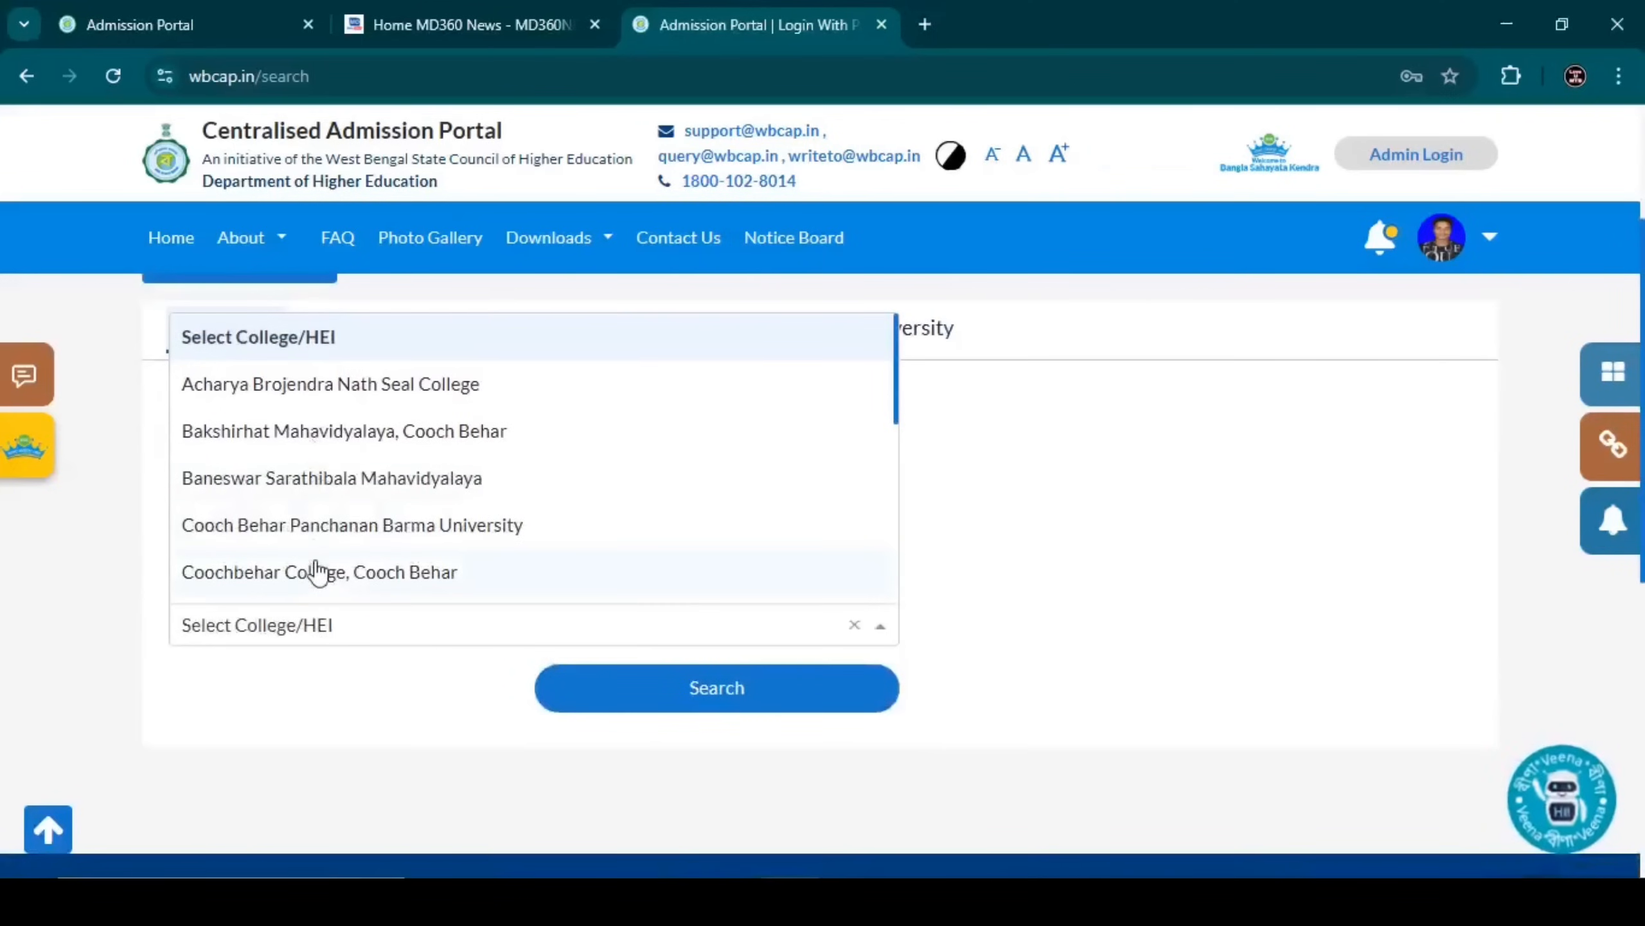
scroll(321, 566, down, 2)
scroll(328, 546, down, 5)
scroll(328, 546, up, 6)
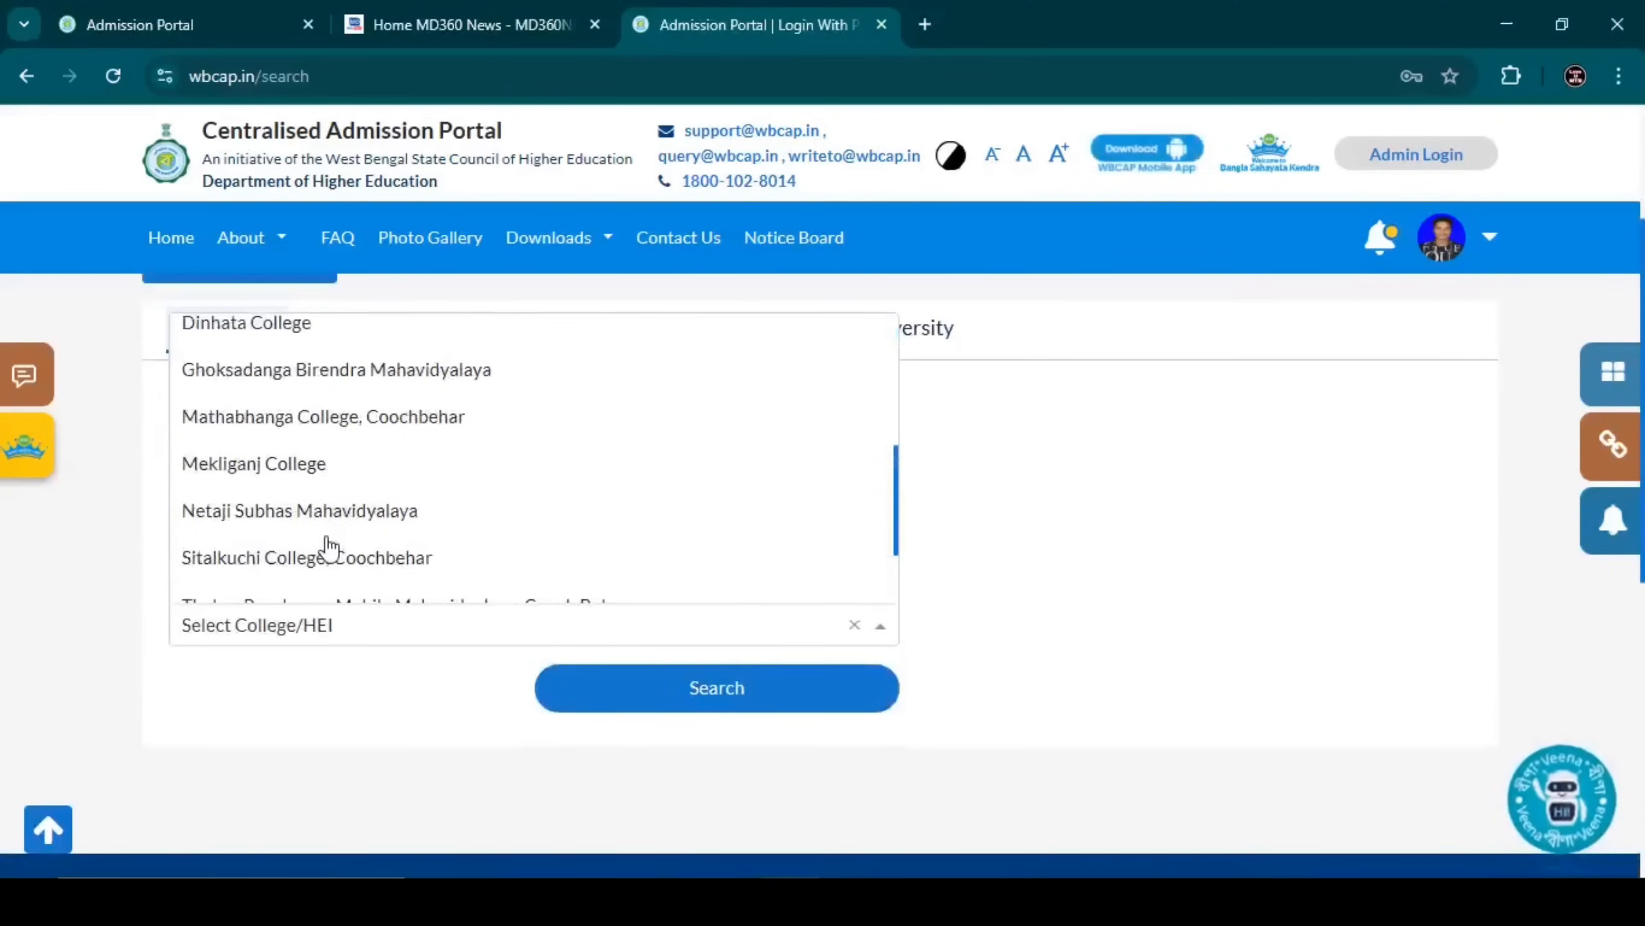
scroll(328, 546, up, 2)
click(421, 568)
- Search Coochbehar College's courses and review the B.A. Bengali, Political Science and Education cards
click(706, 808)
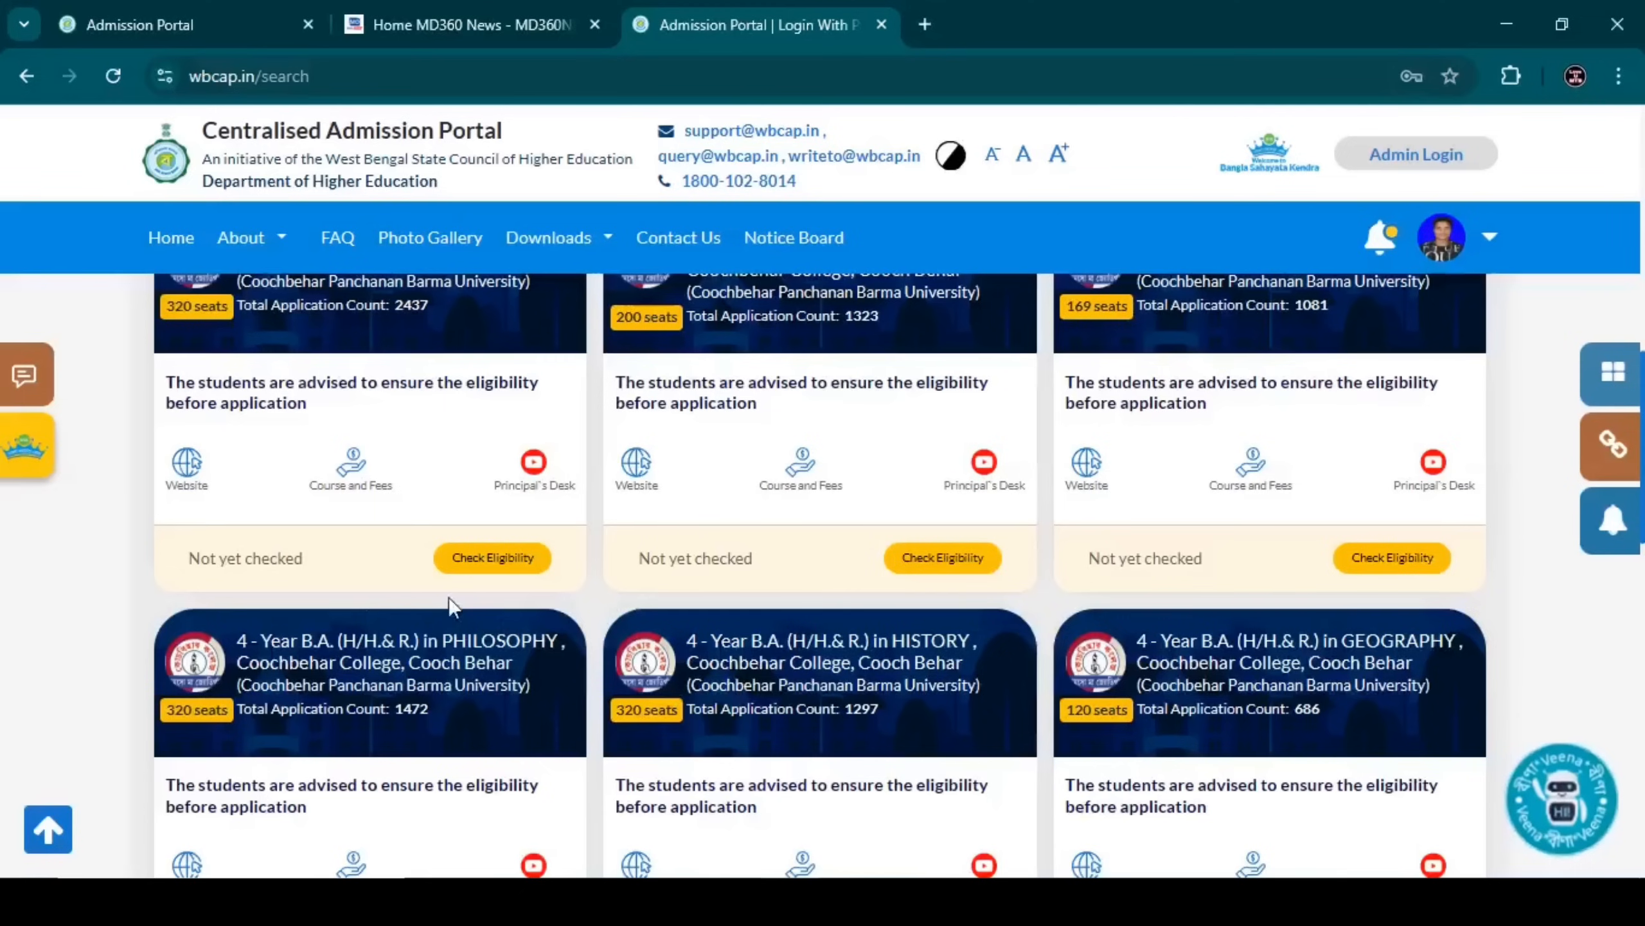
scroll(425, 570, up, 2)
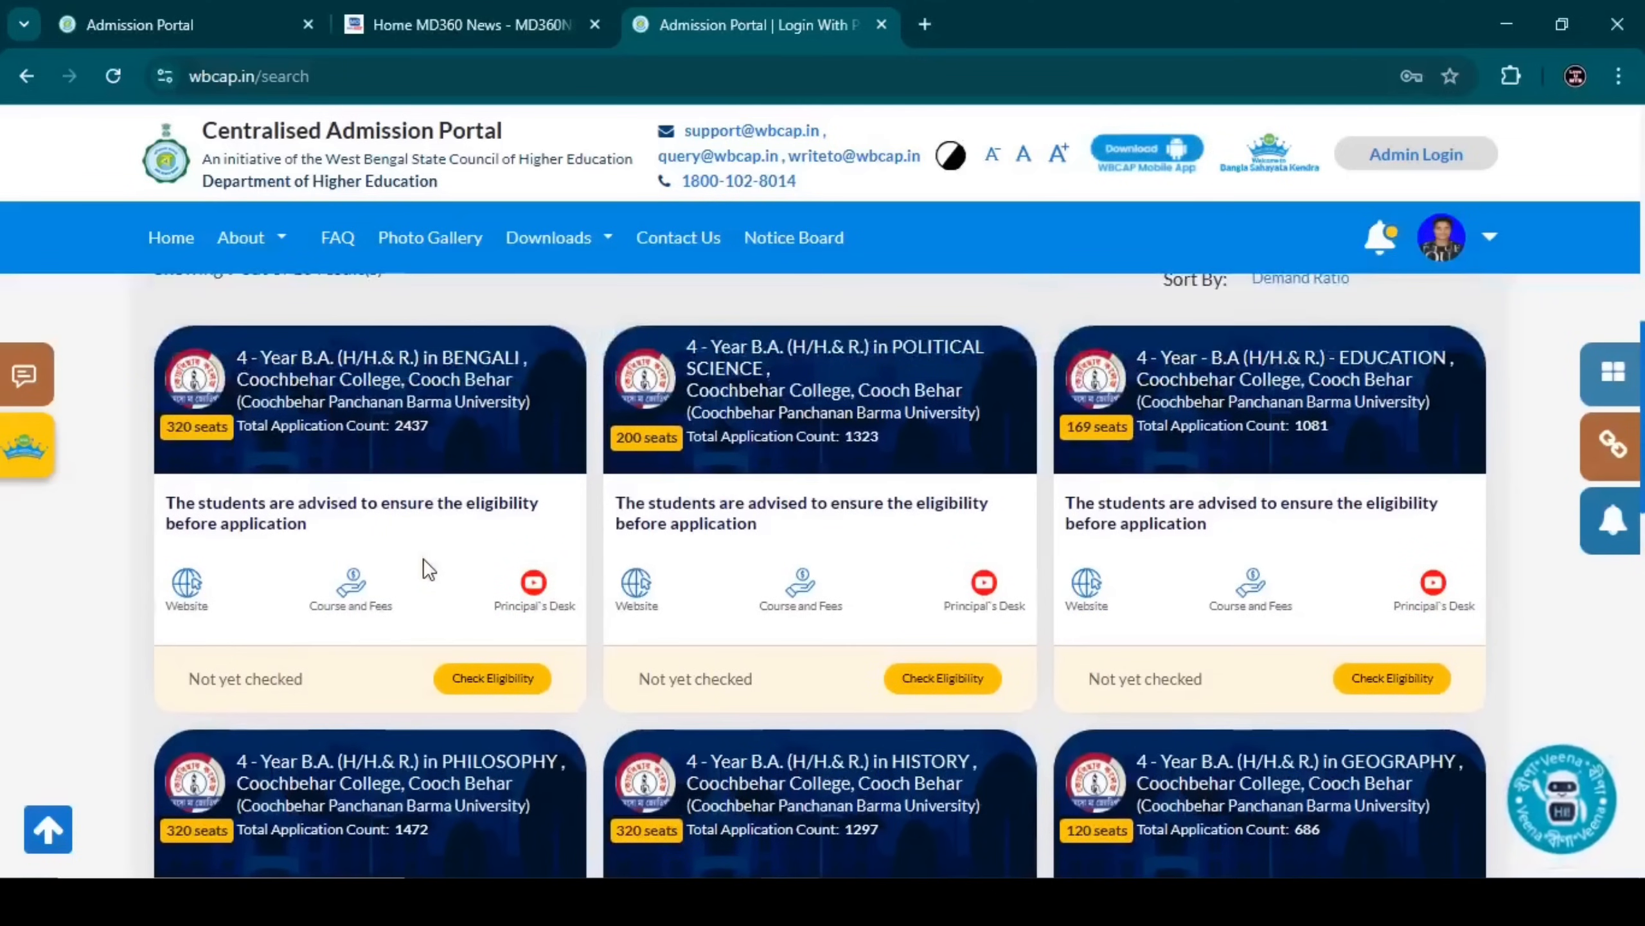
scroll(820, 576, down, 1)
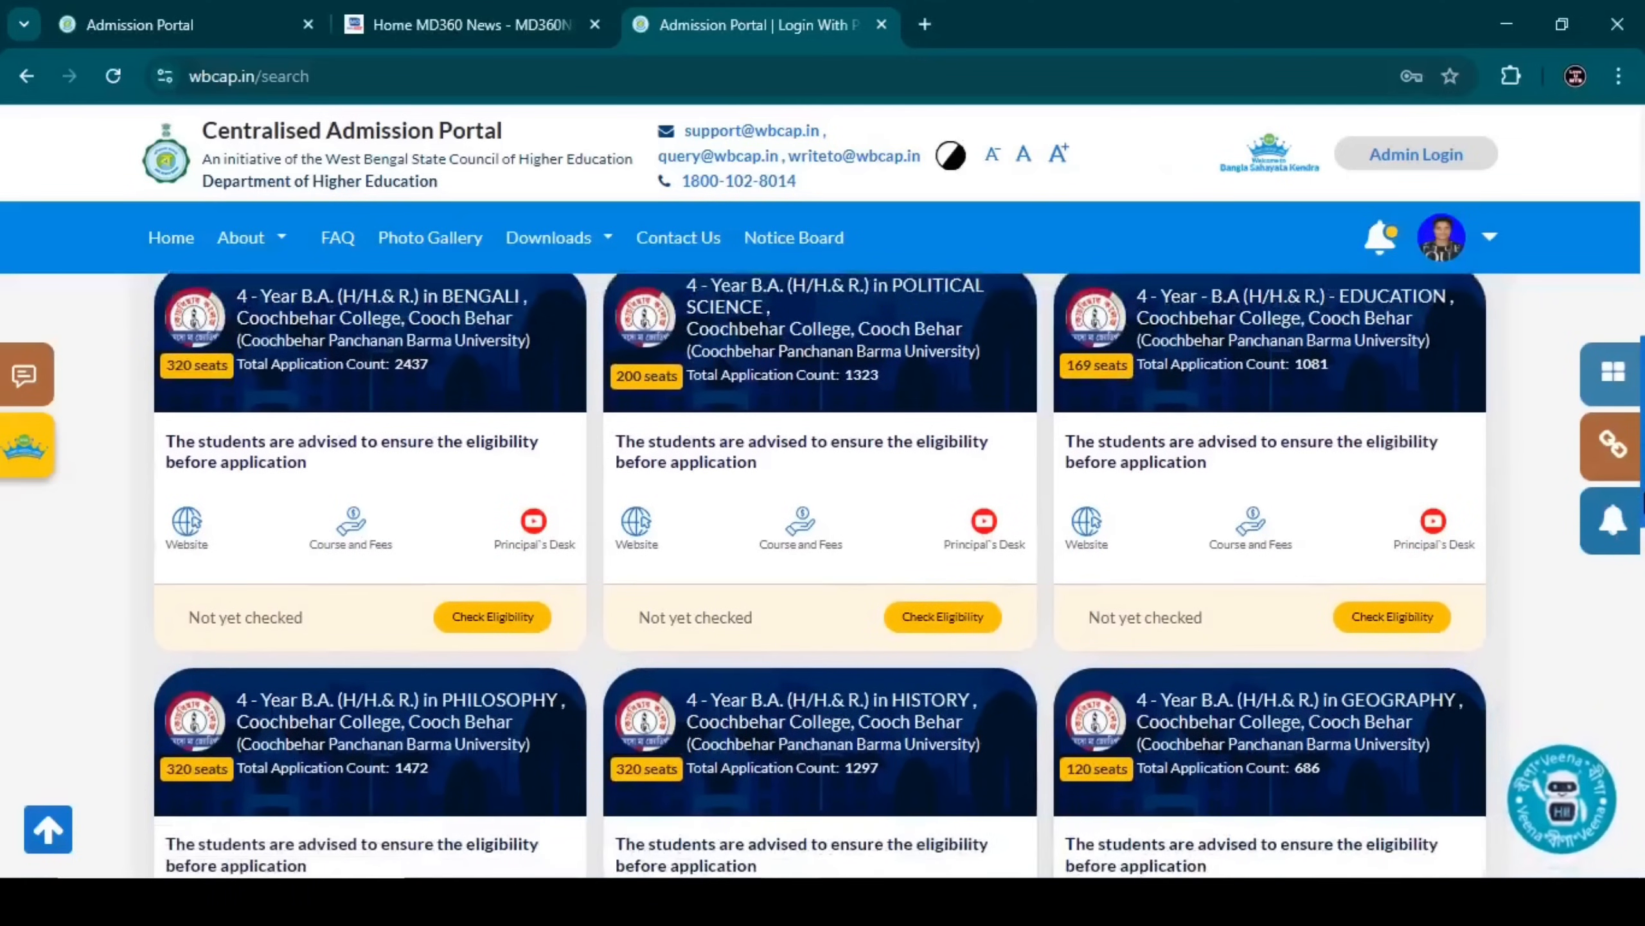
scroll(1095, 632, up, 1)
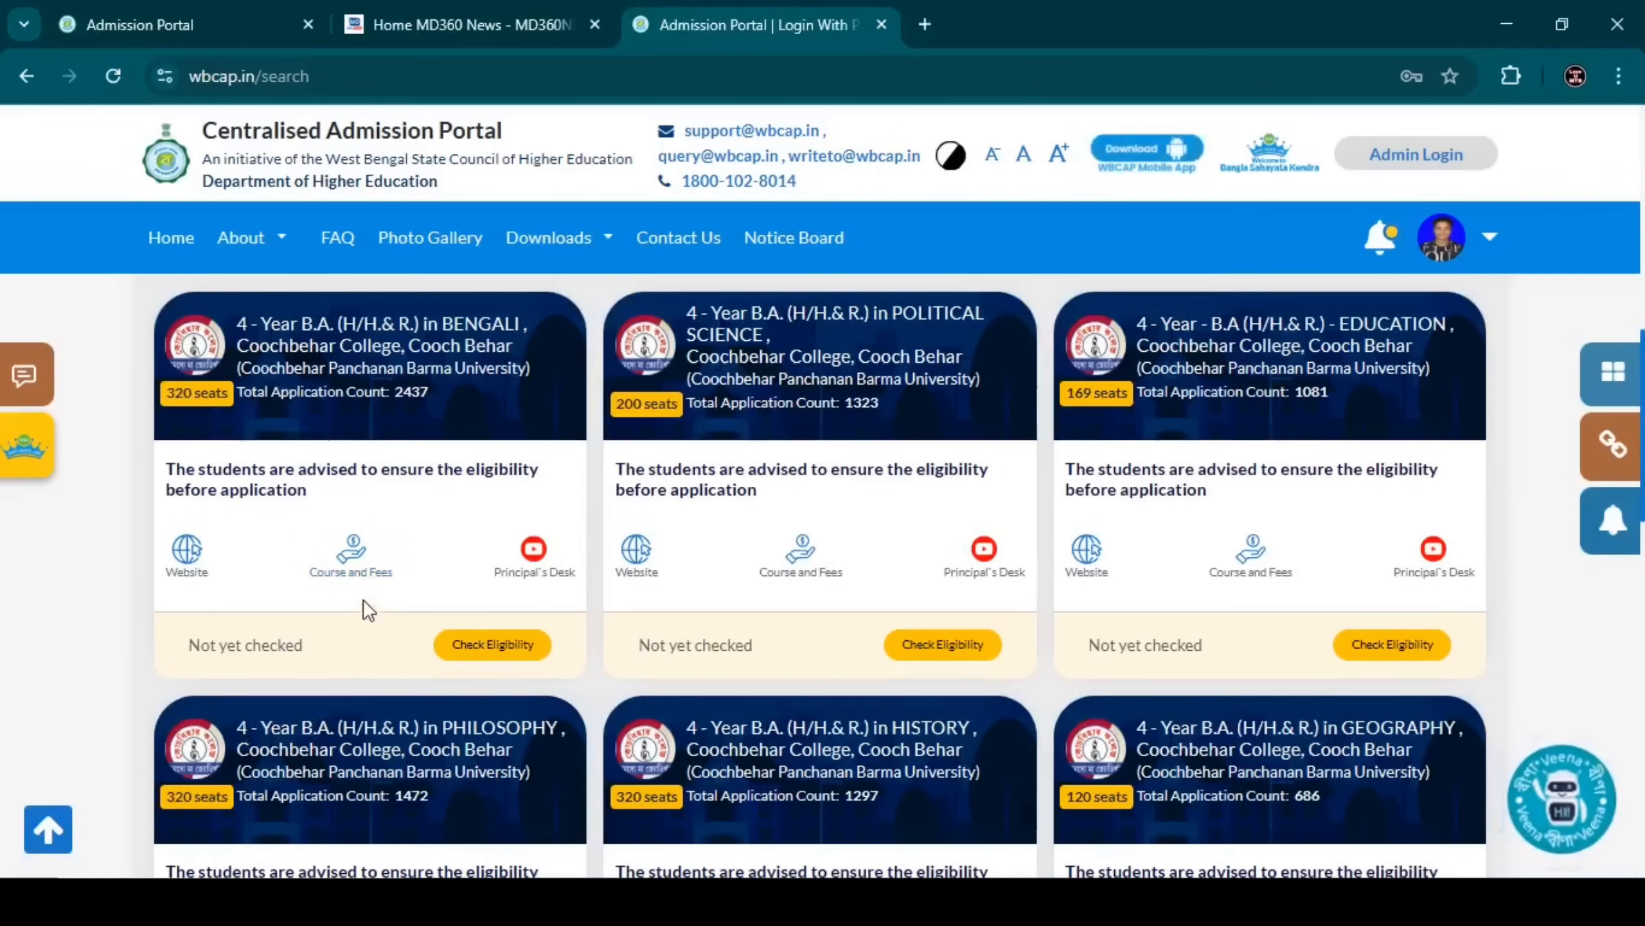
- Check B.A. Bengali eligibility and browse the combination pages for Philosophy minors
click(480, 653)
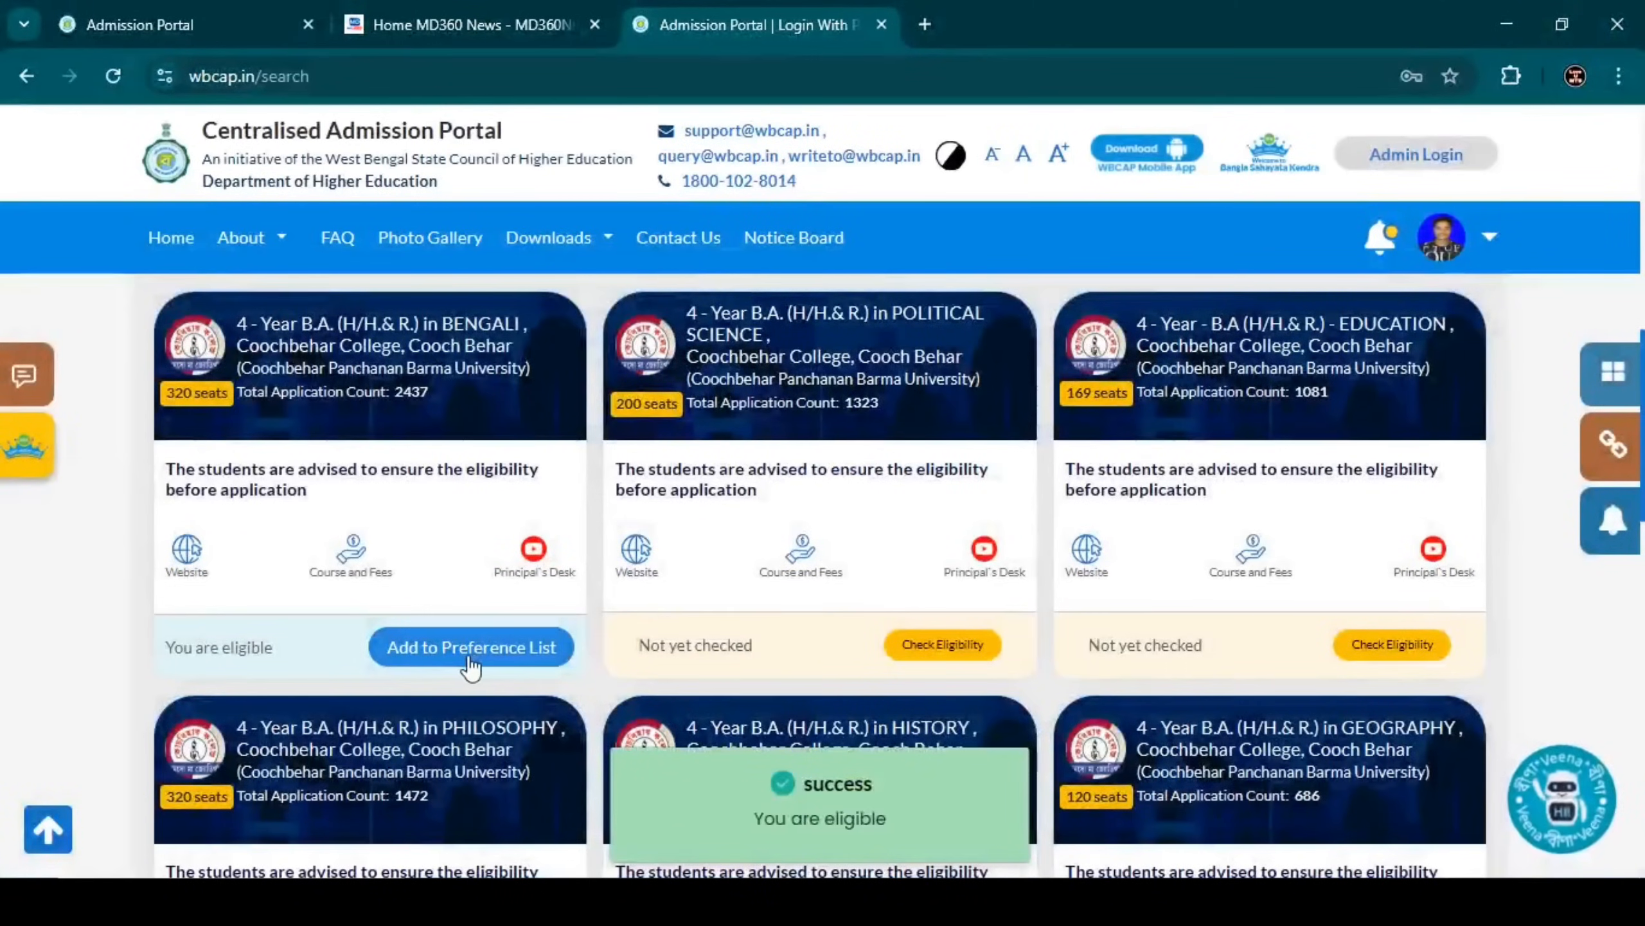
drag(273, 647, 136, 649)
click(136, 650)
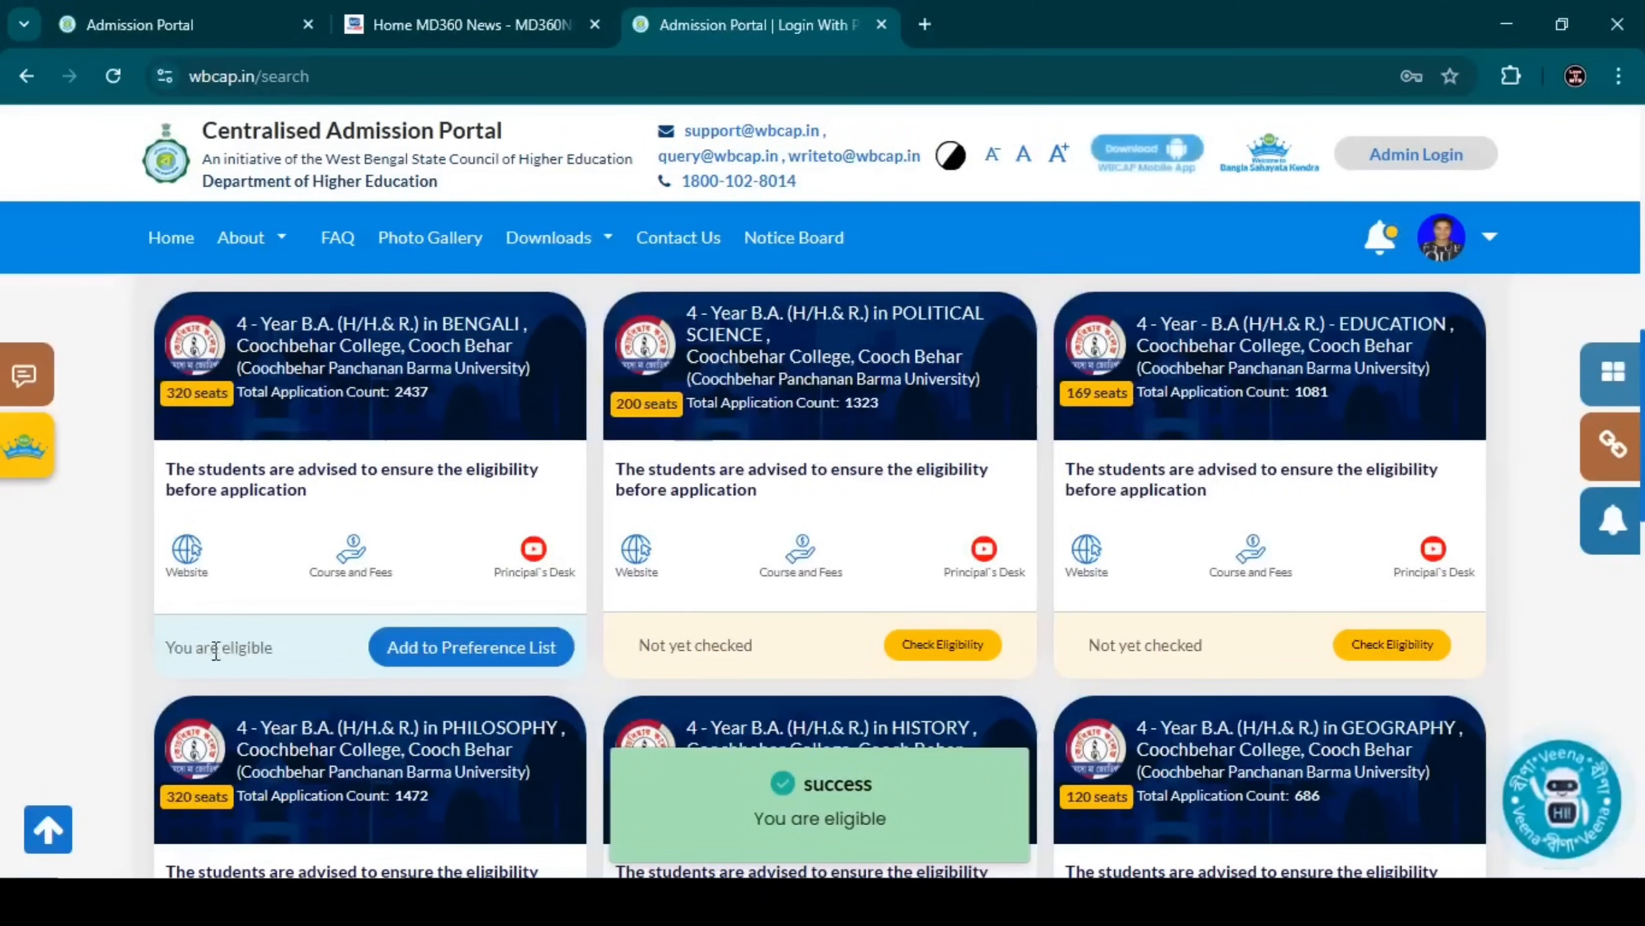
click(478, 653)
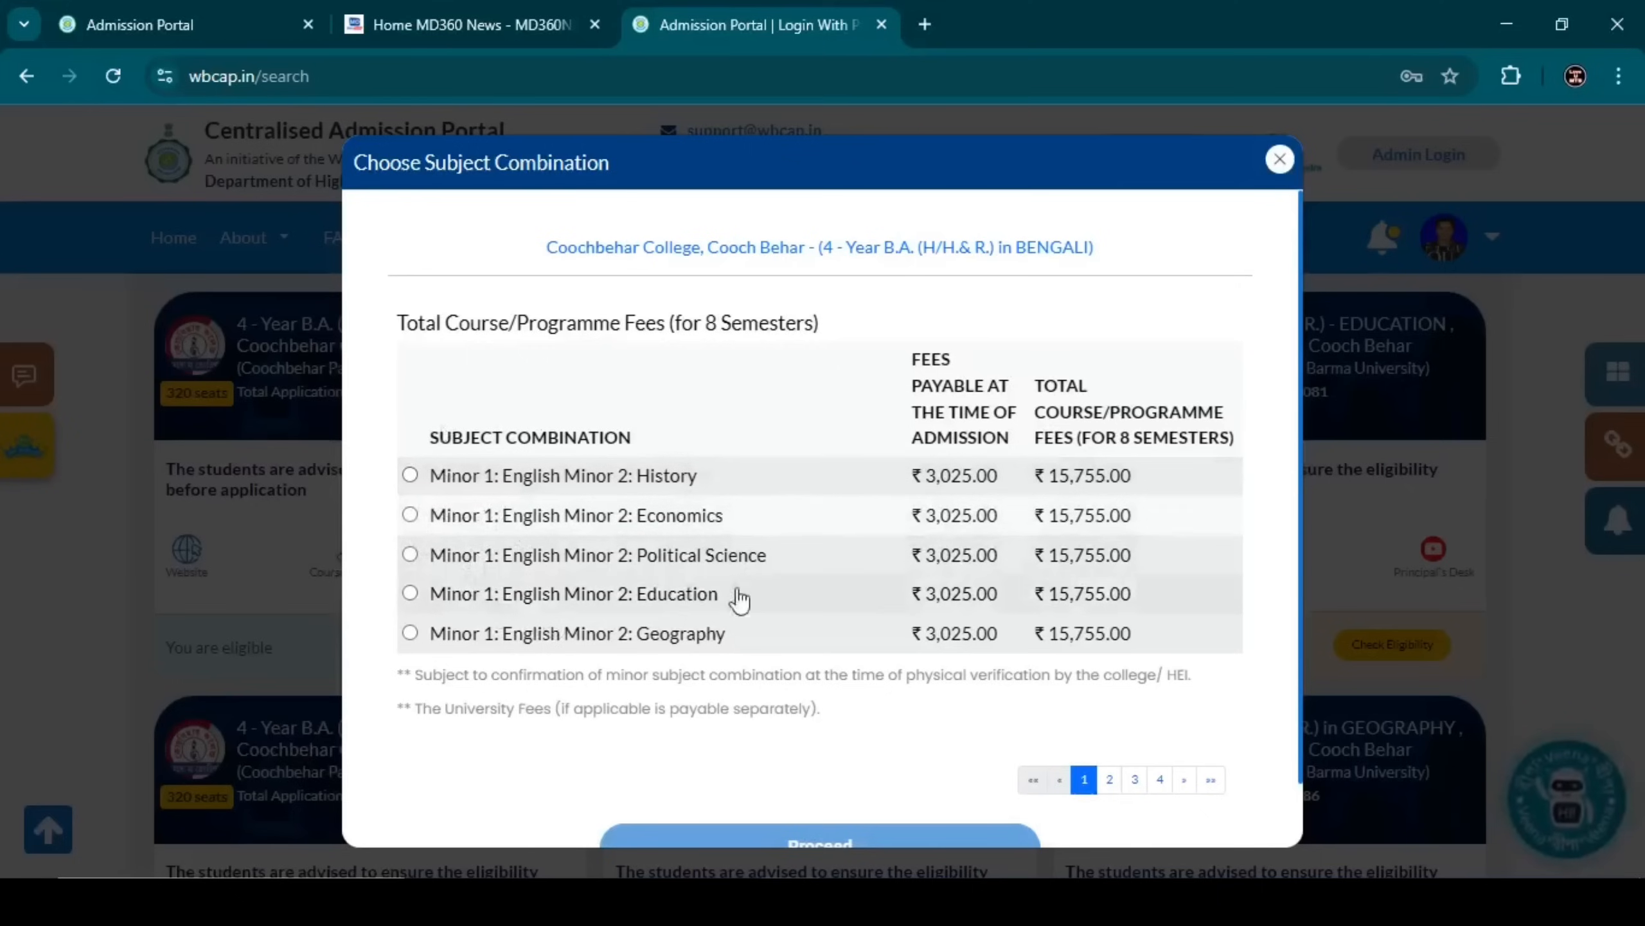
click(1114, 781)
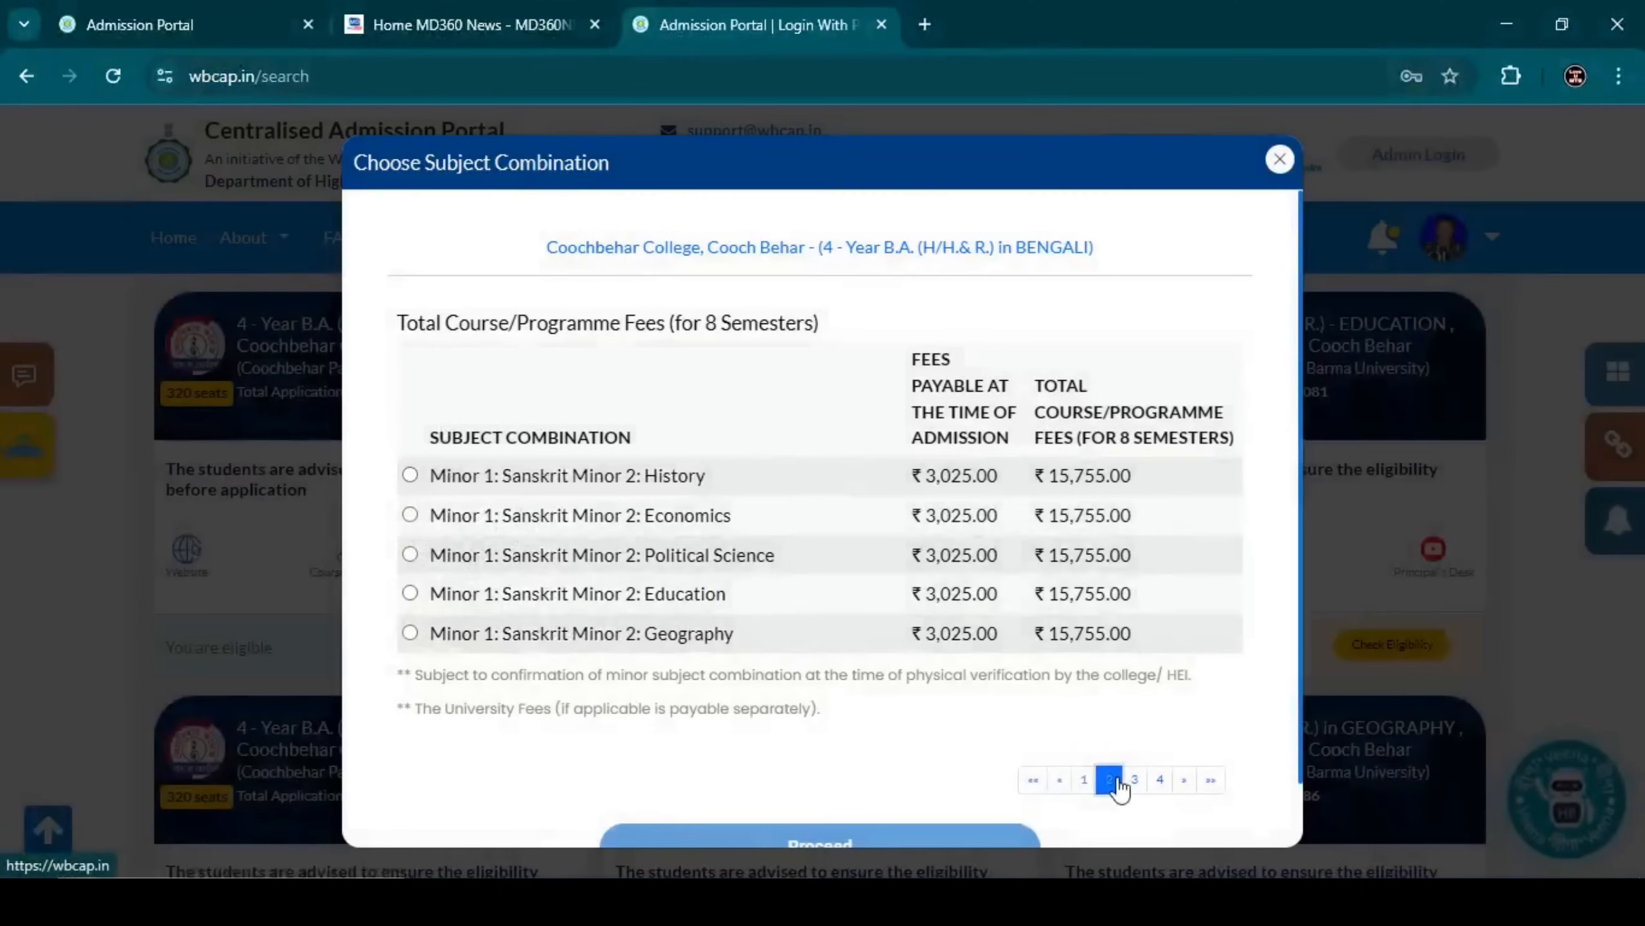
click(1134, 780)
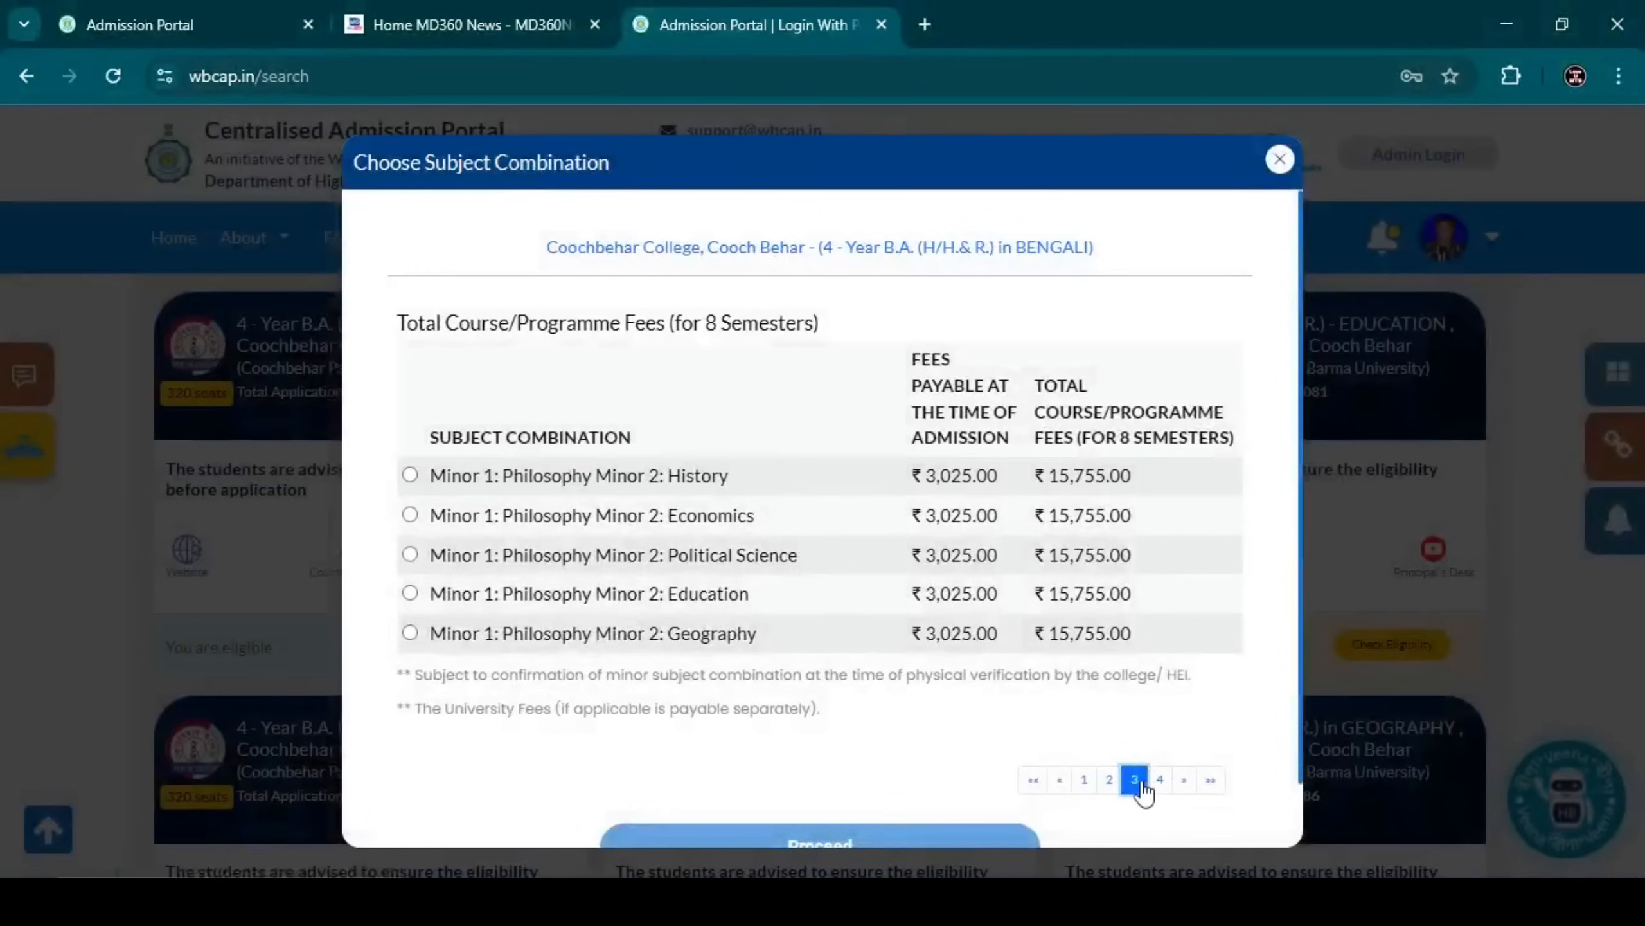
click(1160, 780)
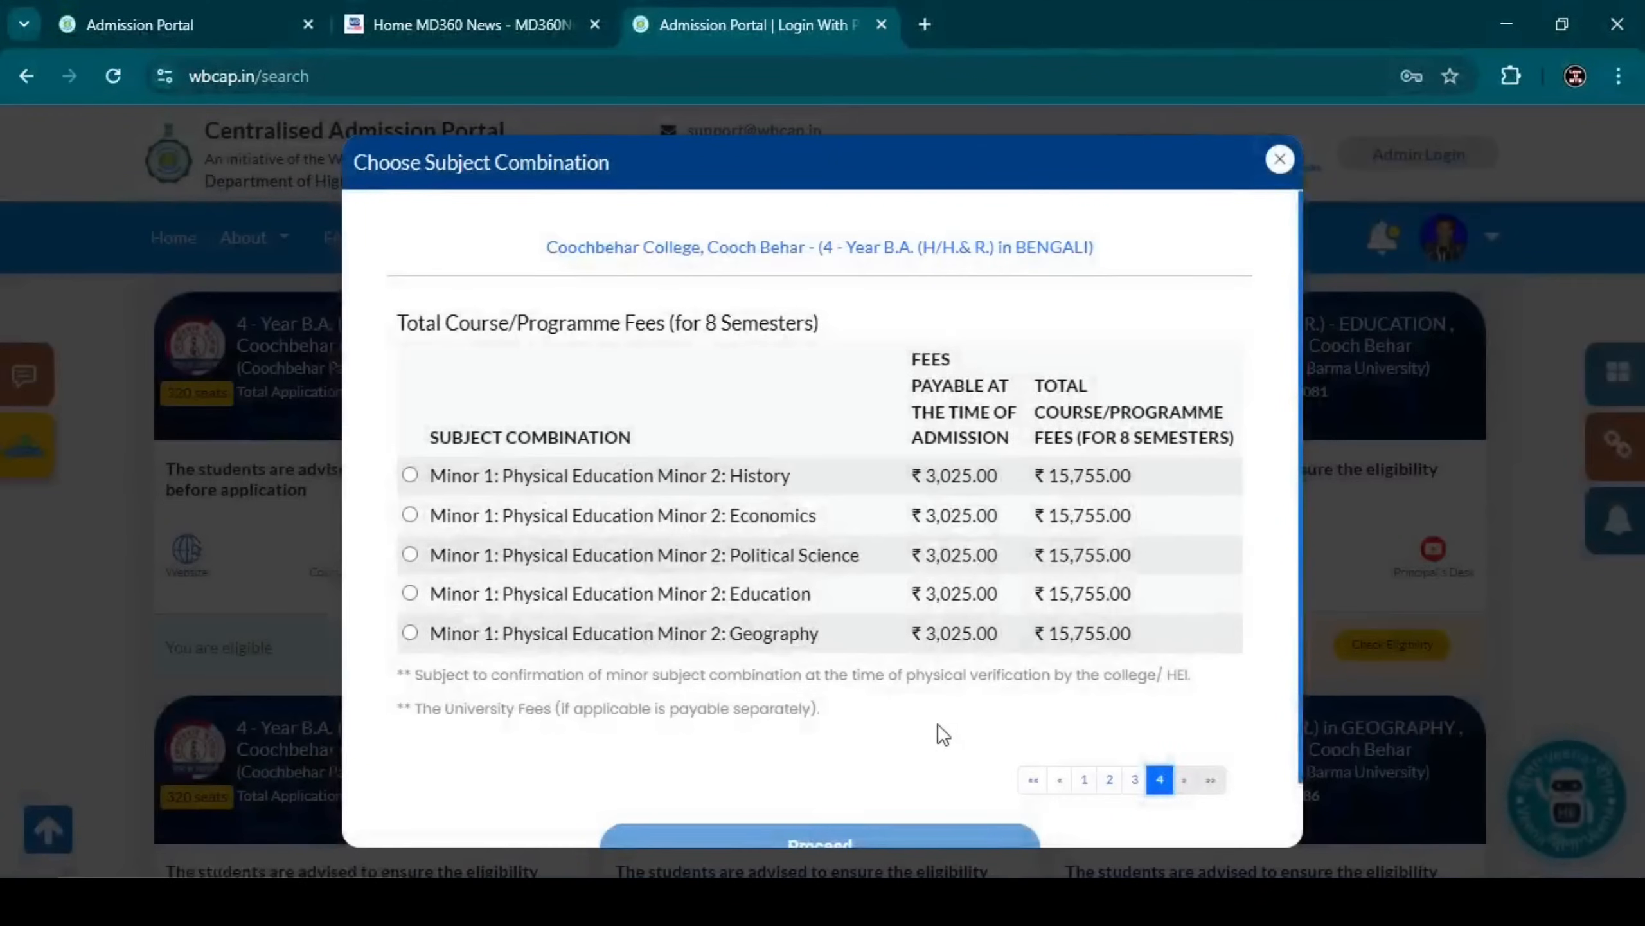
click(1135, 780)
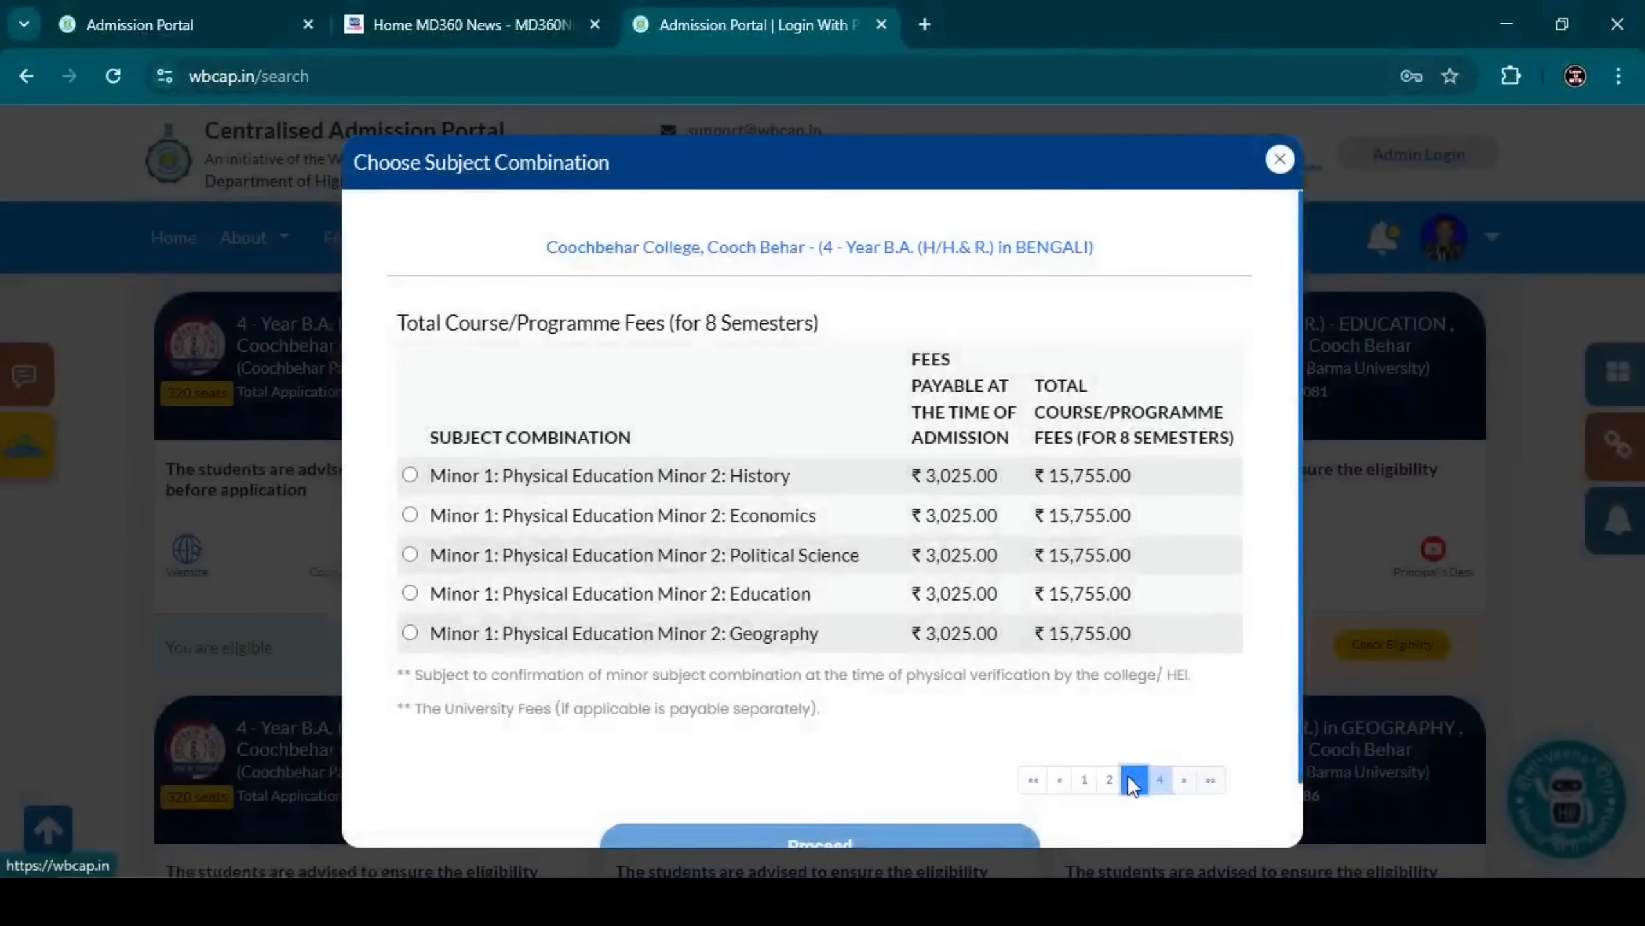
- Choose the Philosophy and Education minors and add the course as preference 1
click(411, 593)
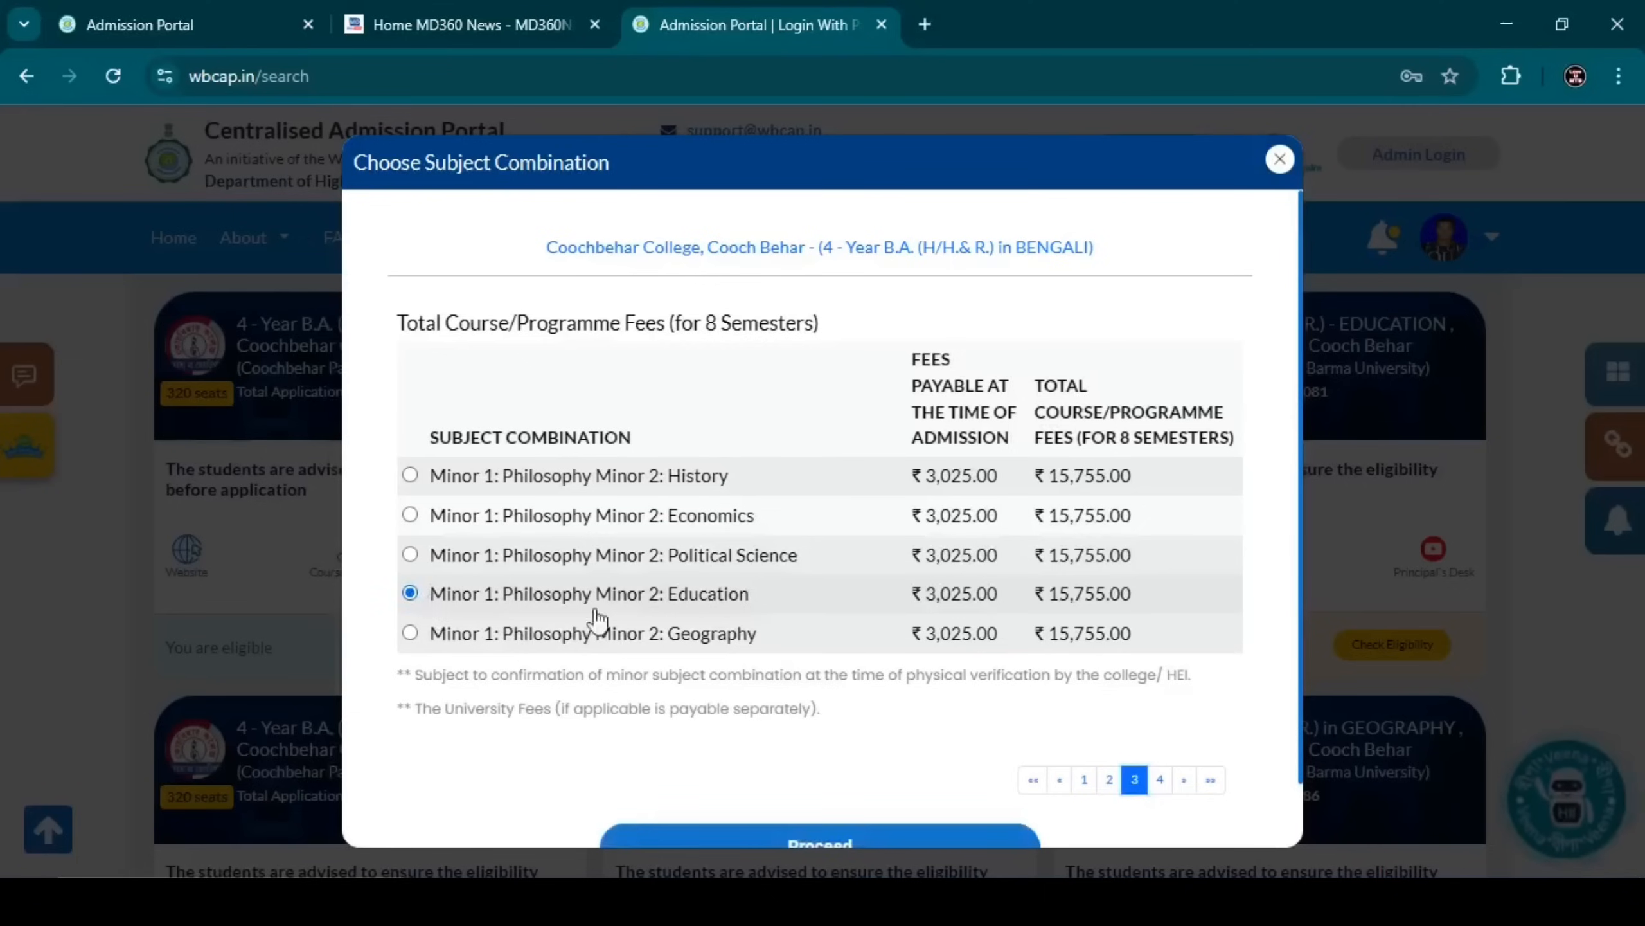
scroll(745, 590, down, 1)
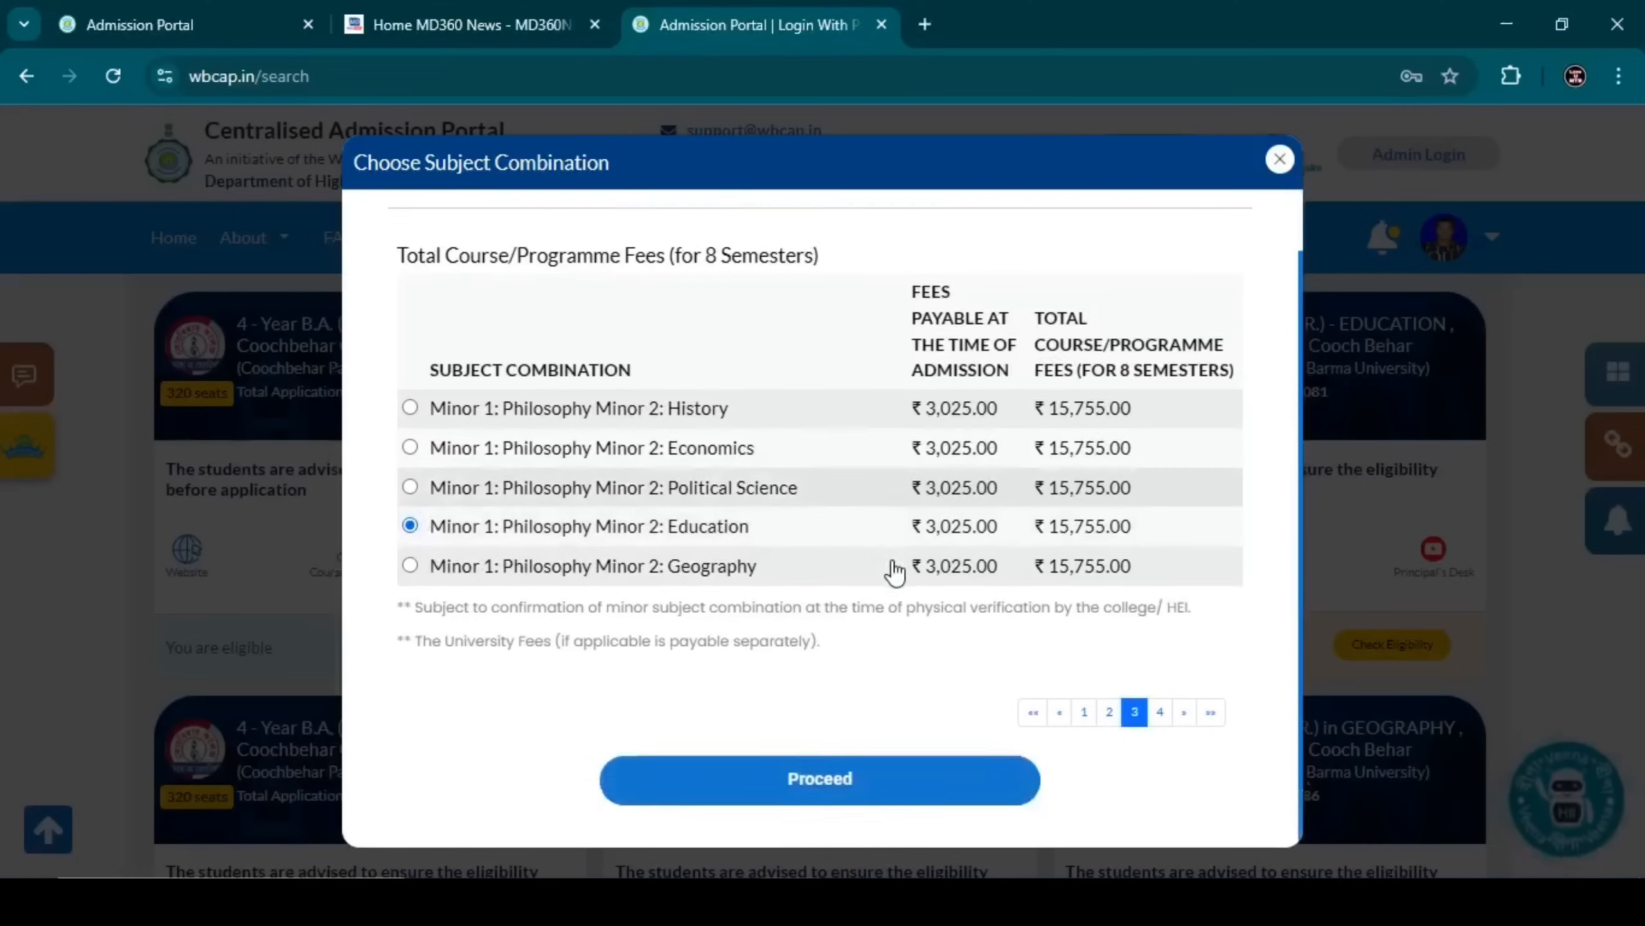
click(758, 785)
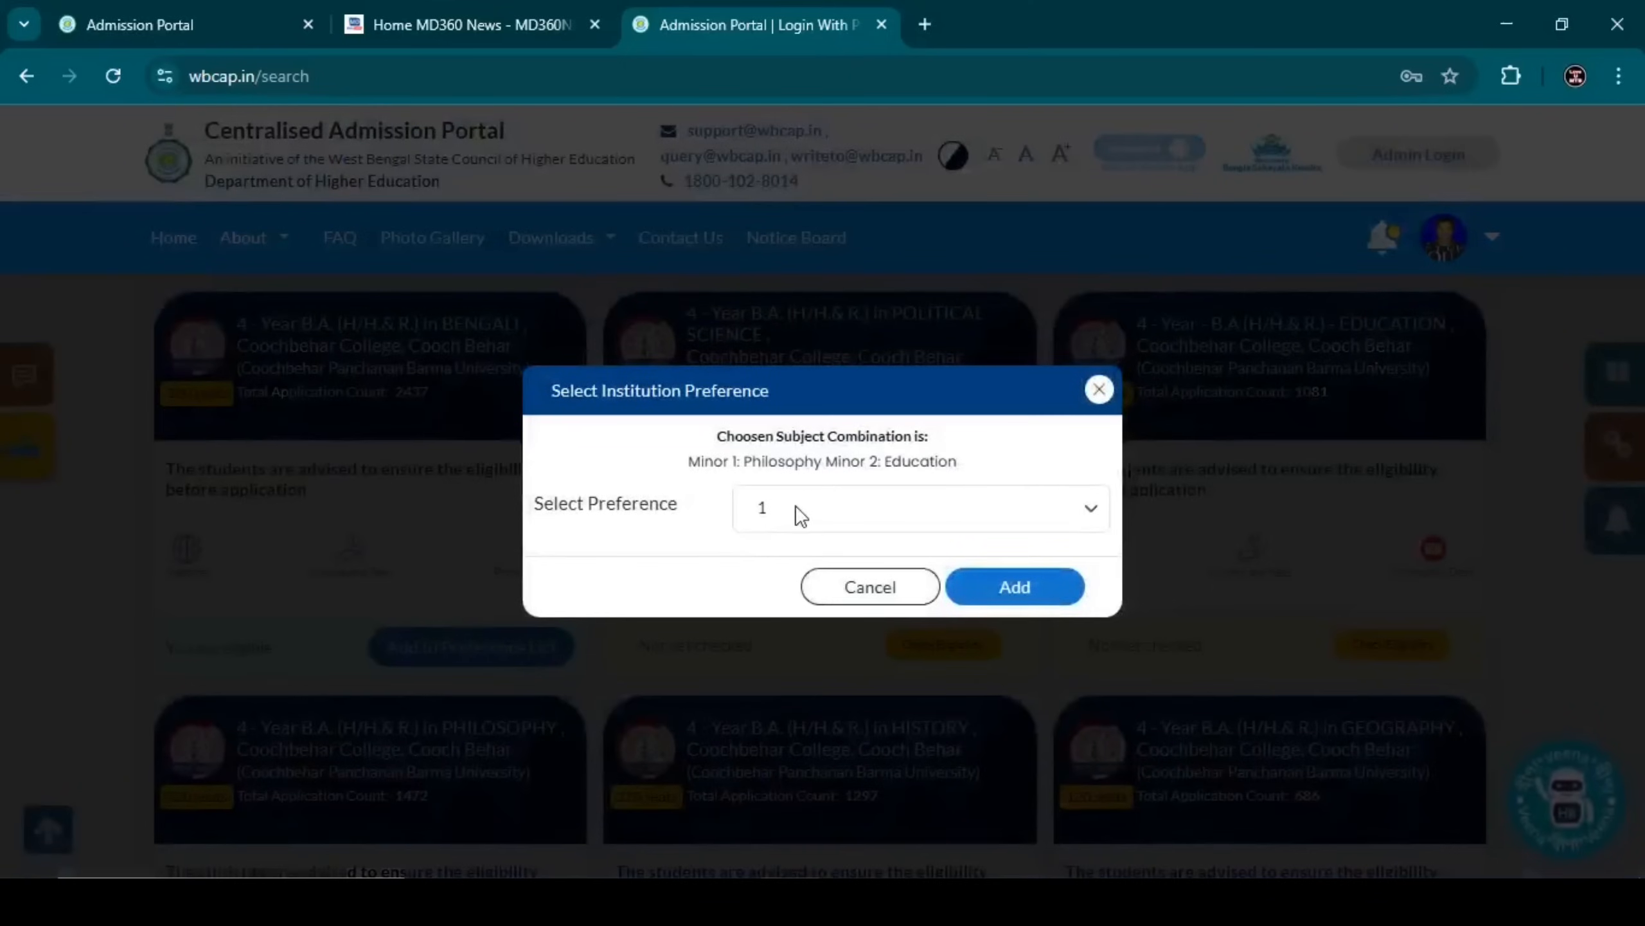
click(801, 513)
click(803, 548)
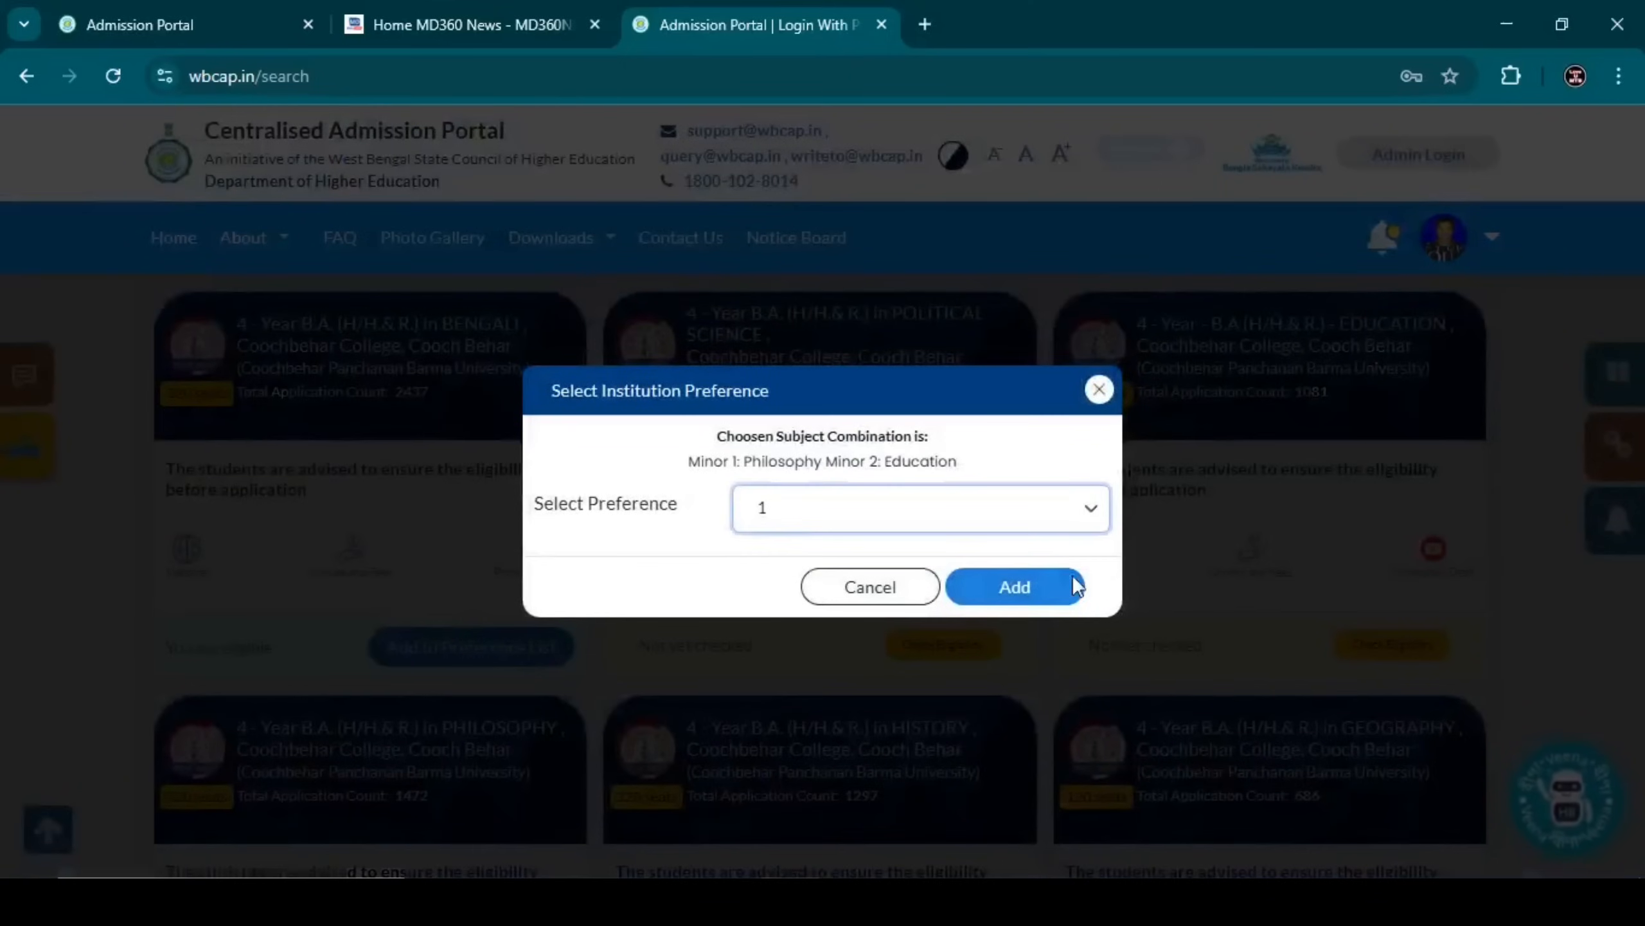
click(1017, 585)
- Back in the search results, browse the Education course's subject combinations to the second page
click(674, 625)
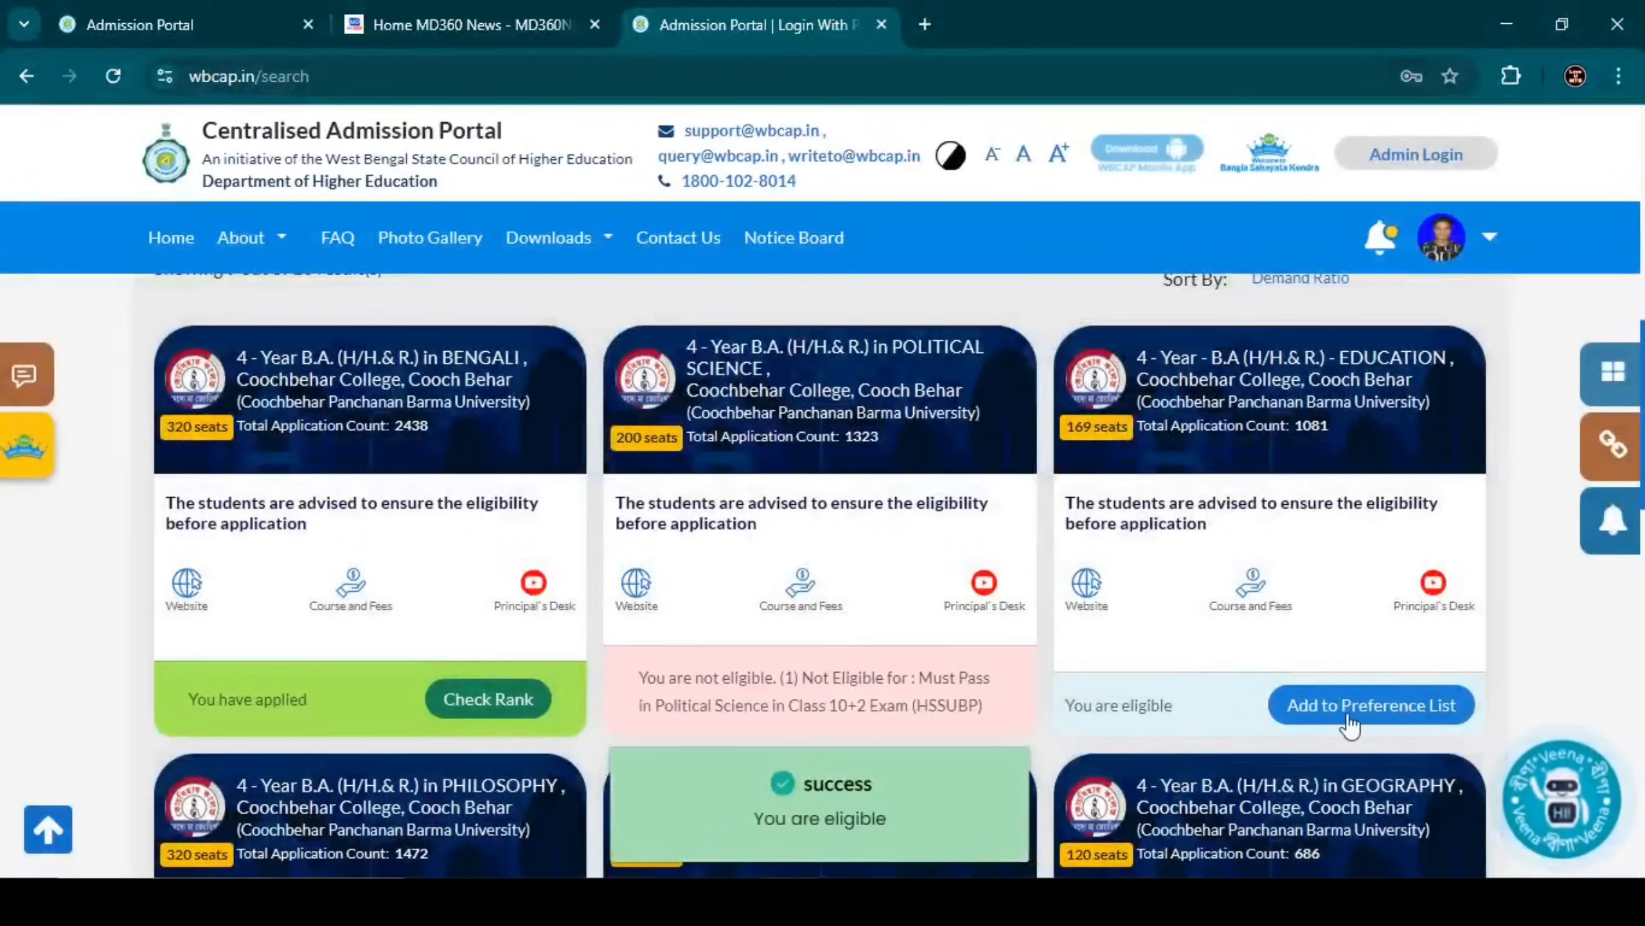
click(1332, 702)
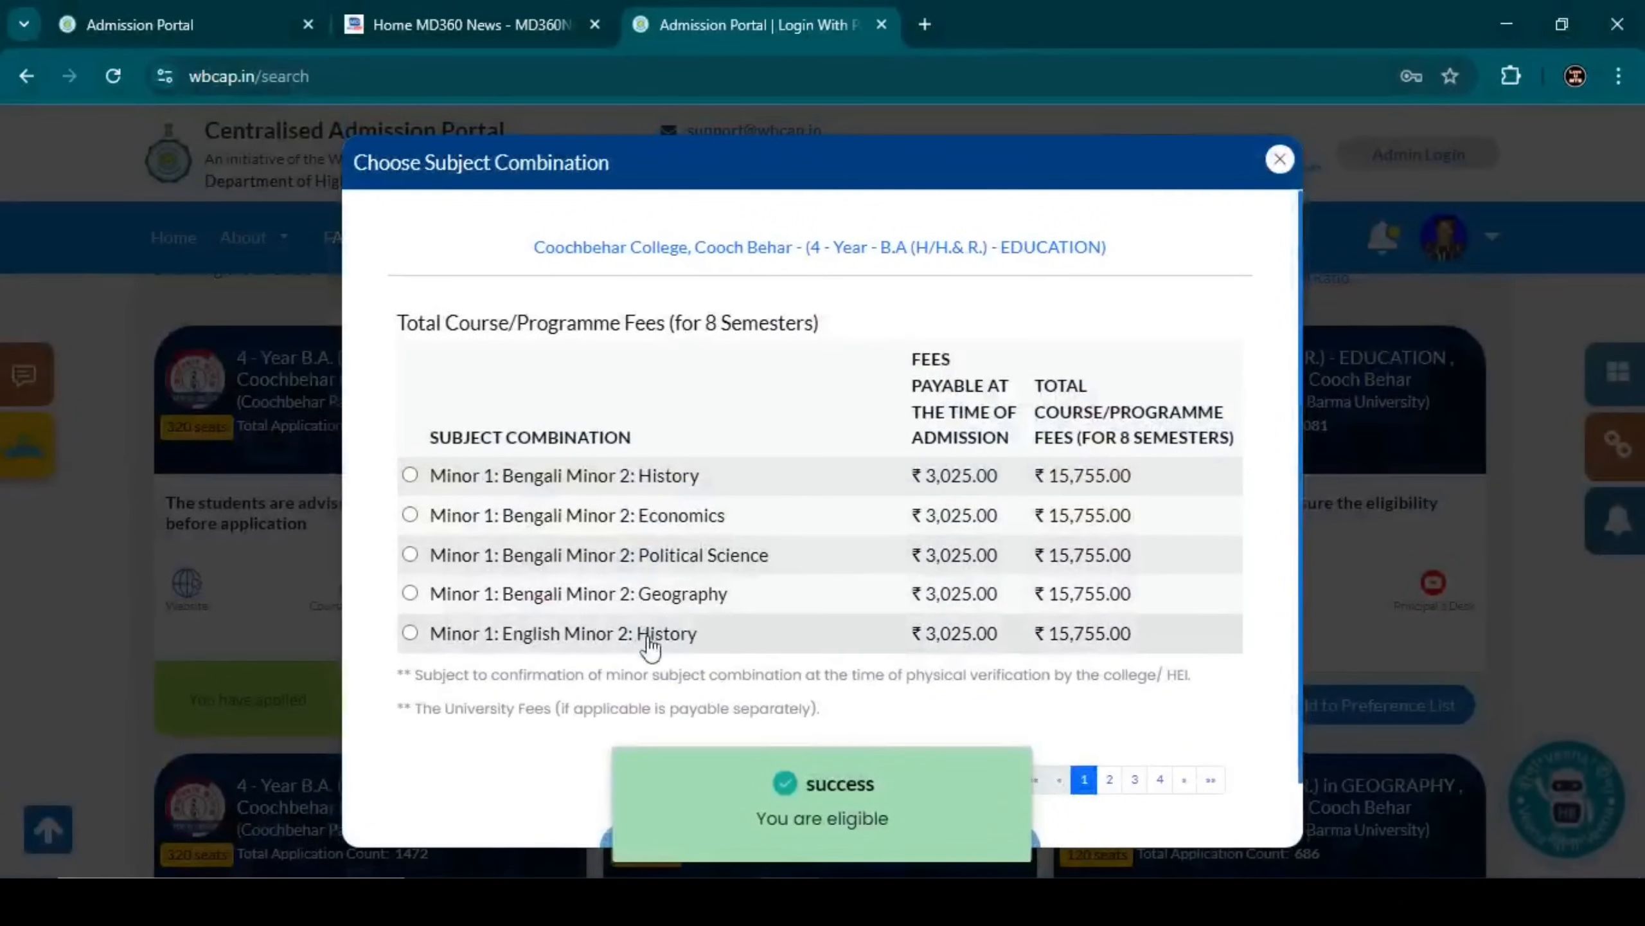
click(1110, 779)
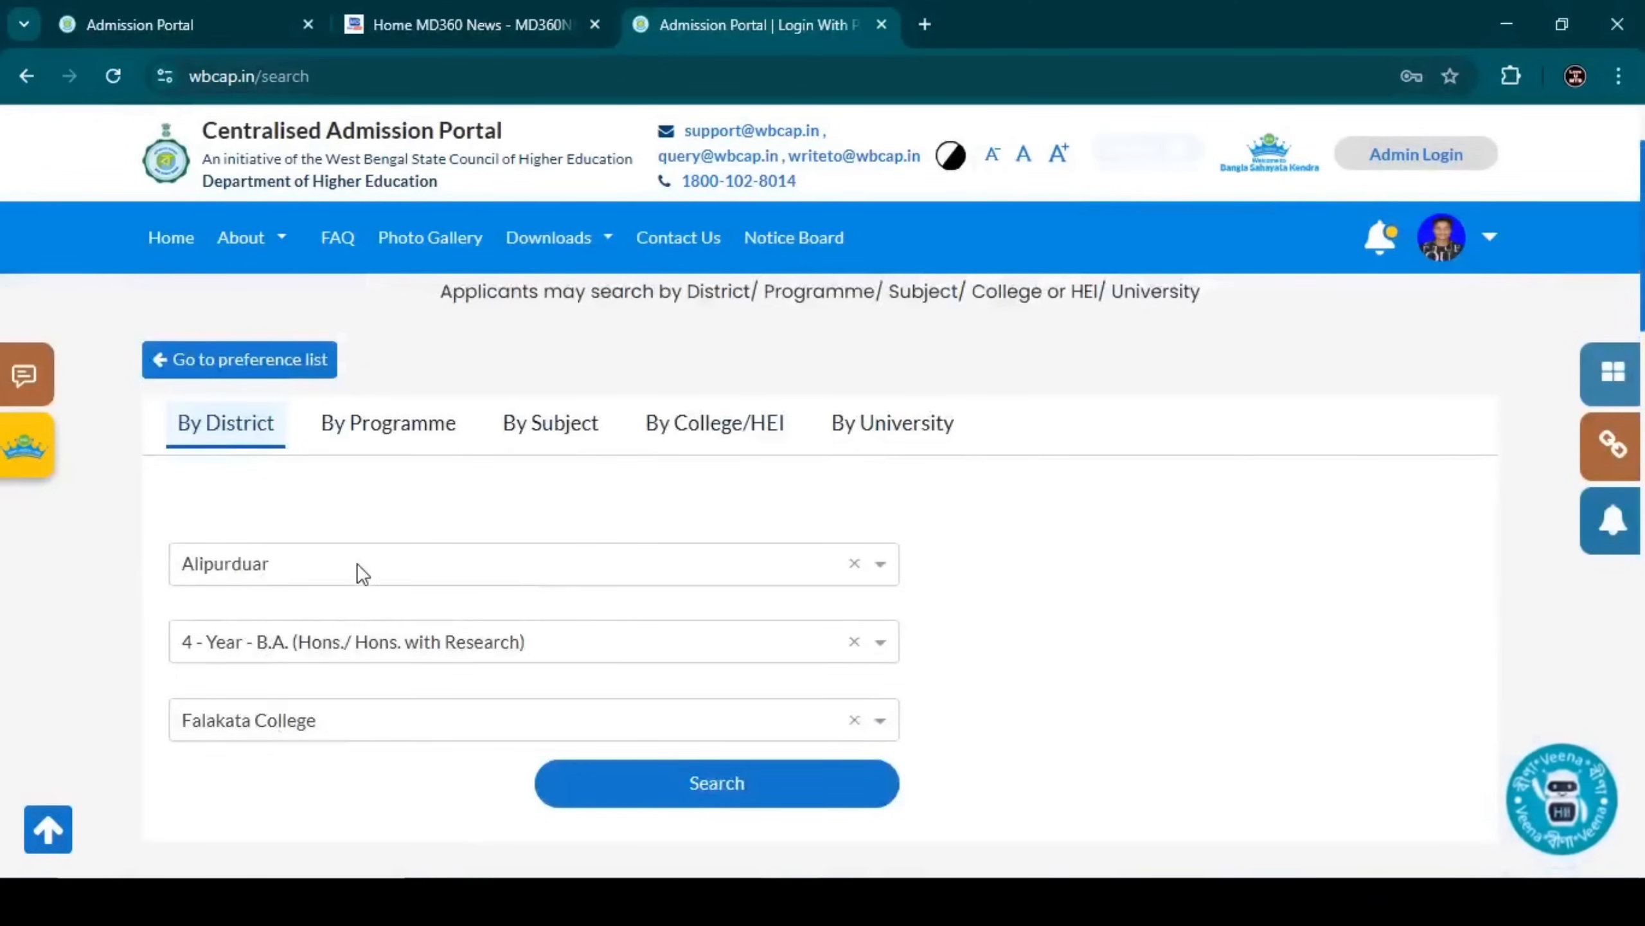
- Search Kolkata district for the 3-Year B.A. Multidisciplinary course at Acharya Jagadish Chandra Bose College
click(283, 569)
scroll(298, 693, down, 2)
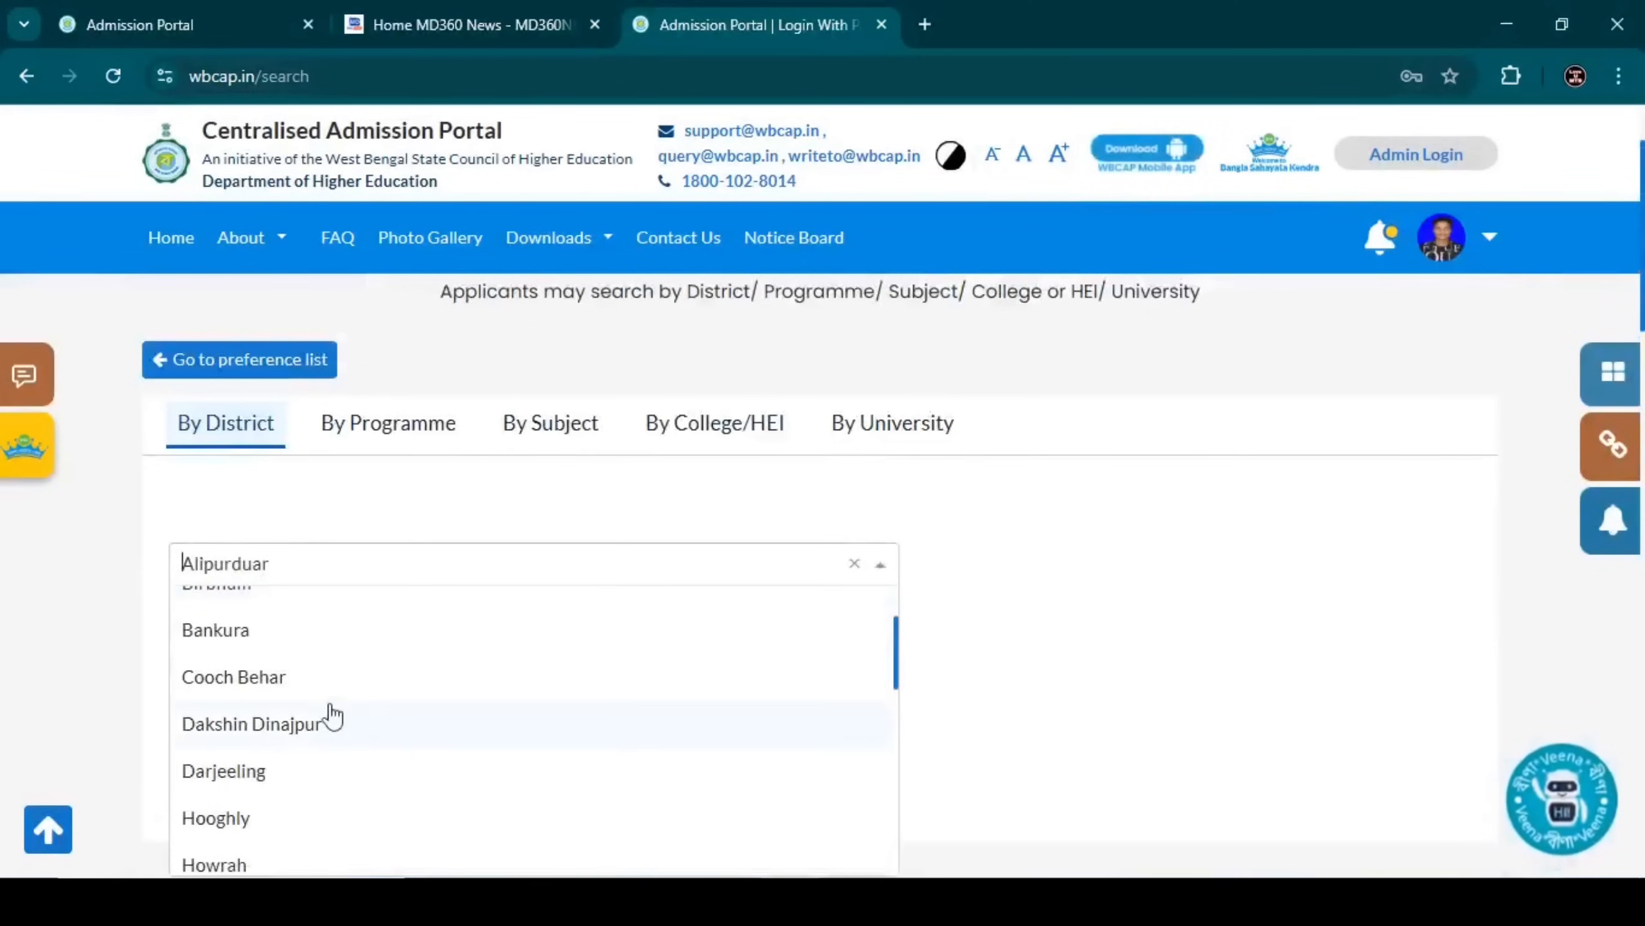
scroll(282, 791, down, 2)
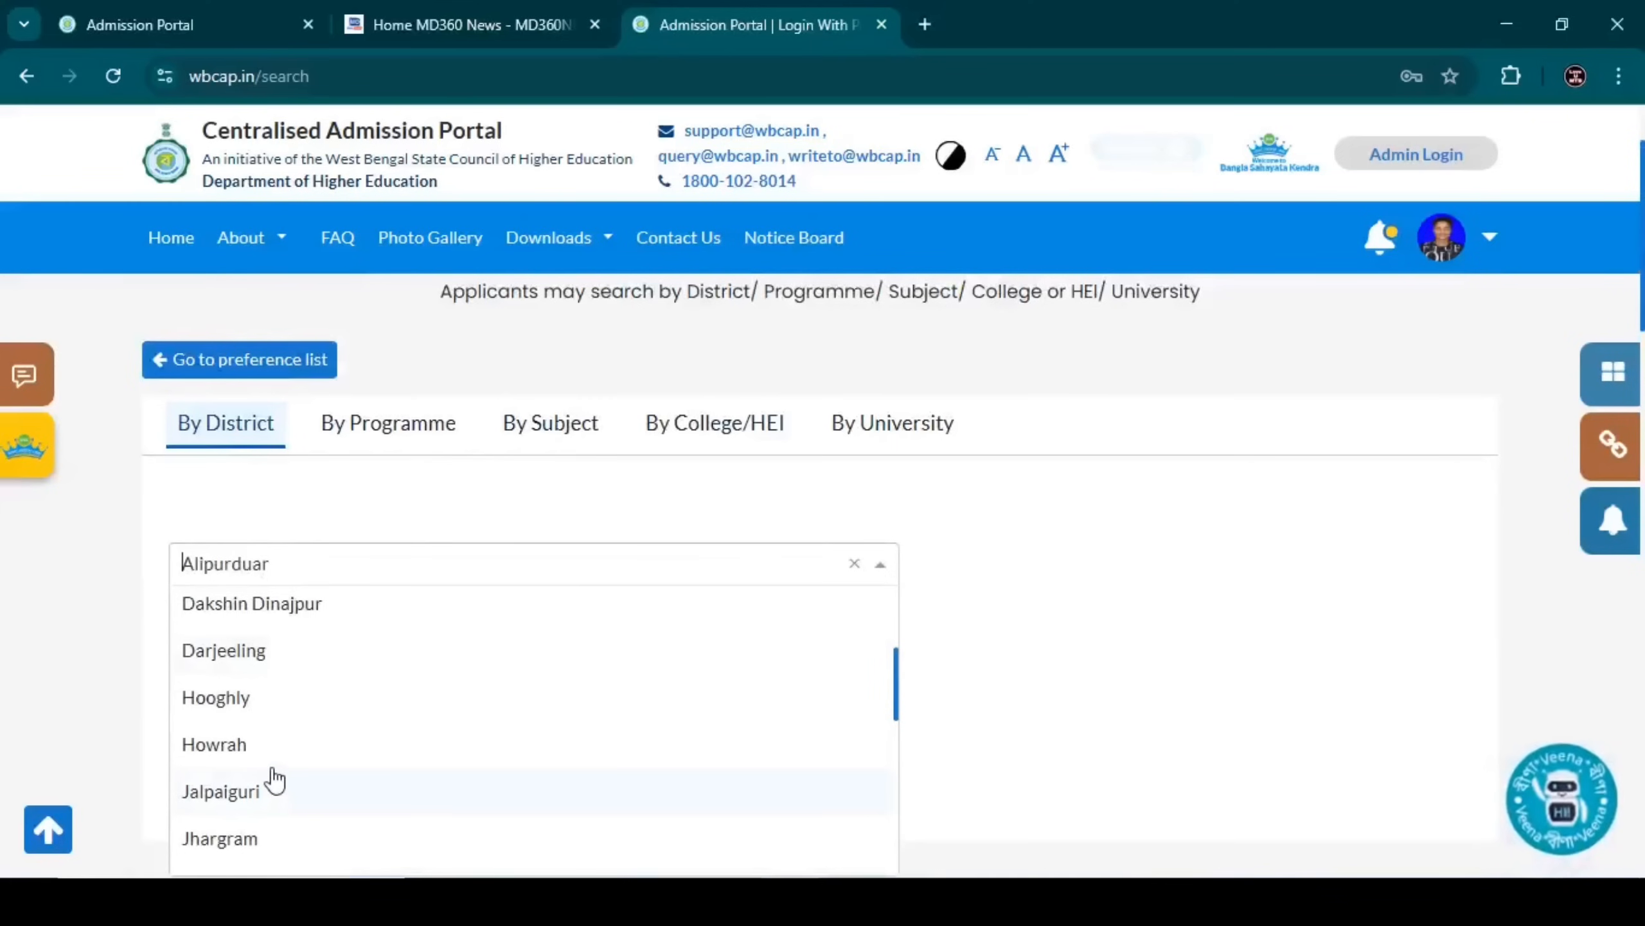
scroll(272, 787, down, 2)
click(262, 814)
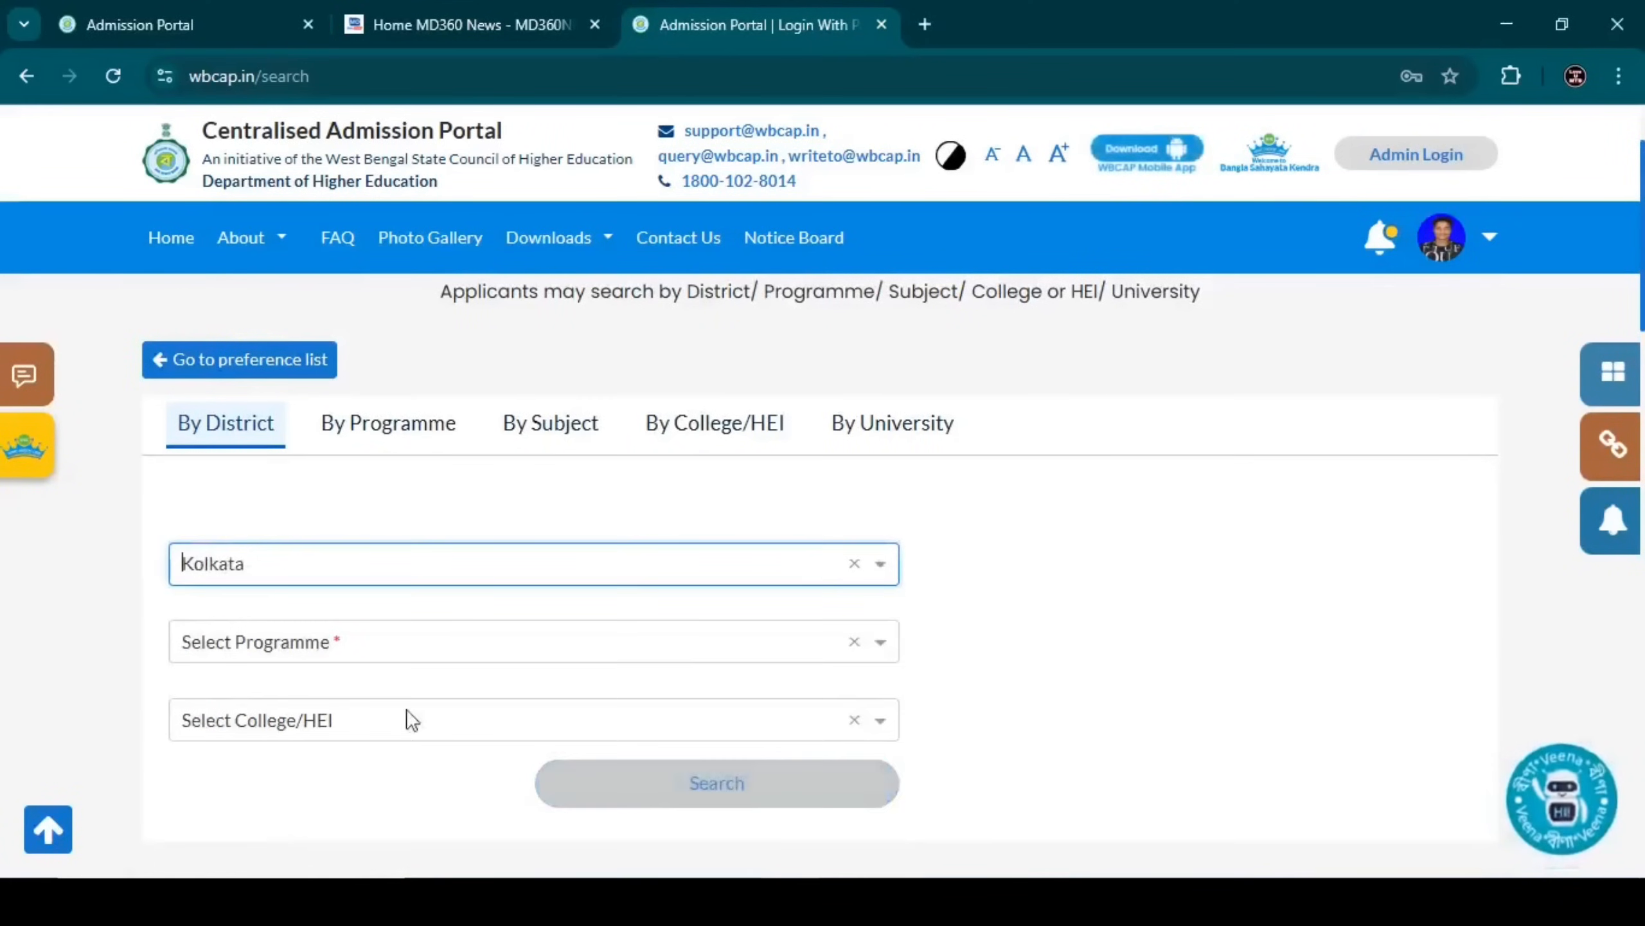
click(322, 648)
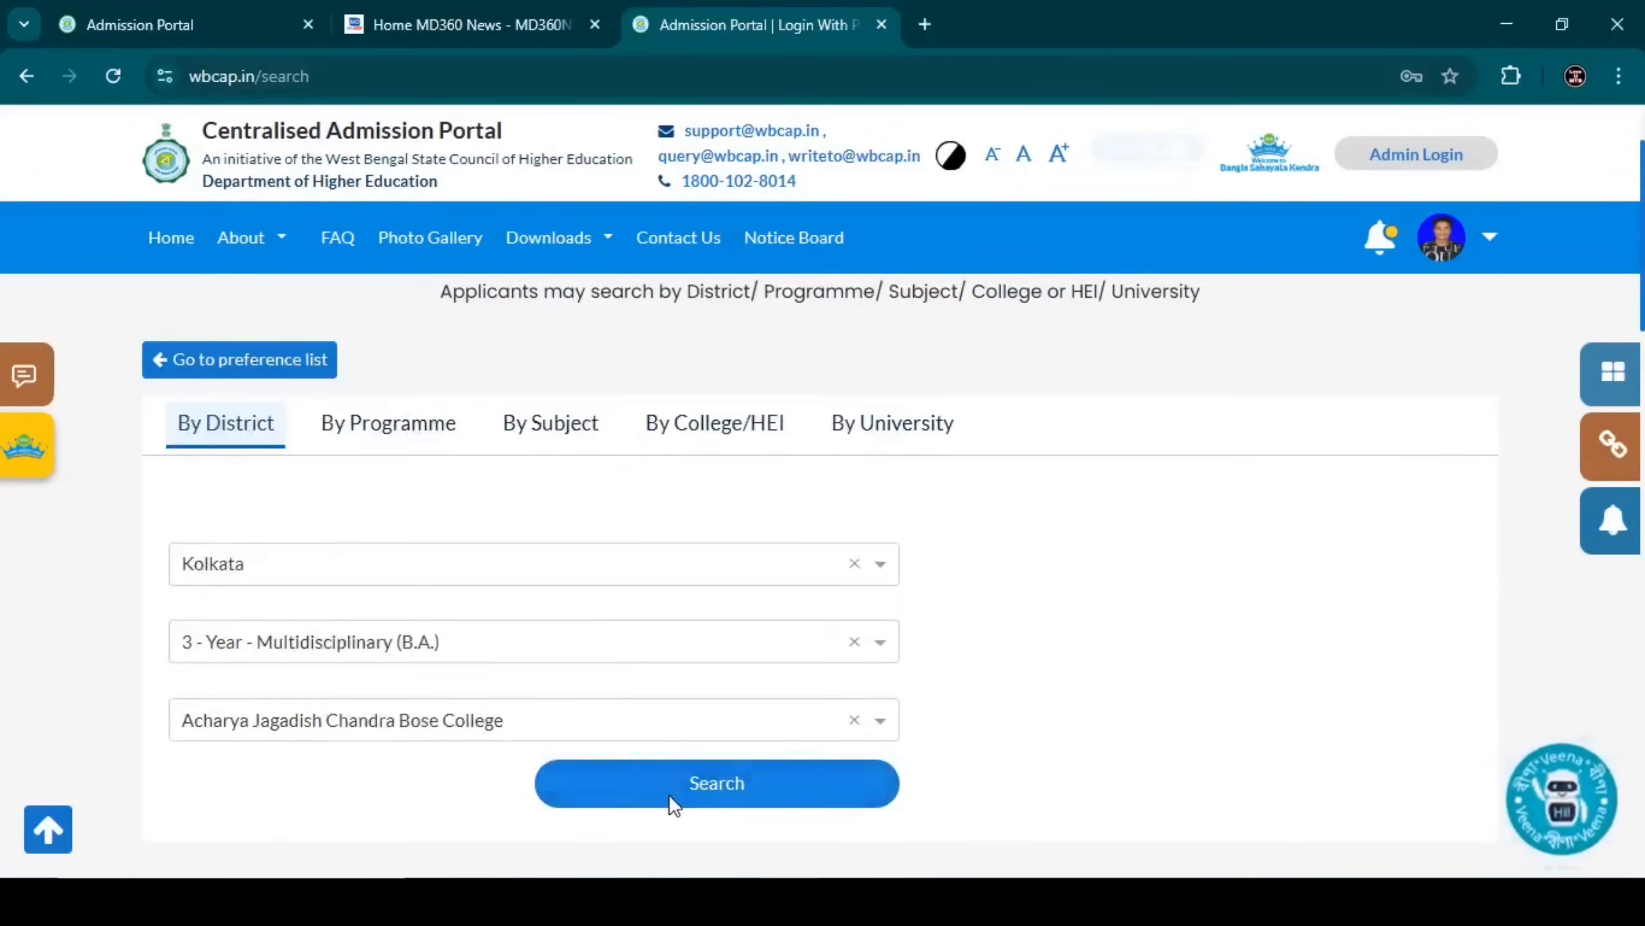
click(670, 794)
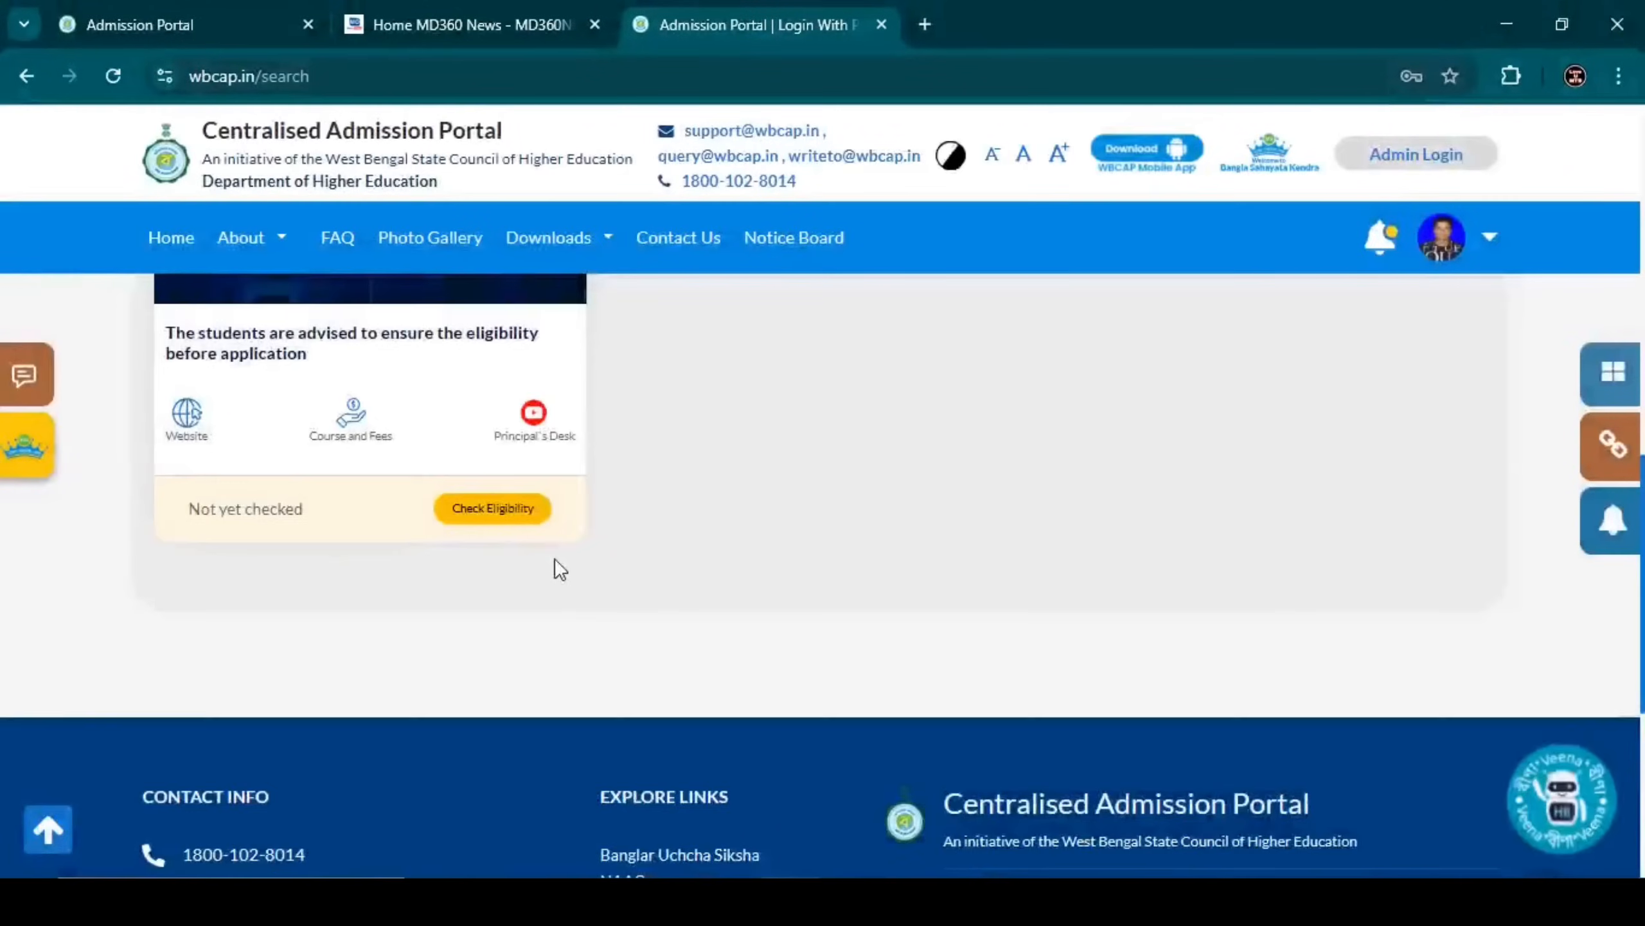
scroll(556, 557, up, 3)
scroll(565, 568, up, 1)
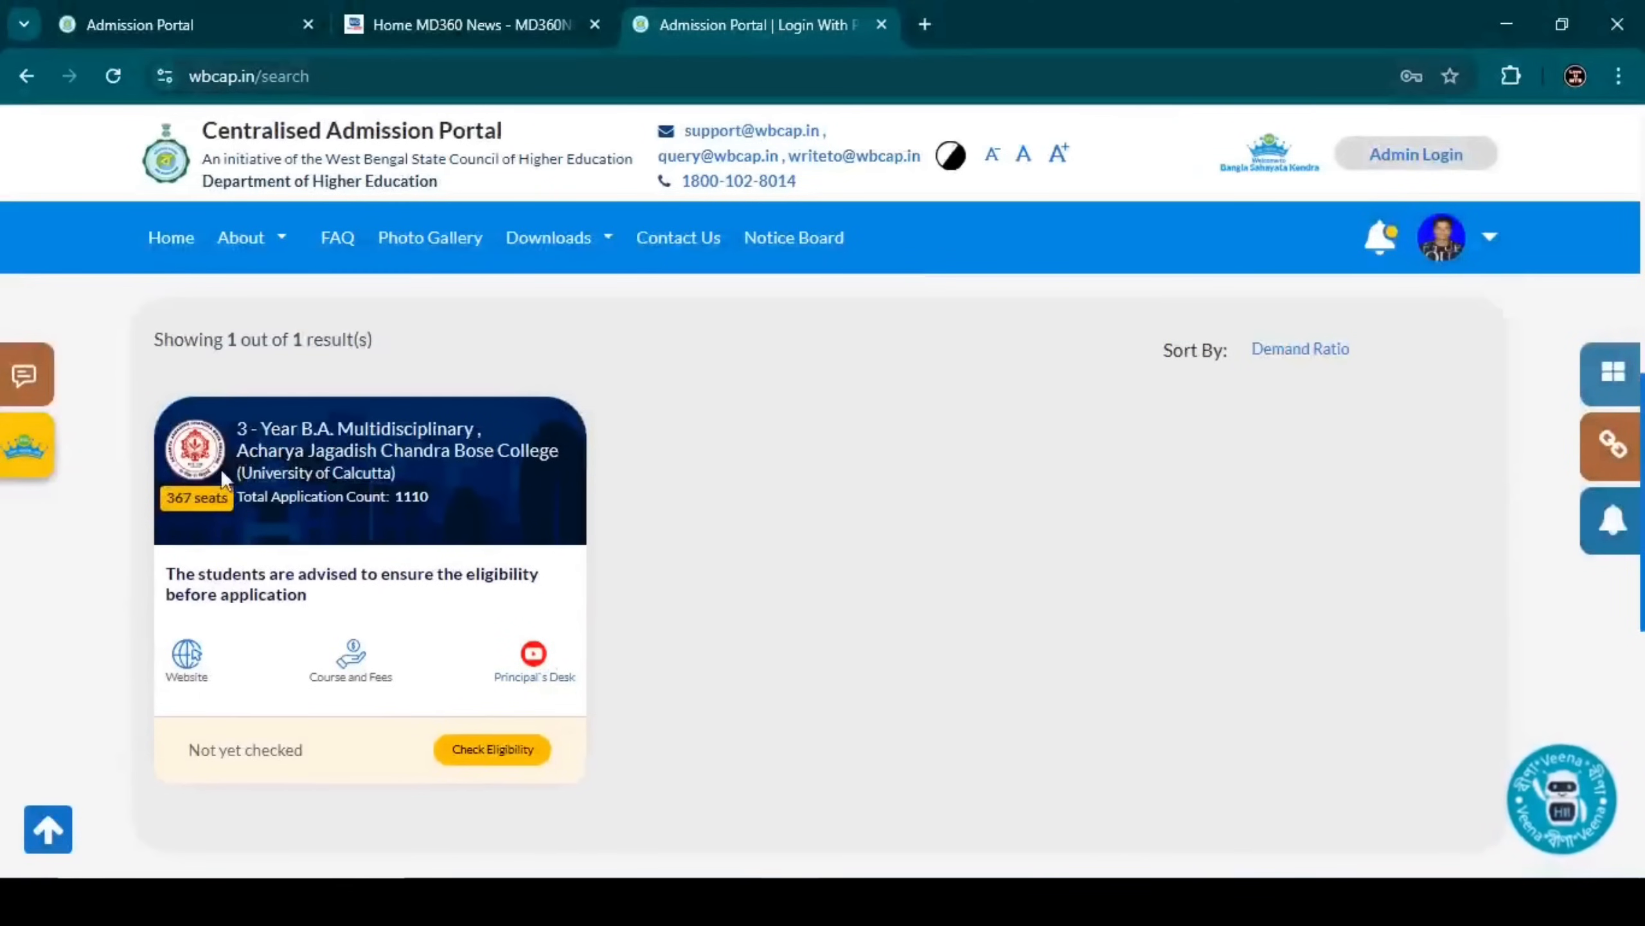
- Check eligibility for the Acharya Jagadish Chandra Bose College B.A. course and start adding it to preferences
drag(162, 498, 431, 495)
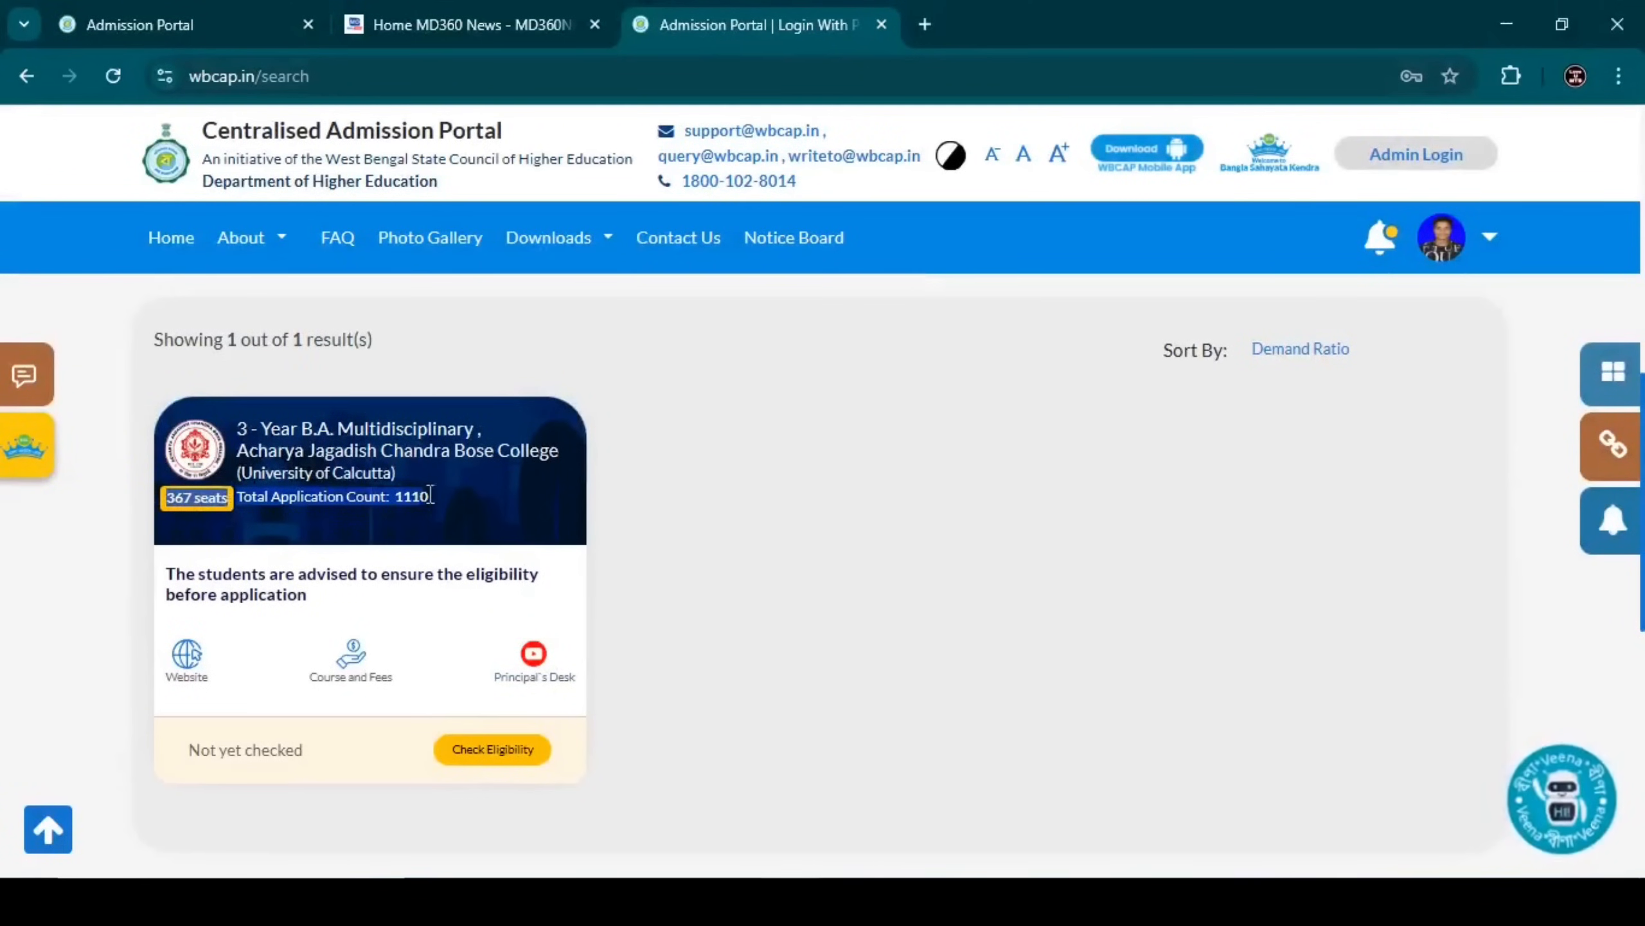
click(415, 559)
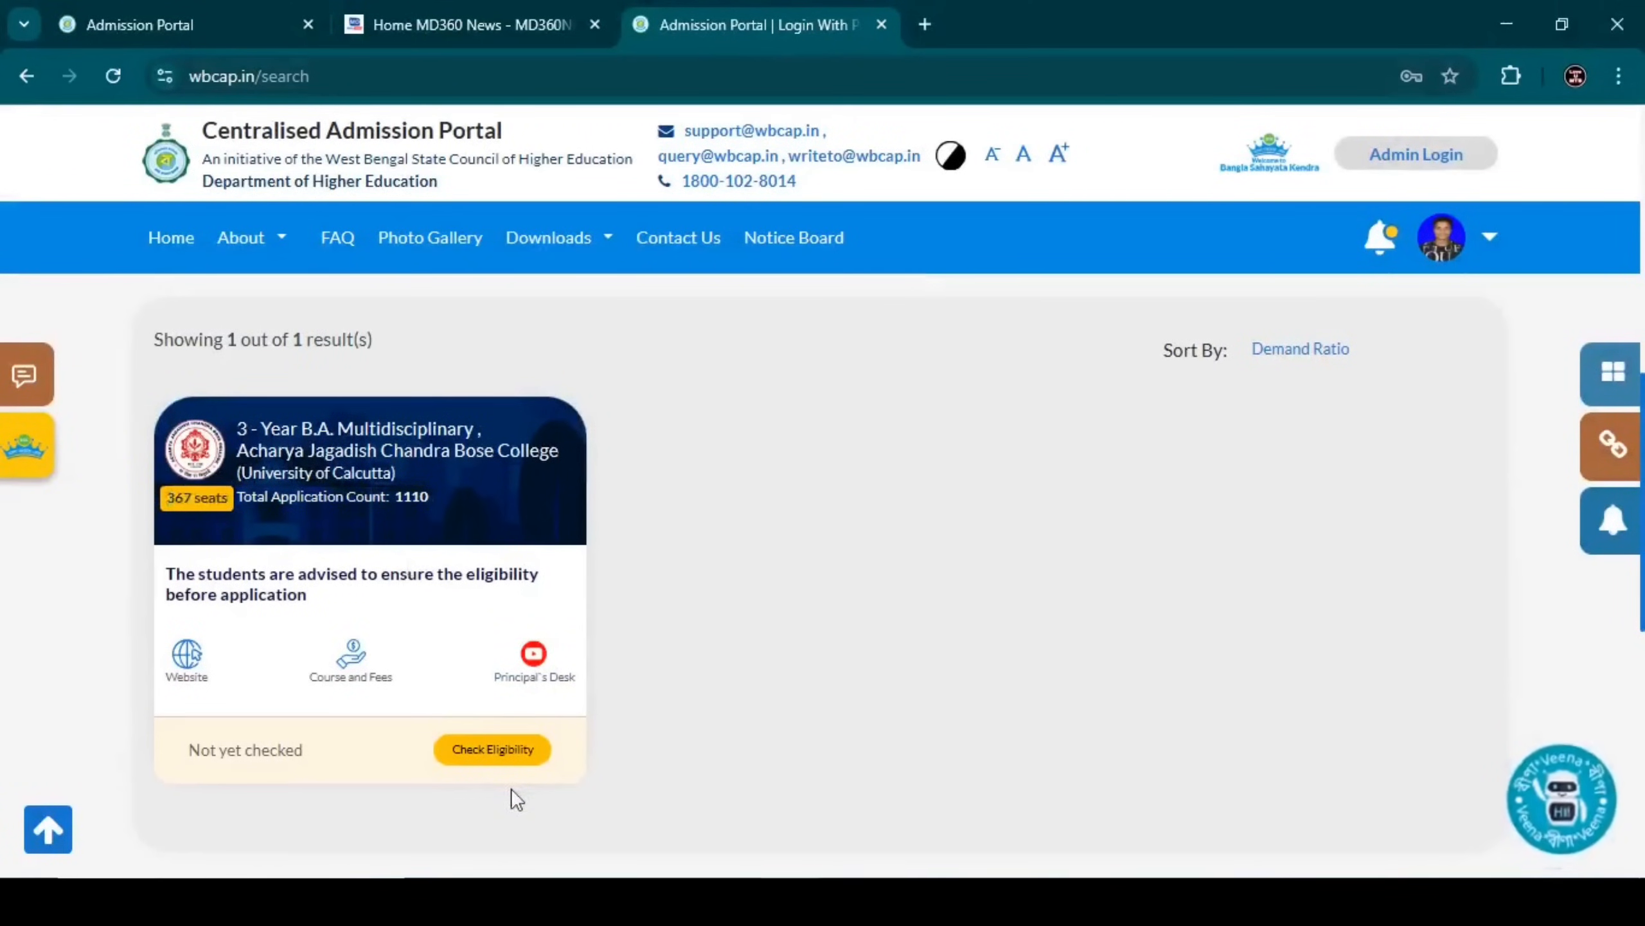
click(497, 760)
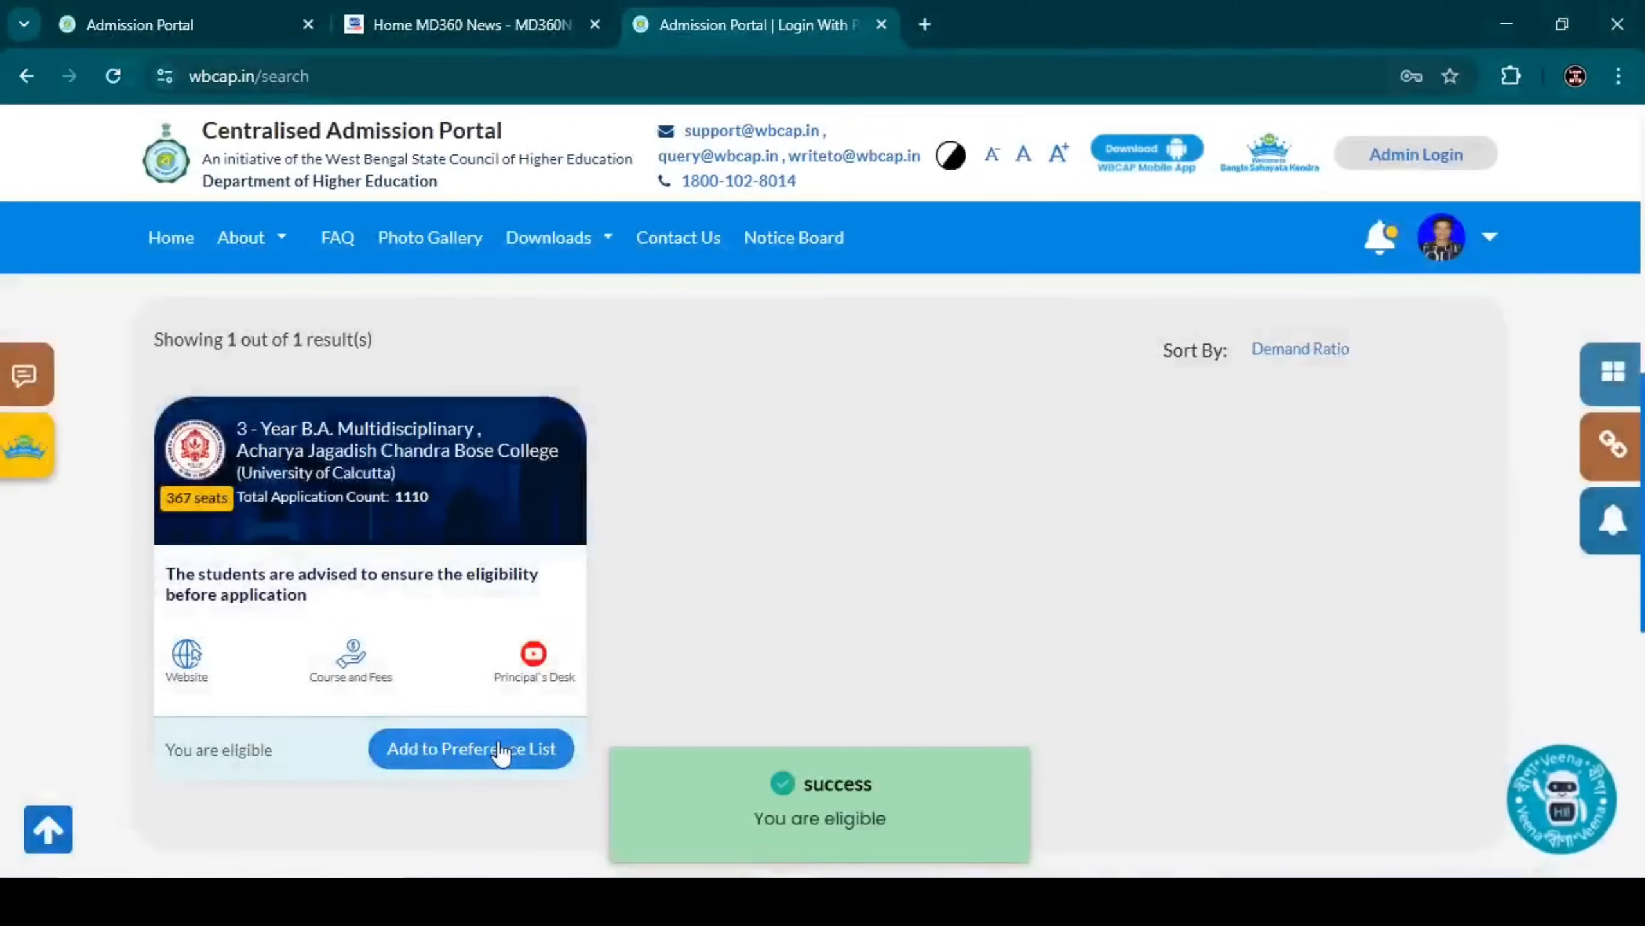
click(492, 747)
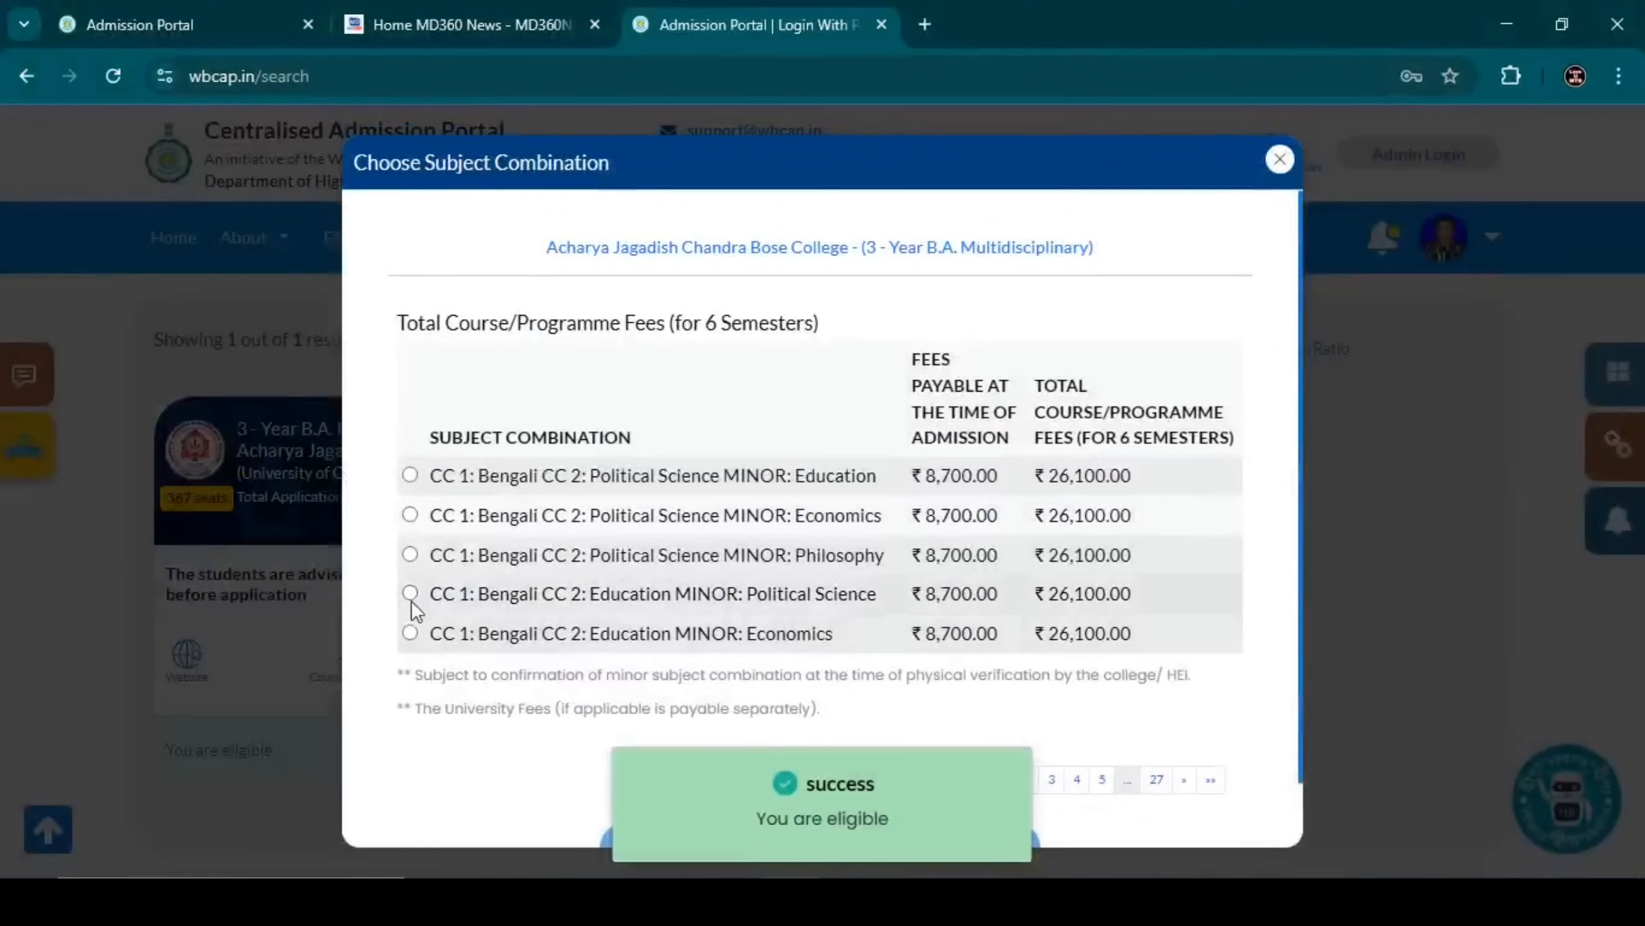
- Choose the Bengali, Education, minor Philosophy combination and add it as preference 6
click(1029, 778)
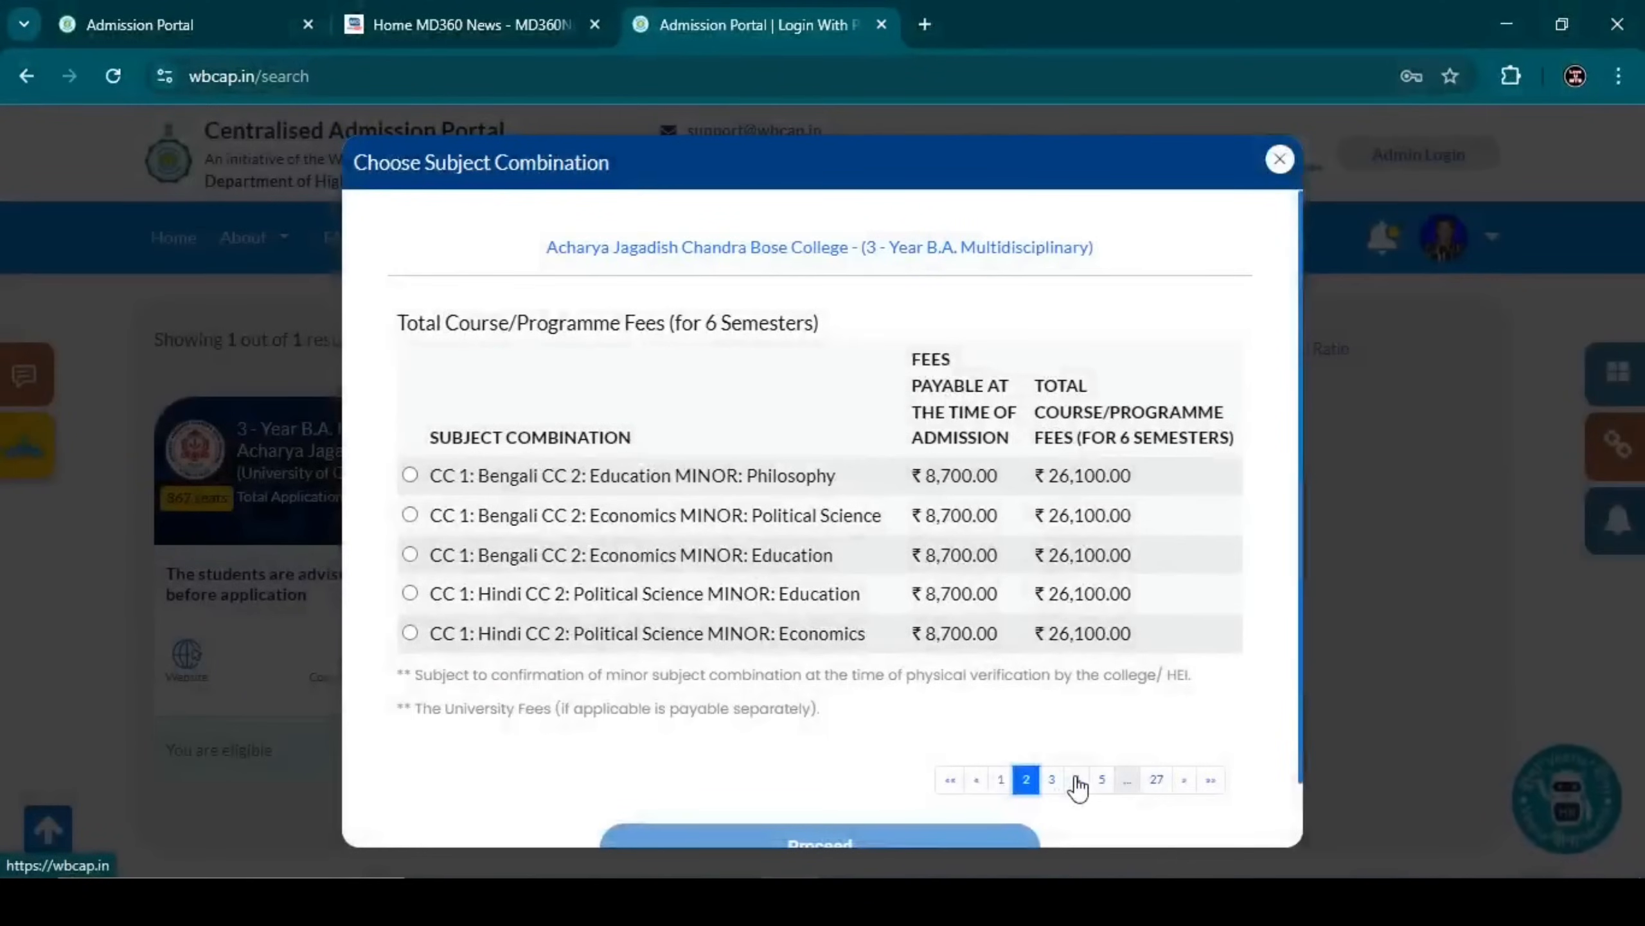
click(1077, 780)
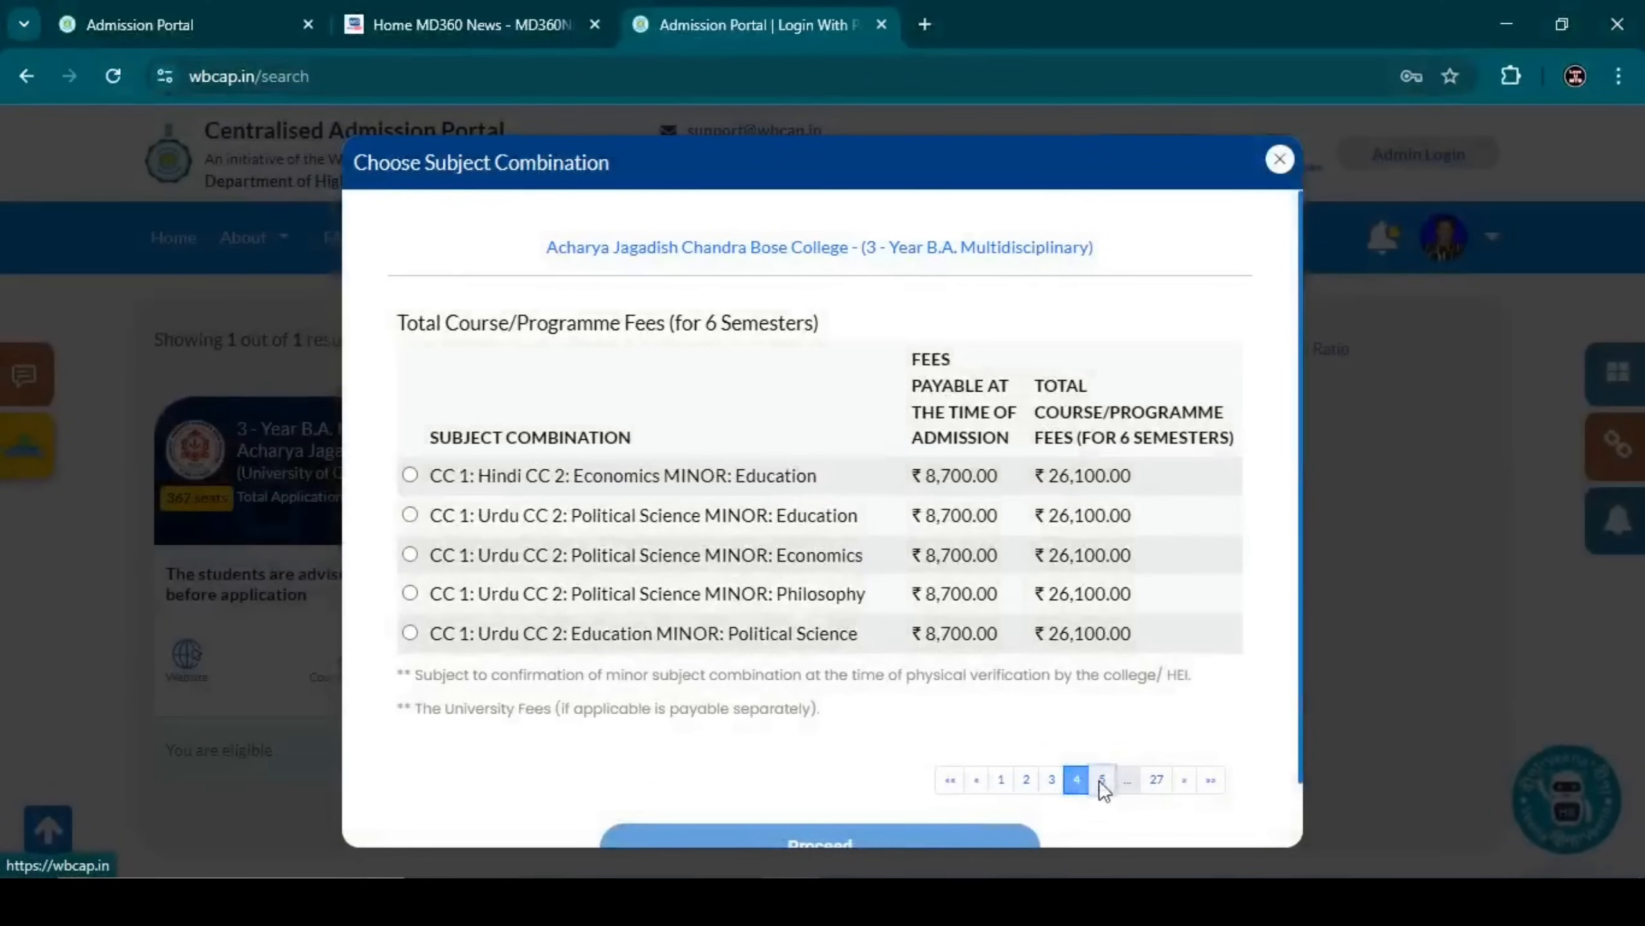
click(1101, 781)
click(1001, 781)
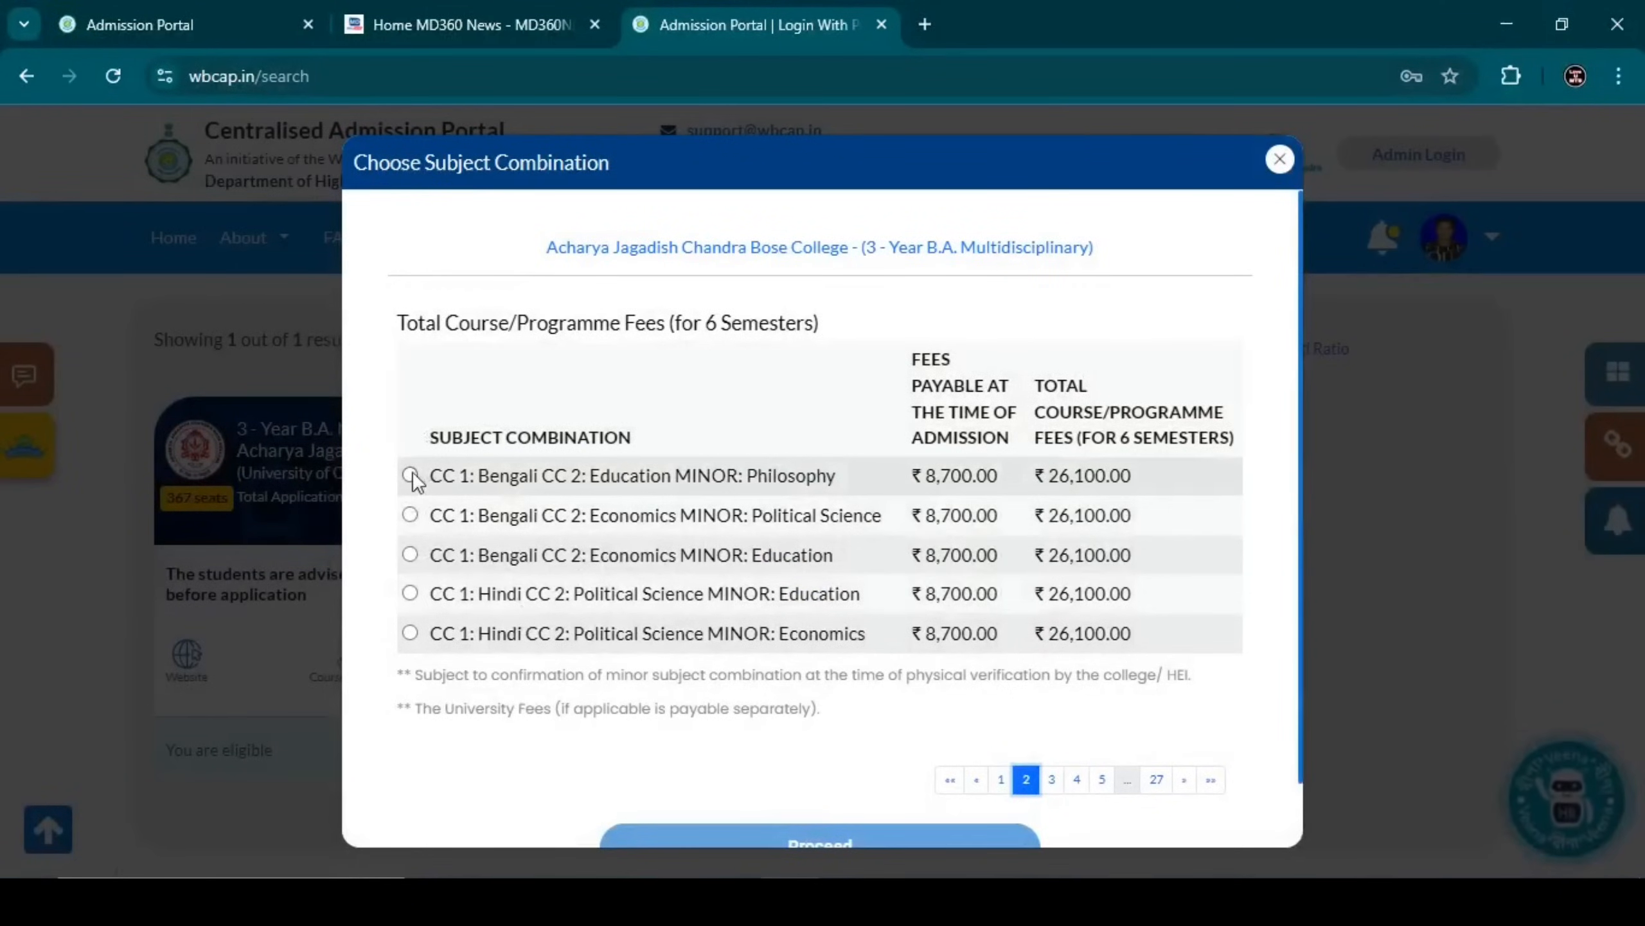
click(410, 477)
scroll(718, 744, down, 1)
click(734, 773)
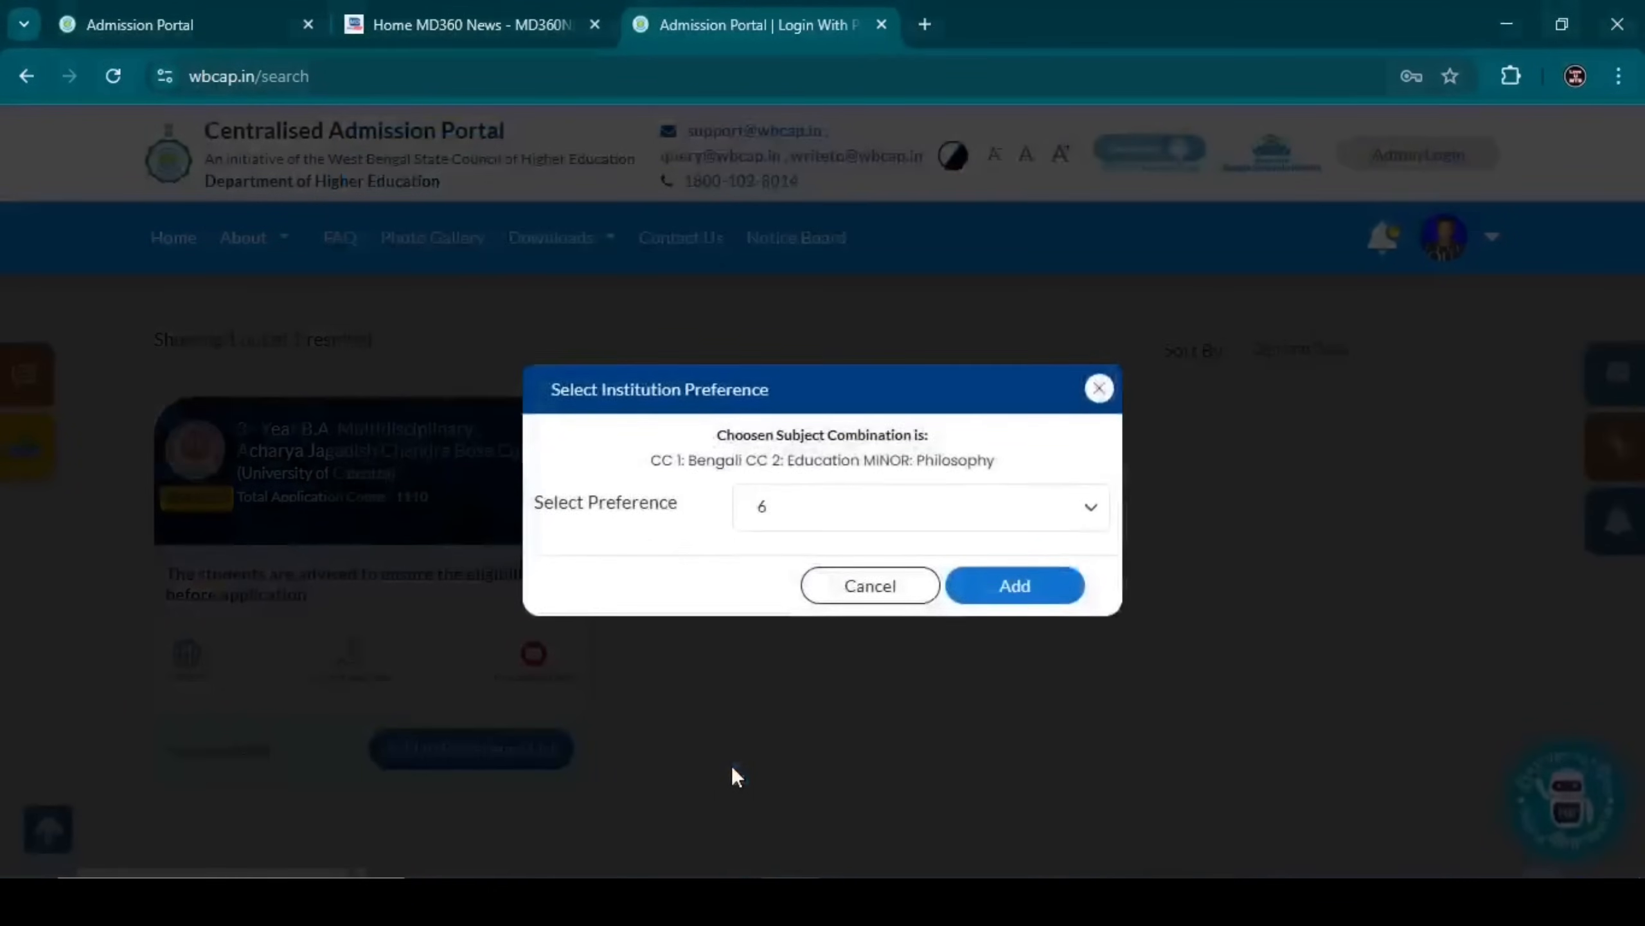
click(1002, 590)
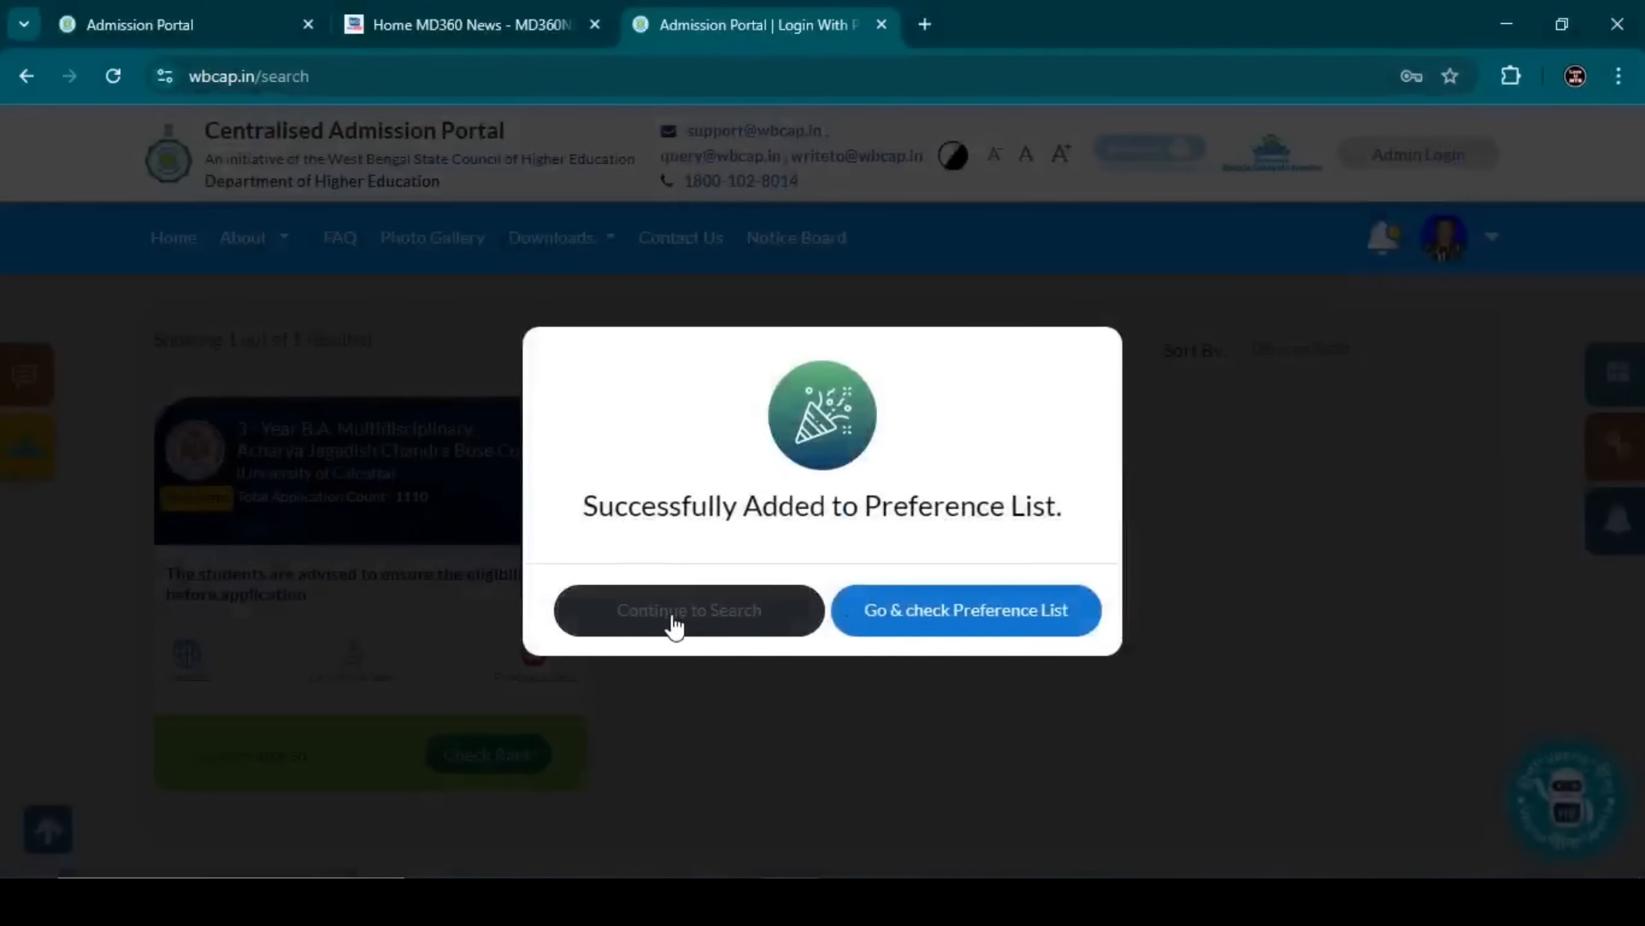
- Switch the Kolkata college to Asutosh College and search its 3-Year B.A. Multidisciplinary course
click(674, 623)
scroll(530, 616, up, 5)
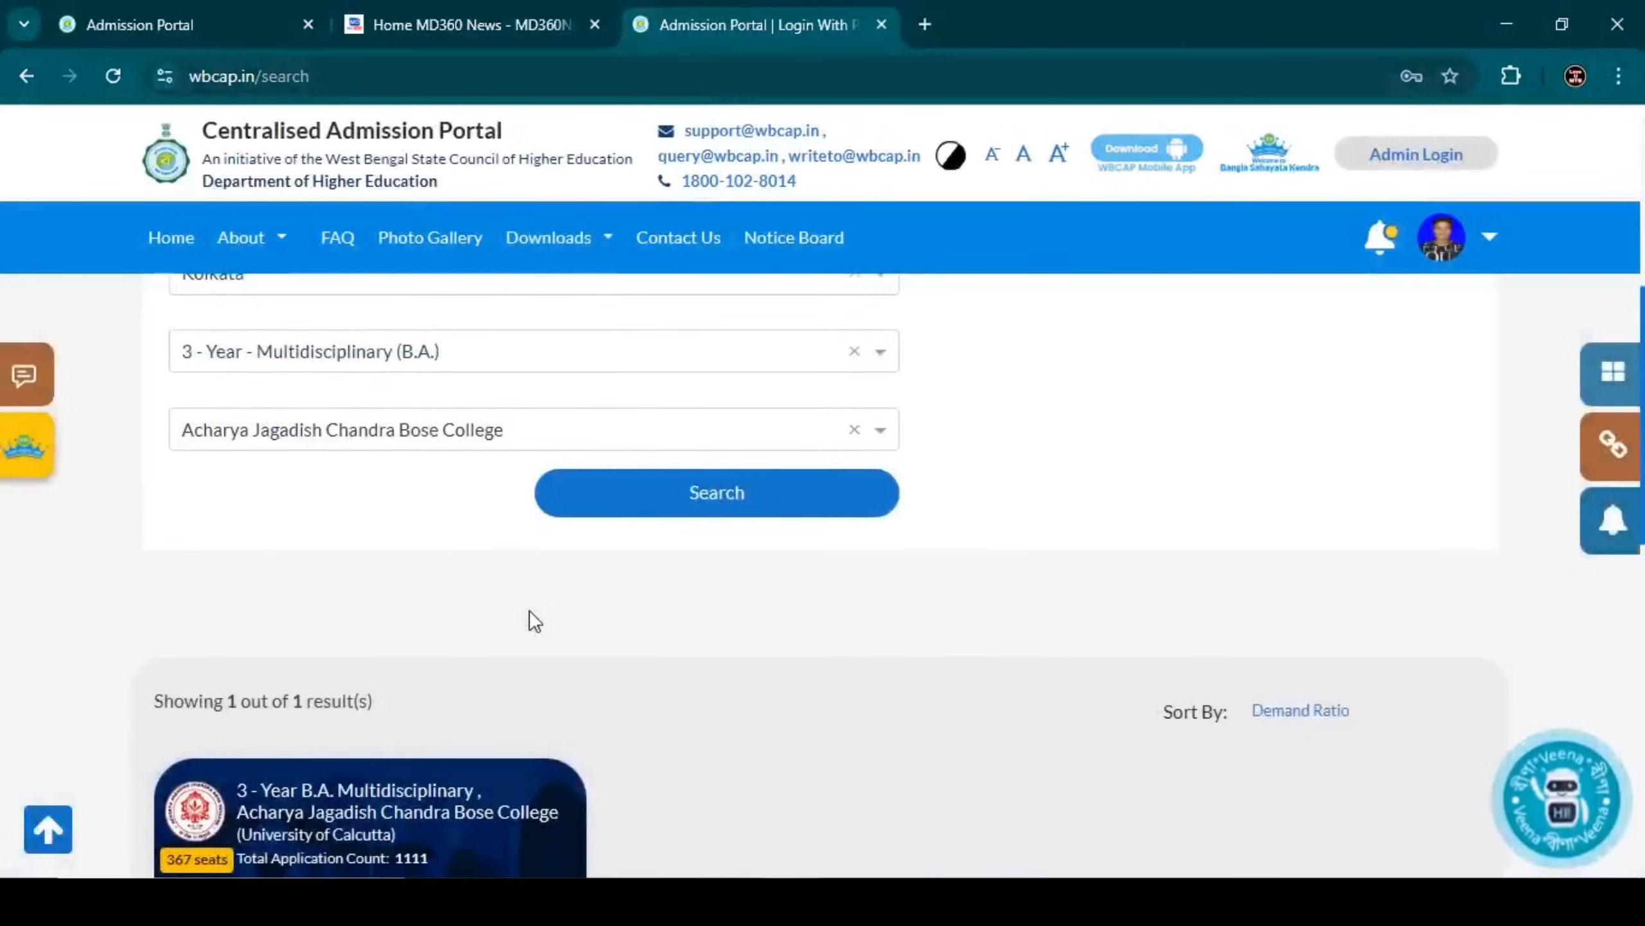
scroll(529, 620, up, 1)
click(349, 554)
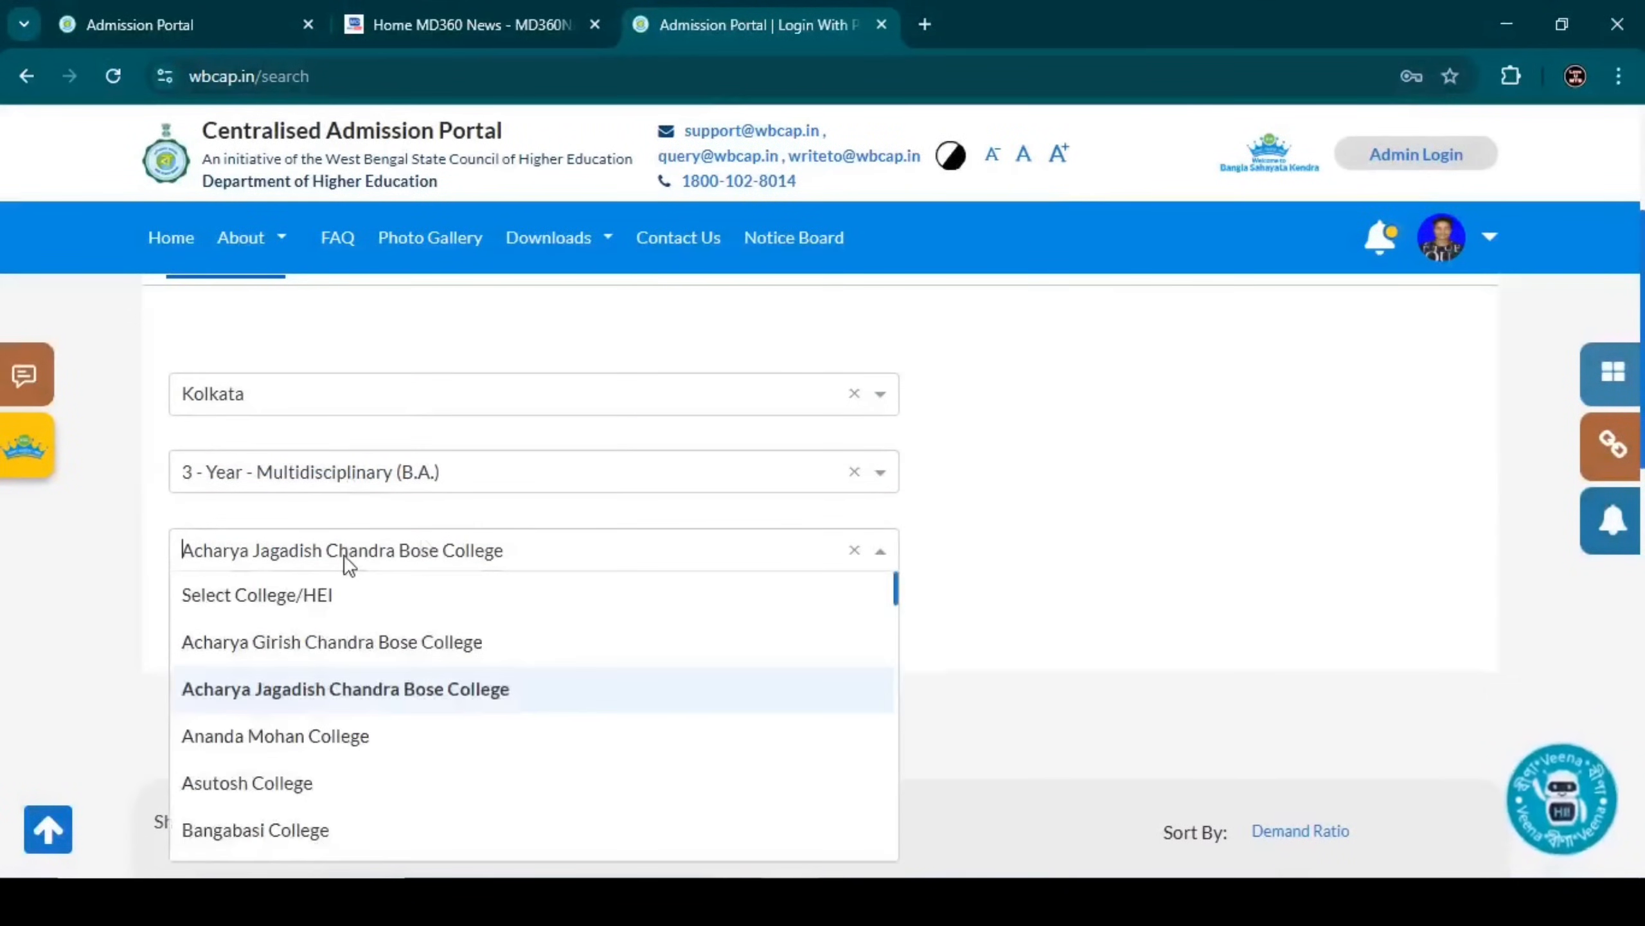
click(331, 782)
click(667, 600)
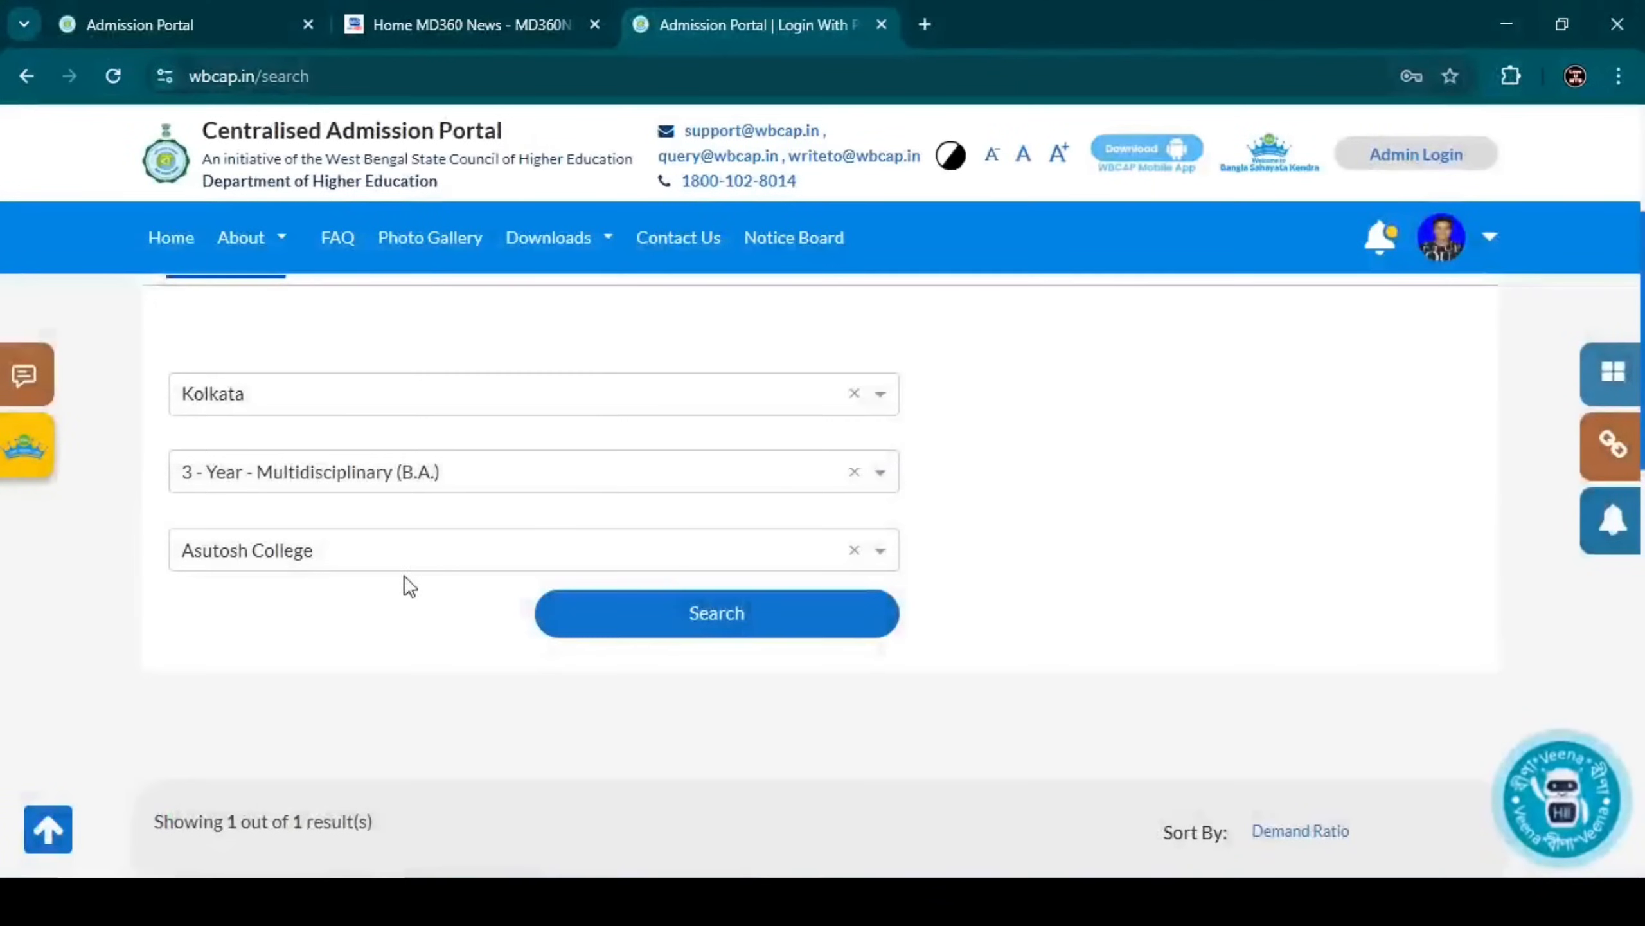
scroll(604, 540, down, 8)
scroll(349, 492, up, 2)
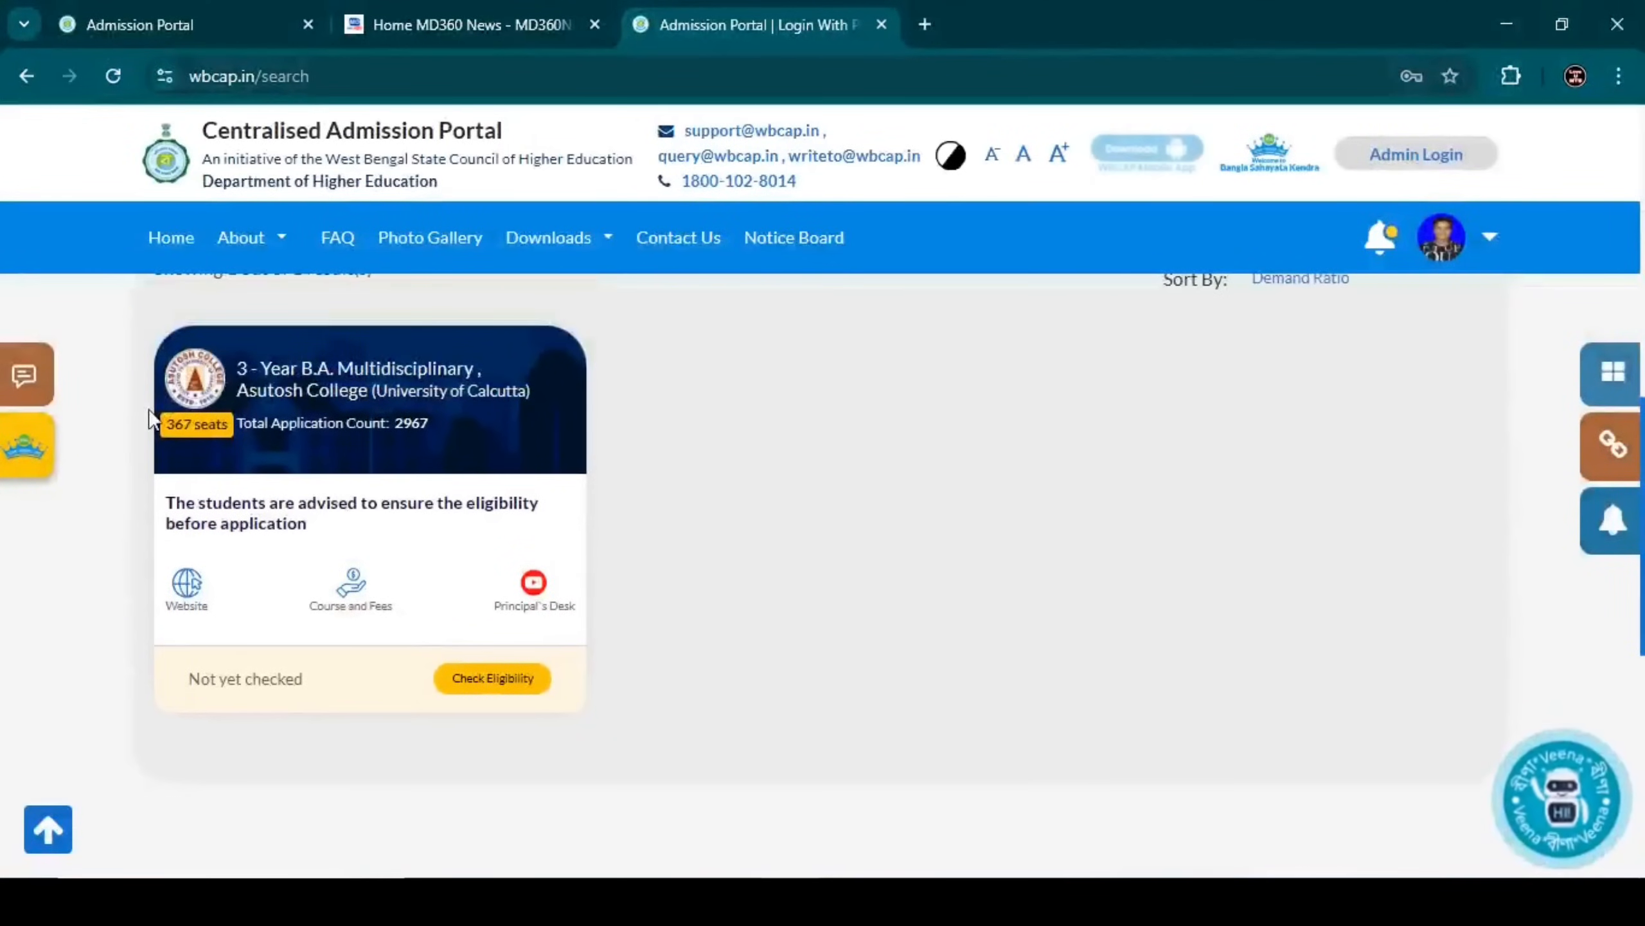
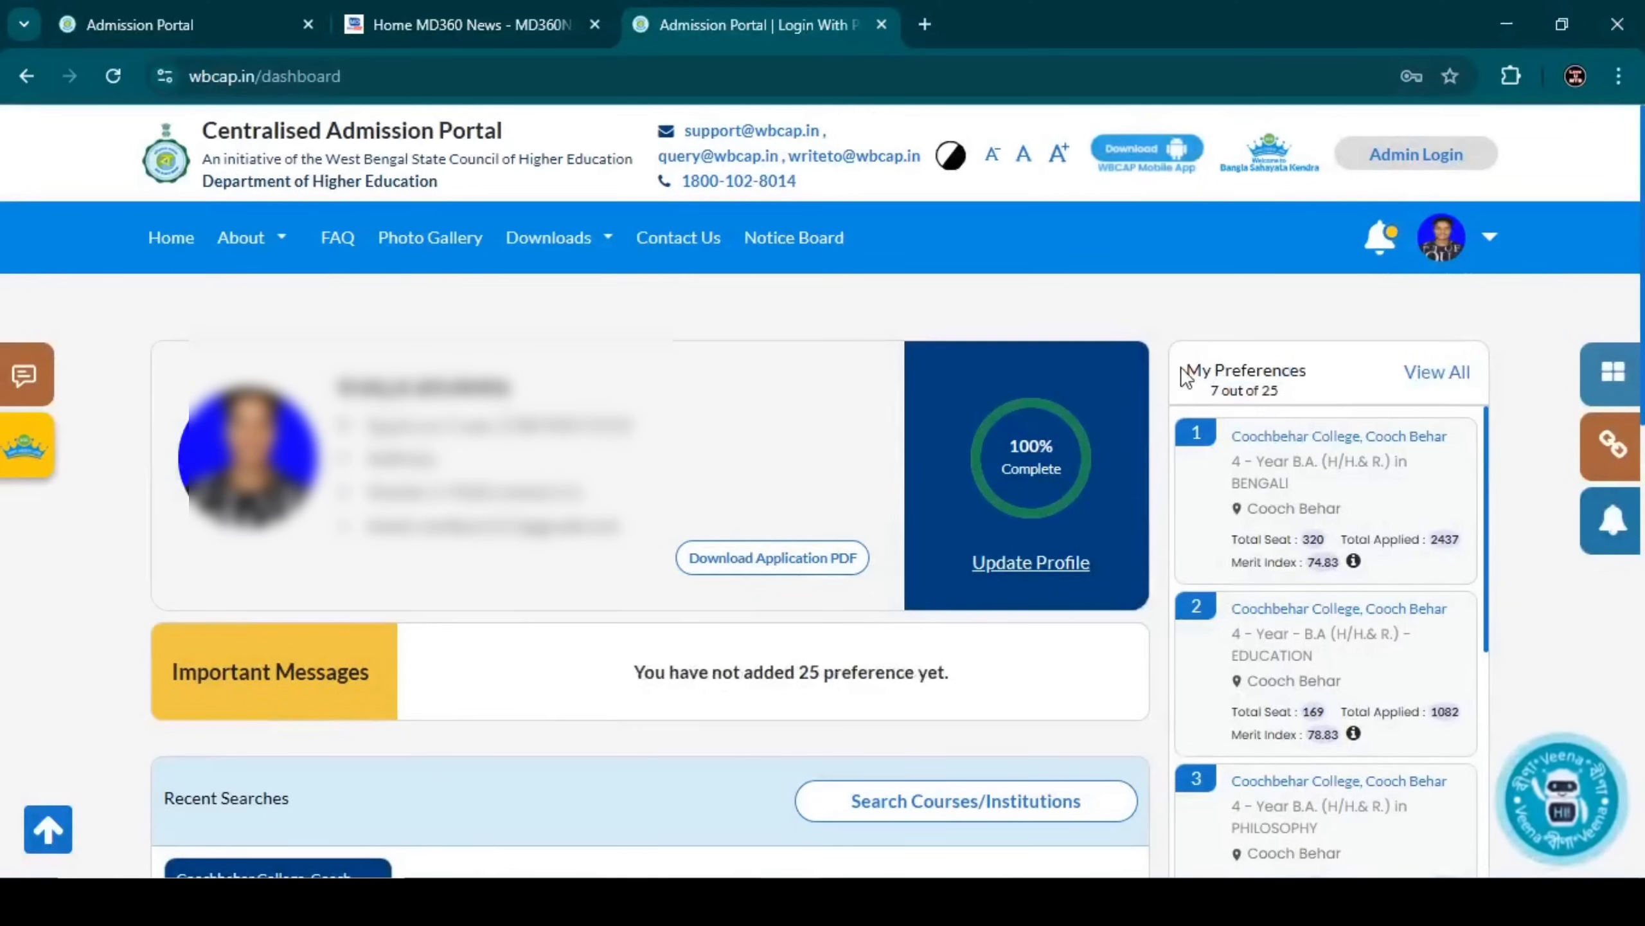
- Open the full My Preferences list and scroll through the ranked courses
drag(1186, 366, 1278, 390)
click(1269, 389)
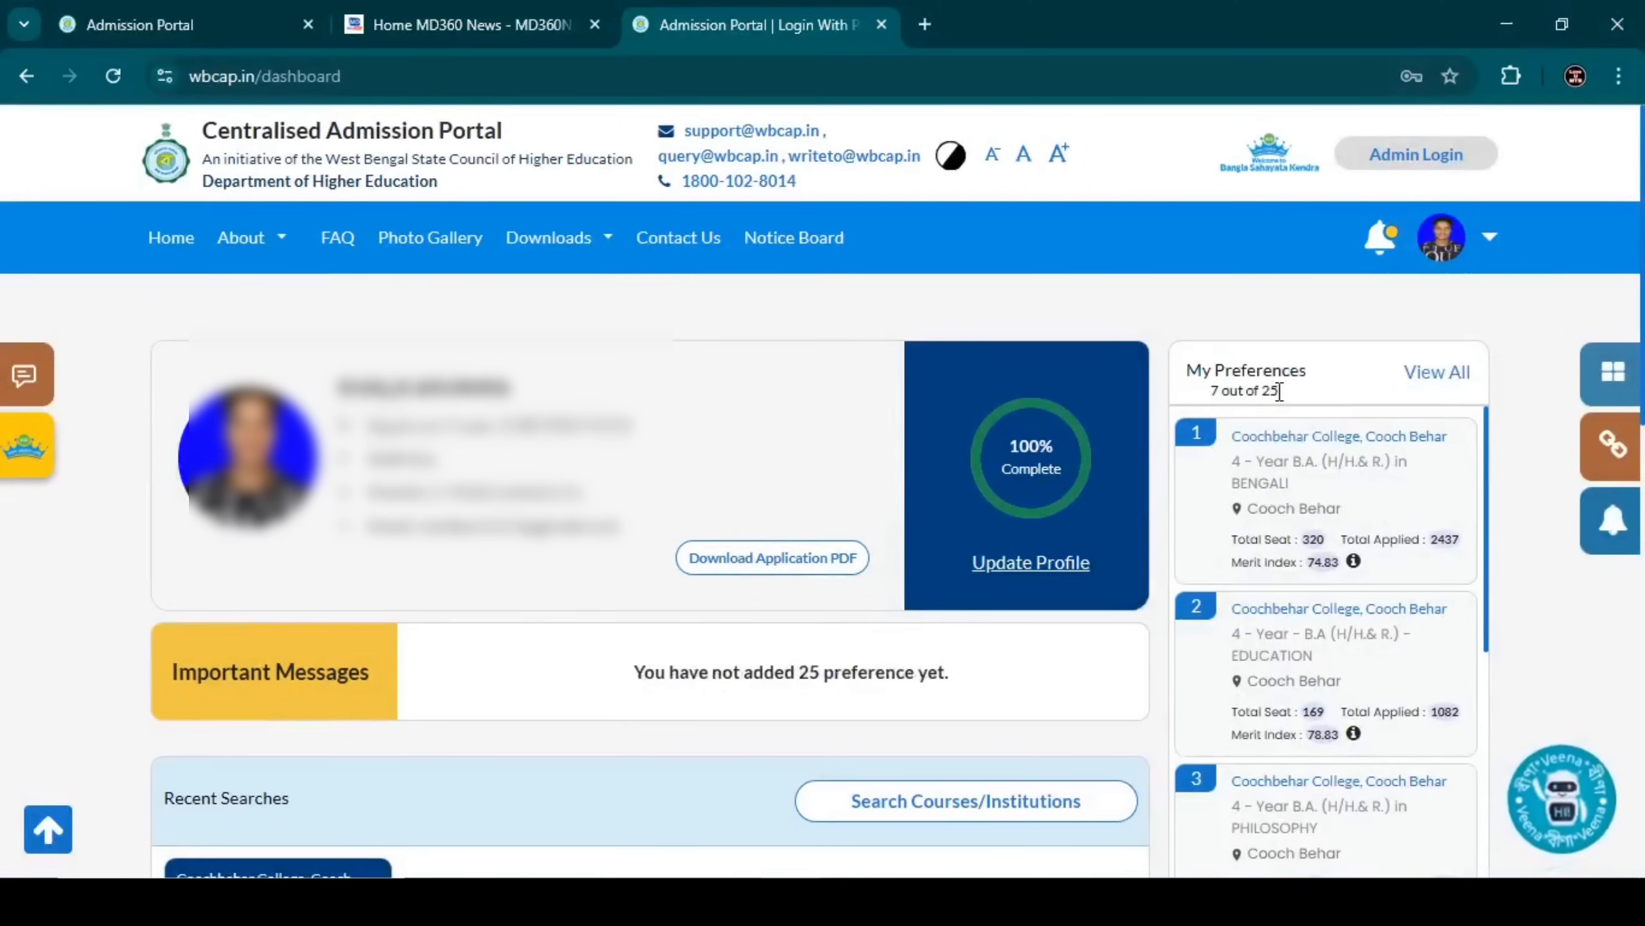
click(1427, 382)
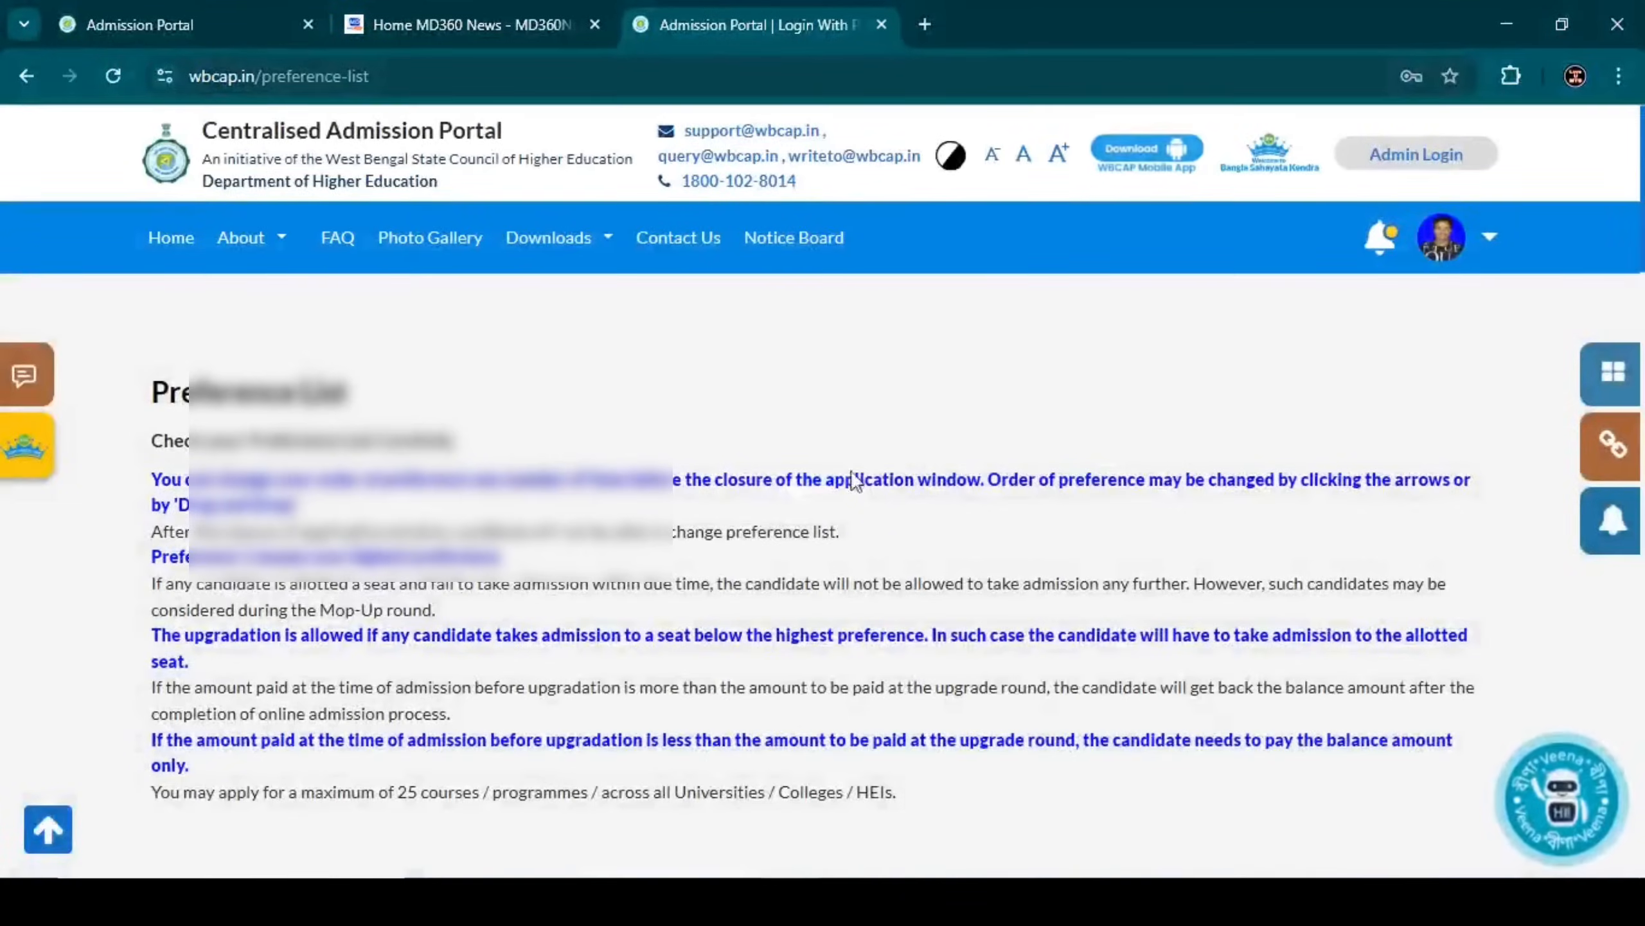
scroll(826, 483, down, 8)
scroll(446, 419, down, 2)
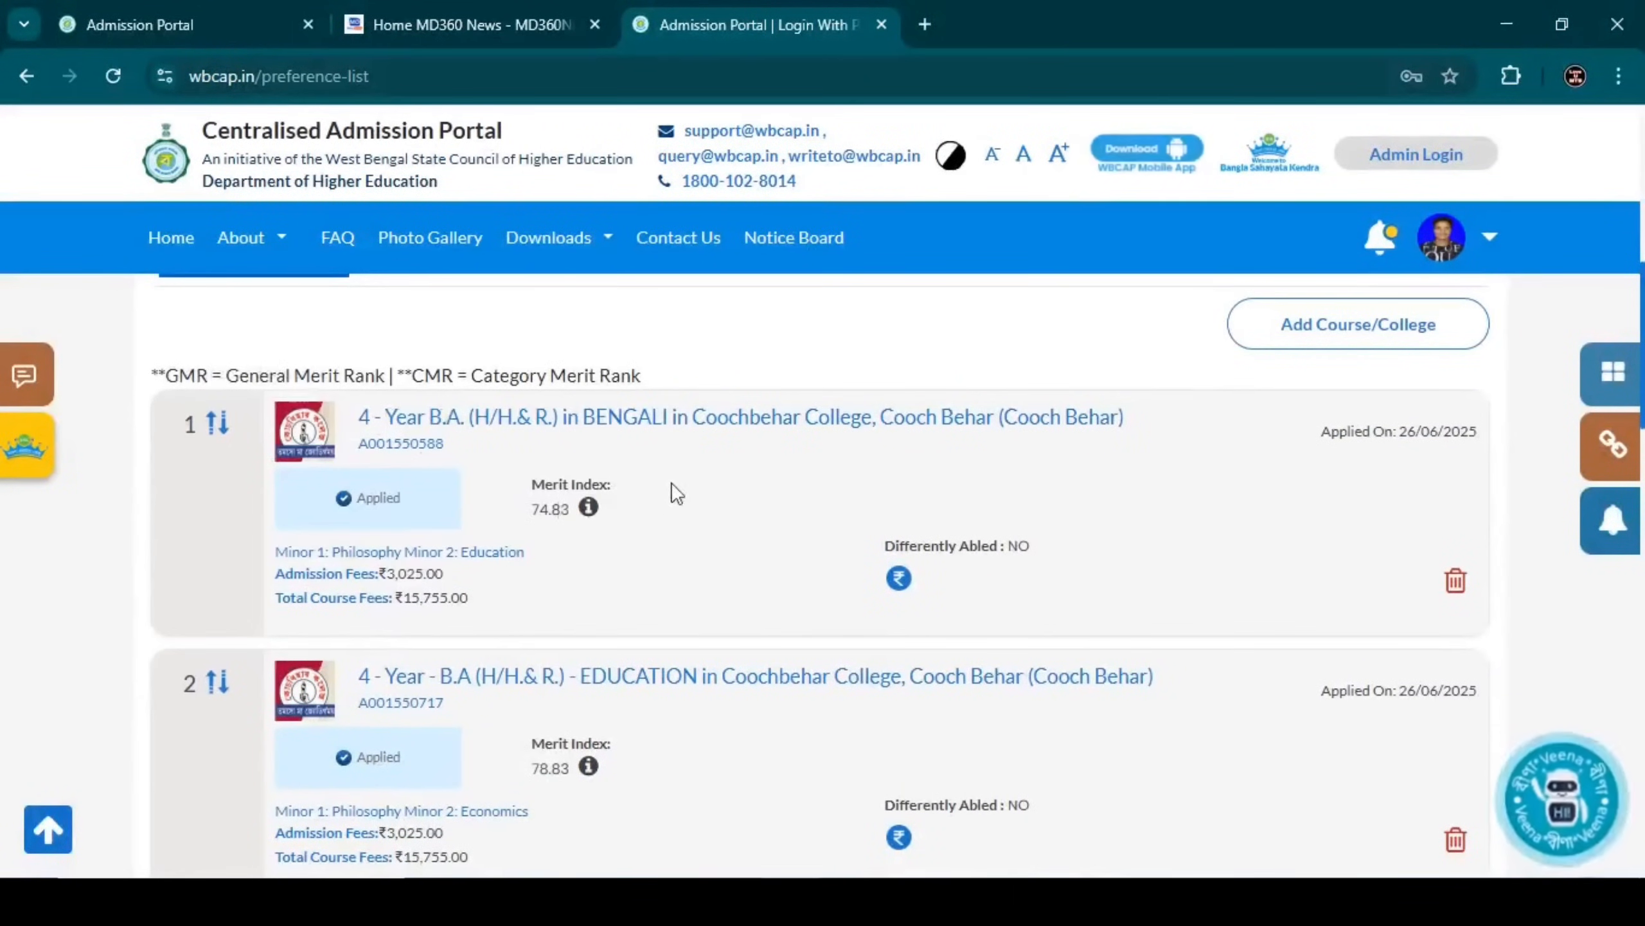
scroll(646, 476, down, 6)
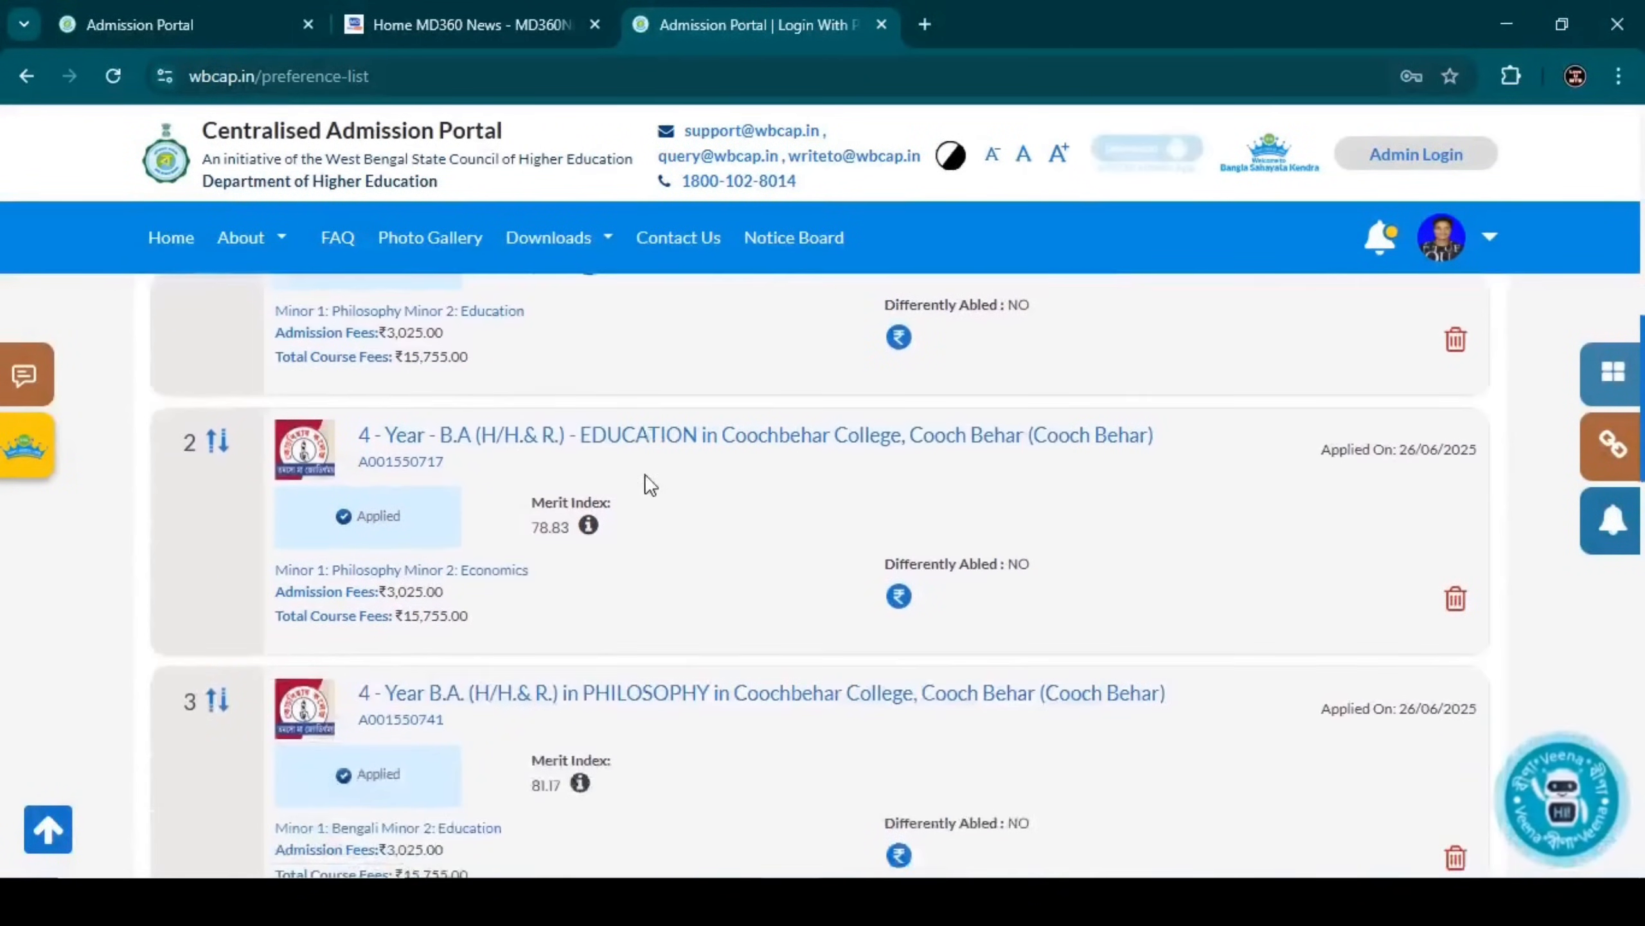
scroll(641, 483, down, 2)
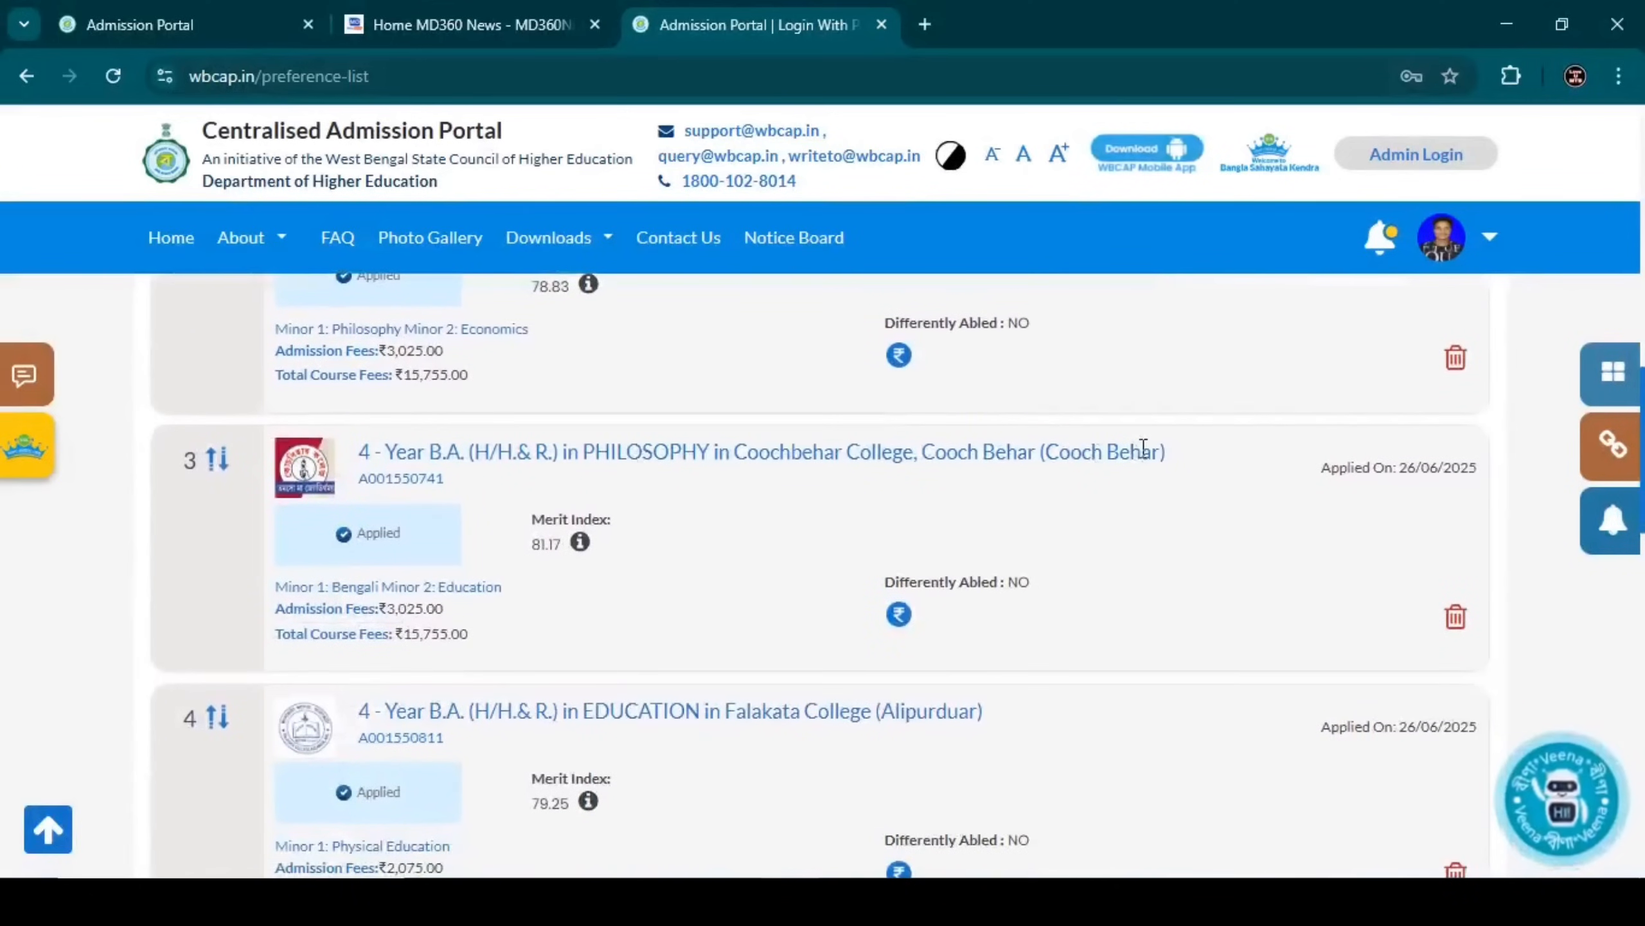
- Try dragging the third preference card upward; the order stays unchanged
mouse_move(1172, 453)
mouse_down()
mouse_move(1076, 464)
mouse_move(1147, 448)
mouse_up()
mouse_move(581, 453)
mouse_down()
mouse_move(632, 453)
mouse_move(604, 453)
mouse_up()
drag(686, 617, 671, 587)
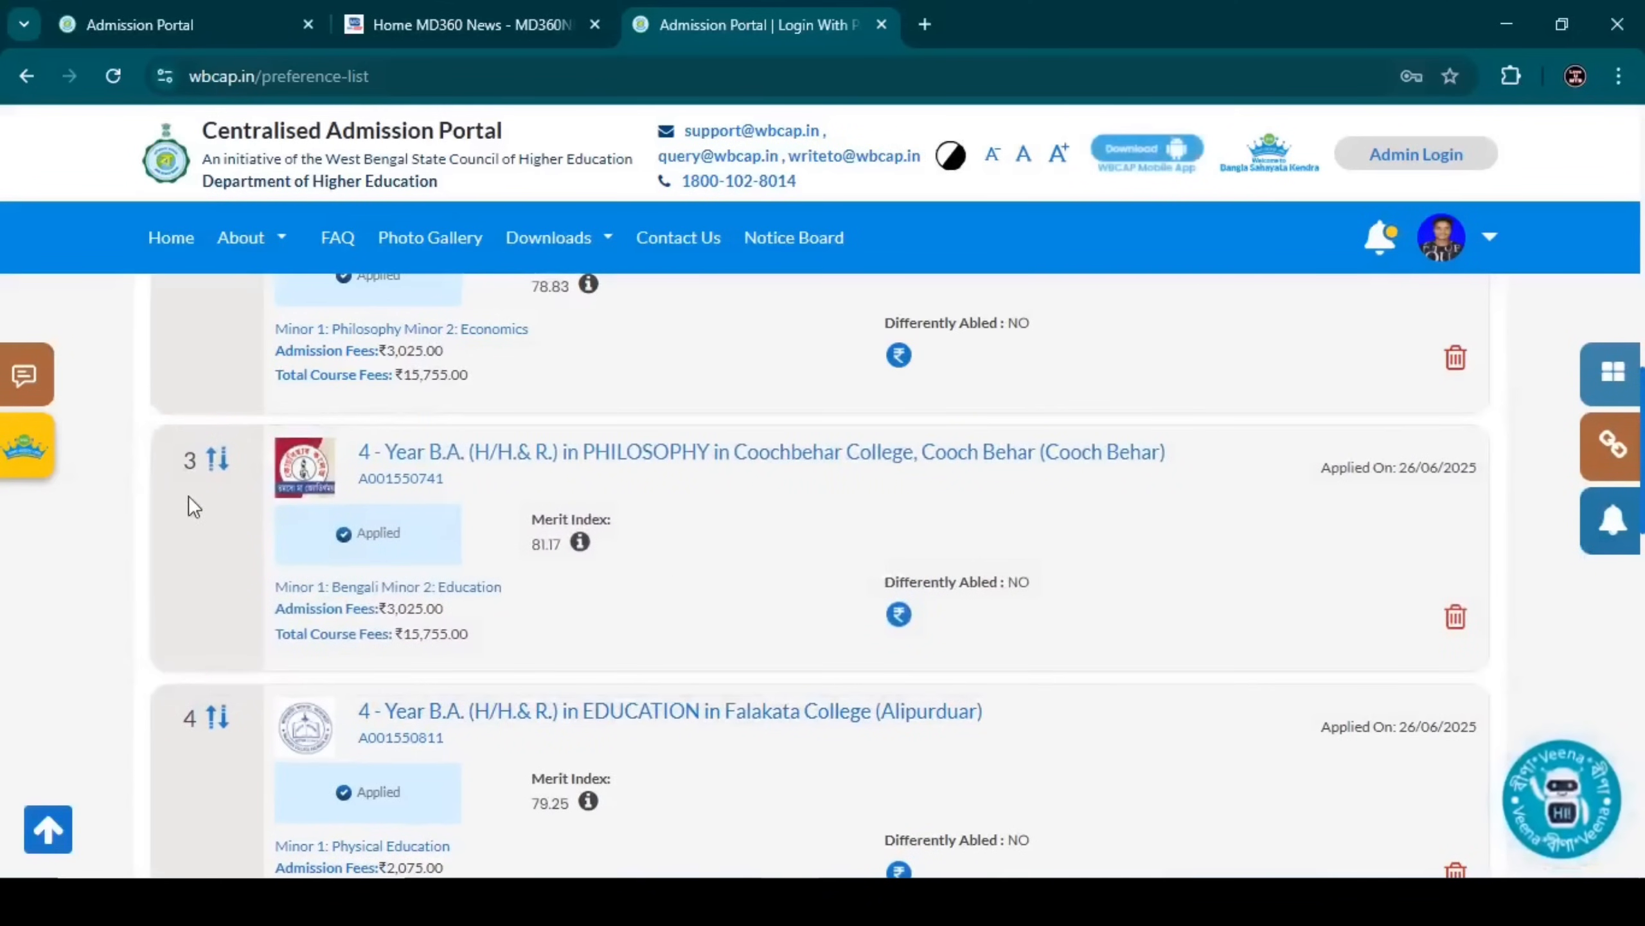
- Move the Philosophy preference at Coochbehar College to rank 1
click(210, 460)
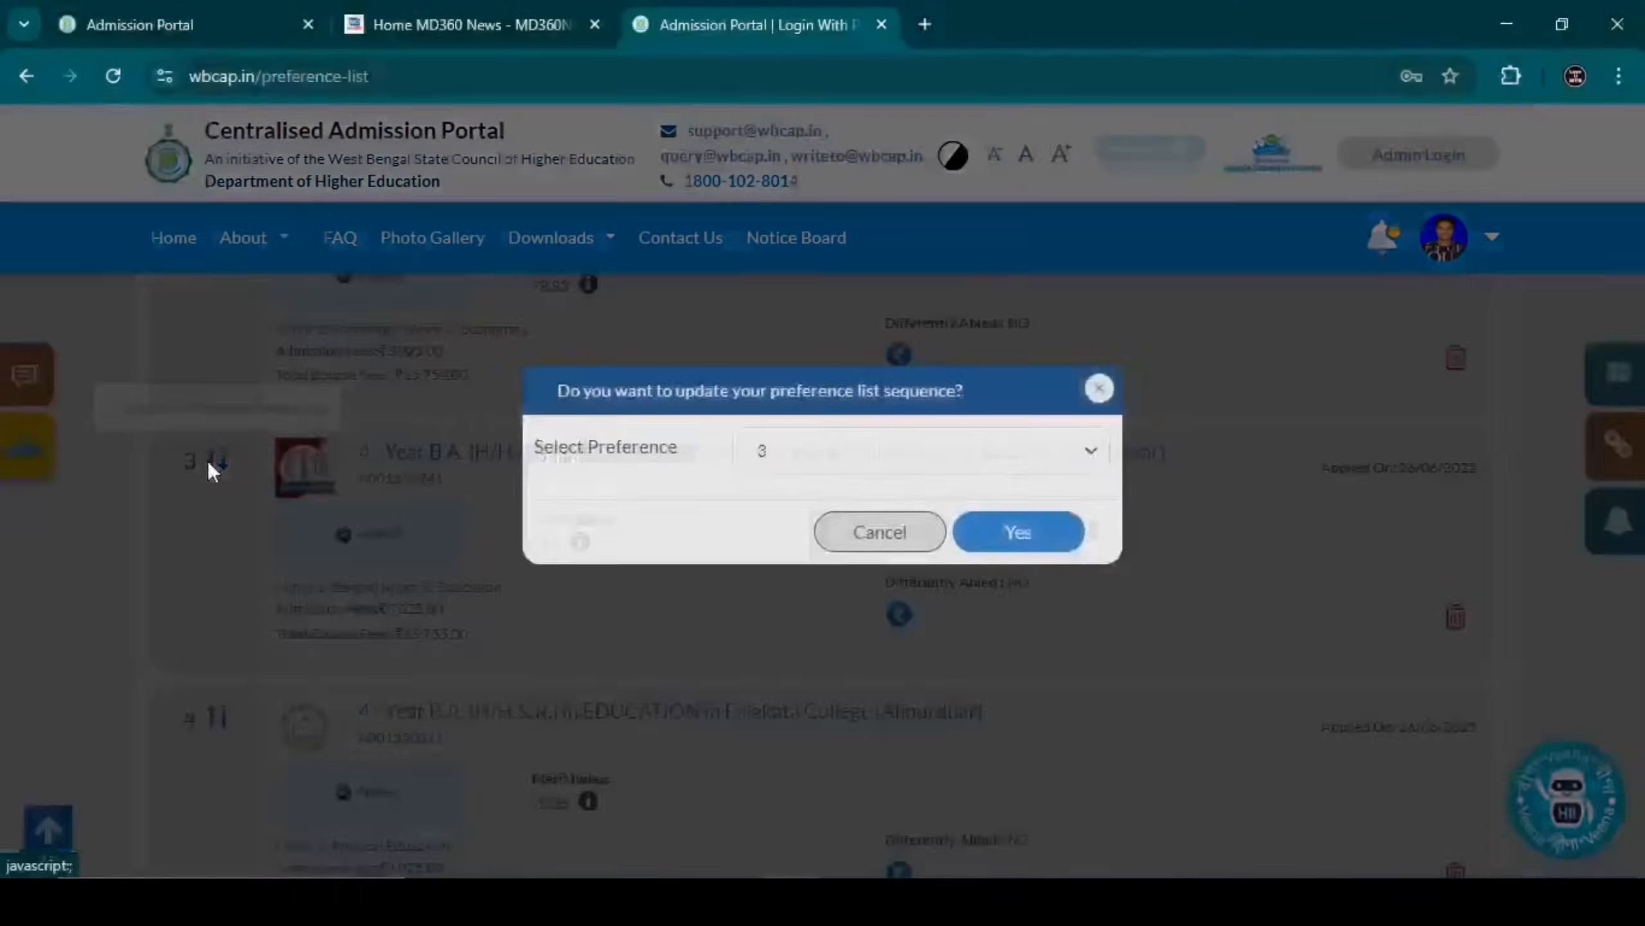
click(793, 487)
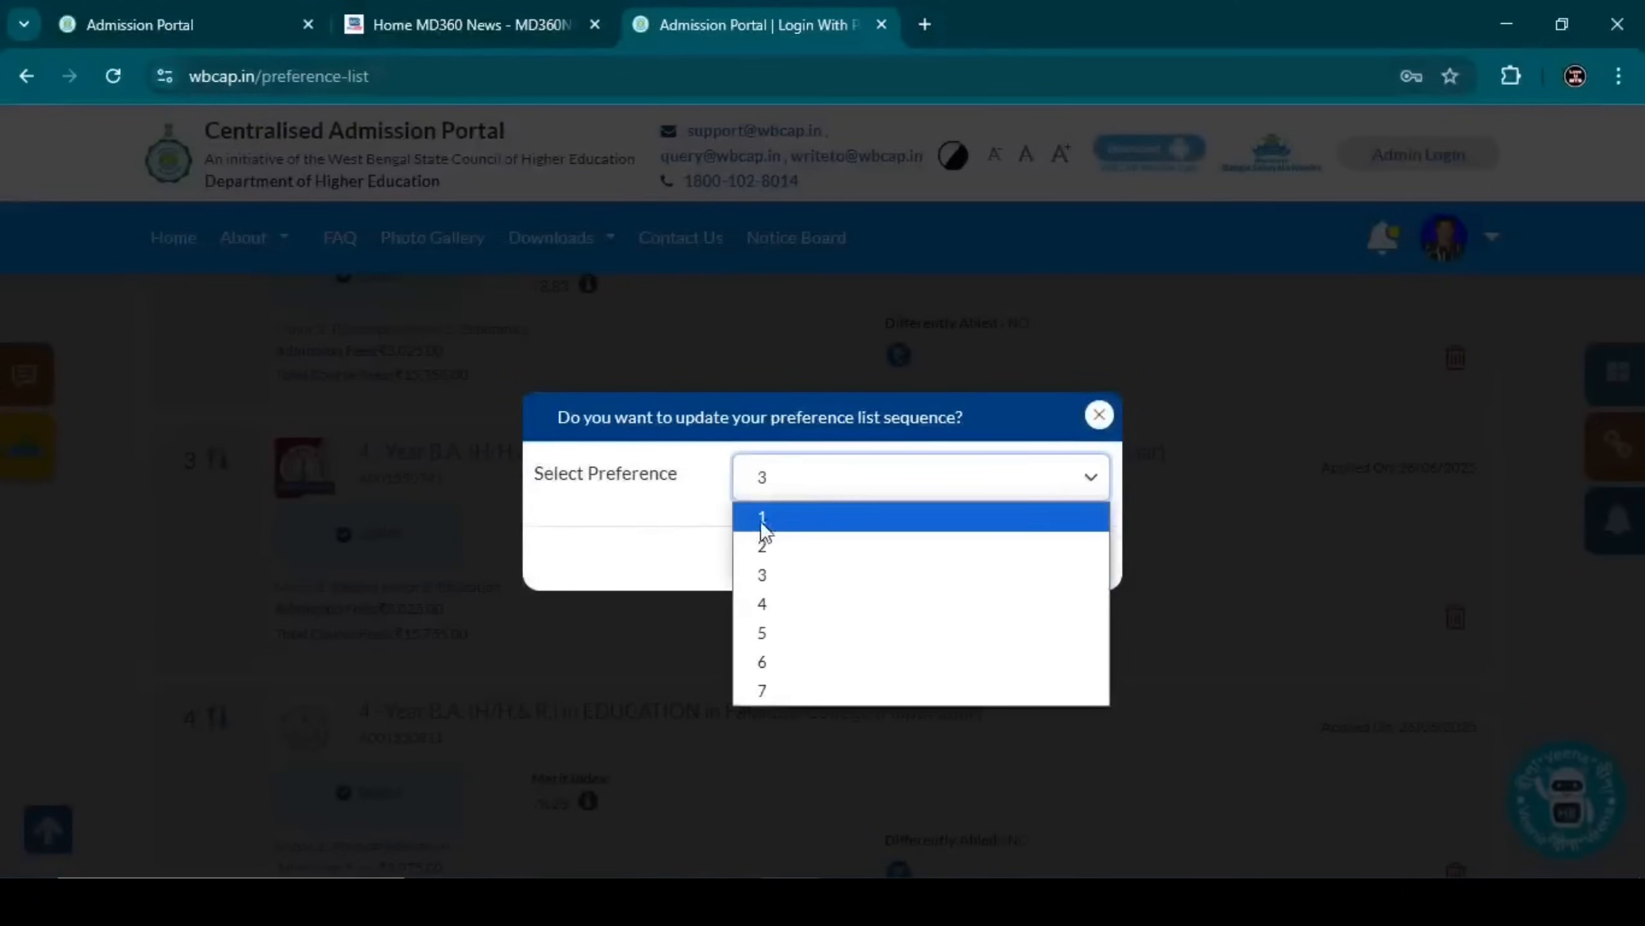
click(763, 523)
click(1034, 558)
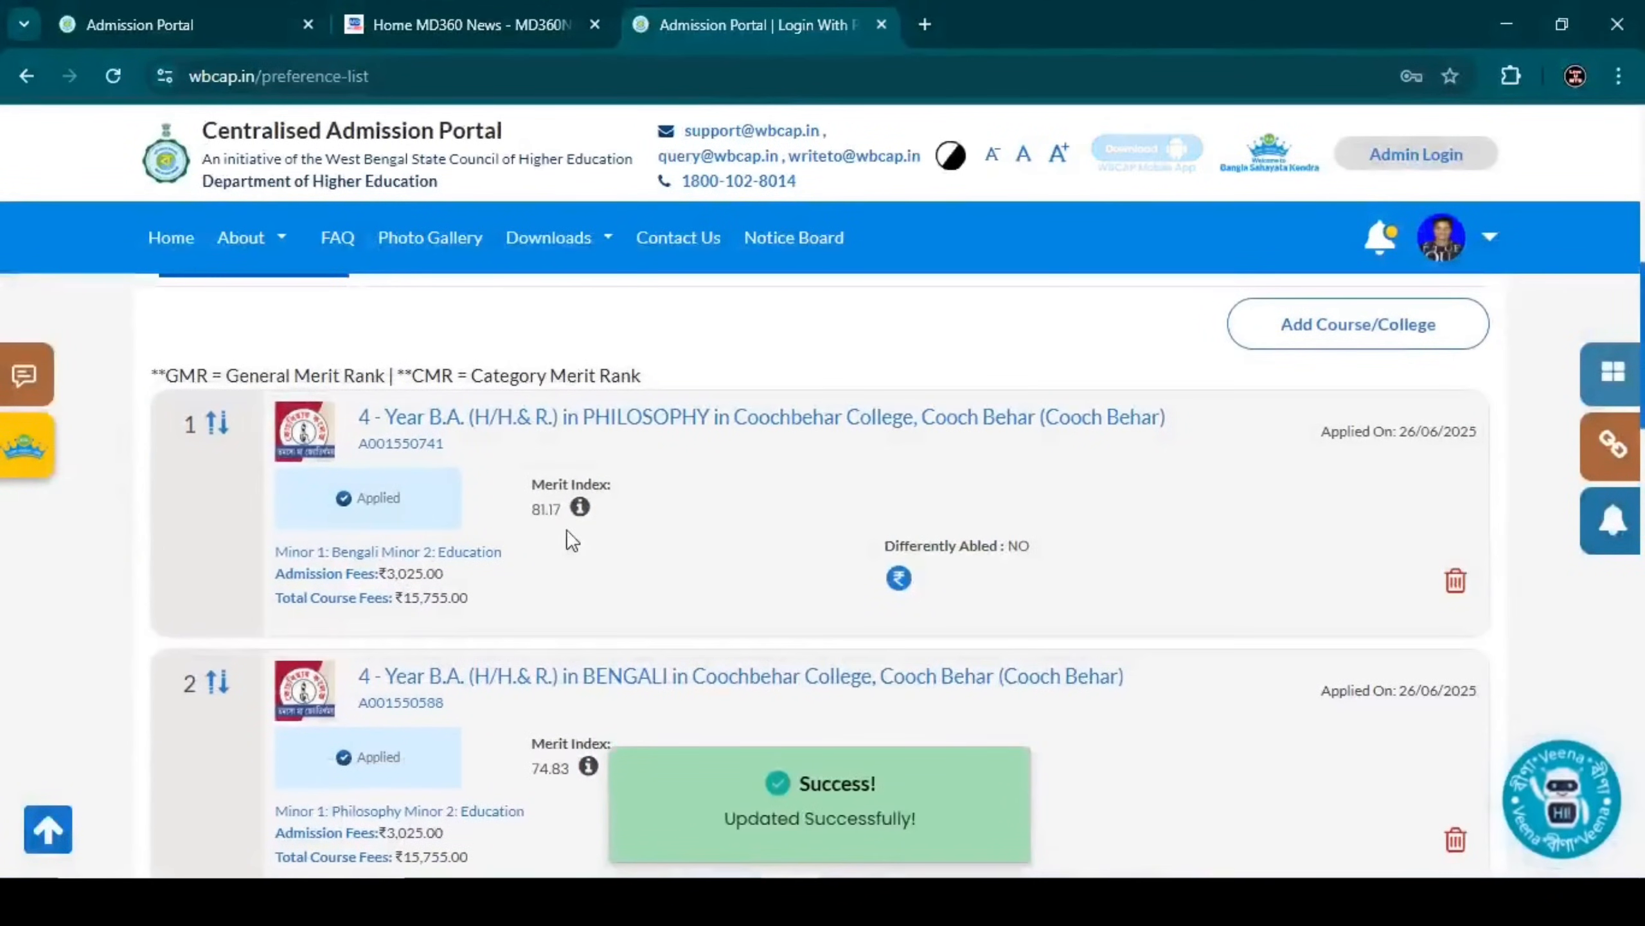
- Move the Bengali preference at Falakata to rank 2
scroll(587, 519, down, 15)
drag(667, 531, 633, 528)
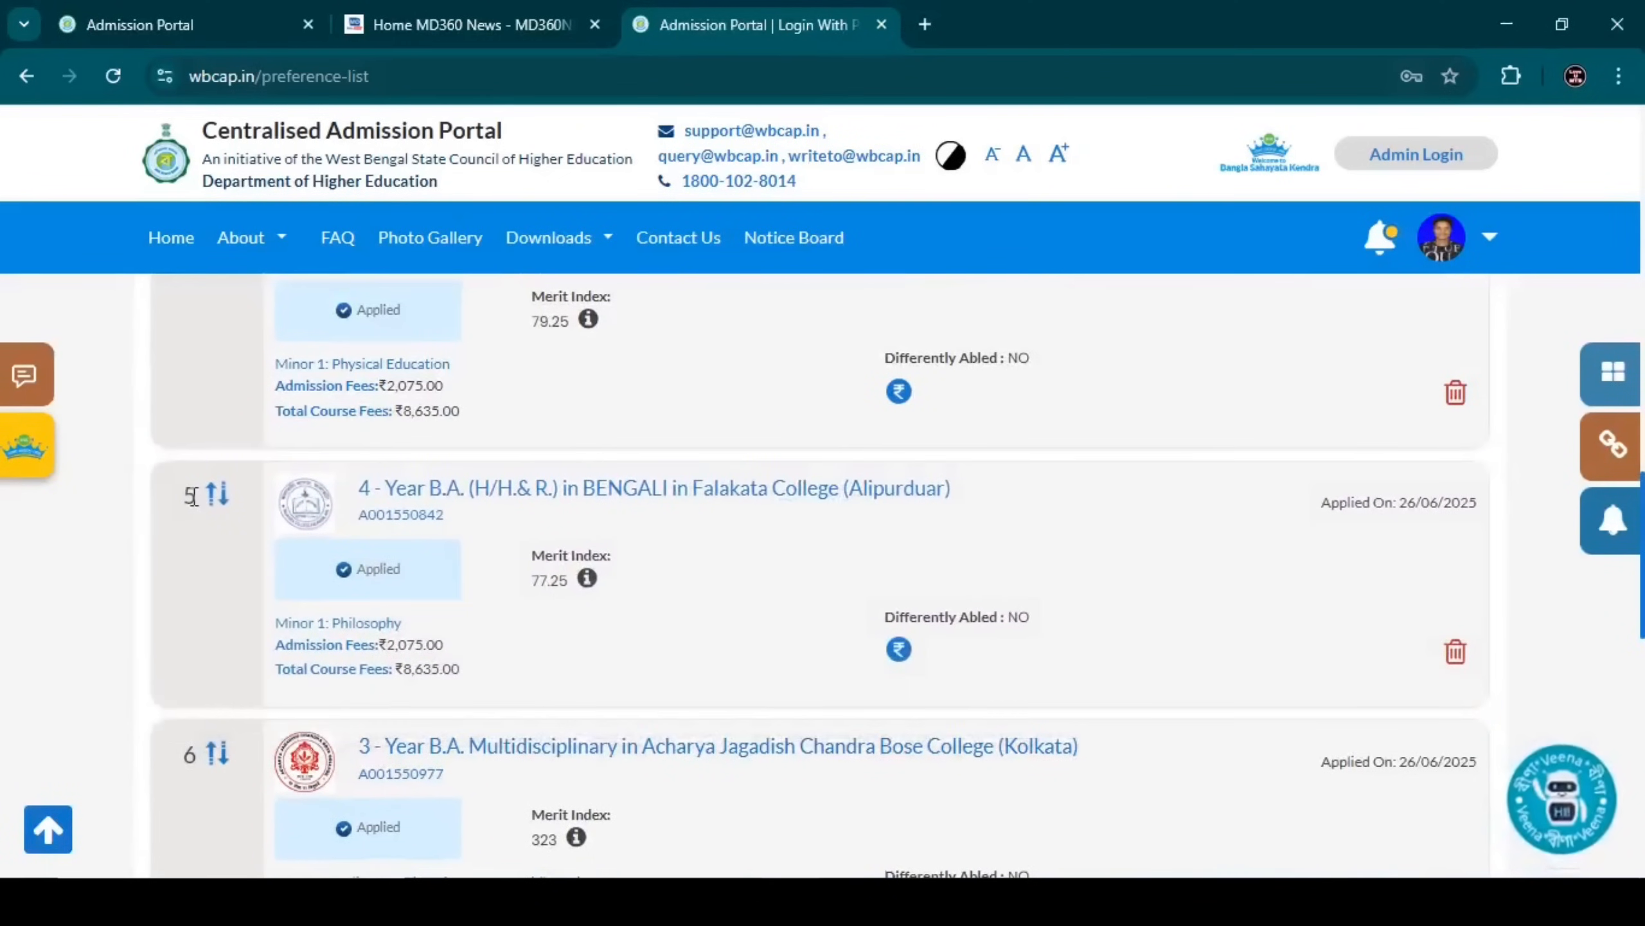
click(223, 500)
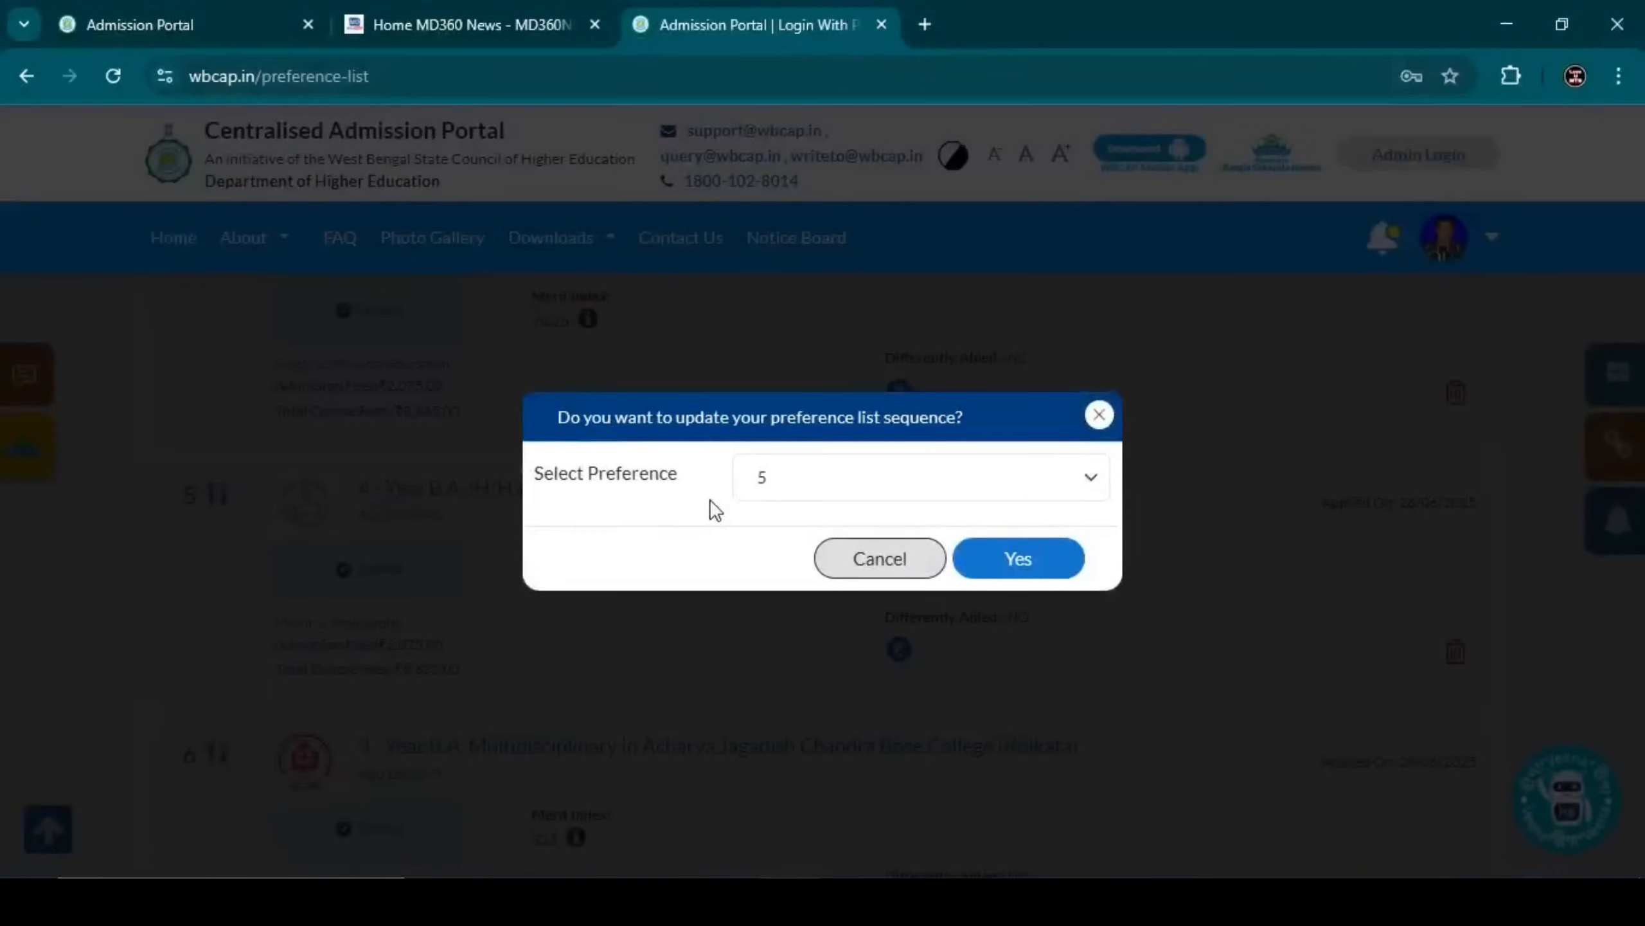
click(763, 497)
click(761, 547)
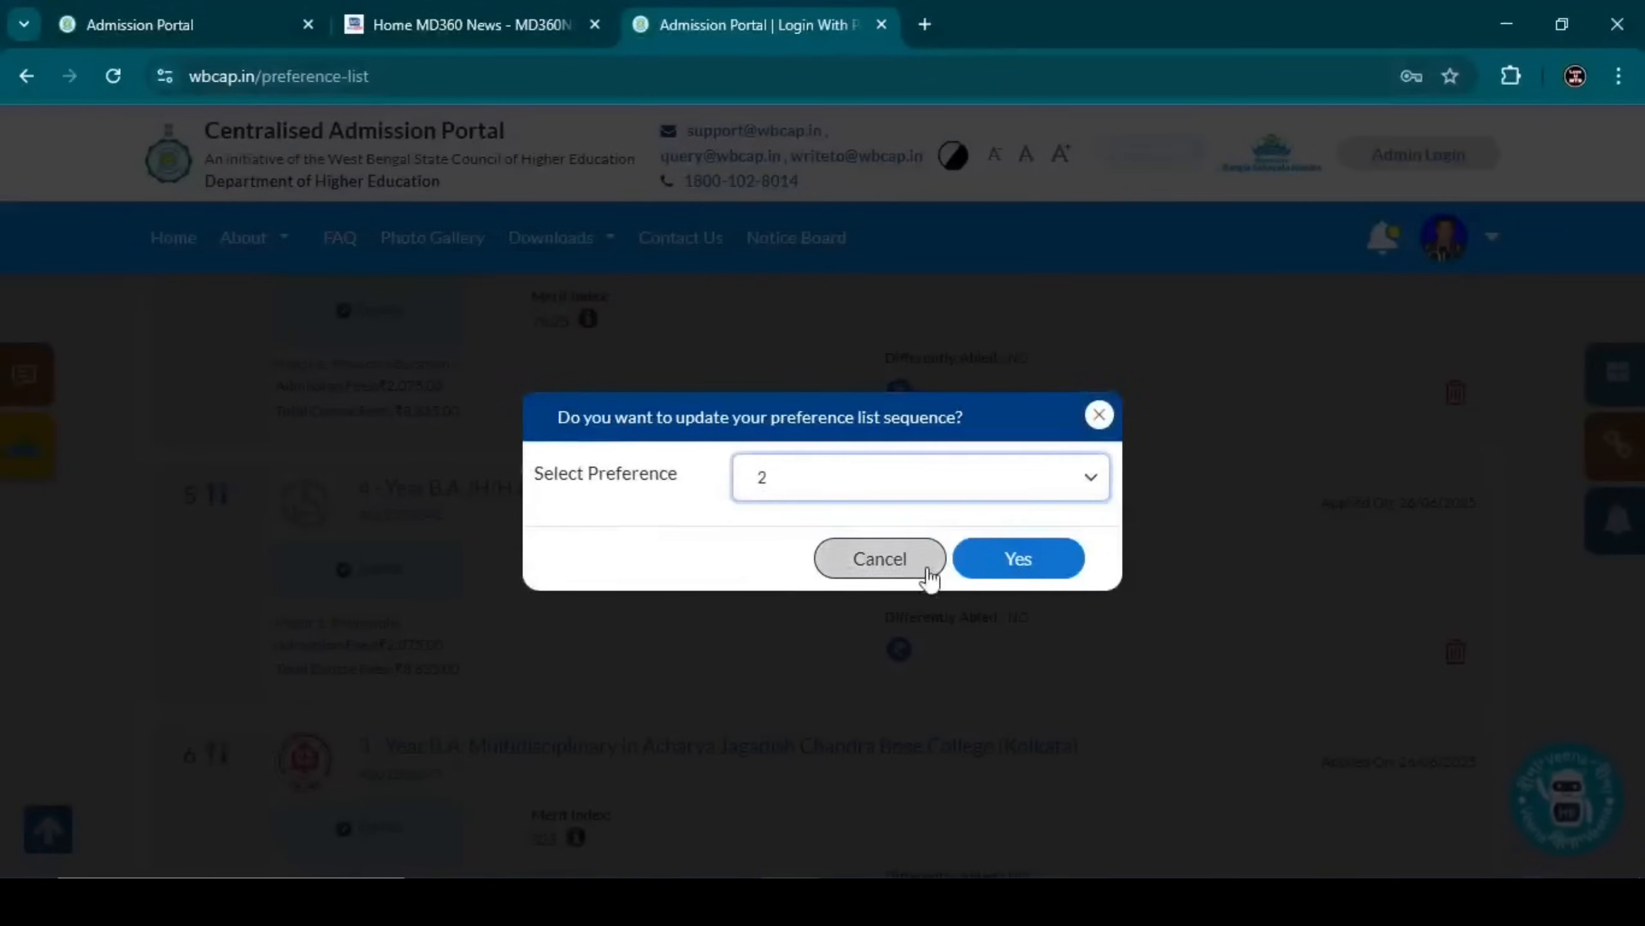
click(1030, 563)
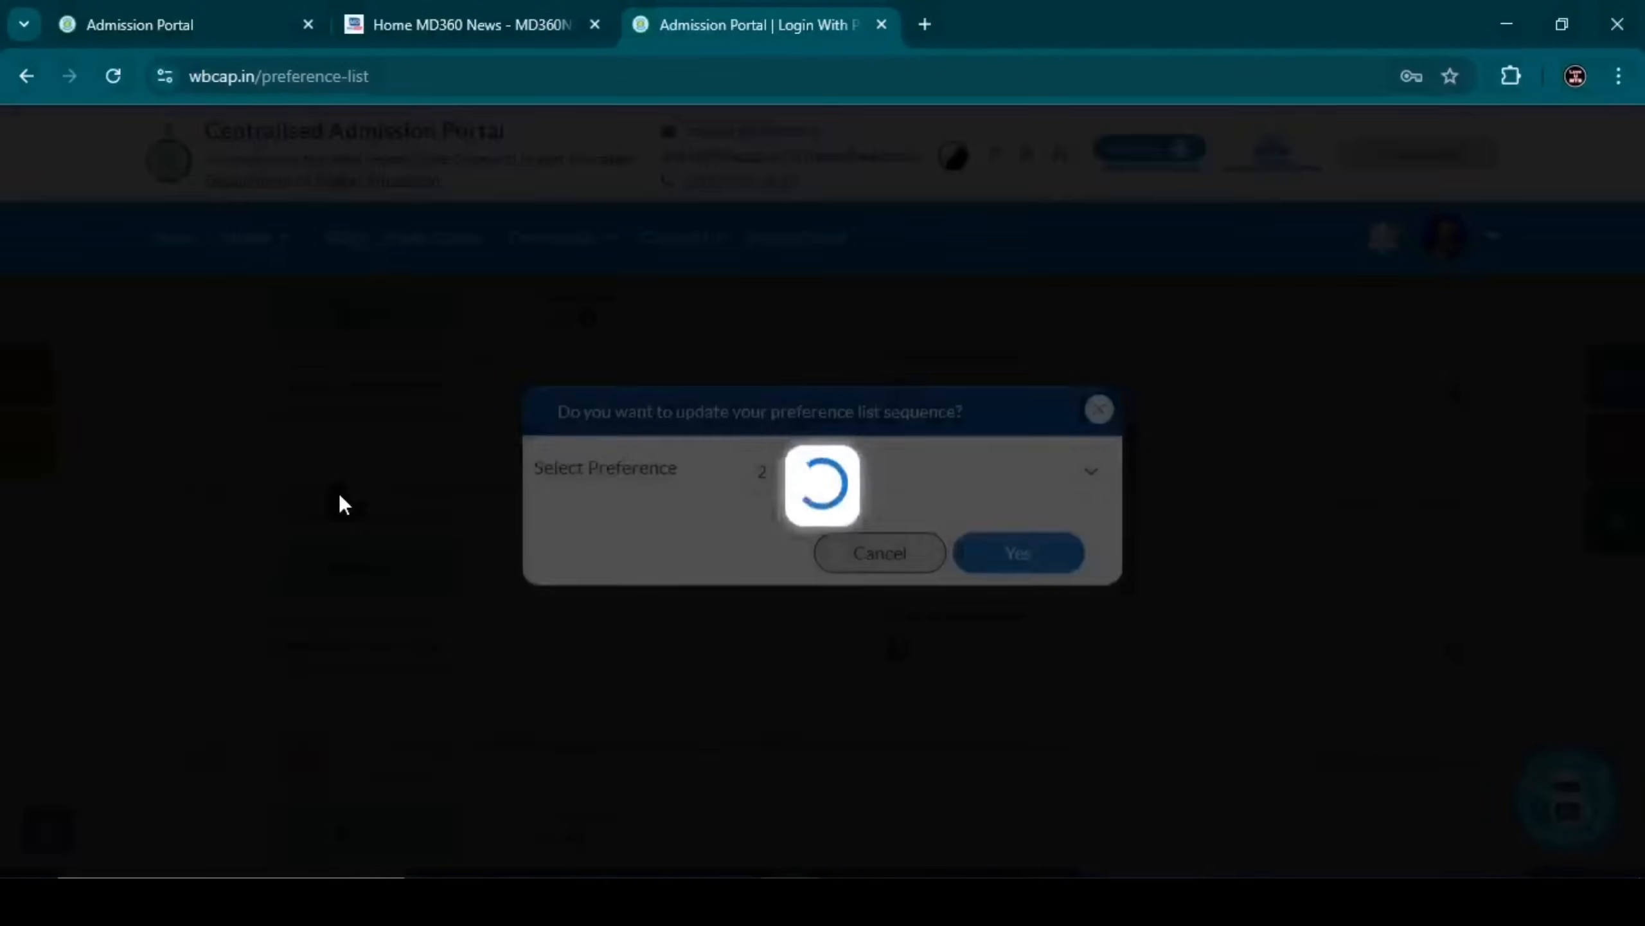
- Move the Education preference at Falakata to rank 3
scroll(339, 494, up, 7)
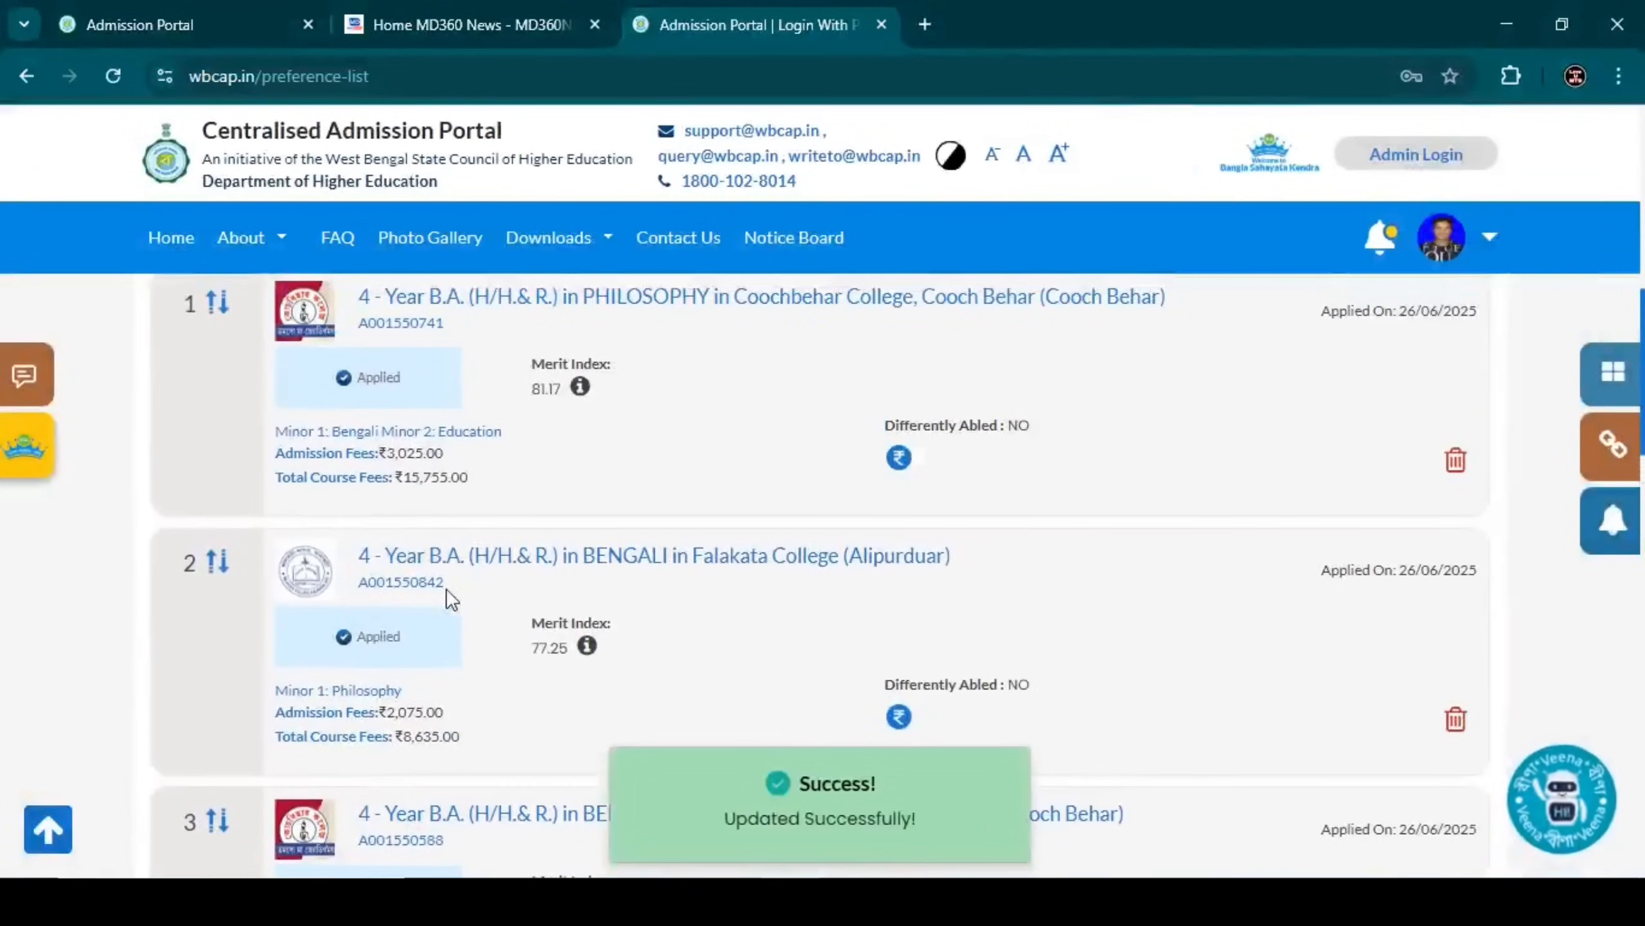
scroll(447, 590, down, 15)
scroll(538, 591, down, 2)
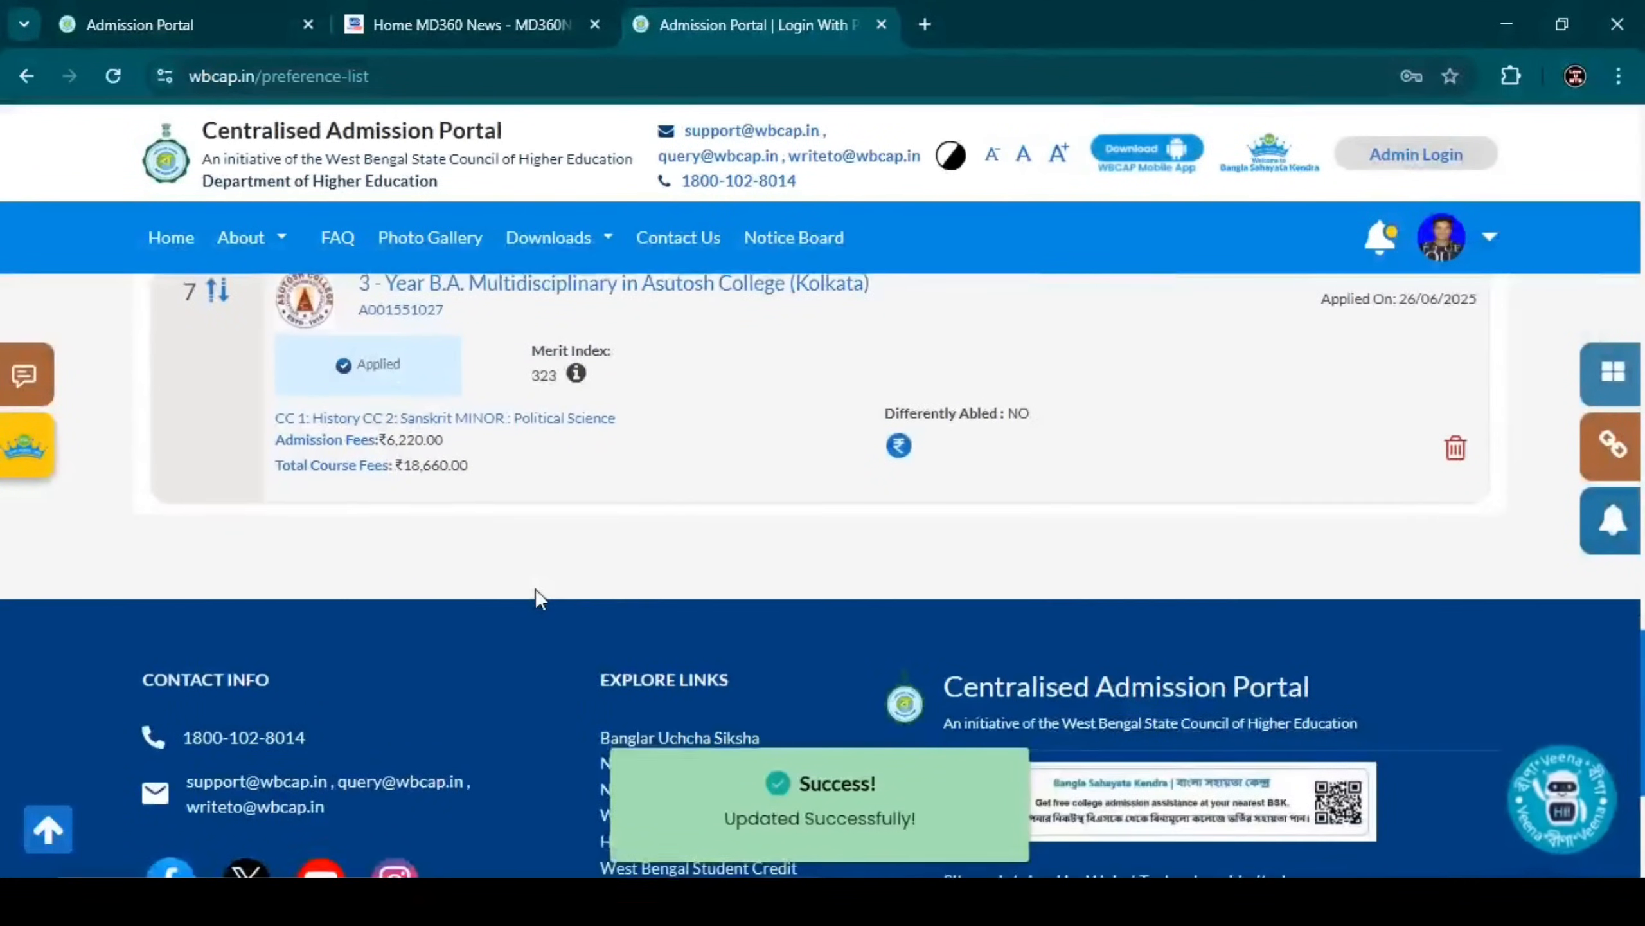
scroll(506, 596, up, 3)
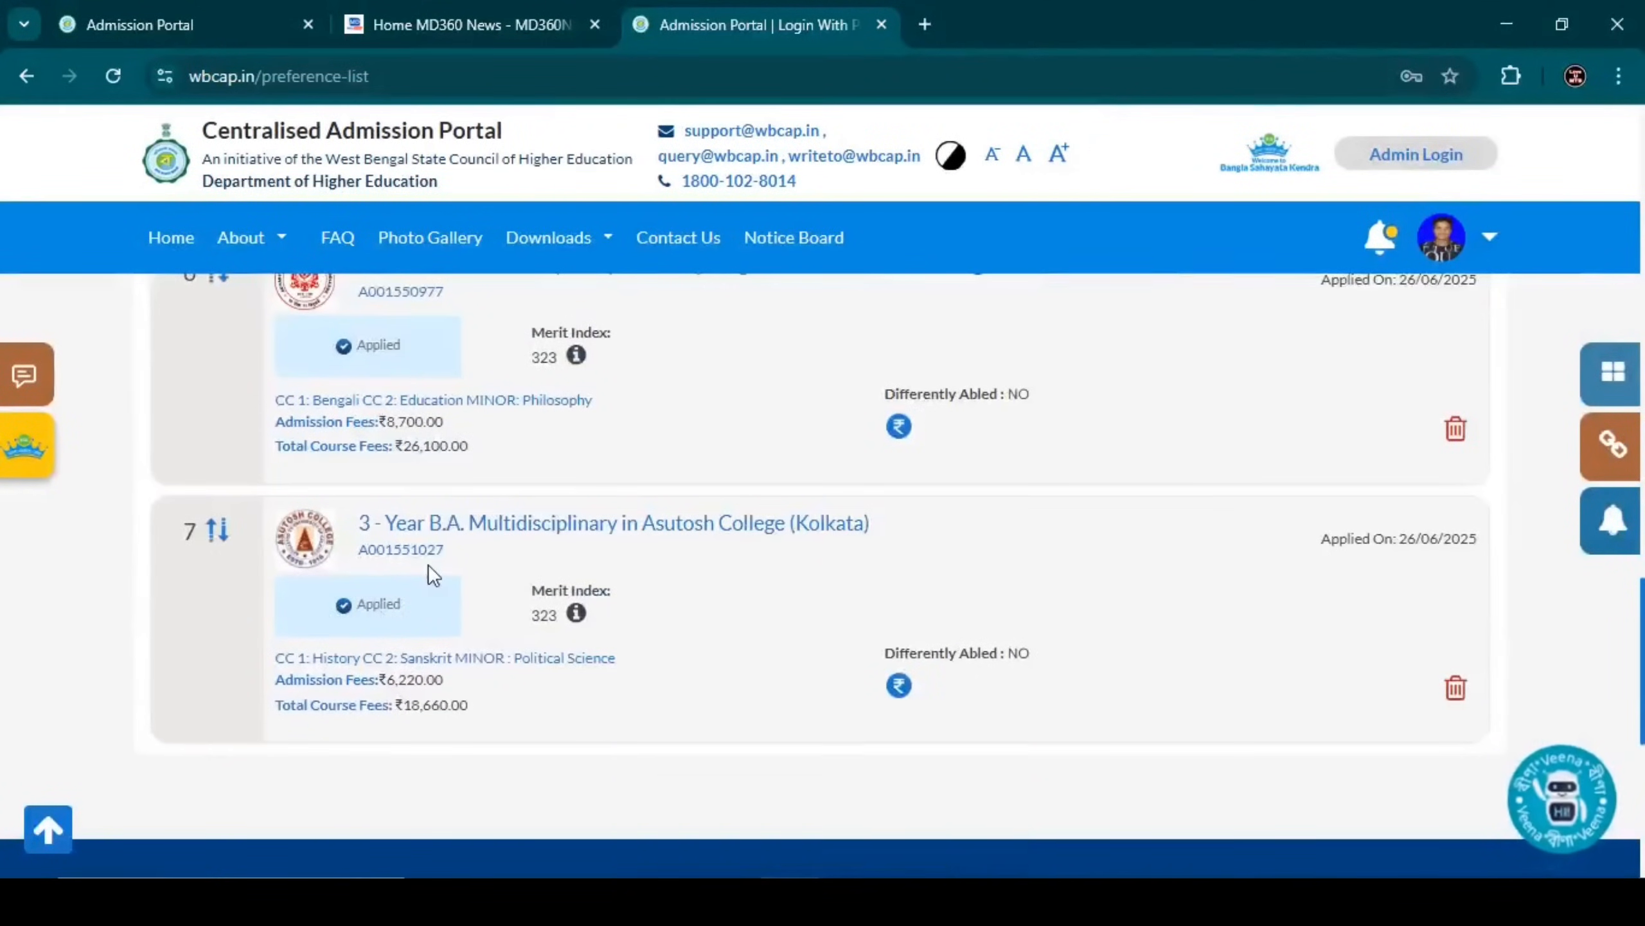
scroll(428, 563, up, 5)
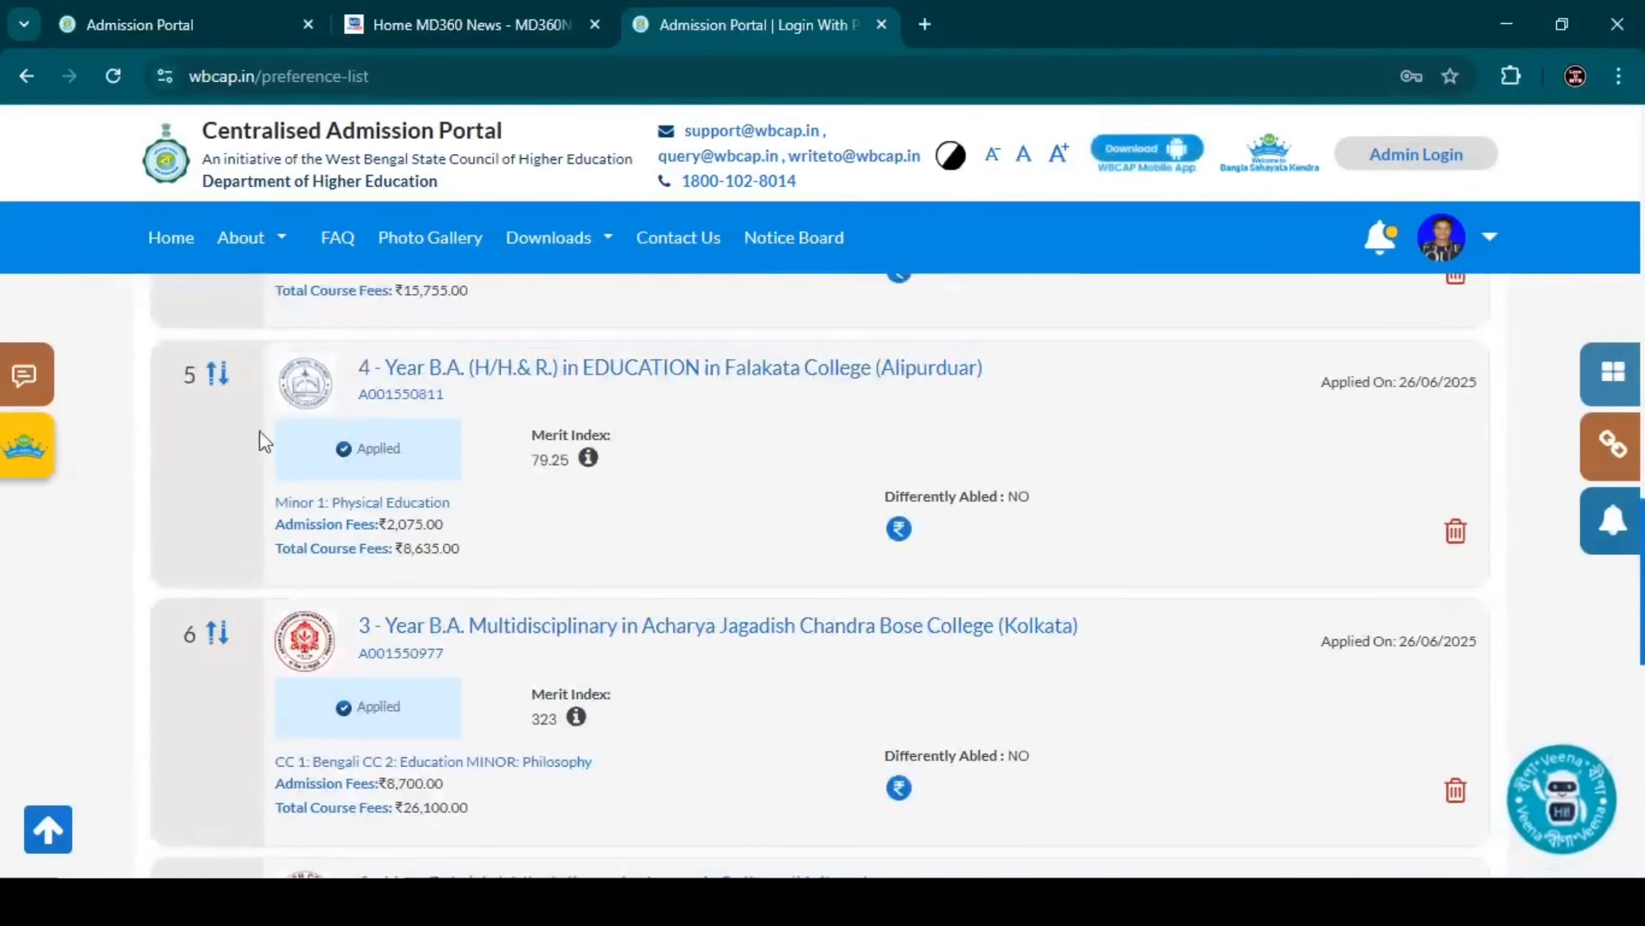
click(214, 376)
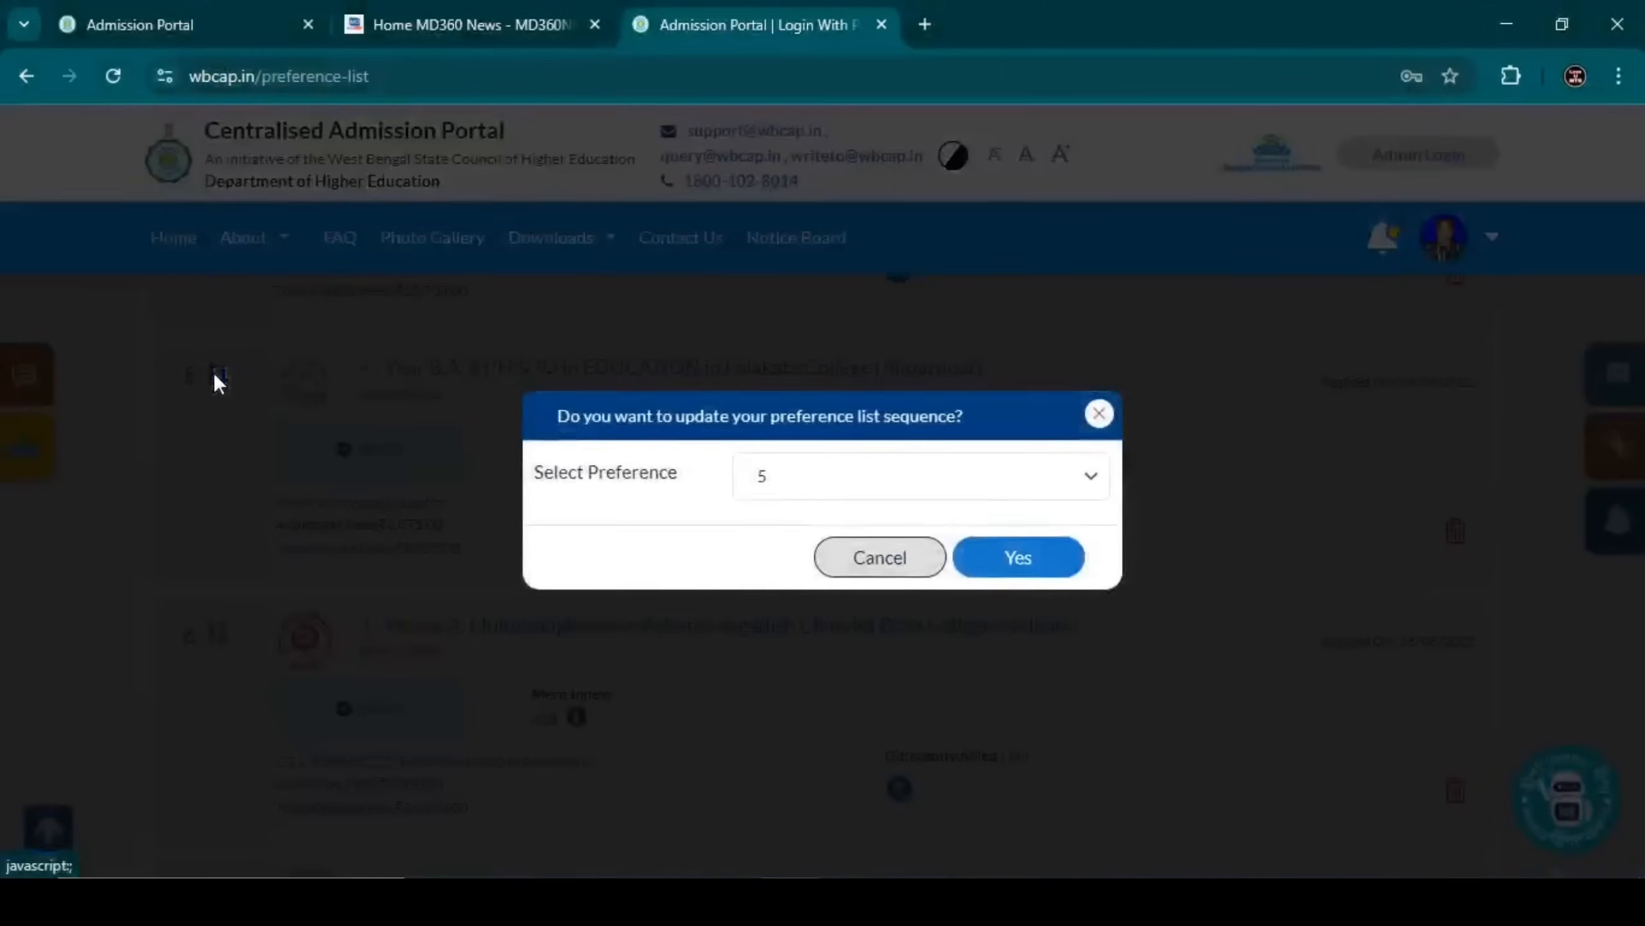
click(834, 487)
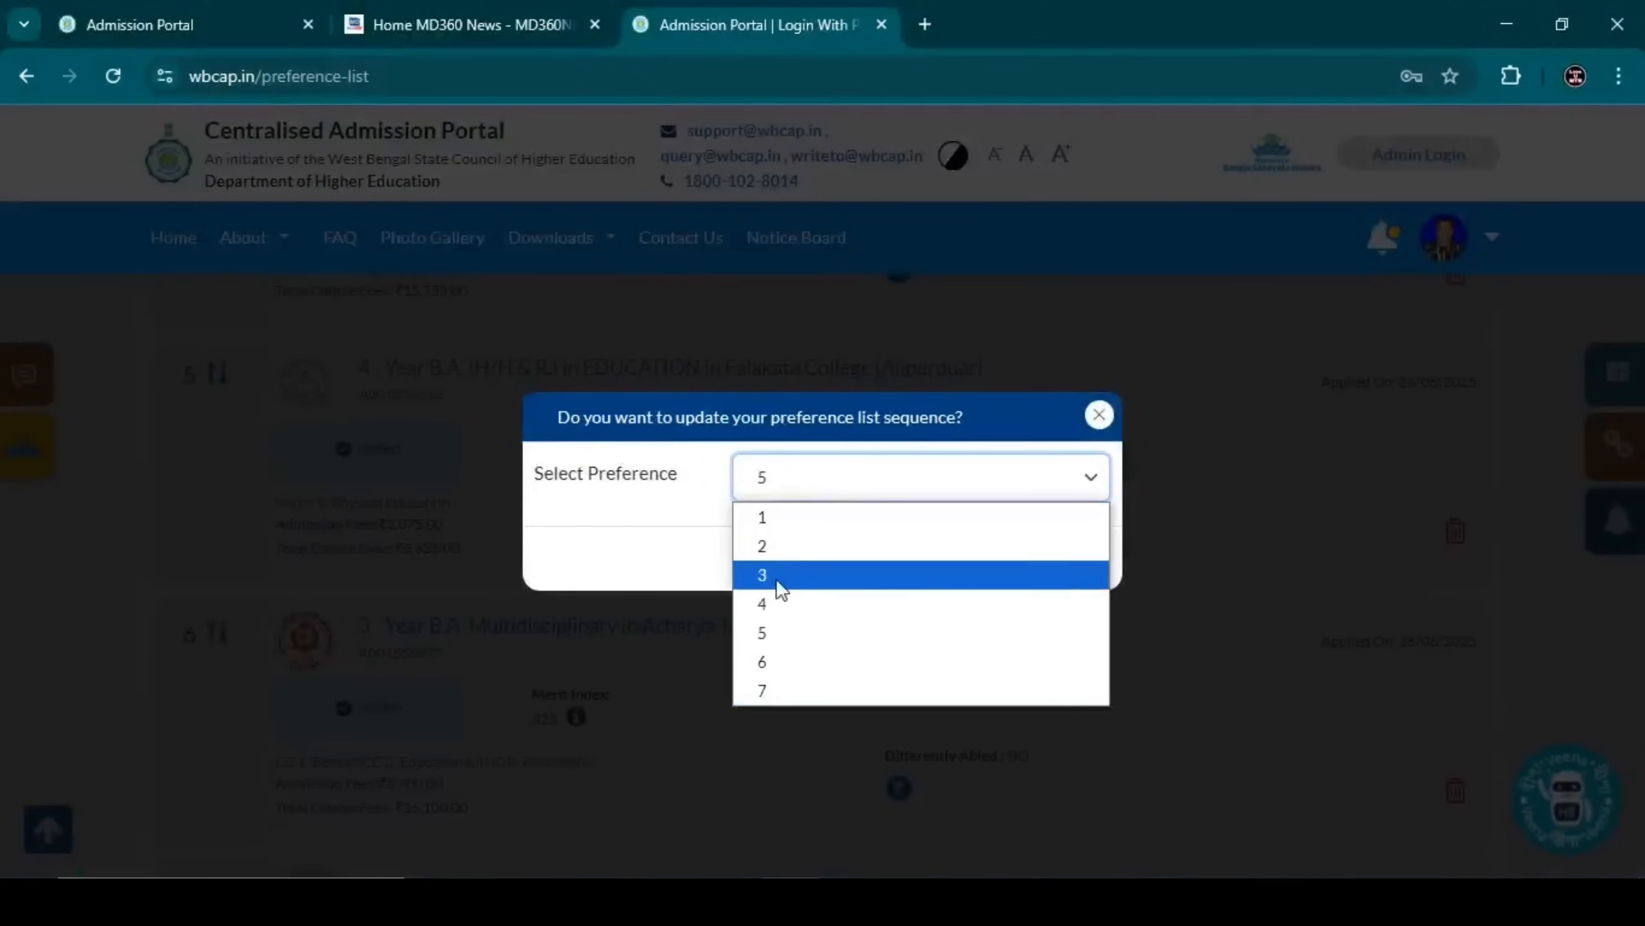
click(803, 575)
click(1012, 561)
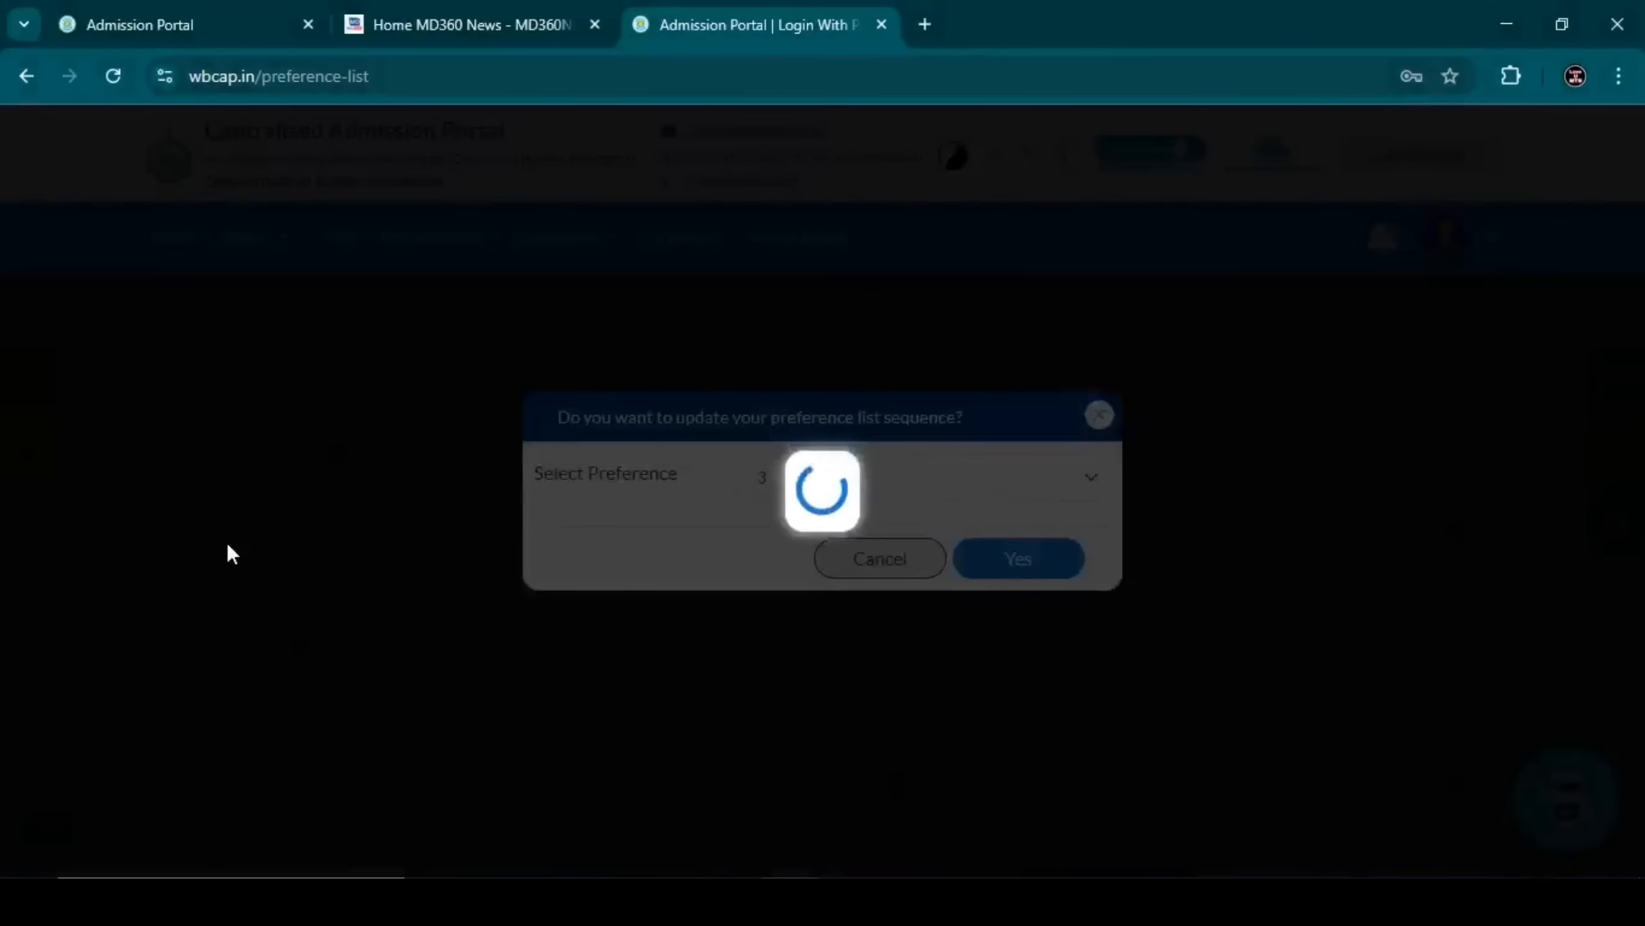
scroll(226, 543, up, 10)
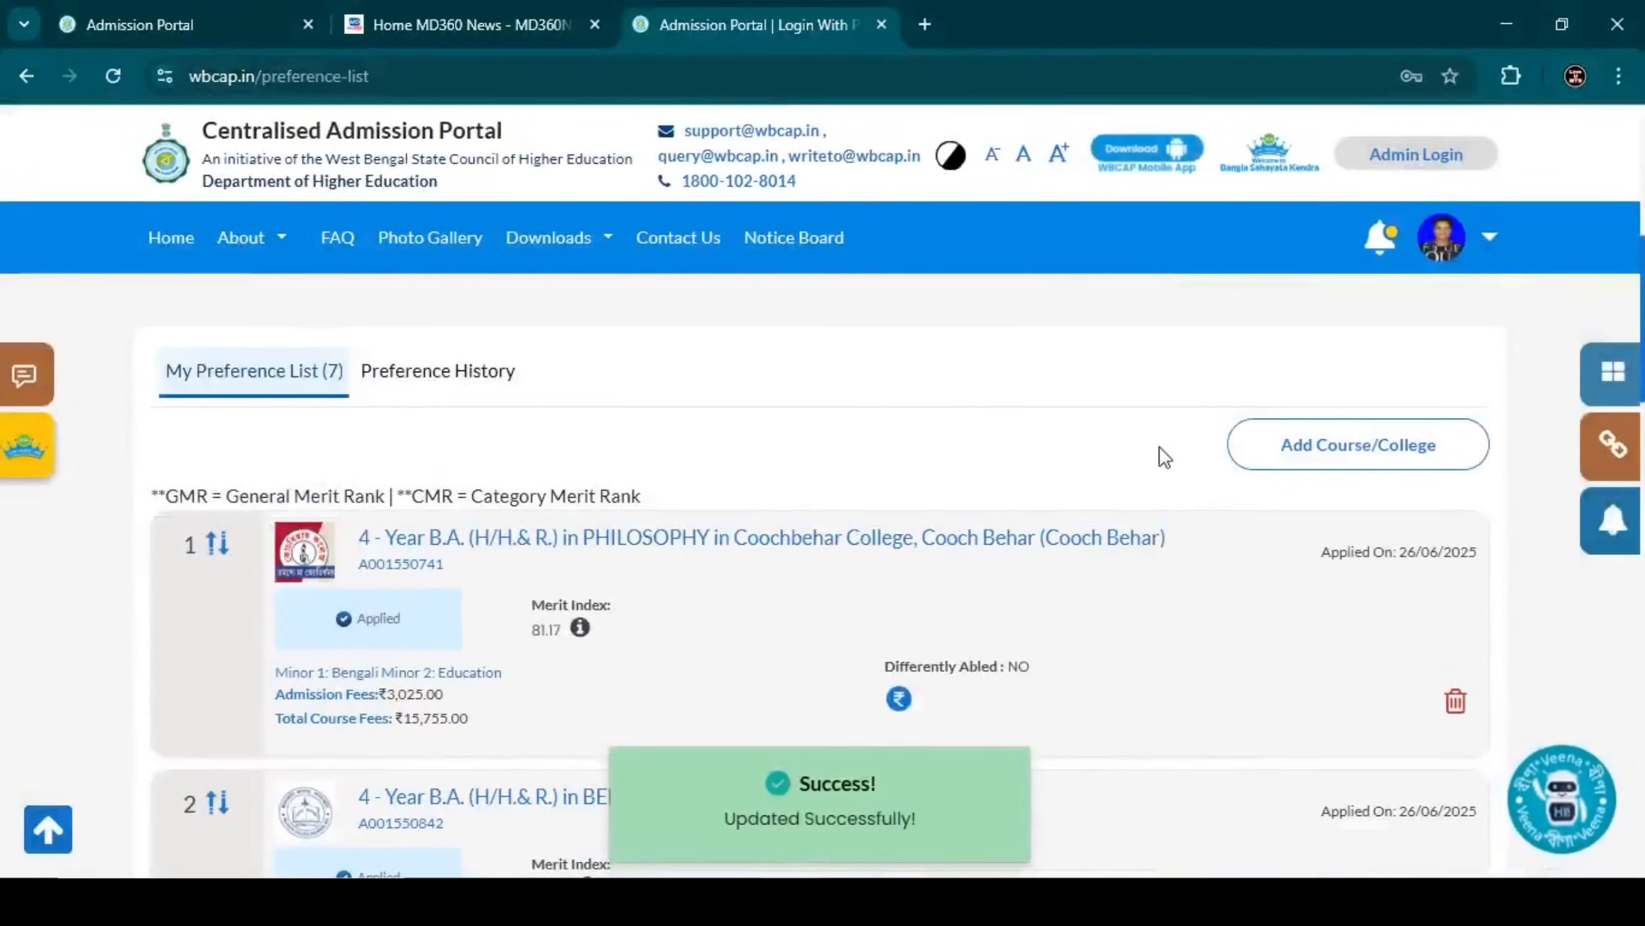
- Browse the Programme, Subject, College/HEI and University search tabs, then download the application PDF
click(1354, 467)
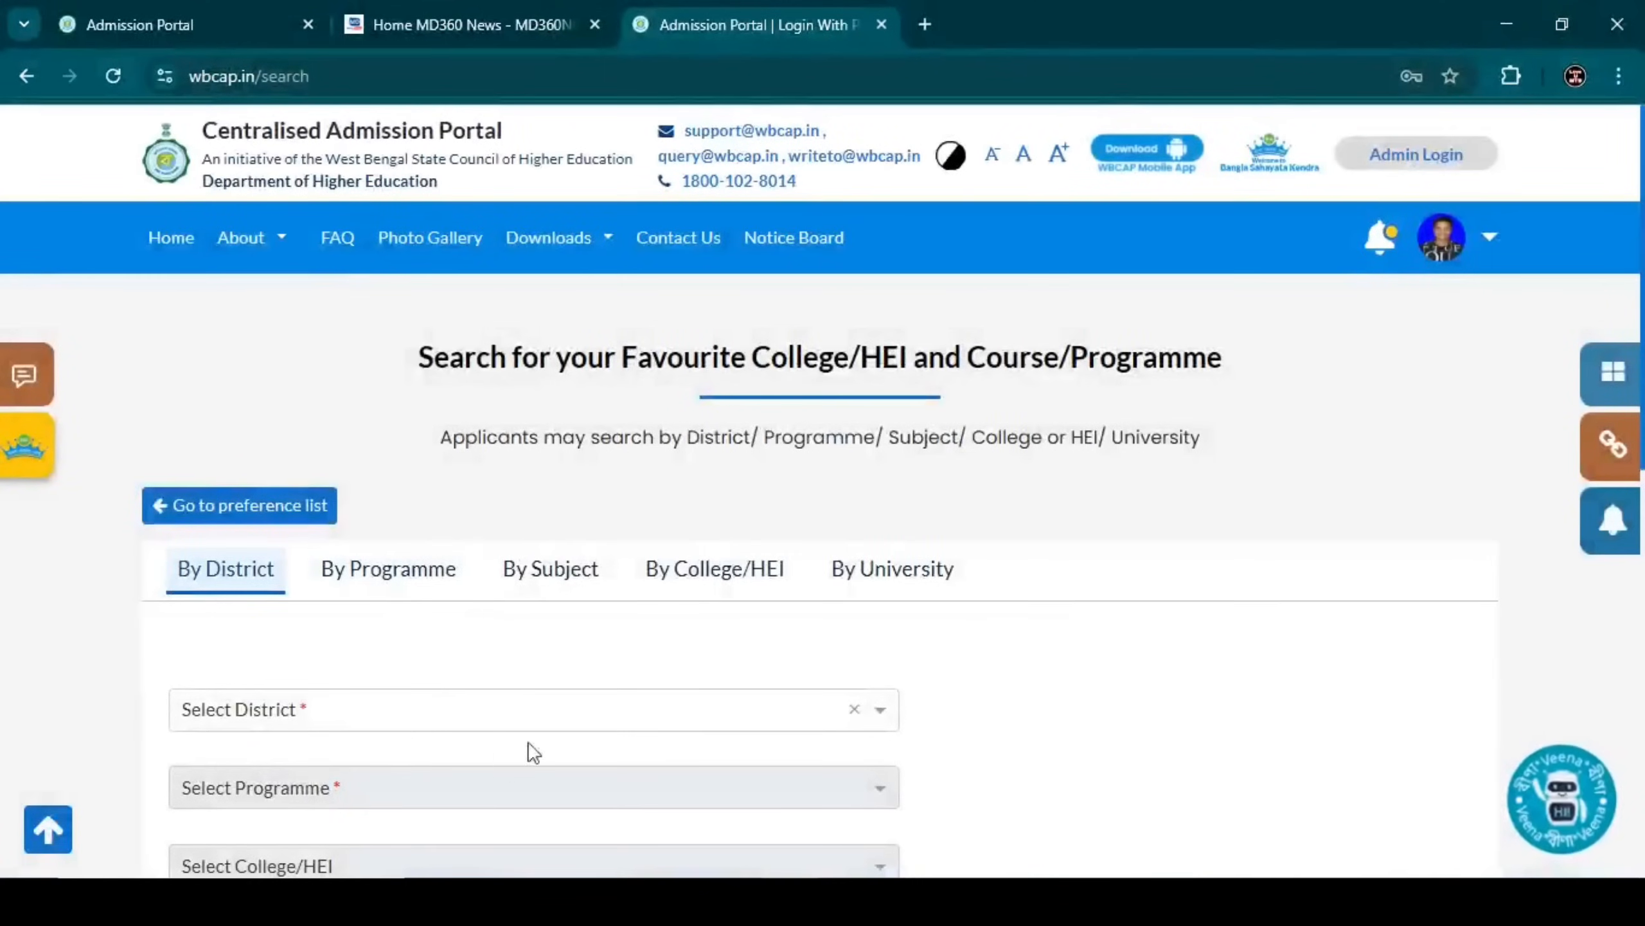
scroll(527, 752, down, 3)
scroll(305, 617, up, 1)
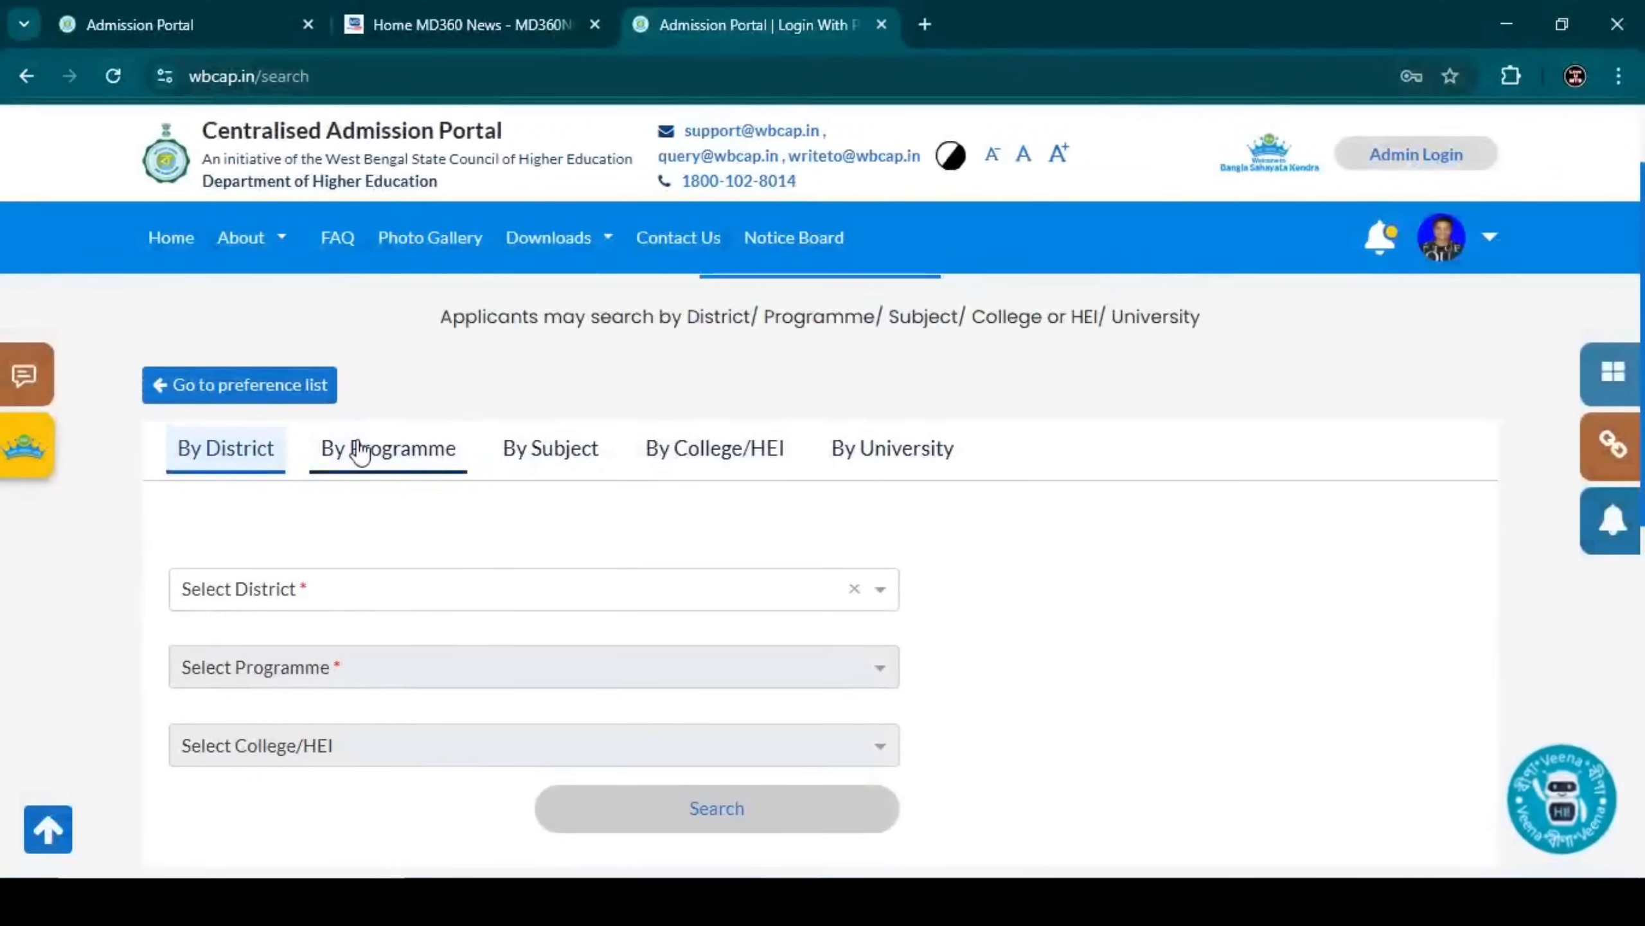
click(360, 450)
click(580, 454)
click(734, 452)
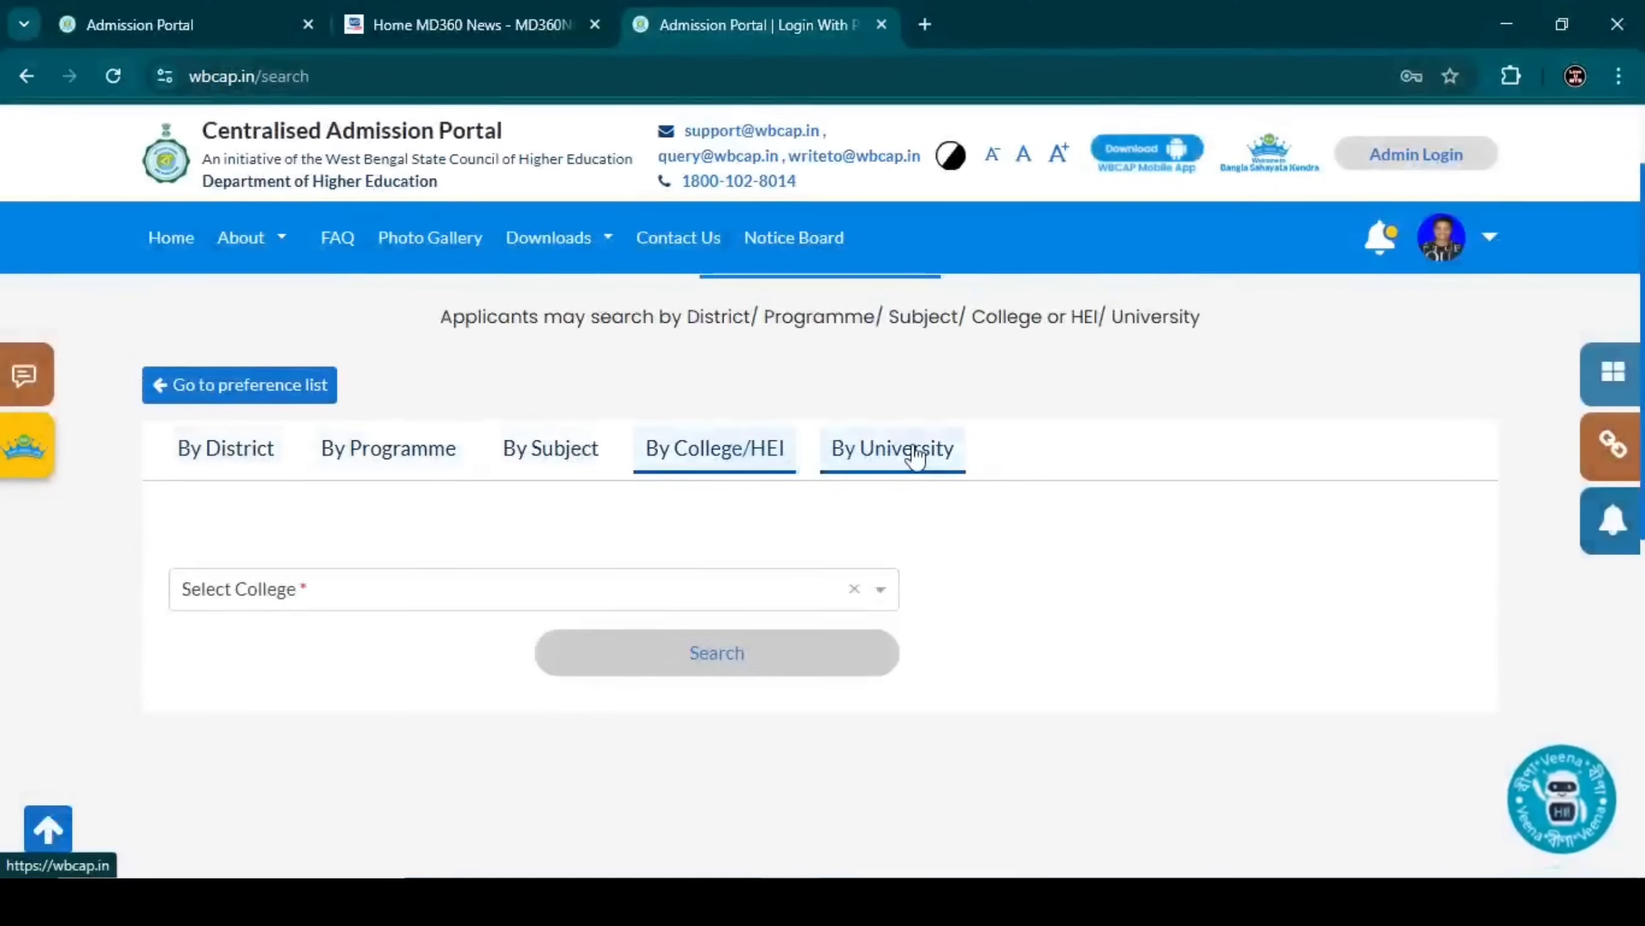
click(915, 457)
click(1442, 237)
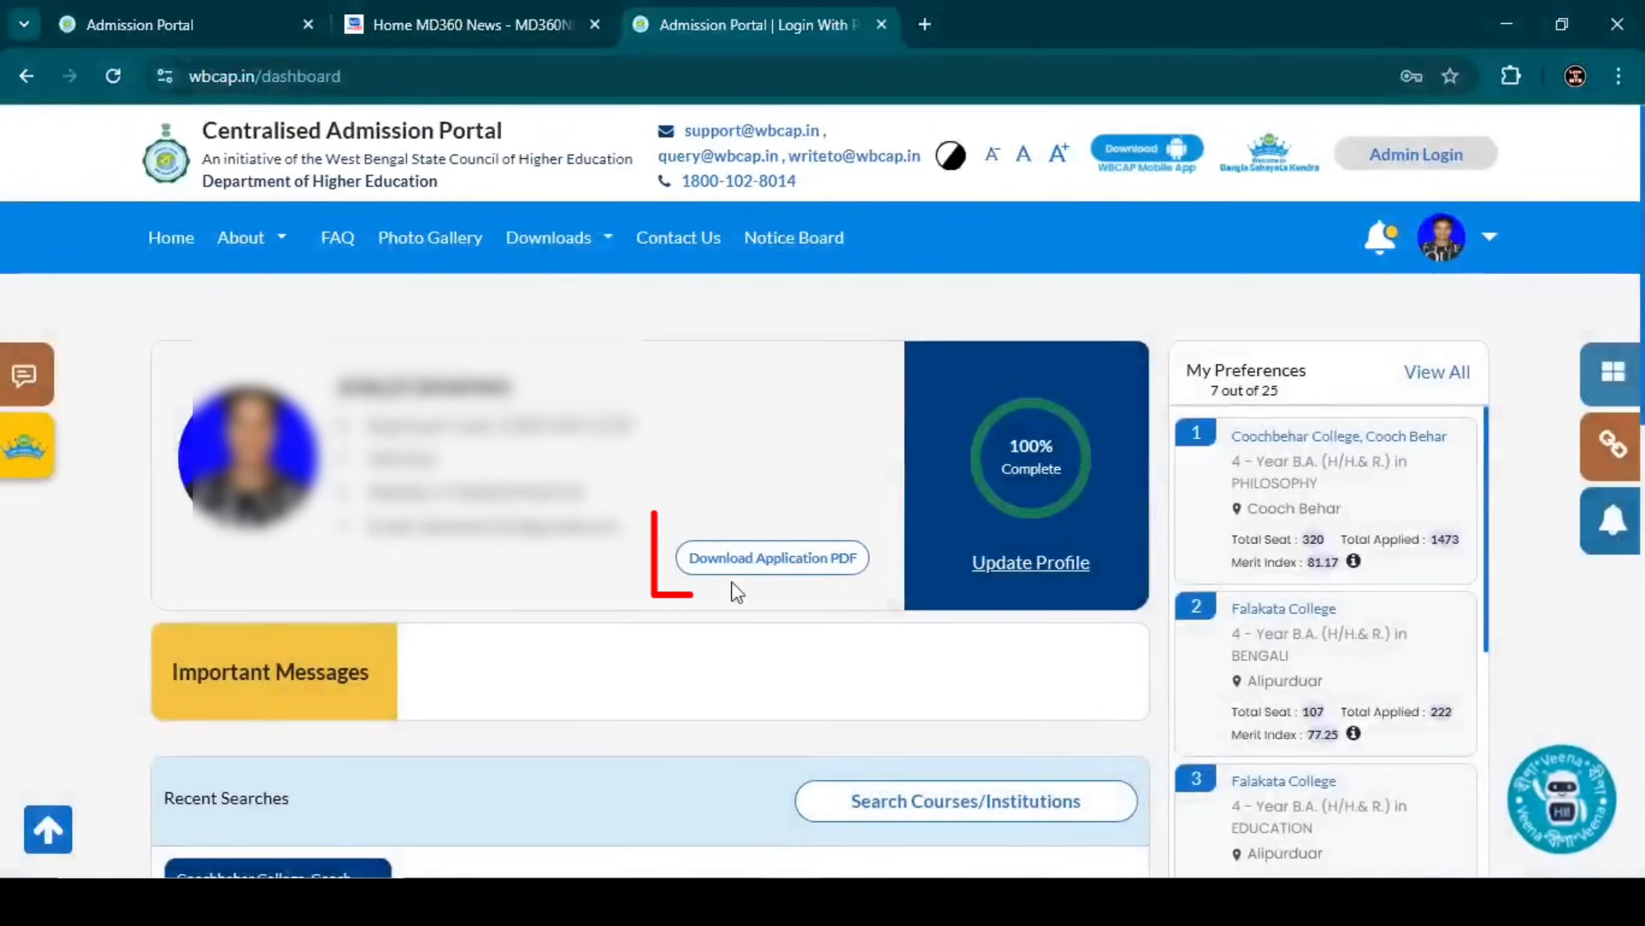
click(741, 564)
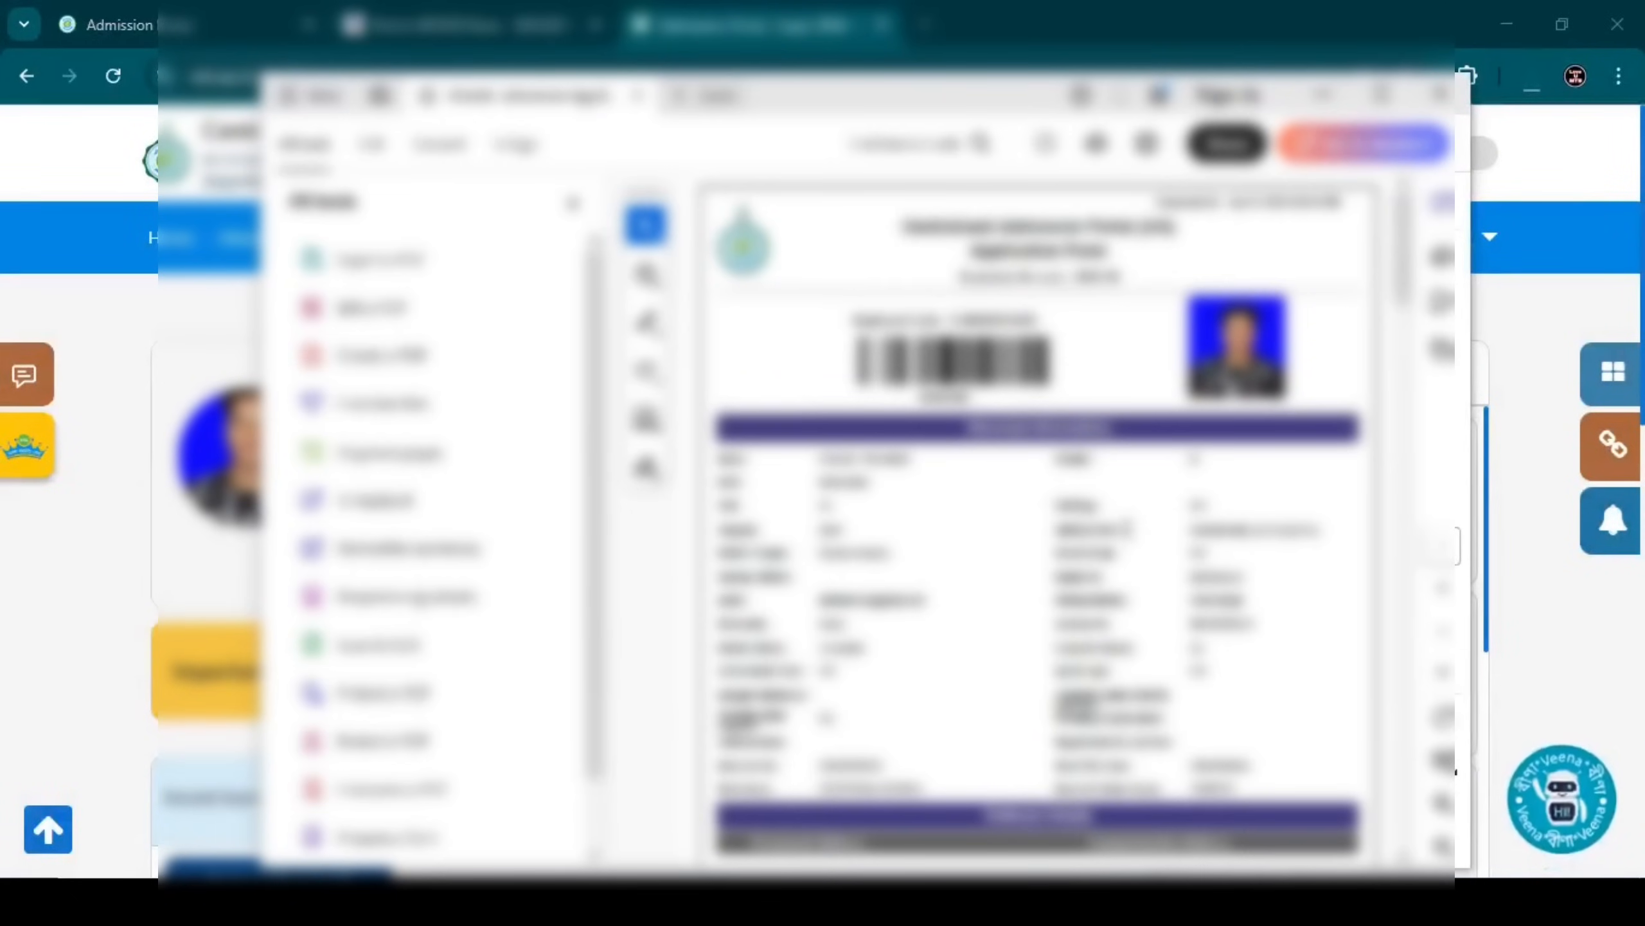
- Read through the downloaded application form PDF, then close the viewer
scroll(1037, 519, down, 10)
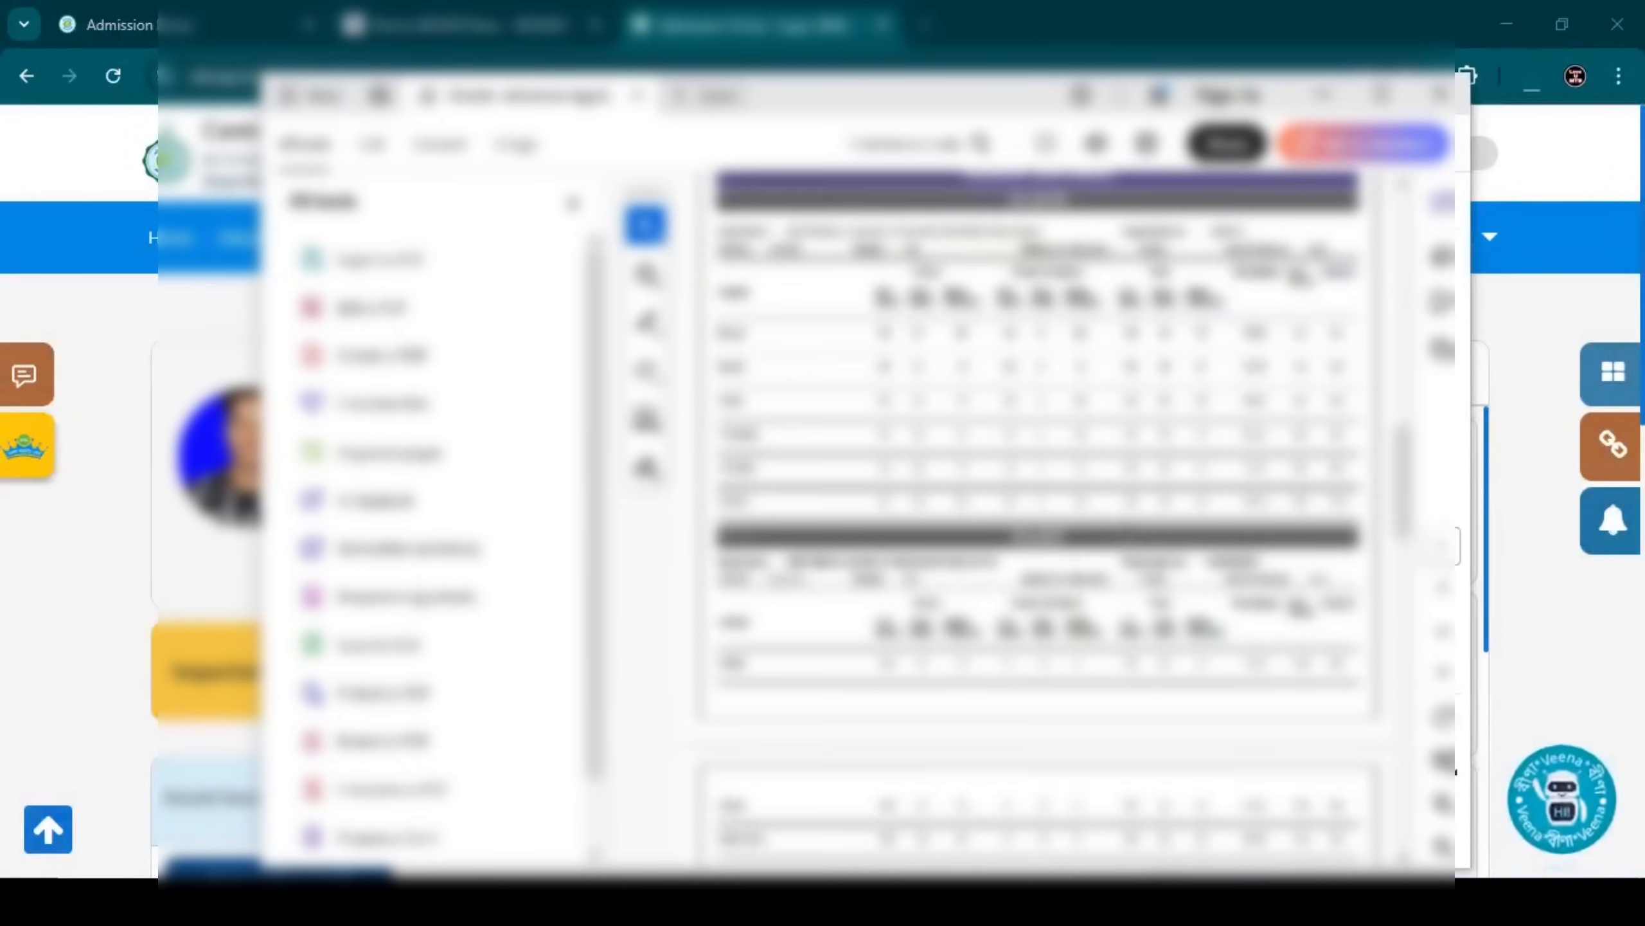
scroll(1130, 538, down, 3)
scroll(1130, 538, up, 6)
scroll(1128, 529, down, 5)
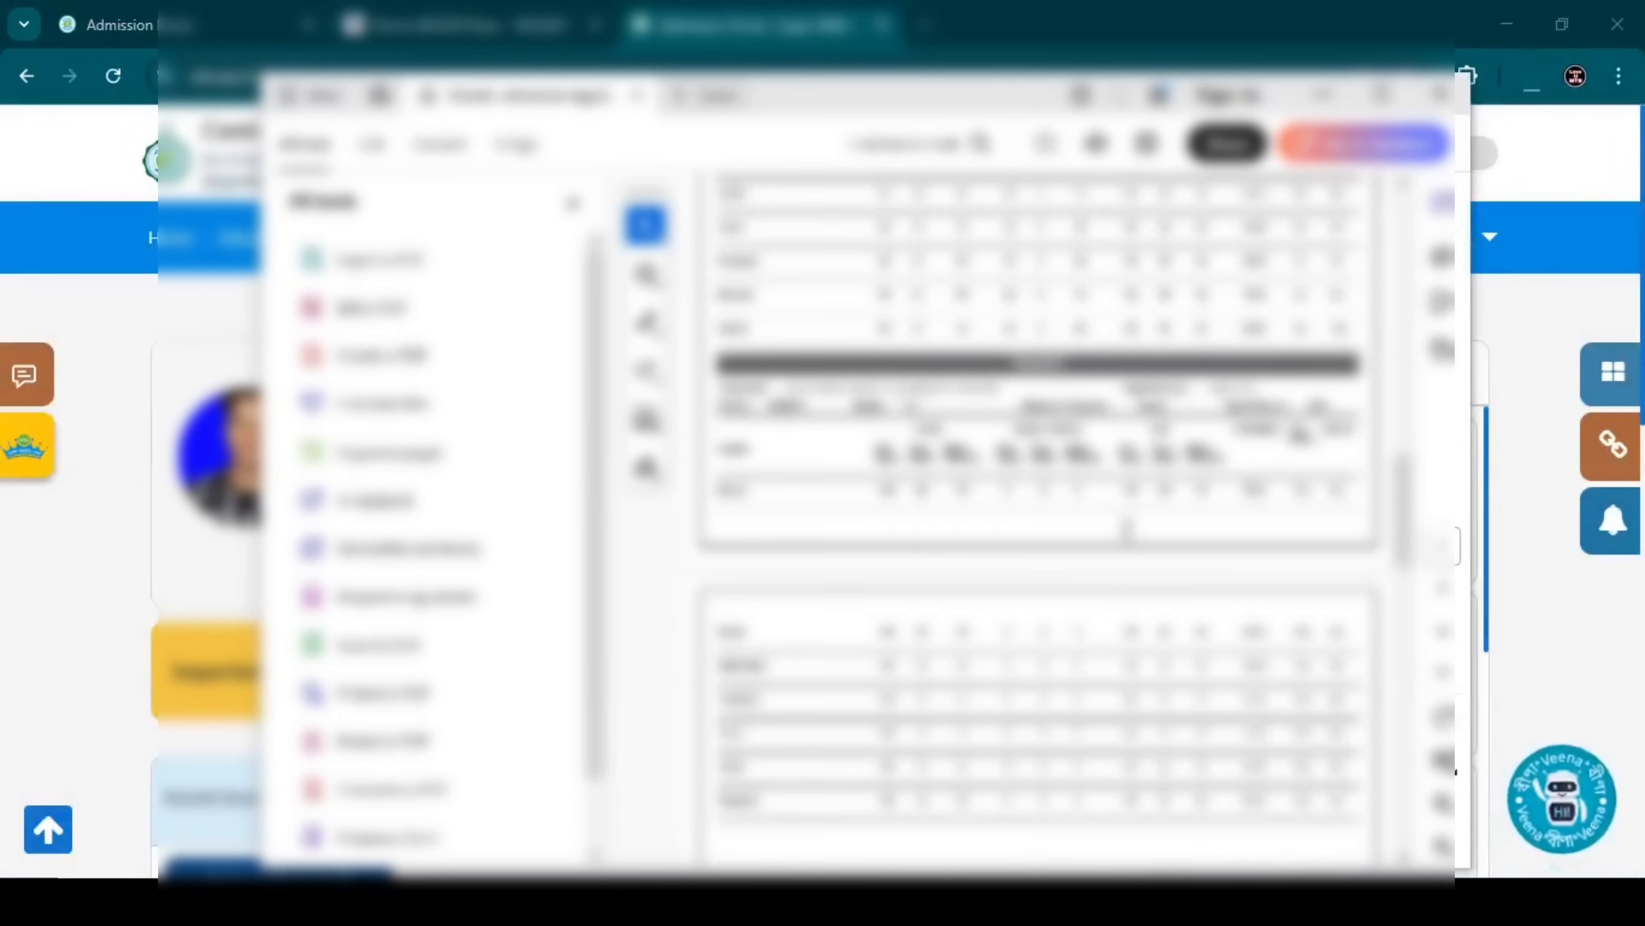
scroll(1128, 529, down, 10)
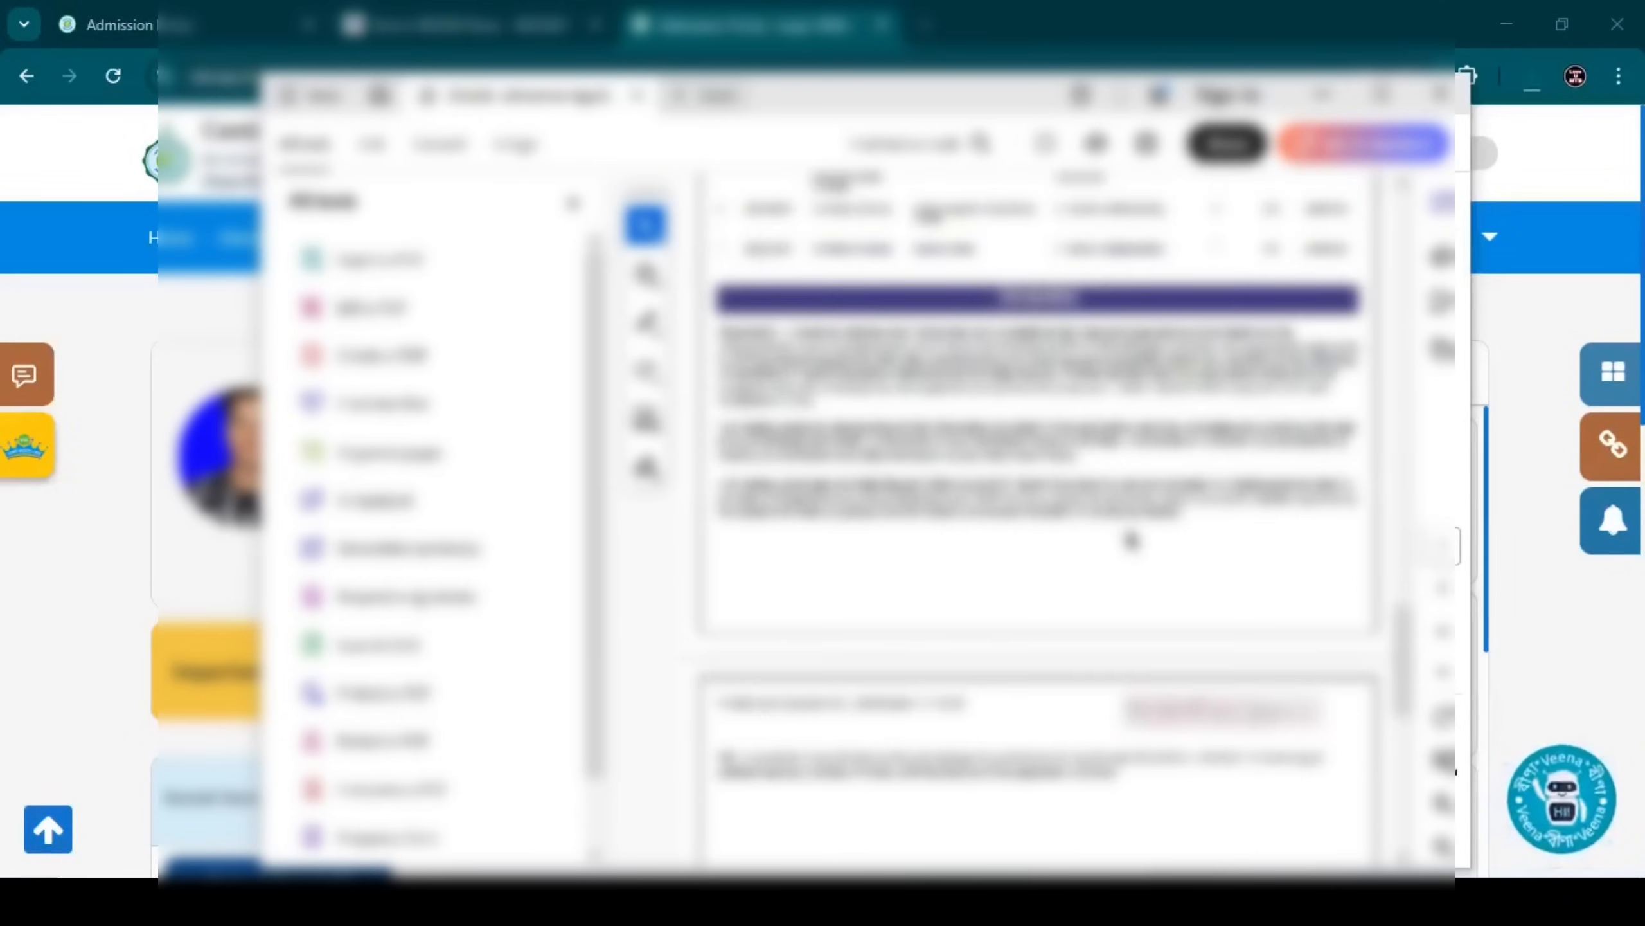
scroll(1130, 540, up, 10)
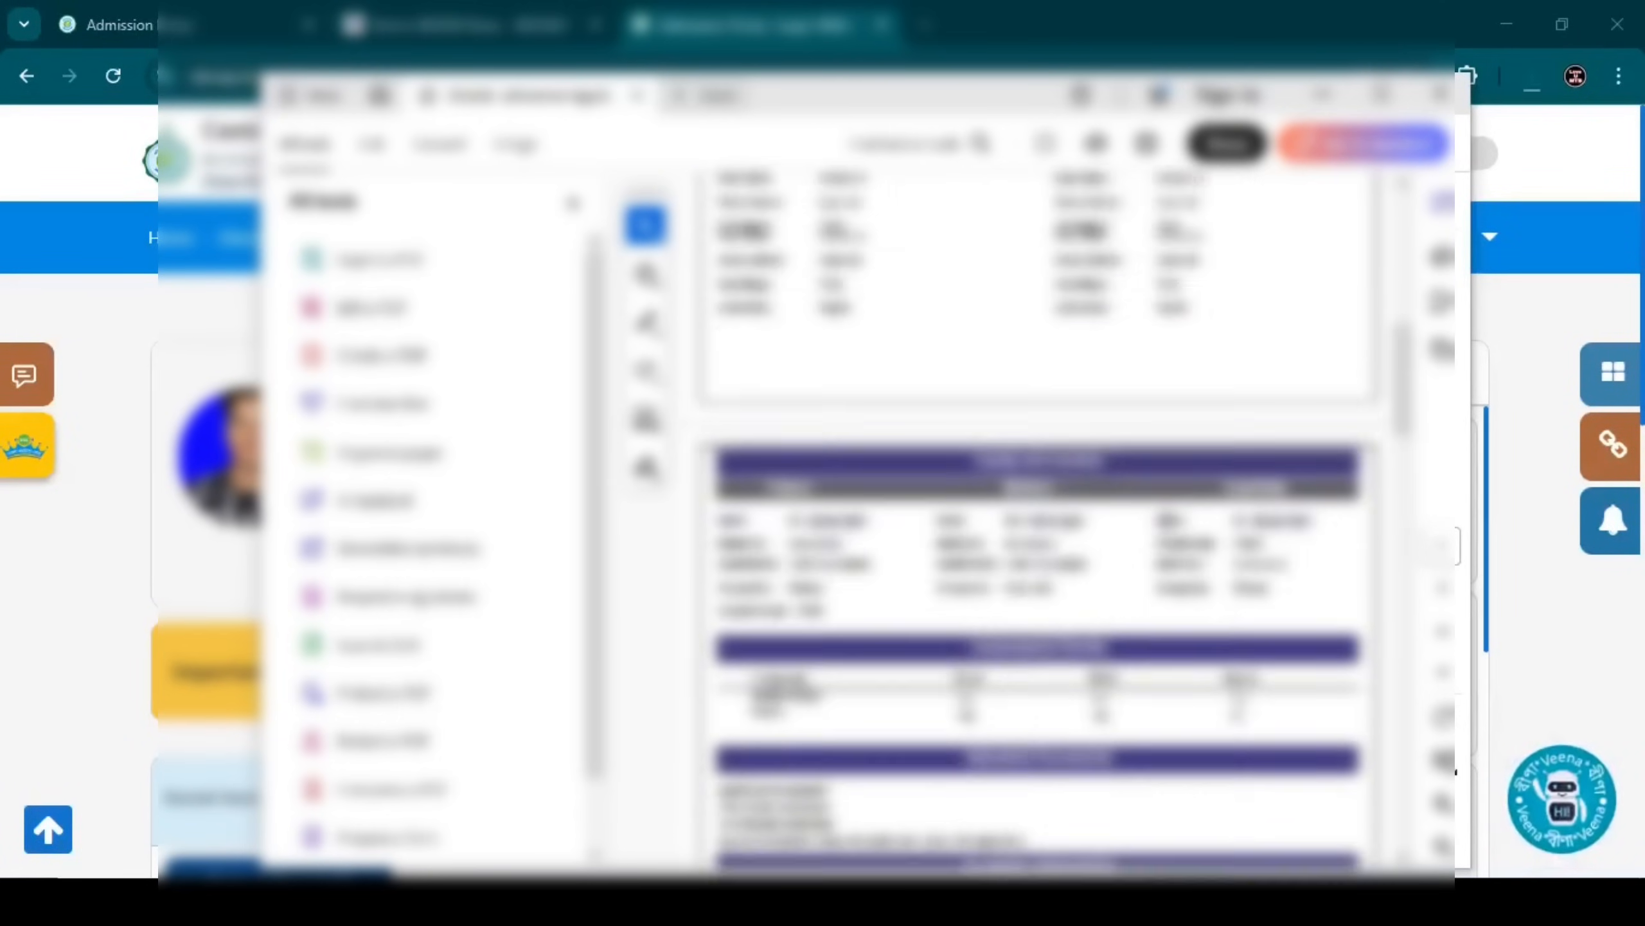
scroll(1171, 517, up, 5)
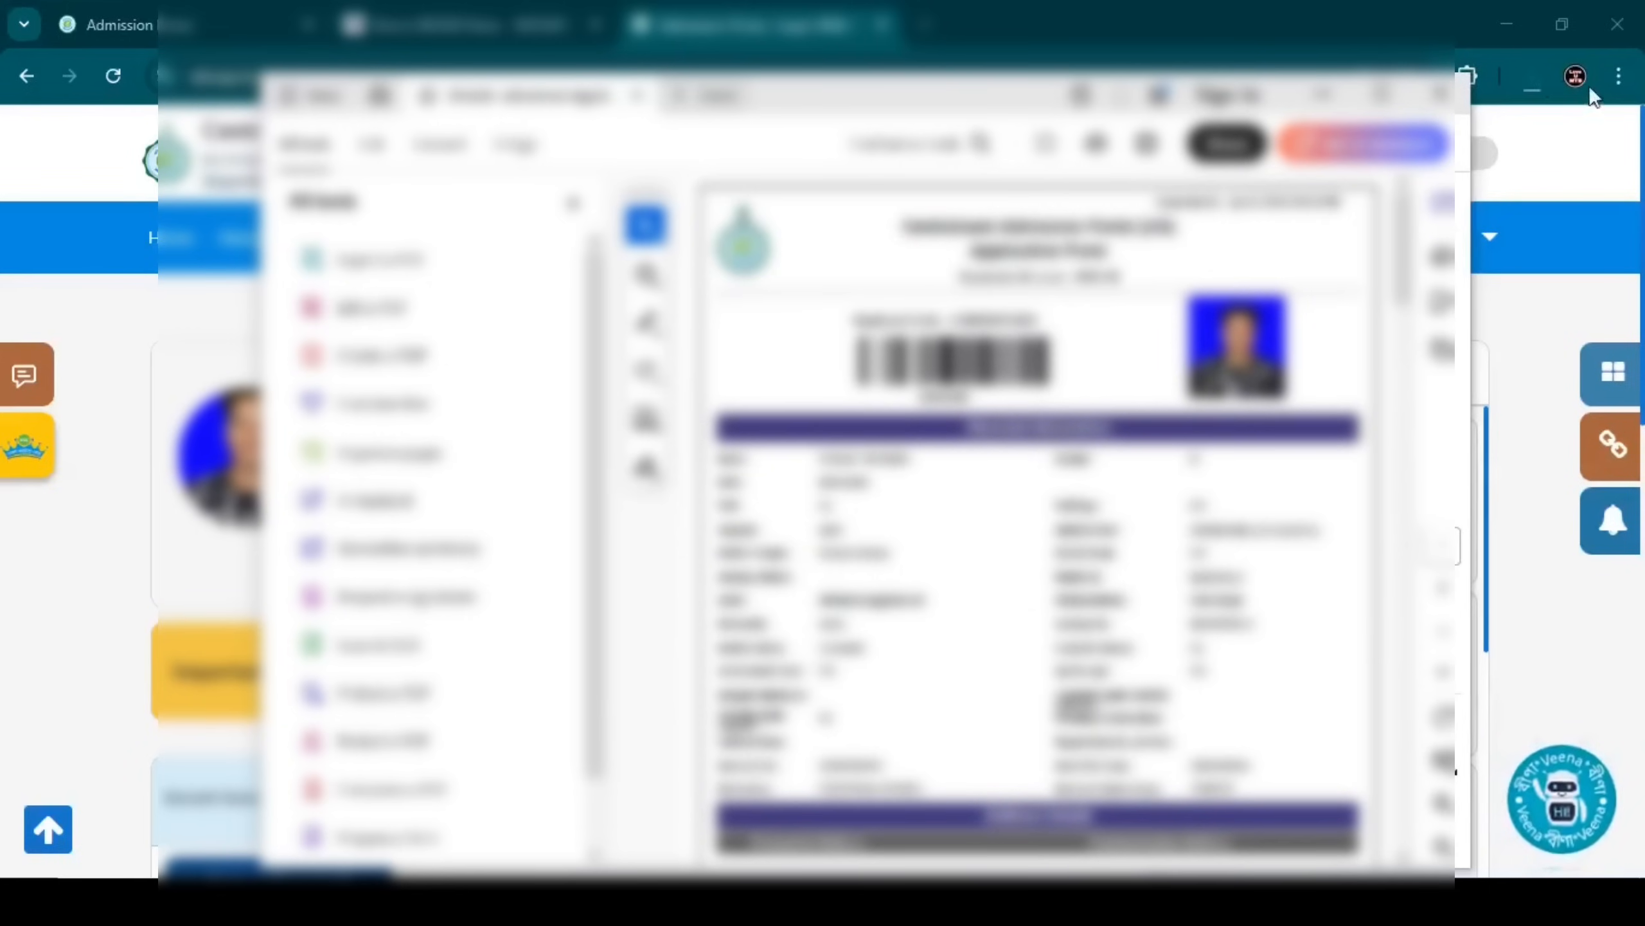
click(1442, 97)
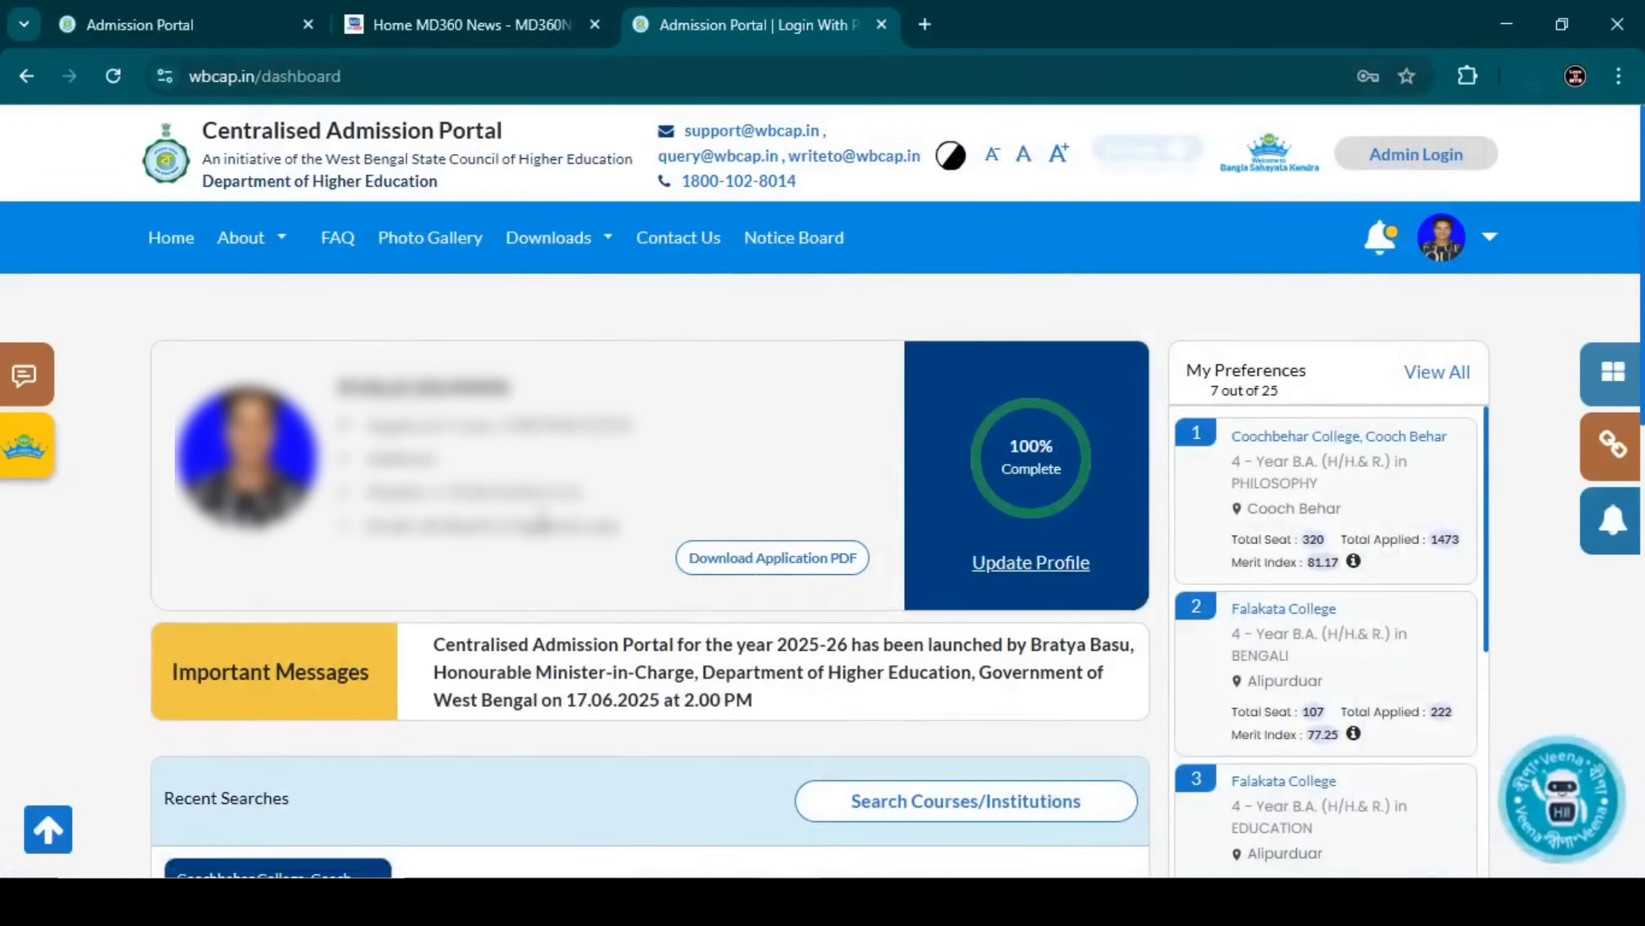
- Open Update Profile and show the profile's Edit options
click(1040, 570)
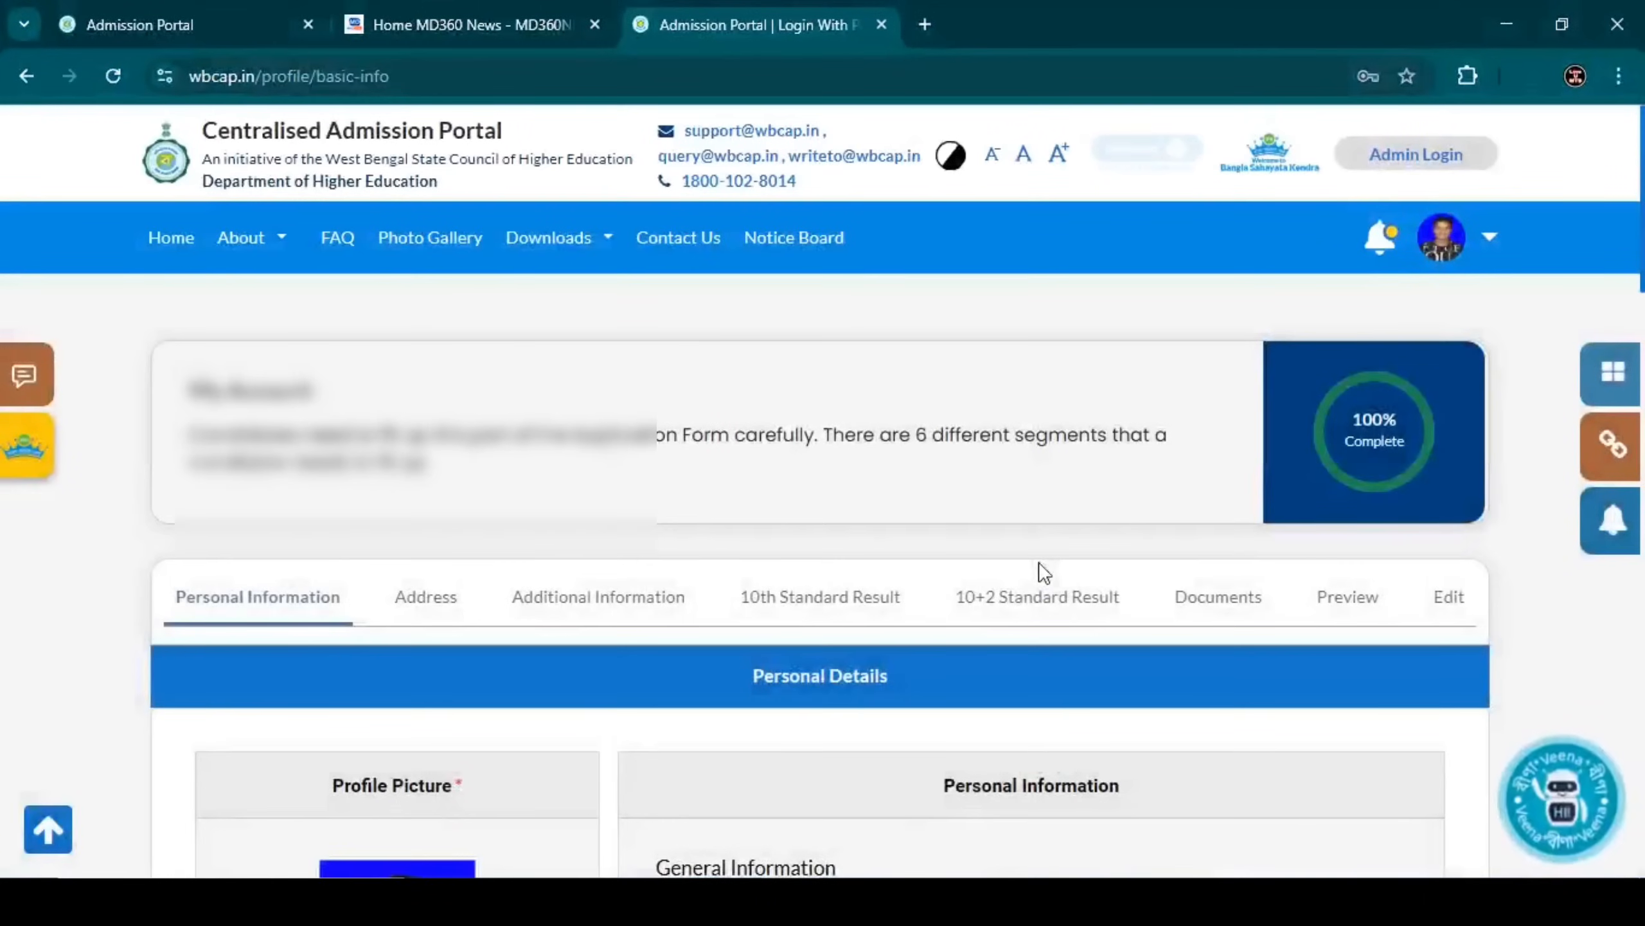
click(1450, 606)
- Unlock the profile, confirming despite the warning that all preferences will be deleted
scroll(1146, 588, down, 3)
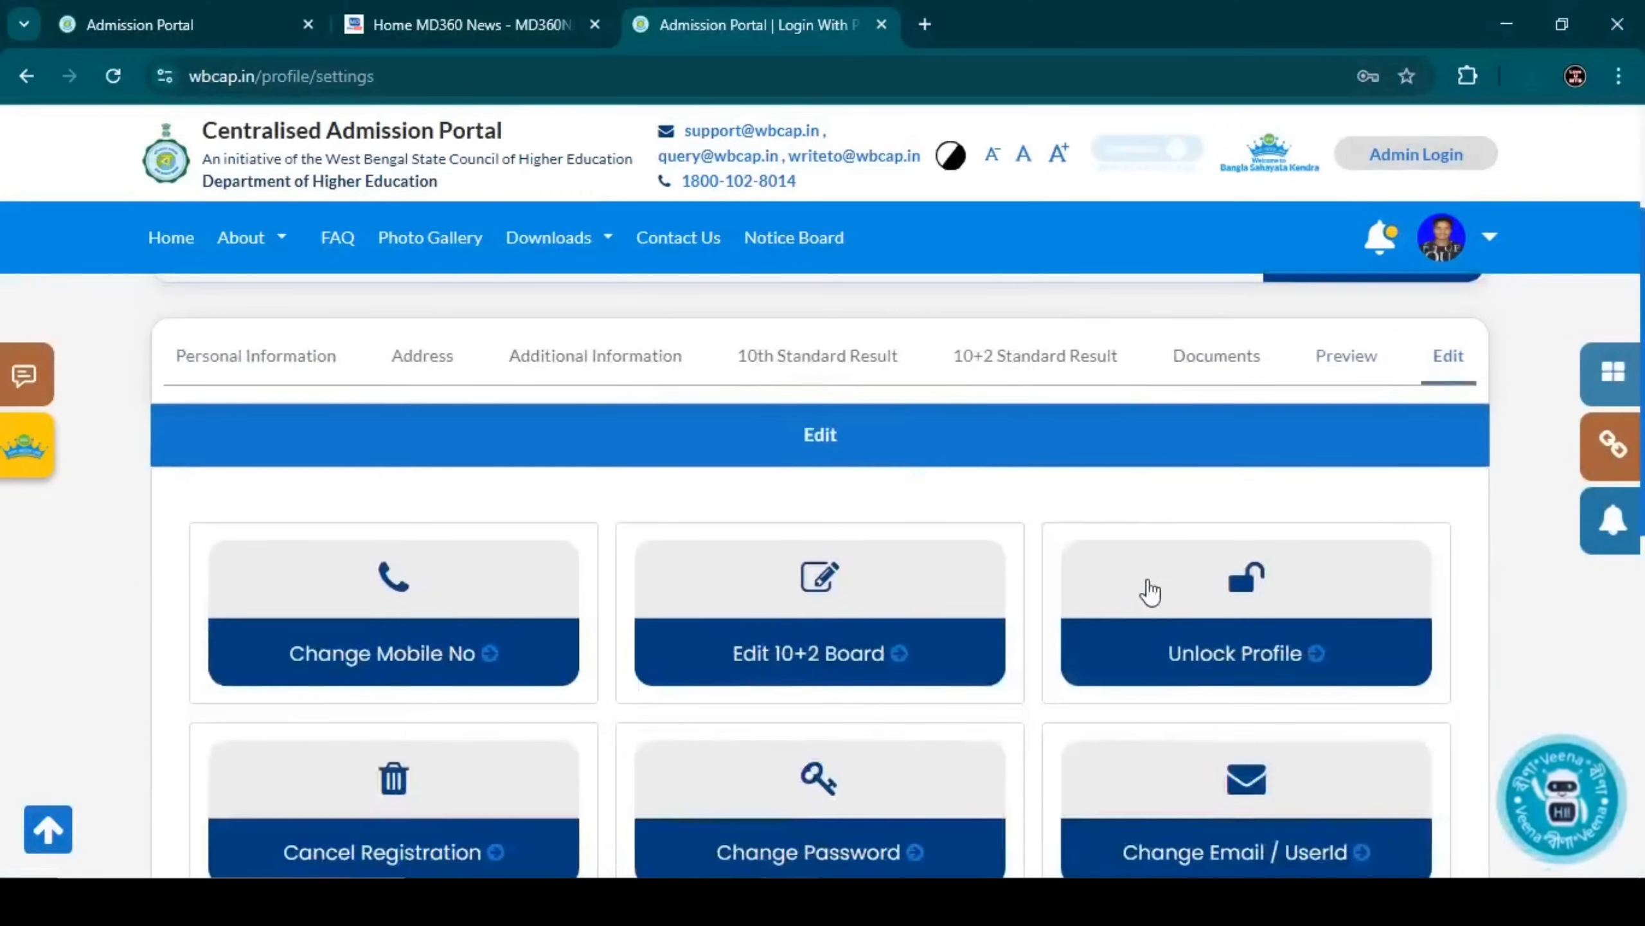
scroll(1101, 588, down, 3)
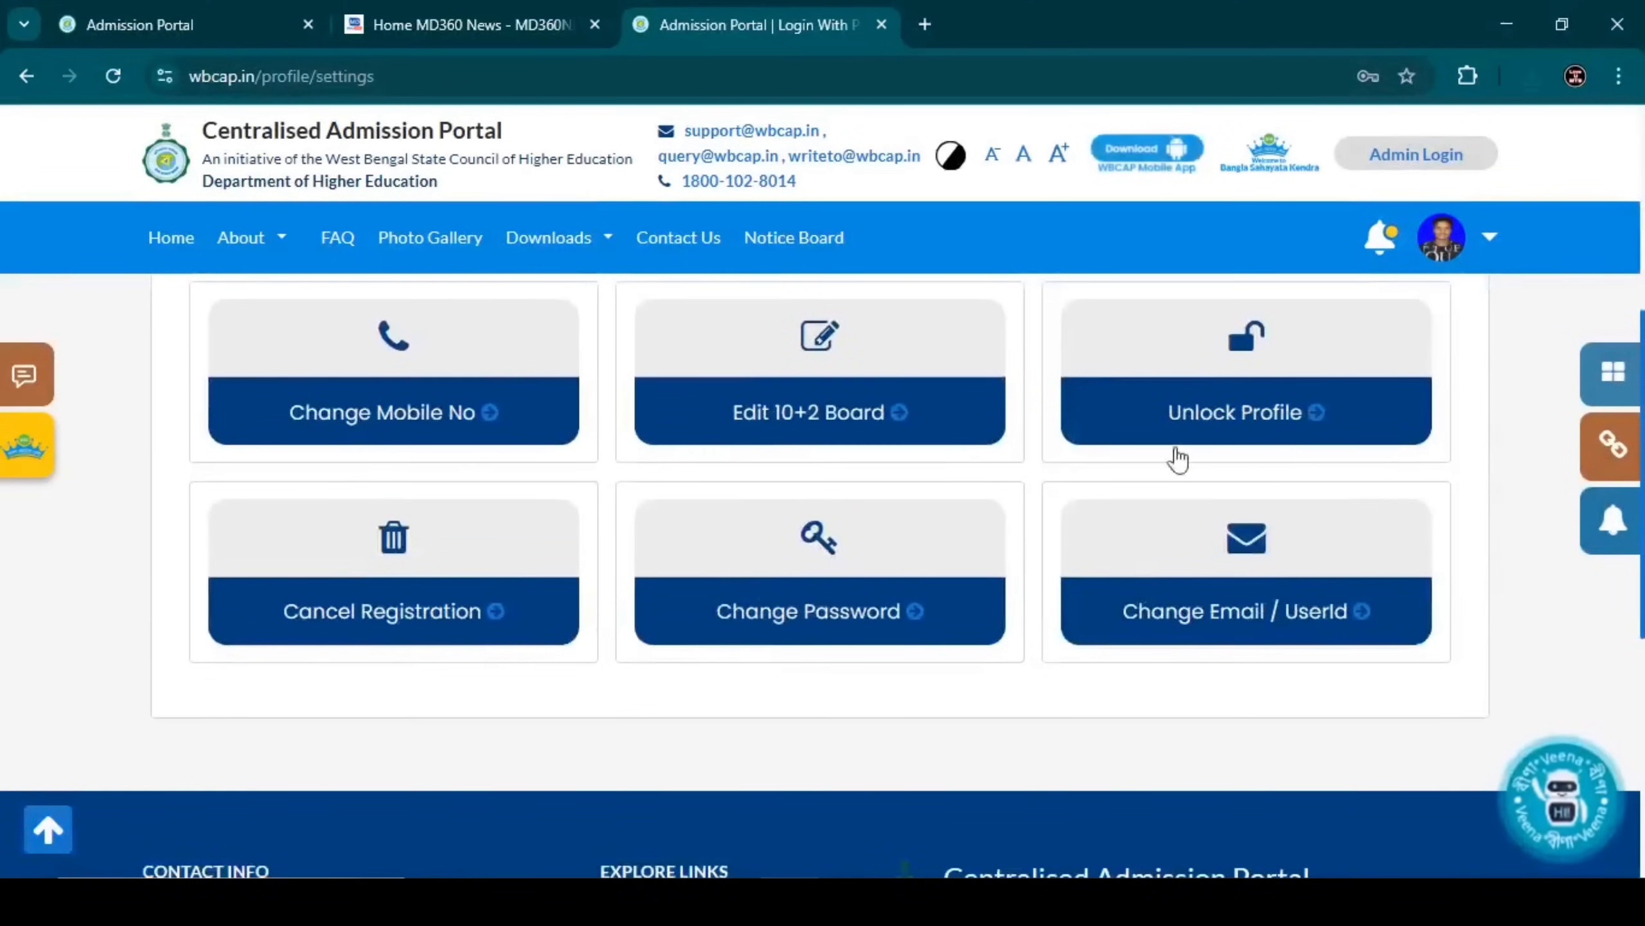
click(1315, 411)
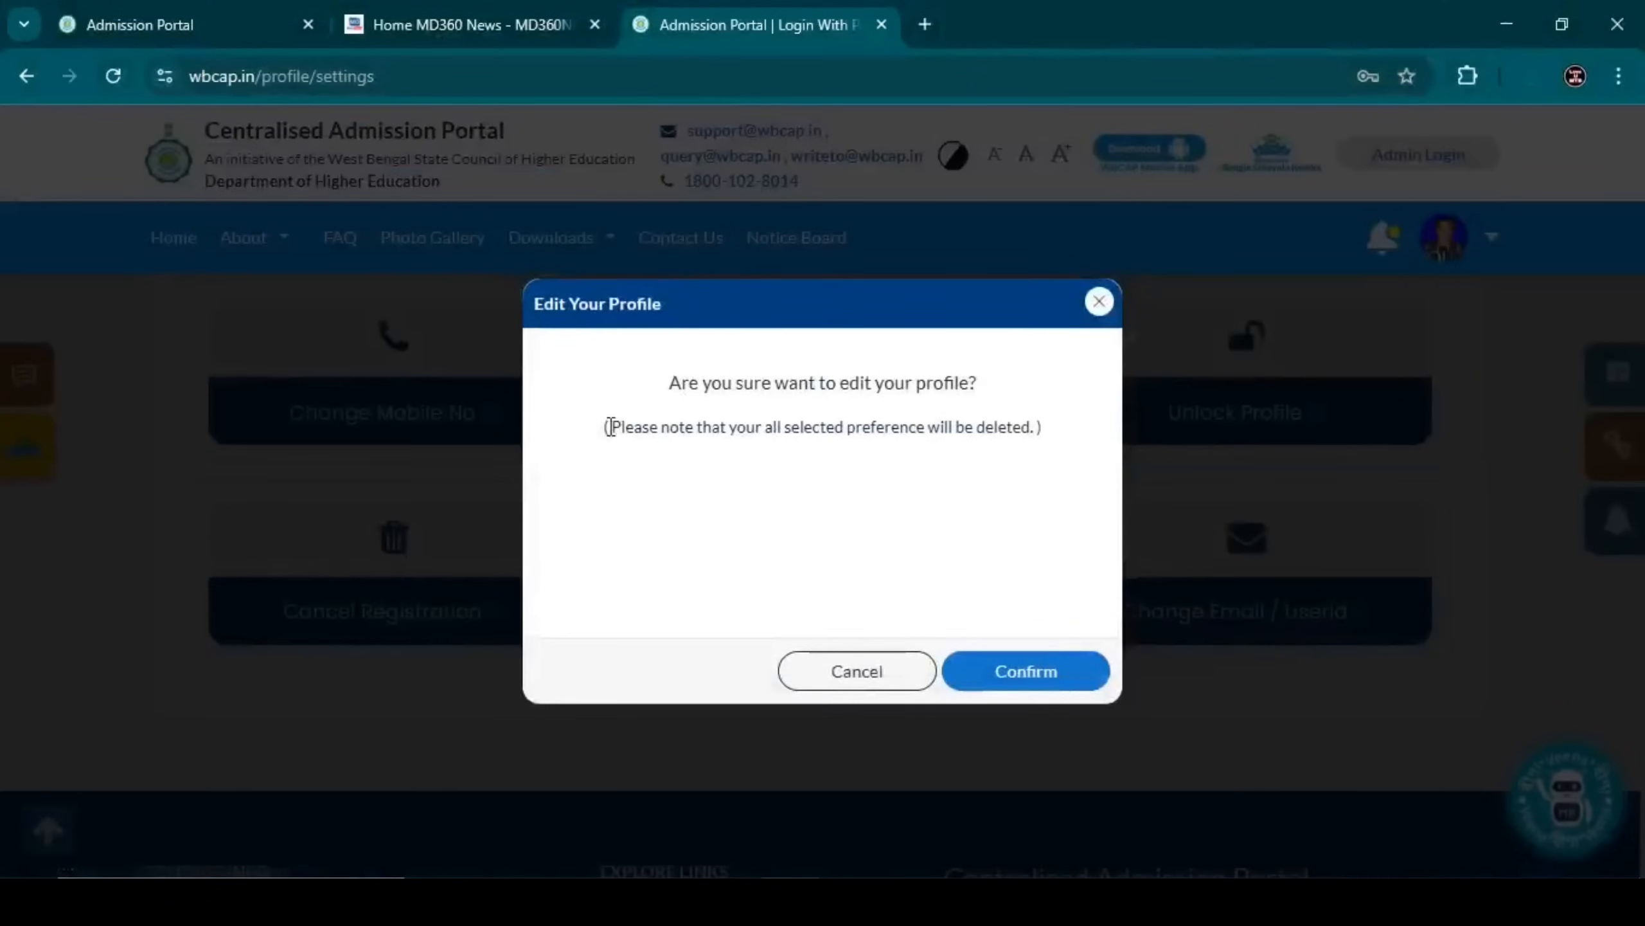
drag(603, 426, 966, 425)
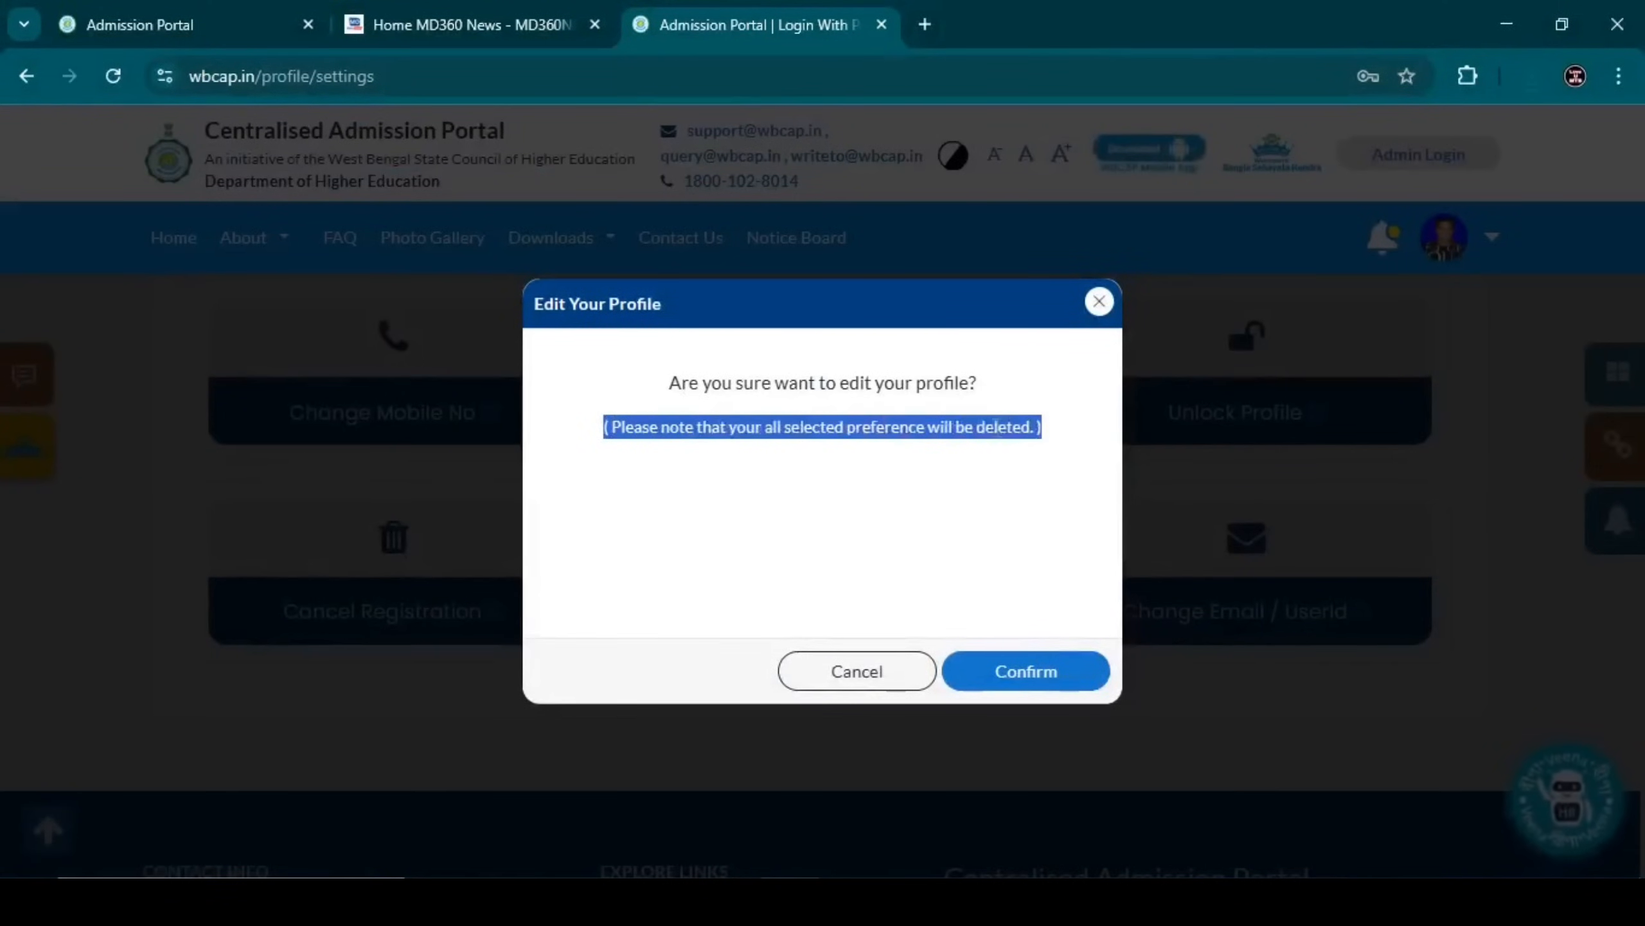
click(994, 428)
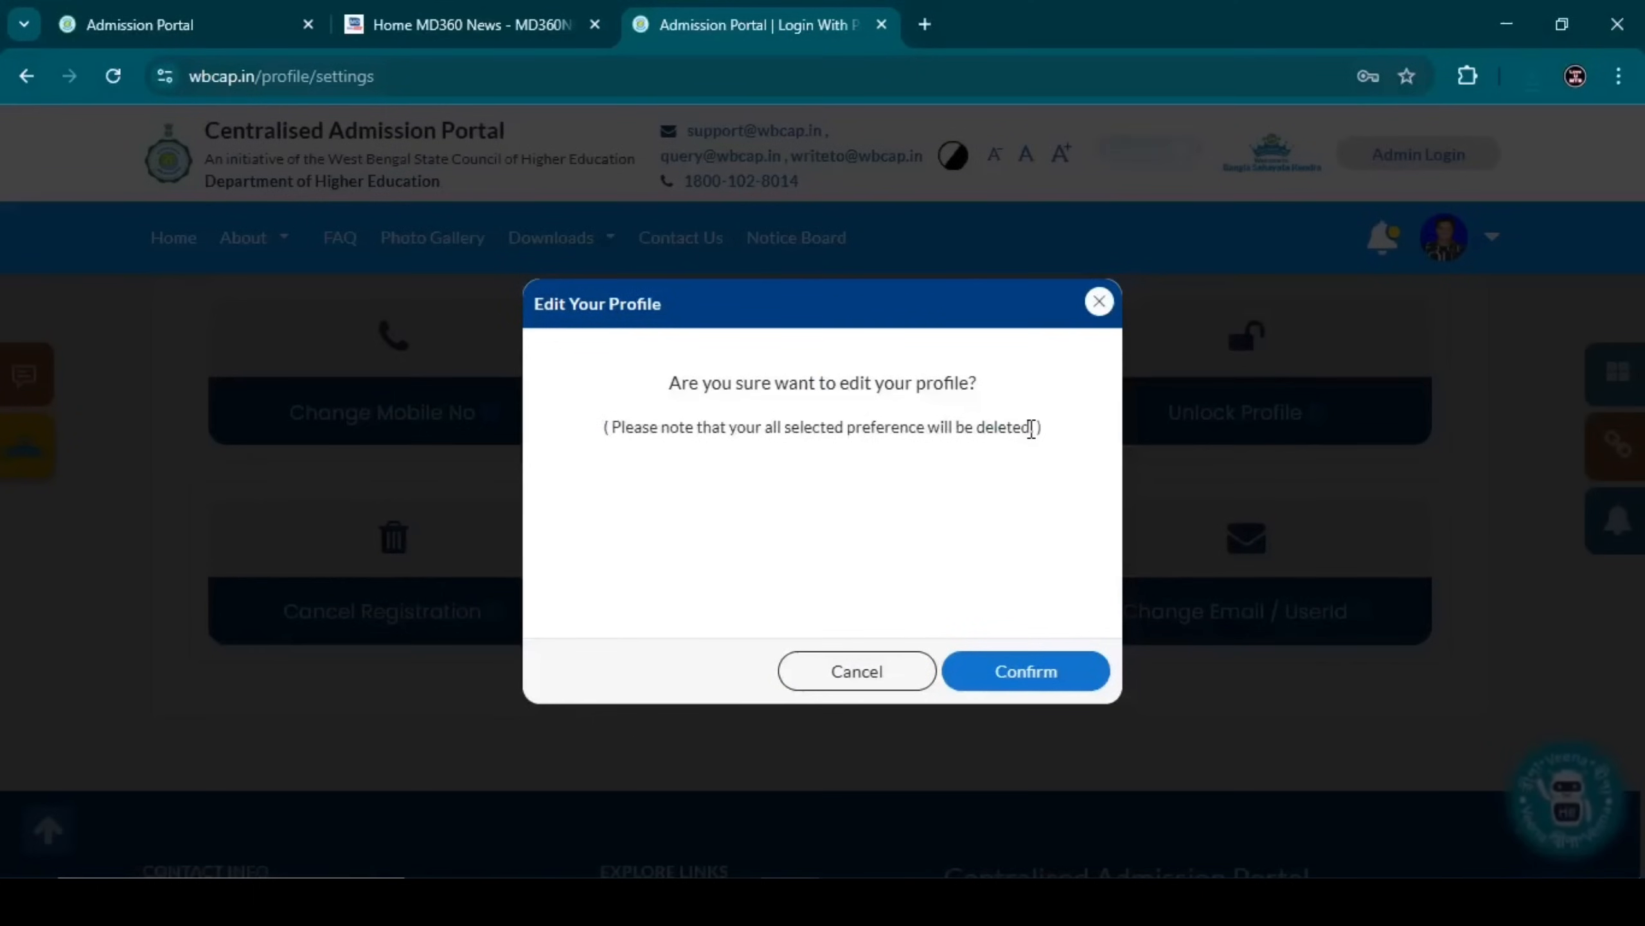
click(1040, 678)
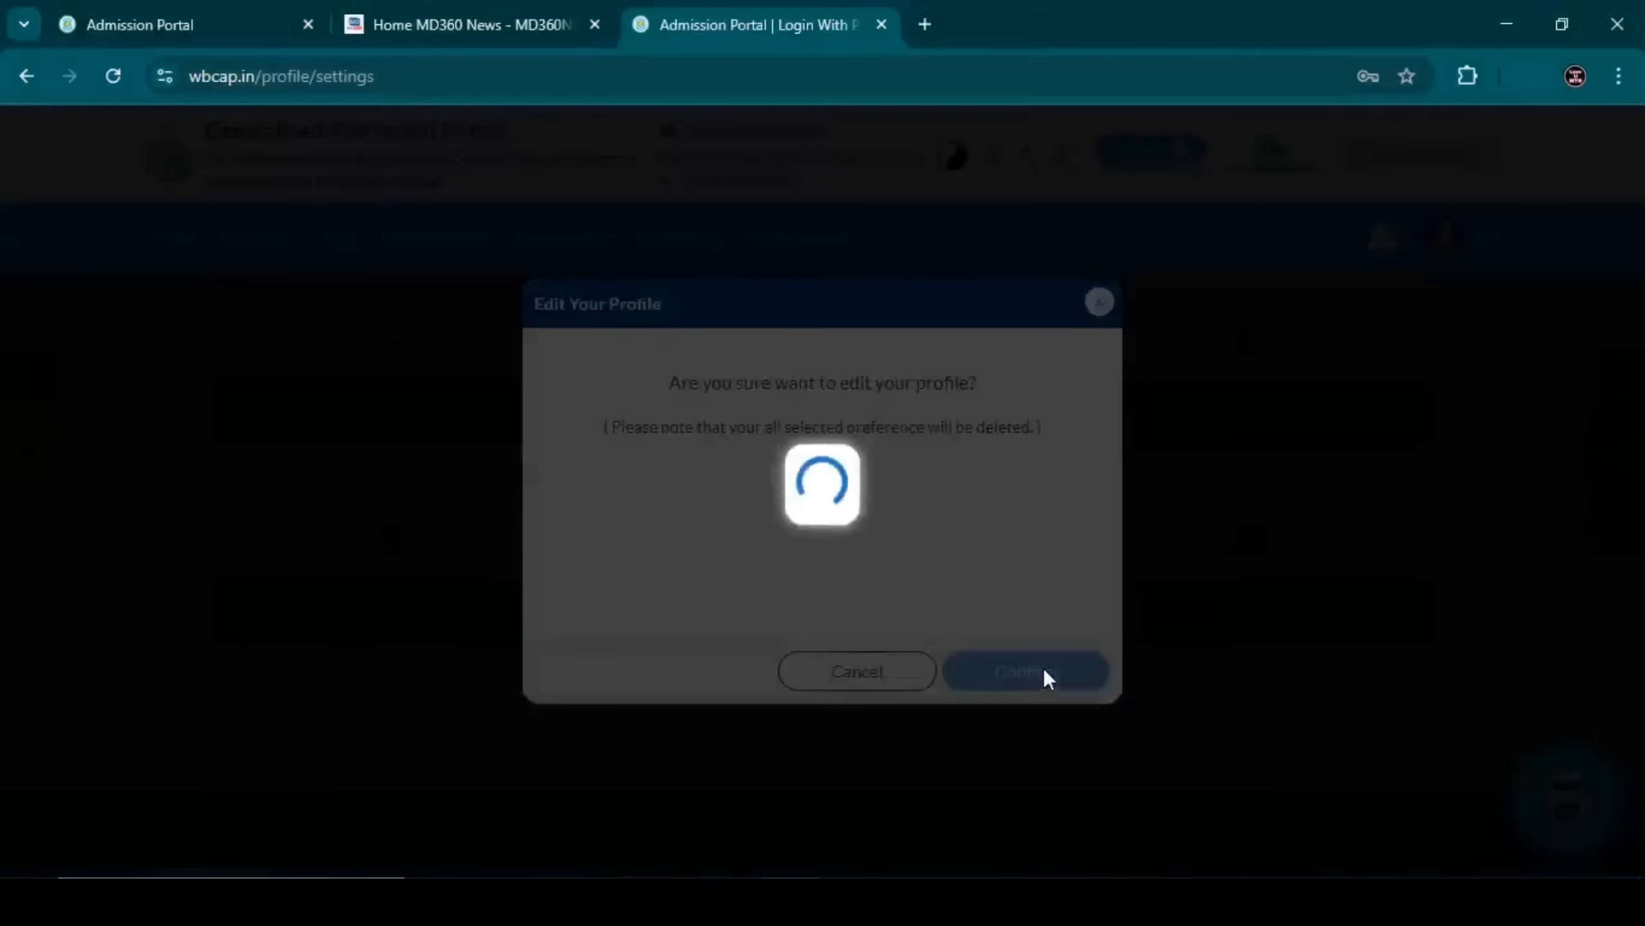
- Review the profile preview, tick I Acknowledge and confirm the resubmission
scroll(928, 614, up, 5)
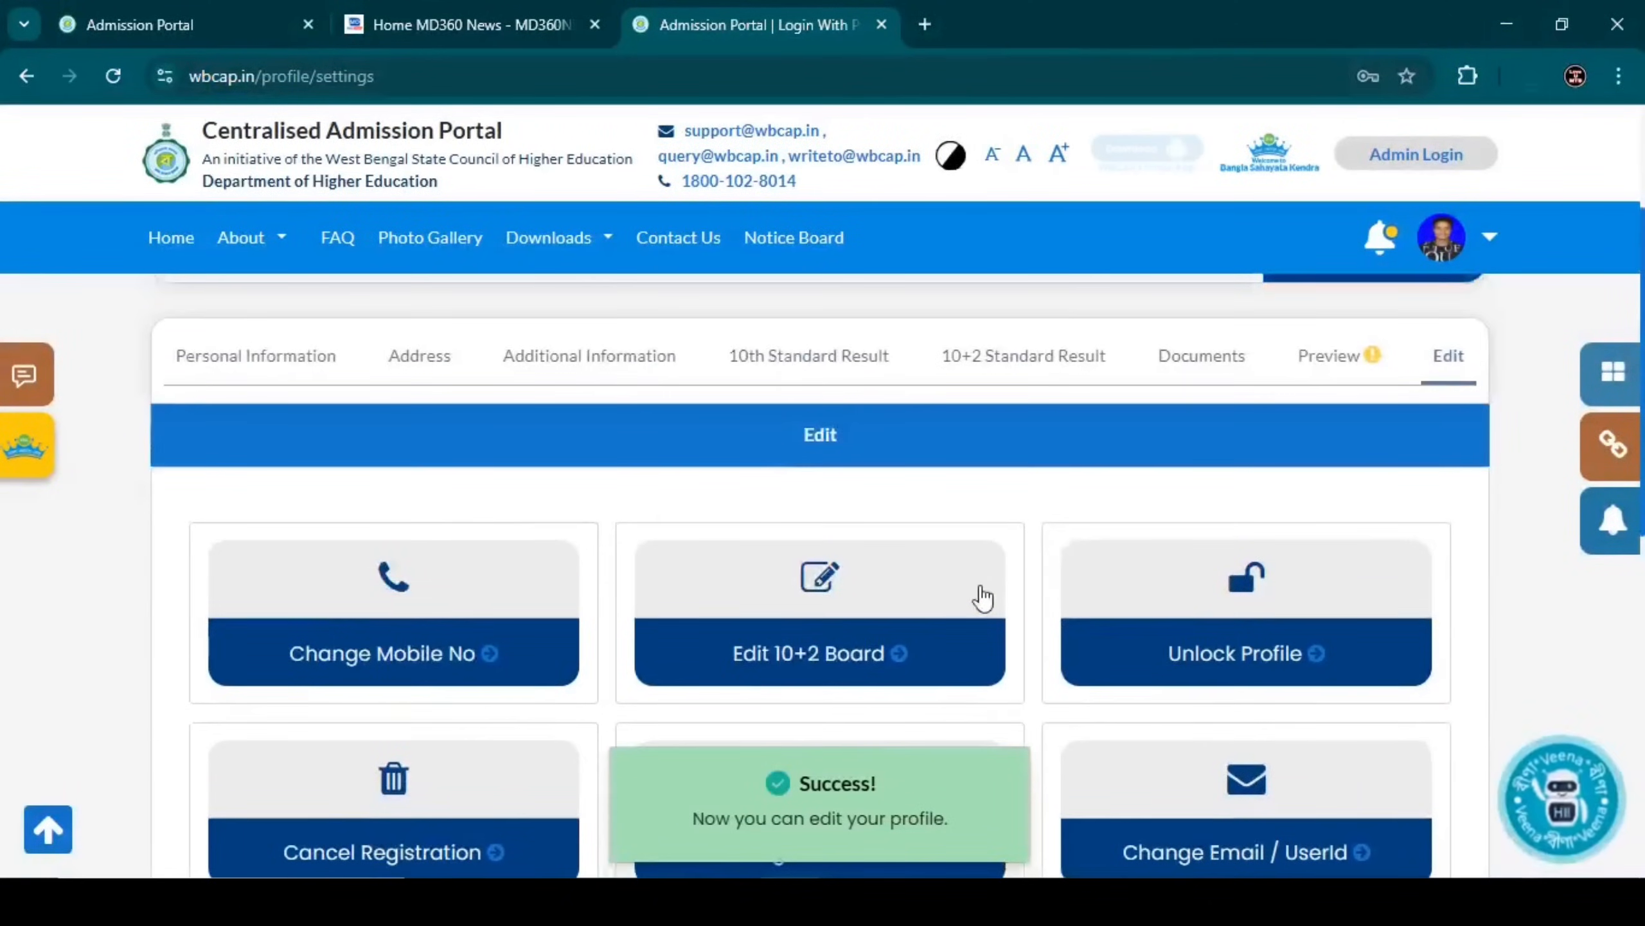
click(1357, 481)
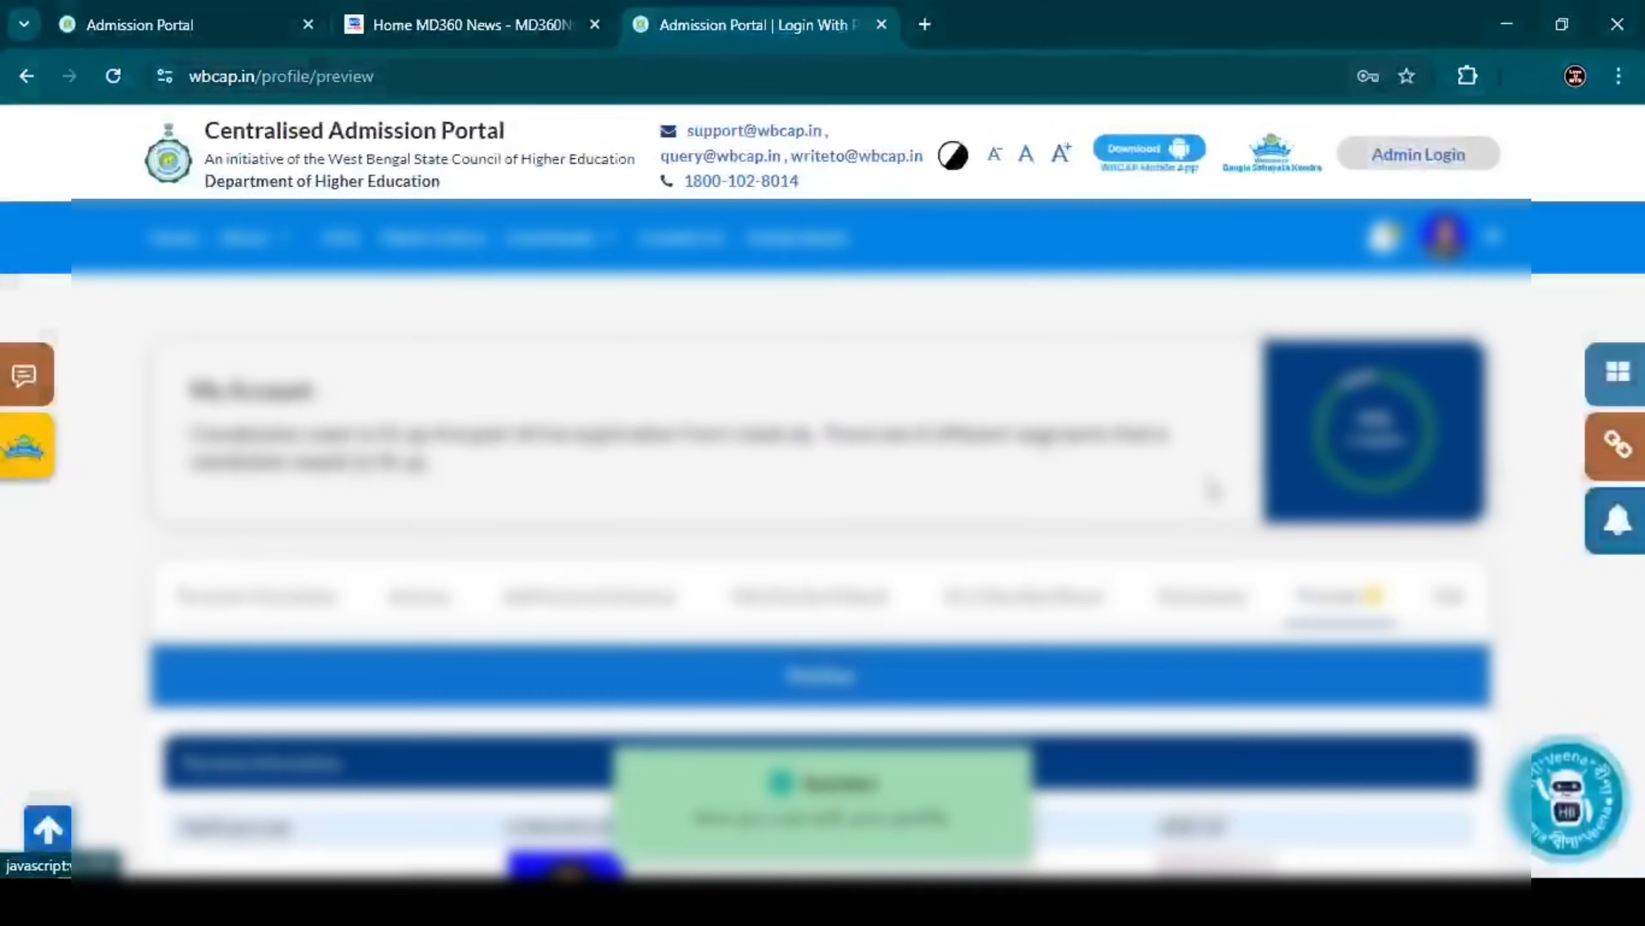
scroll(927, 476, down, 3)
click(300, 363)
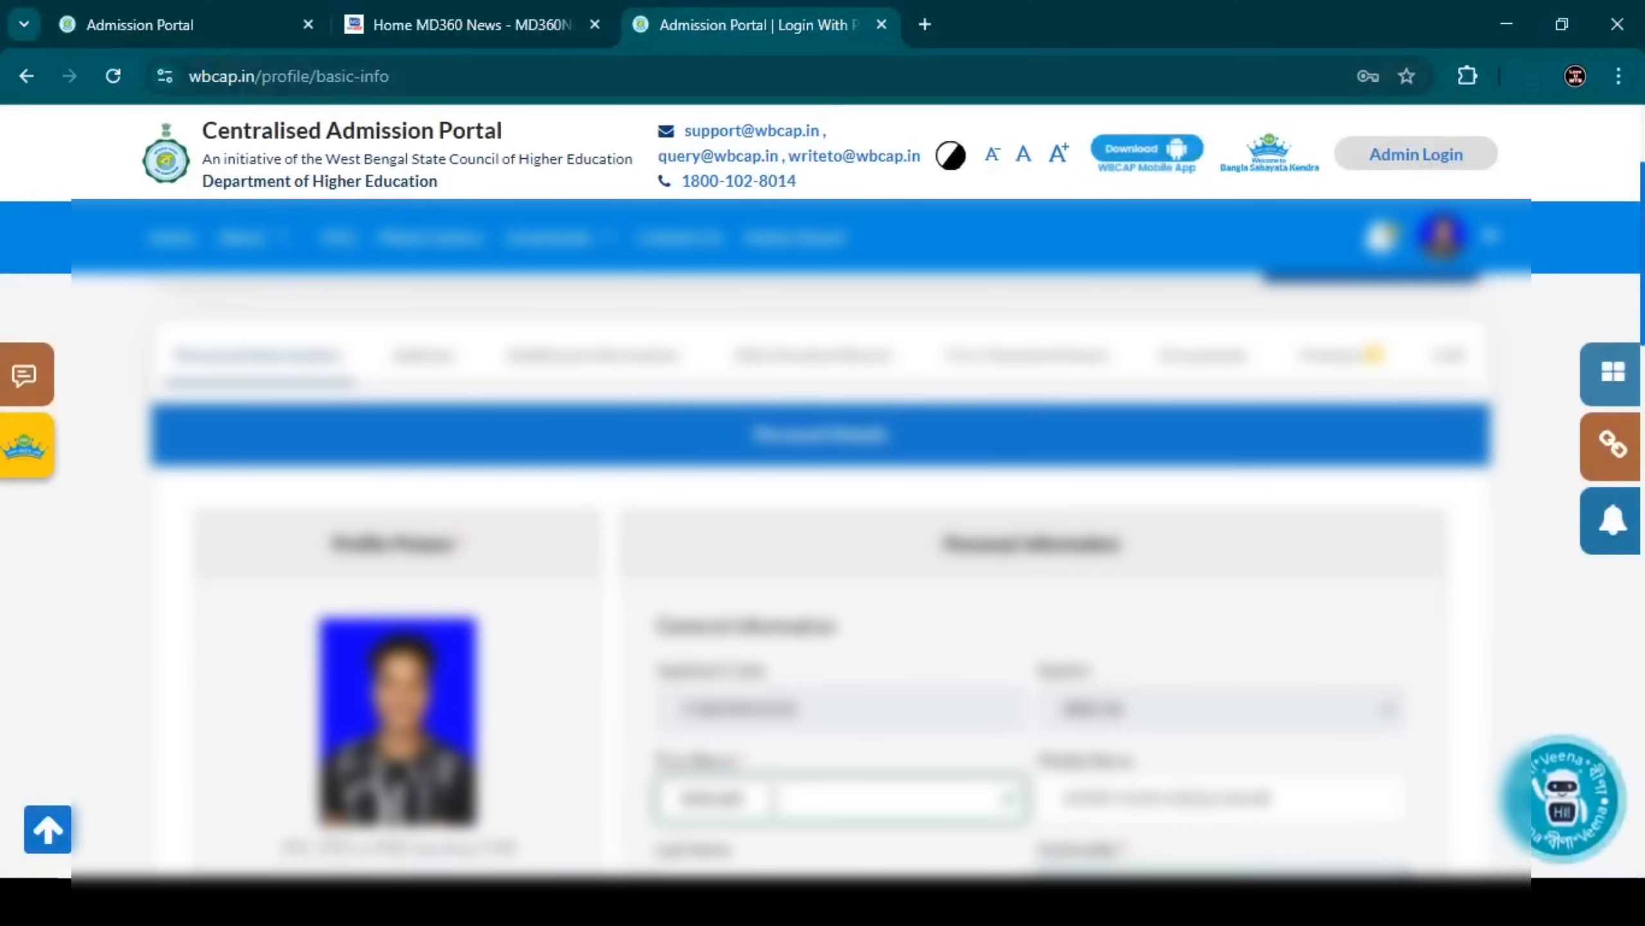
scroll(730, 752, down, 2)
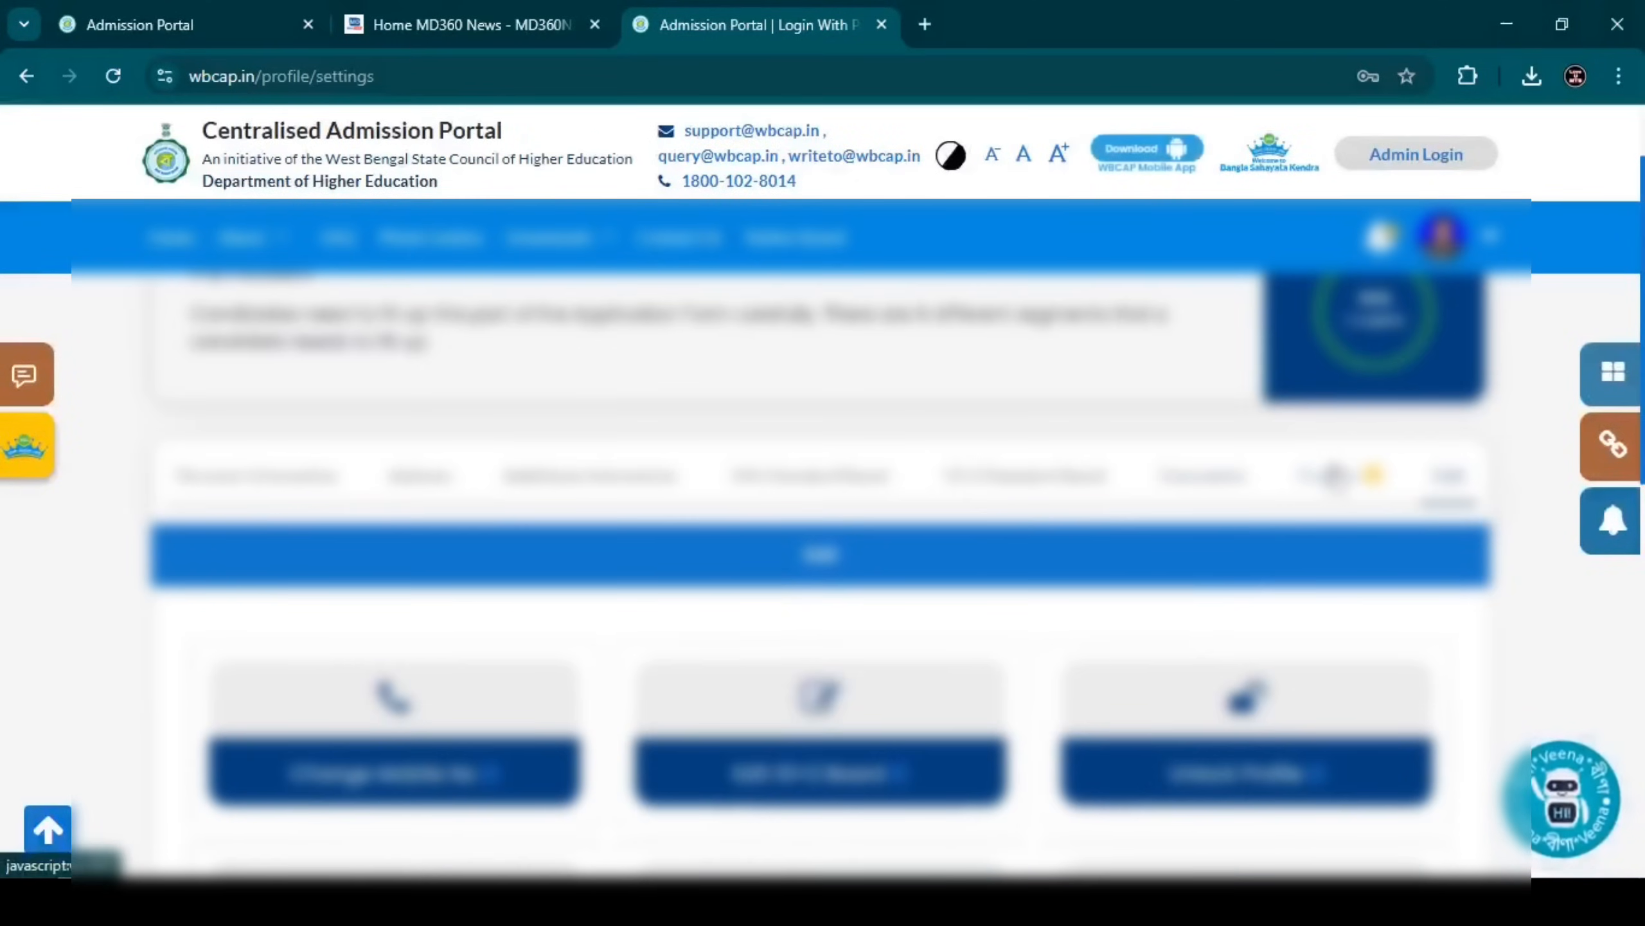
click(1333, 473)
scroll(778, 588, down, 5)
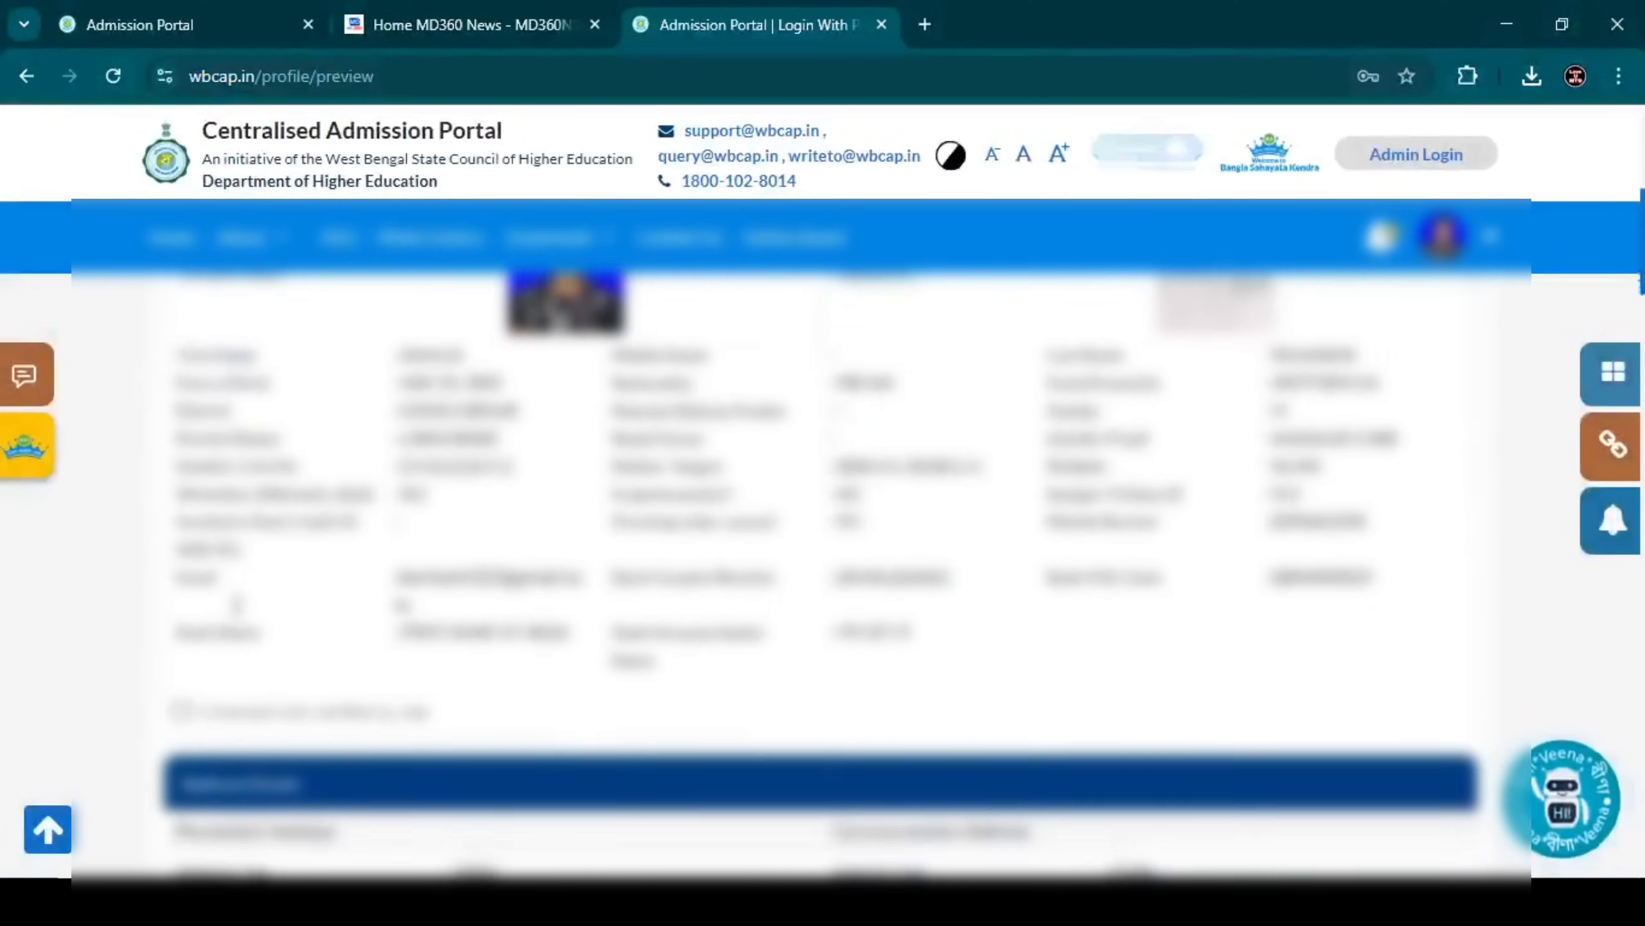
scroll(237, 605, down, 6)
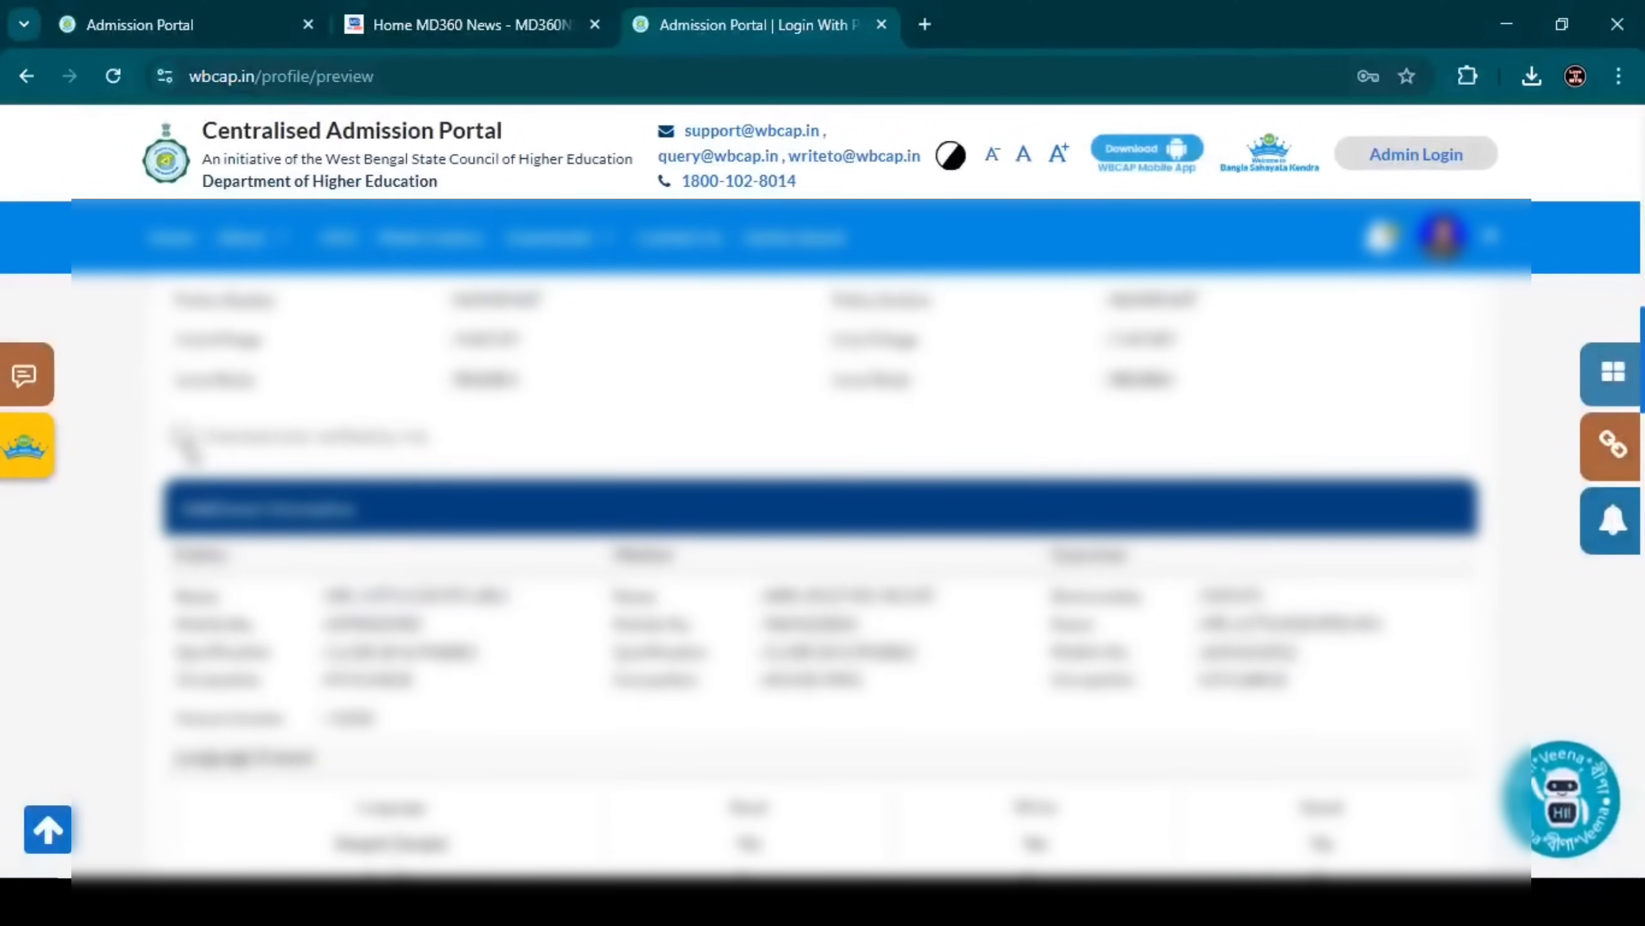
scroll(184, 440, down, 10)
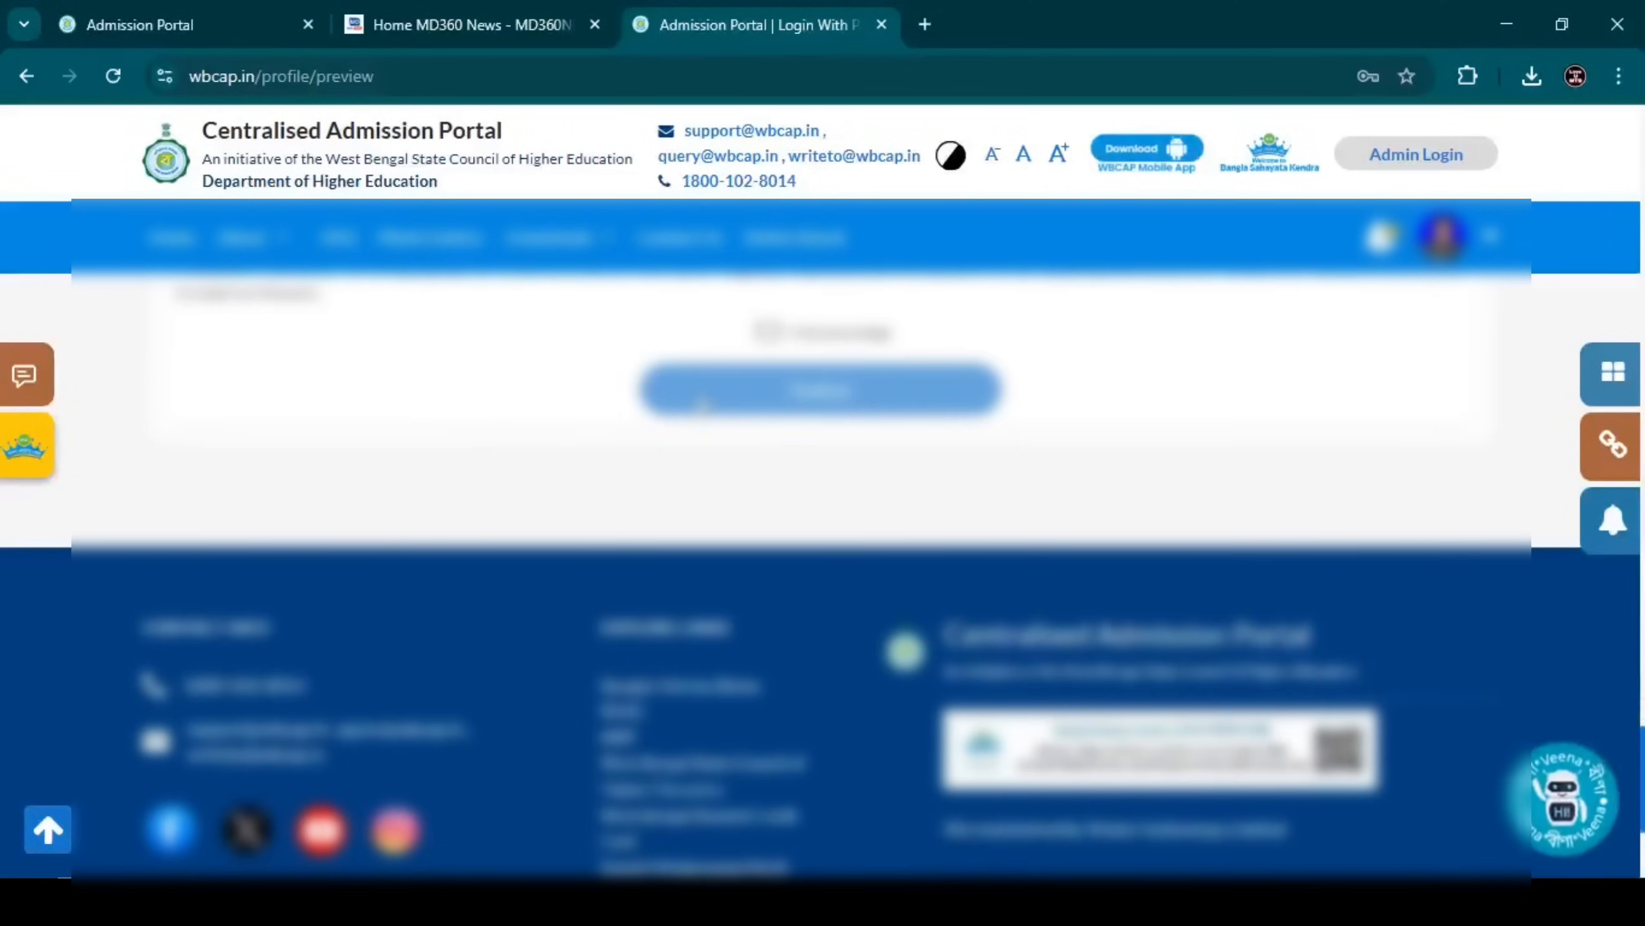
click(771, 507)
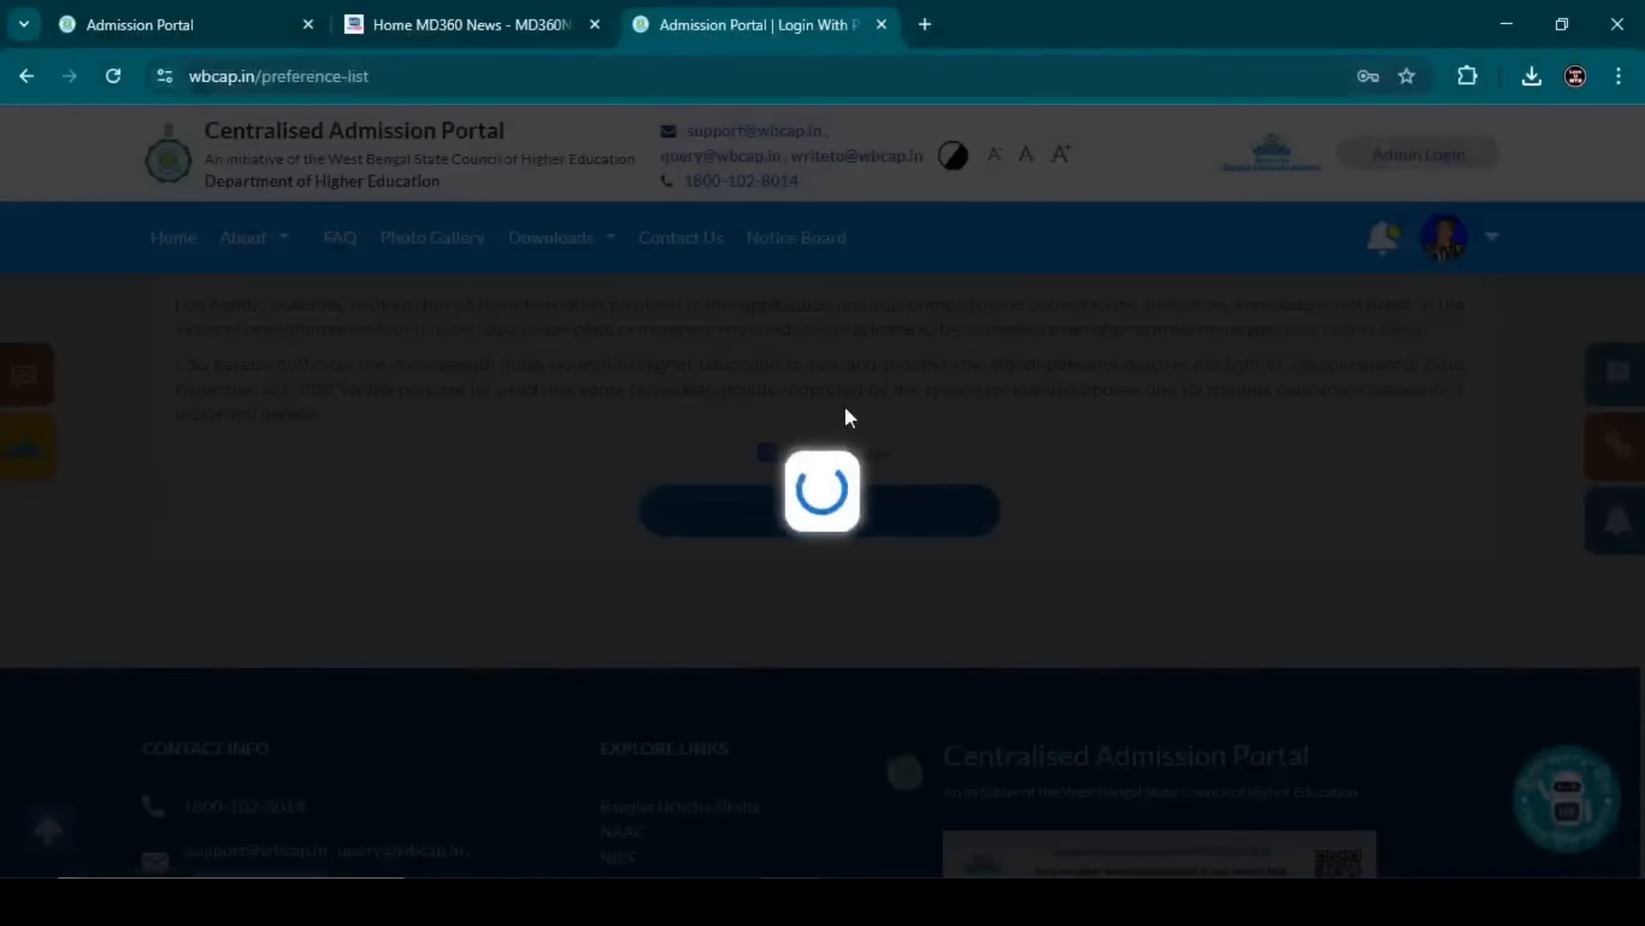
- Check the updated preference list, then return to the dashboard showing 7 of 25 preferences
scroll(861, 495, down, 6)
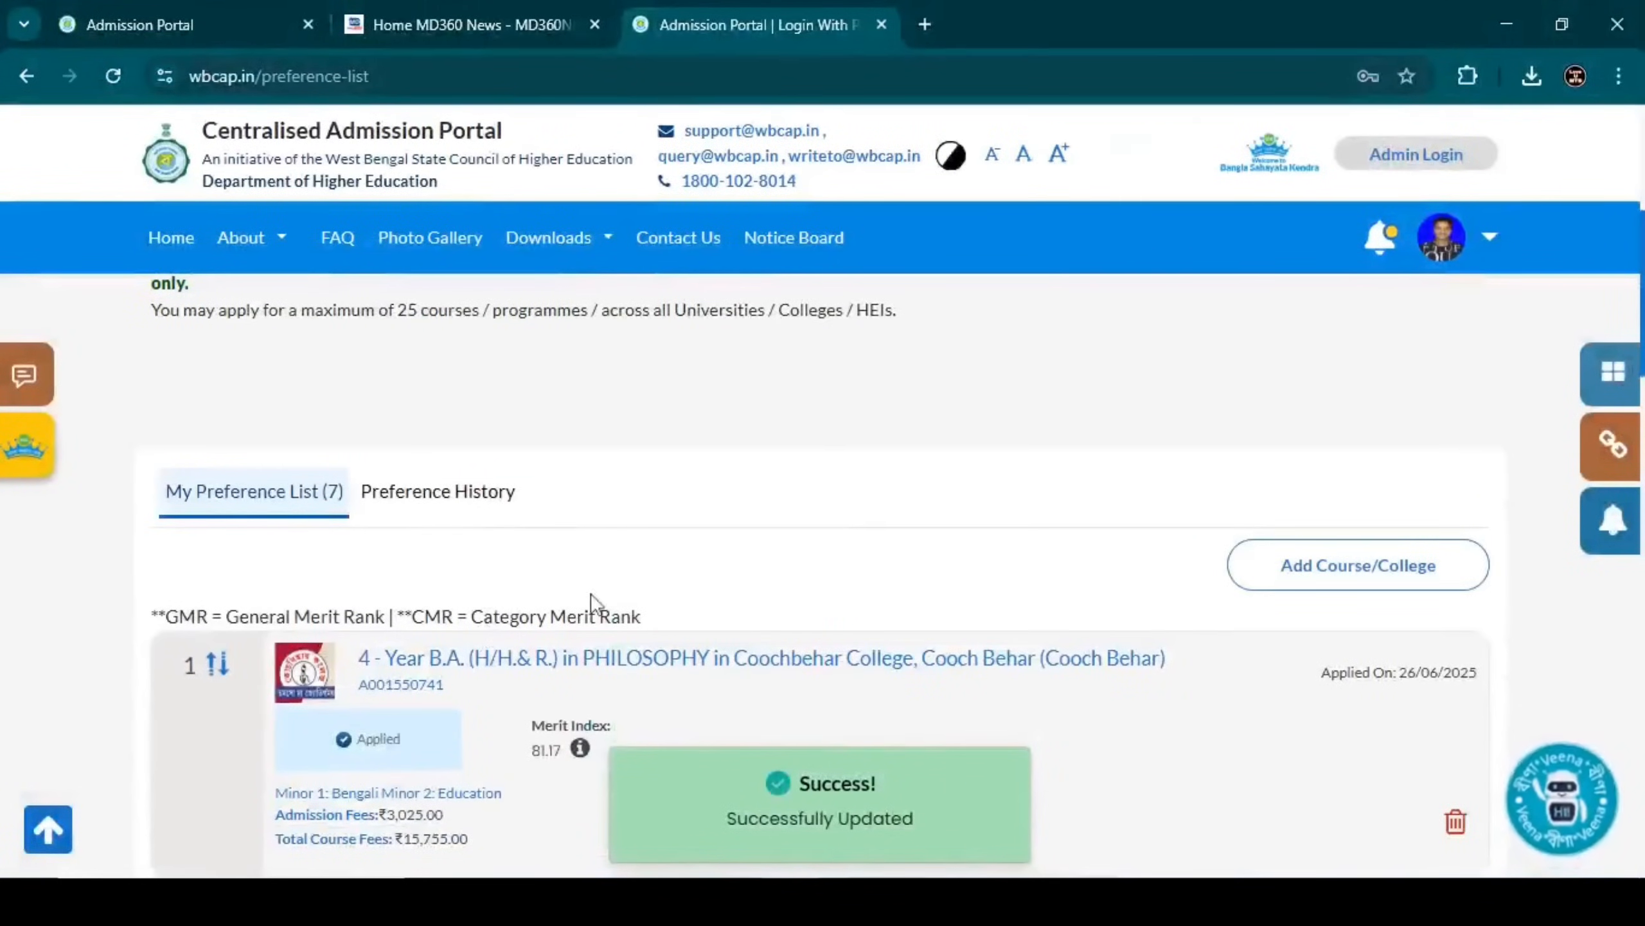
scroll(920, 625, down, 3)
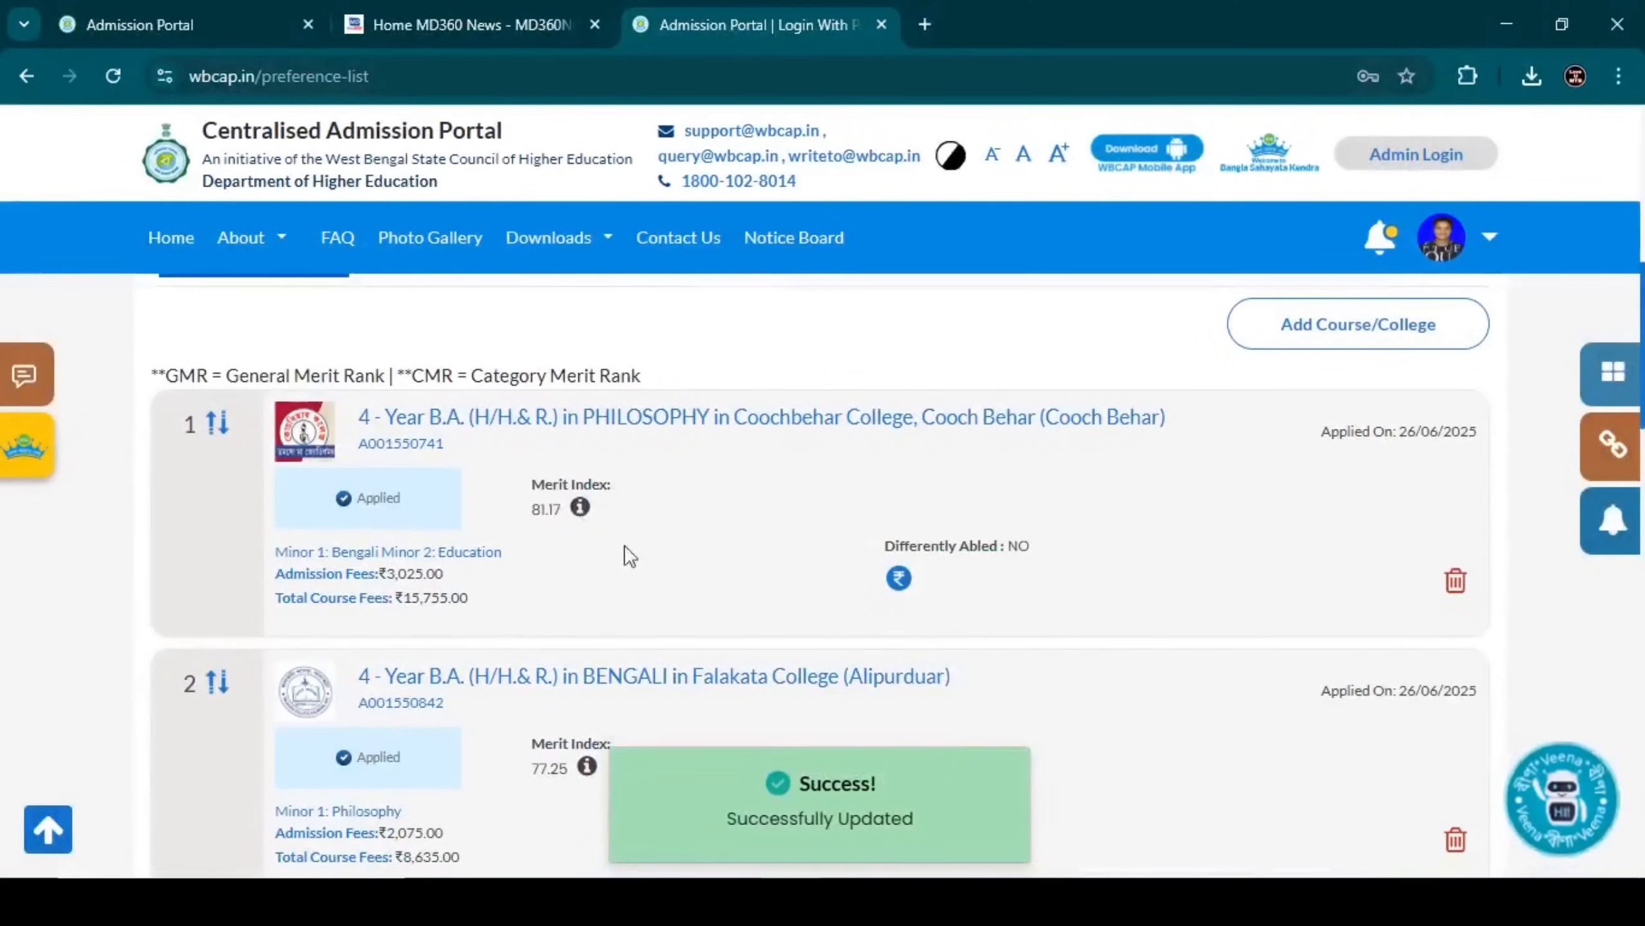
scroll(609, 564, down, 6)
scroll(591, 563, down, 15)
scroll(589, 566, up, 10)
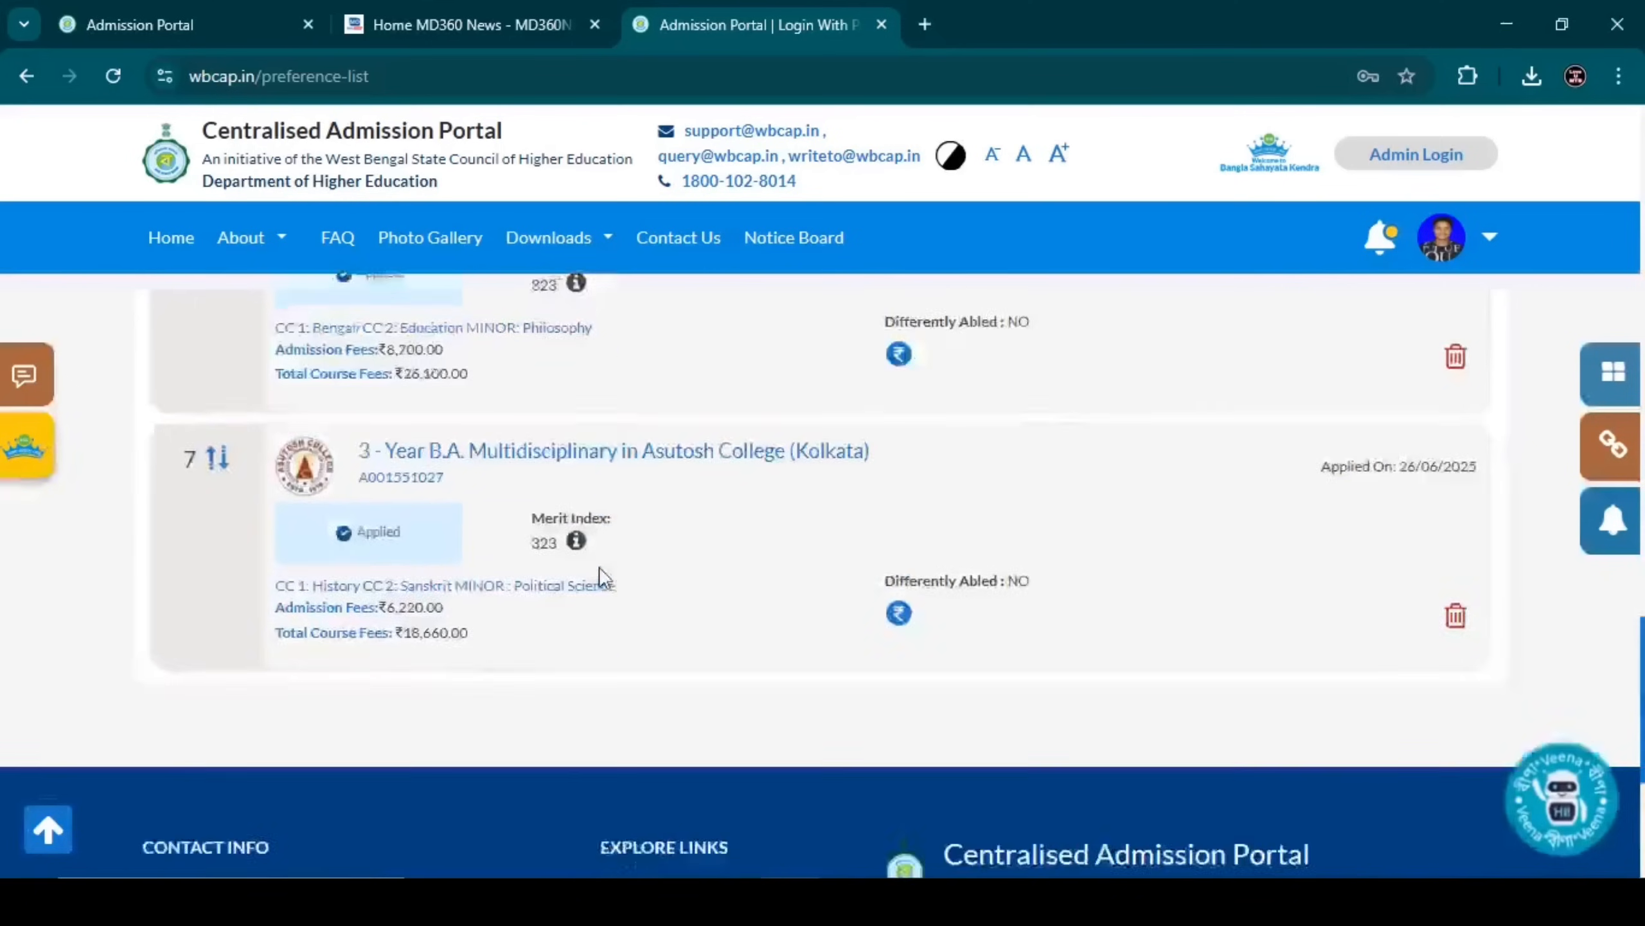
scroll(598, 563, up, 15)
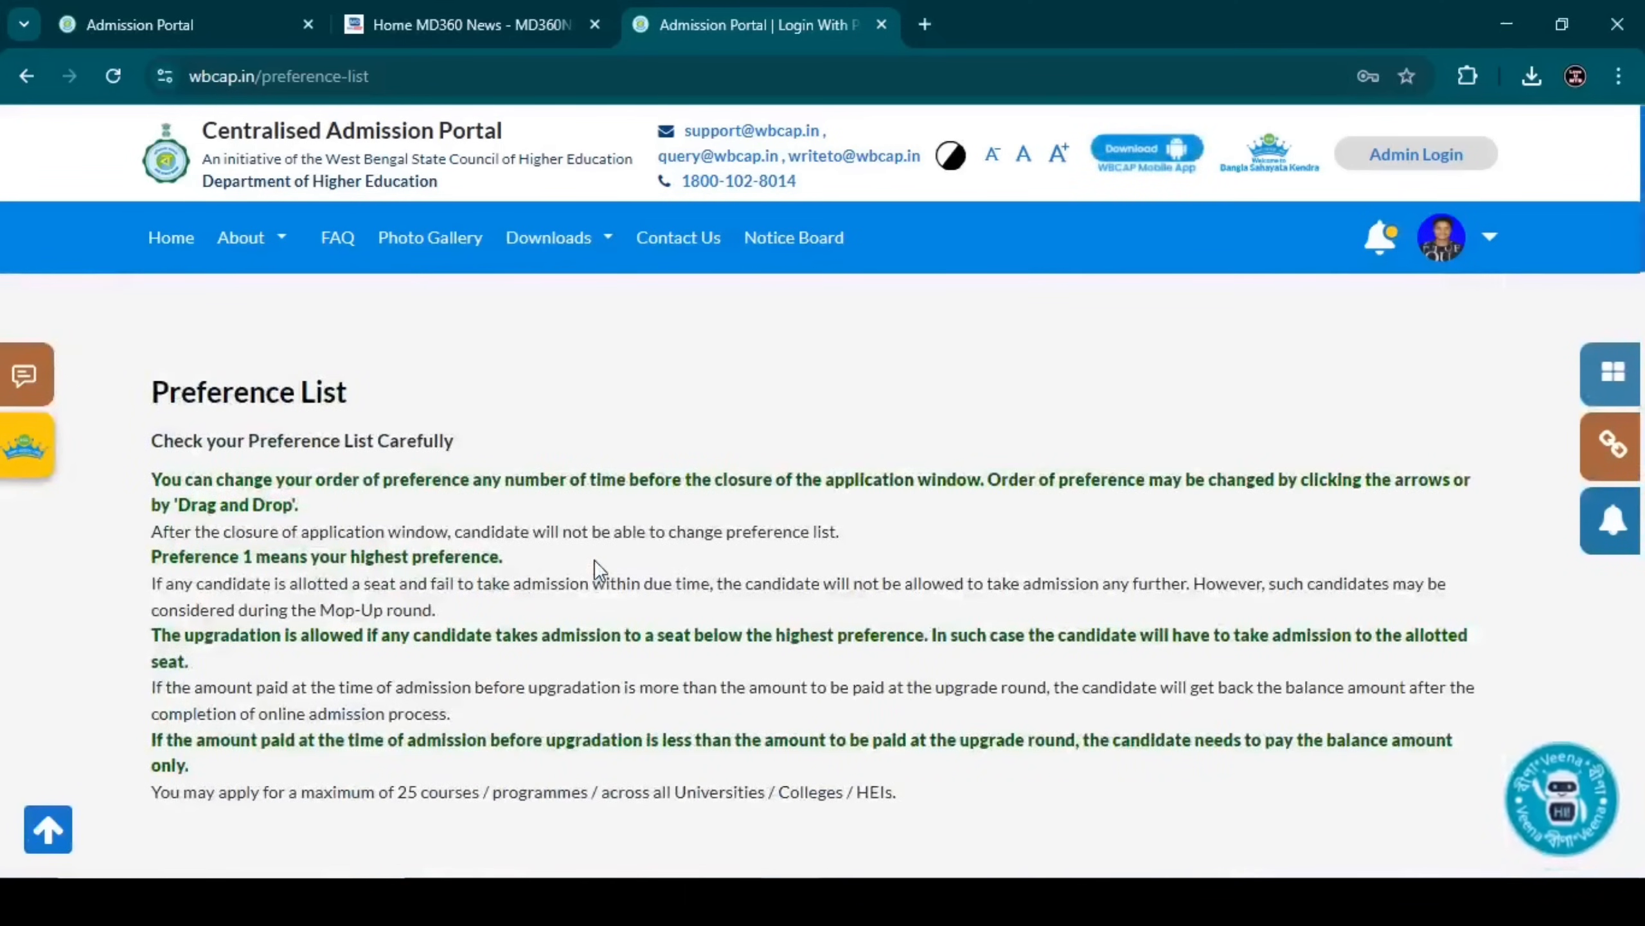
click(1457, 252)
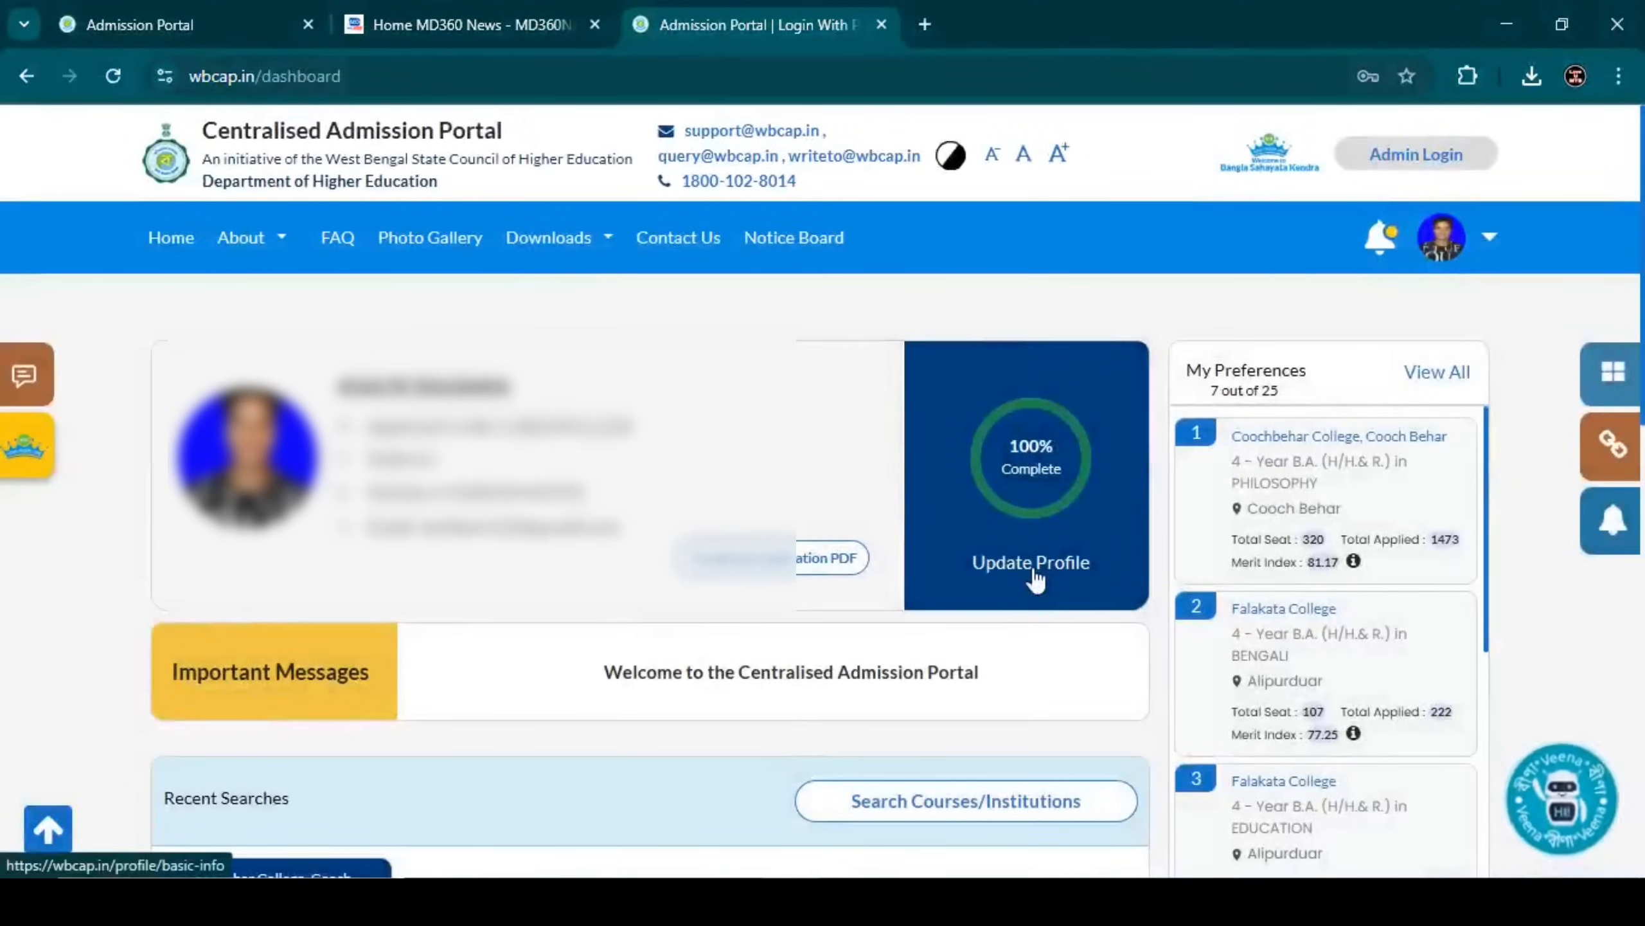
- Start Cancel Registration from the profile Edit options, choosing wrongly entered registration details as the reason
click(1068, 565)
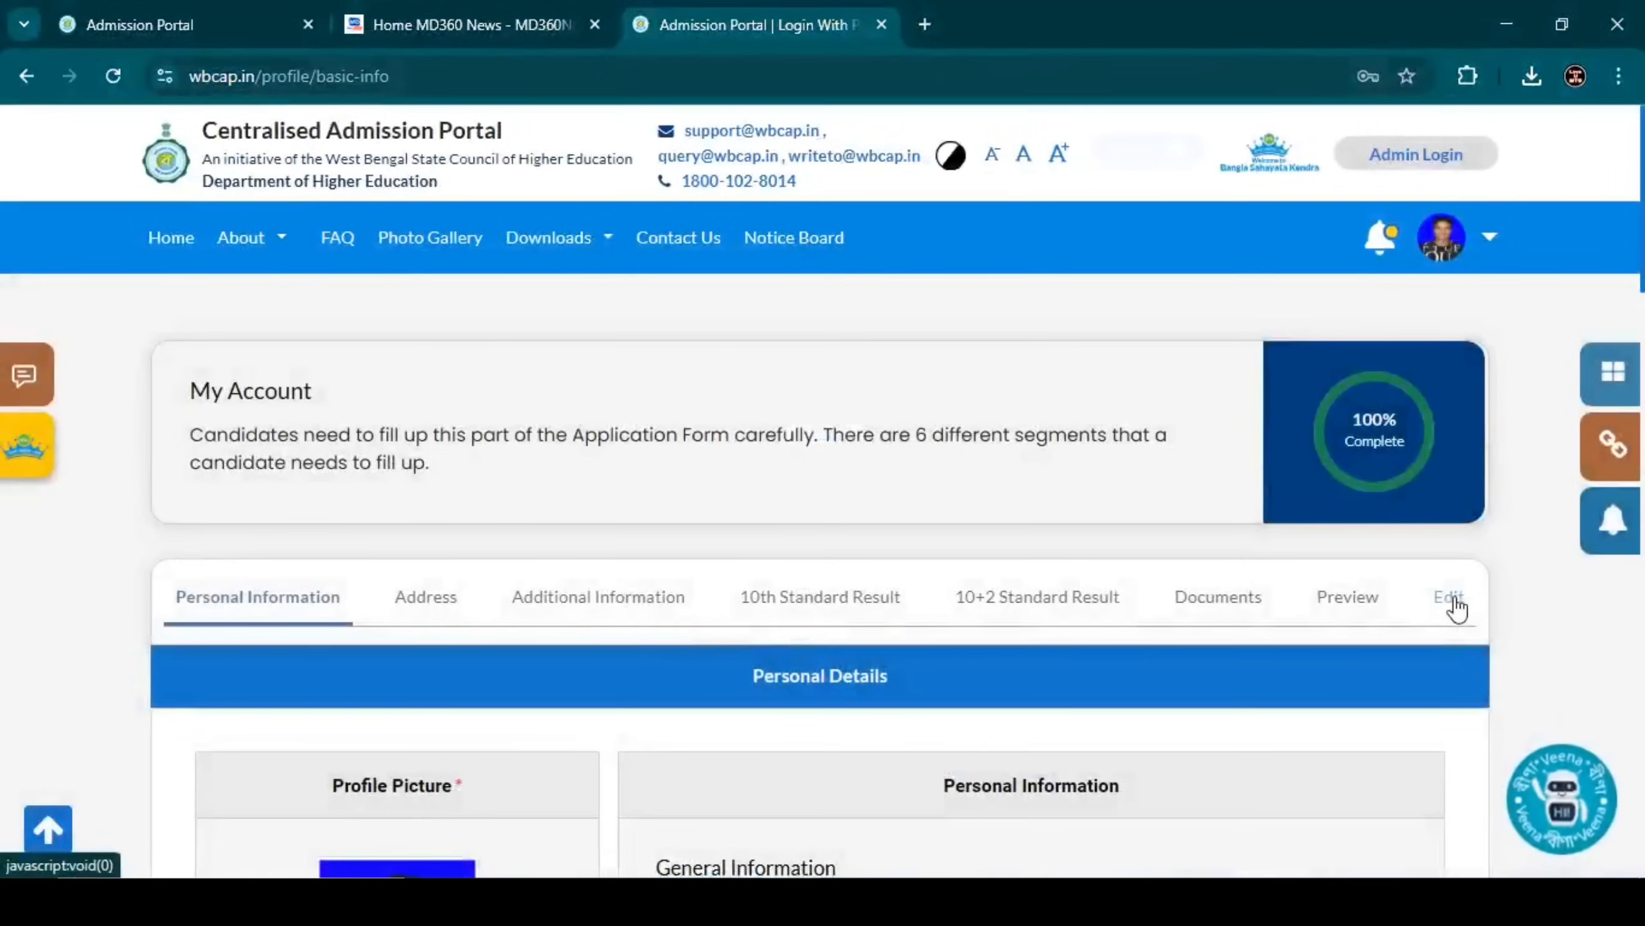
click(1452, 598)
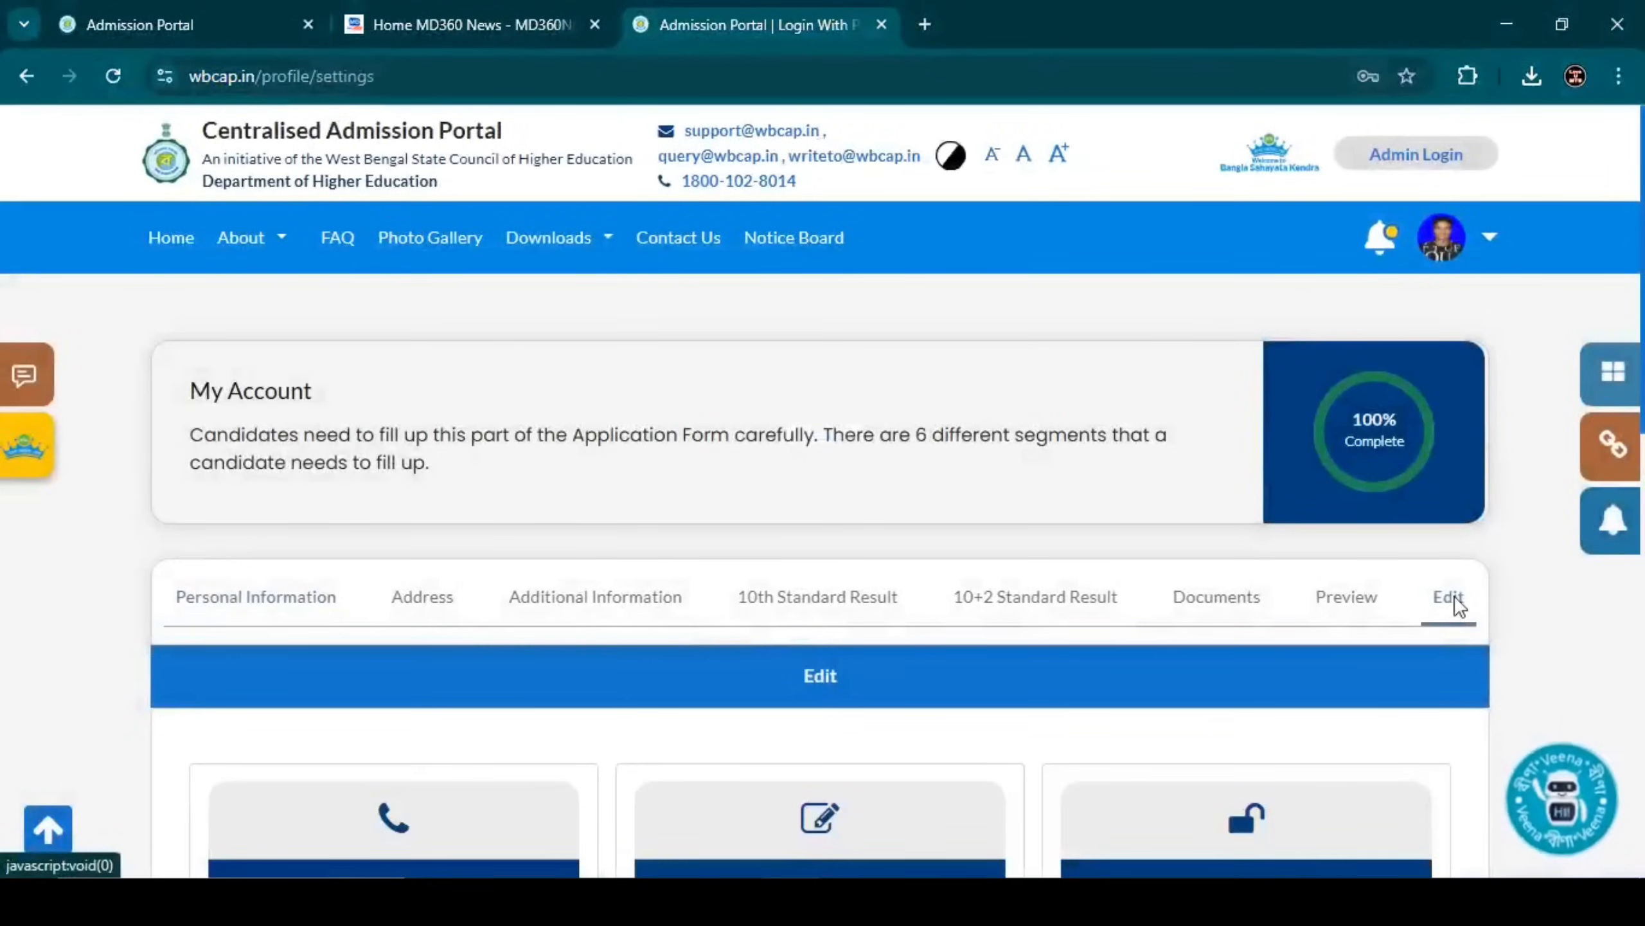
scroll(1188, 545, down, 5)
scroll(1134, 572, down, 2)
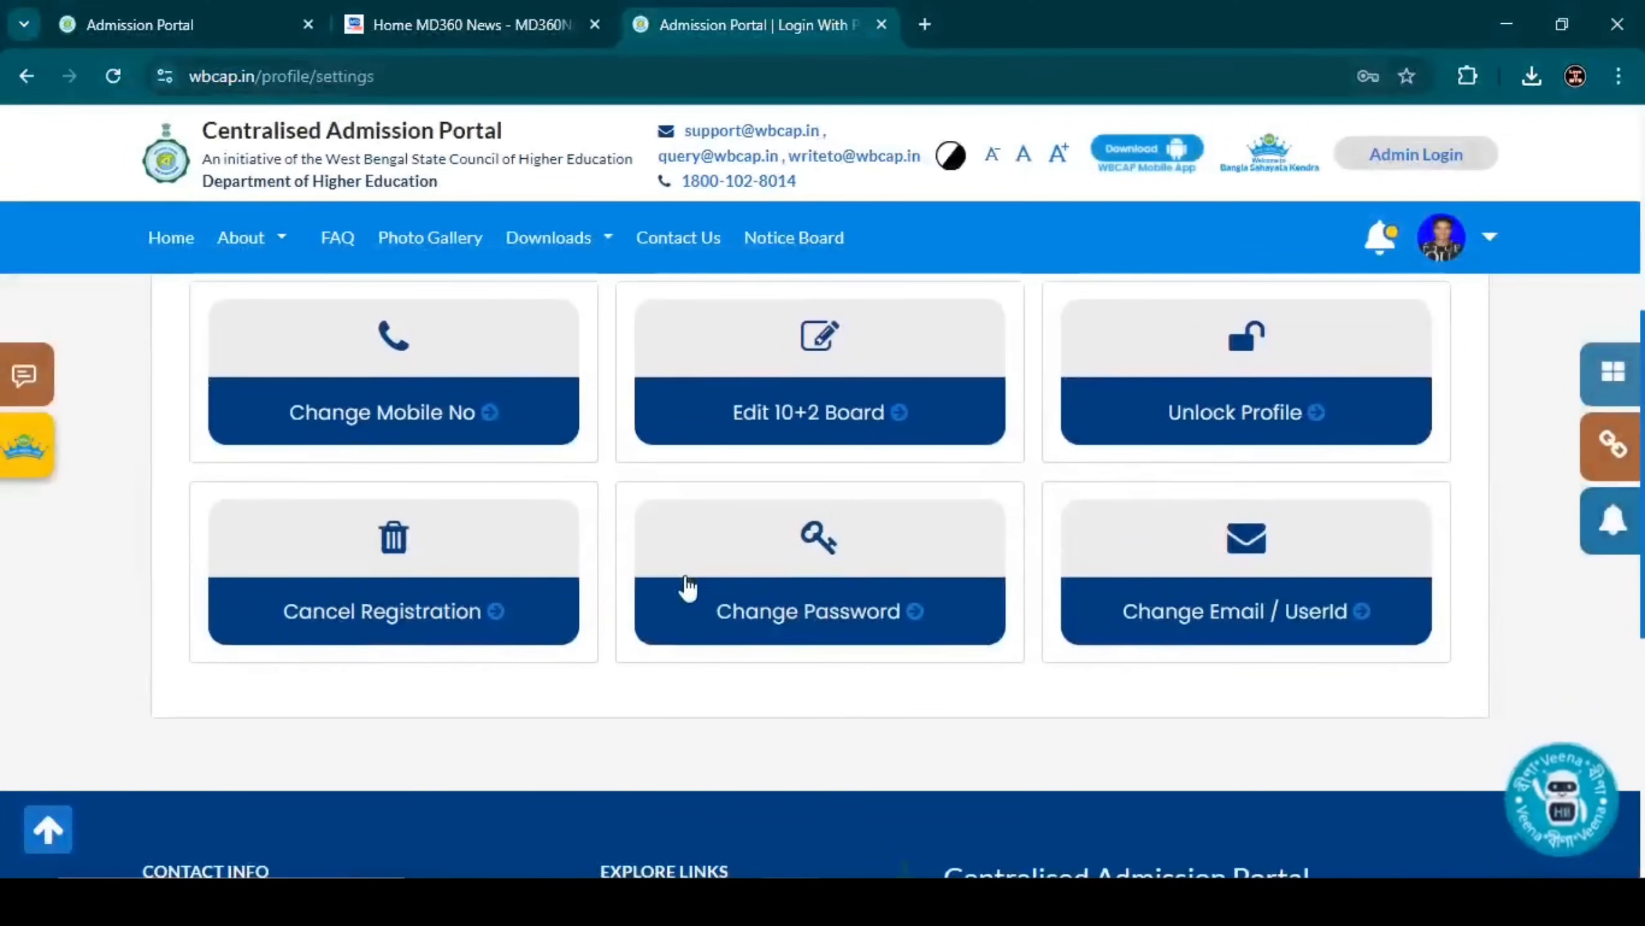
click(479, 619)
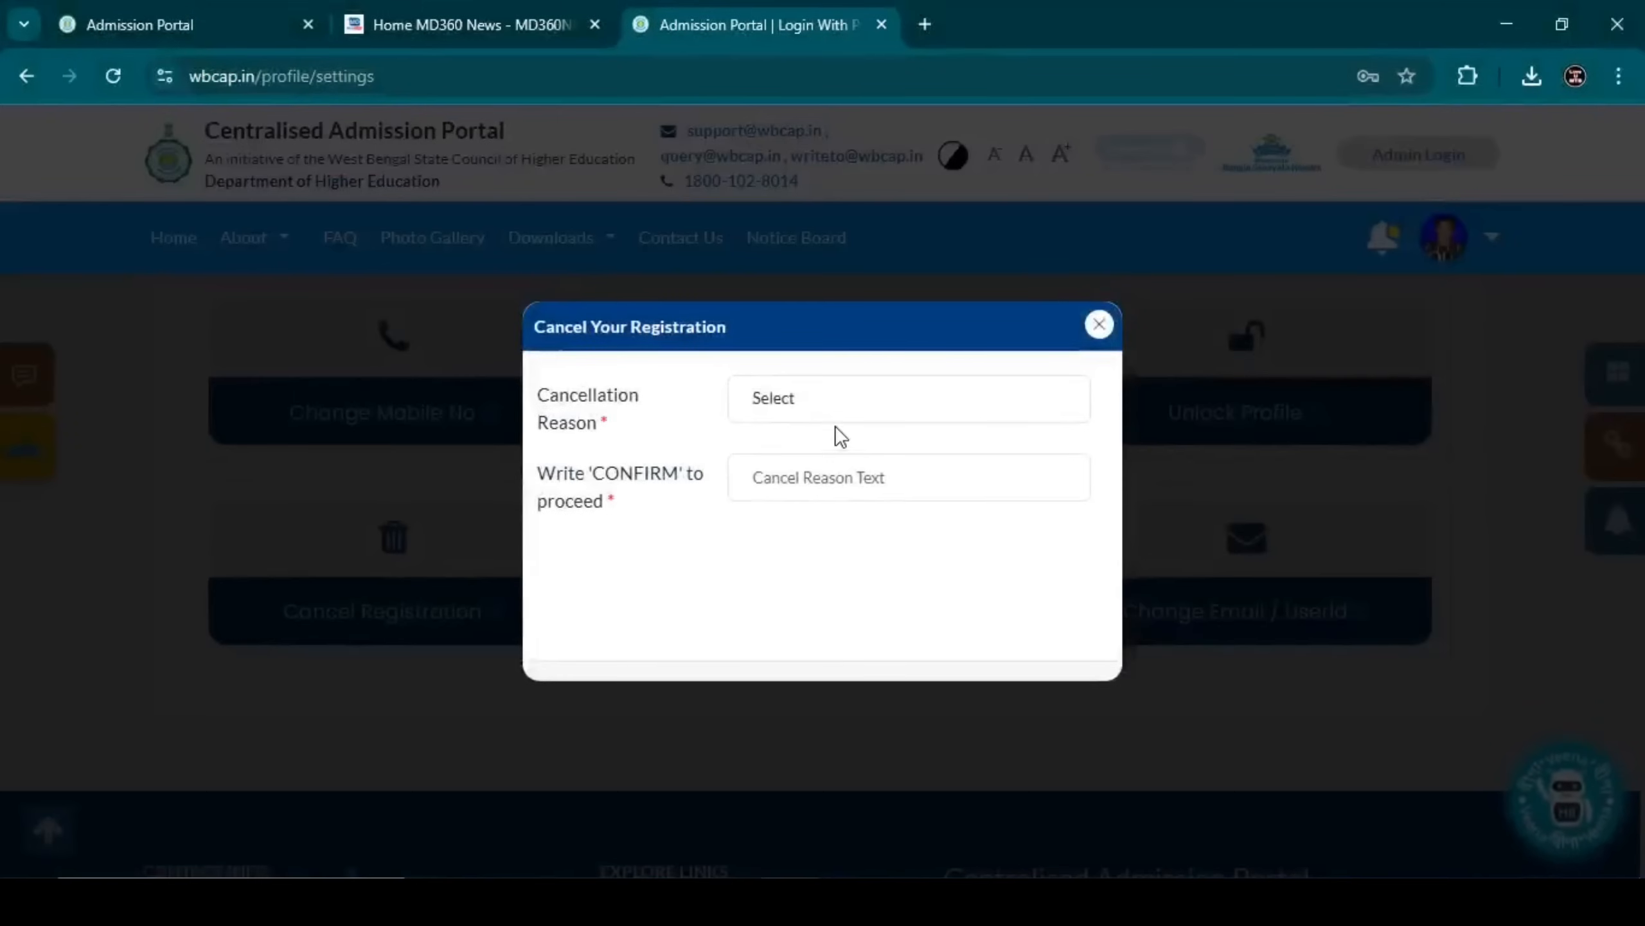
click(823, 406)
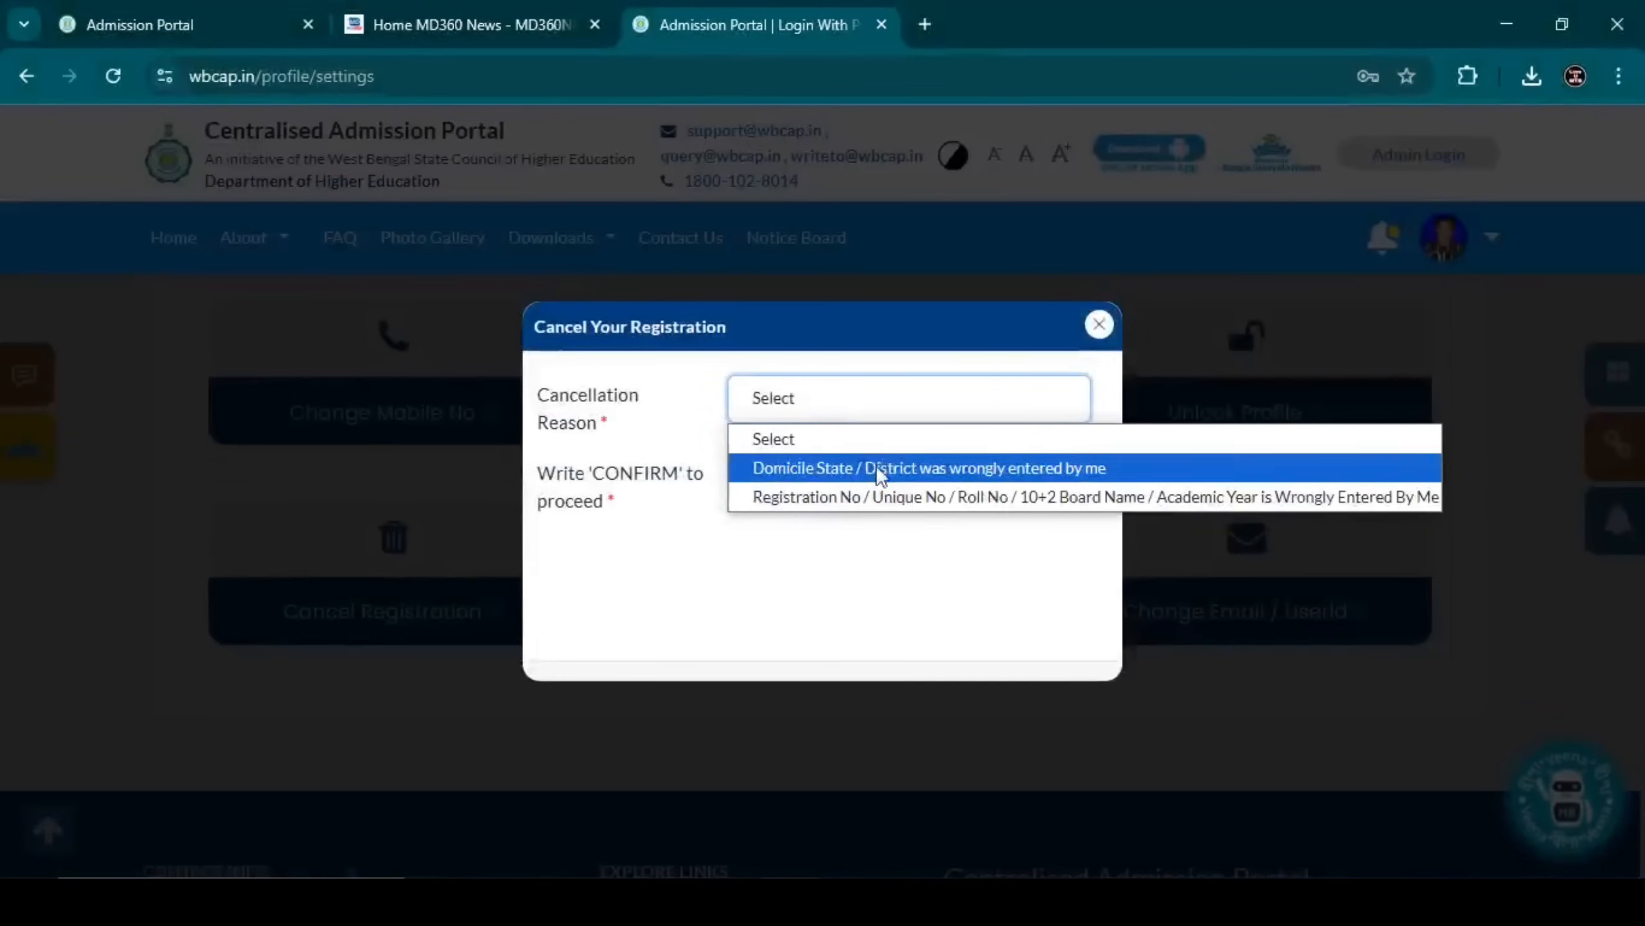
click(889, 489)
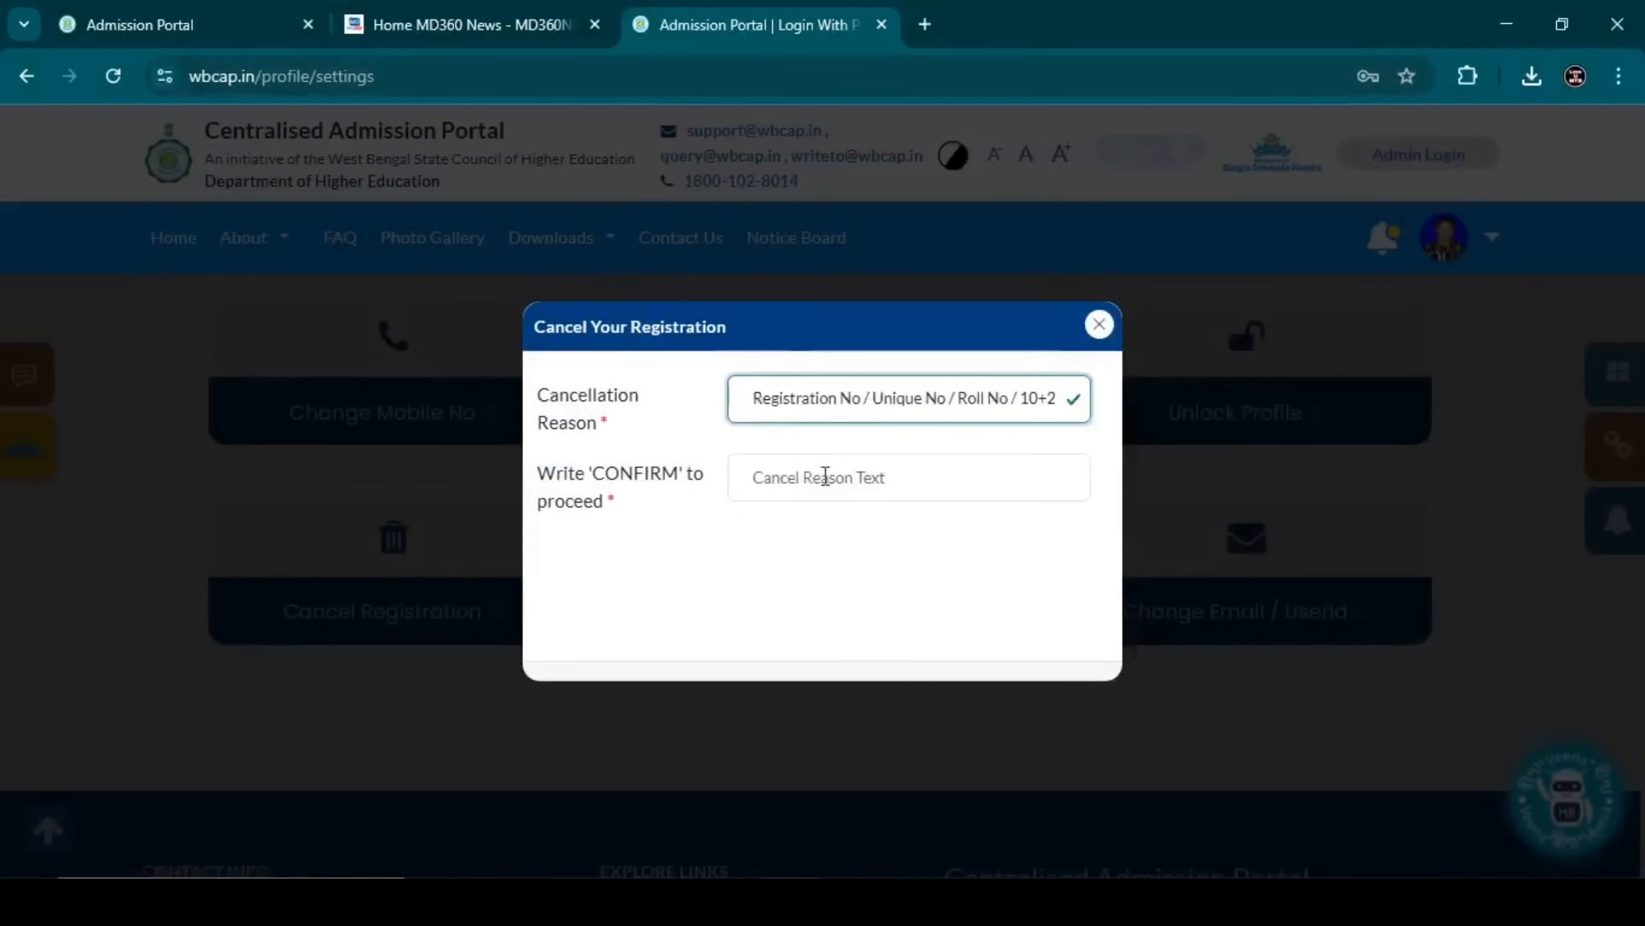
- Type CONFIRM, request an OTP, enter the received code and submit the cancellation
click(825, 481)
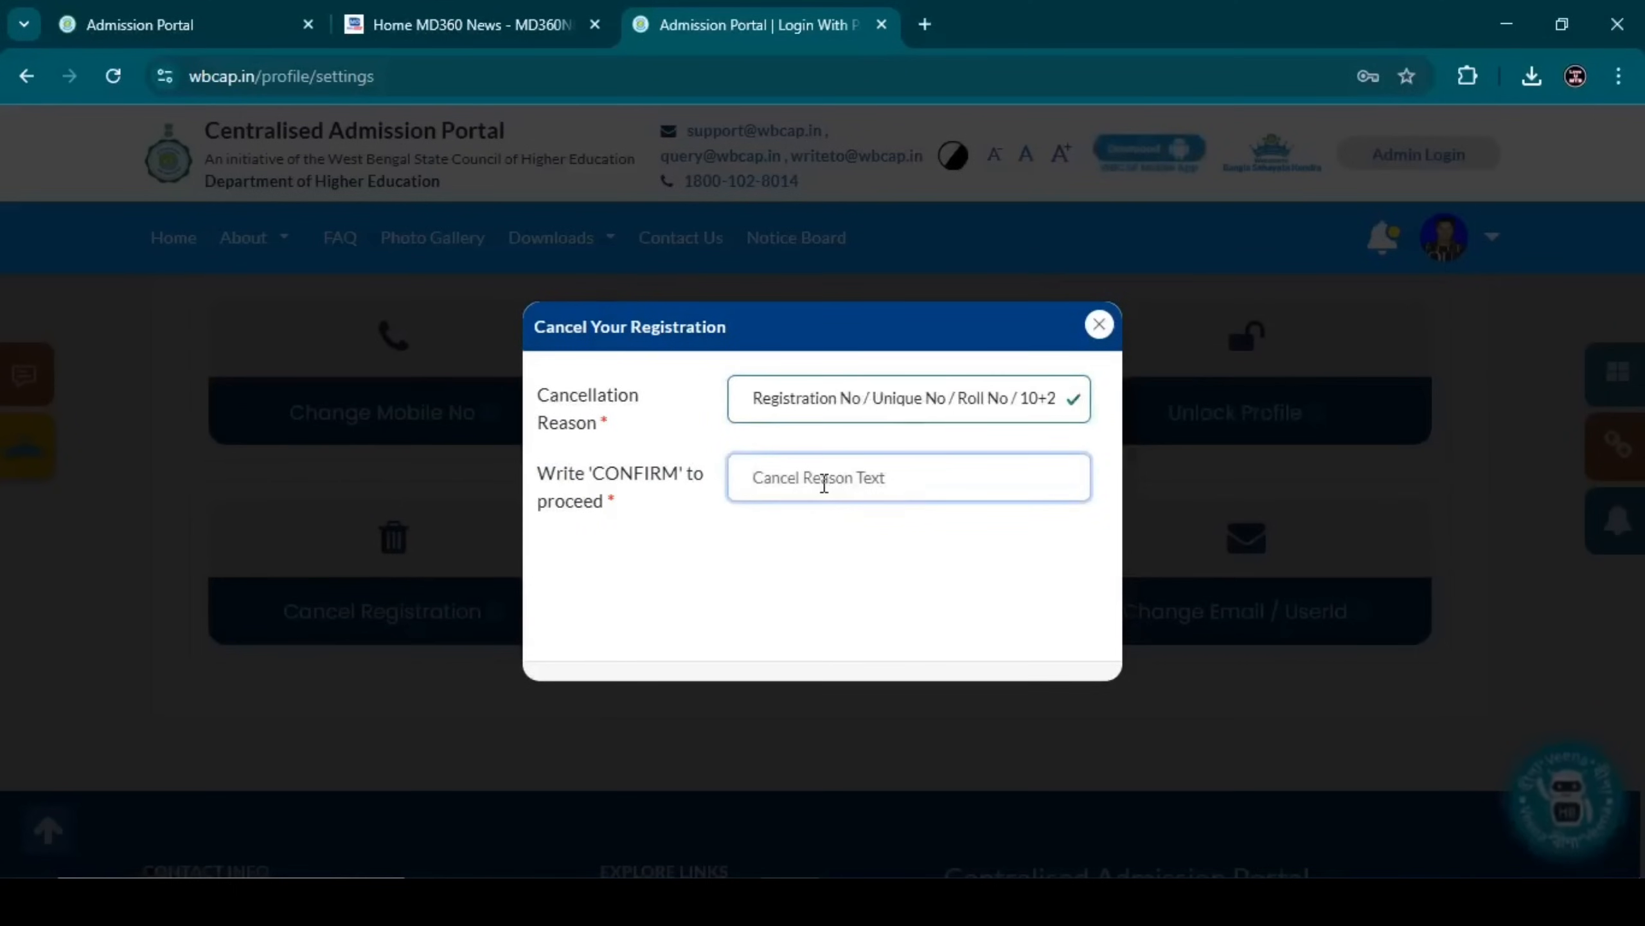
text(CONFIRM)
click(996, 686)
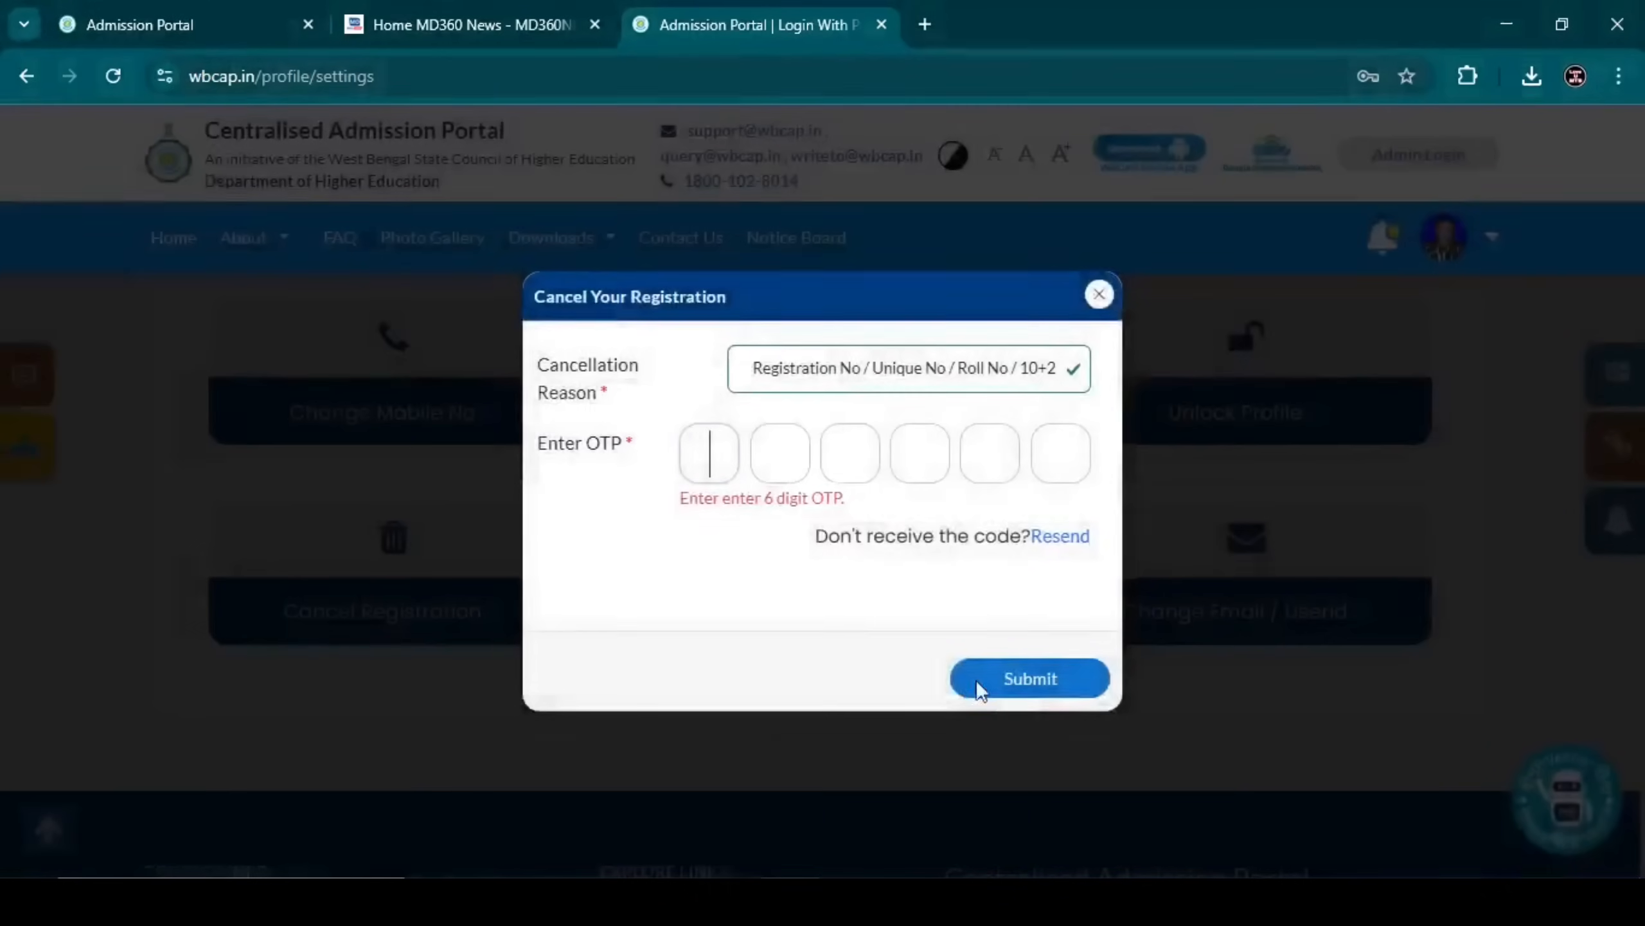
click(708, 452)
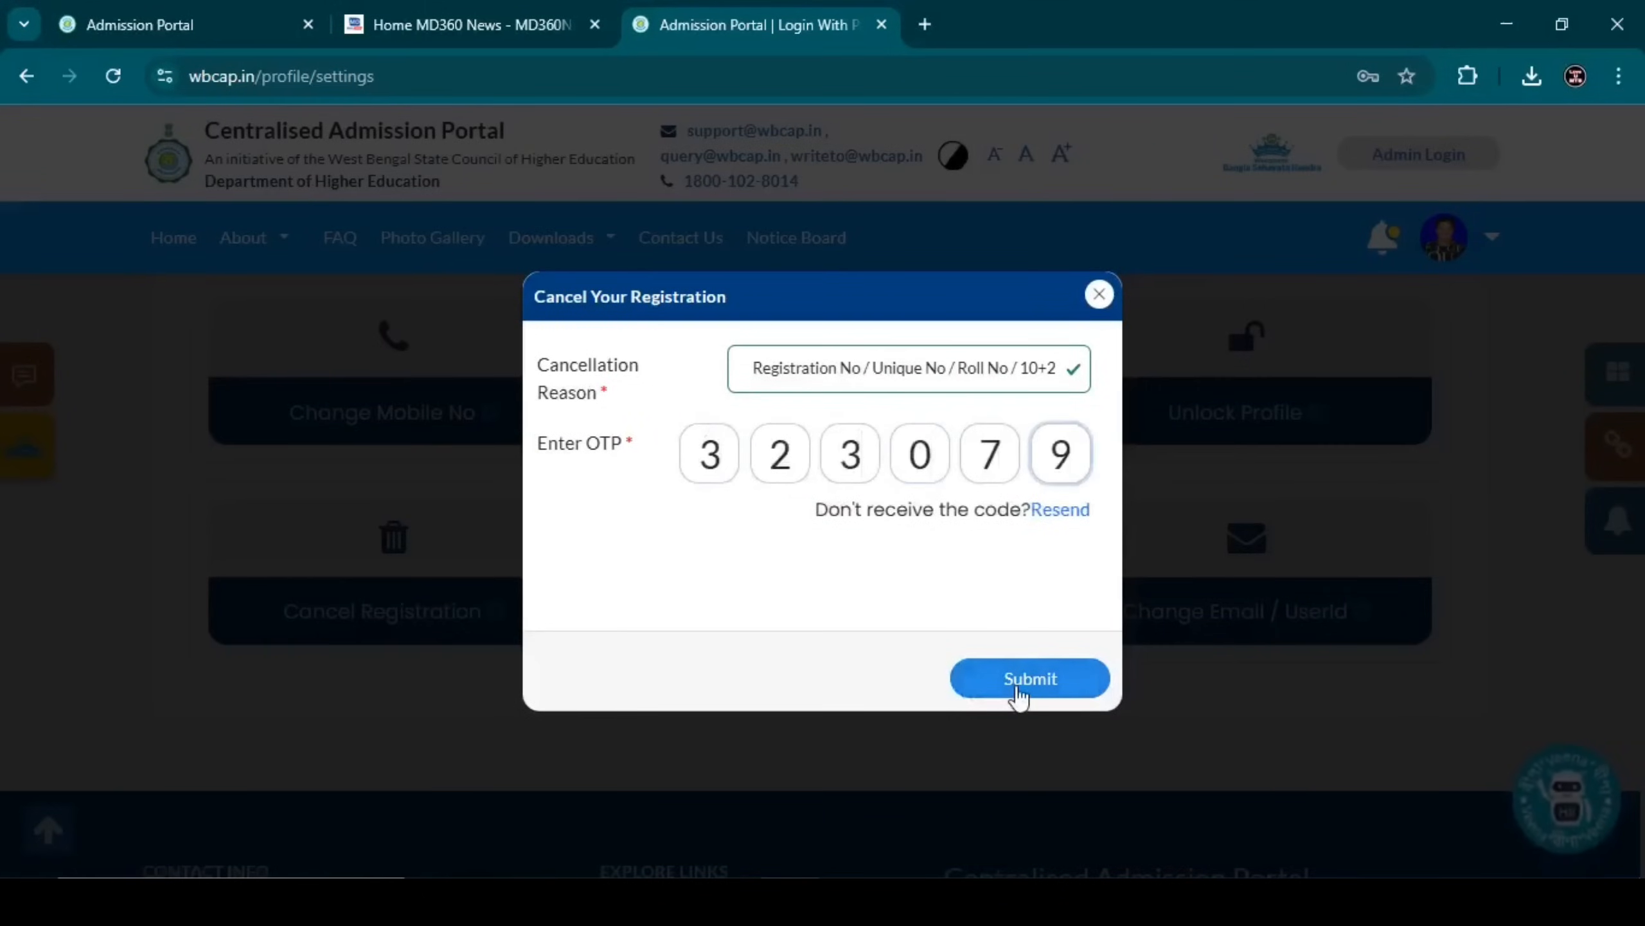
click(1015, 691)
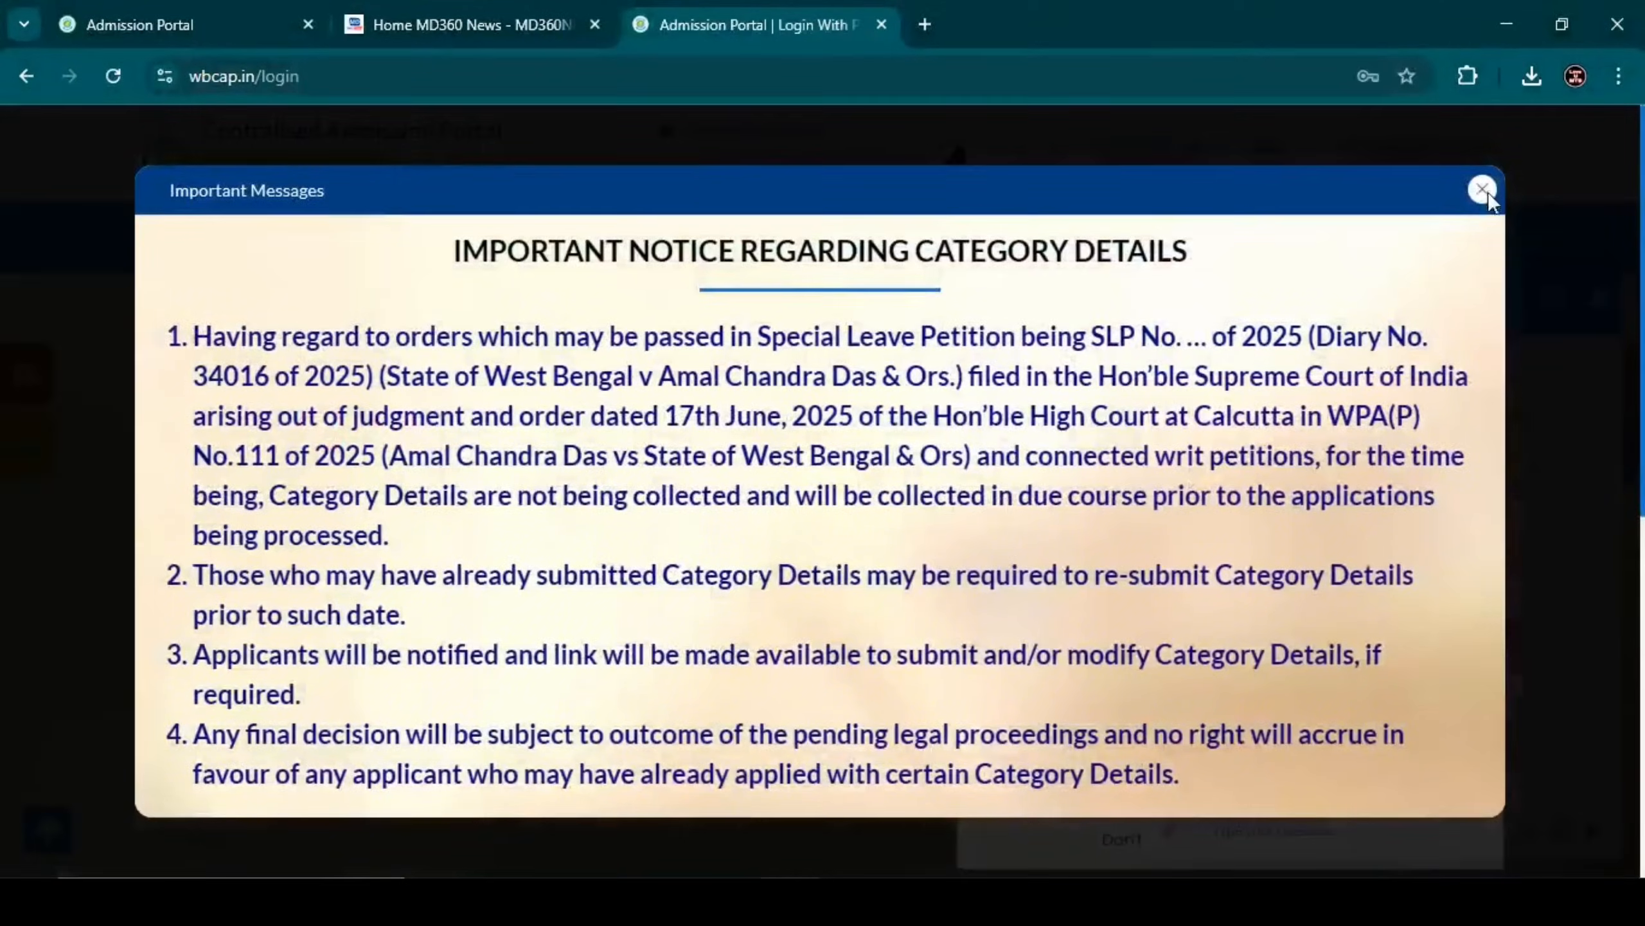
- Dismiss the notice popups, the login error message and the chat assistant
click(1482, 189)
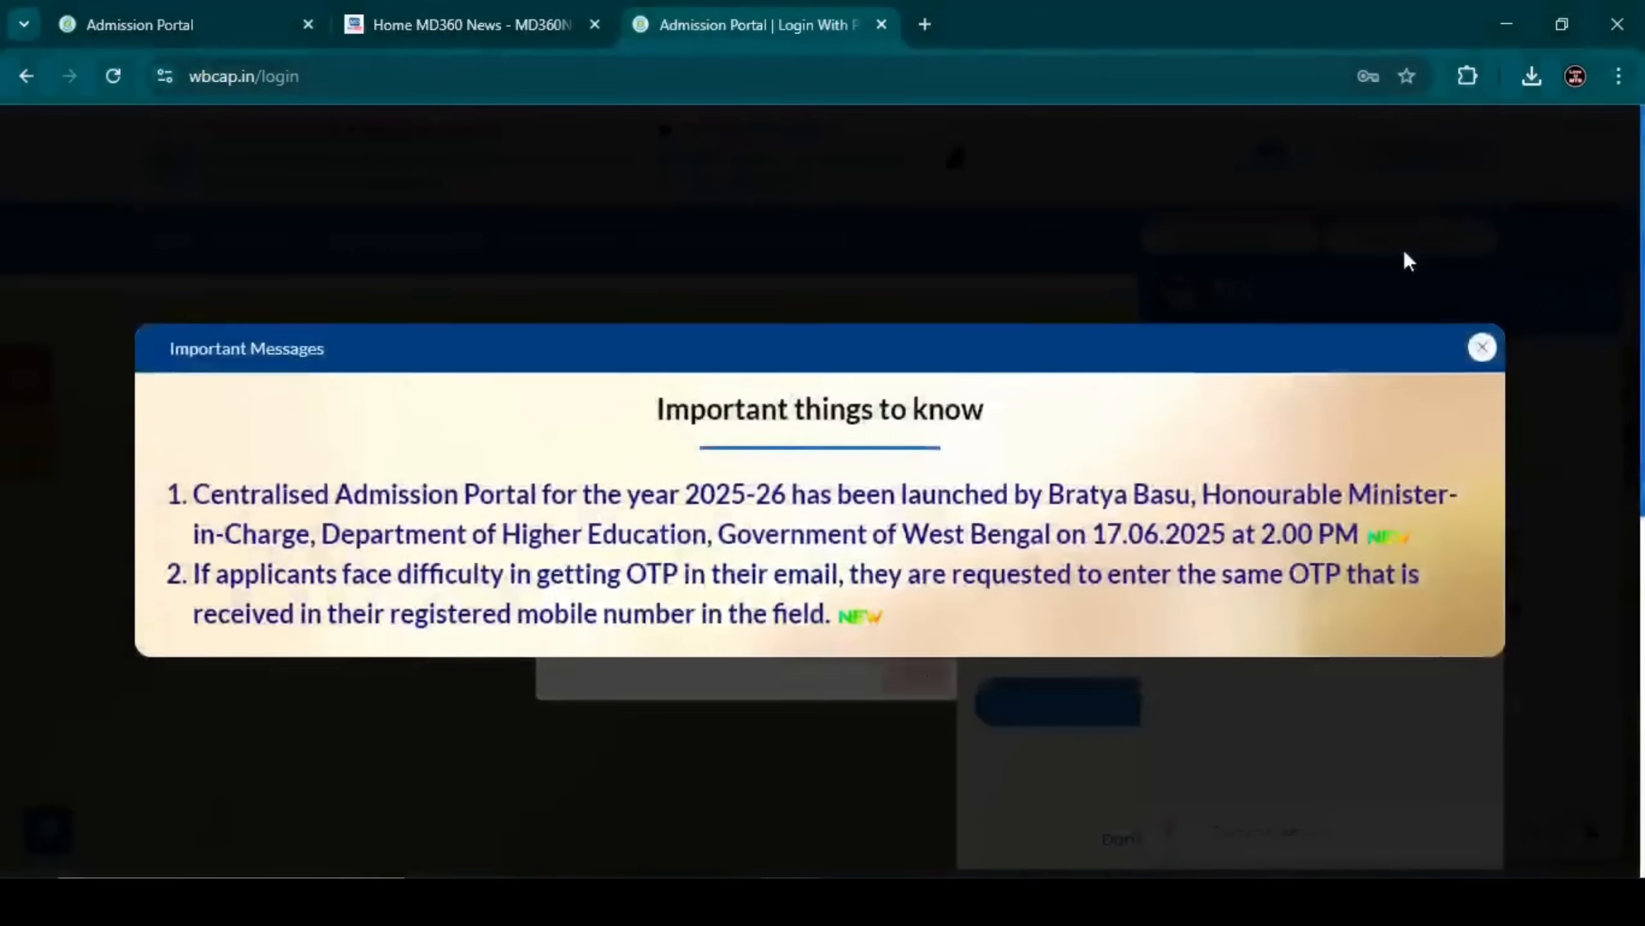
click(1483, 351)
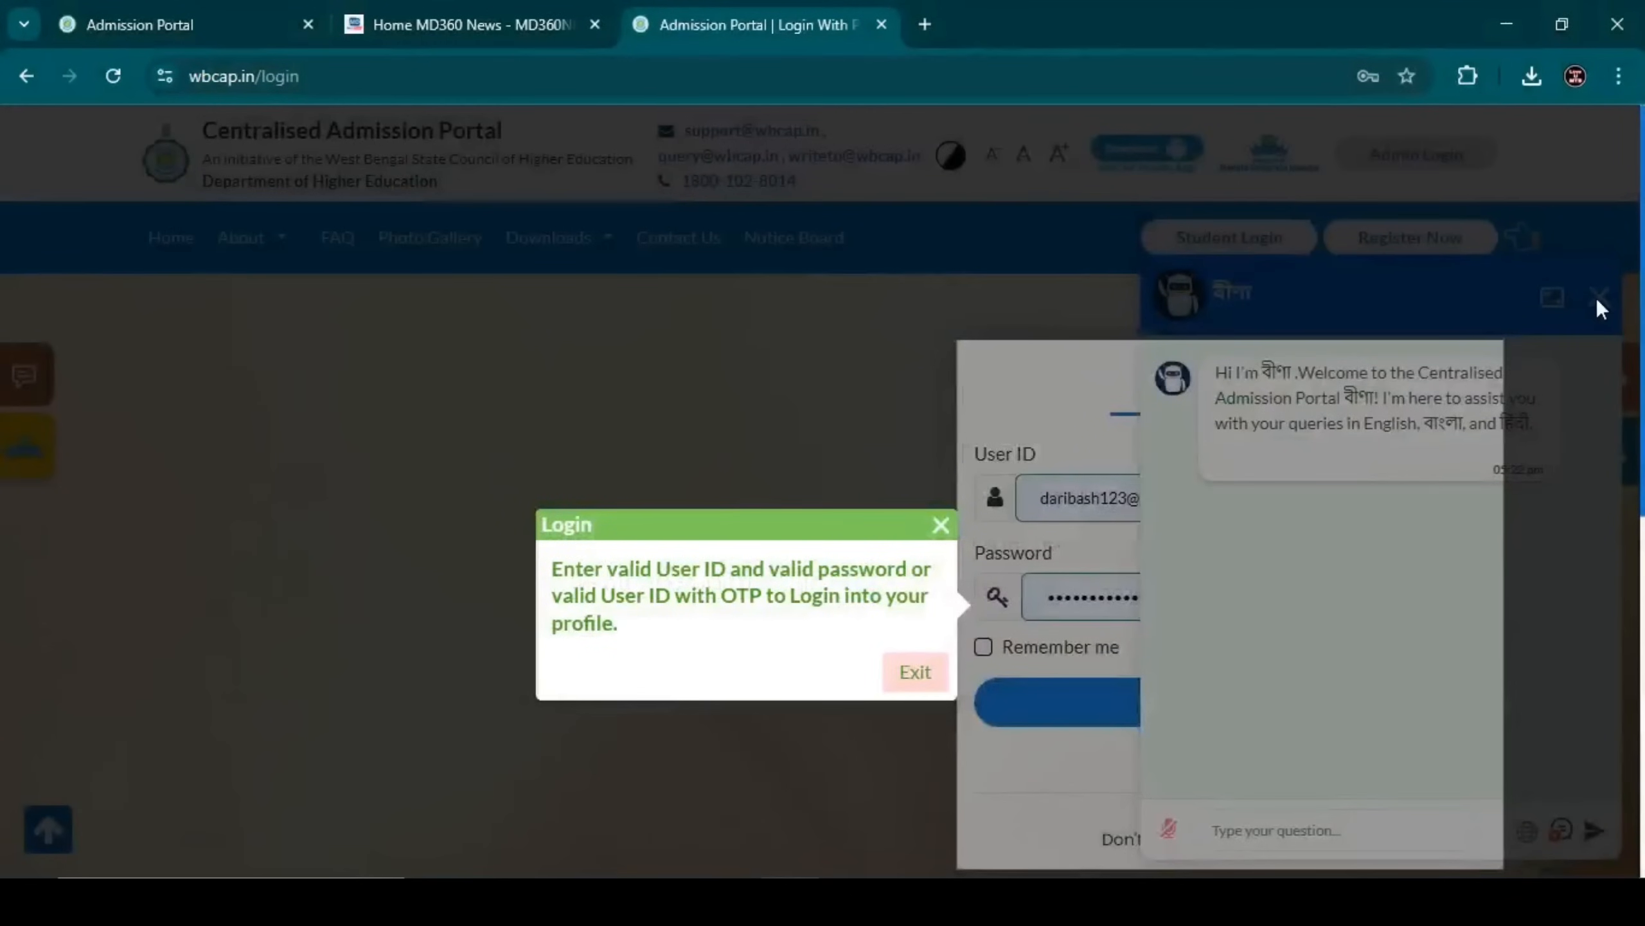
click(939, 525)
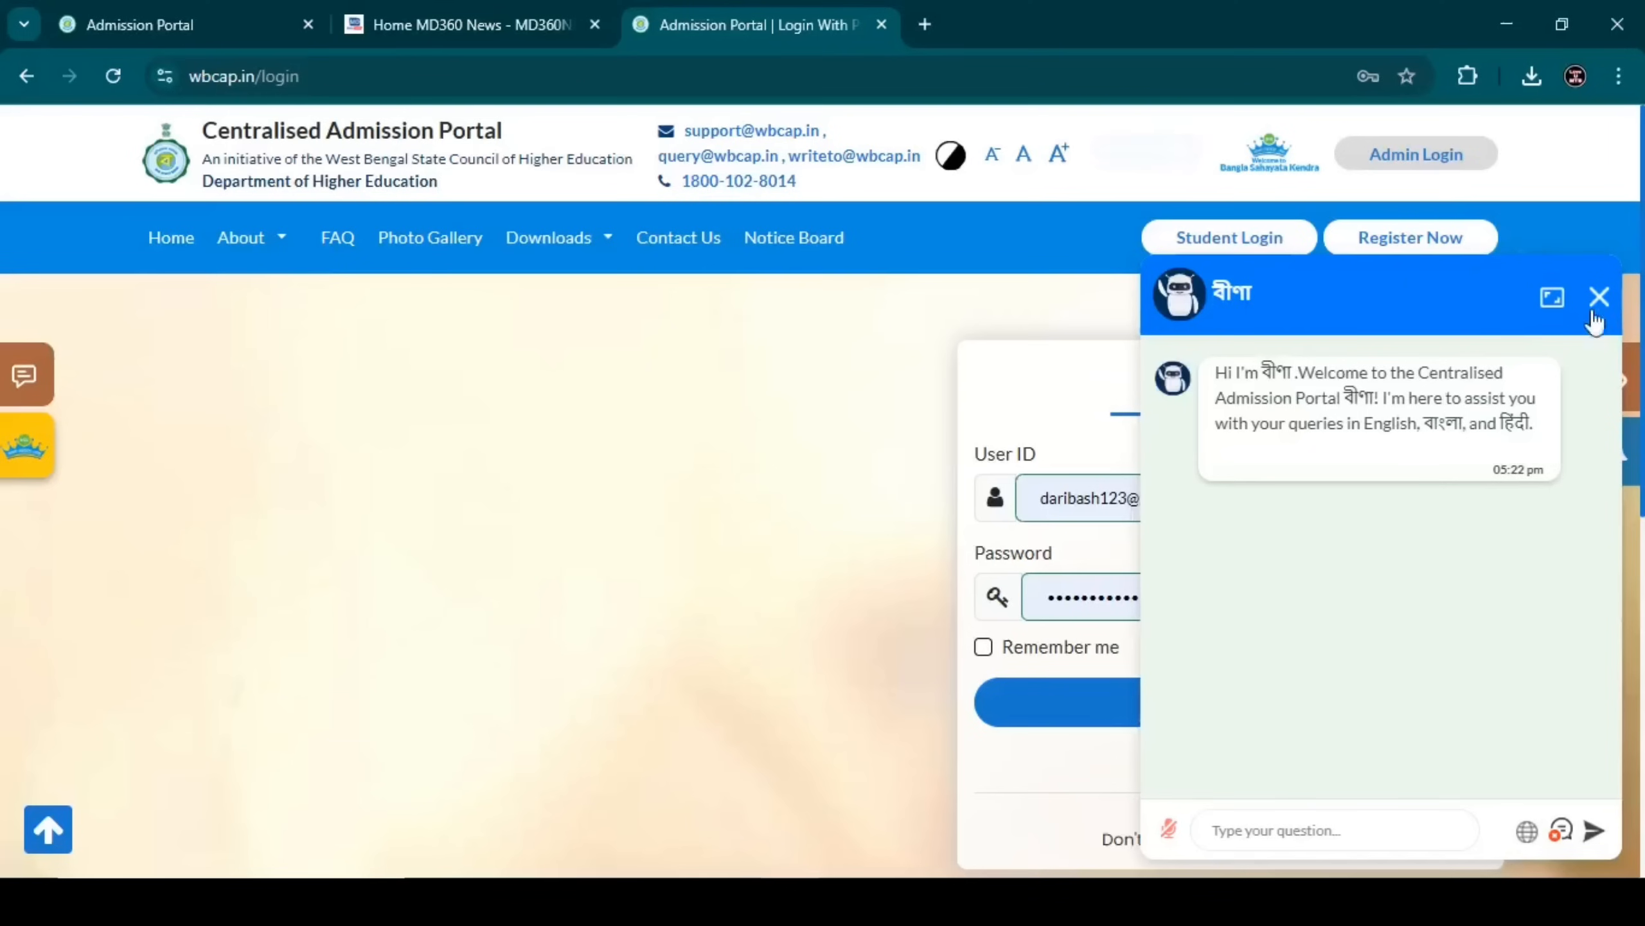
click(1602, 301)
- Attempt to log in twice, getting 'Invalid Credential. Please Try Again.' each time
click(1142, 716)
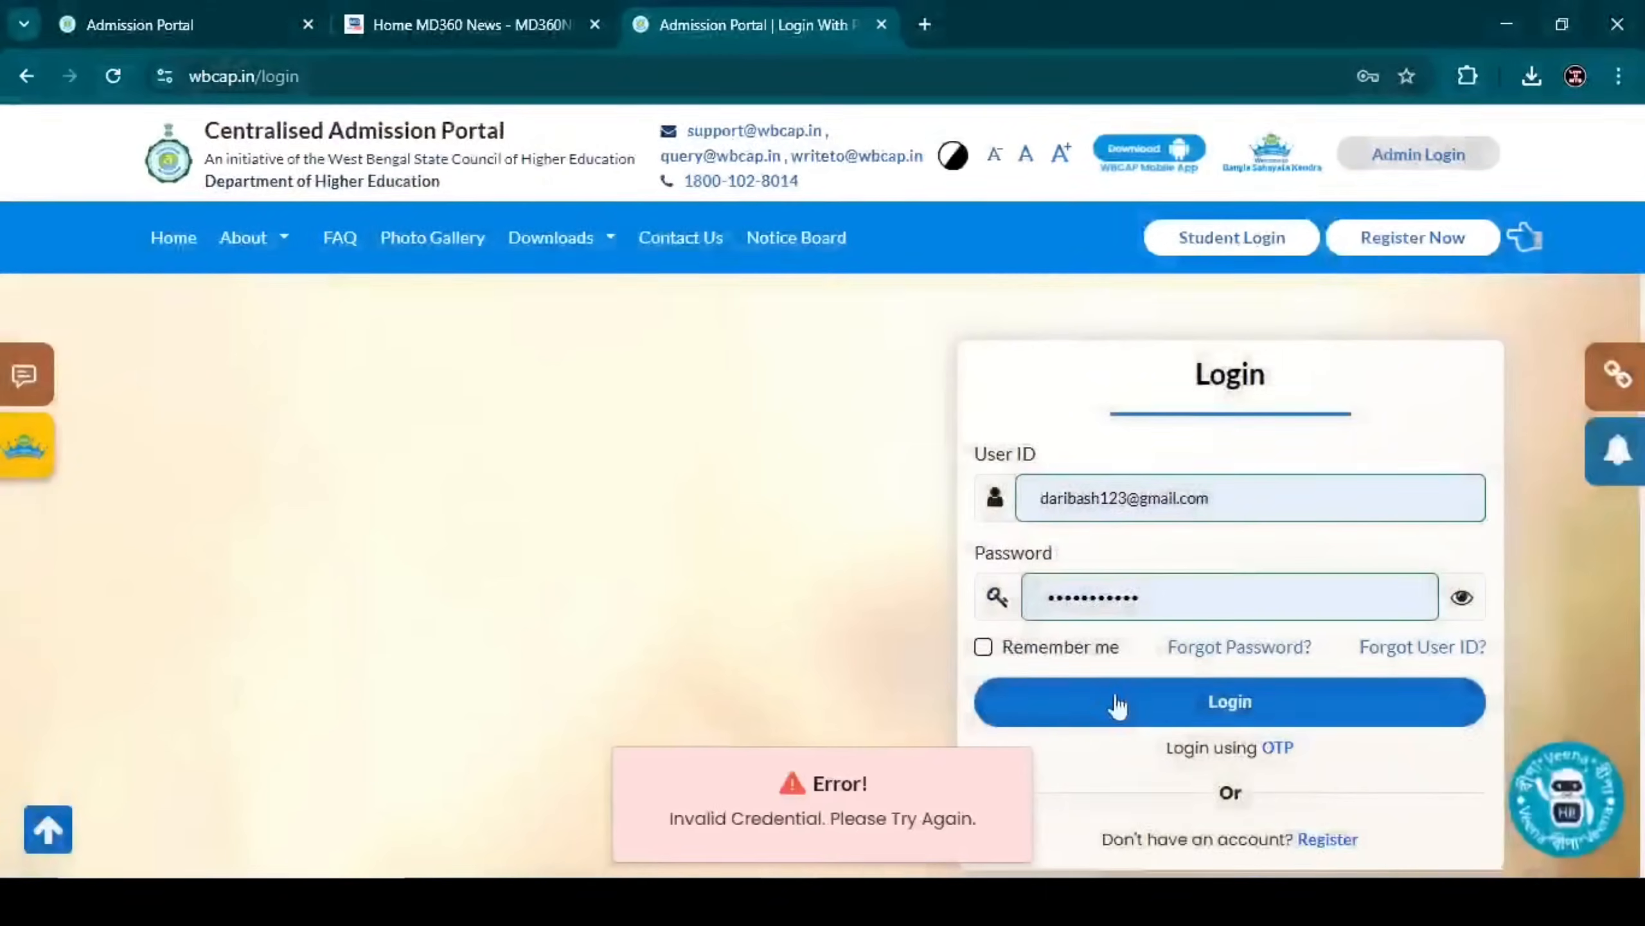
drag(668, 821, 972, 818)
click(1115, 720)
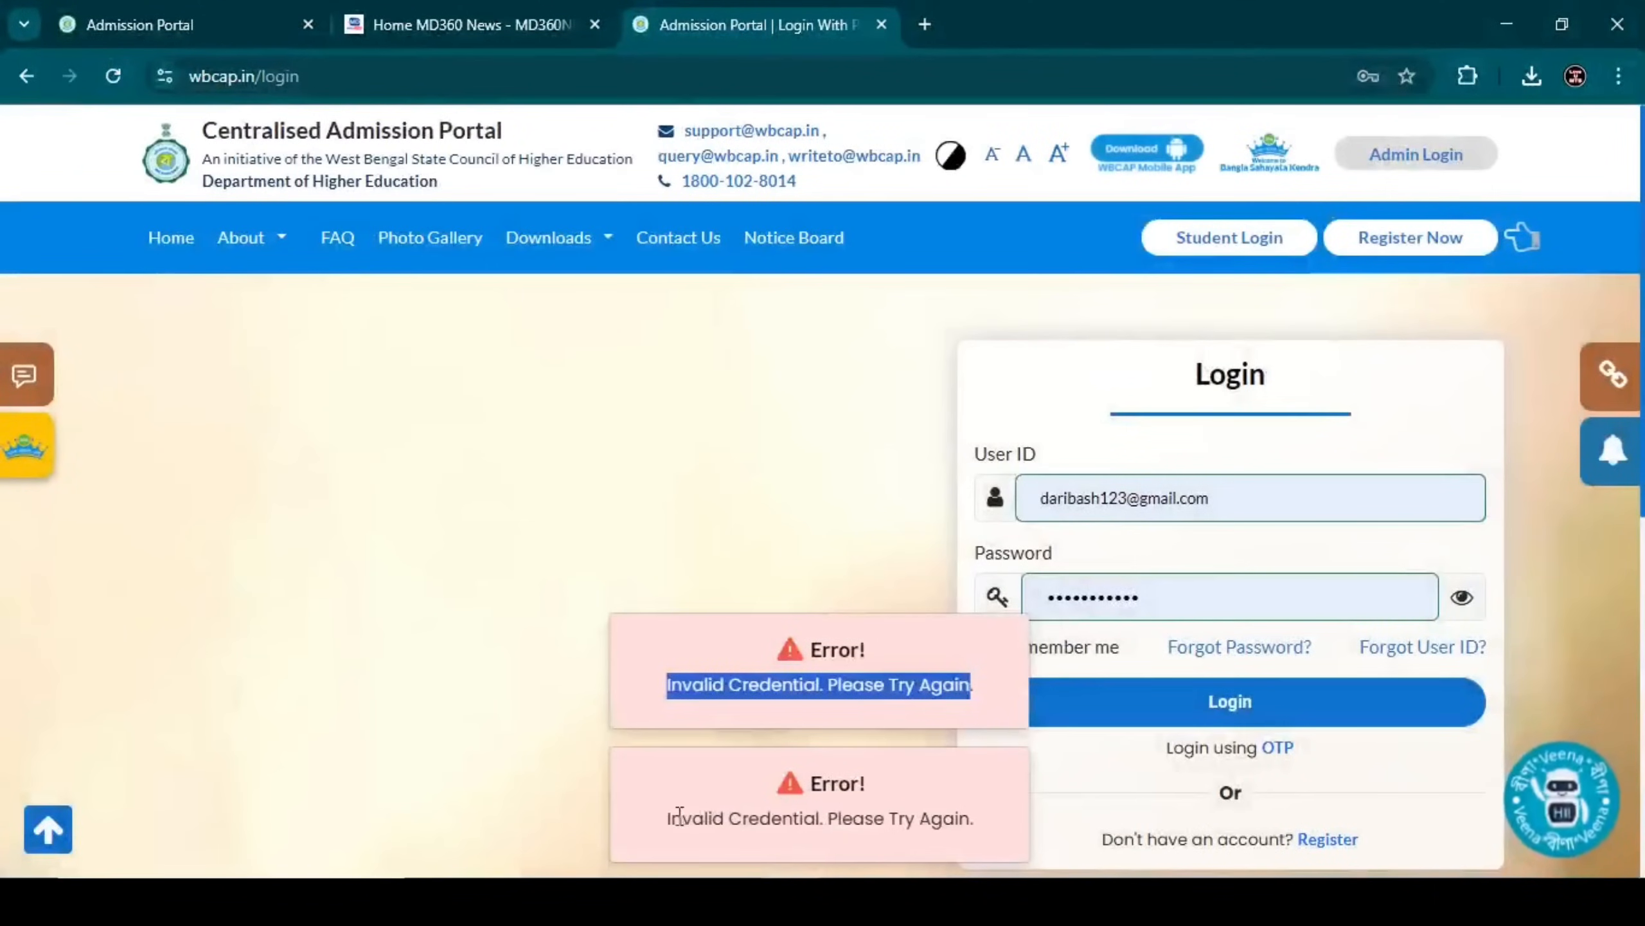